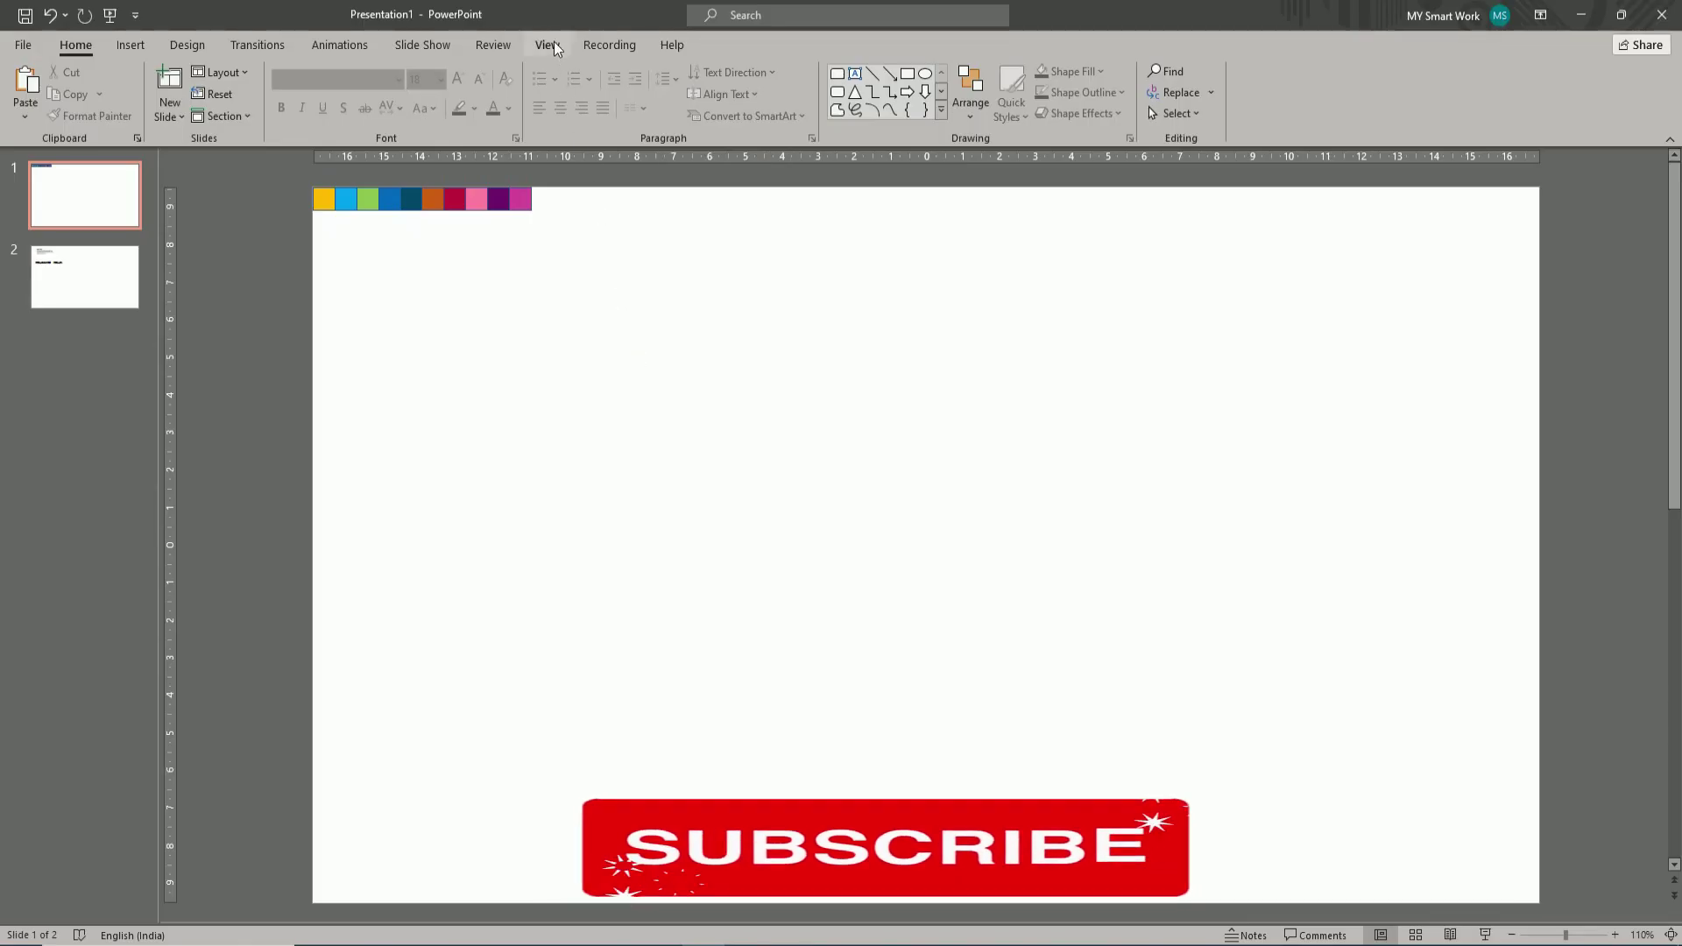
- Go to the View tab with the blank first slide in Normal view
click(553, 41)
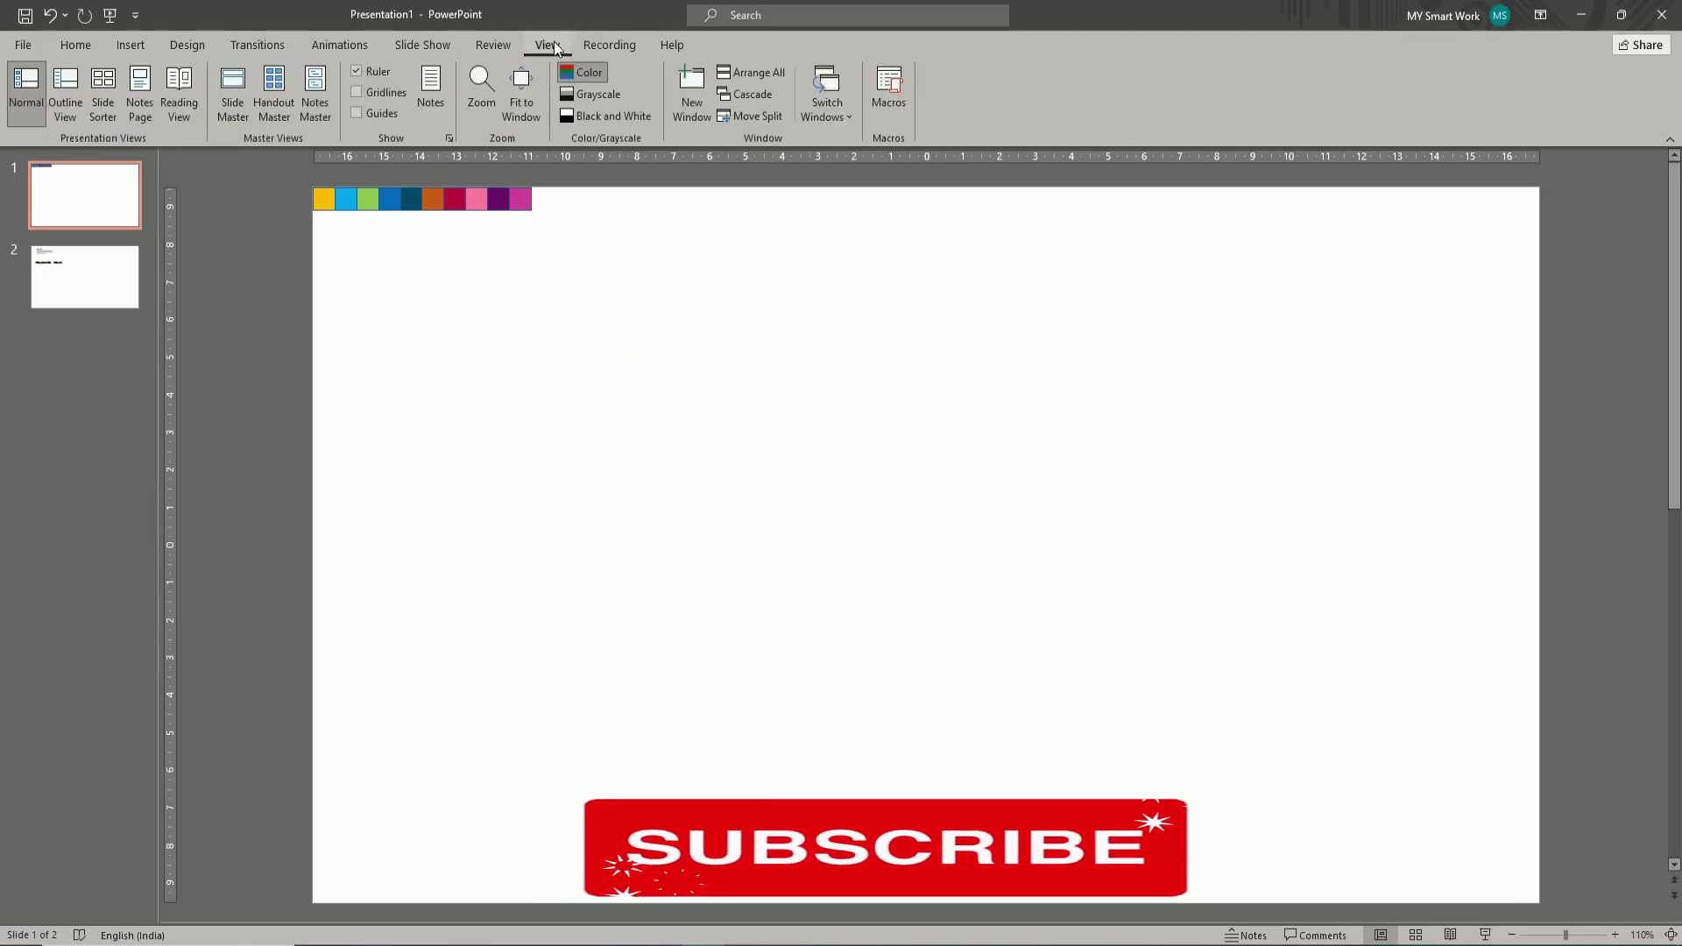
- Show the guides and draw a blue rounded rectangle, rotated 90° with no outline
click(380, 111)
click(140, 48)
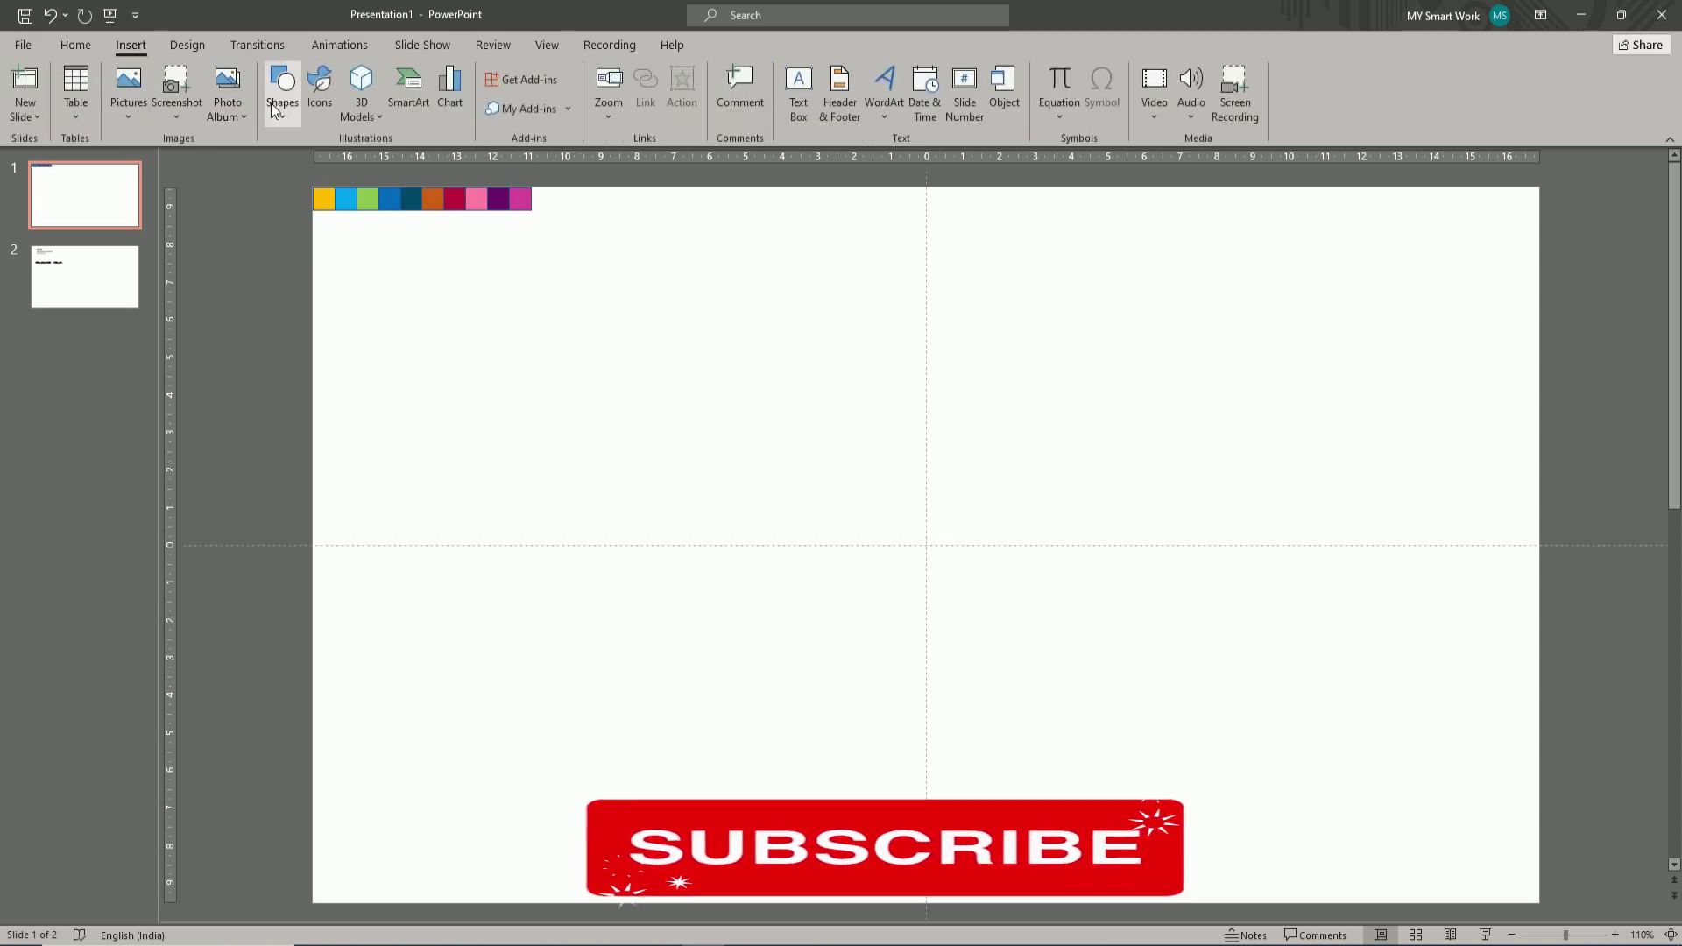
click(277, 103)
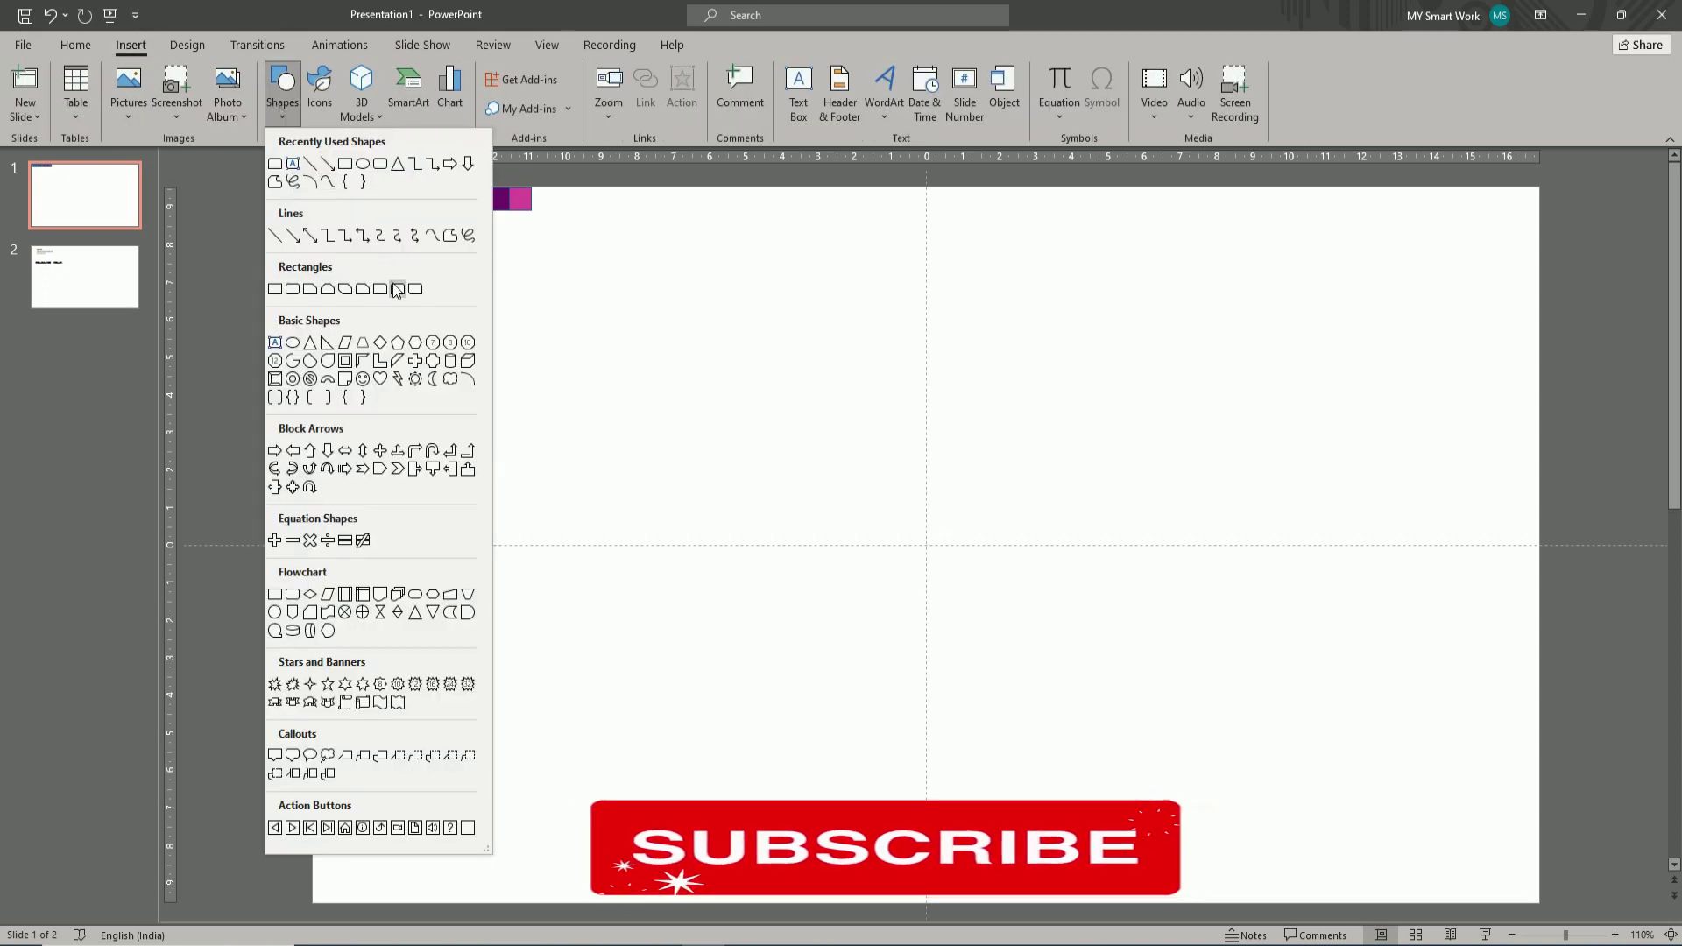
click(345, 594)
mouse_move(630, 345)
mouse_down()
mouse_move(856, 486)
mouse_move(842, 472)
mouse_up()
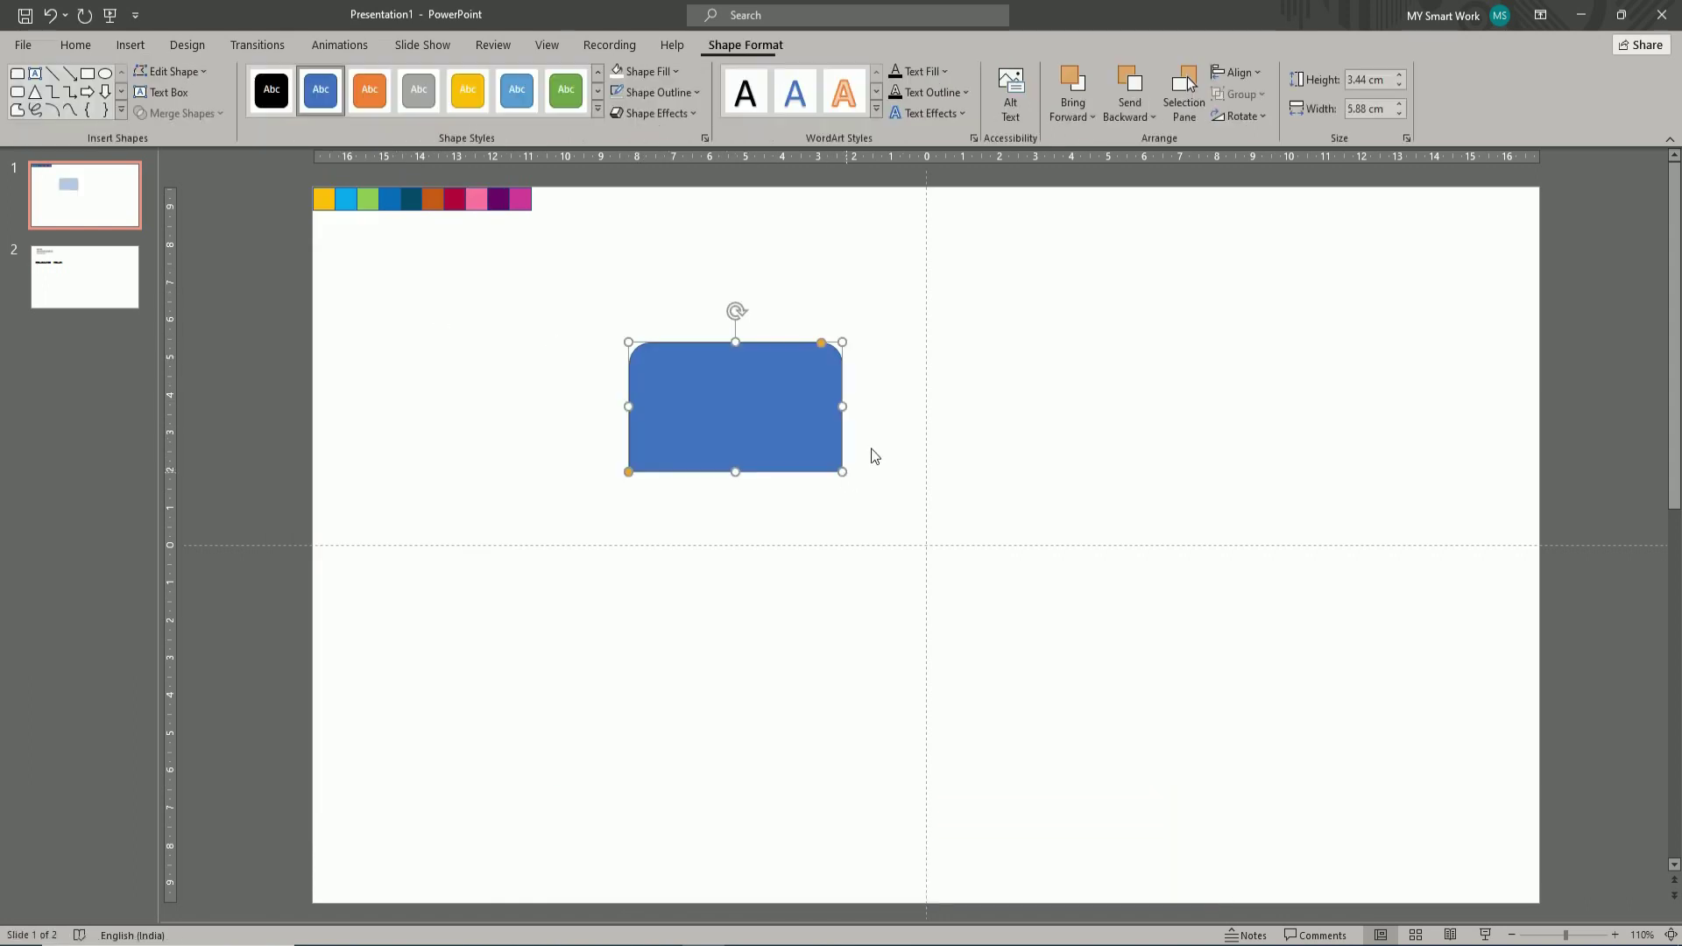
click(1247, 119)
click(1248, 139)
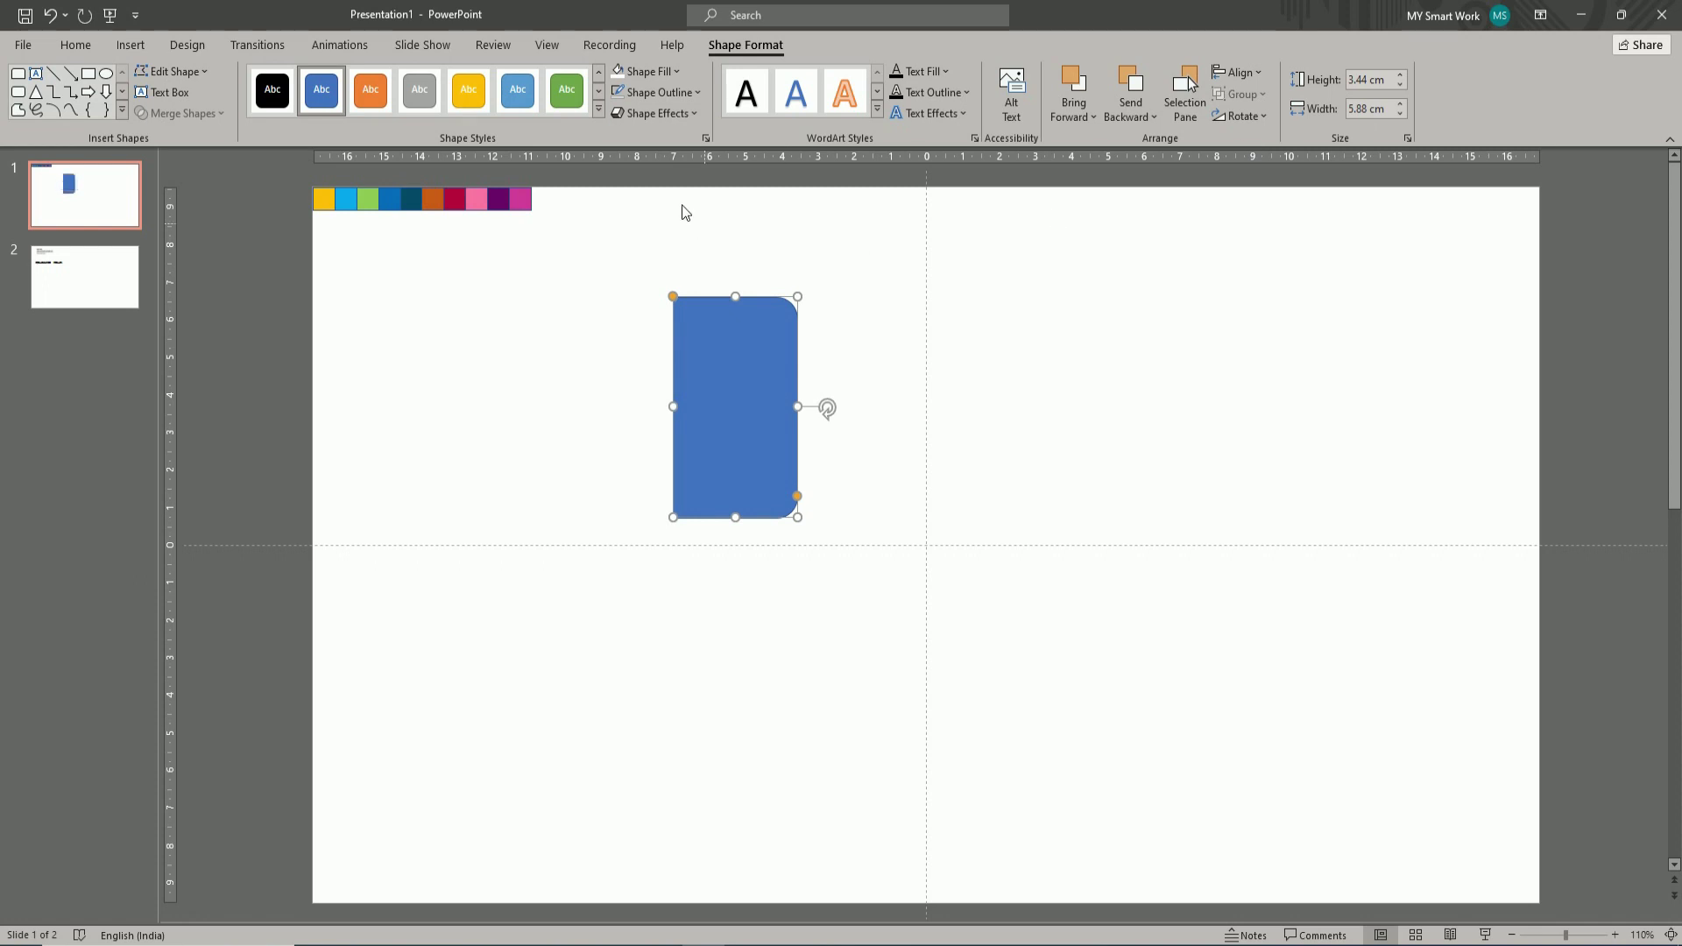
click(641, 94)
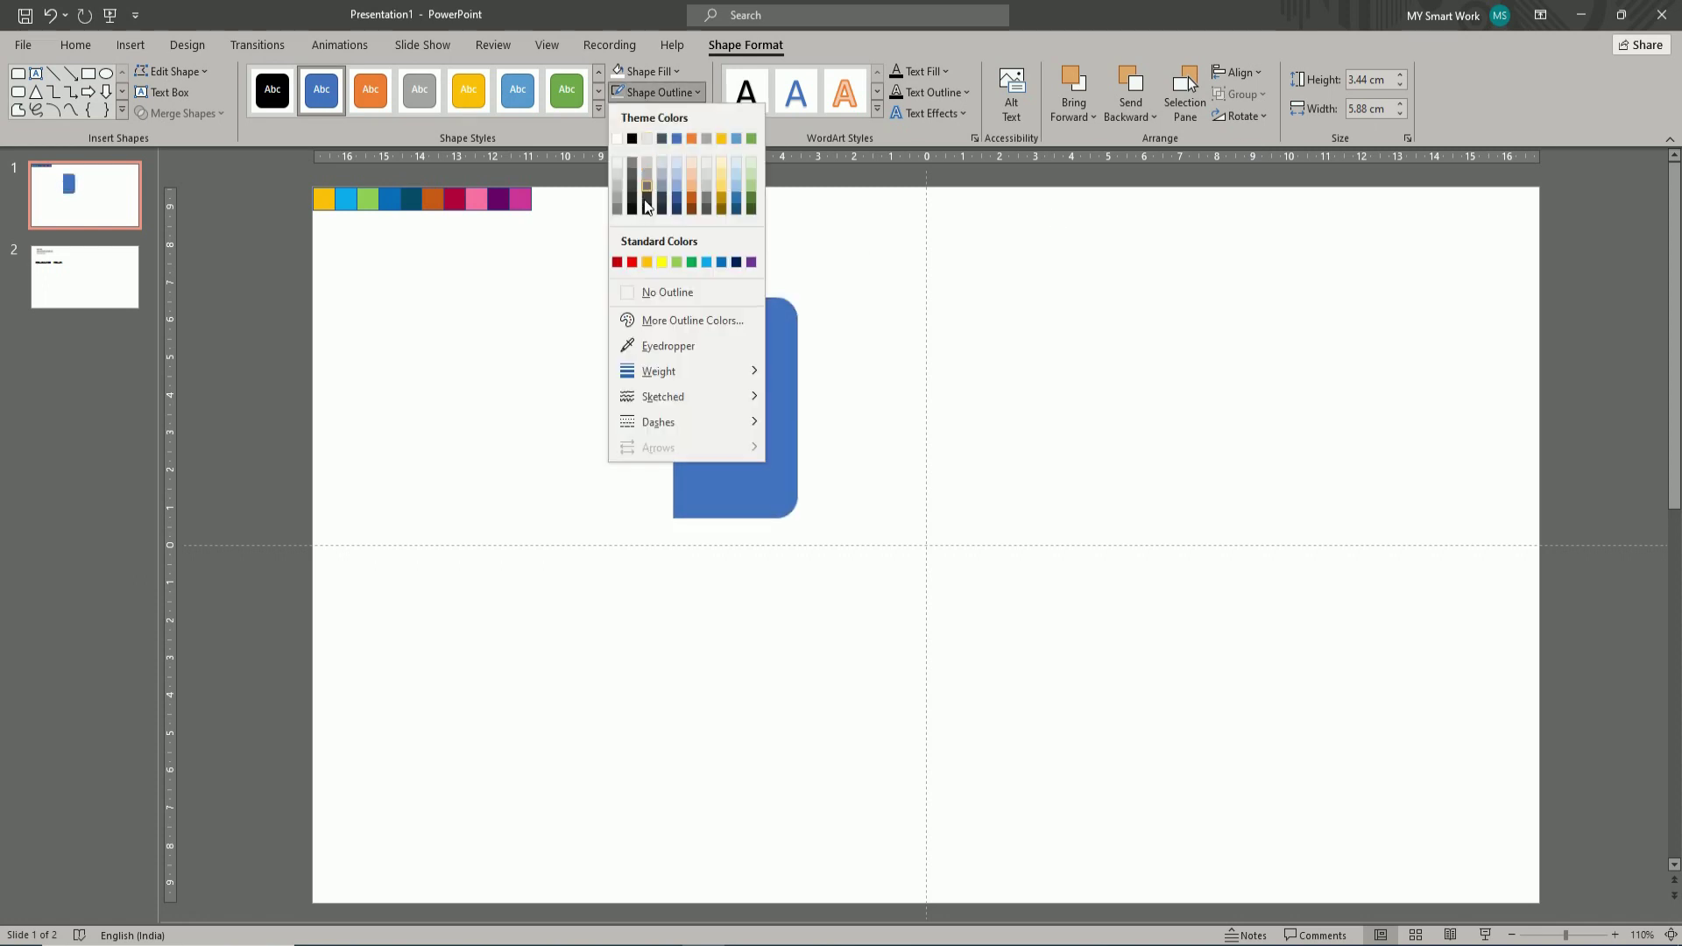
click(645, 289)
- Fit the shape to 19.5 × 8.66 cm at the left edge, round its end fully, and copy it
mouse_move(730, 389)
mouse_down()
mouse_move(370, 527)
mouse_move(438, 565)
mouse_move(997, 551)
mouse_up()
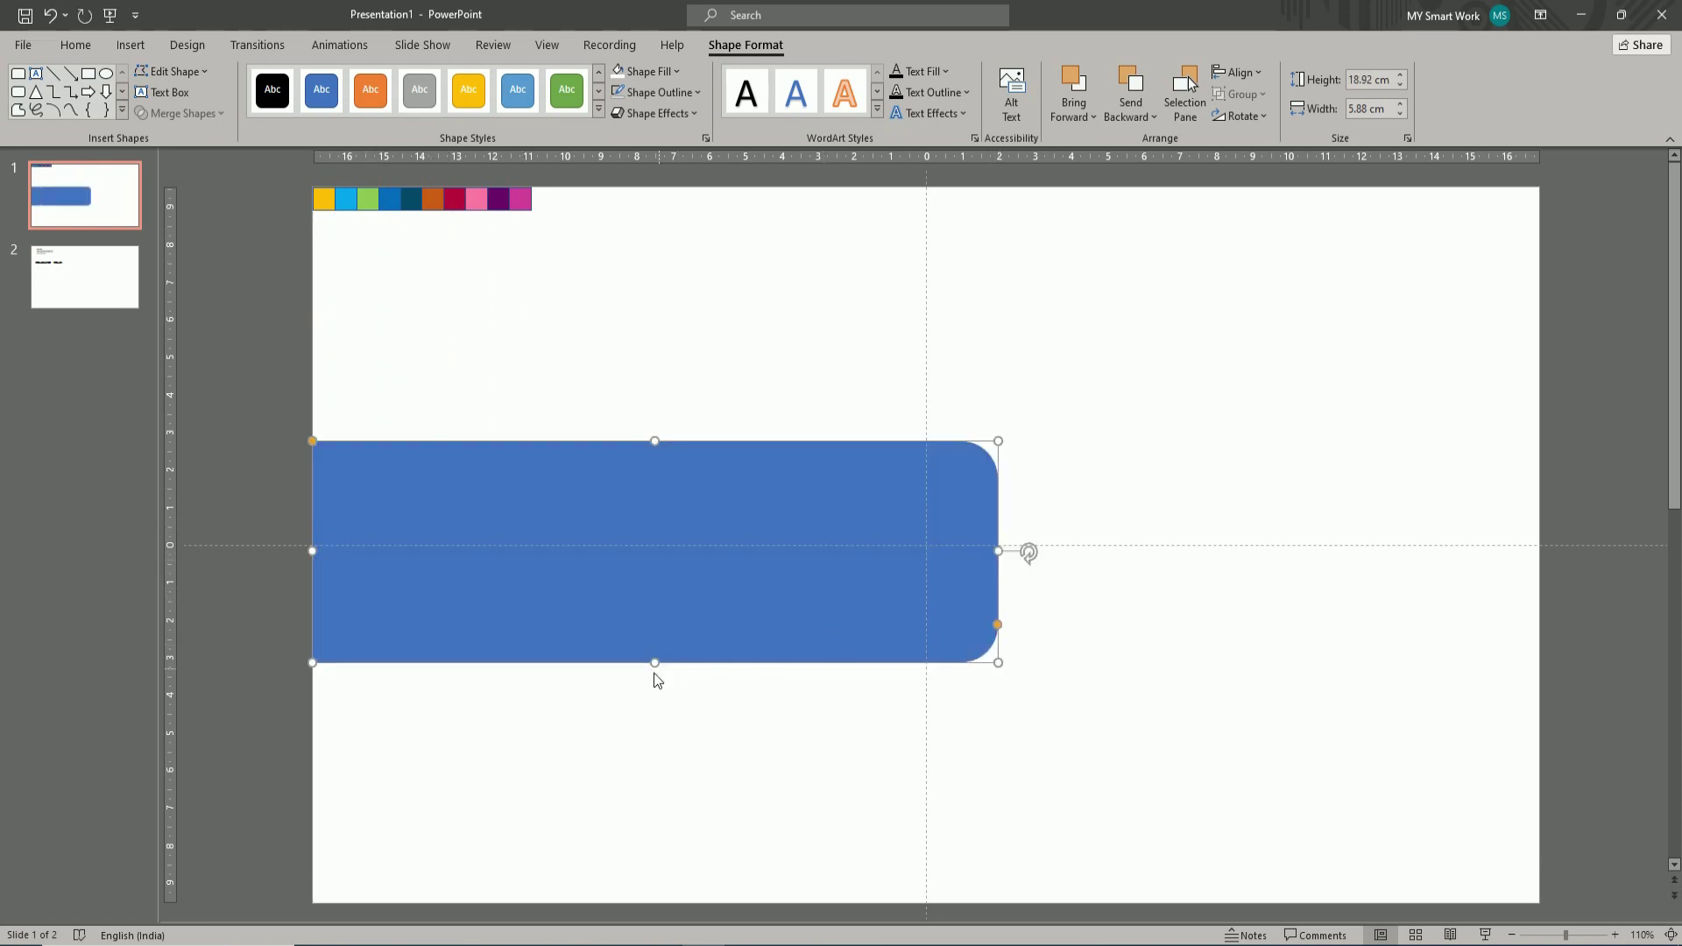
drag(654, 663, 654, 711)
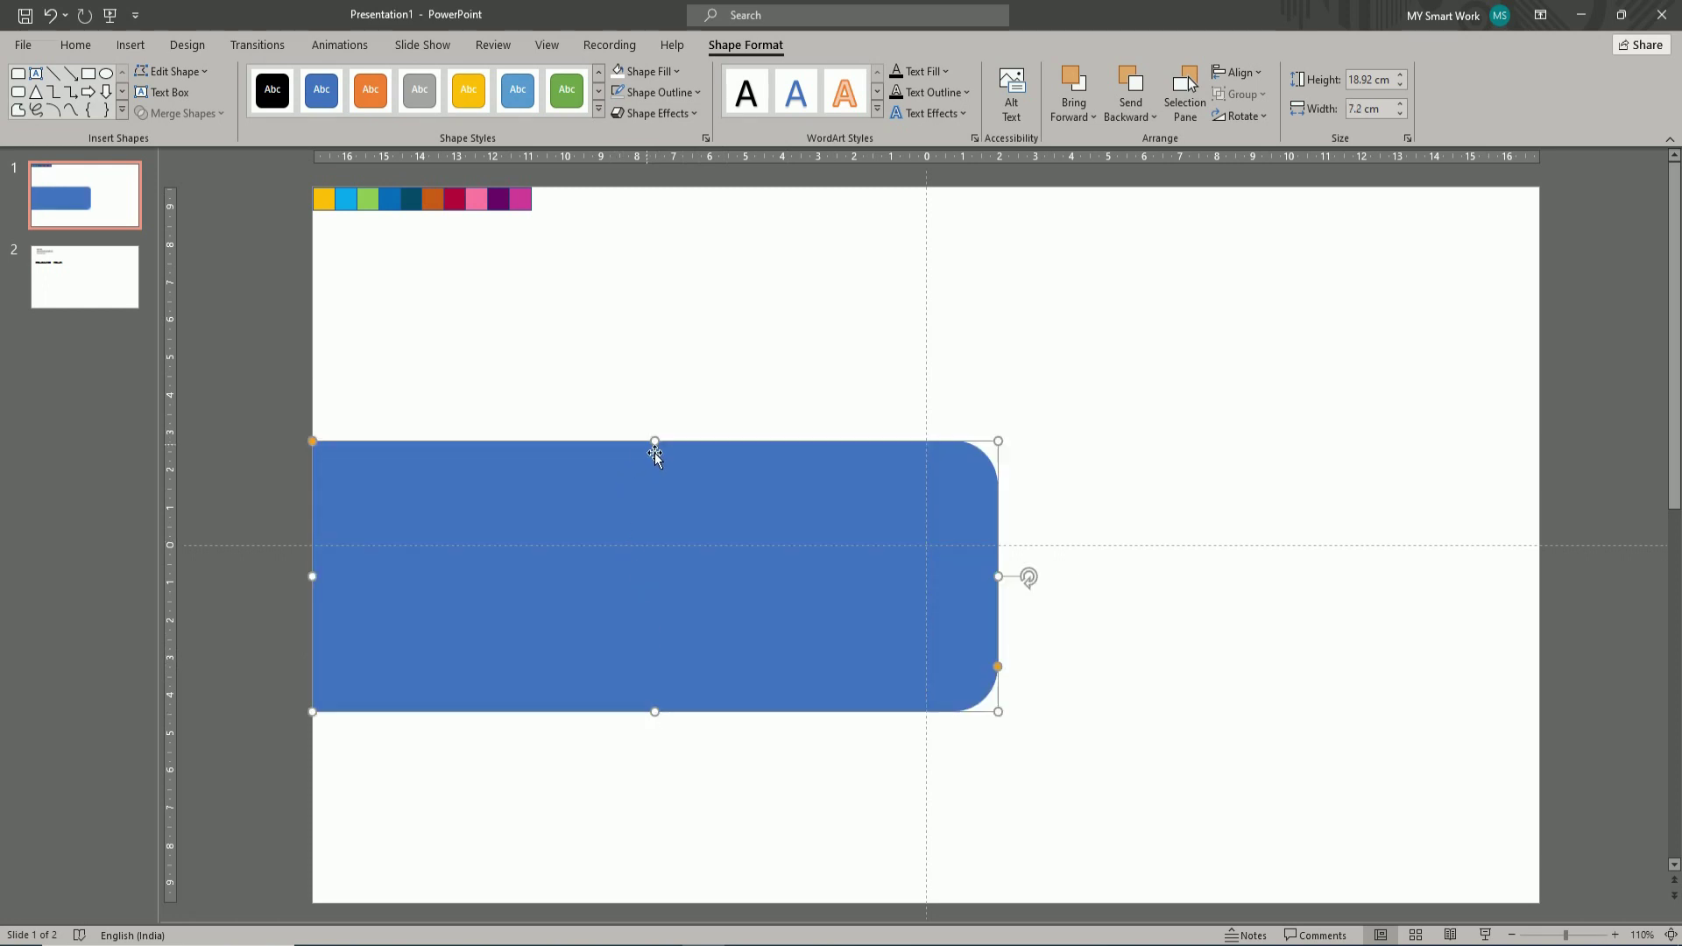
drag(655, 440, 669, 416)
drag(998, 661, 998, 581)
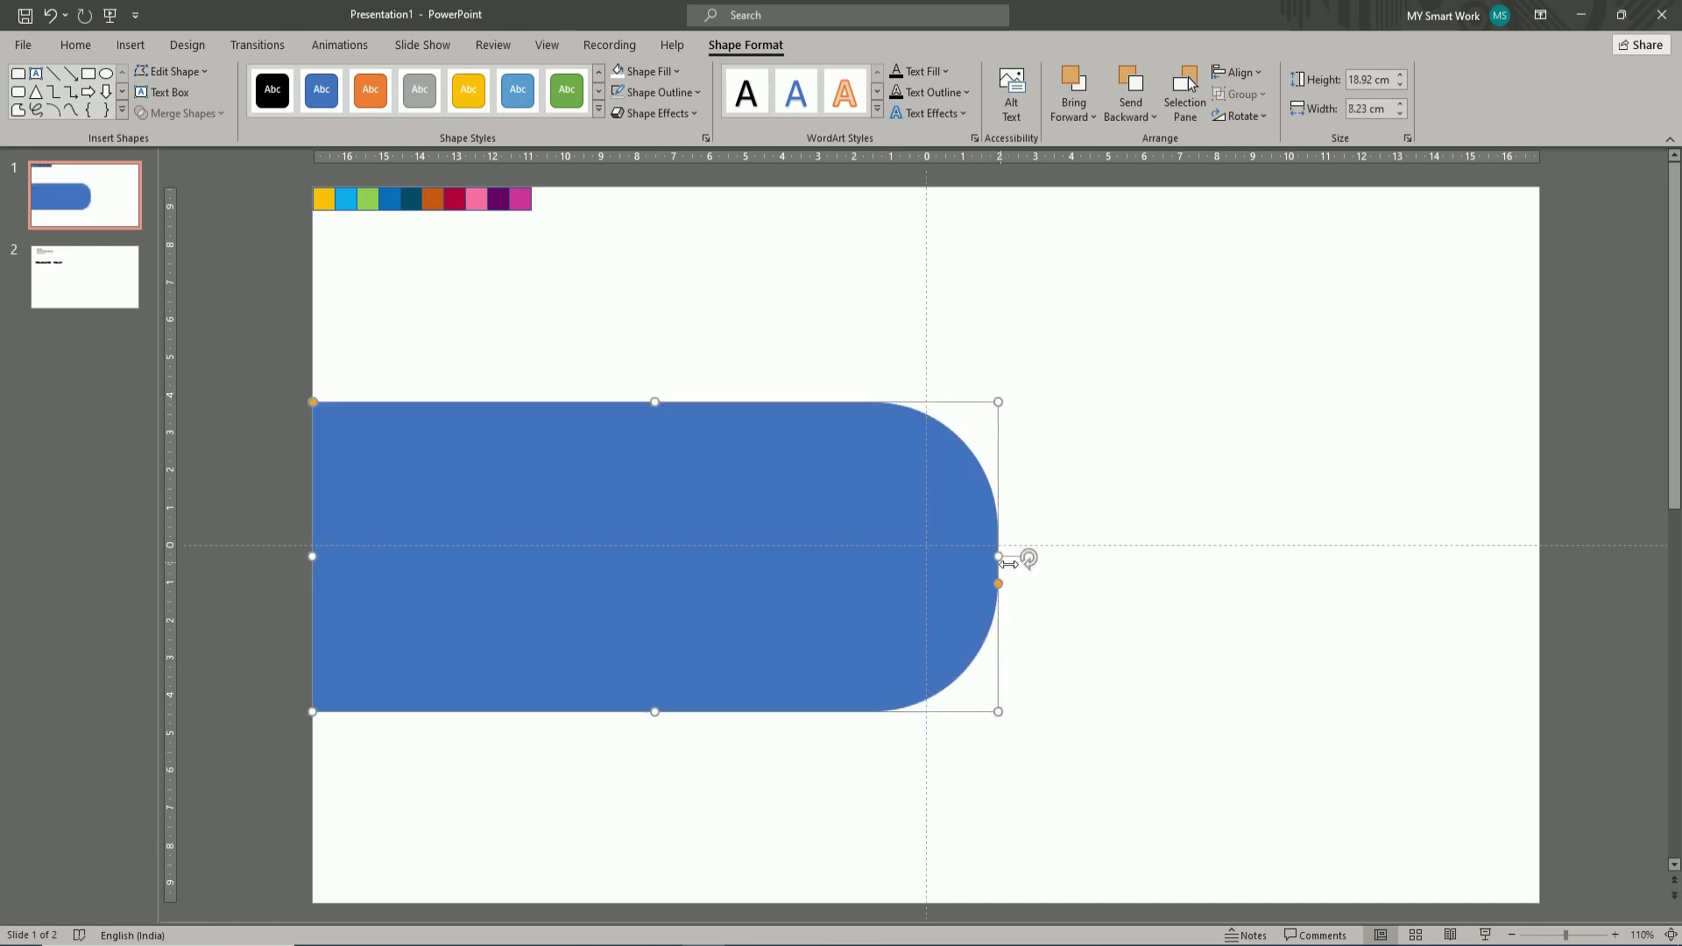
drag(1007, 560, 1018, 568)
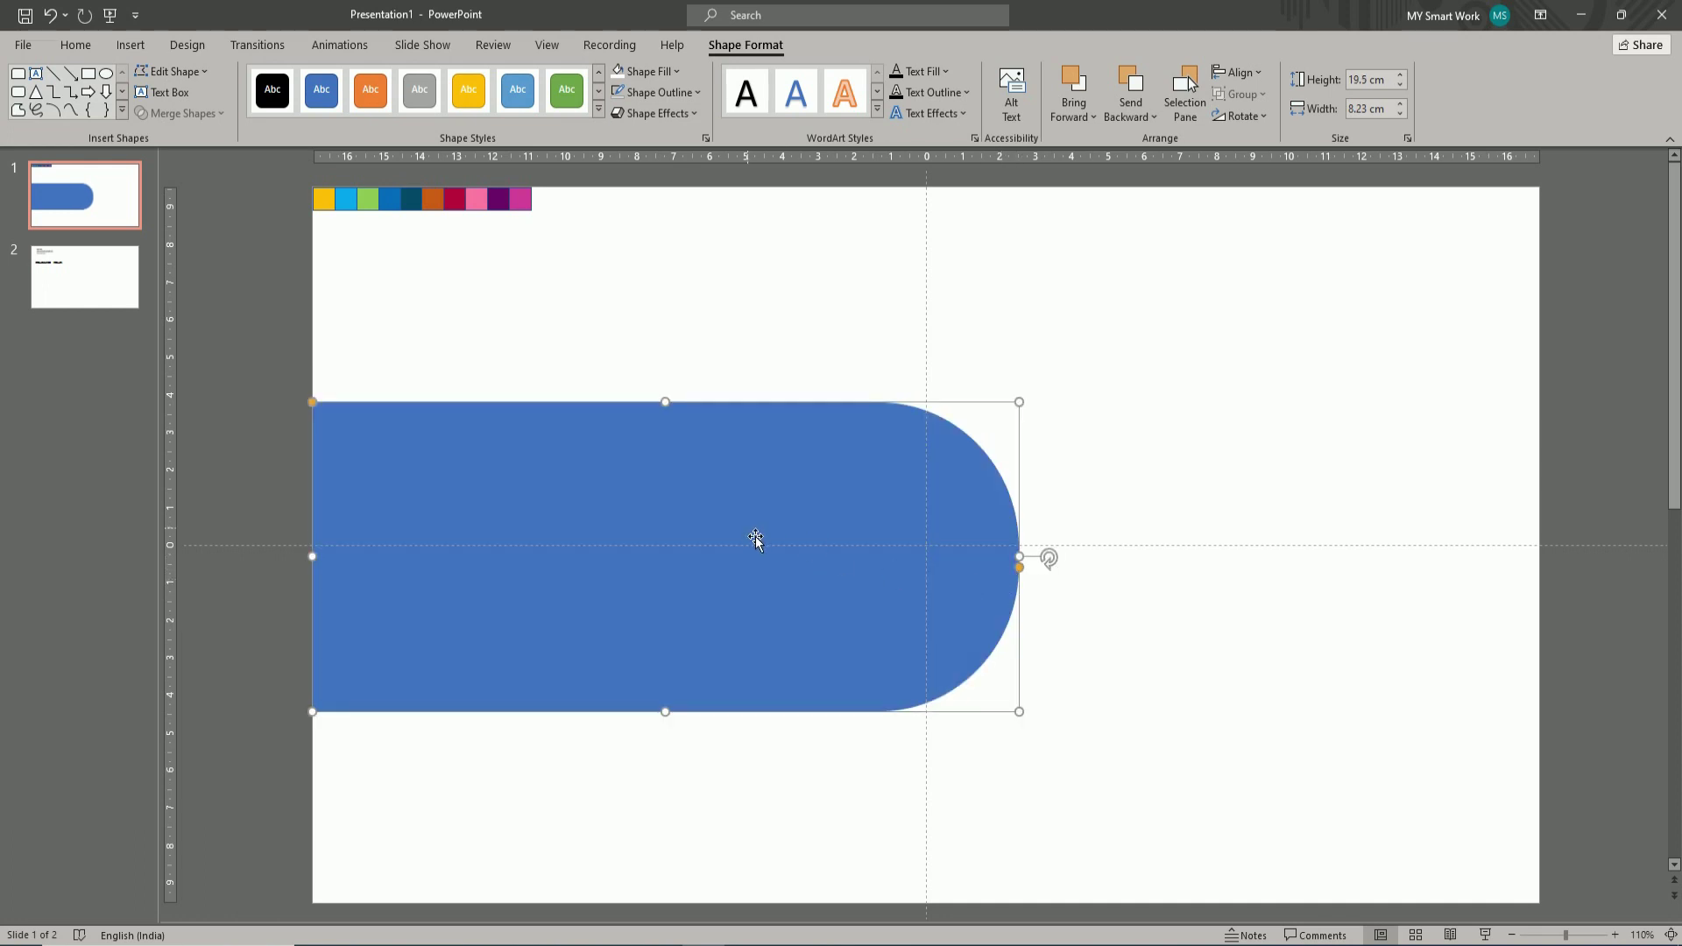
drag(665, 403, 674, 403)
drag(672, 720, 679, 718)
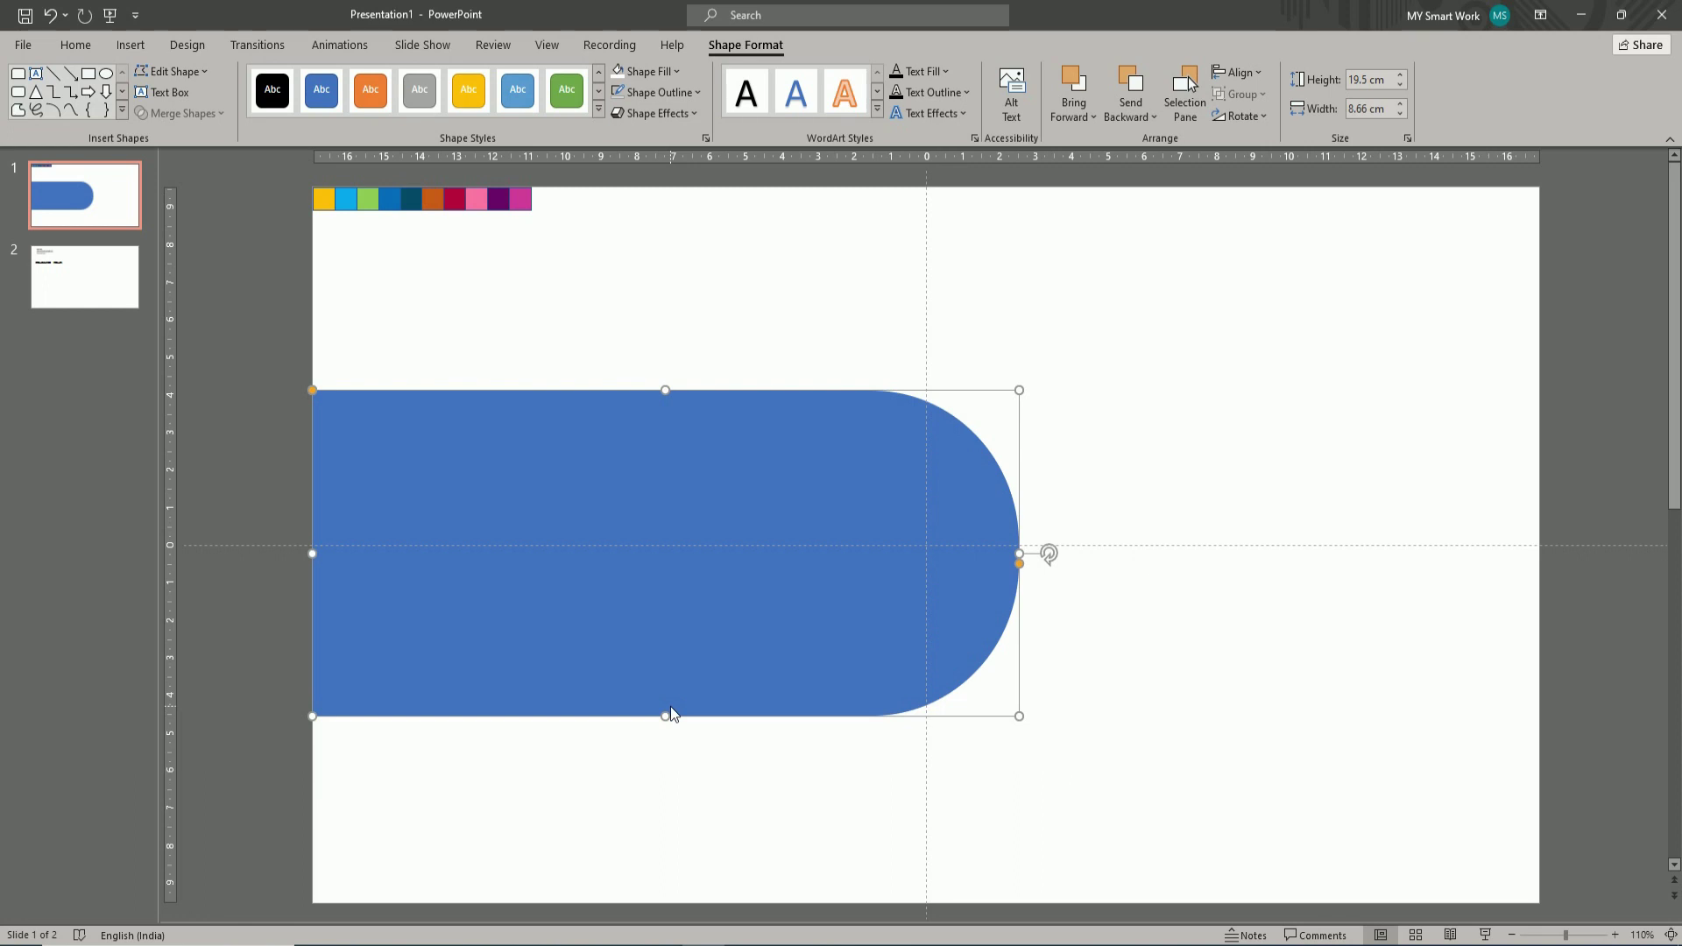
drag(681, 633, 787, 743)
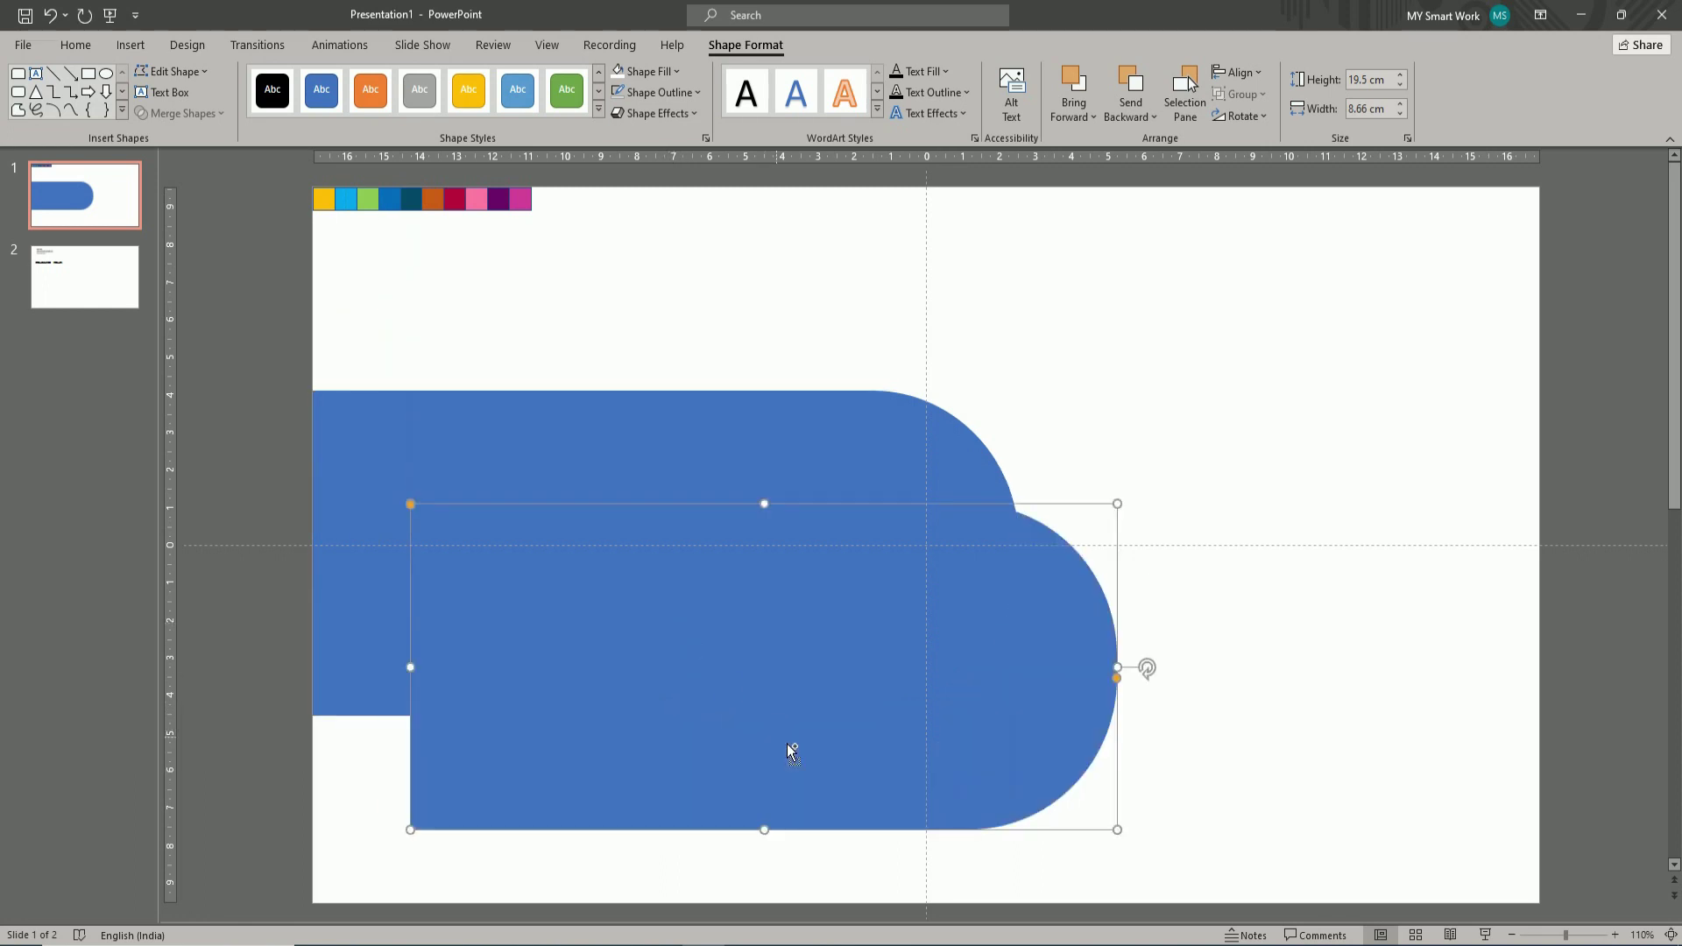
- Fill the copy white and shrink it into a 16.93 × 4.23 cm inset inside the blue shape
click(639, 71)
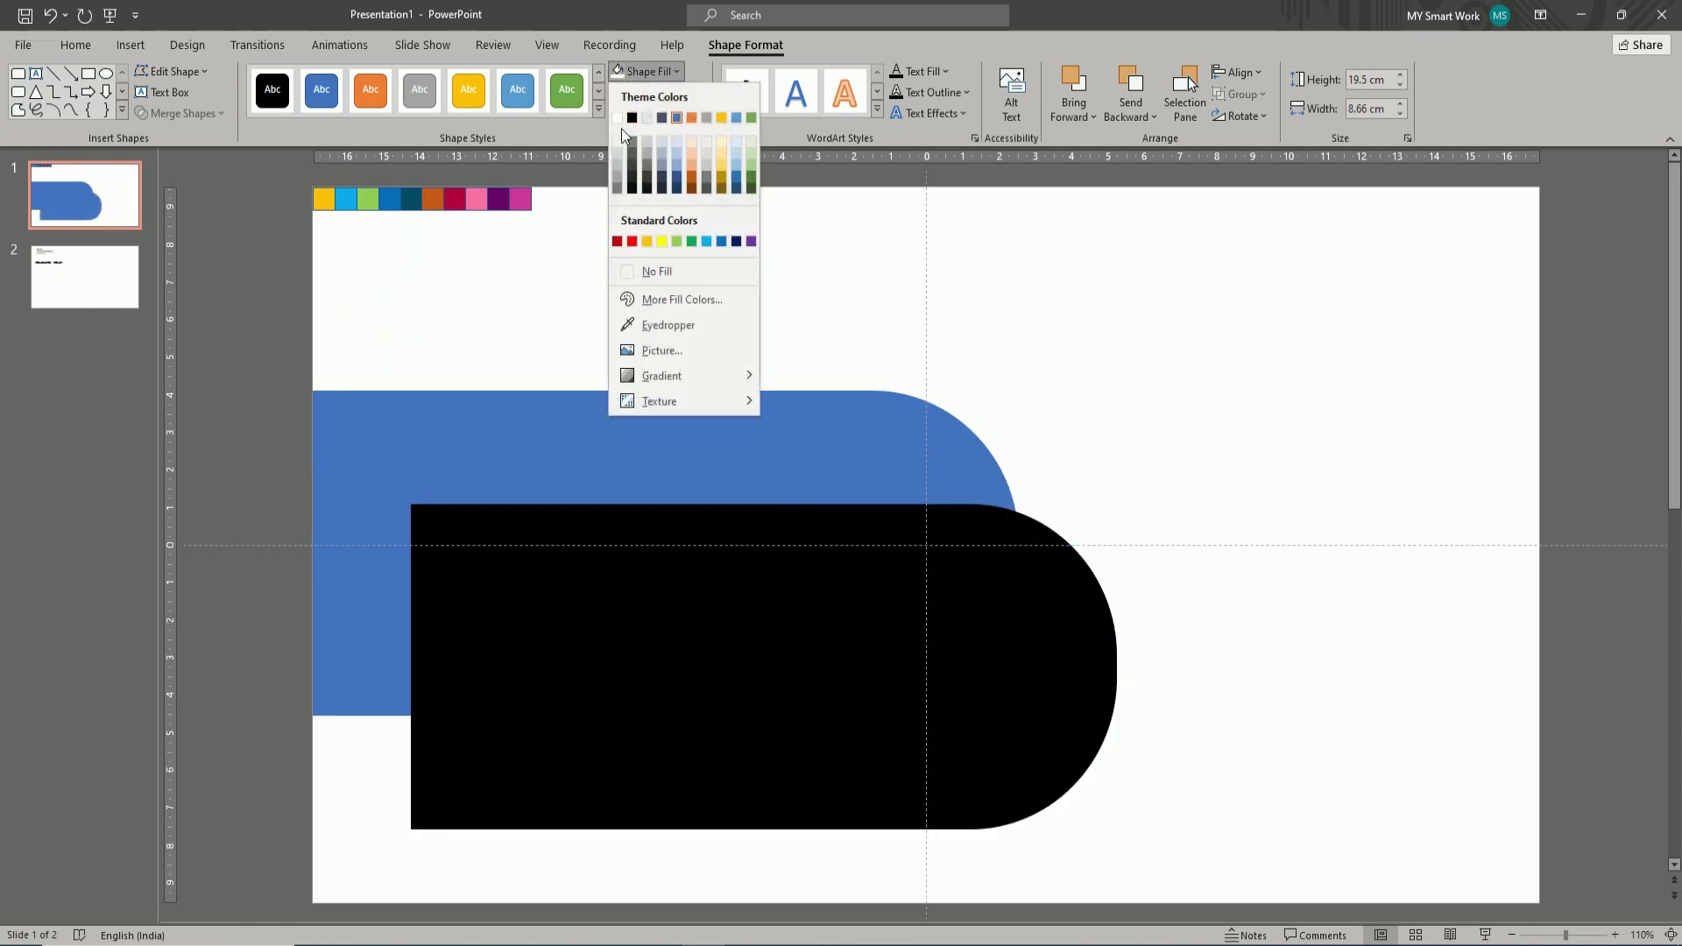
click(617, 118)
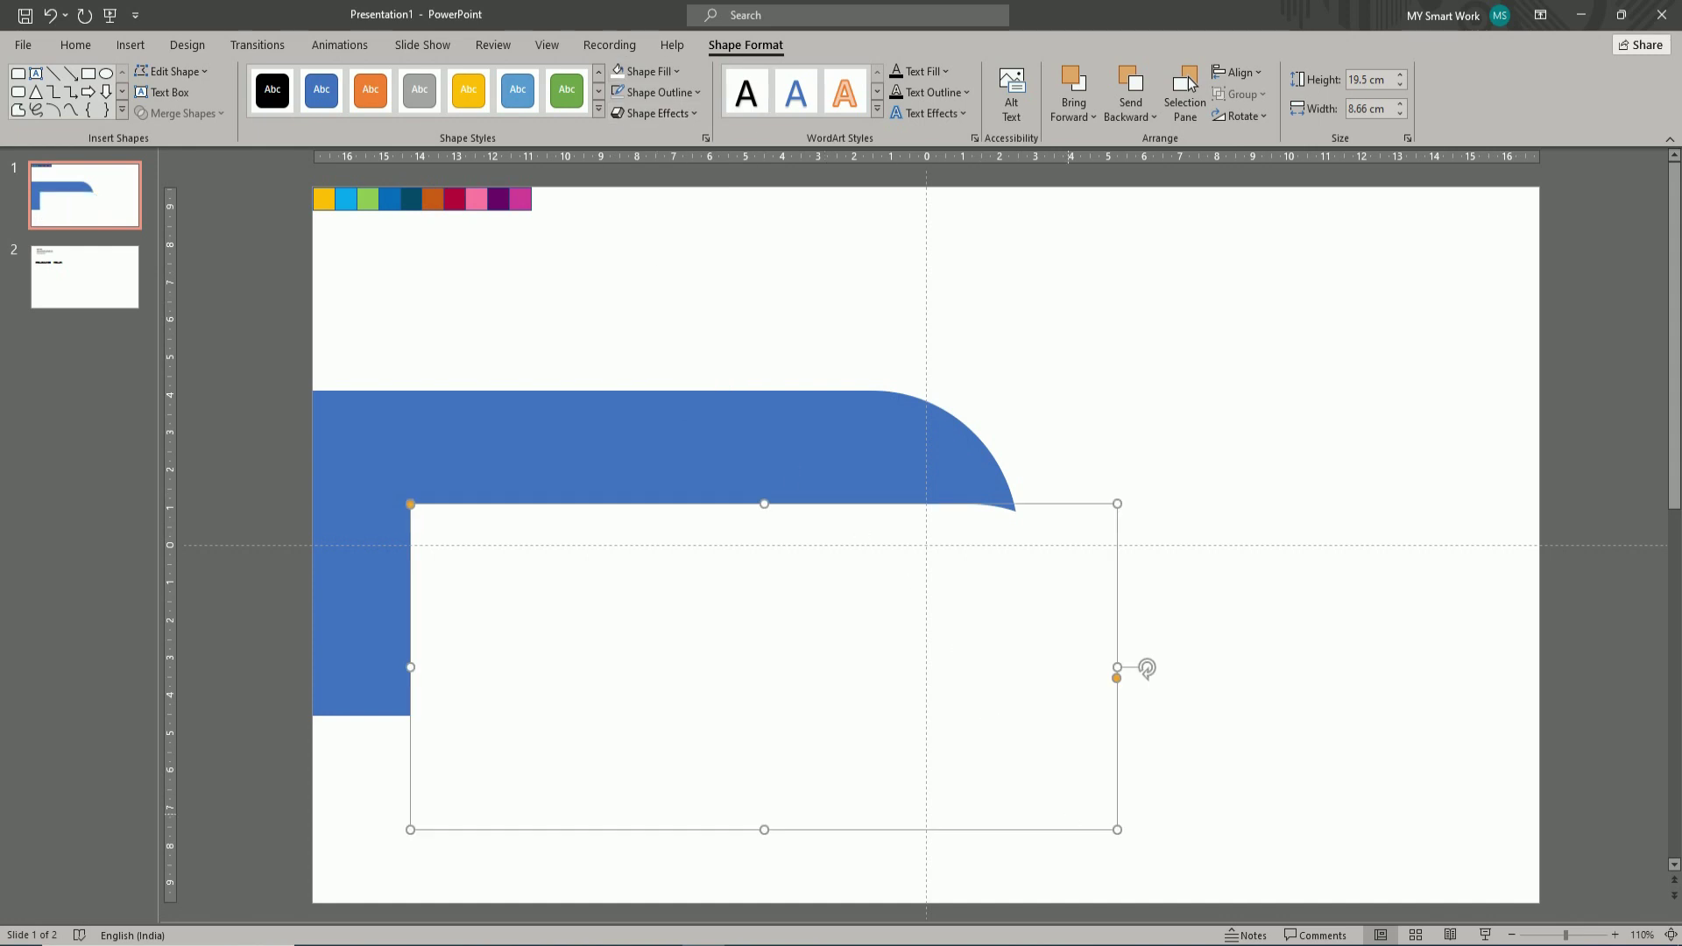
drag(1121, 834, 968, 764)
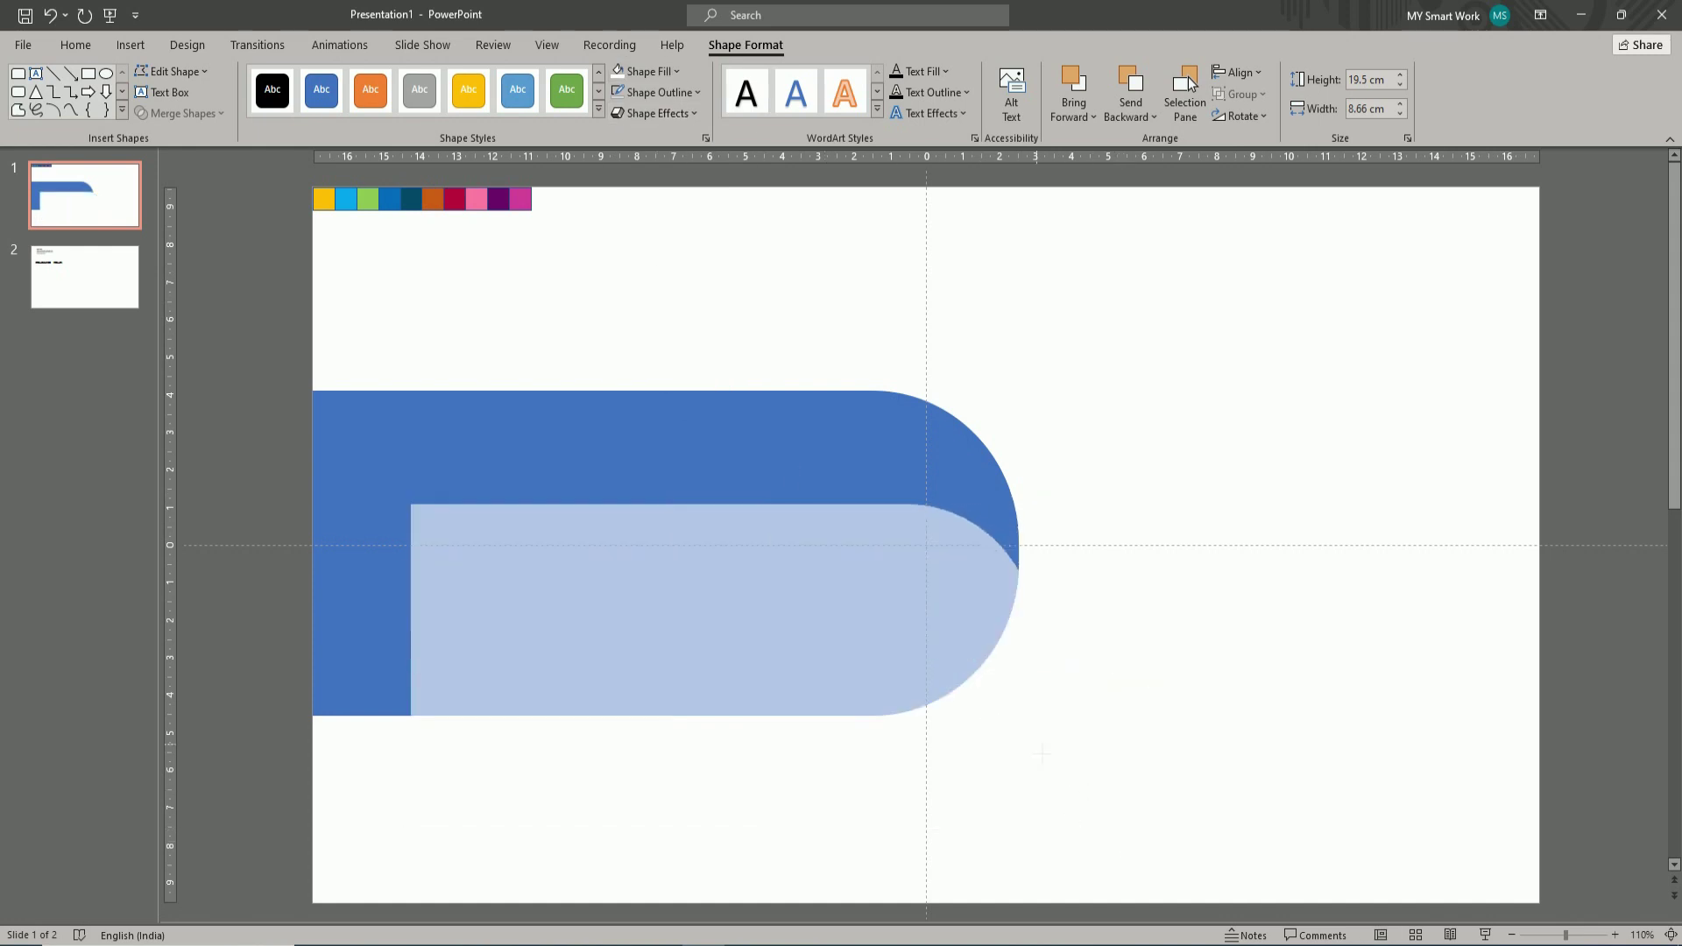
drag(759, 646, 661, 568)
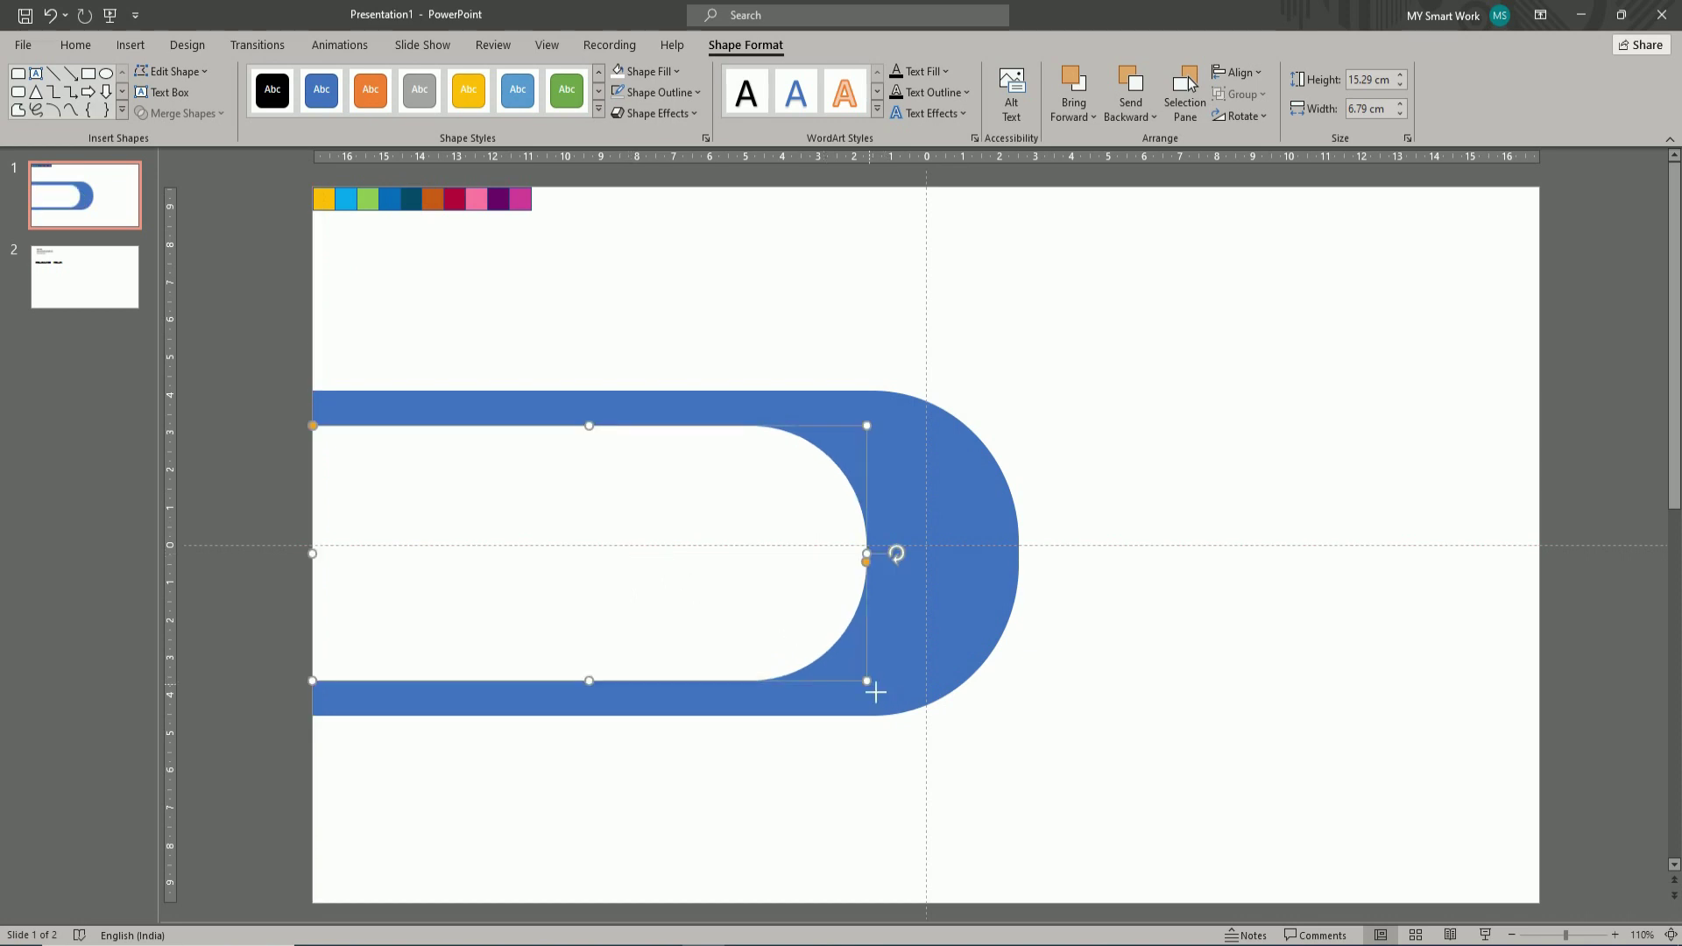
drag(874, 692, 695, 582)
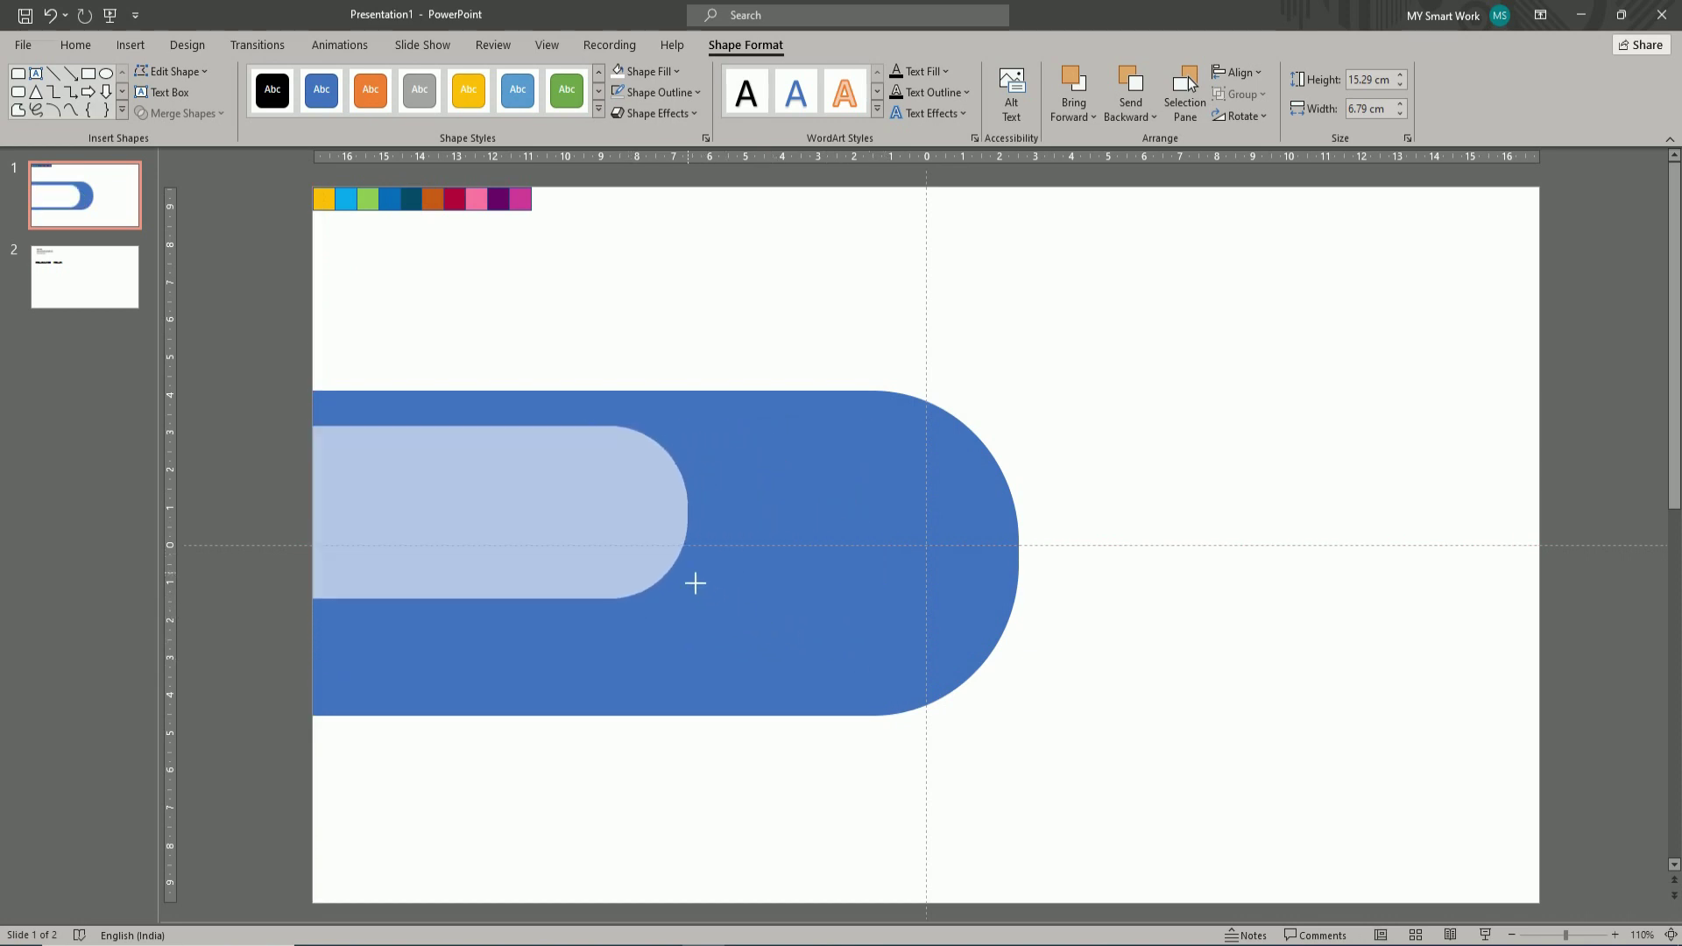
drag(694, 583, 658, 585)
drag(666, 506, 930, 521)
drag(684, 518, 679, 556)
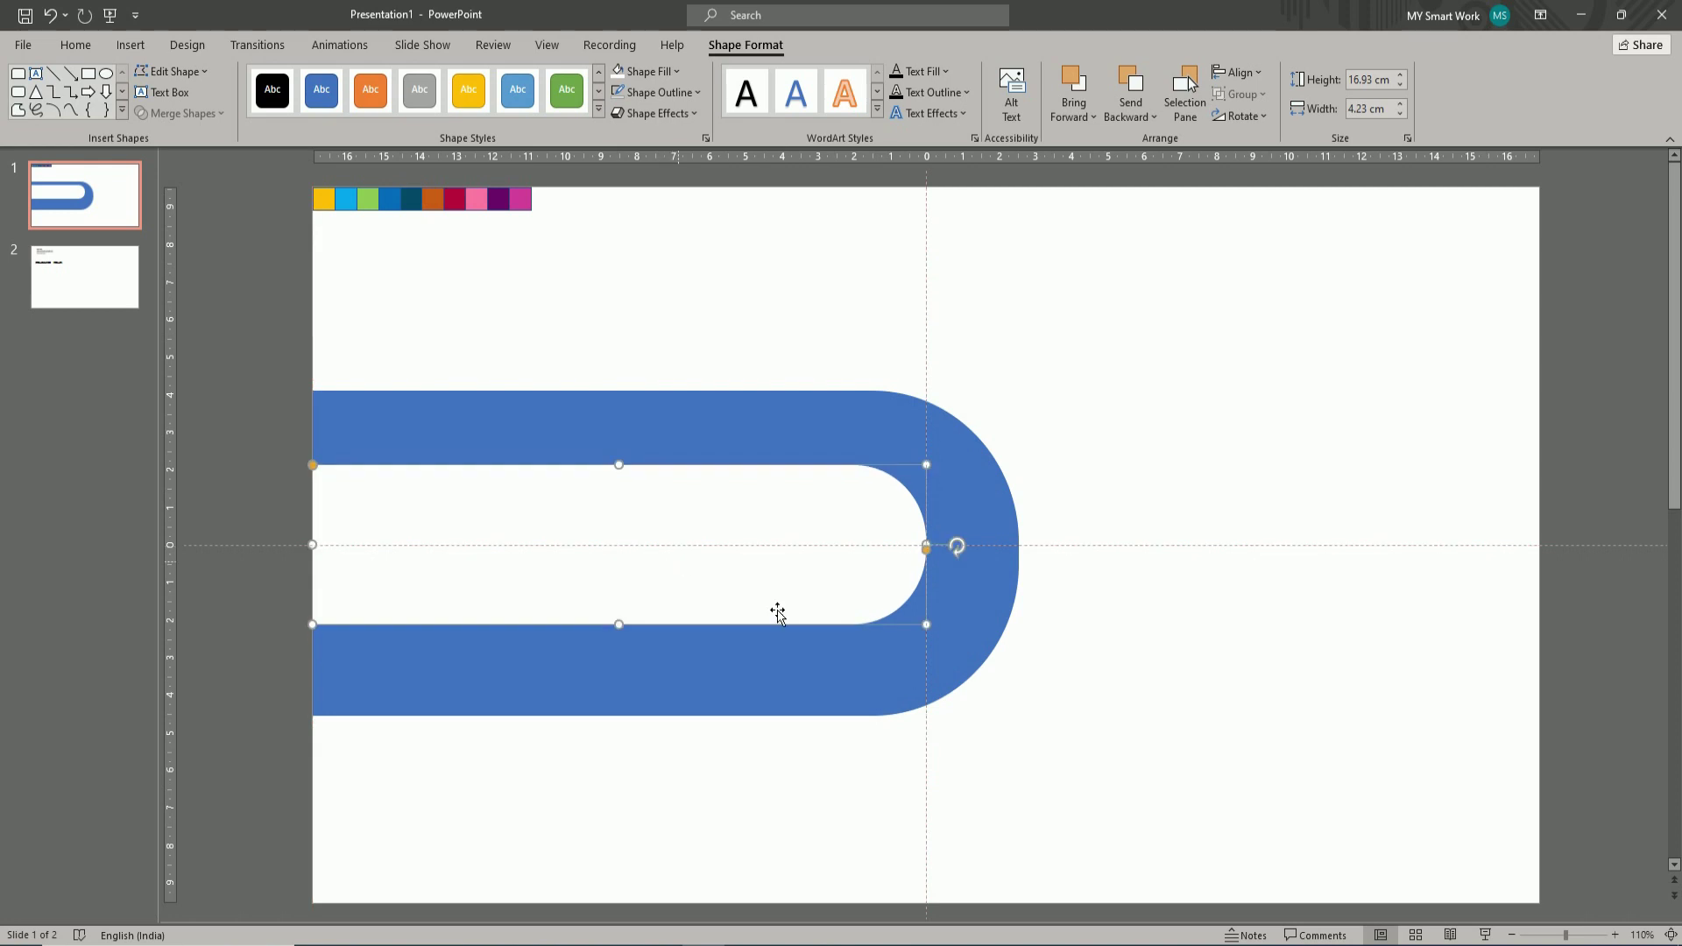
- Align both the blue and white shapes to the slide's vertical middle
click(1244, 771)
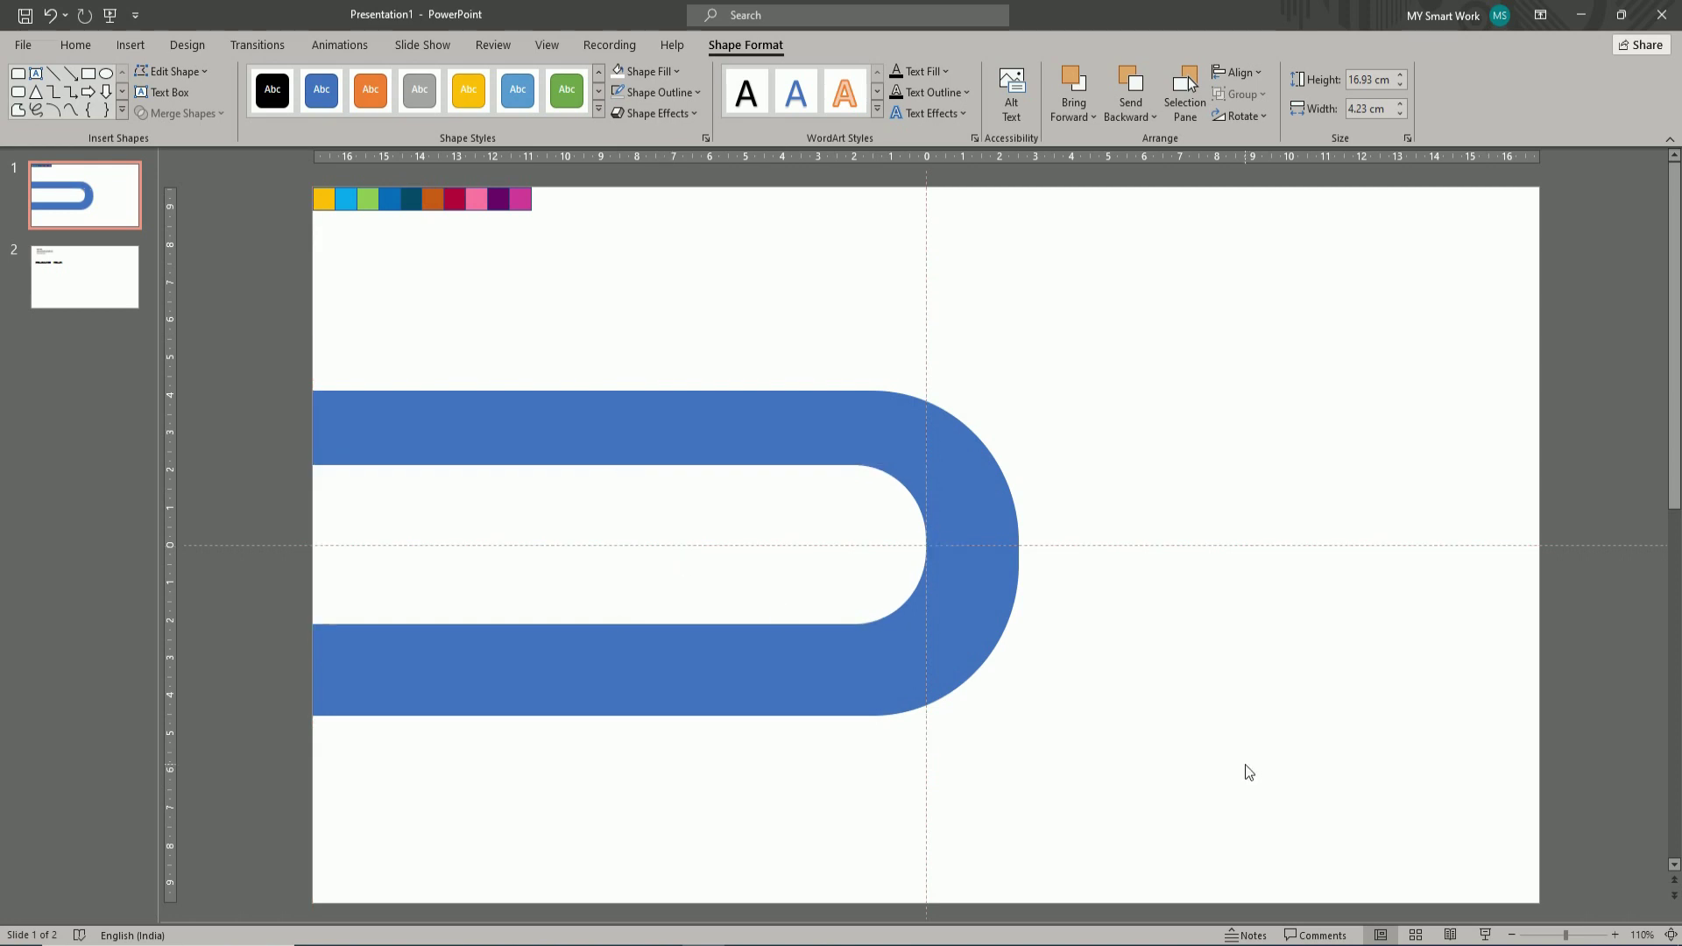
click(445, 416)
click(1224, 73)
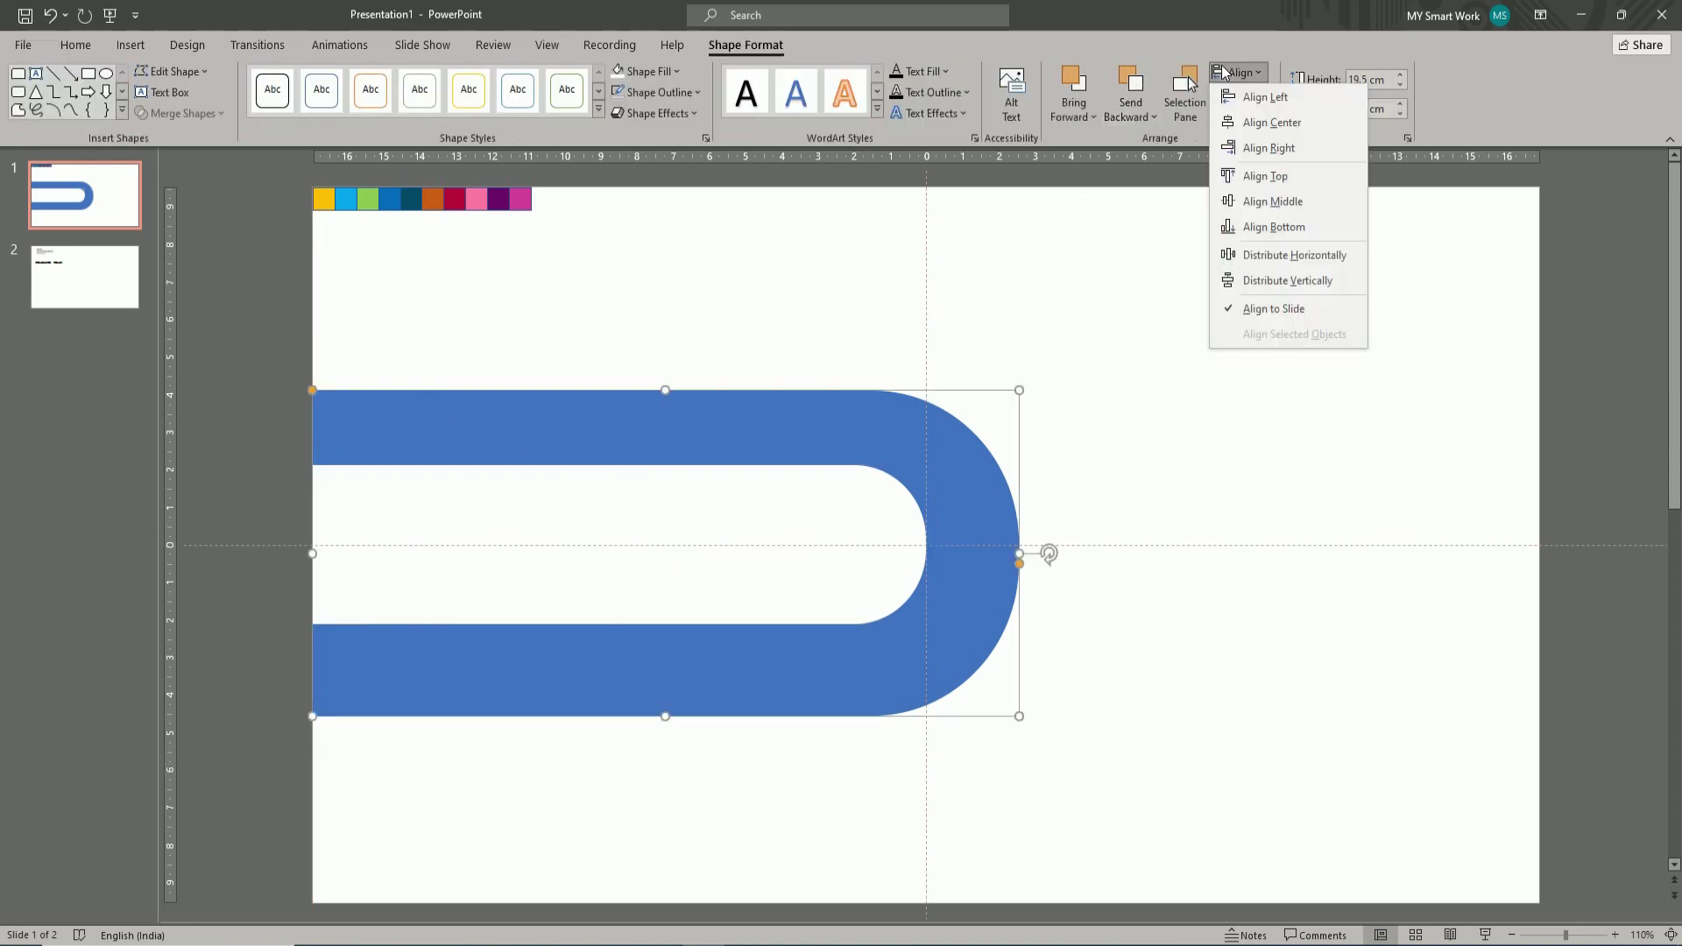
click(1235, 201)
click(868, 523)
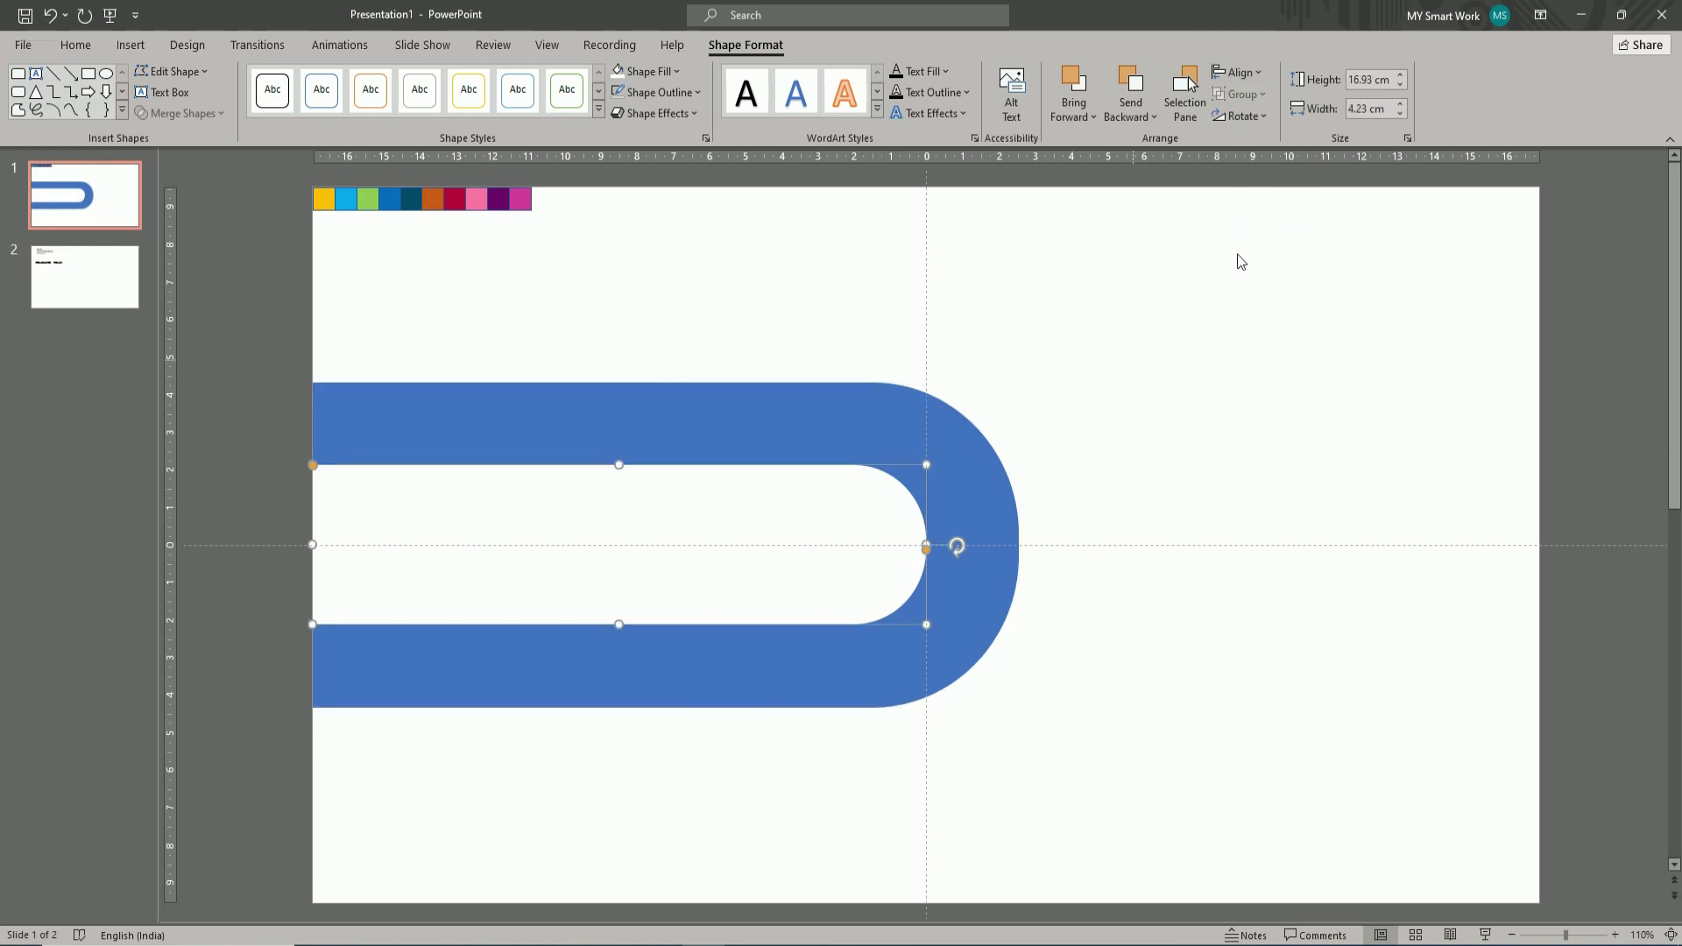
click(1237, 72)
click(1274, 210)
click(1197, 444)
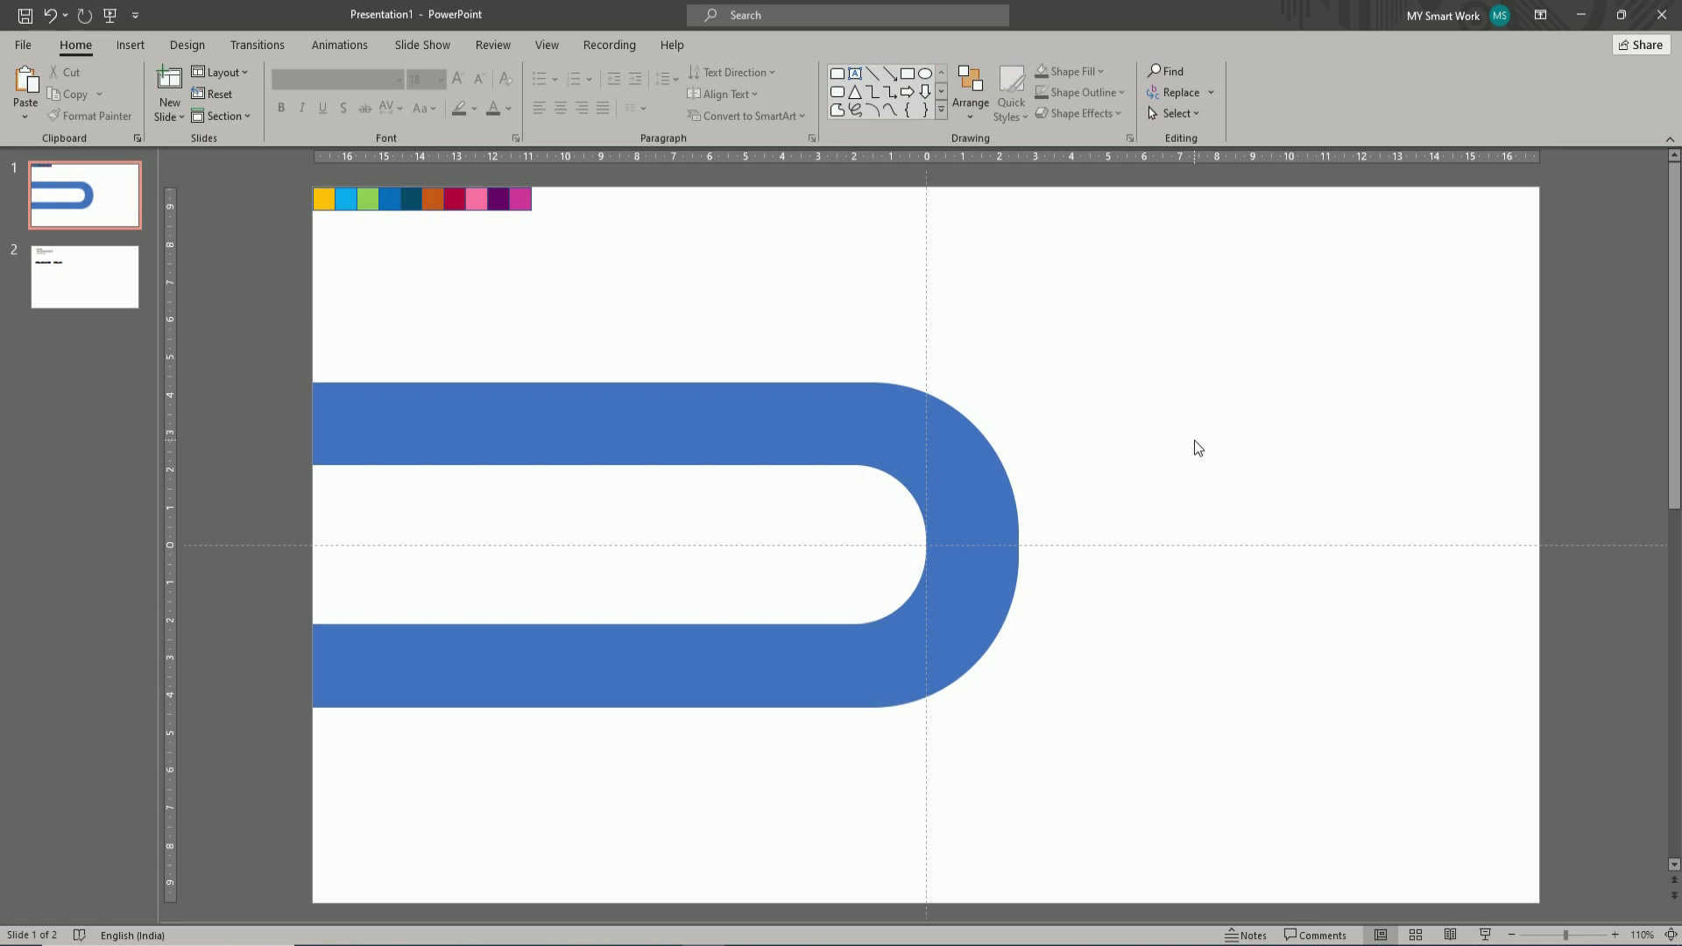
click(133, 39)
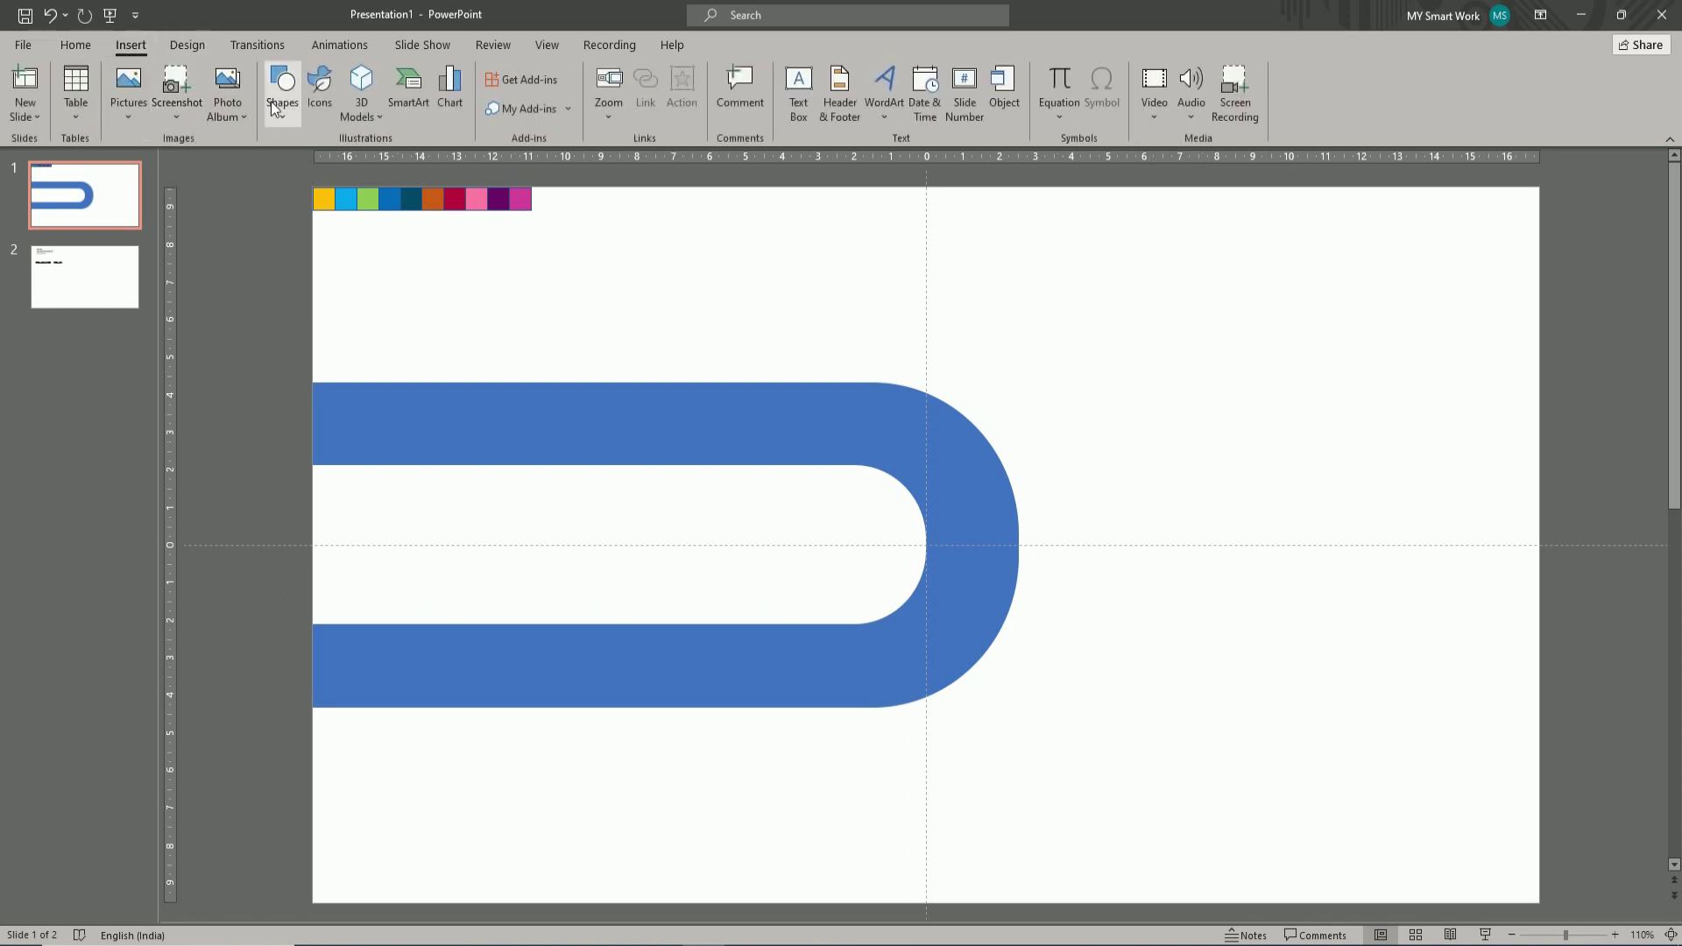
- Draw a thin 11.73 × 0.19 cm vertical bar across the band and place two copies
click(274, 106)
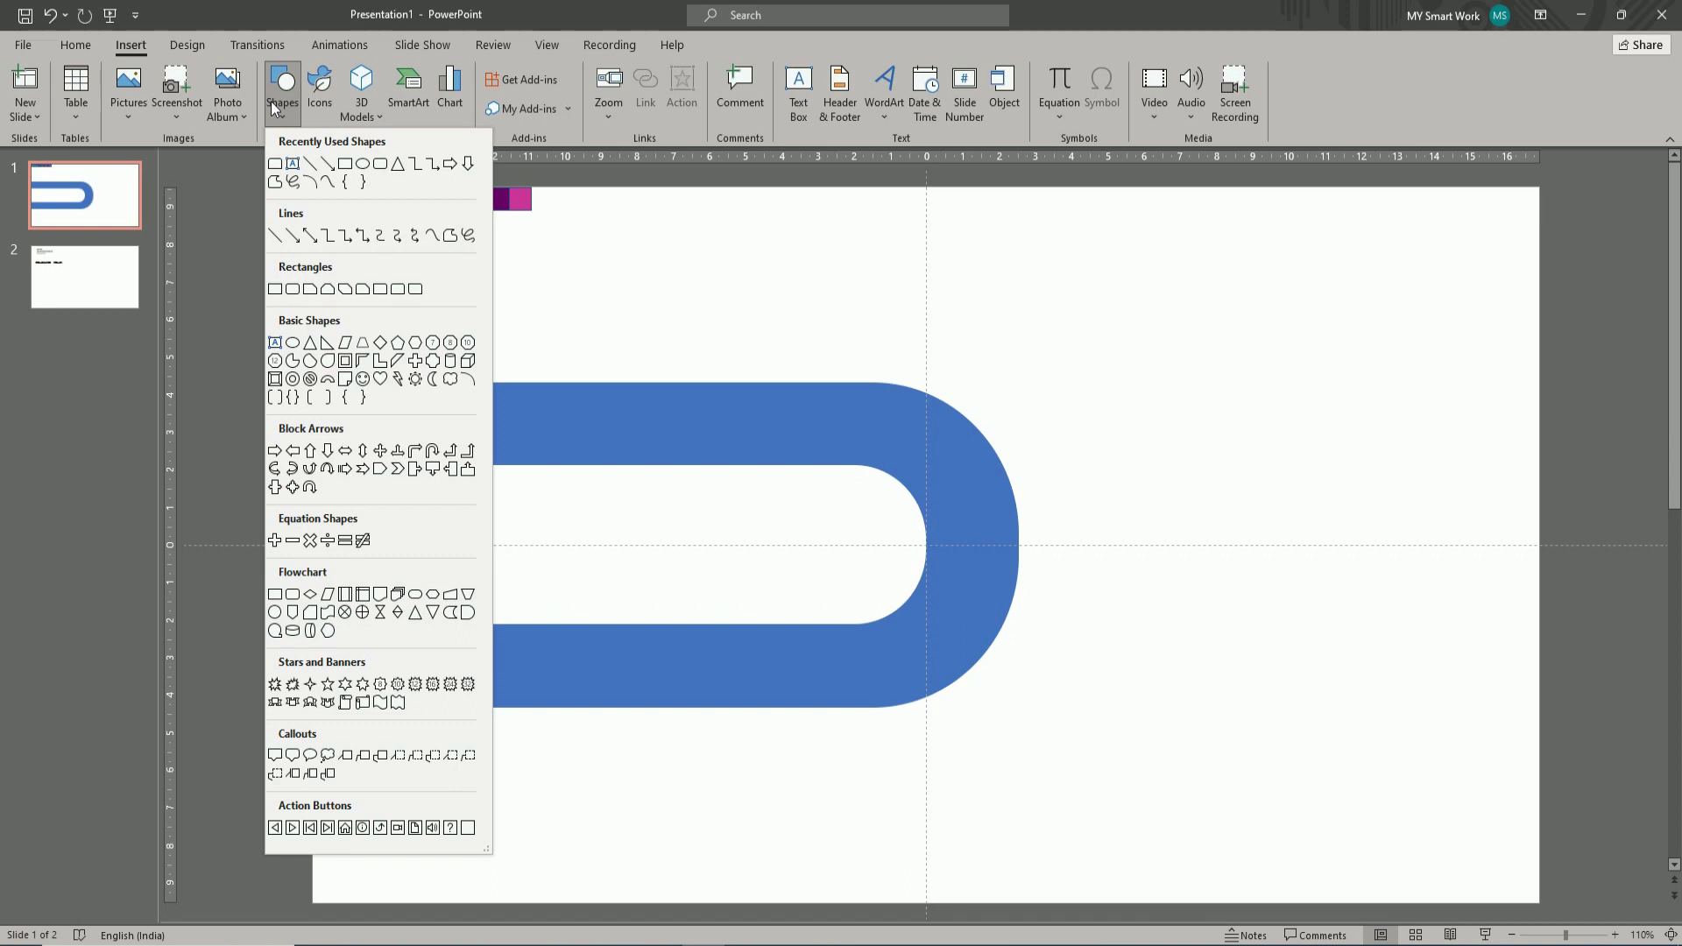
click(346, 164)
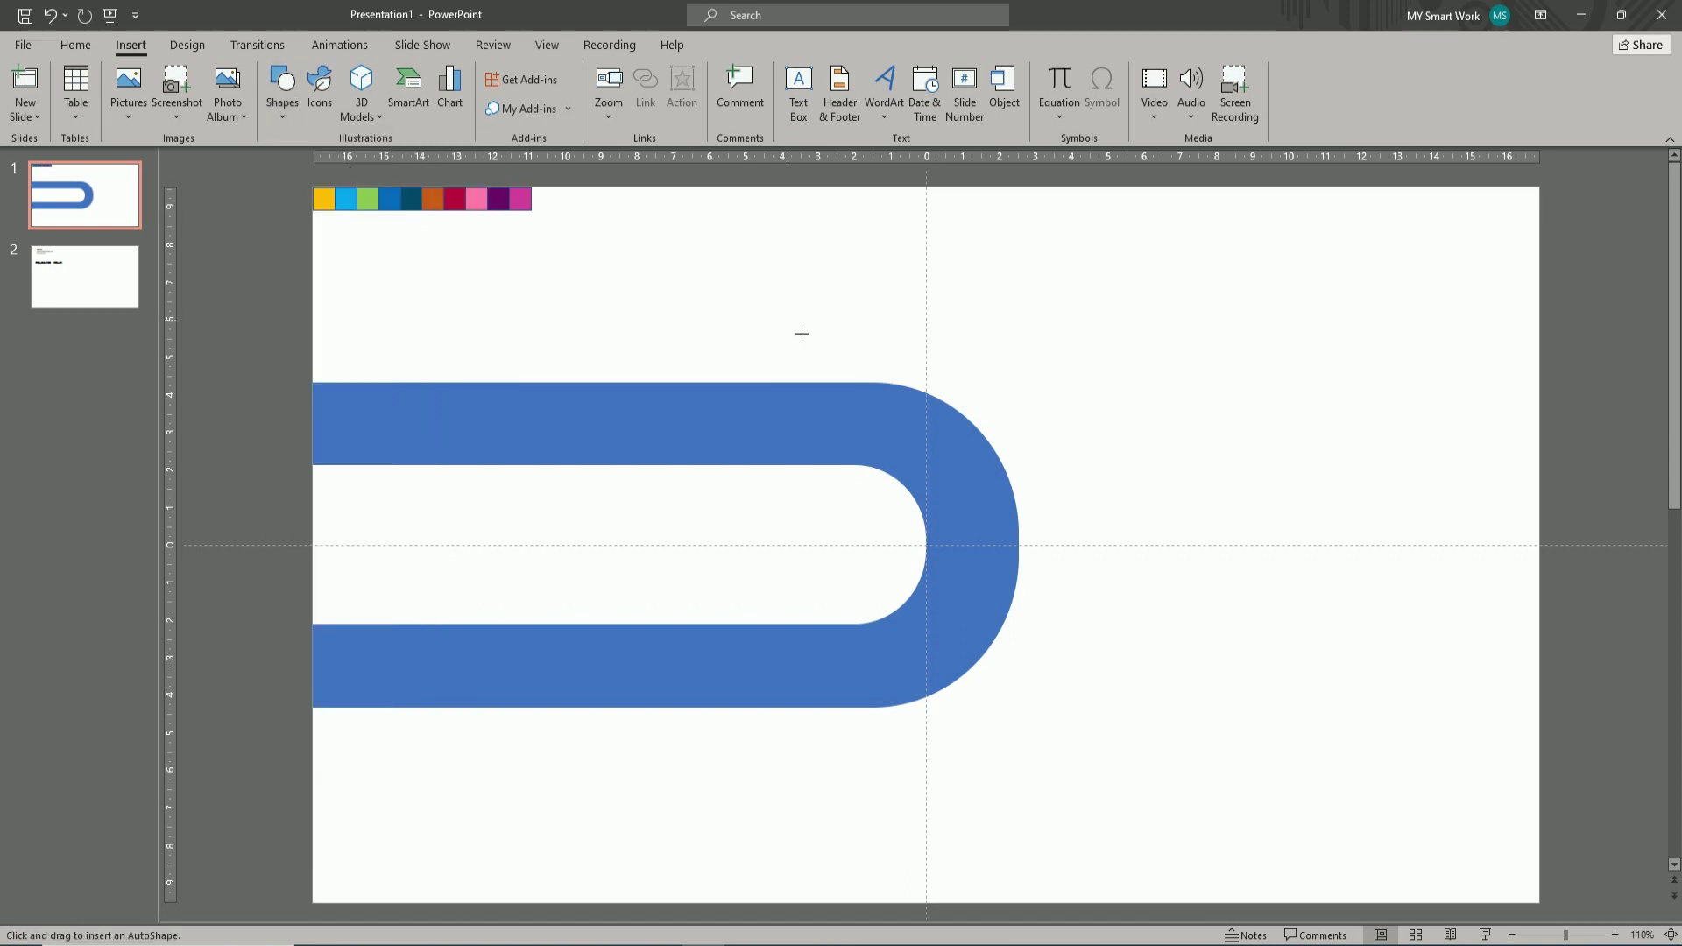
drag(786, 319, 805, 776)
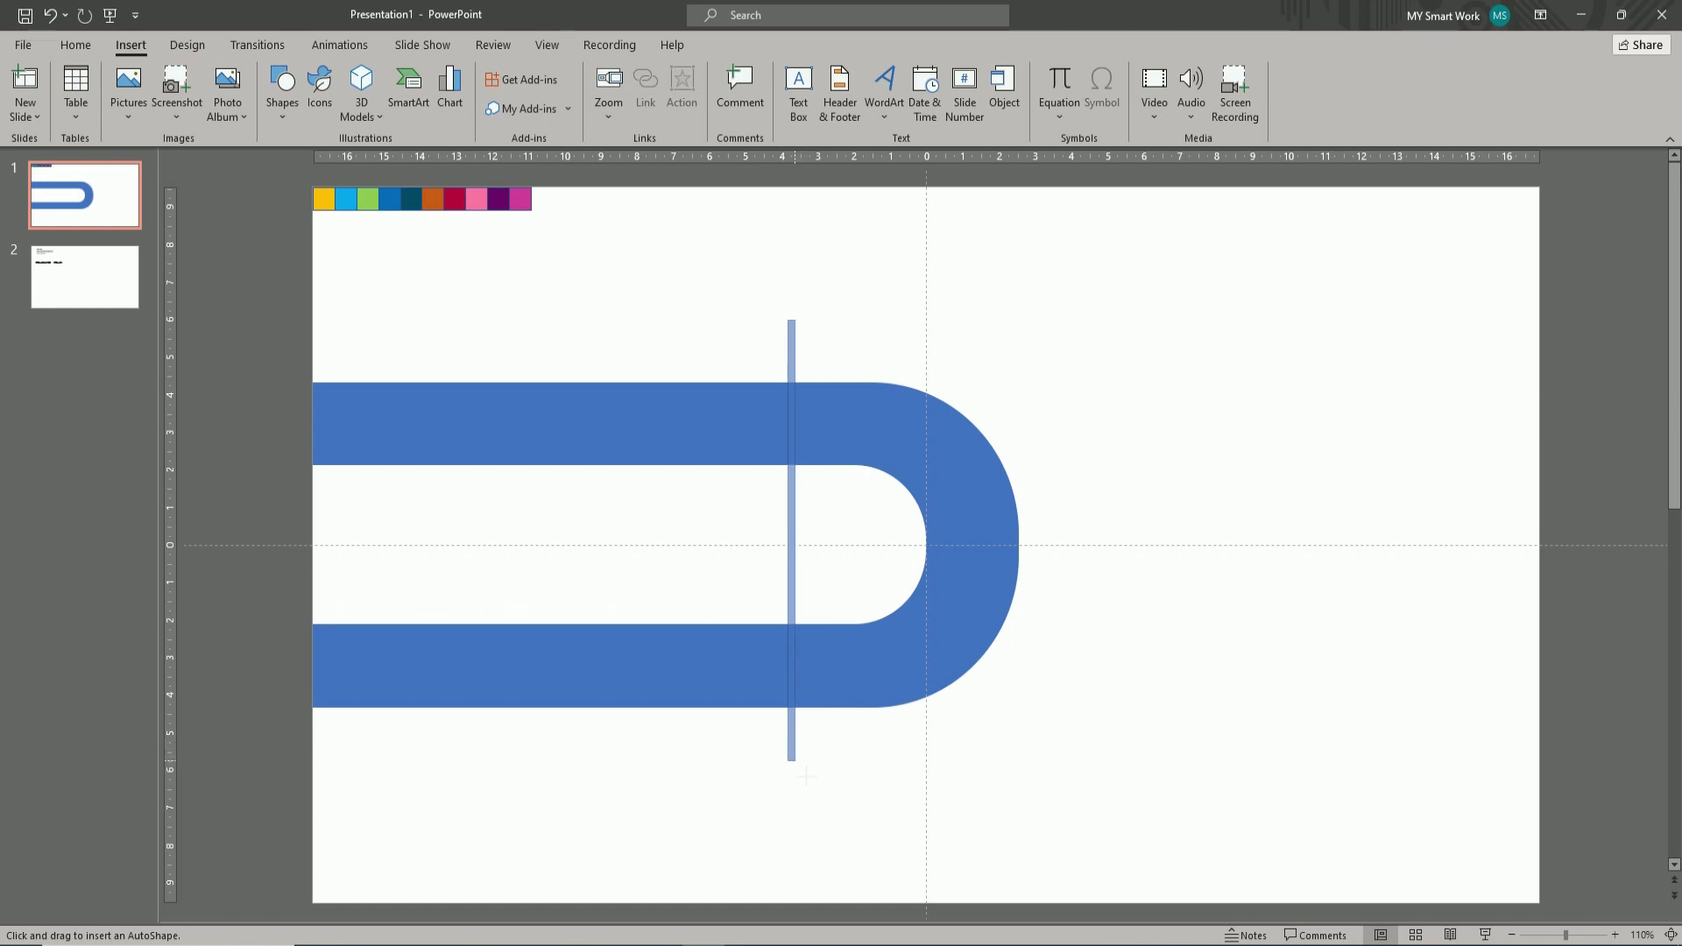
mouse_move(800, 521)
mouse_down()
mouse_move(863, 527)
mouse_move(642, 520)
mouse_up()
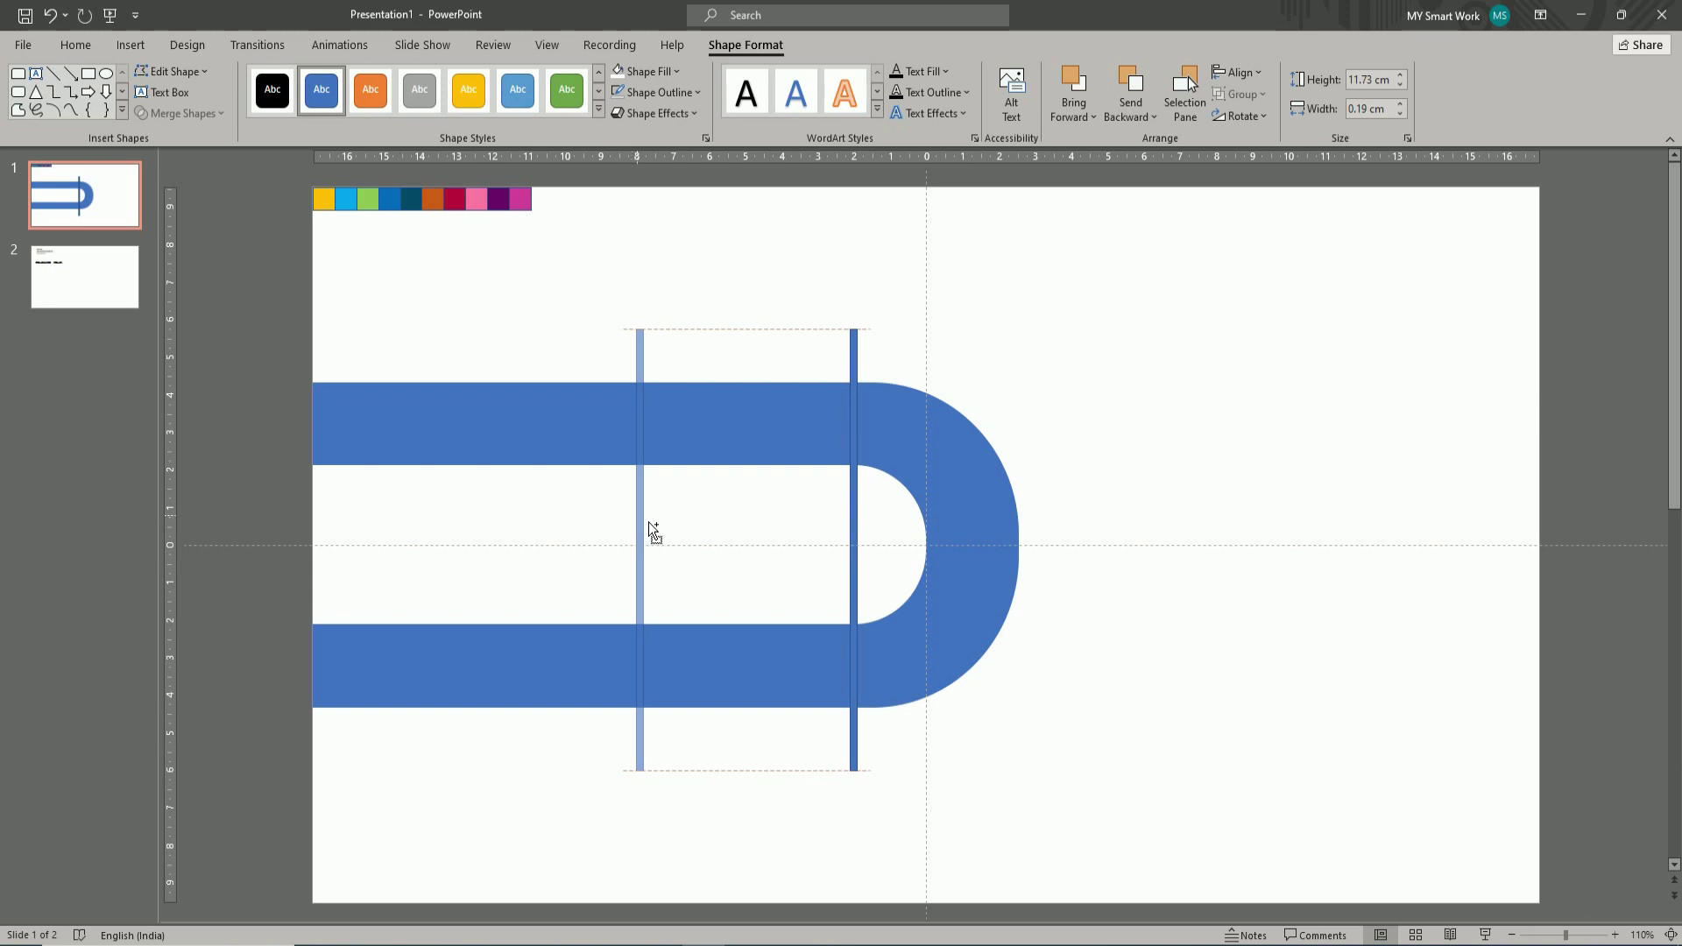
drag(643, 520, 479, 511)
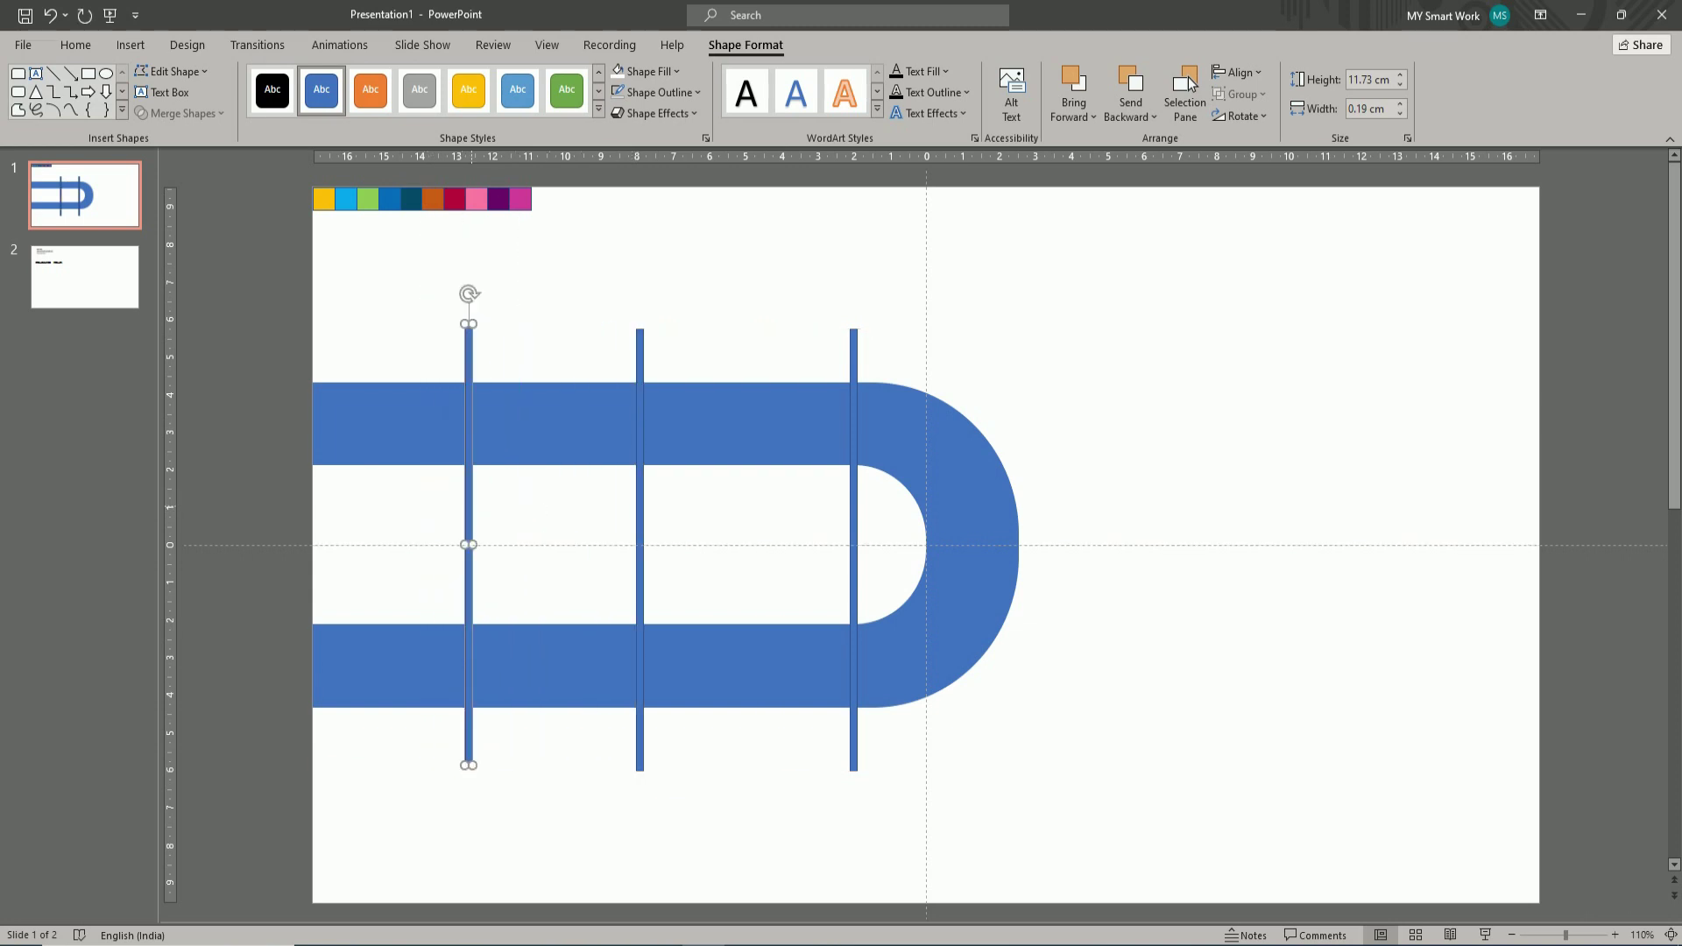
drag(859, 520, 834, 522)
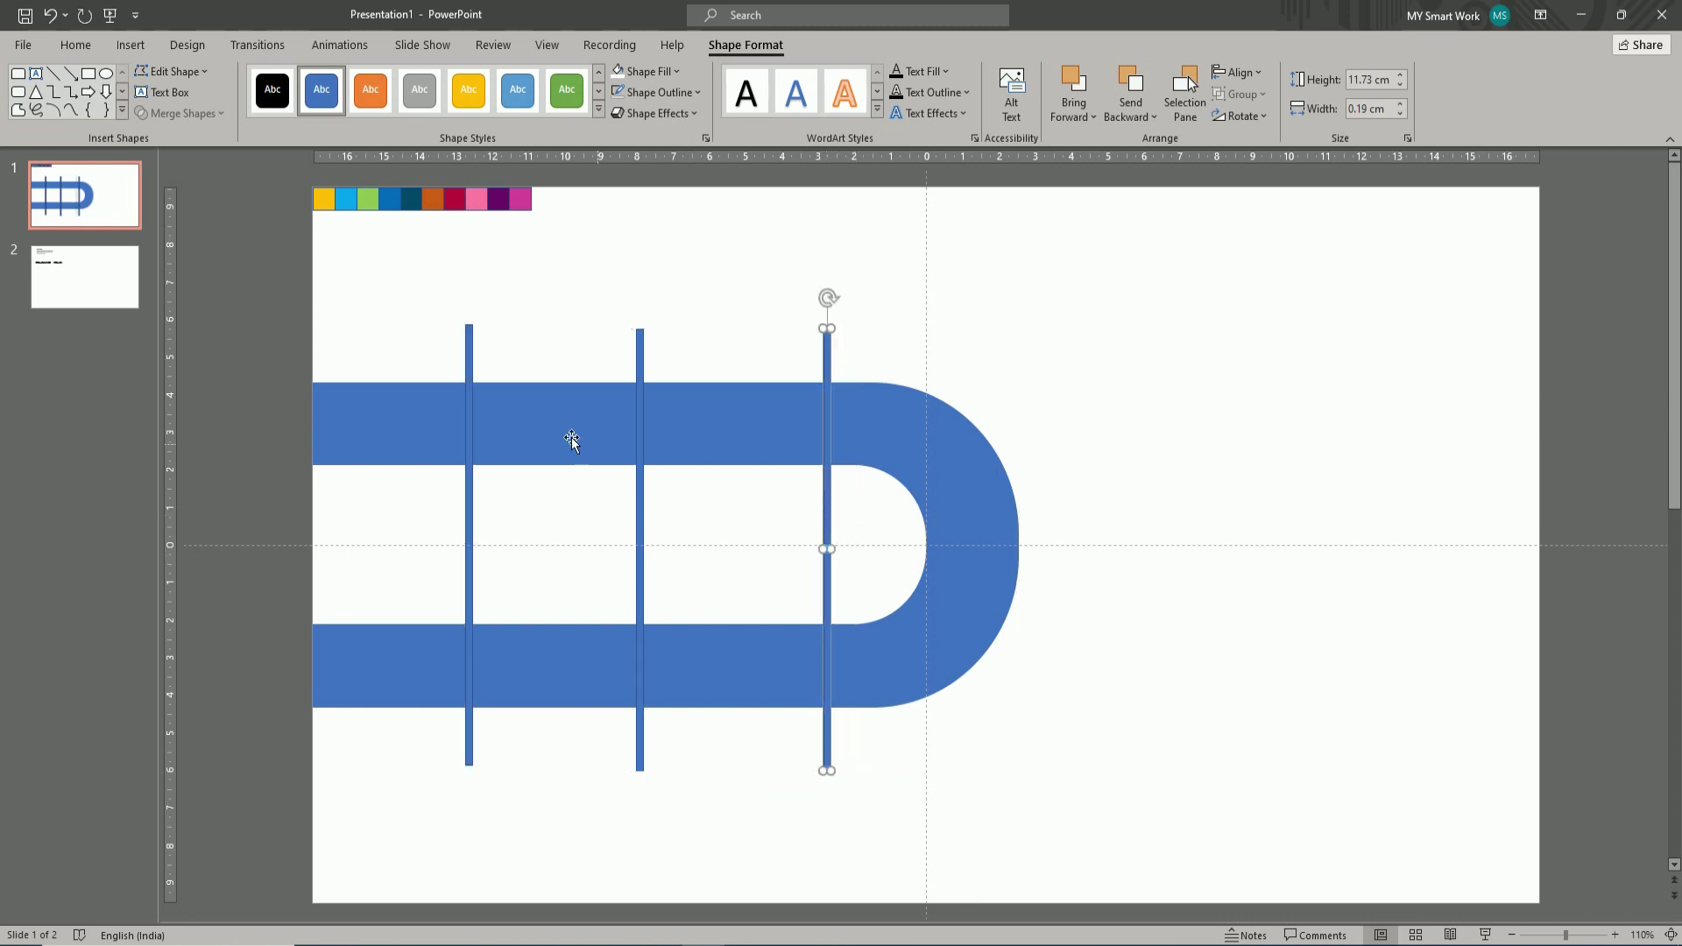
- Distribute the three vertical bars evenly across the band
shift+click(471, 408)
shift+click(659, 435)
shift+click(675, 437)
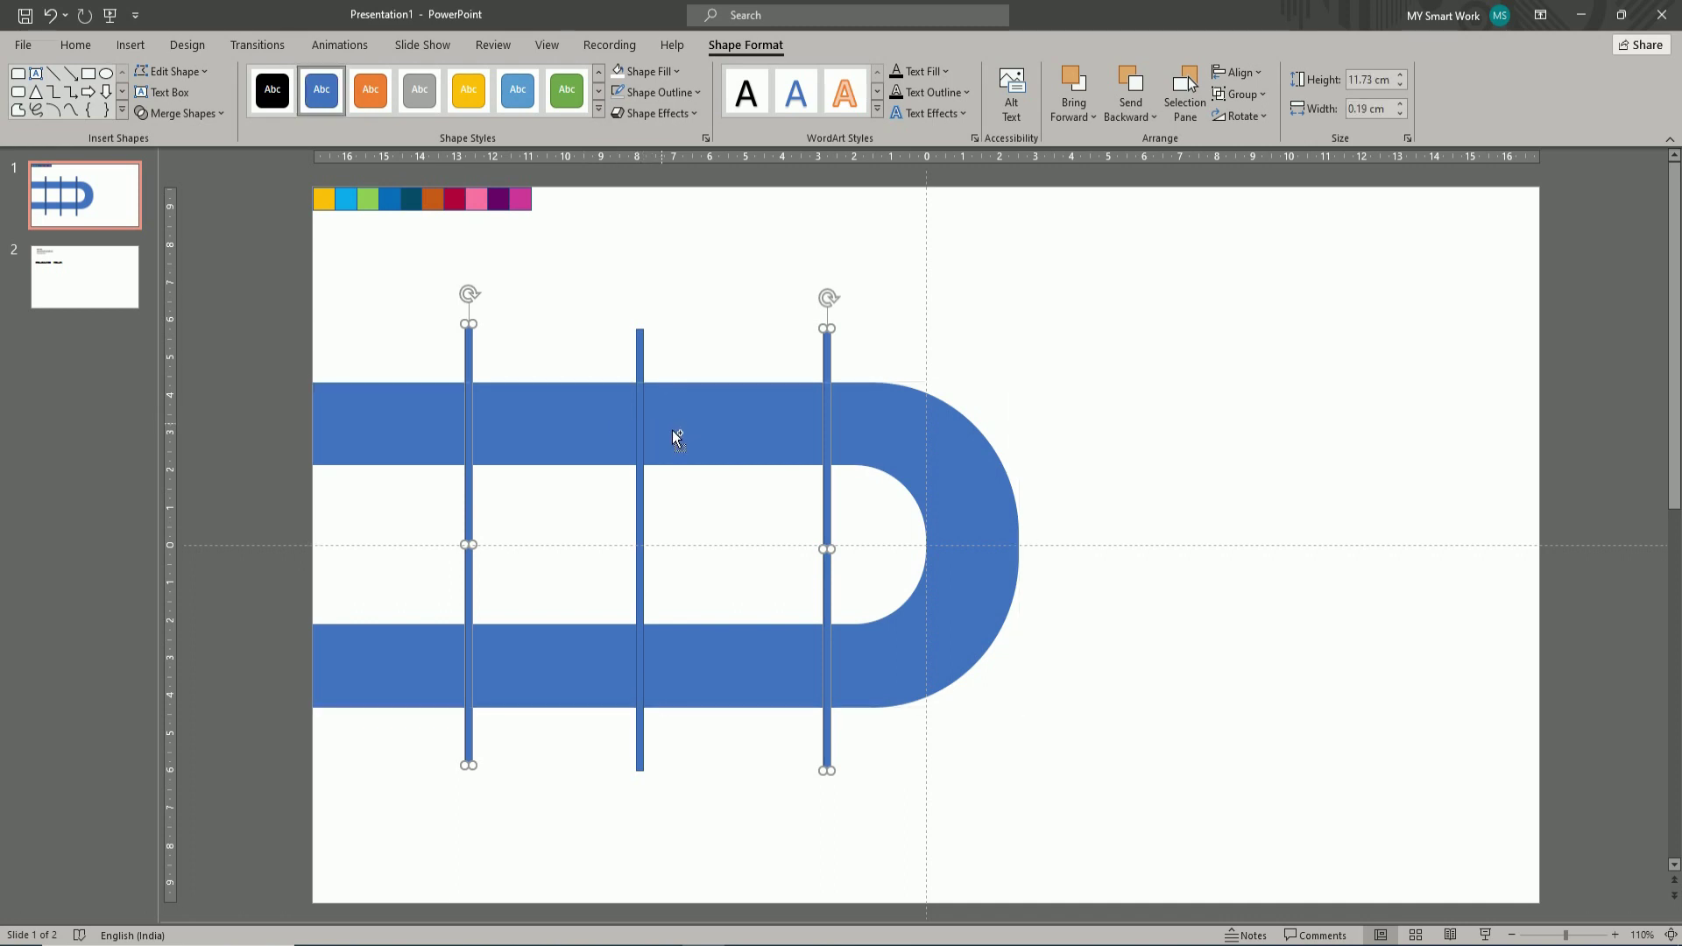
shift+click(640, 433)
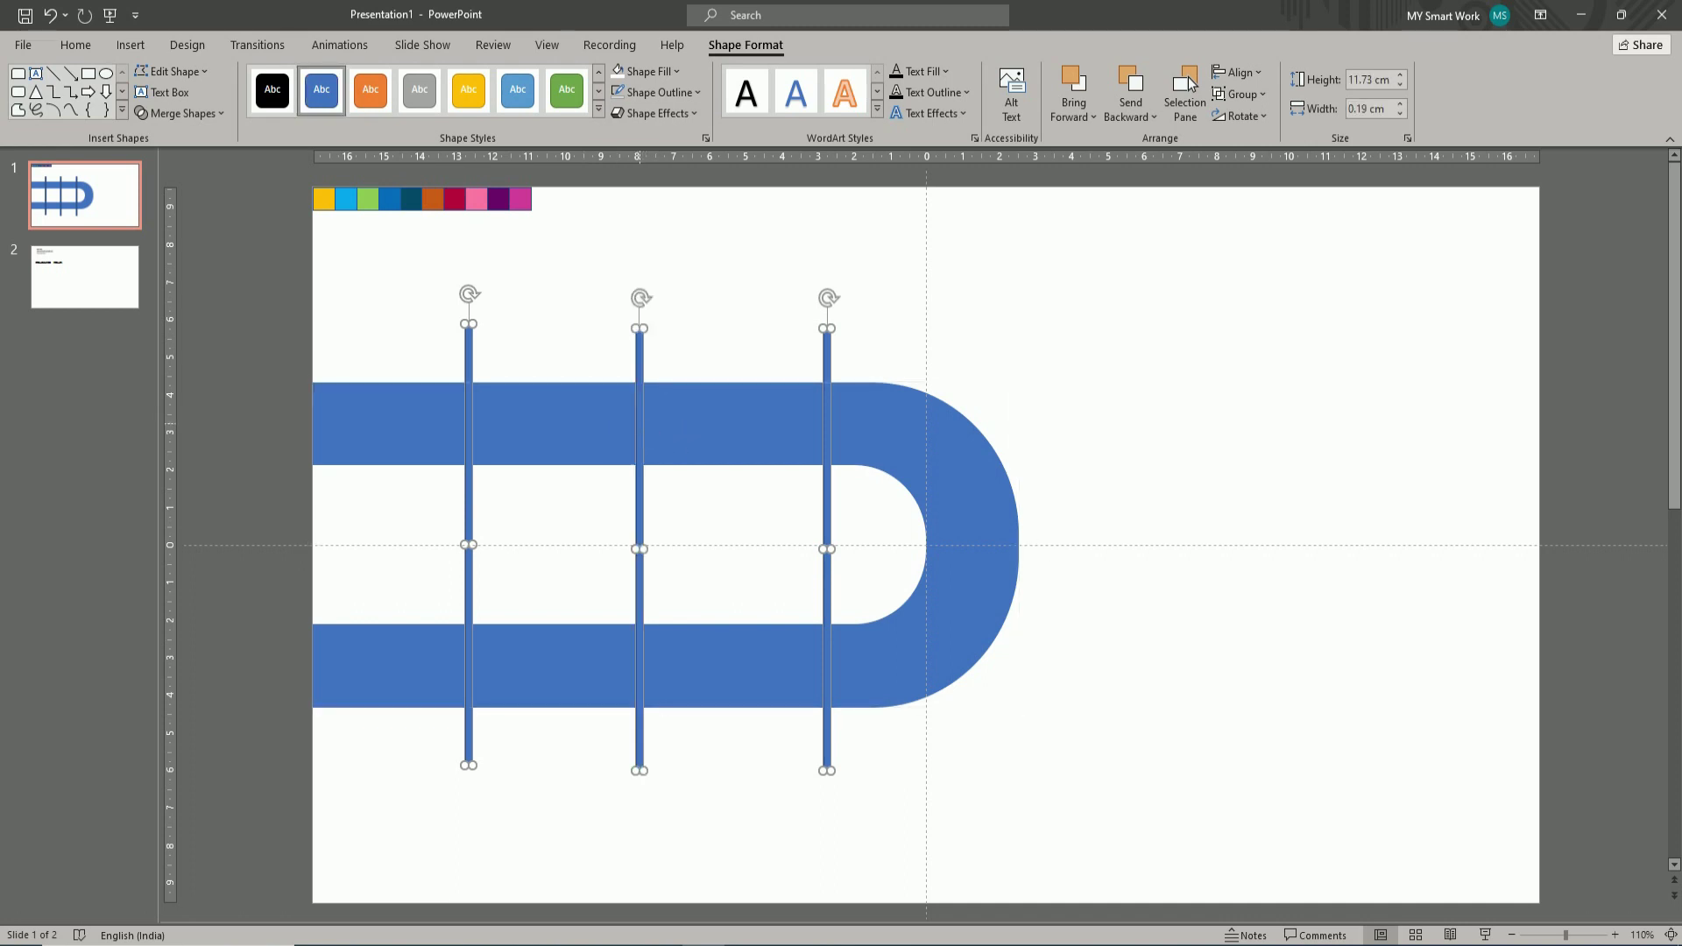
click(1235, 73)
click(1260, 255)
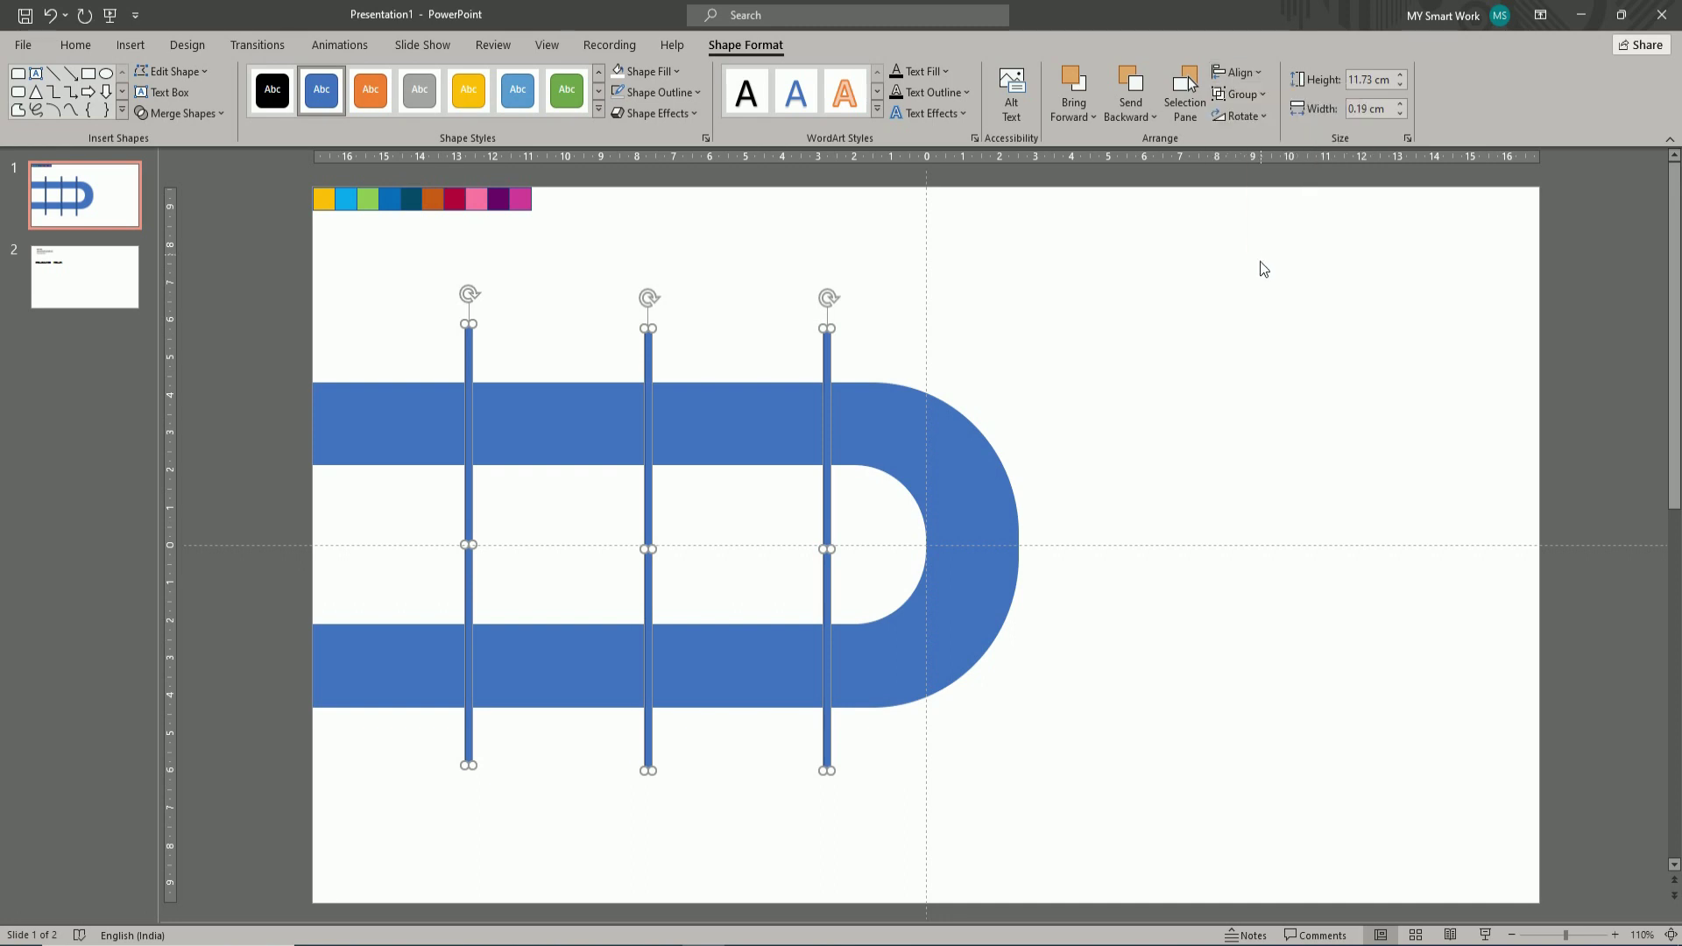
click(1252, 338)
click(830, 499)
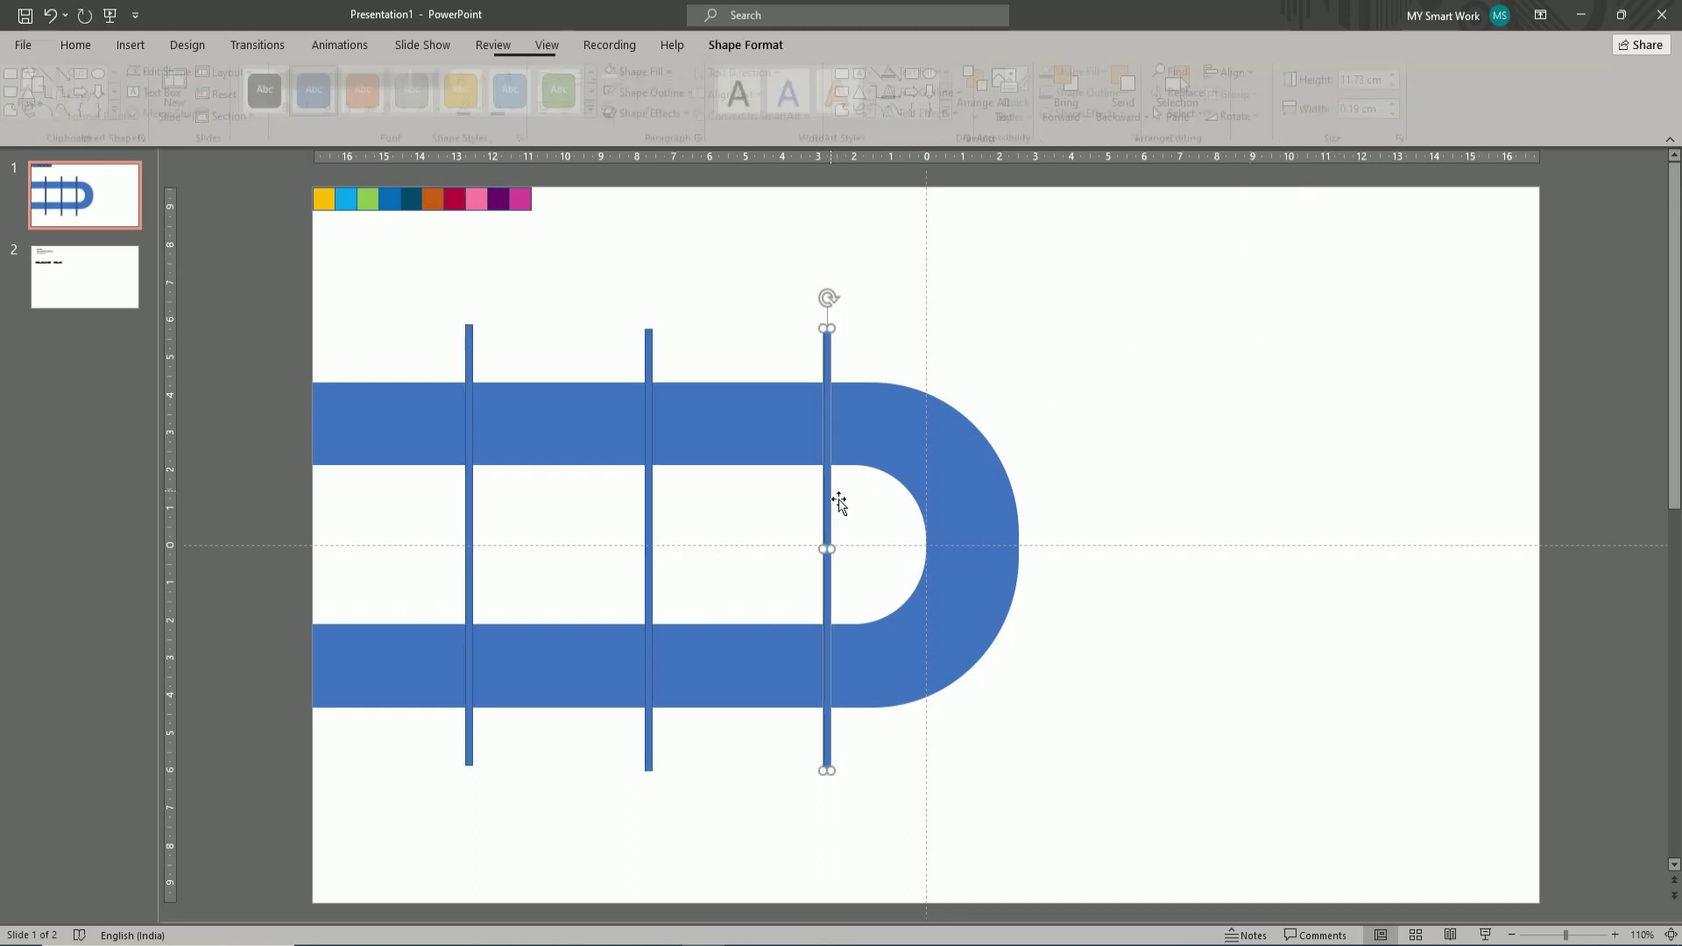
- Copy a bar, rotate it horizontal, and stretch it across the band past the curved end
drag(839, 496, 1149, 487)
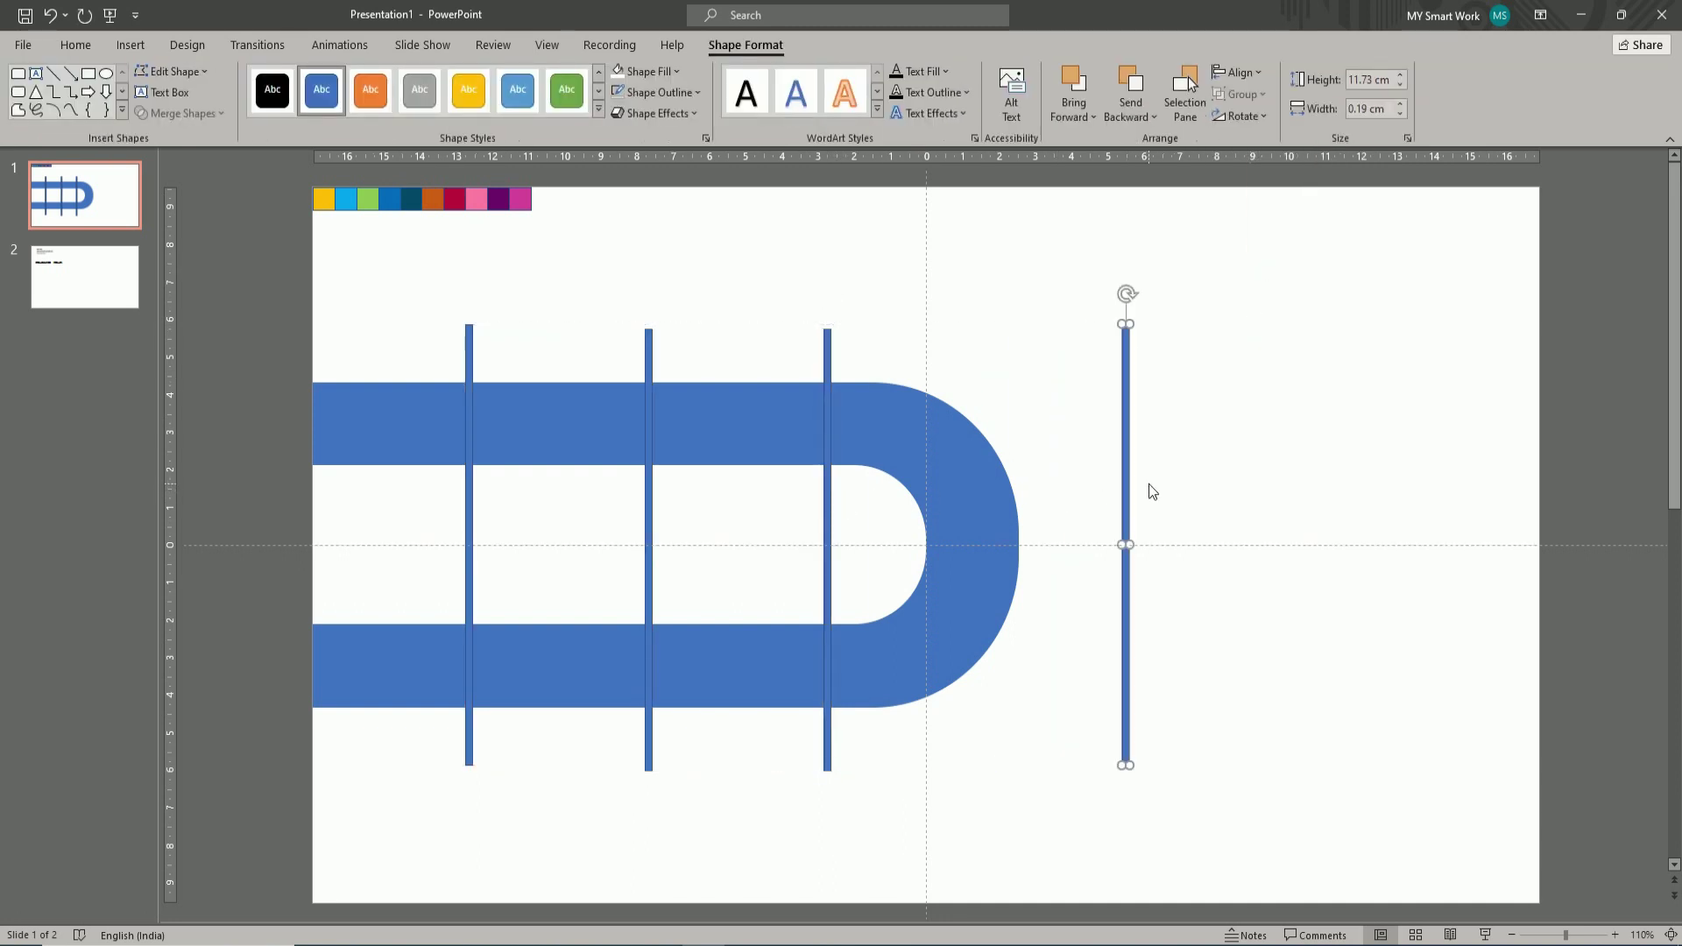
click(1248, 116)
click(1254, 138)
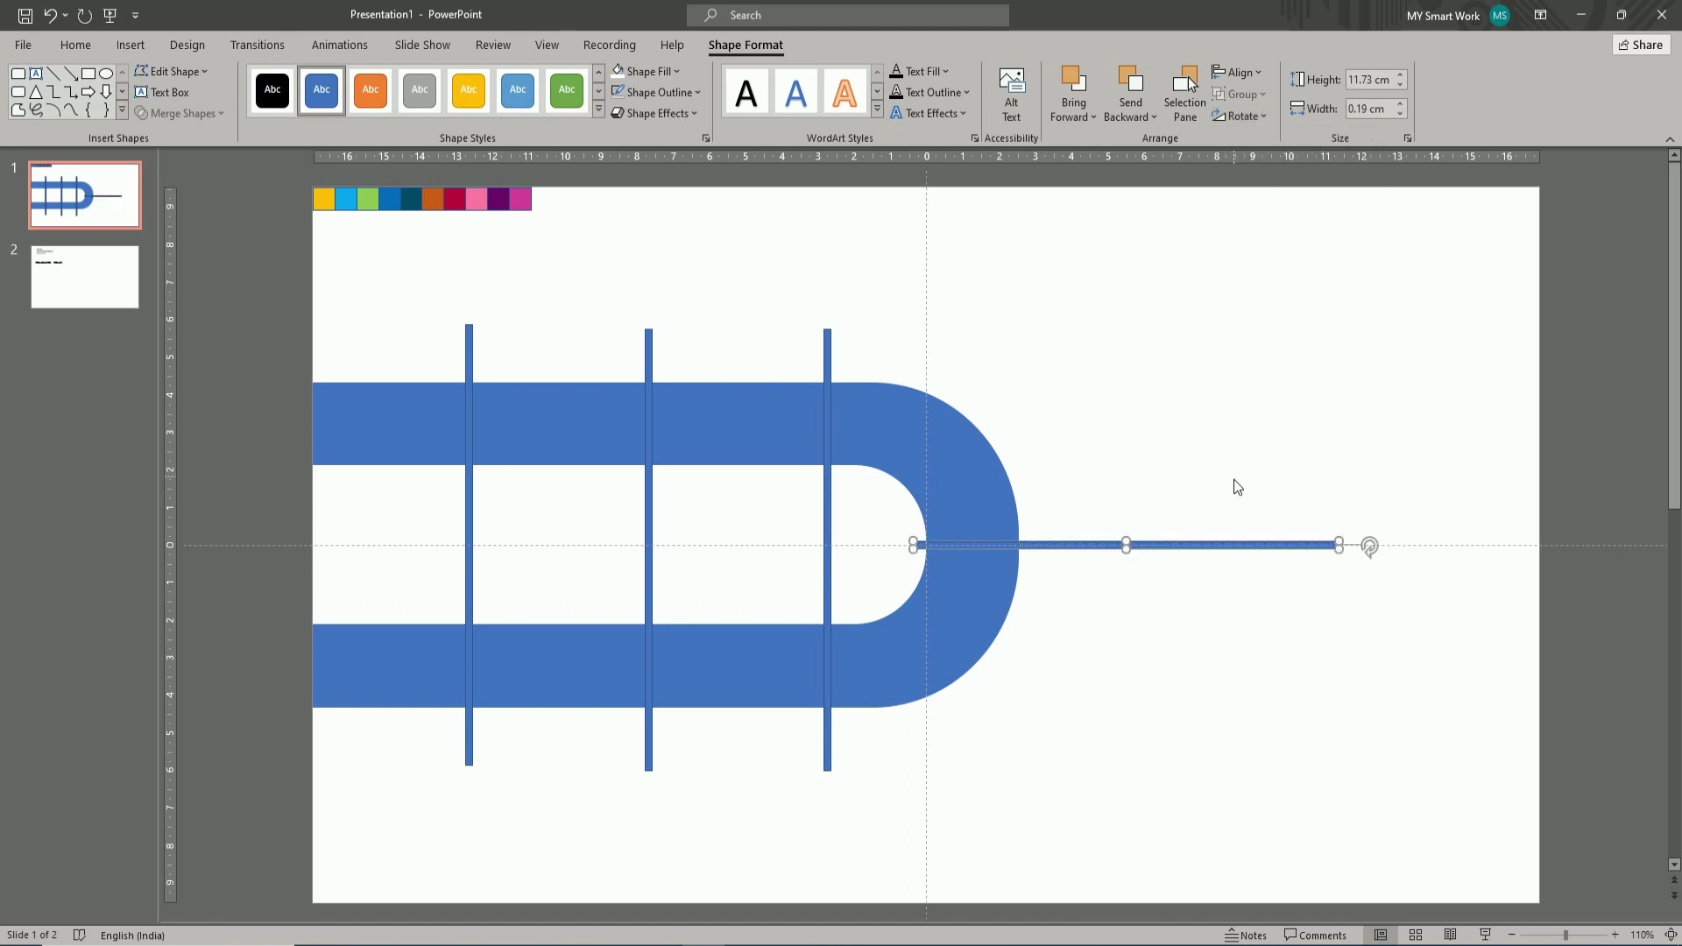
drag(1205, 547, 808, 556)
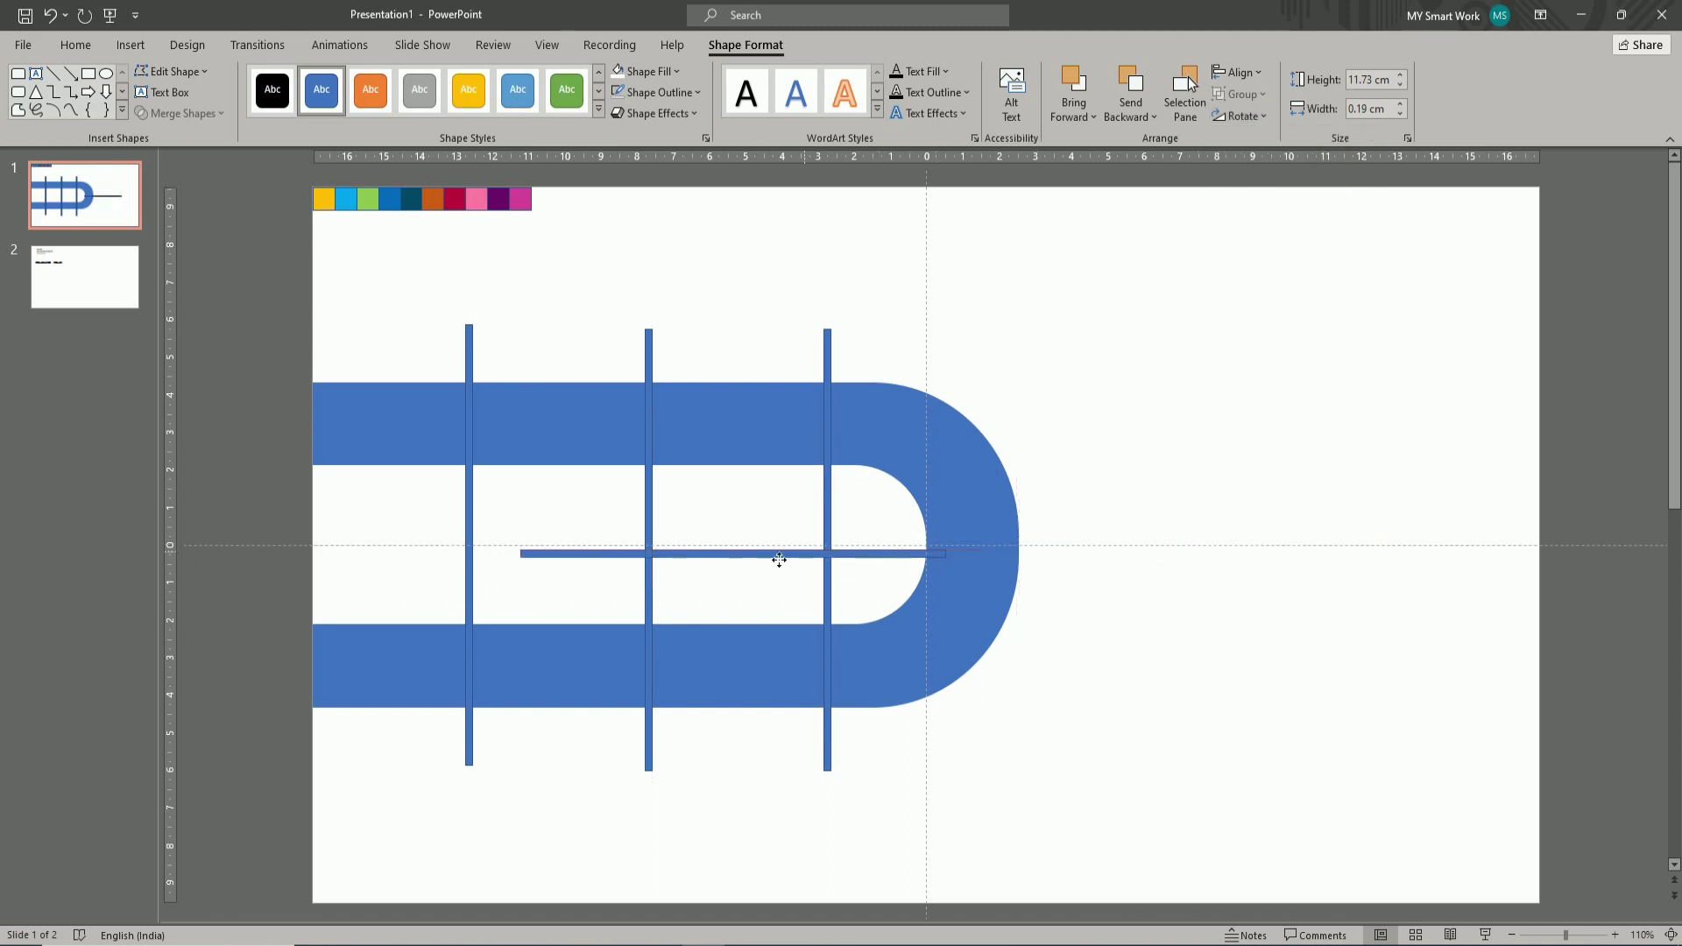
drag(808, 559, 582, 551)
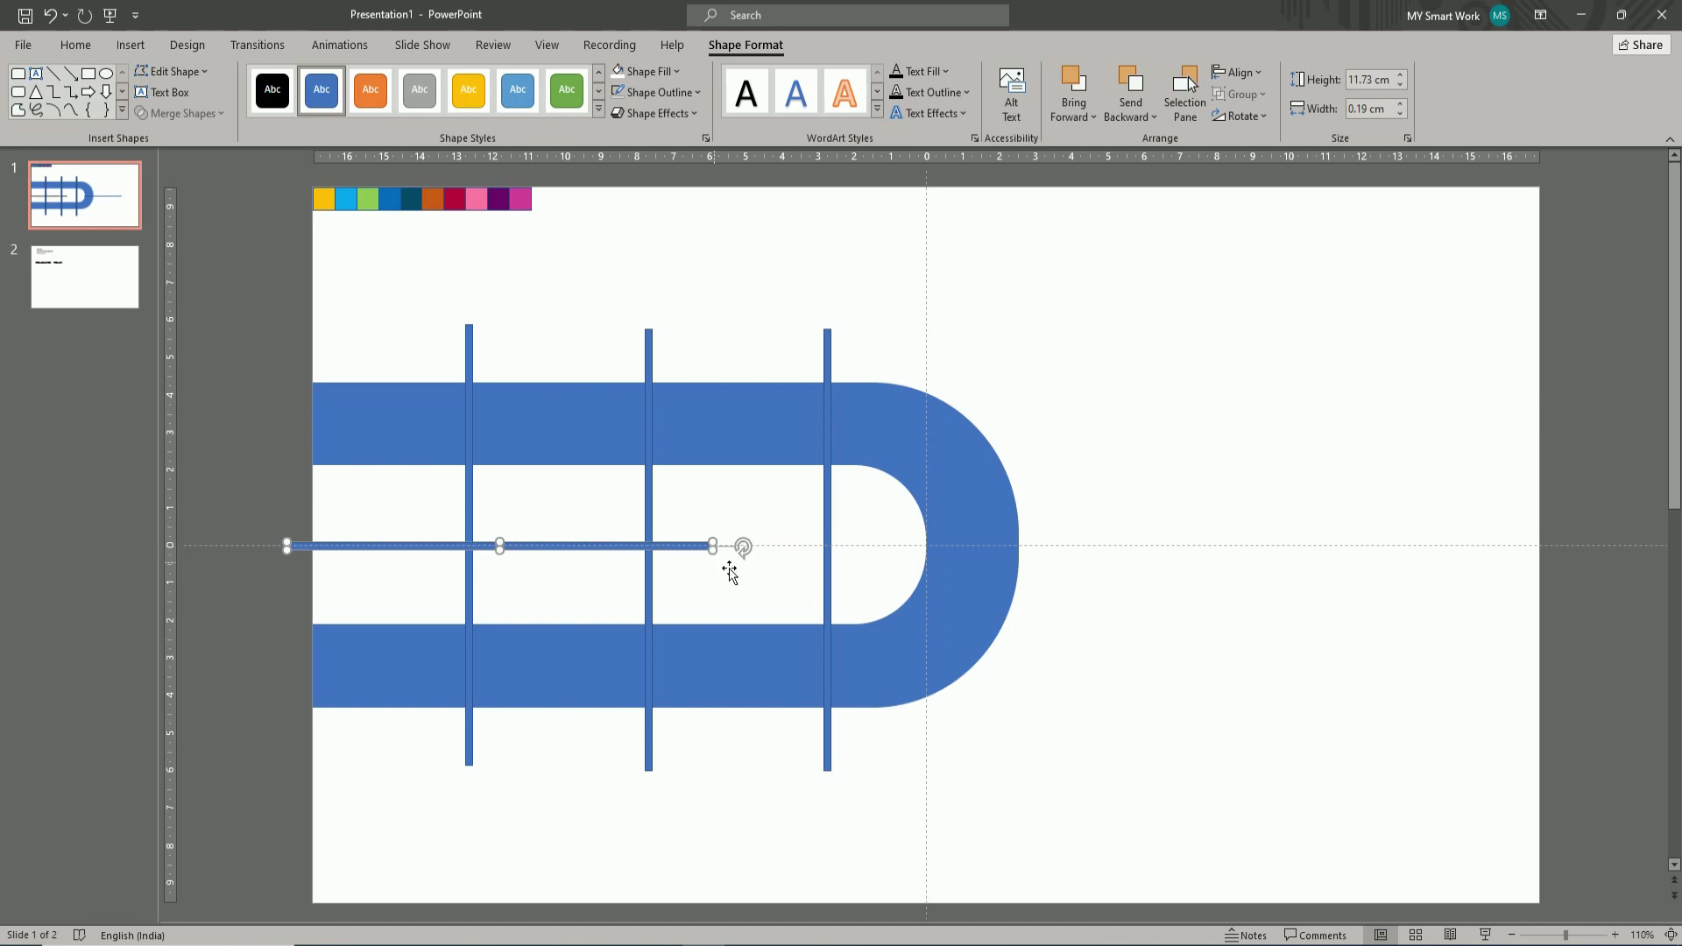
drag(718, 555, 1051, 568)
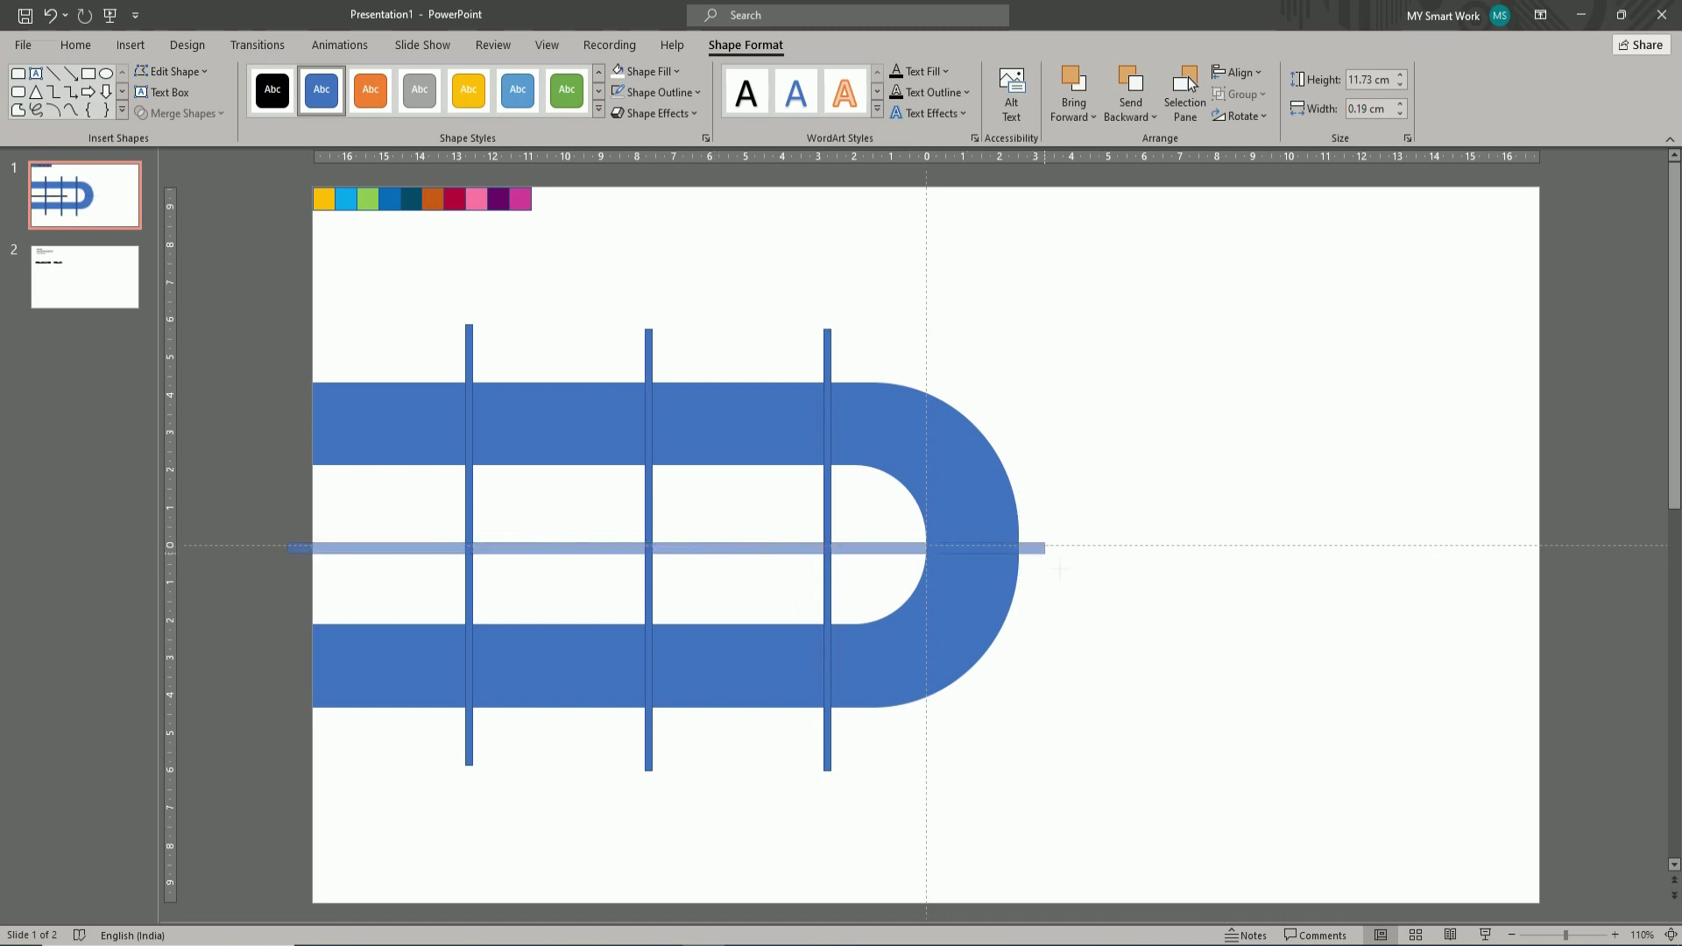
drag(1060, 569, 1077, 561)
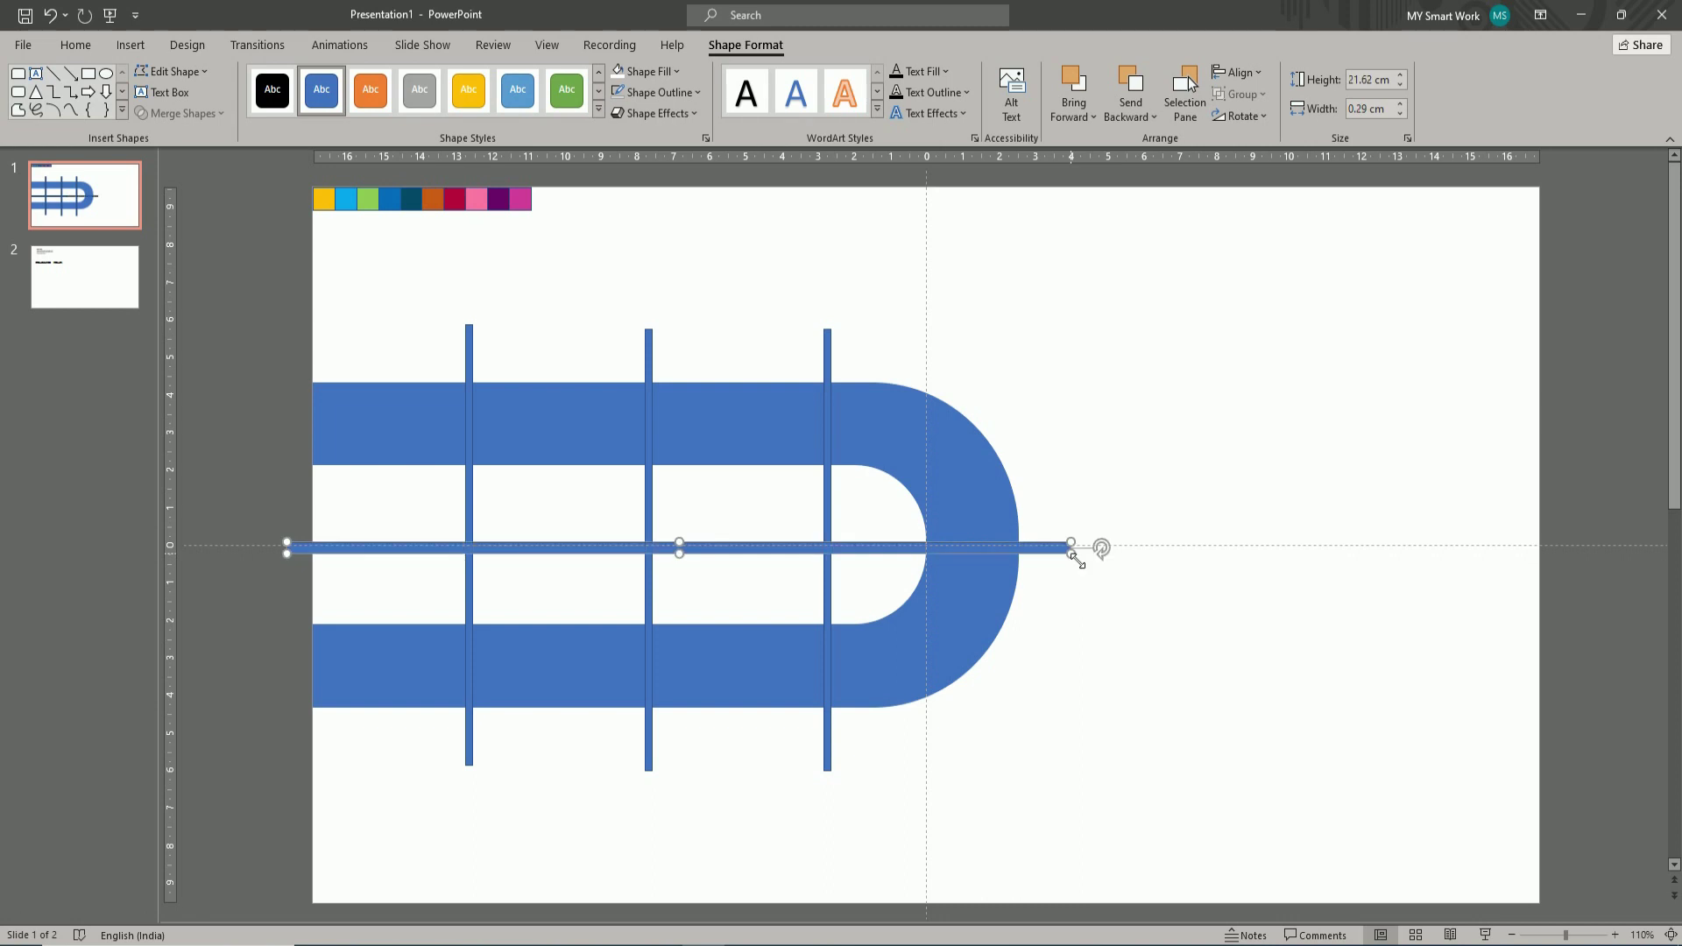
- Set the horizontal line's thickness to 0.13 cm
click(836, 346)
click(958, 555)
click(1373, 110)
click(1385, 121)
key(Return)
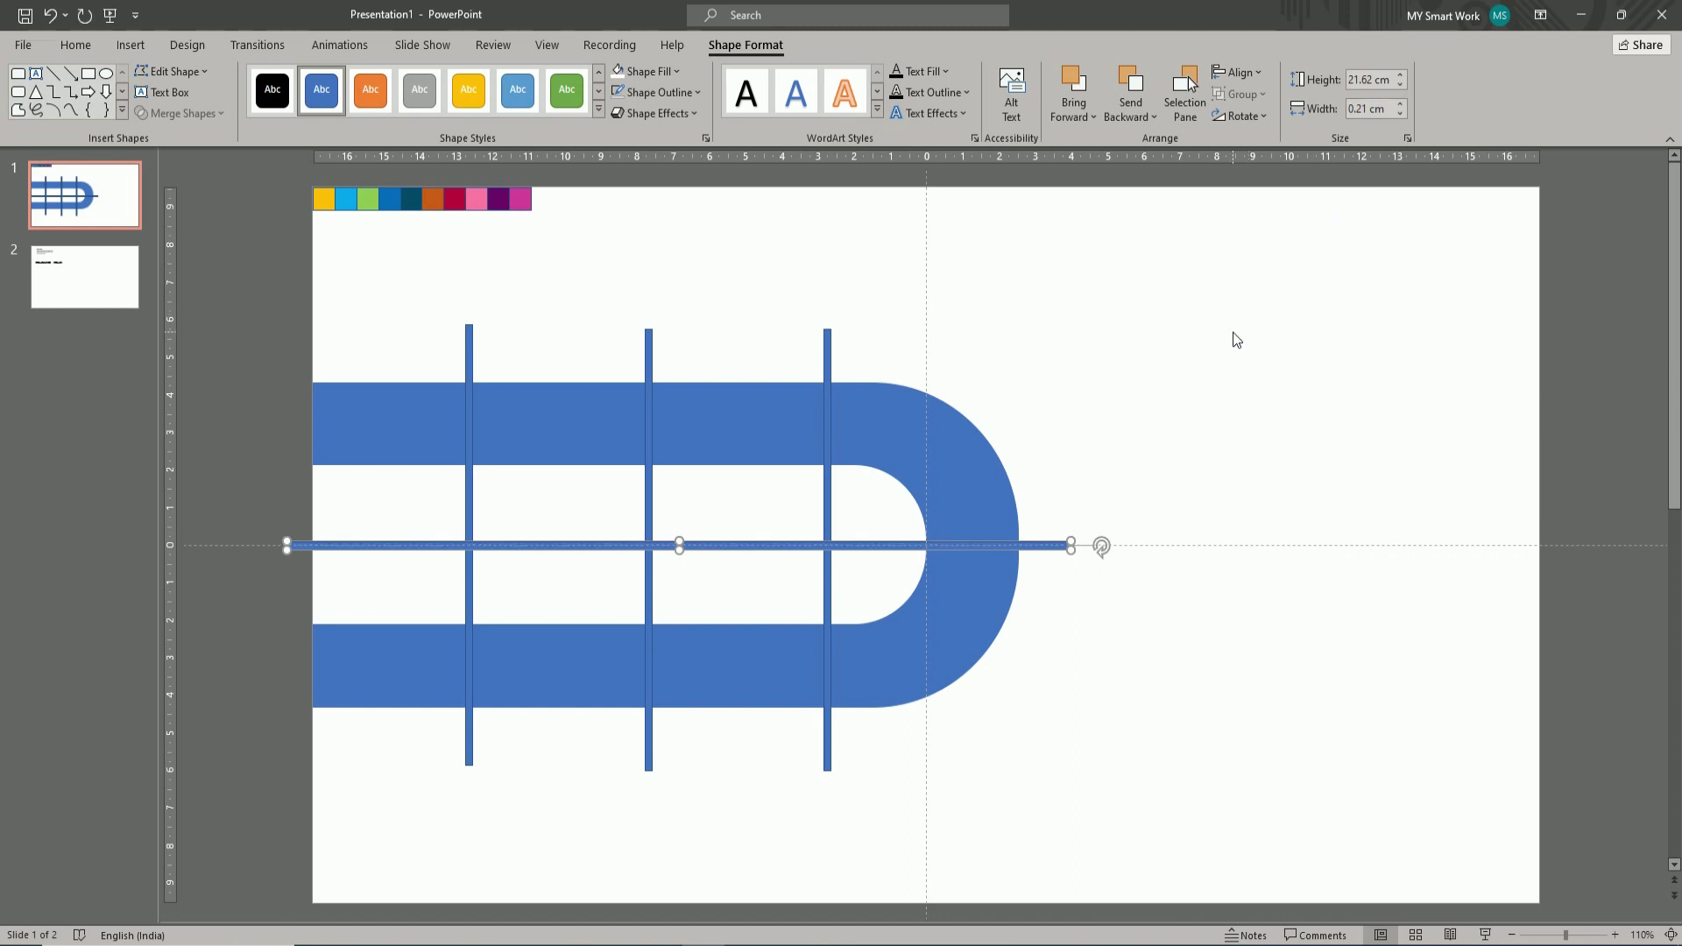
drag(1081, 561, 1145, 563)
double_click(1368, 109)
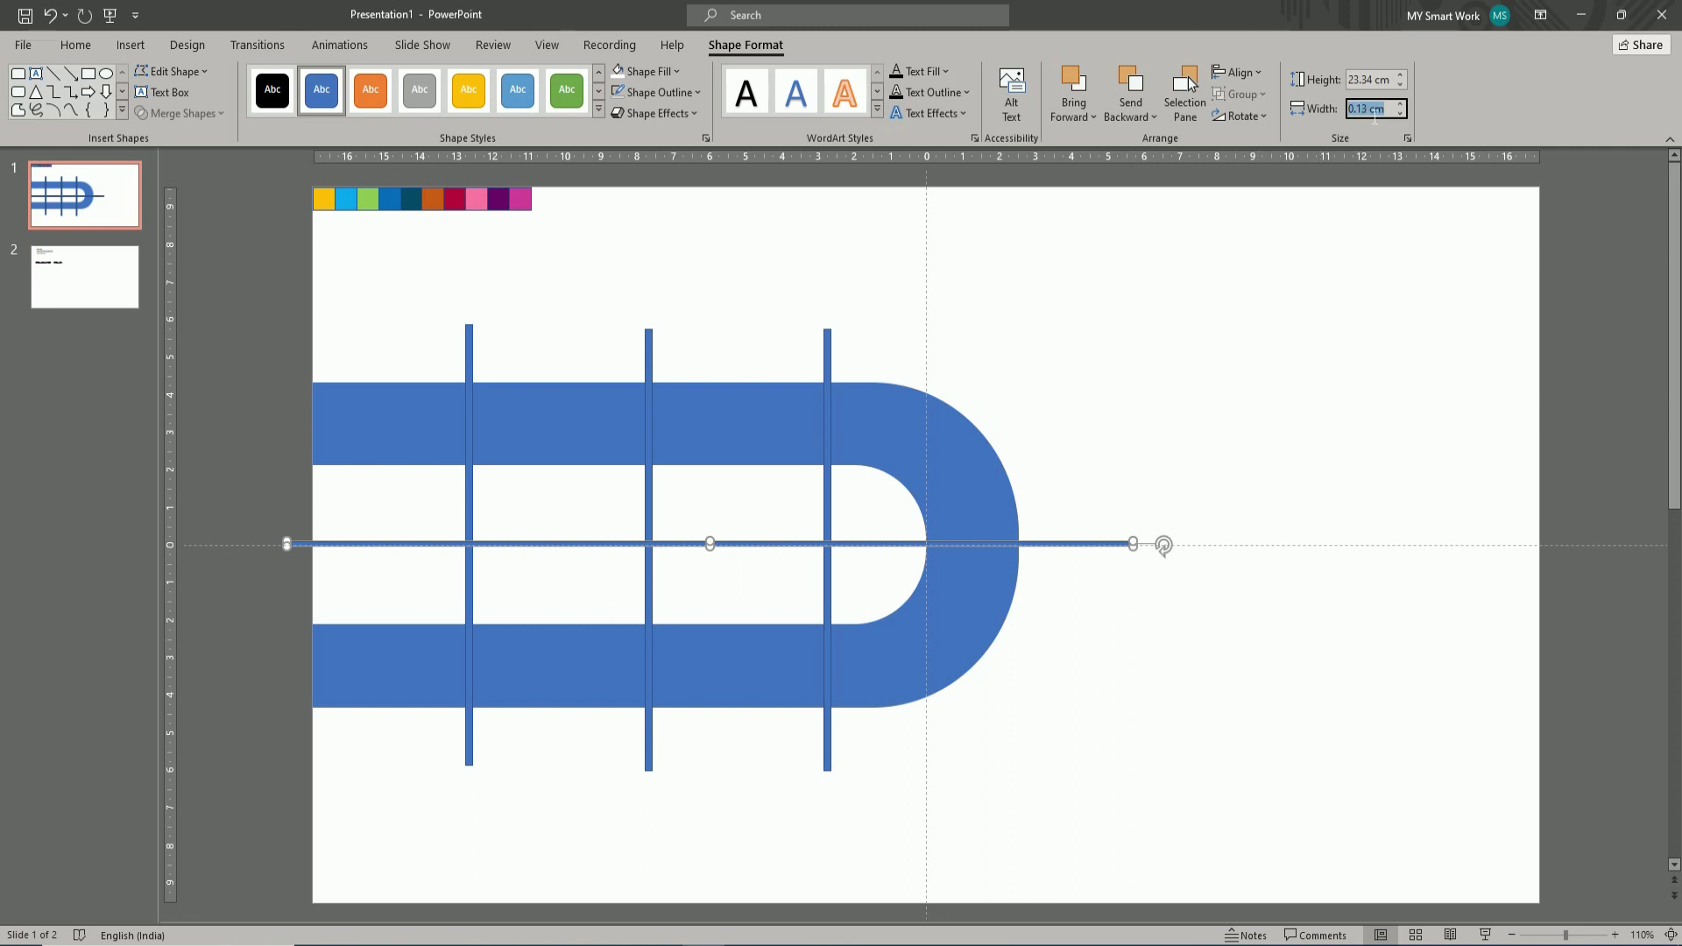
text(0.13)
click(1286, 306)
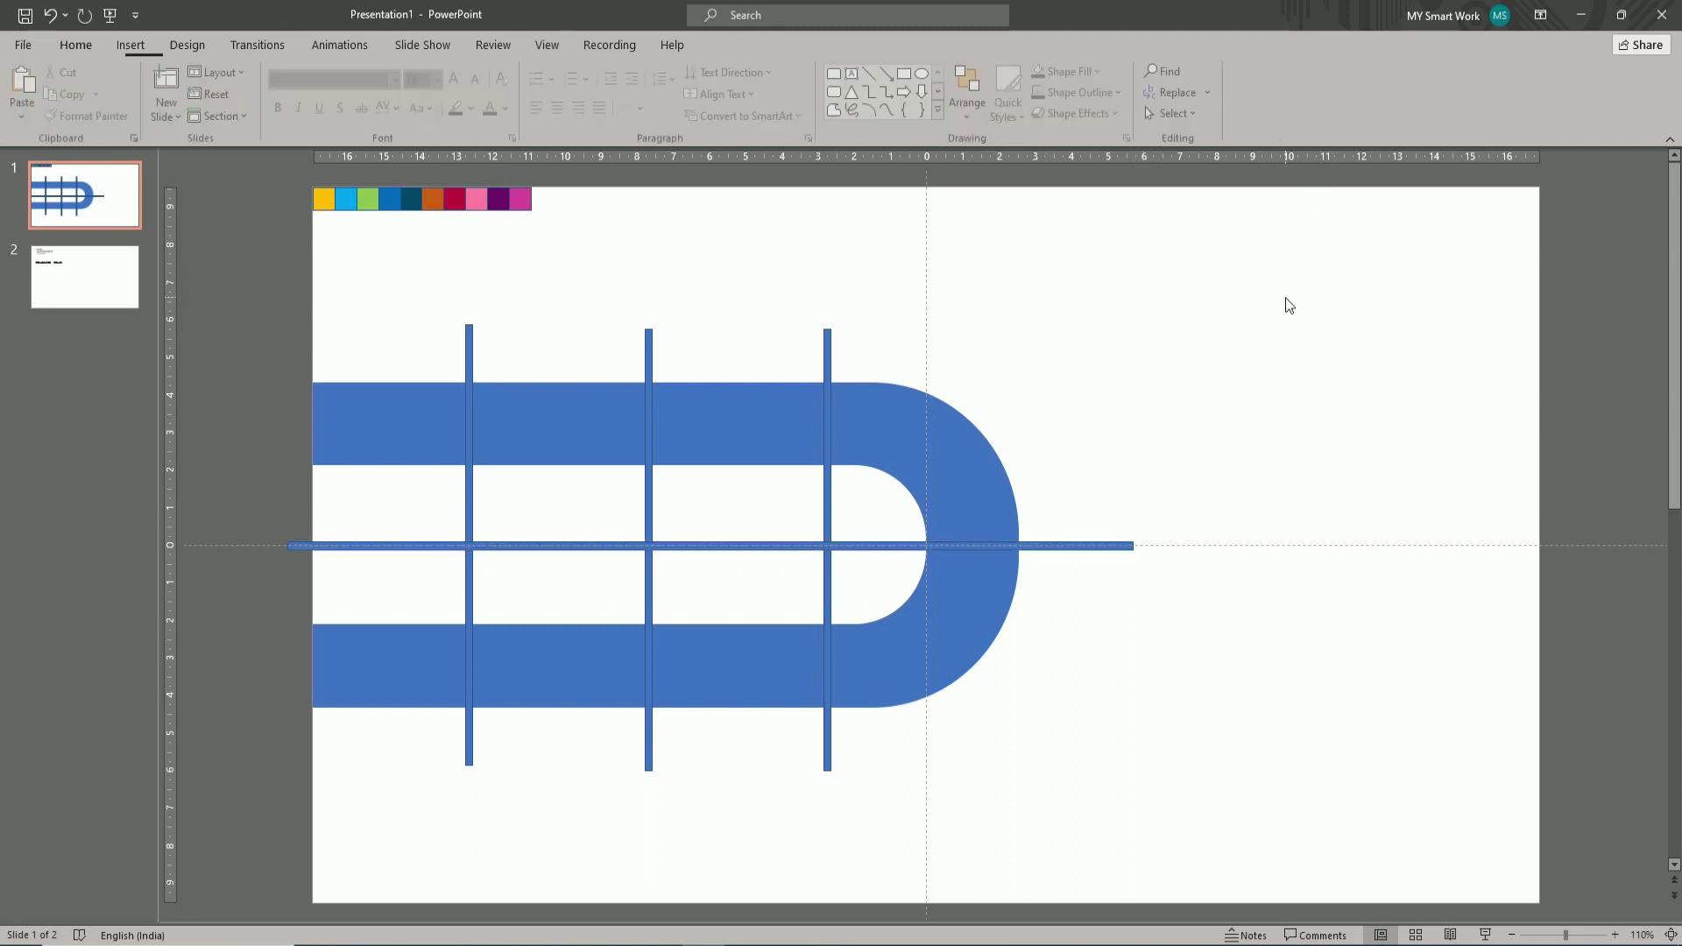
- Centre the horizontal line vertically and copy the third vertical bar to the right of the U
click(1118, 543)
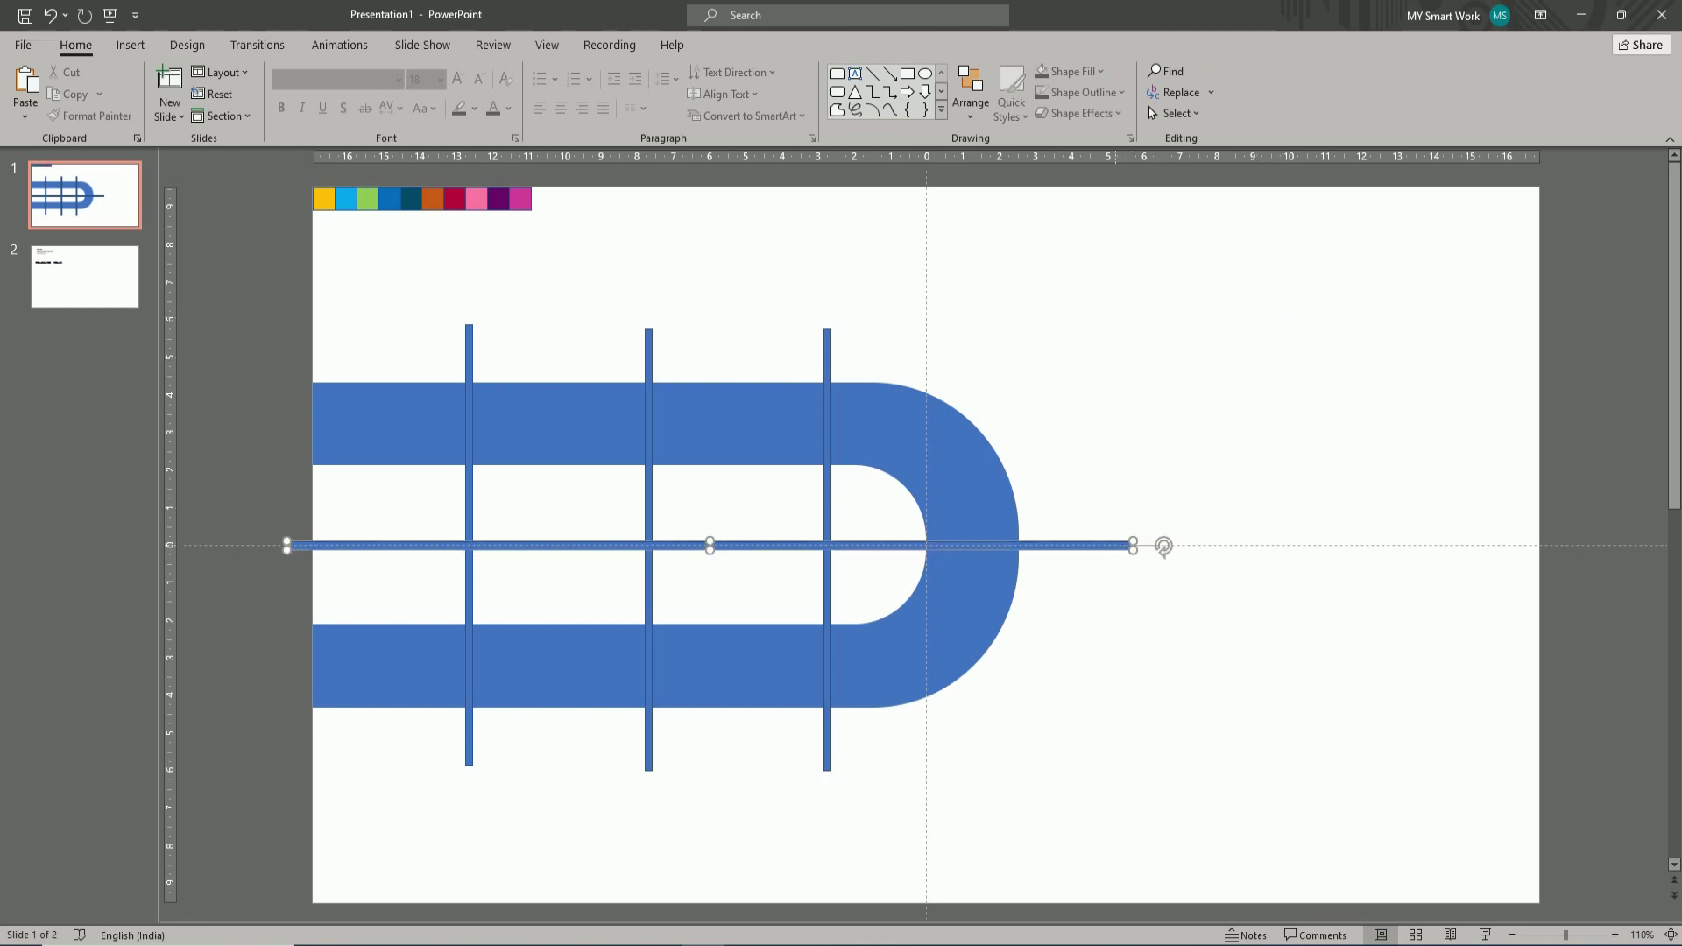
click(1238, 72)
click(1258, 201)
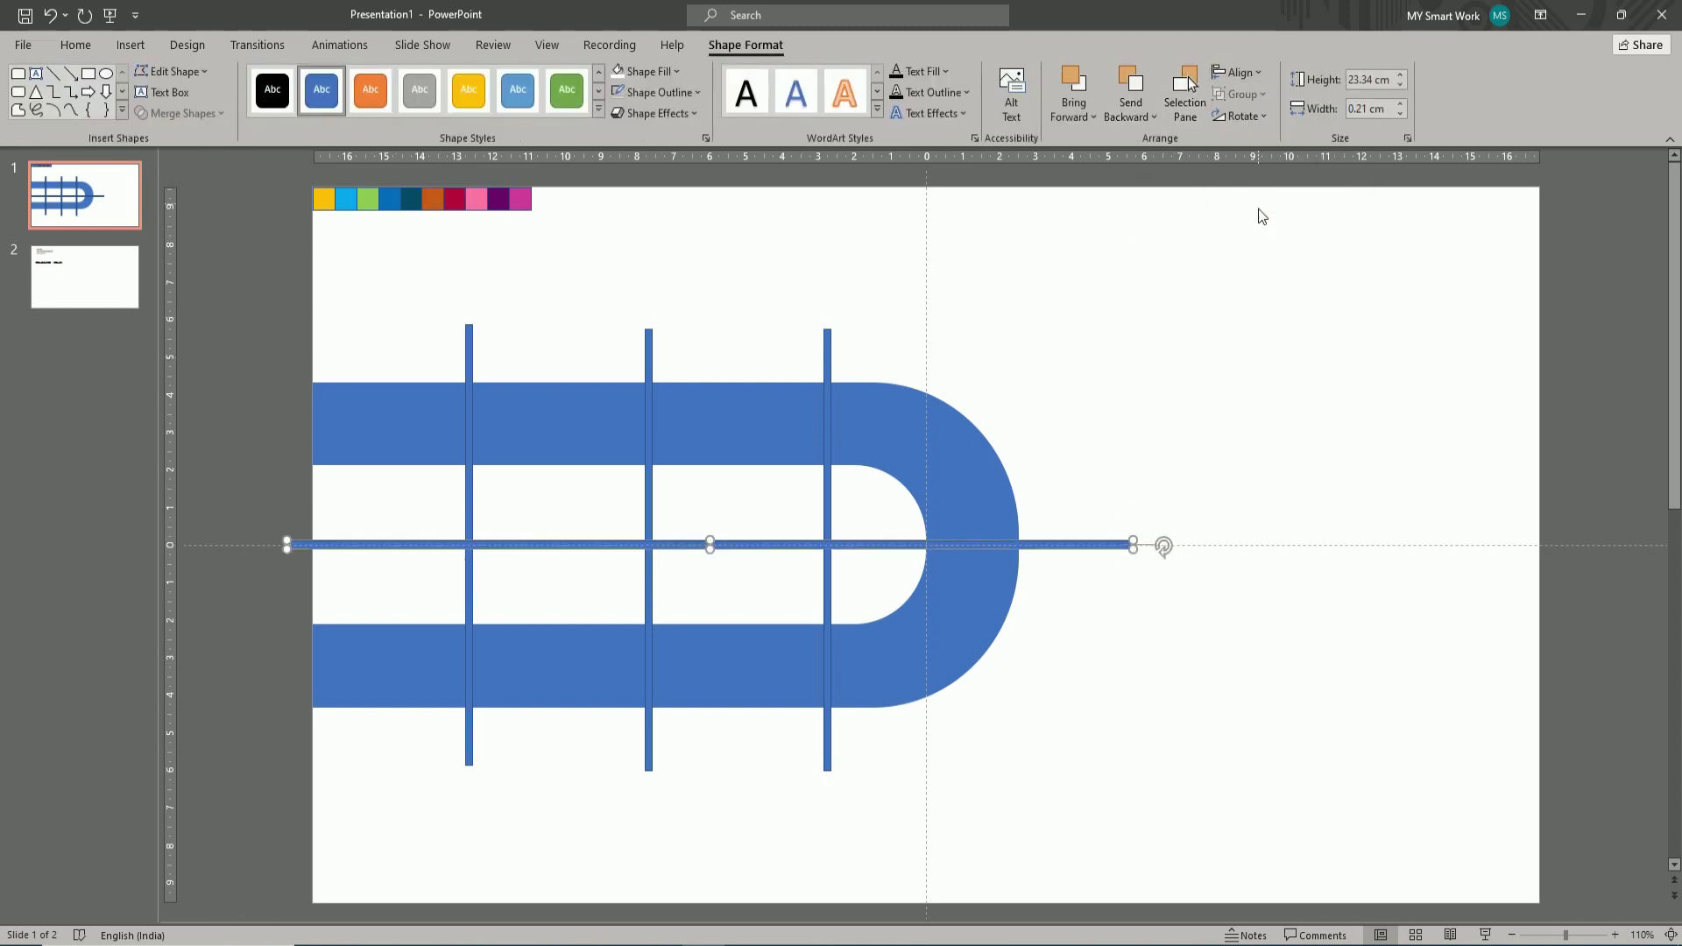
click(1089, 360)
click(832, 377)
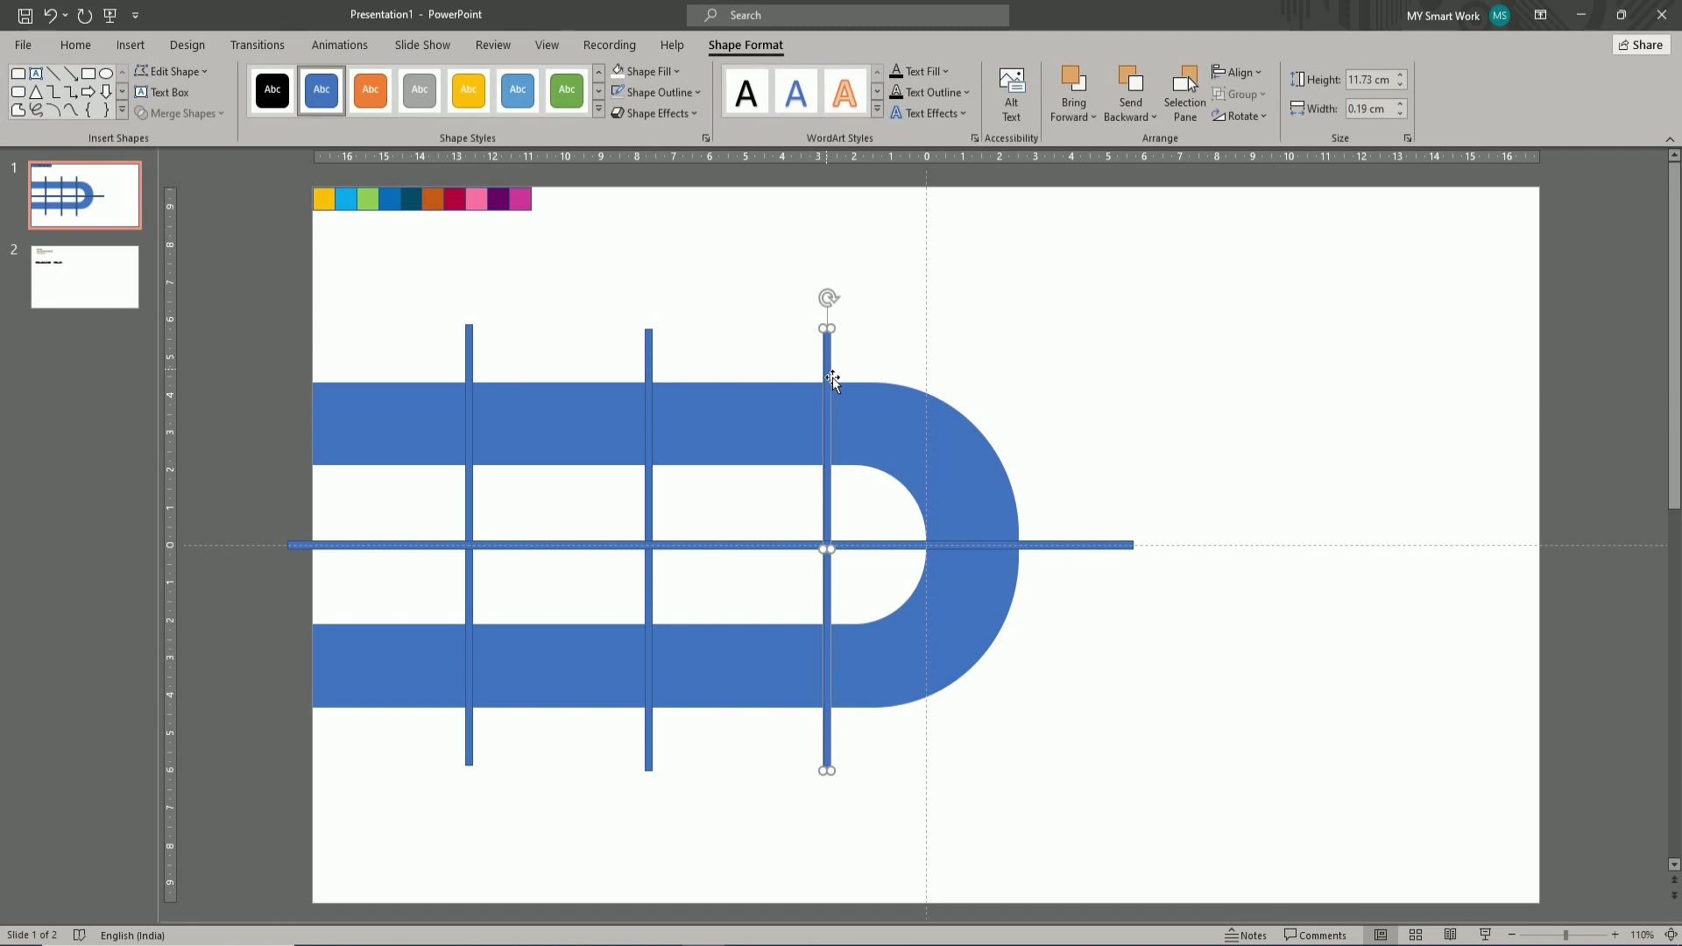
drag(832, 376, 1163, 354)
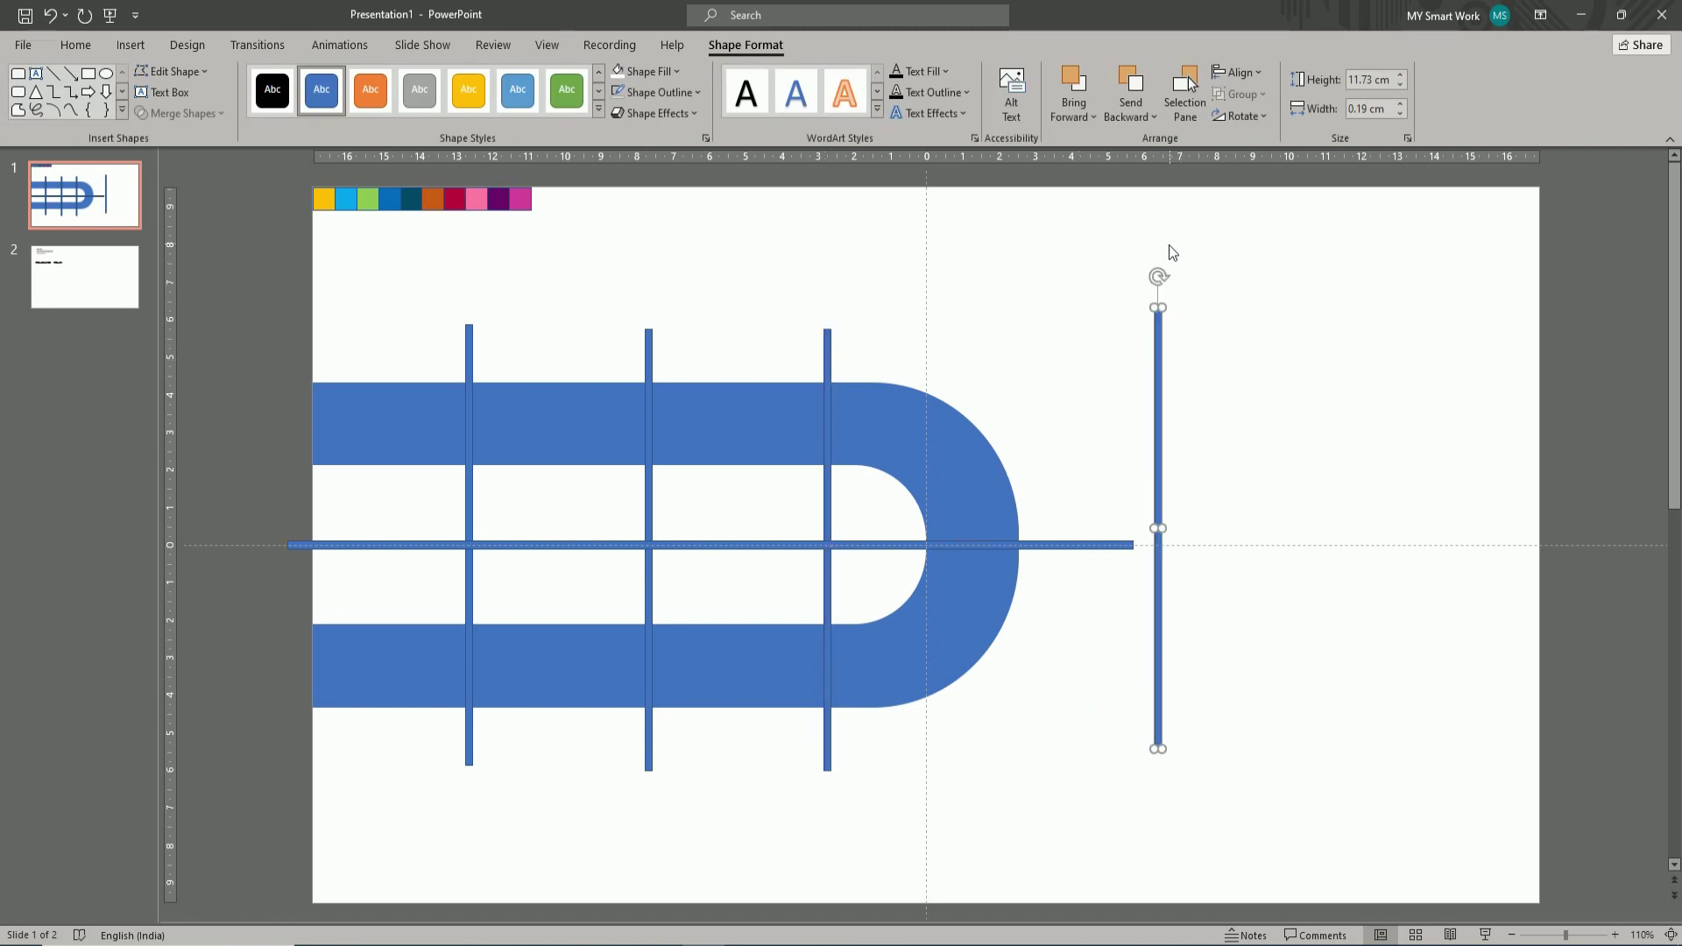
- Tilt the copied bar into an up-right diagonal and duplicate it rotated 90° to fan down-right
drag(1168, 279, 1343, 365)
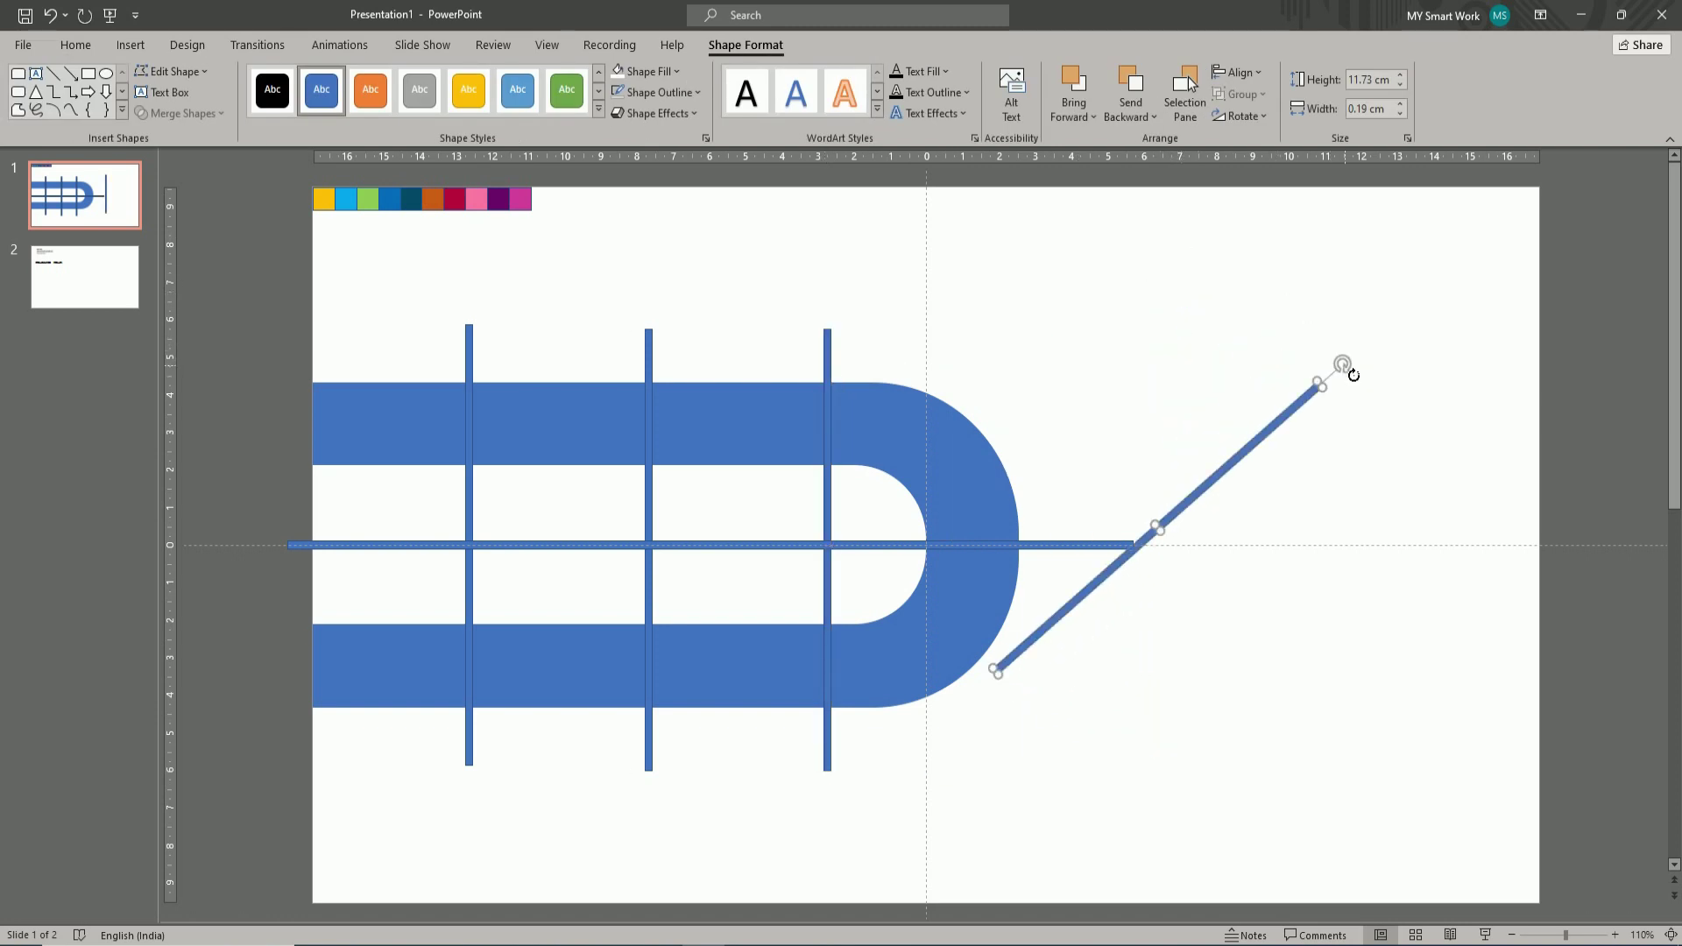
drag(1262, 446, 1087, 328)
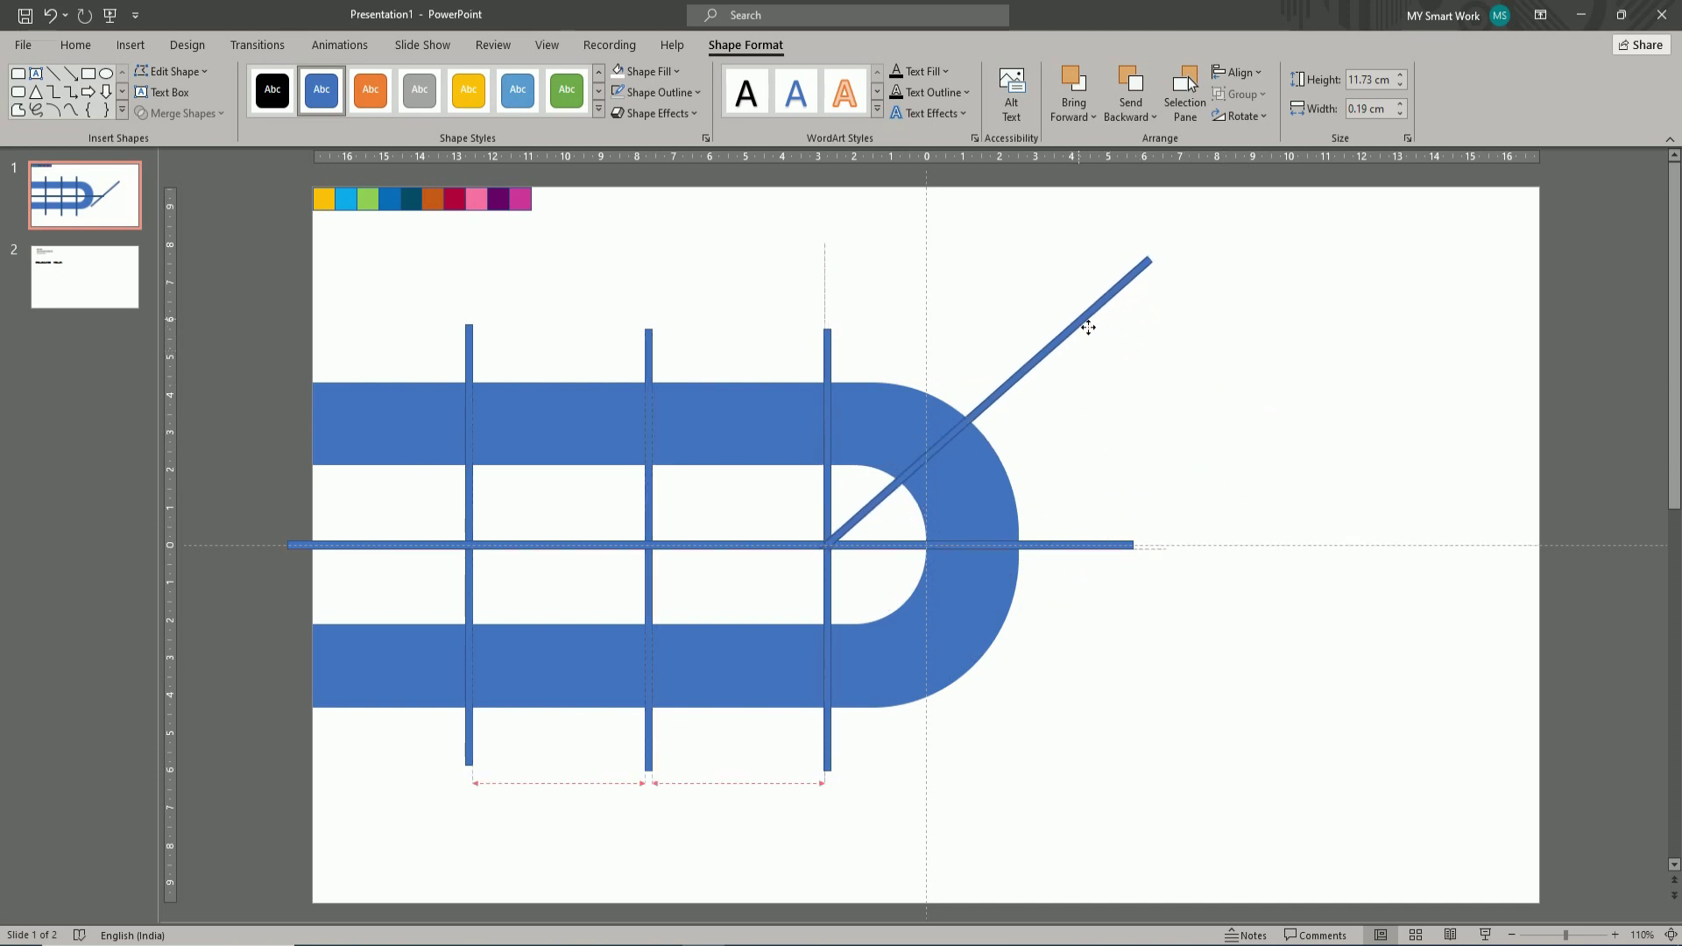
drag(1088, 328, 1088, 328)
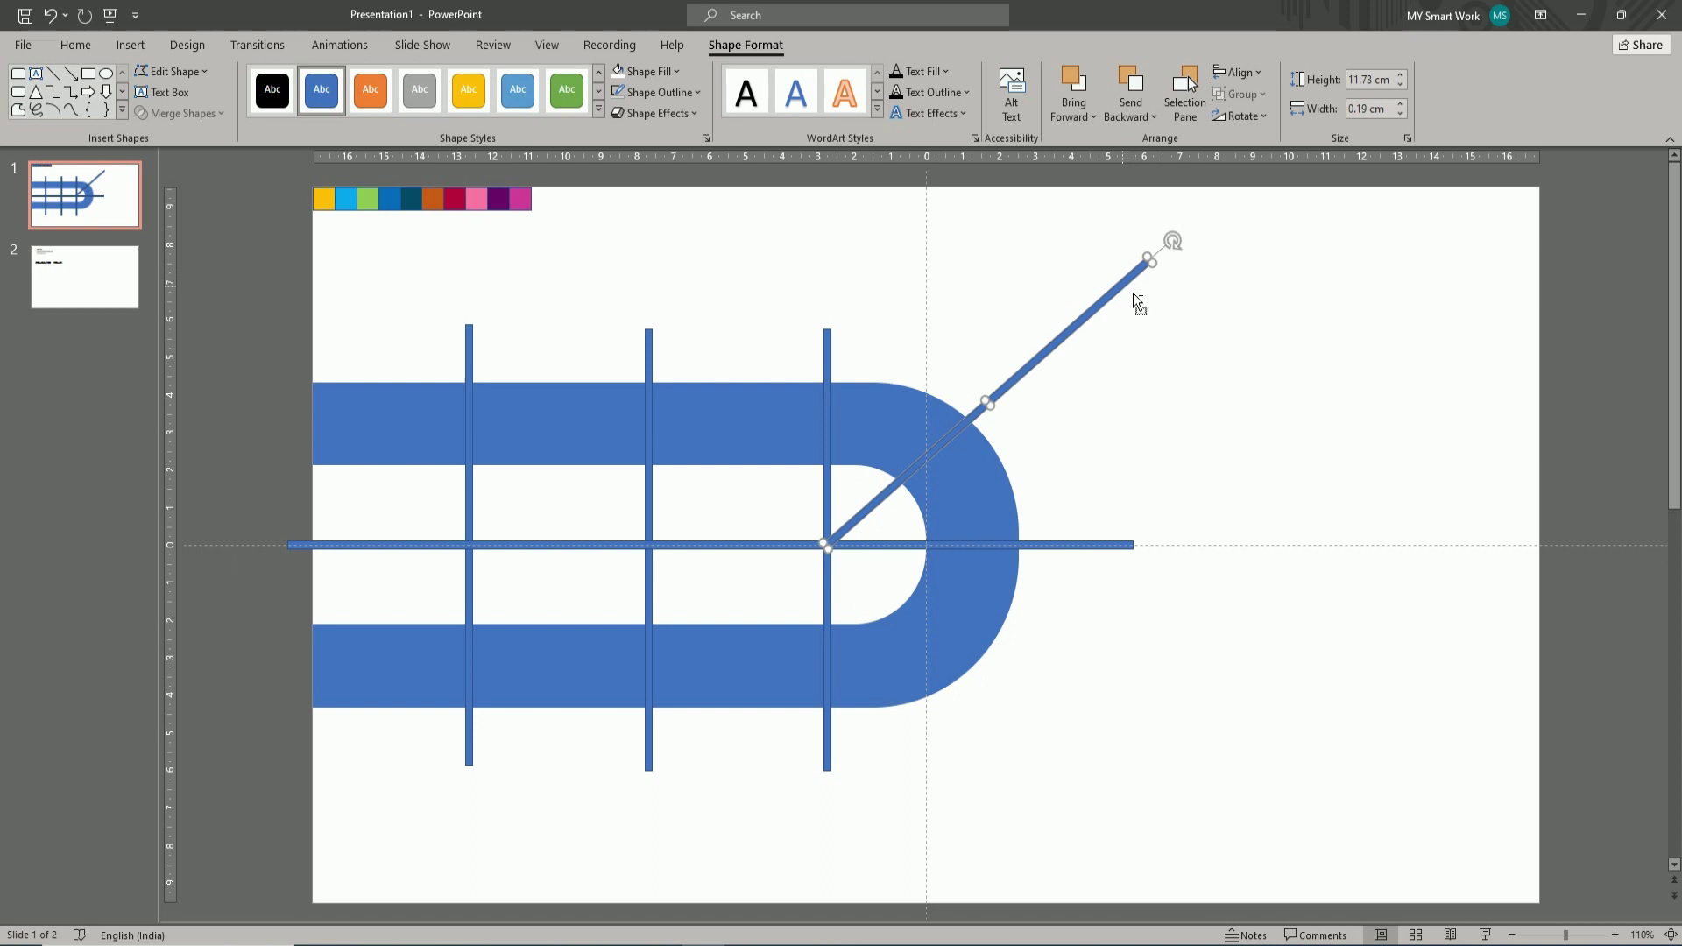
key(ctrl+d)
click(1240, 118)
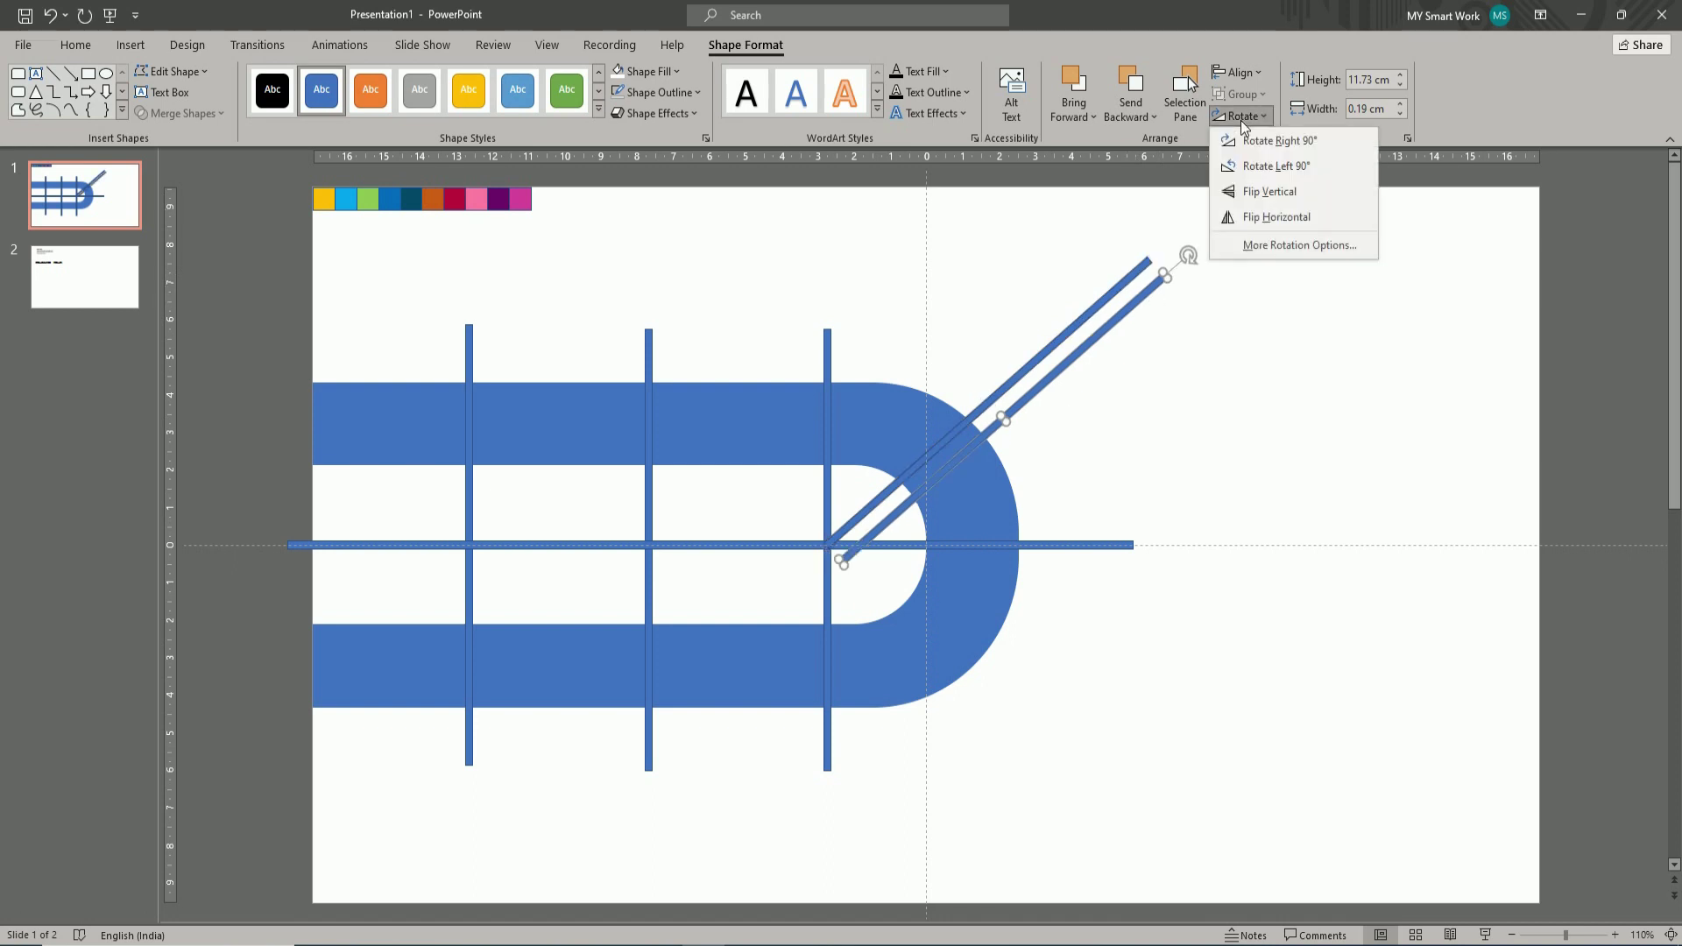
click(1249, 165)
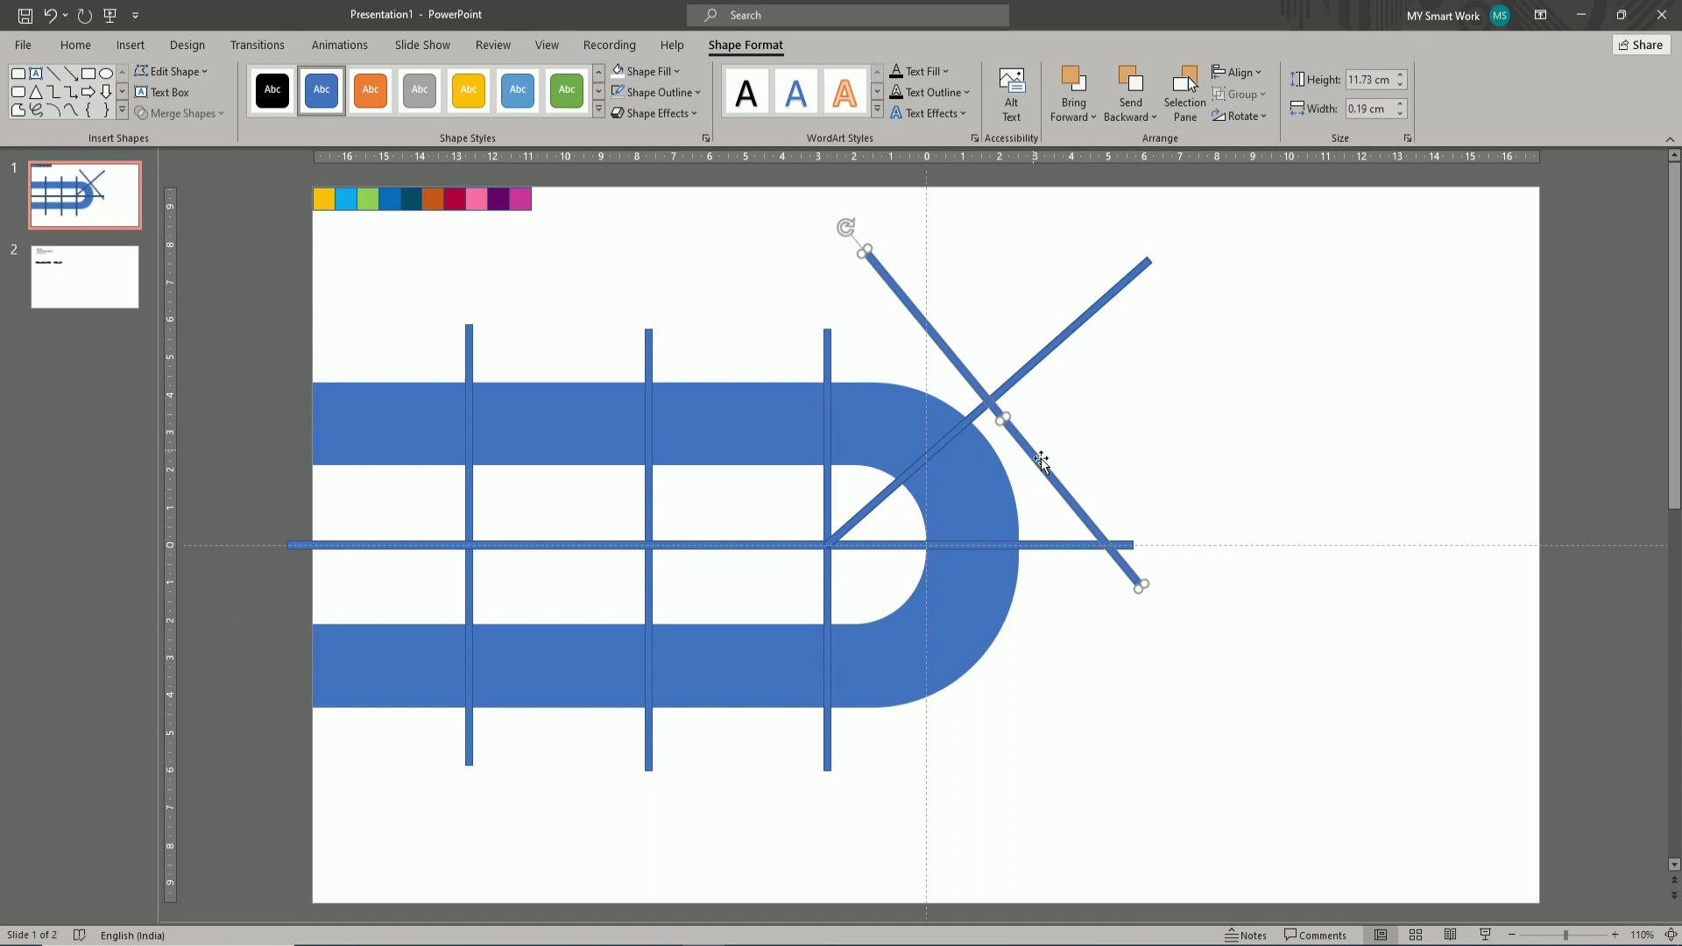
drag(1039, 466, 1006, 753)
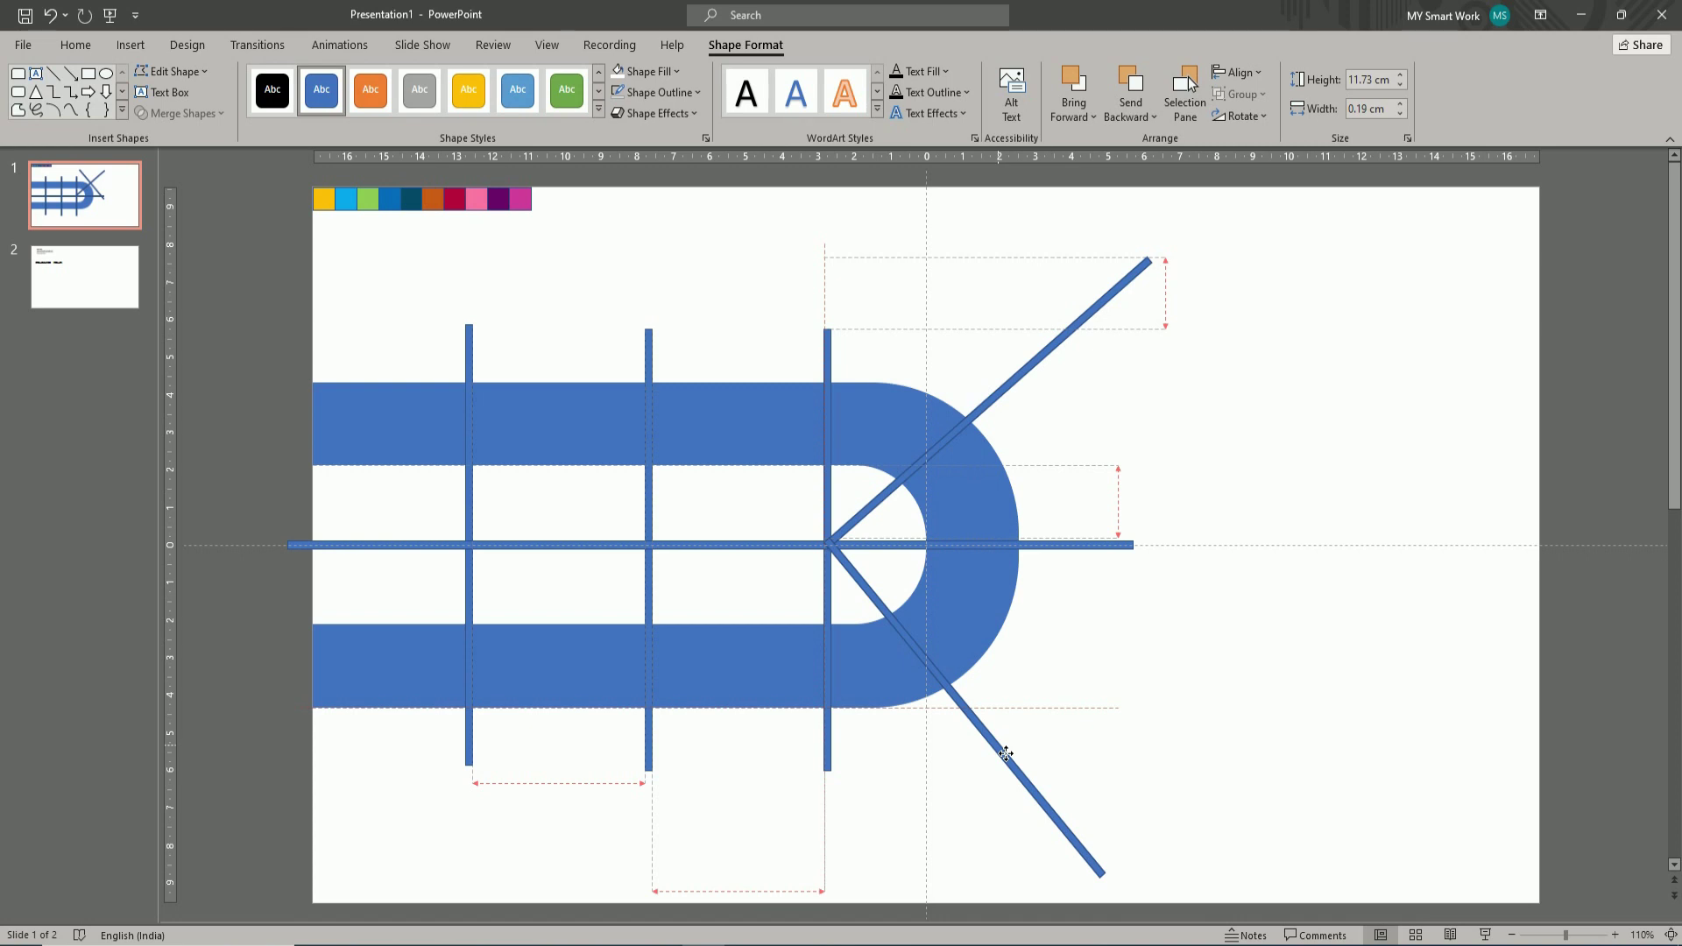
click(1207, 706)
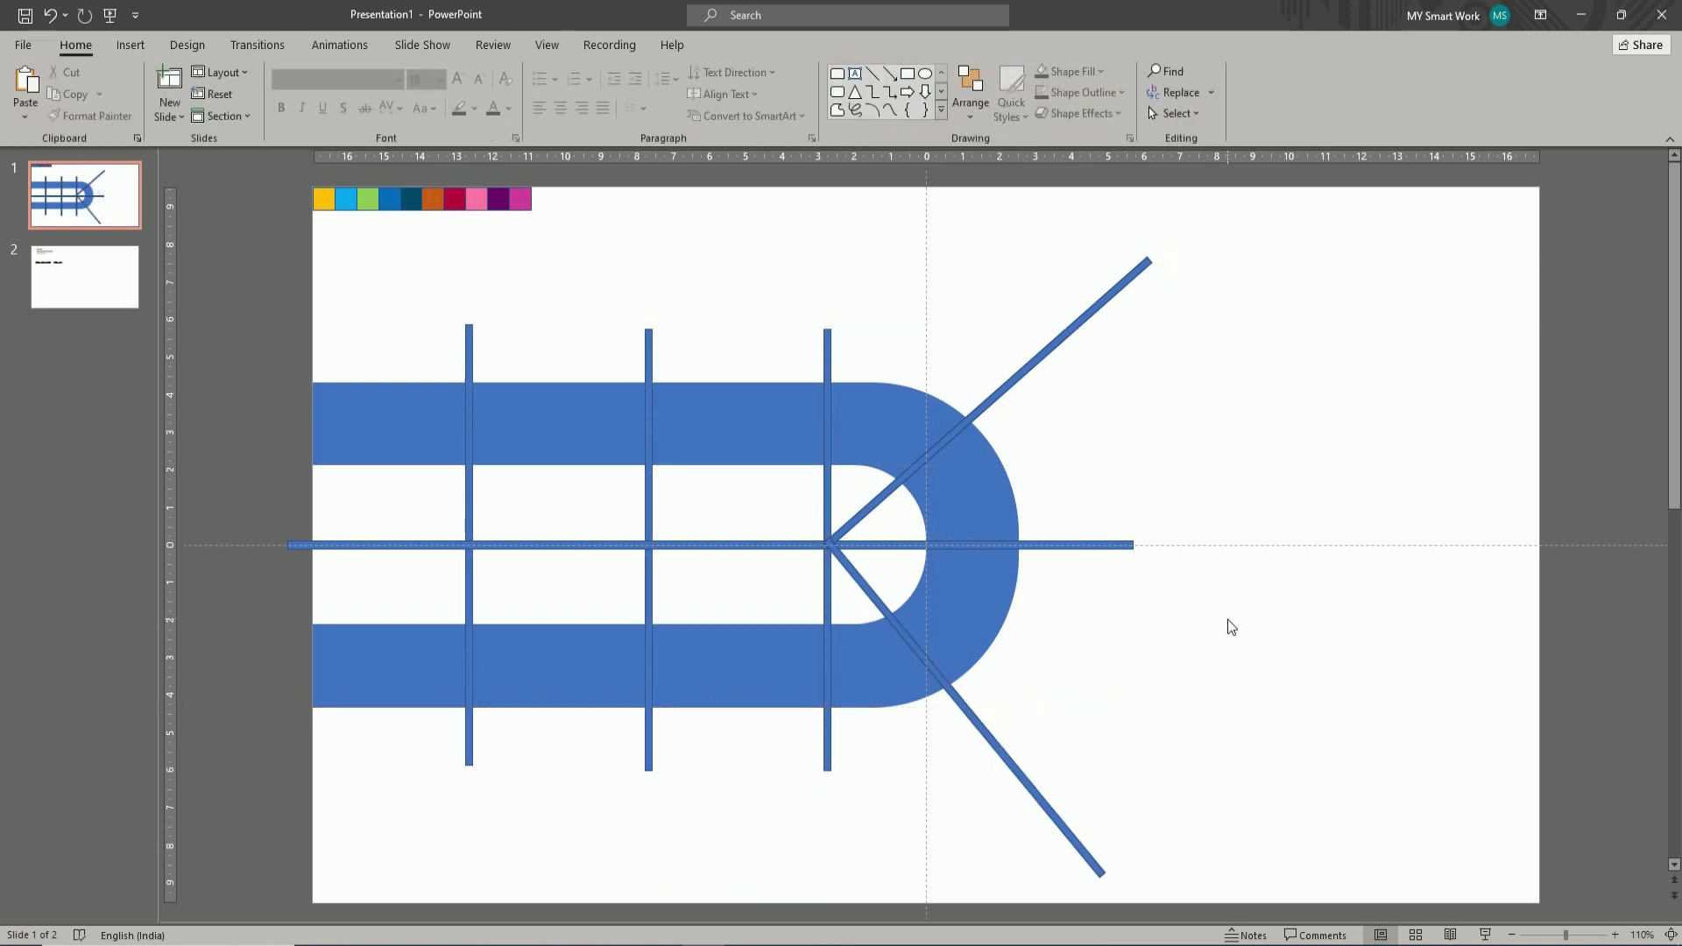
- Select the U band plus the three vertical, horizontal and two diagonal lines, and Fragment them
click(514, 411)
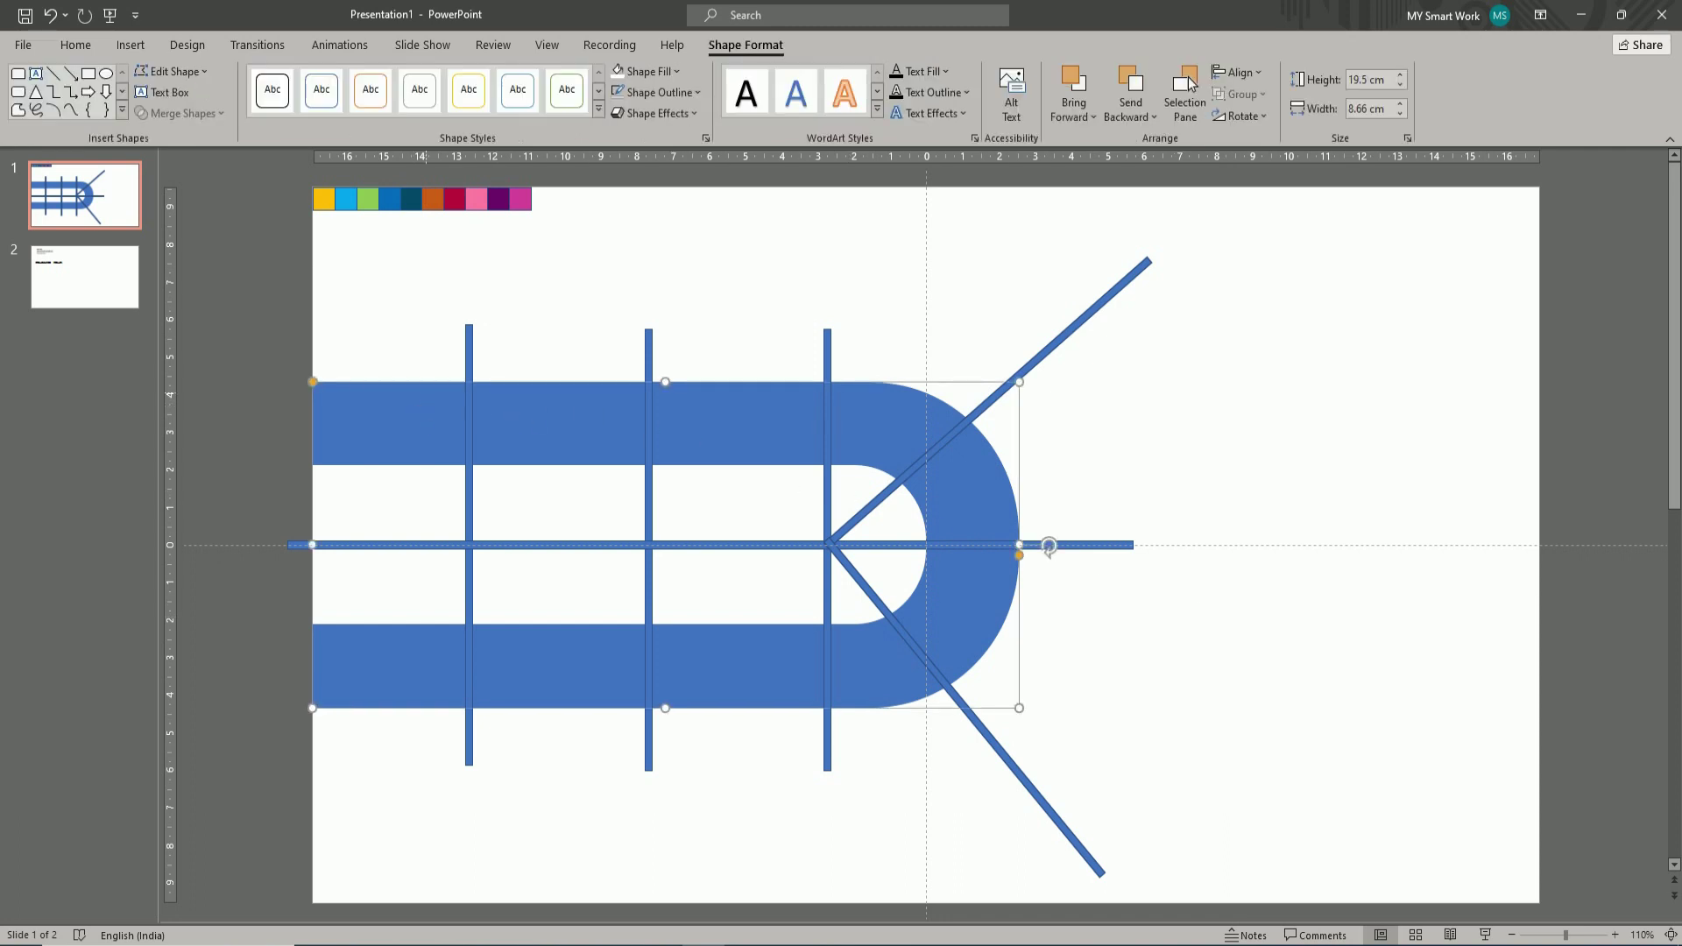
shift+click(479, 343)
shift+click(650, 355)
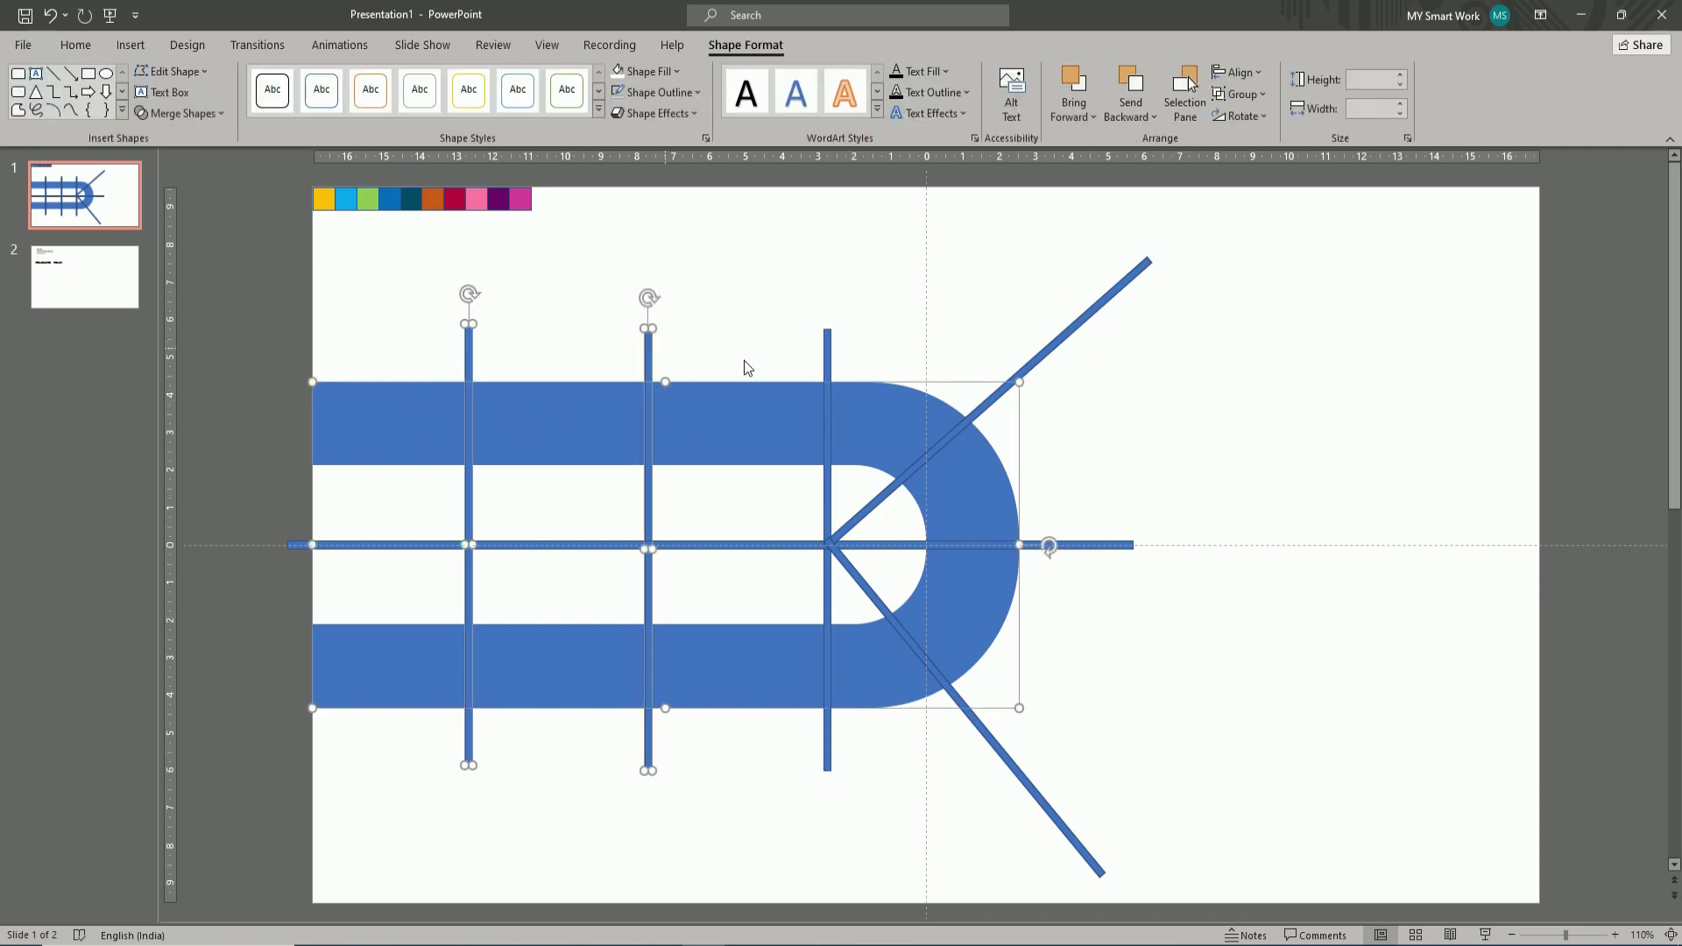
shift+click(828, 359)
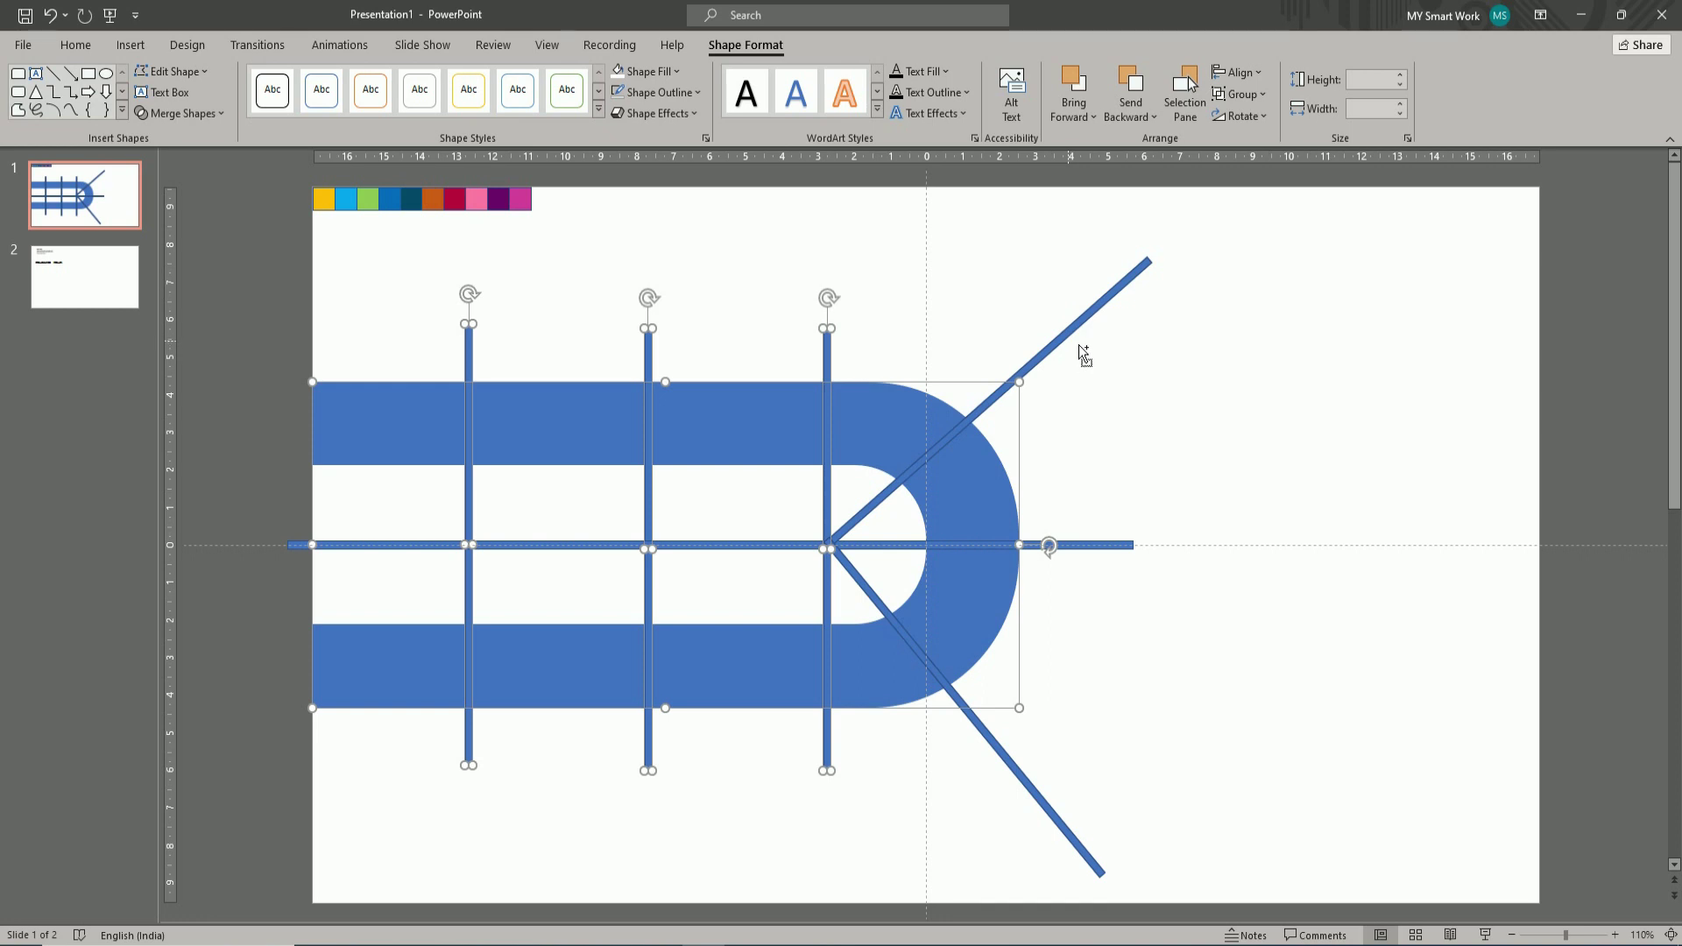
shift+click(1076, 342)
shift+click(1049, 545)
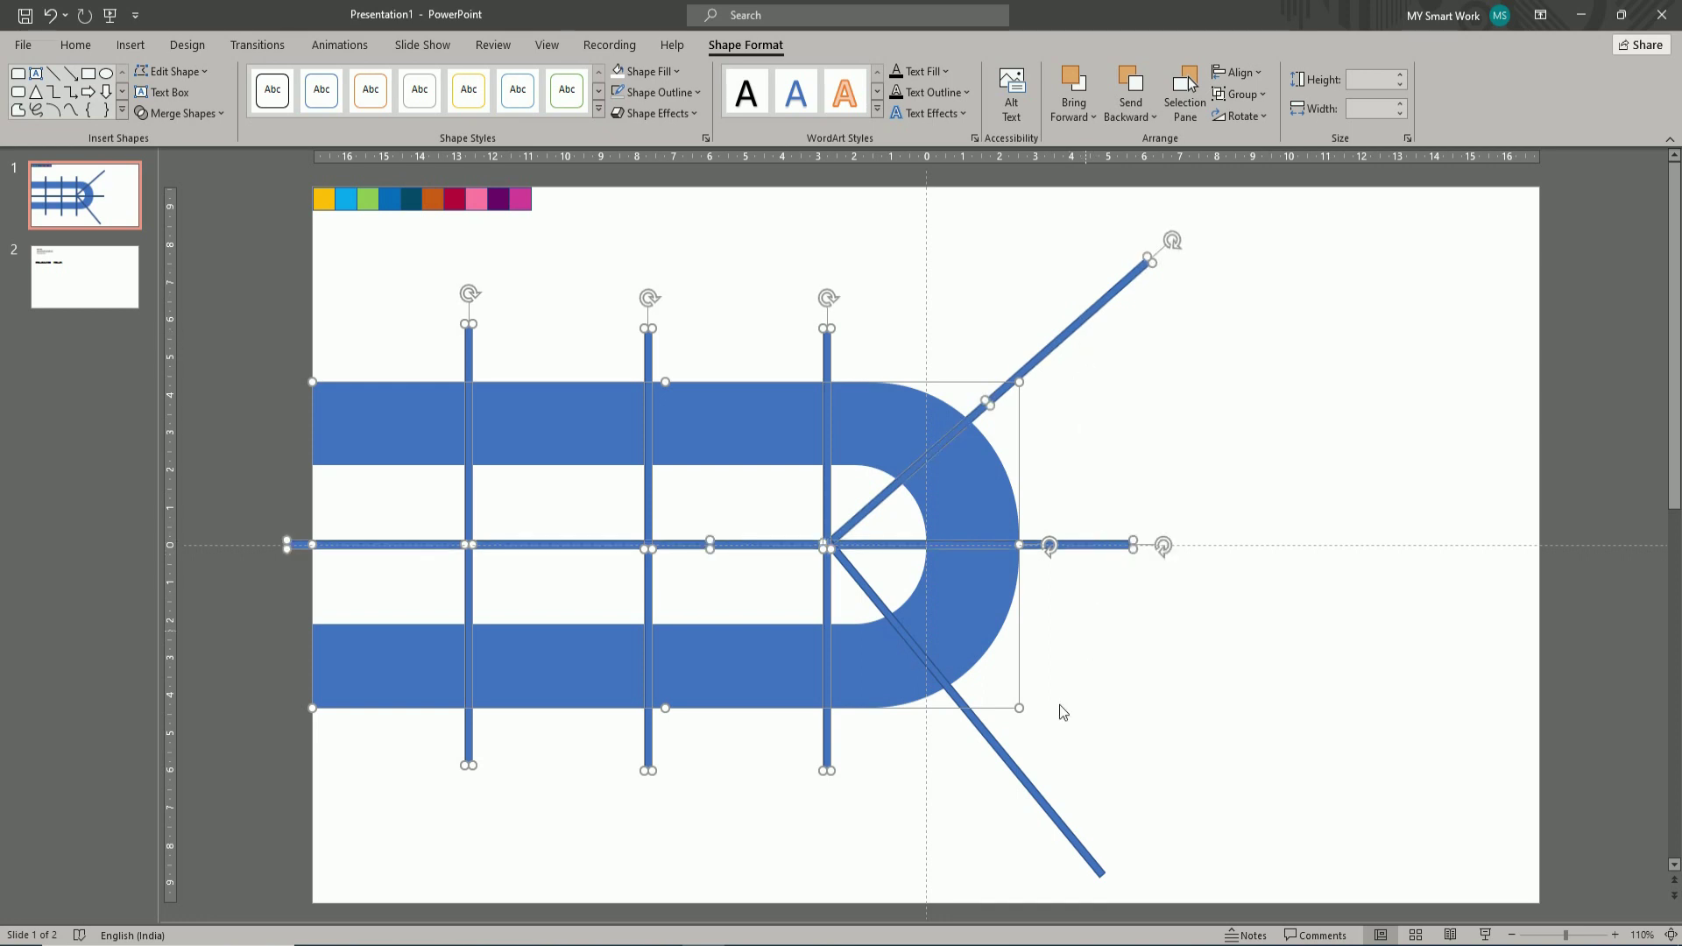
shift+click(1036, 781)
click(213, 114)
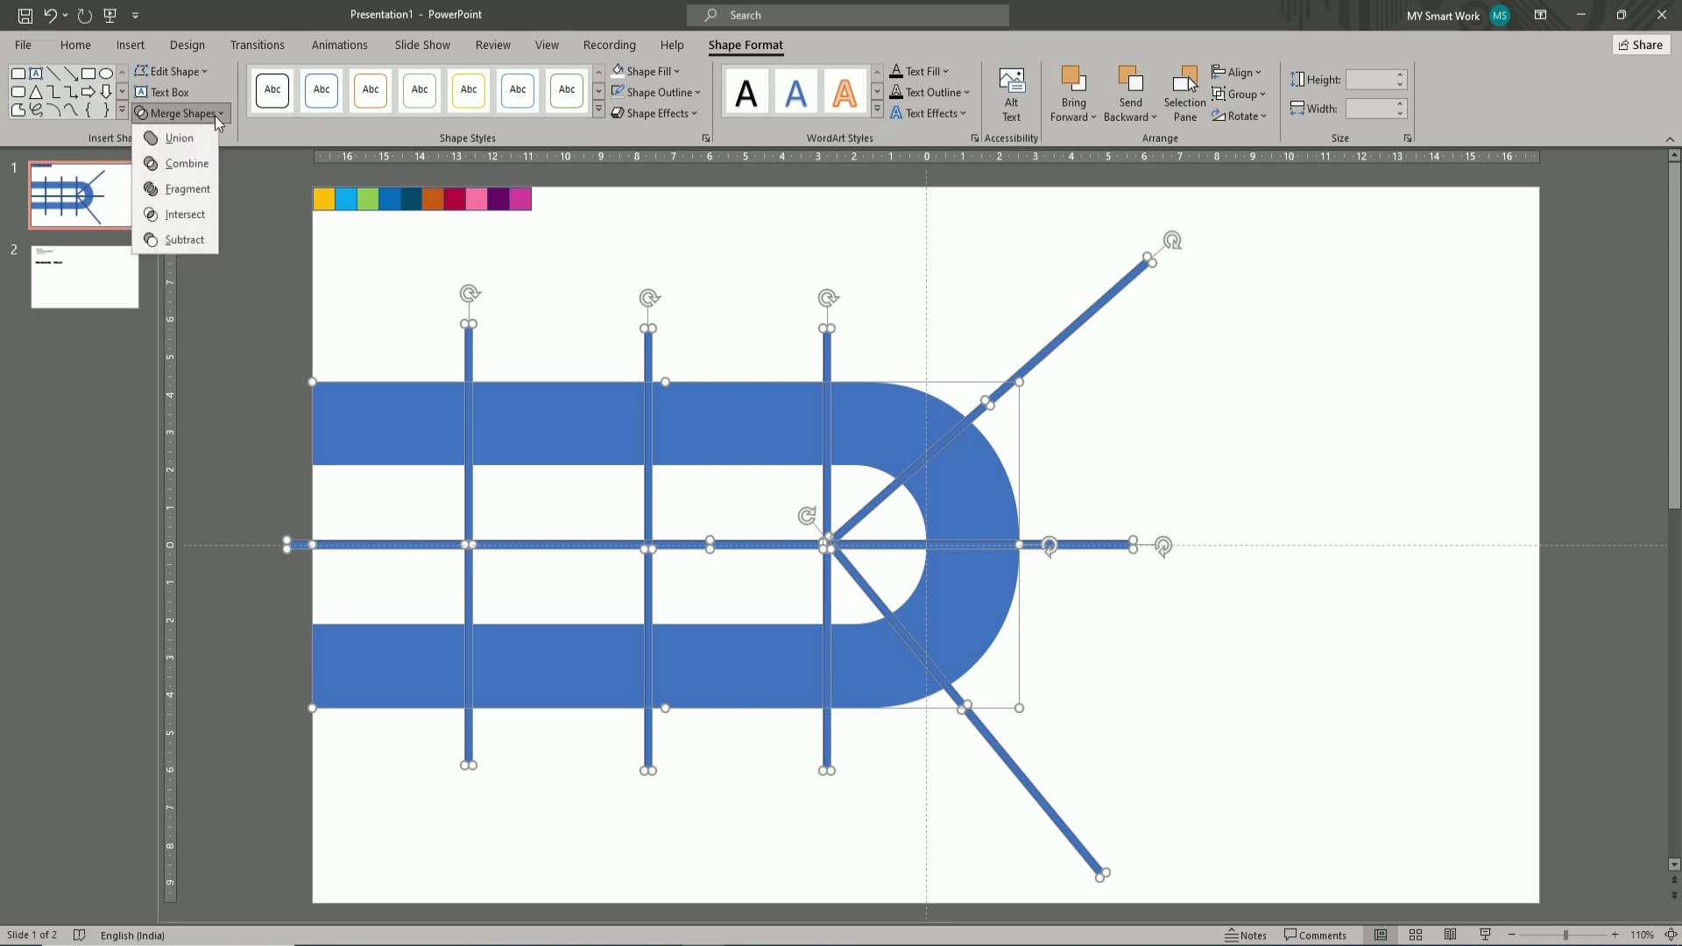
click(185, 191)
click(399, 275)
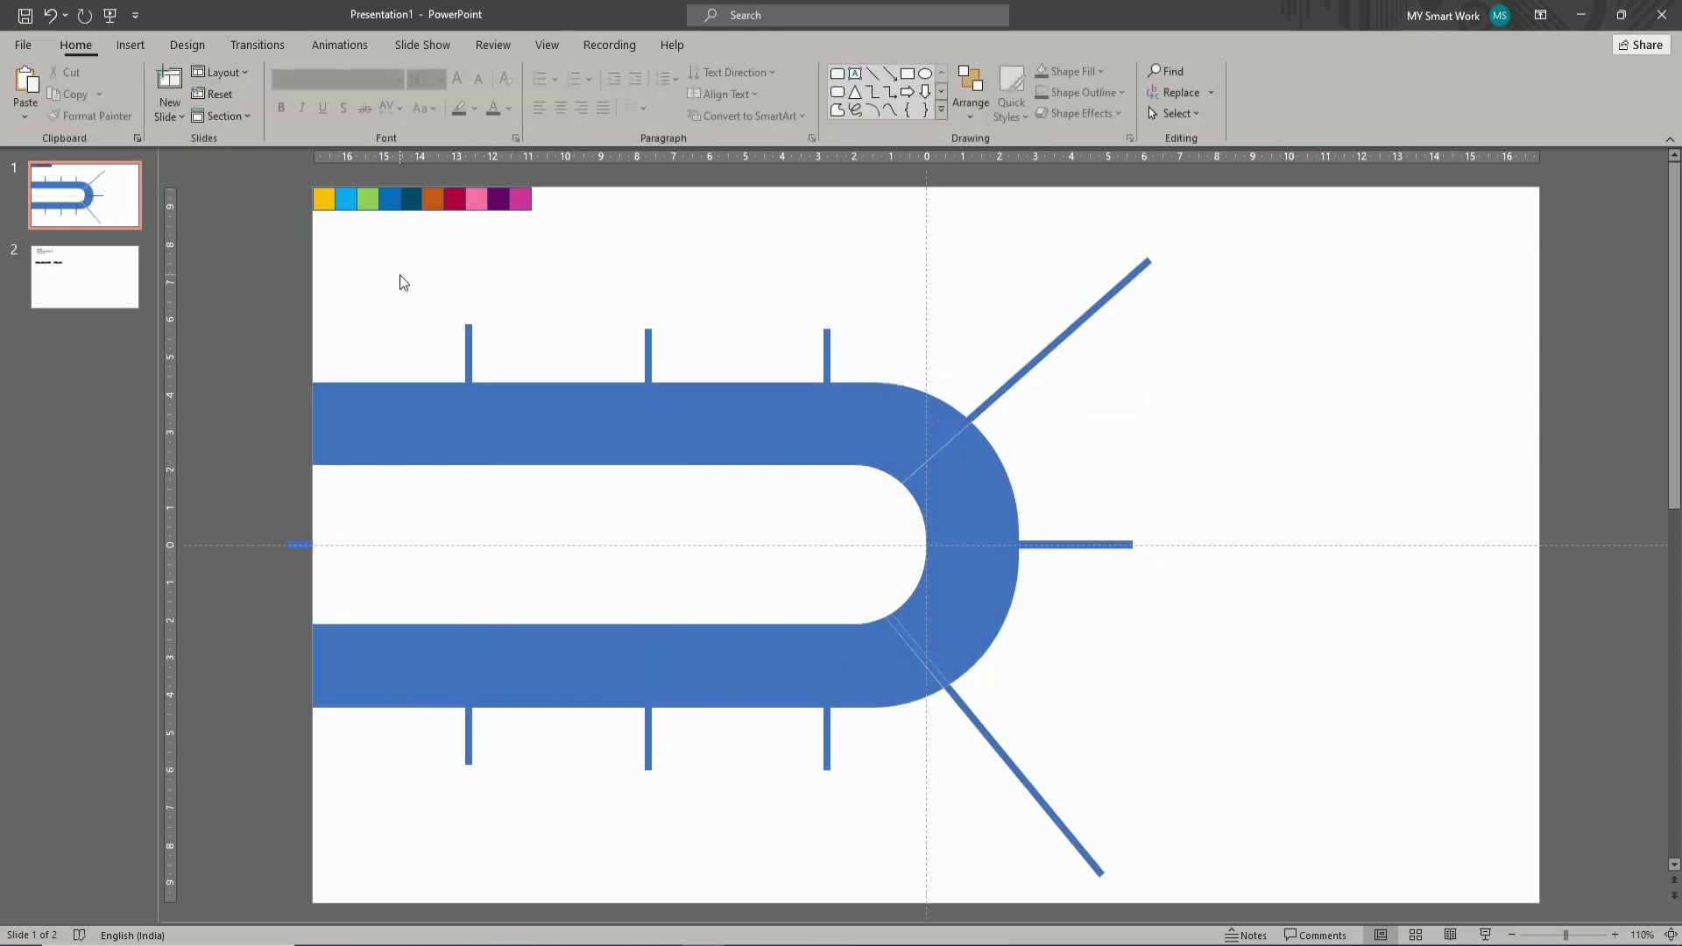
drag(390, 254, 548, 804)
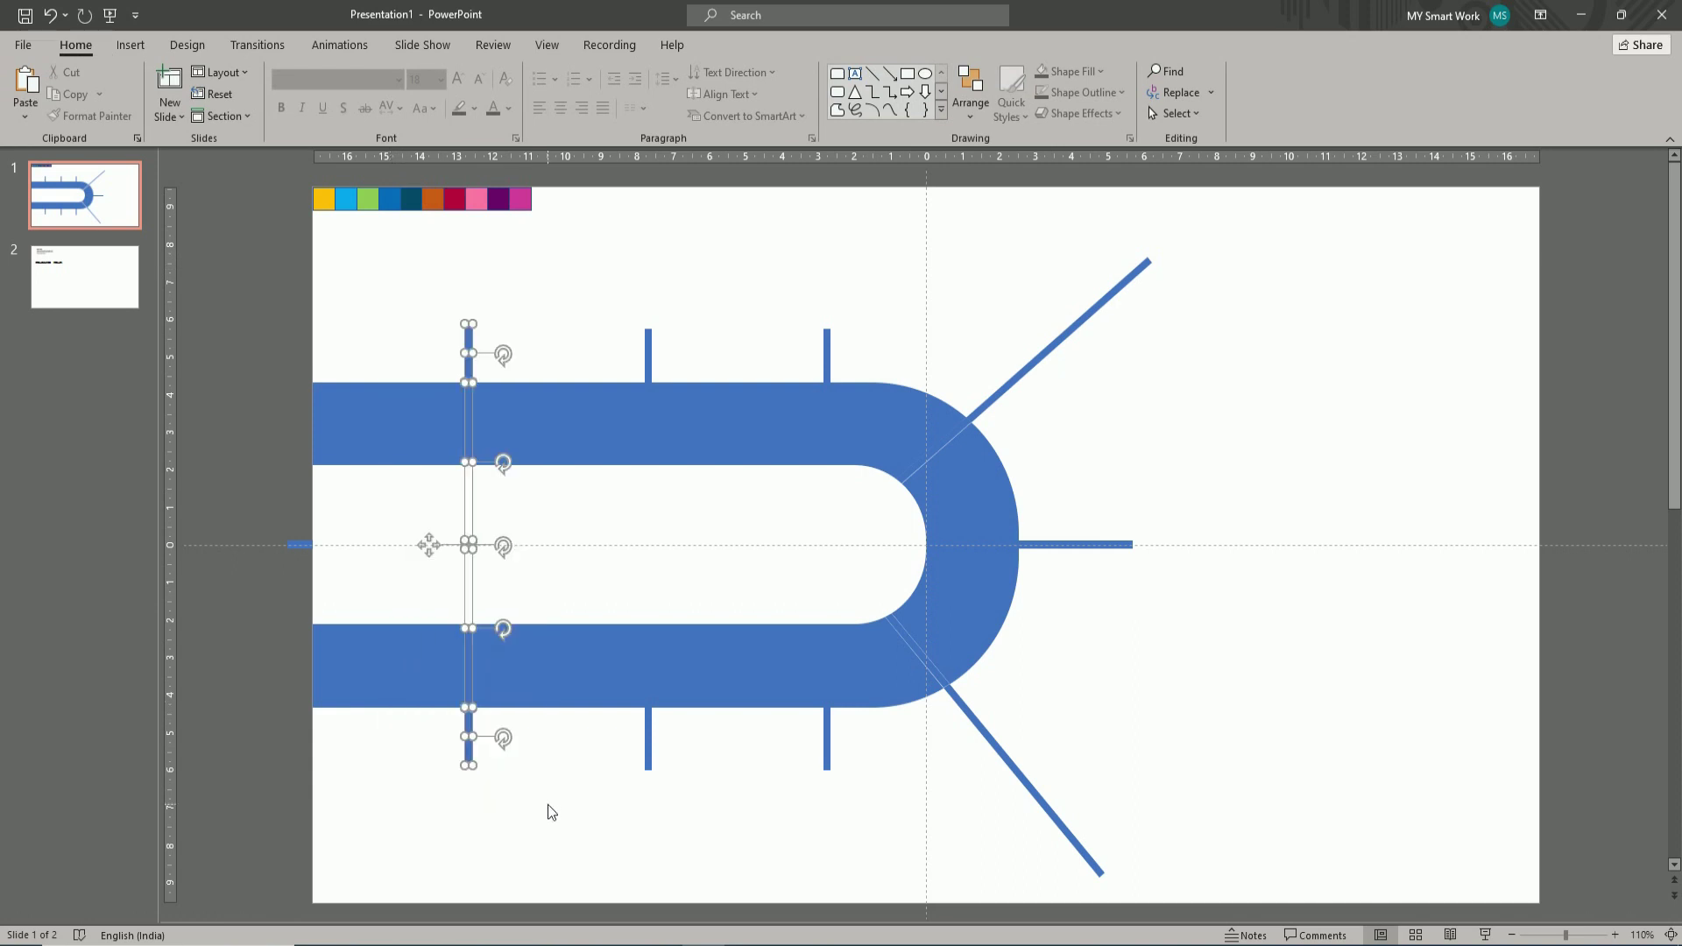
- Delete the three vertical line pieces, the upper diagonal and the sliver in the arc
key(Delete)
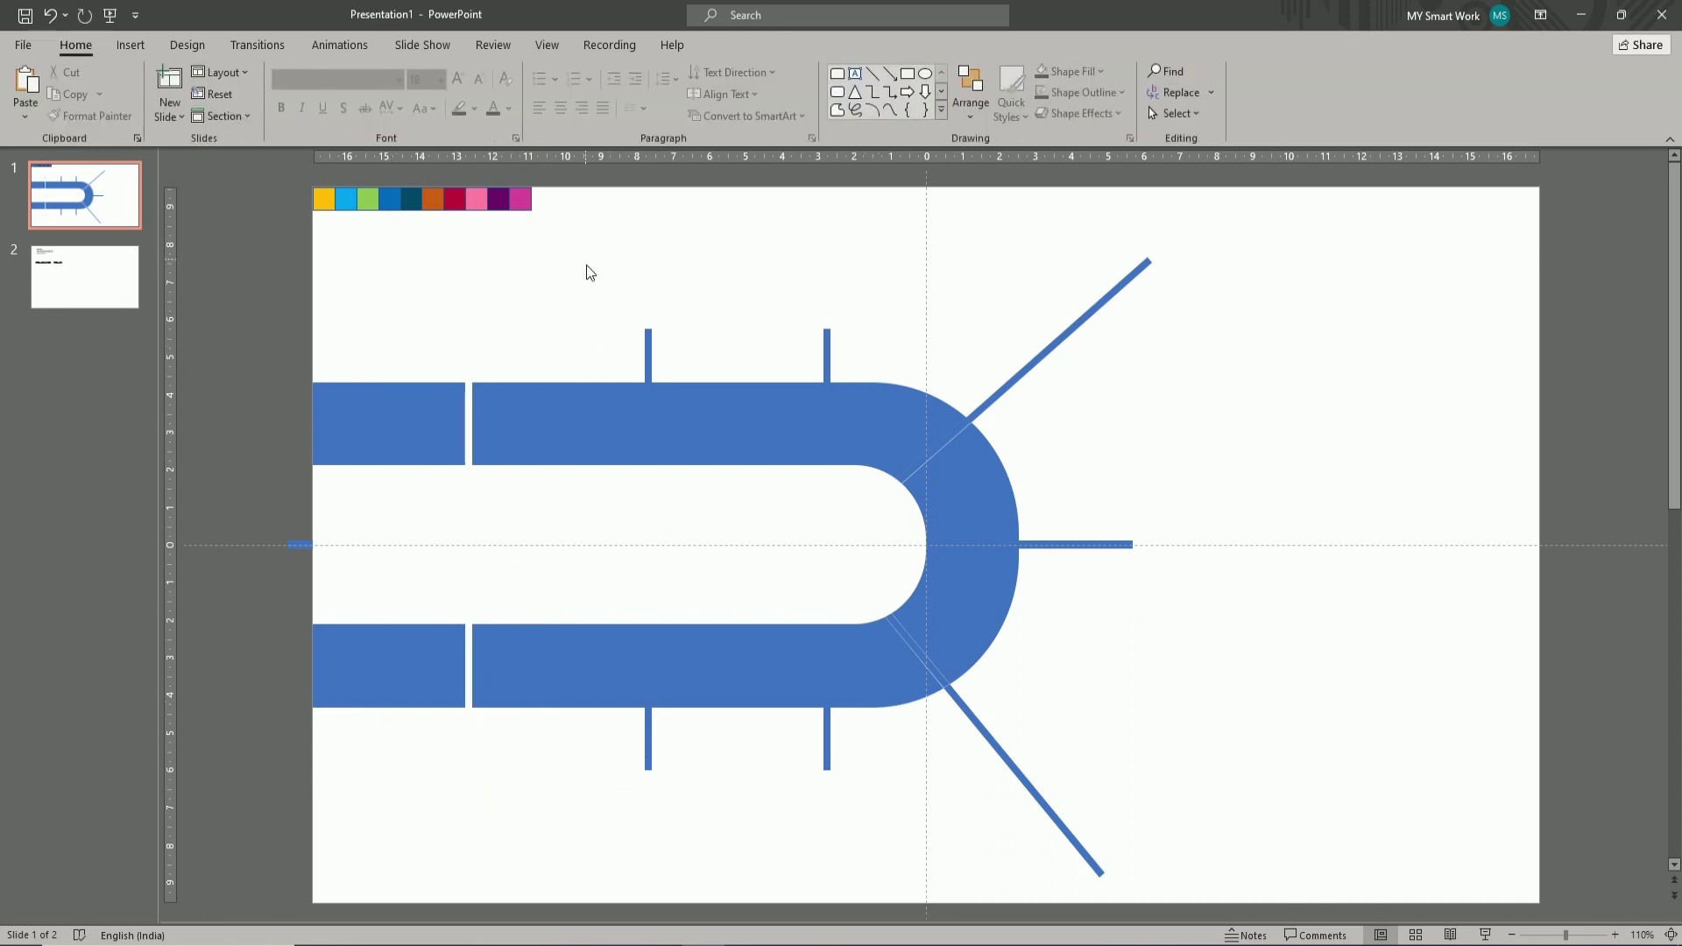
drag(585, 268, 702, 853)
key(Delete)
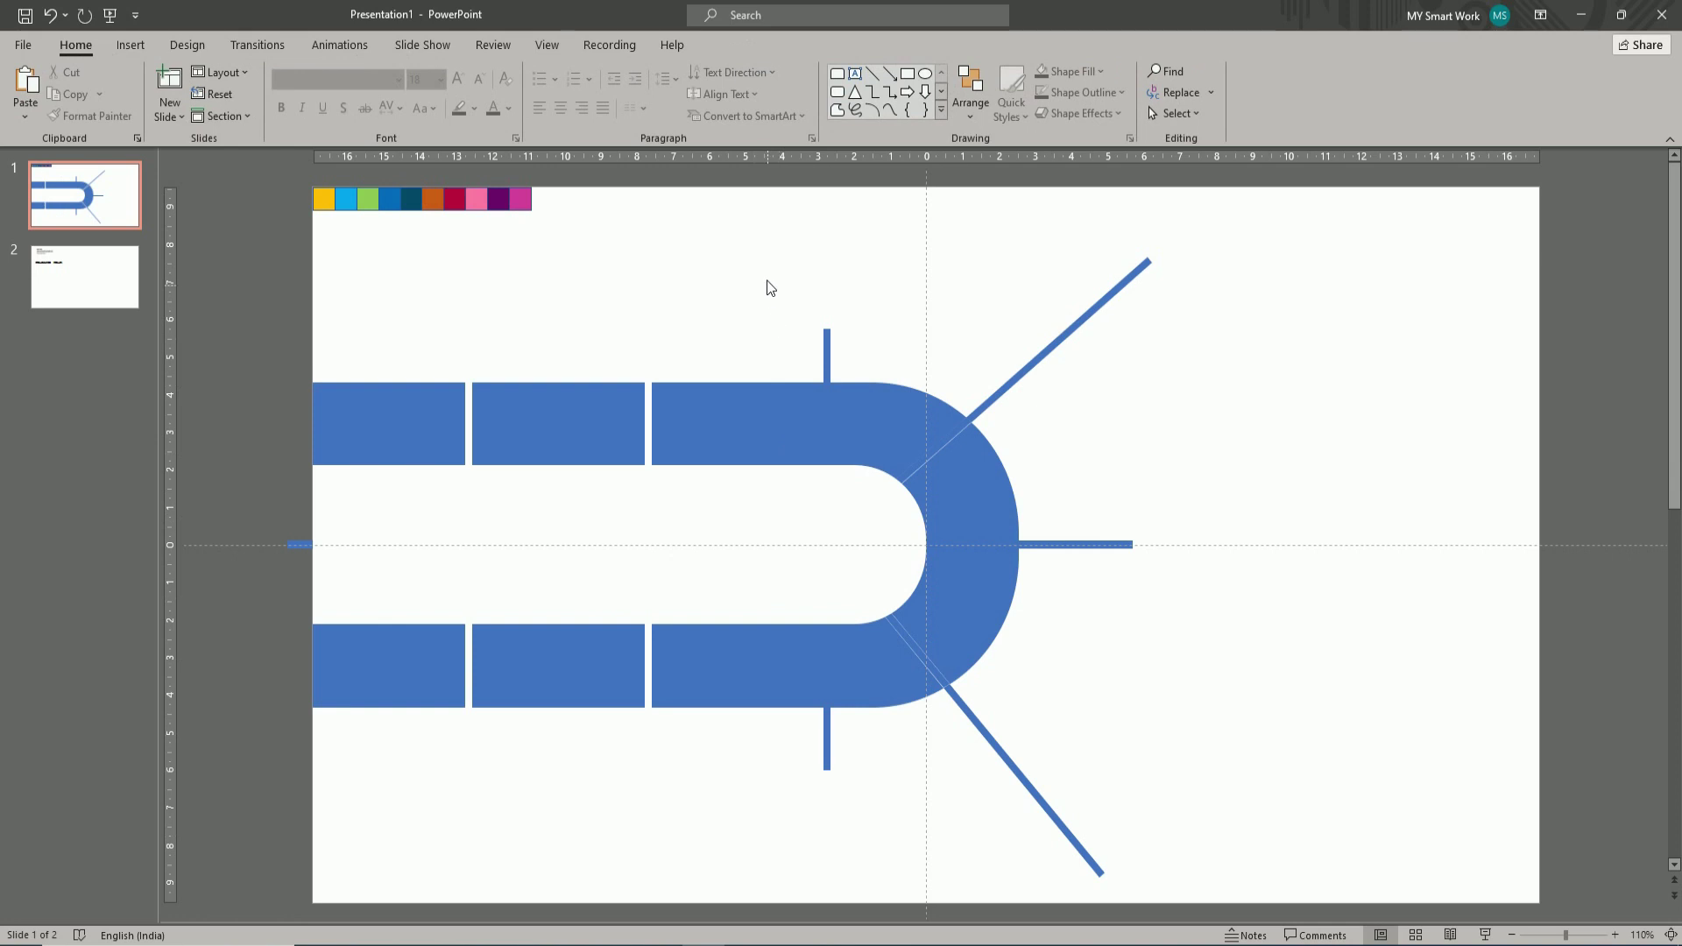
drag(765, 273, 862, 836)
key(Delete)
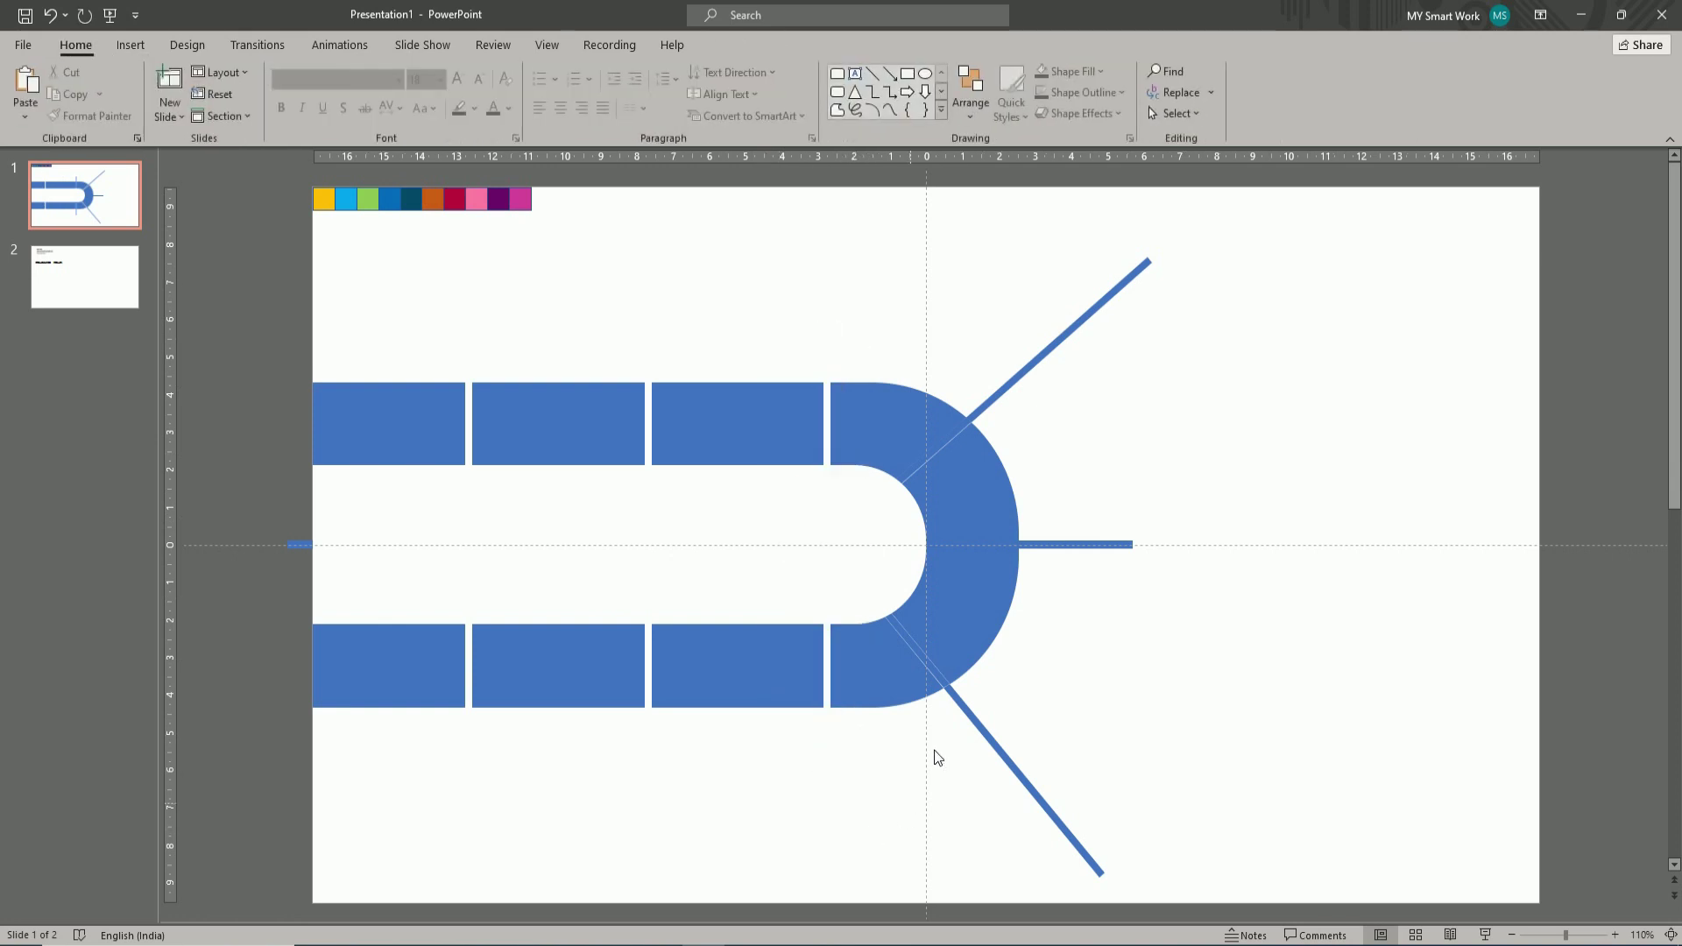
click(1033, 366)
key(Delete)
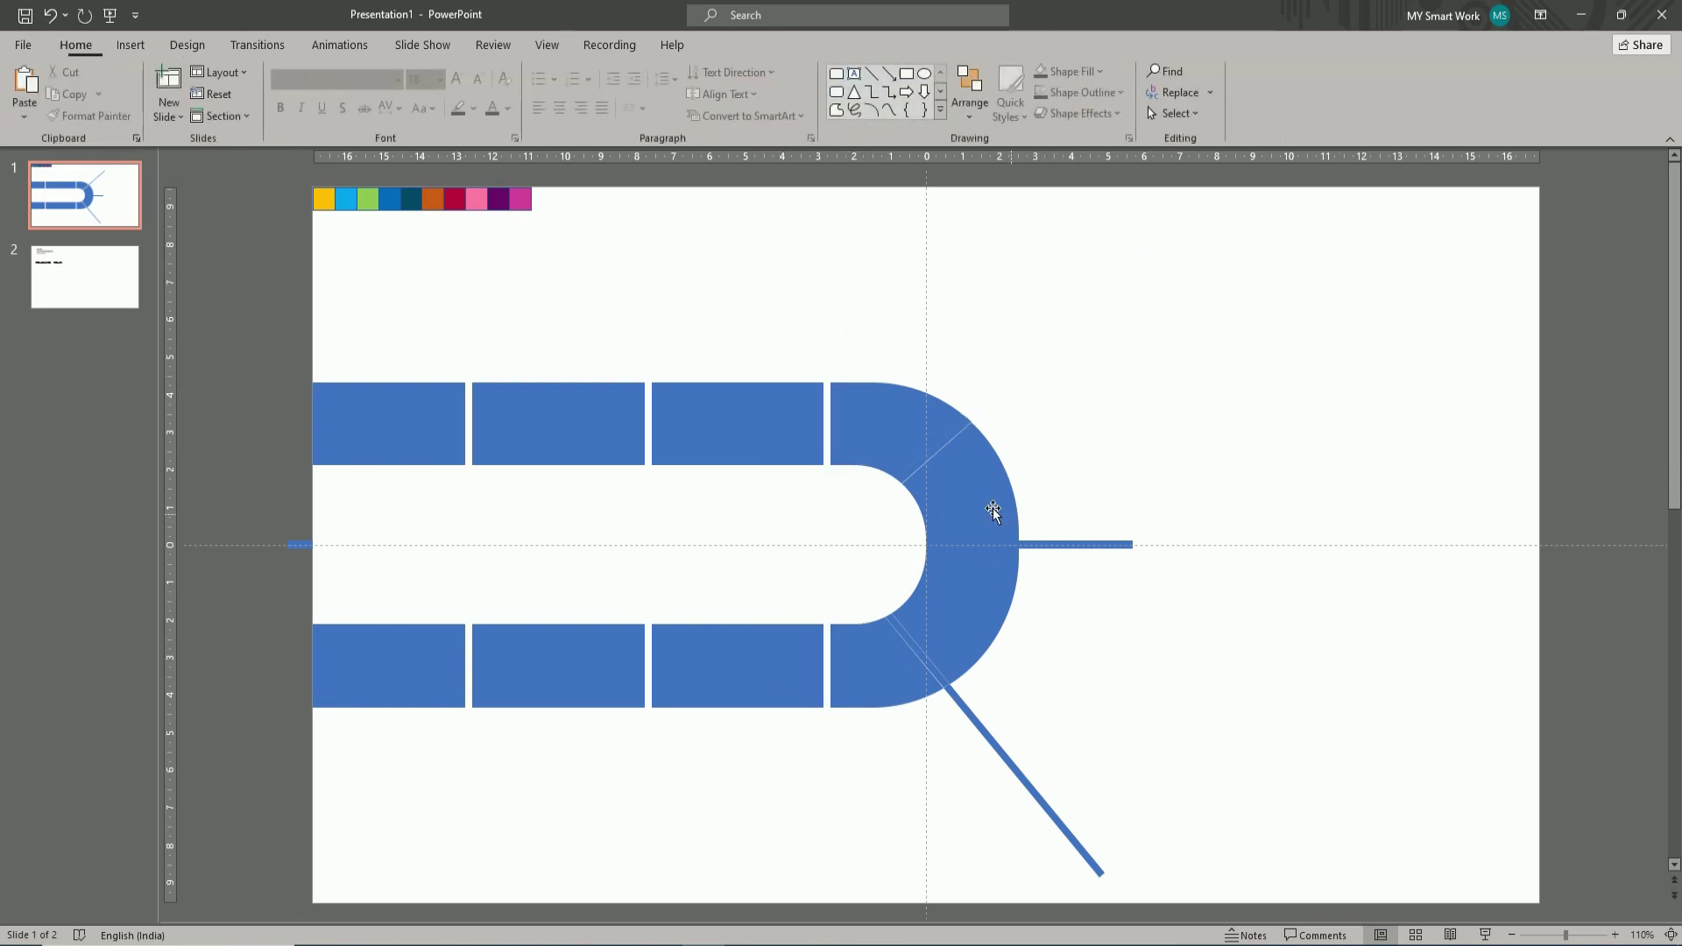
click(943, 459)
key(Delete)
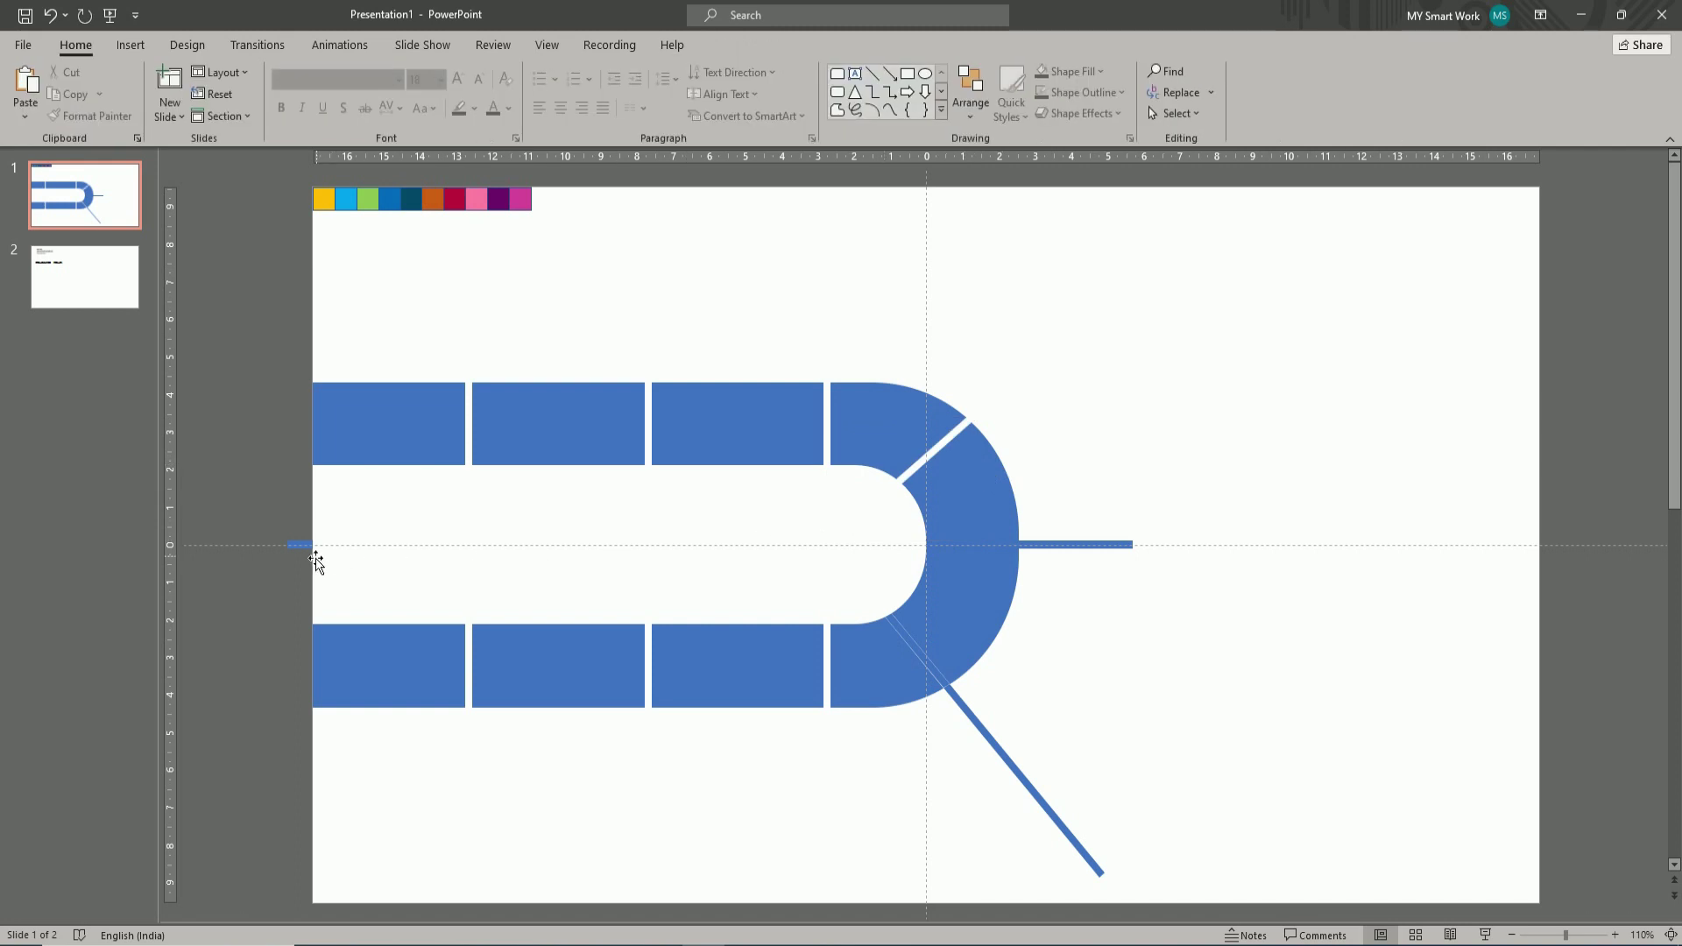
- Delete the middle-strip line pieces and lower diagonal, leaving ten separate tiles
drag(264, 492, 1208, 585)
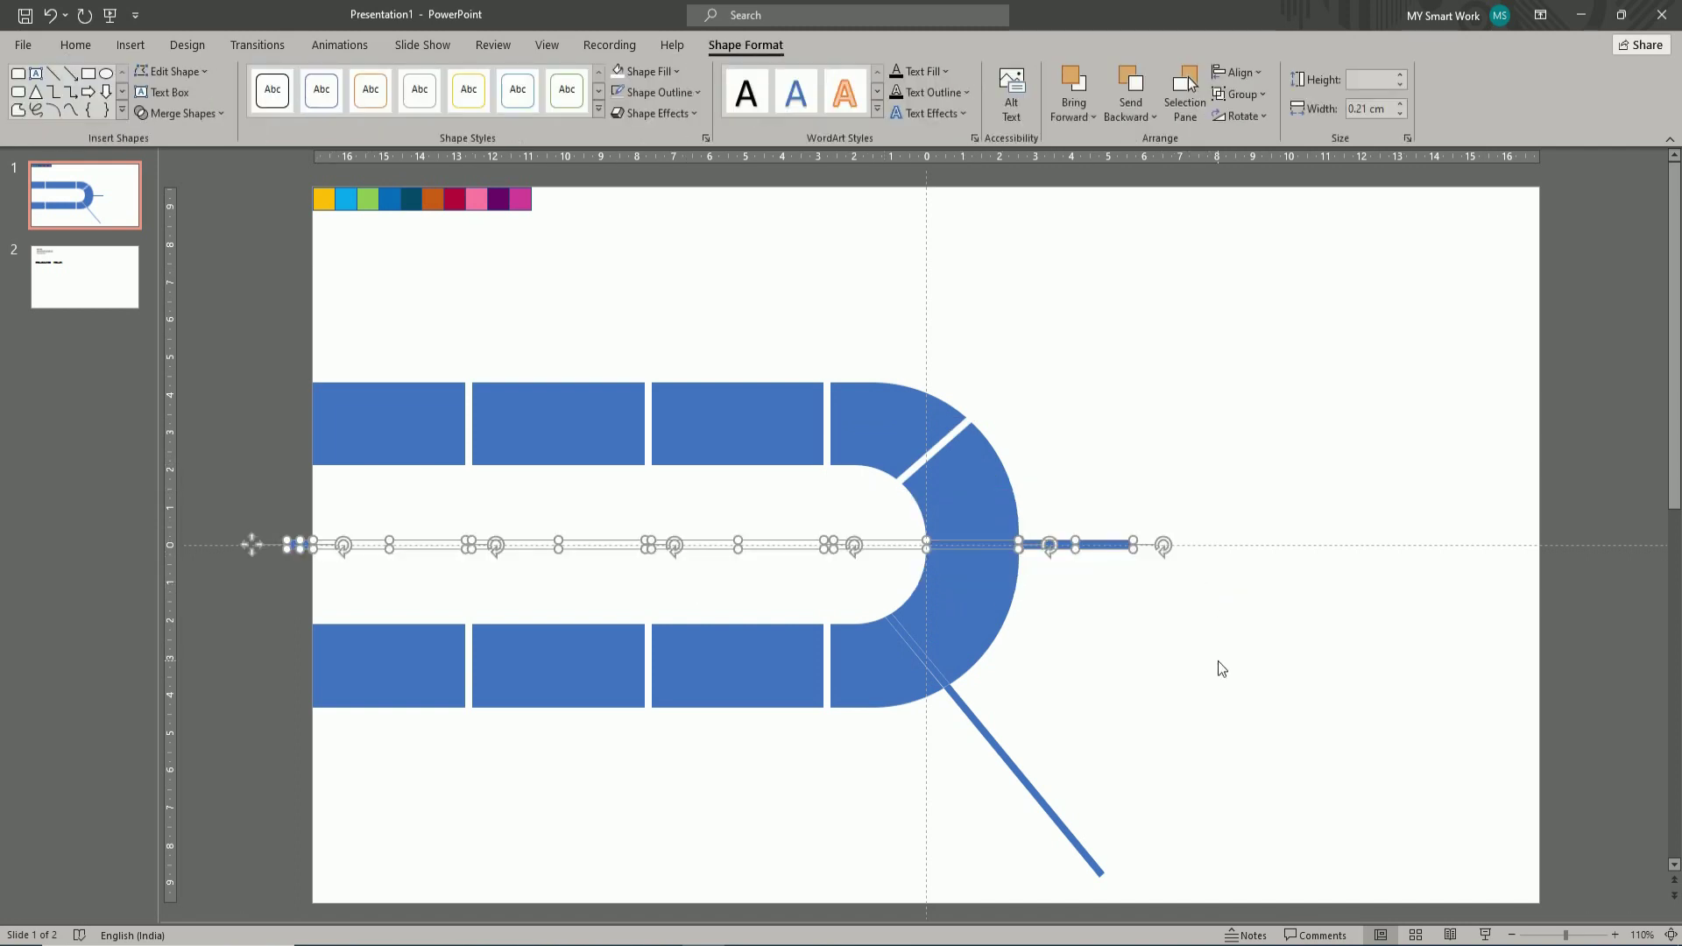
key(Delete)
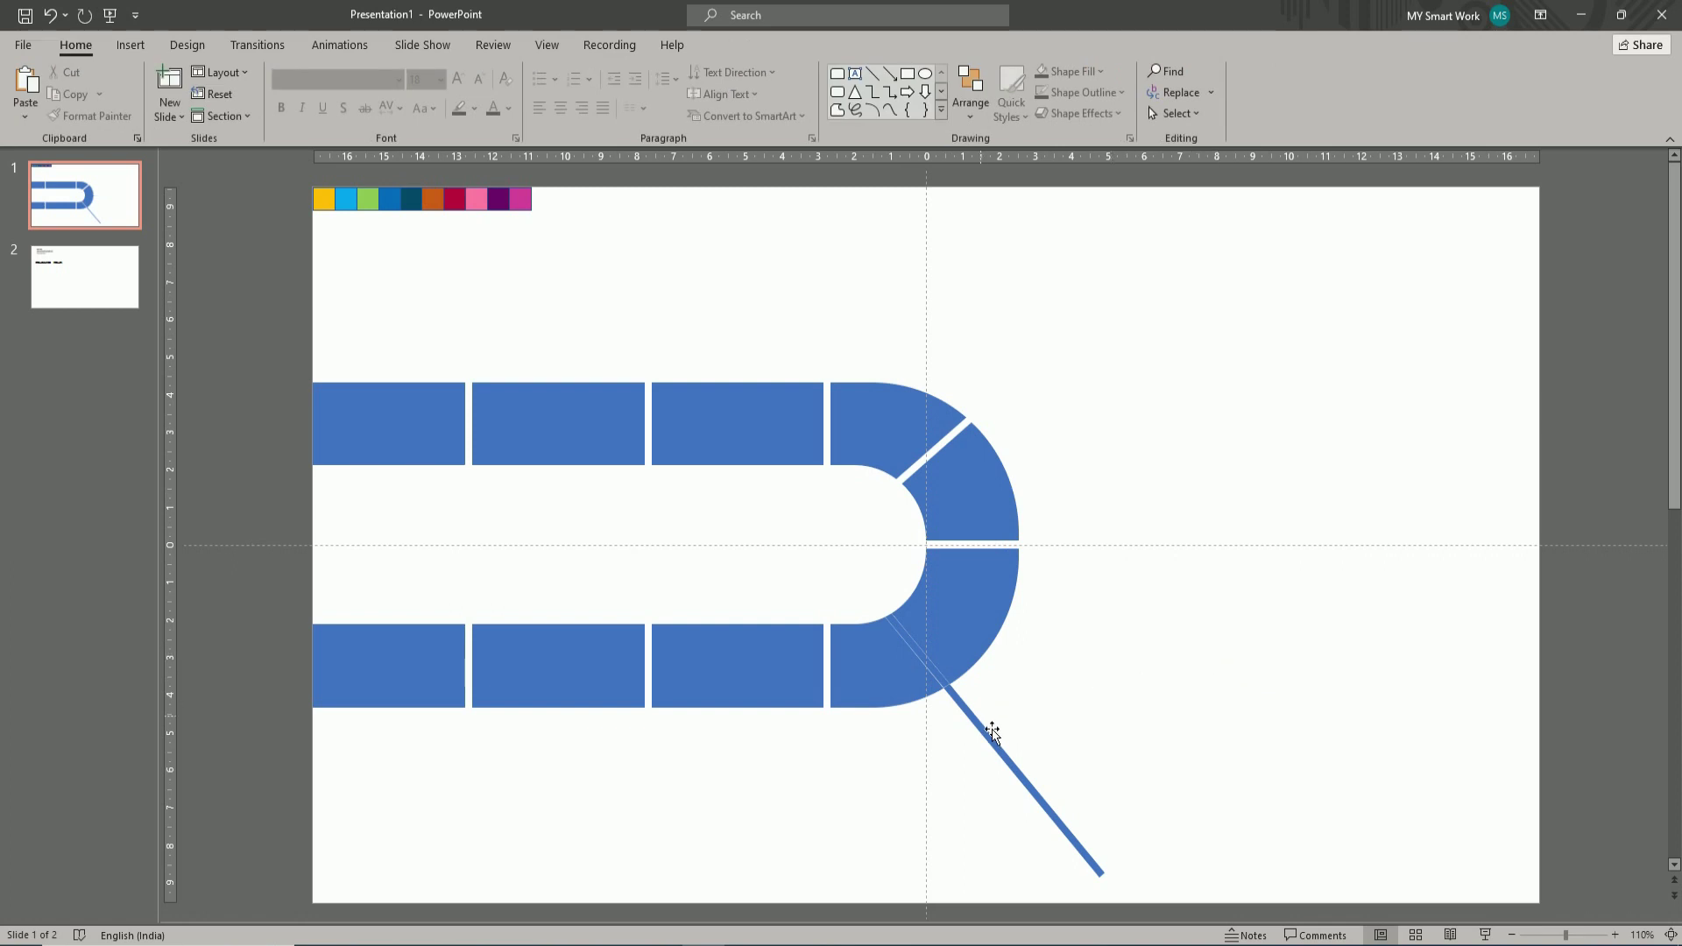
click(993, 732)
key(Delete)
click(922, 652)
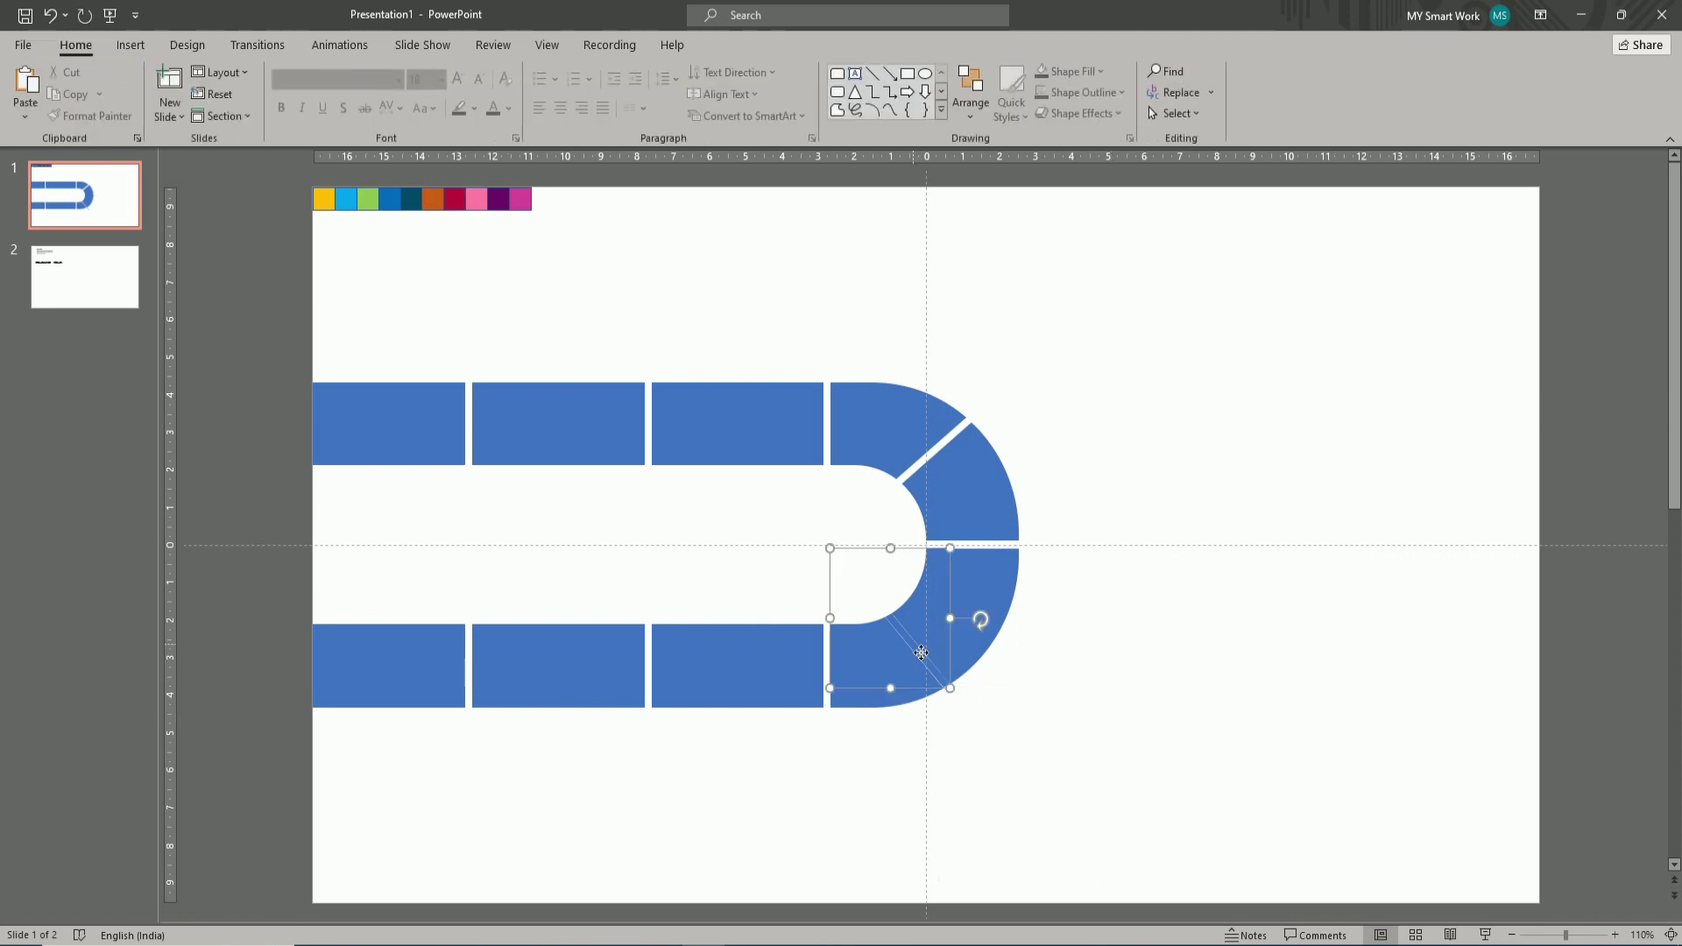
click(1086, 680)
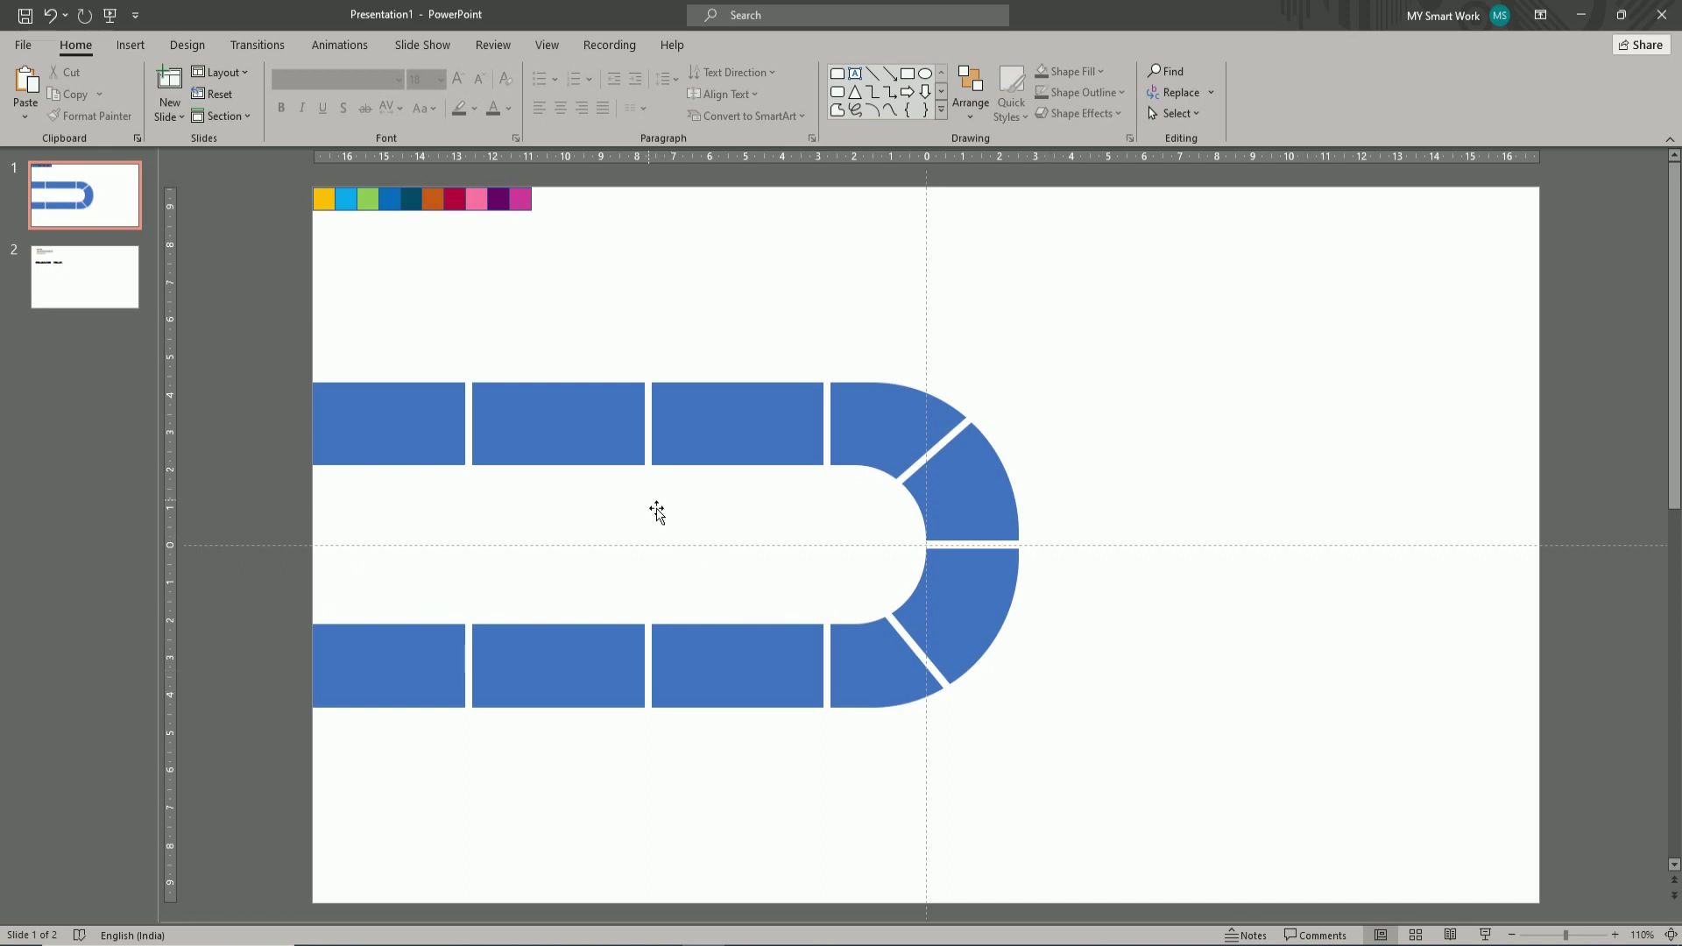
click(656, 512)
click(643, 111)
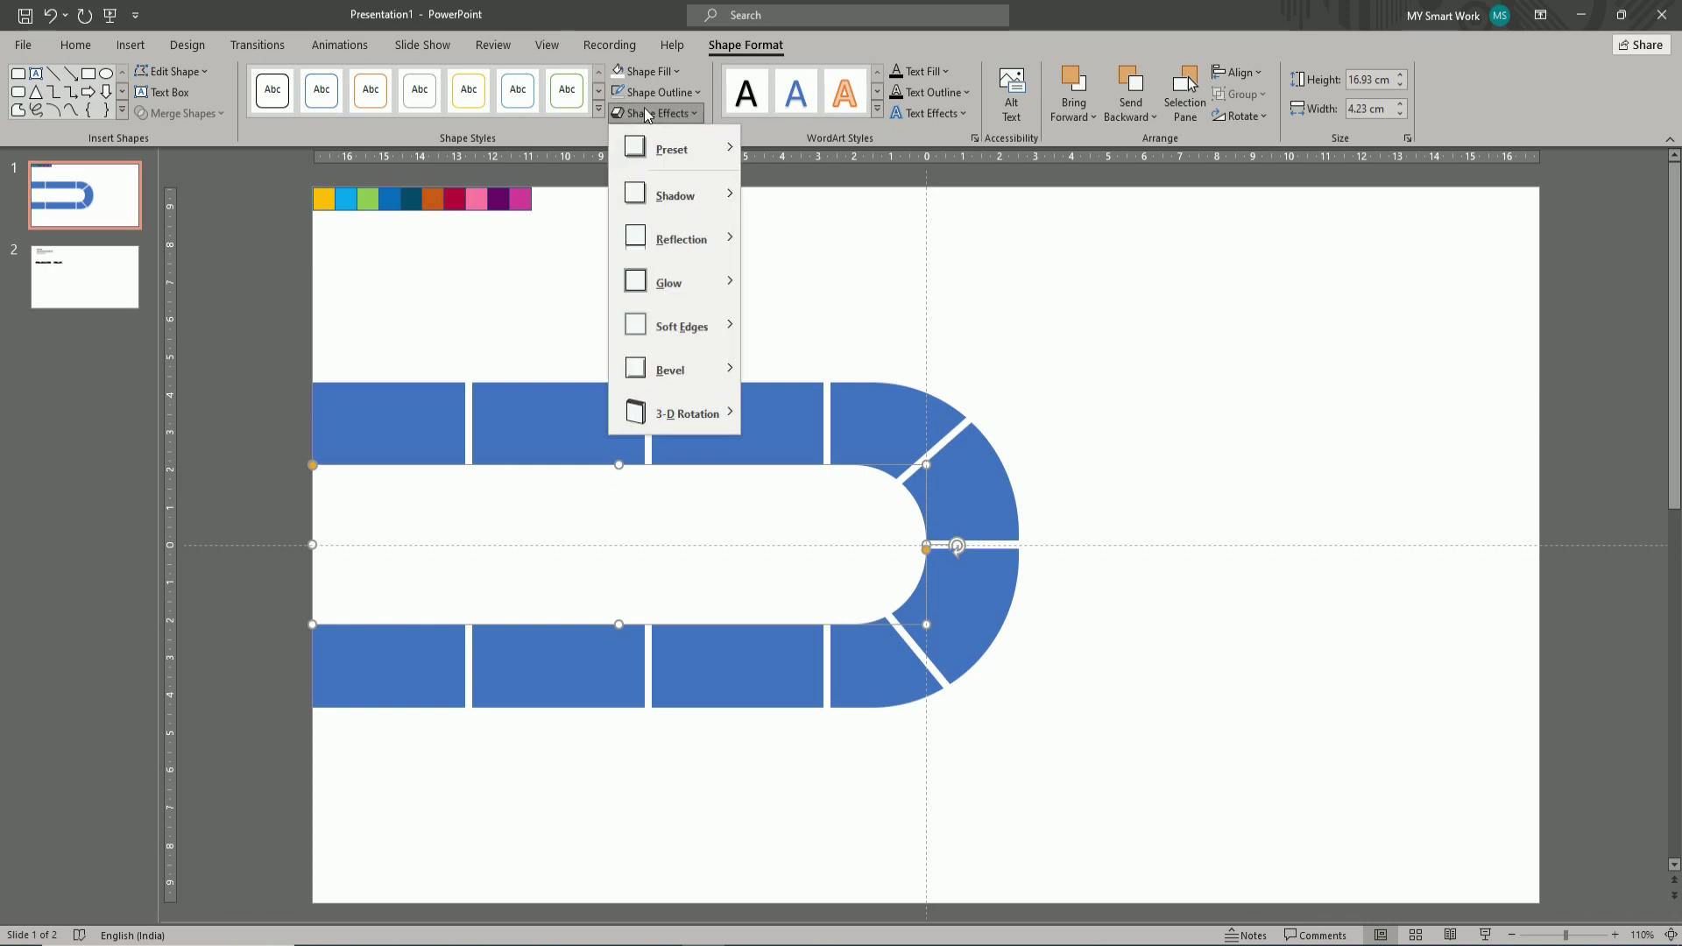
mouse_move(676, 194)
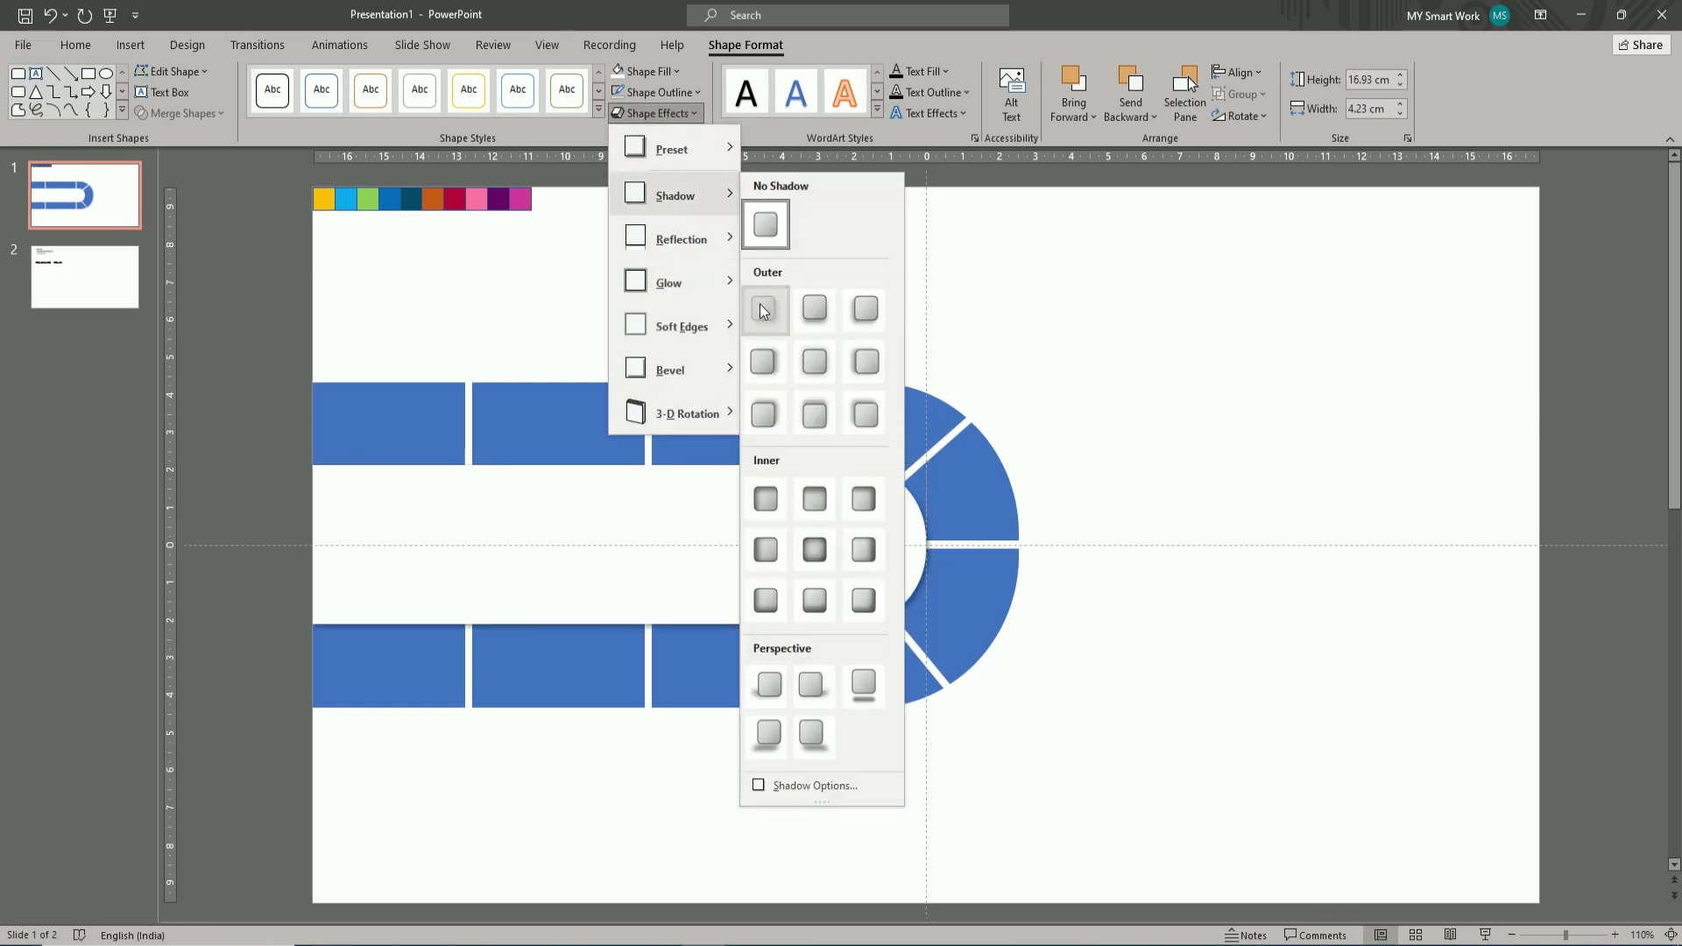
- Give the white inner shape an outer shadow with 19 pt blur and 18 pt distance
click(762, 310)
right_click(751, 538)
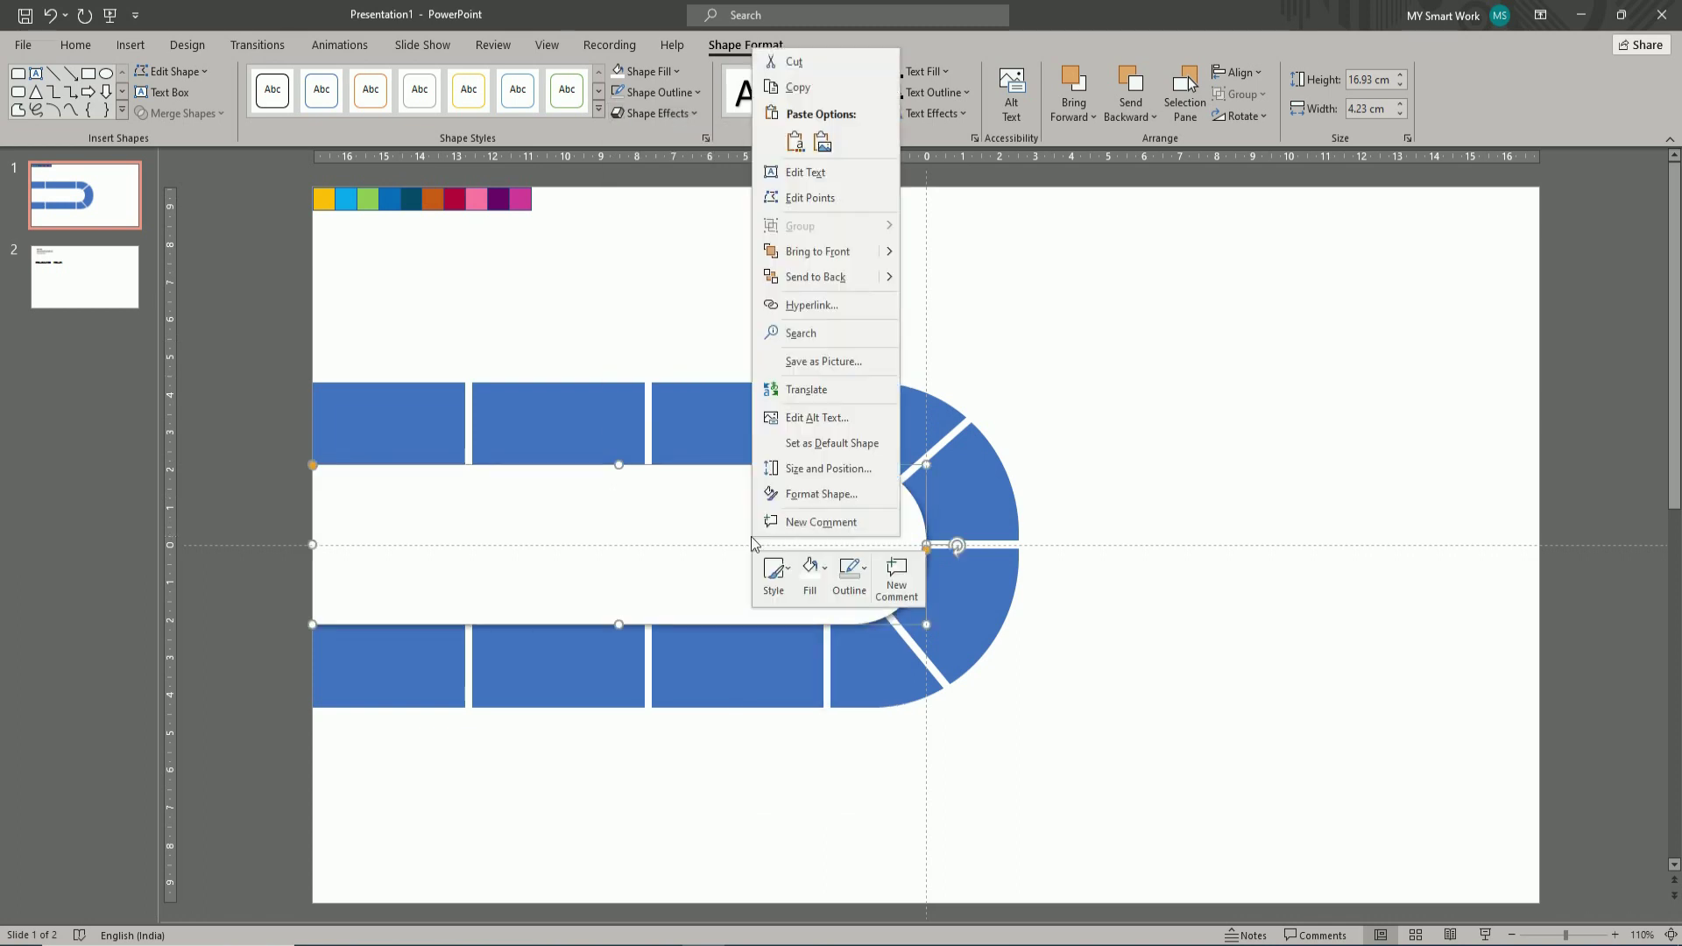
click(837, 493)
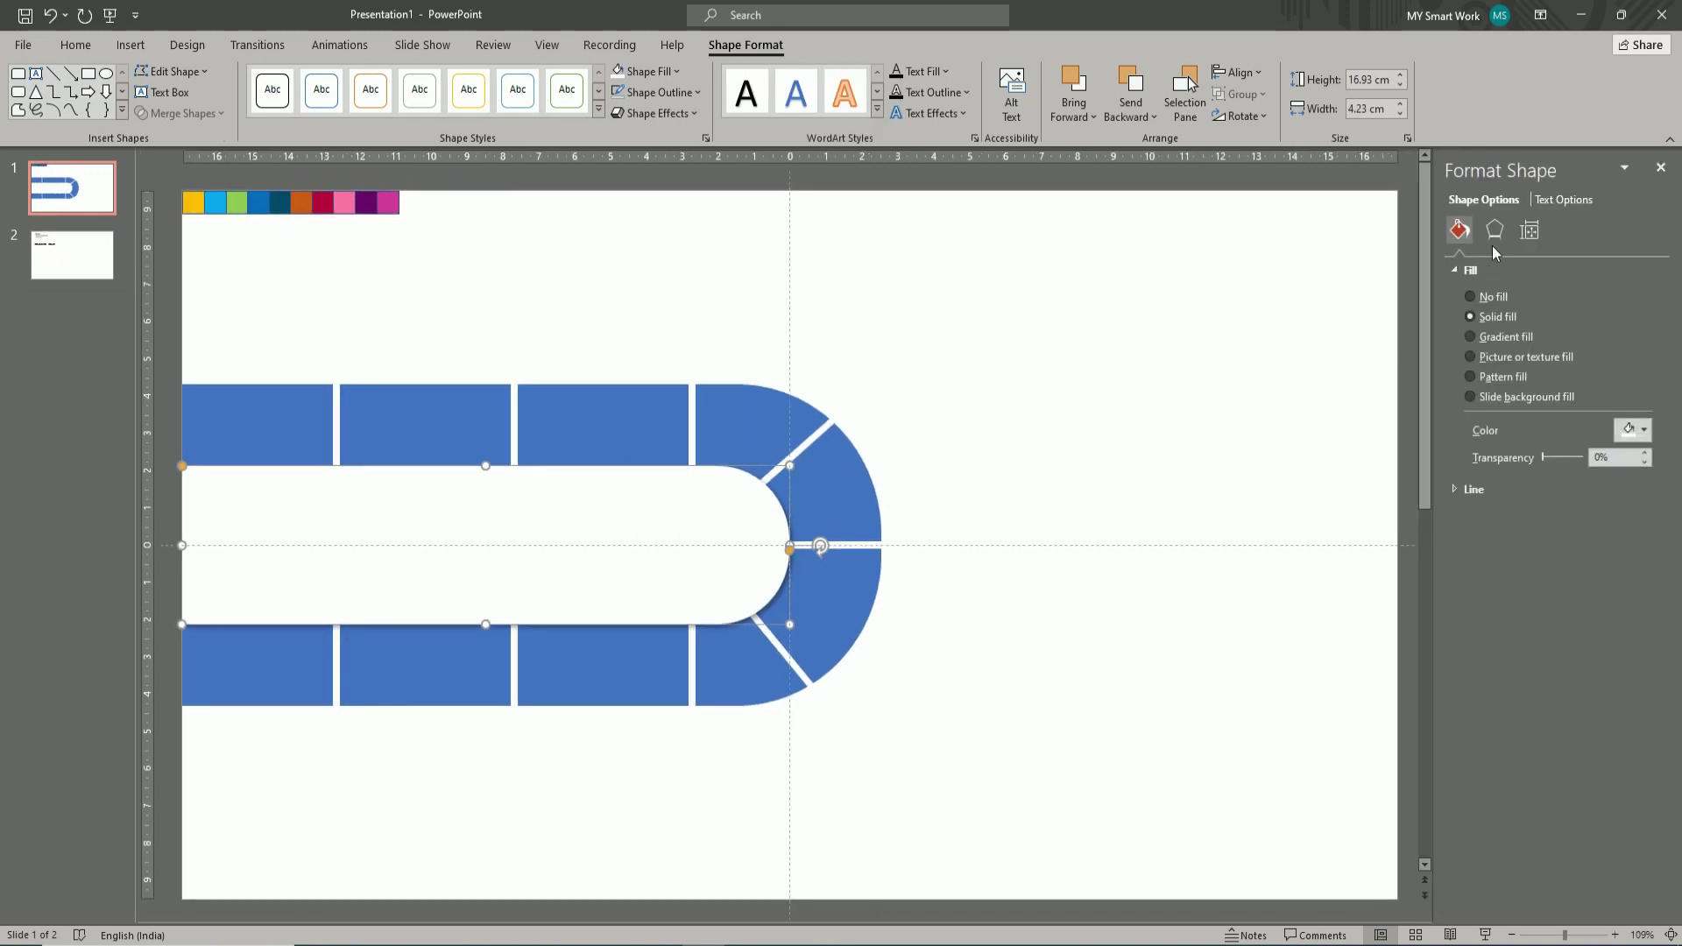
click(1499, 235)
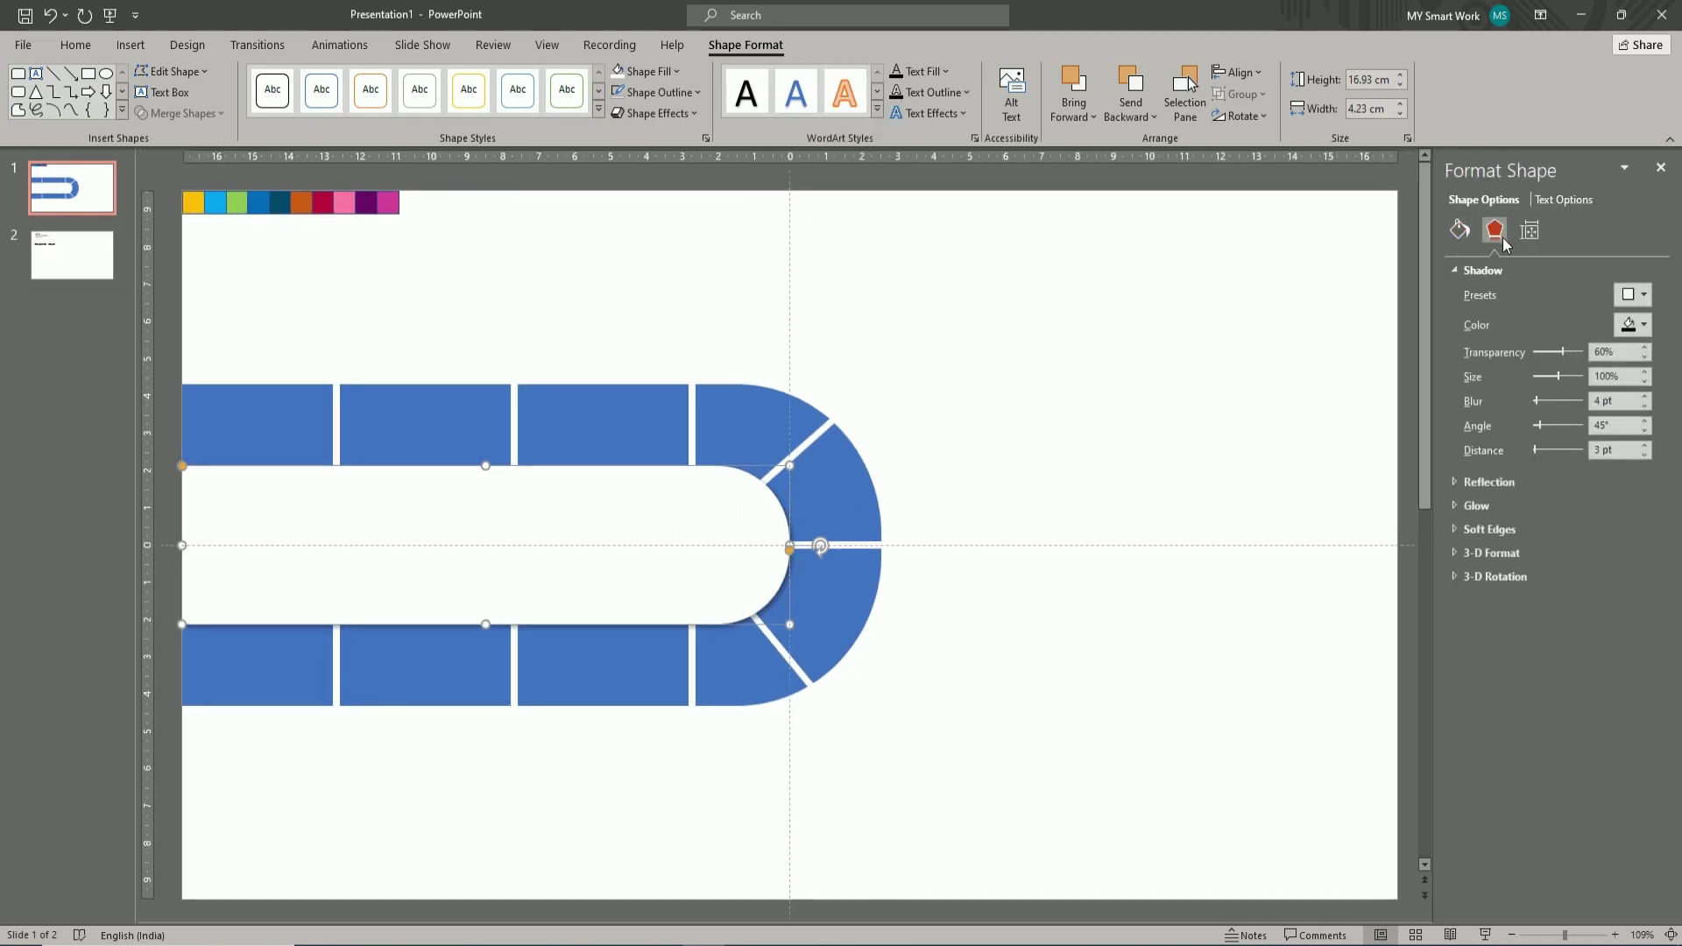
click(1645, 396)
click(1645, 445)
click(1645, 445)
click(1644, 444)
click(1645, 445)
click(1644, 444)
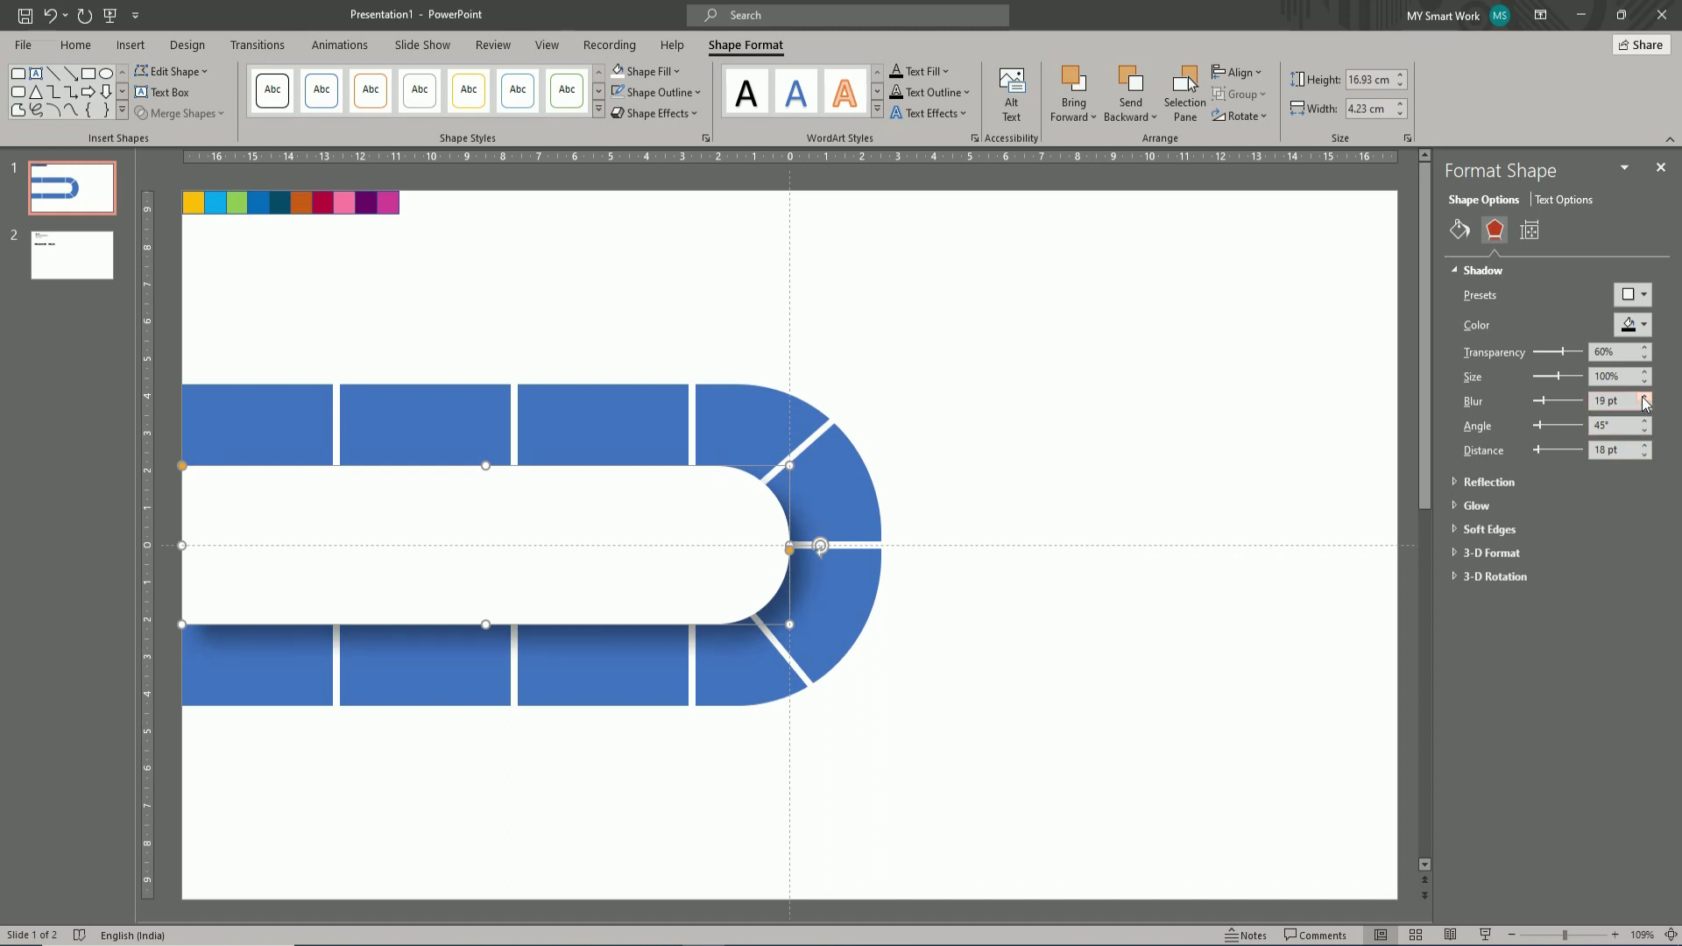
click(1283, 631)
click(292, 433)
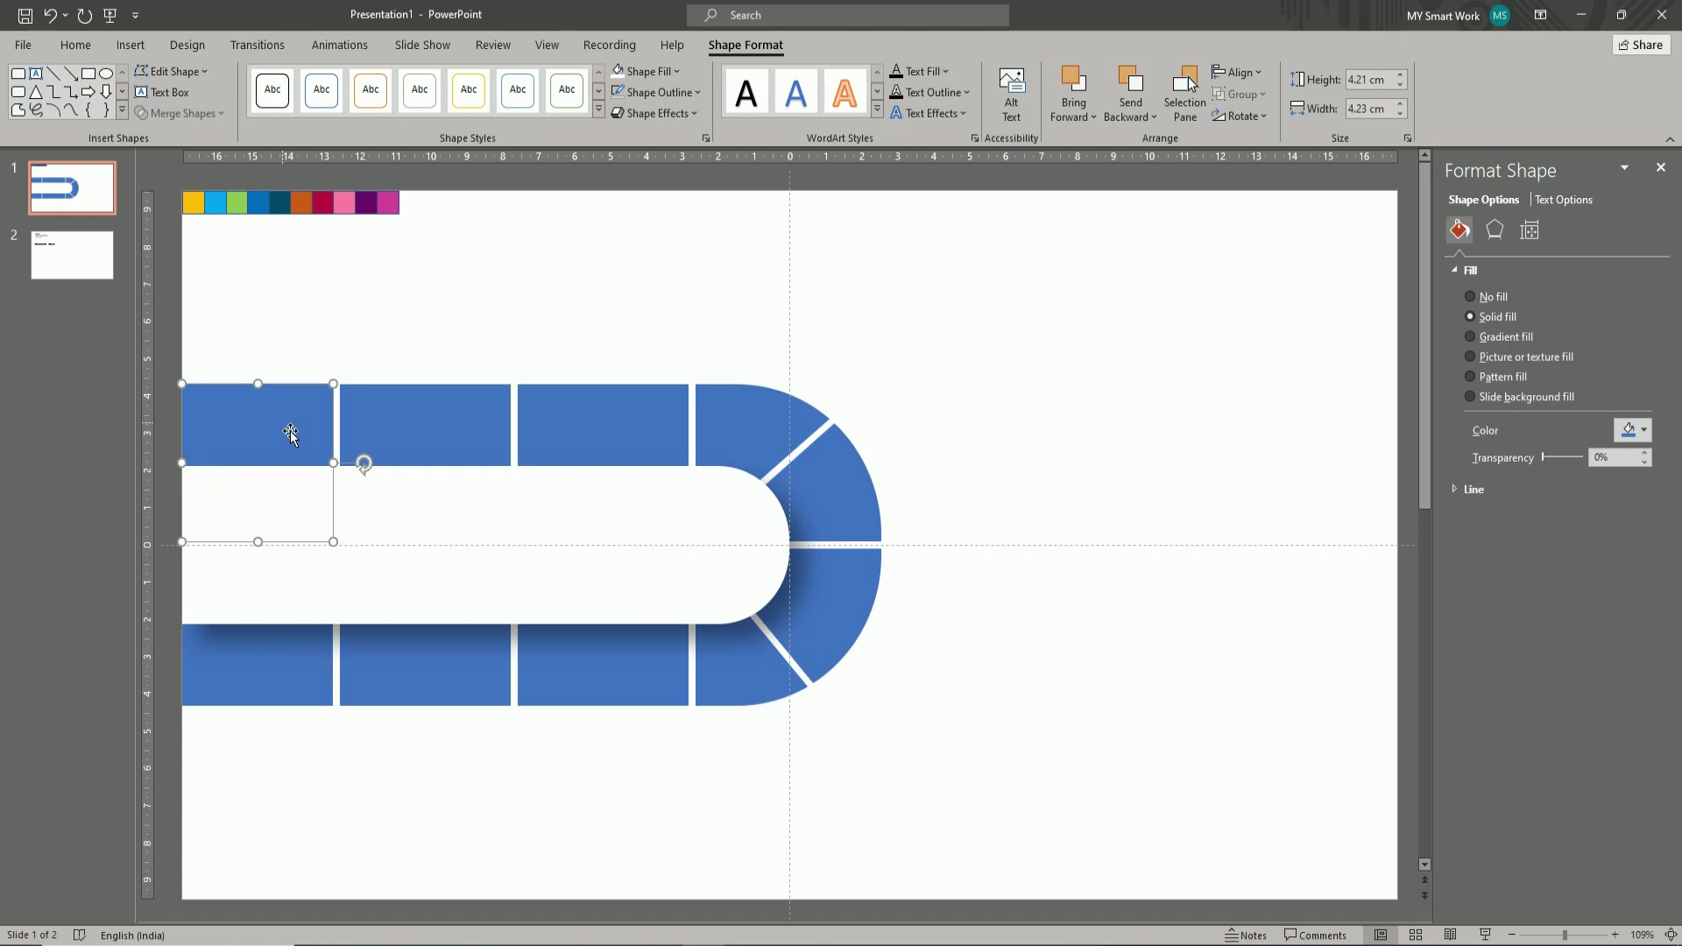
- Eyedropper-fill the three top tiles with the yellow, light blue and green swatches
click(649, 71)
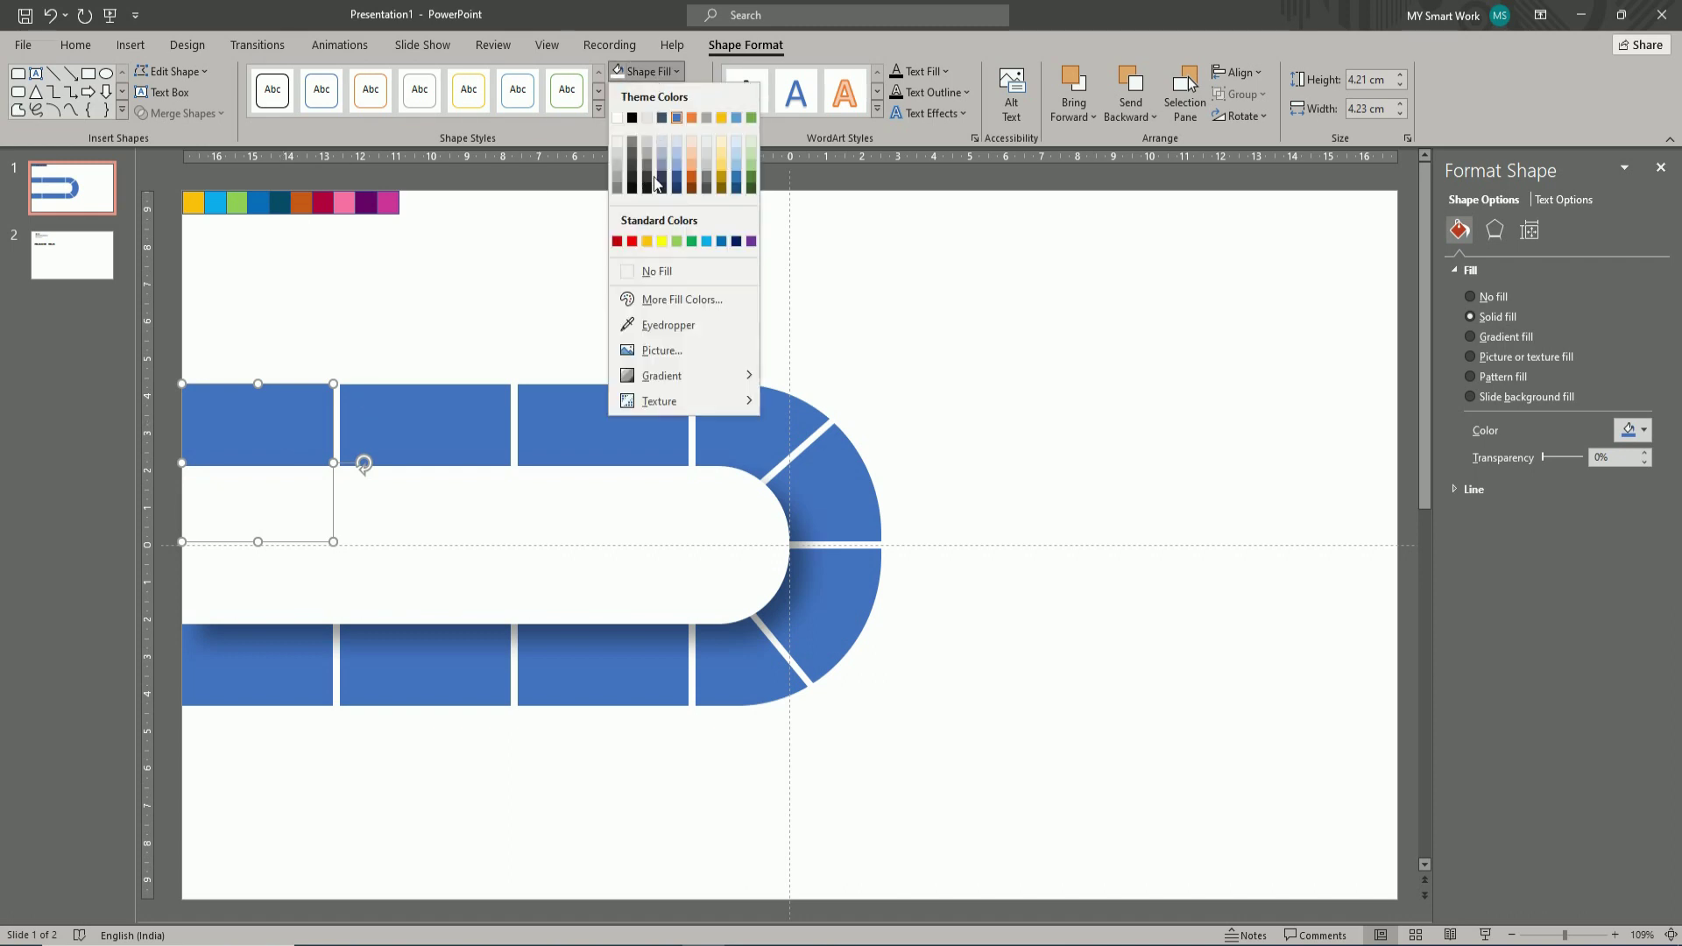
click(667, 323)
click(193, 202)
click(429, 413)
click(648, 71)
click(666, 371)
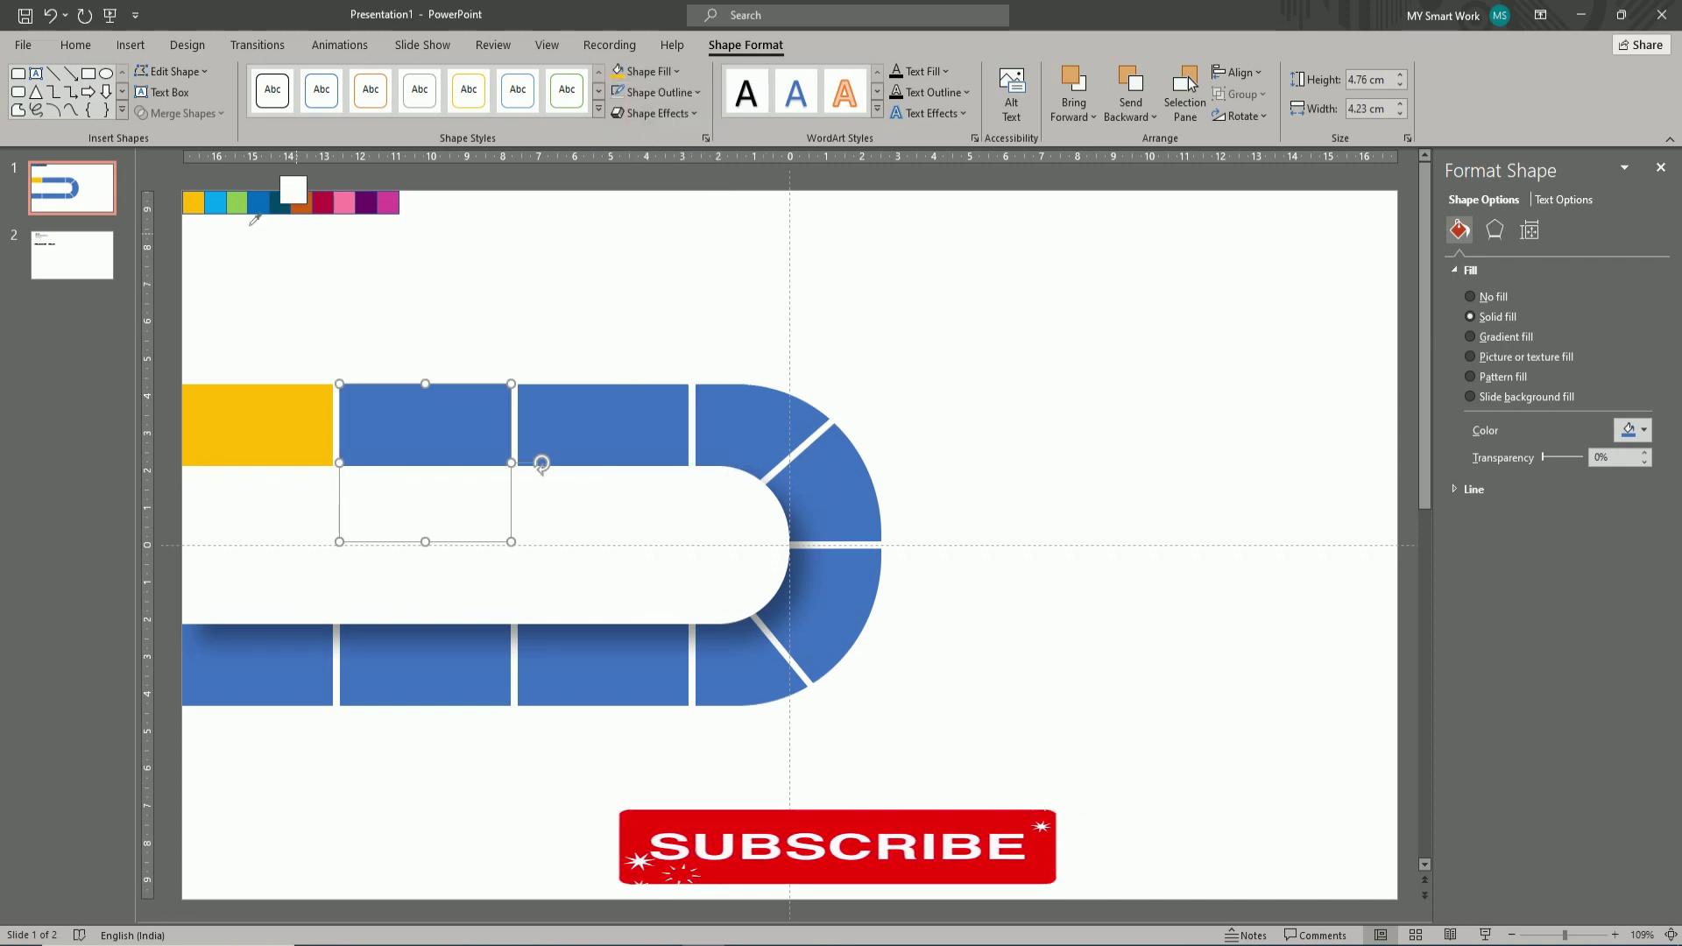
click(221, 204)
click(601, 411)
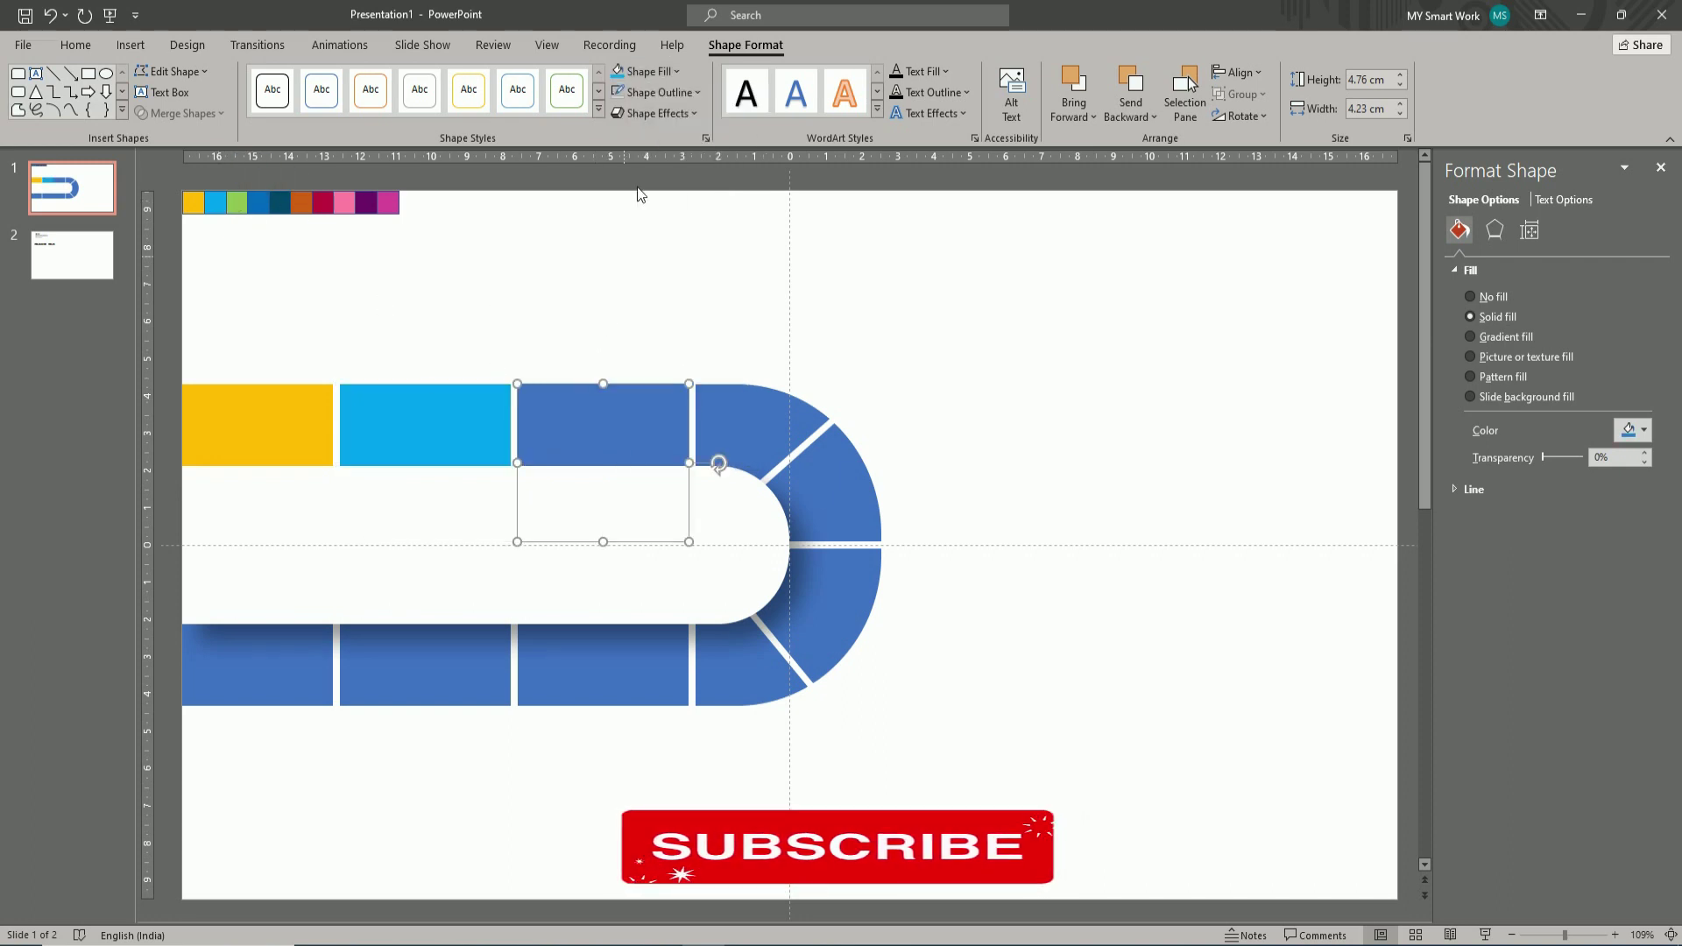
click(648, 71)
click(648, 372)
click(237, 202)
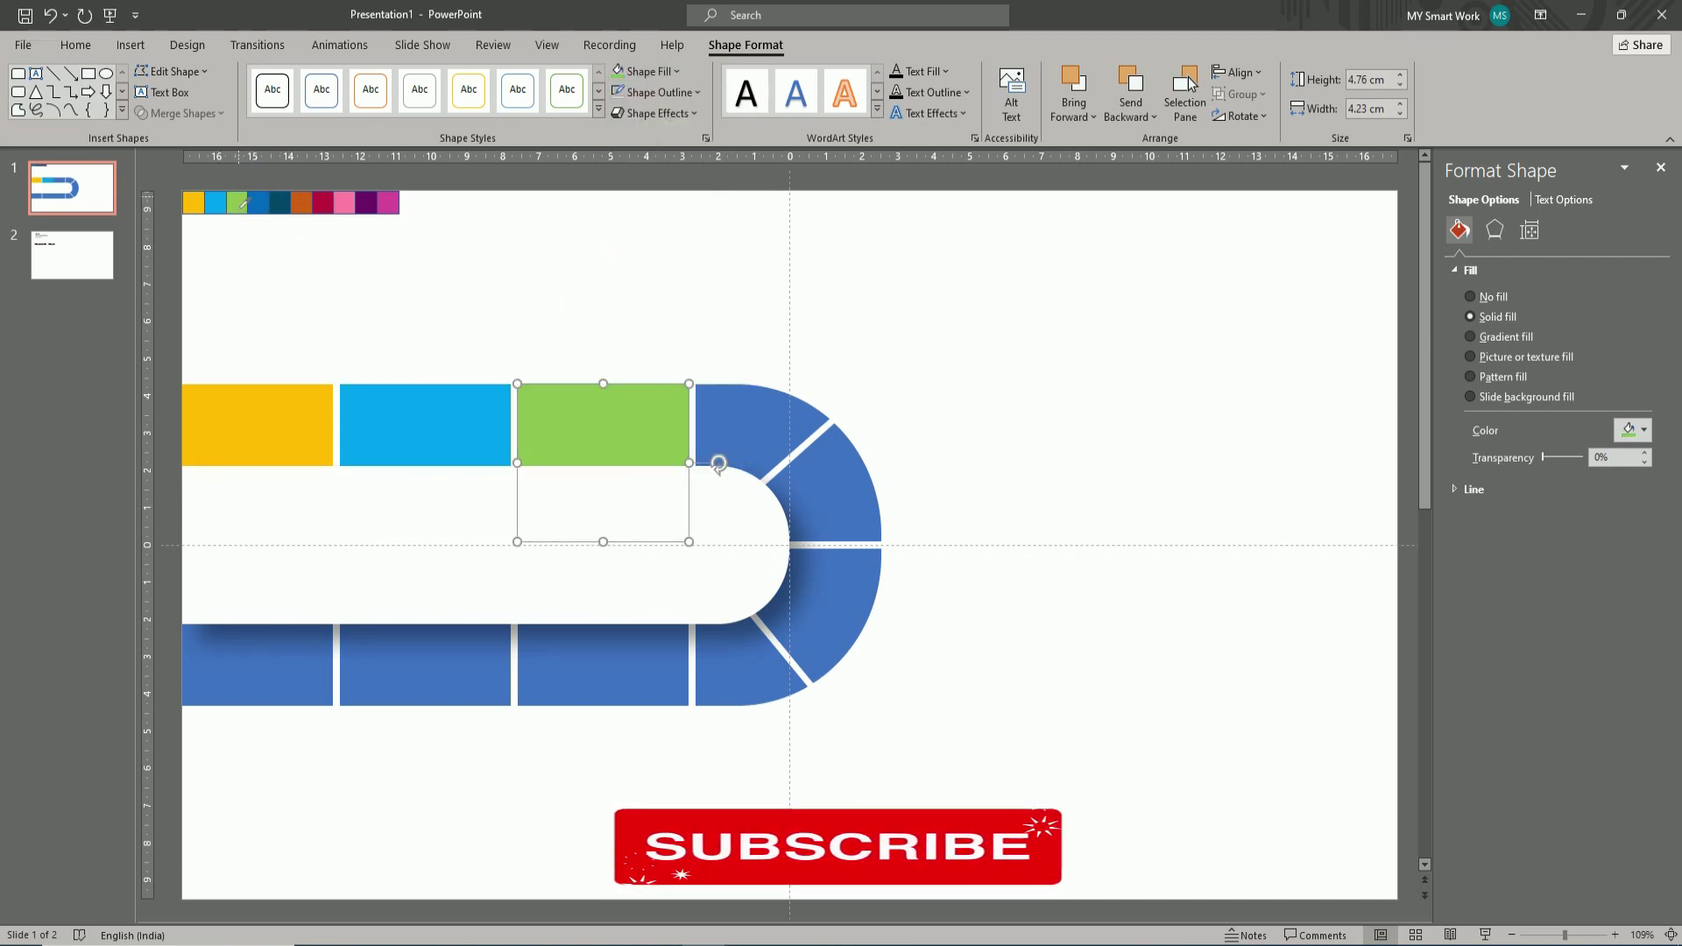
- Fill the four arc segments with the blue, dark teal, orange and crimson swatches
click(727, 412)
click(648, 71)
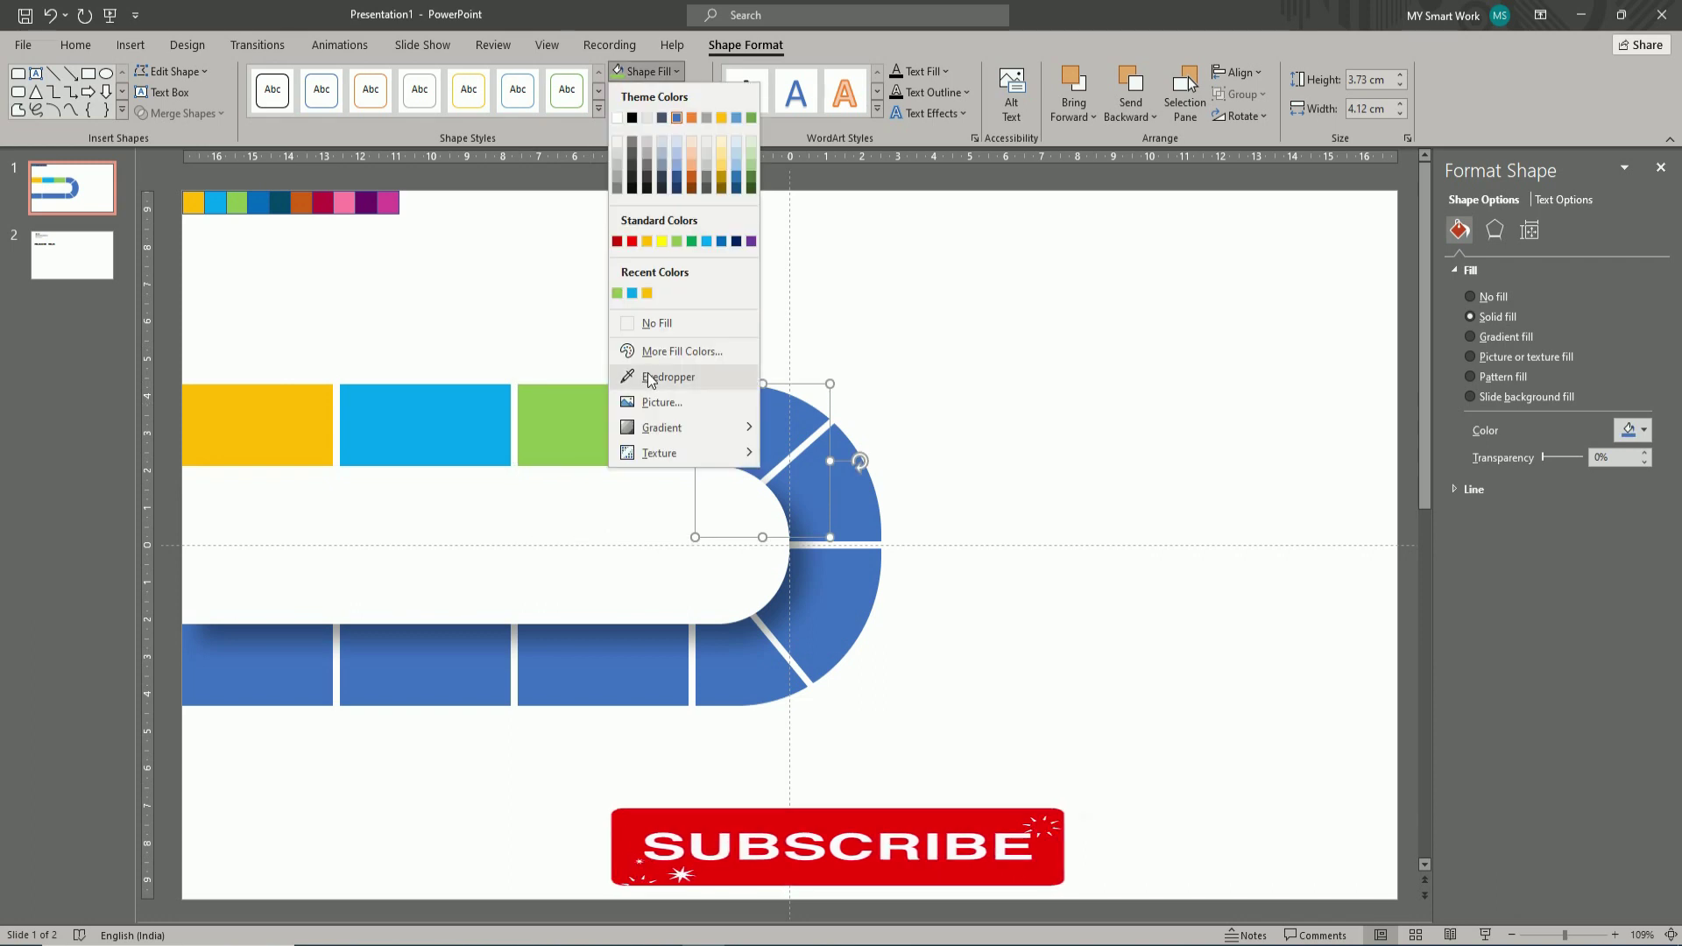
click(666, 371)
click(269, 207)
click(849, 497)
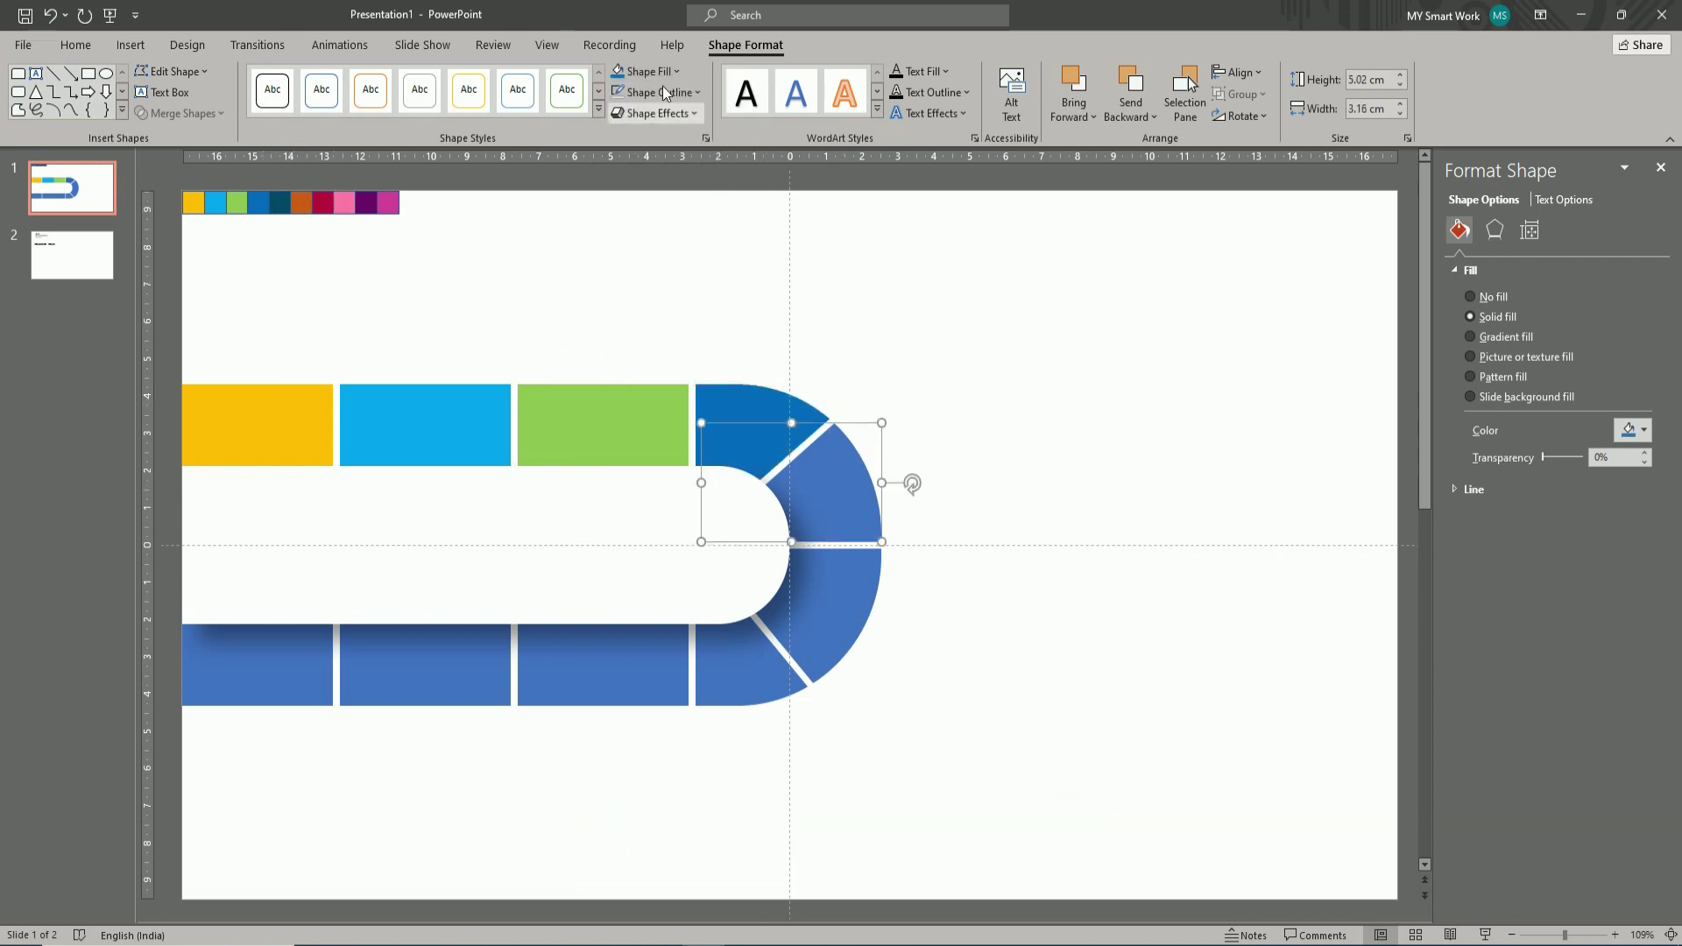
click(648, 71)
click(657, 377)
click(281, 202)
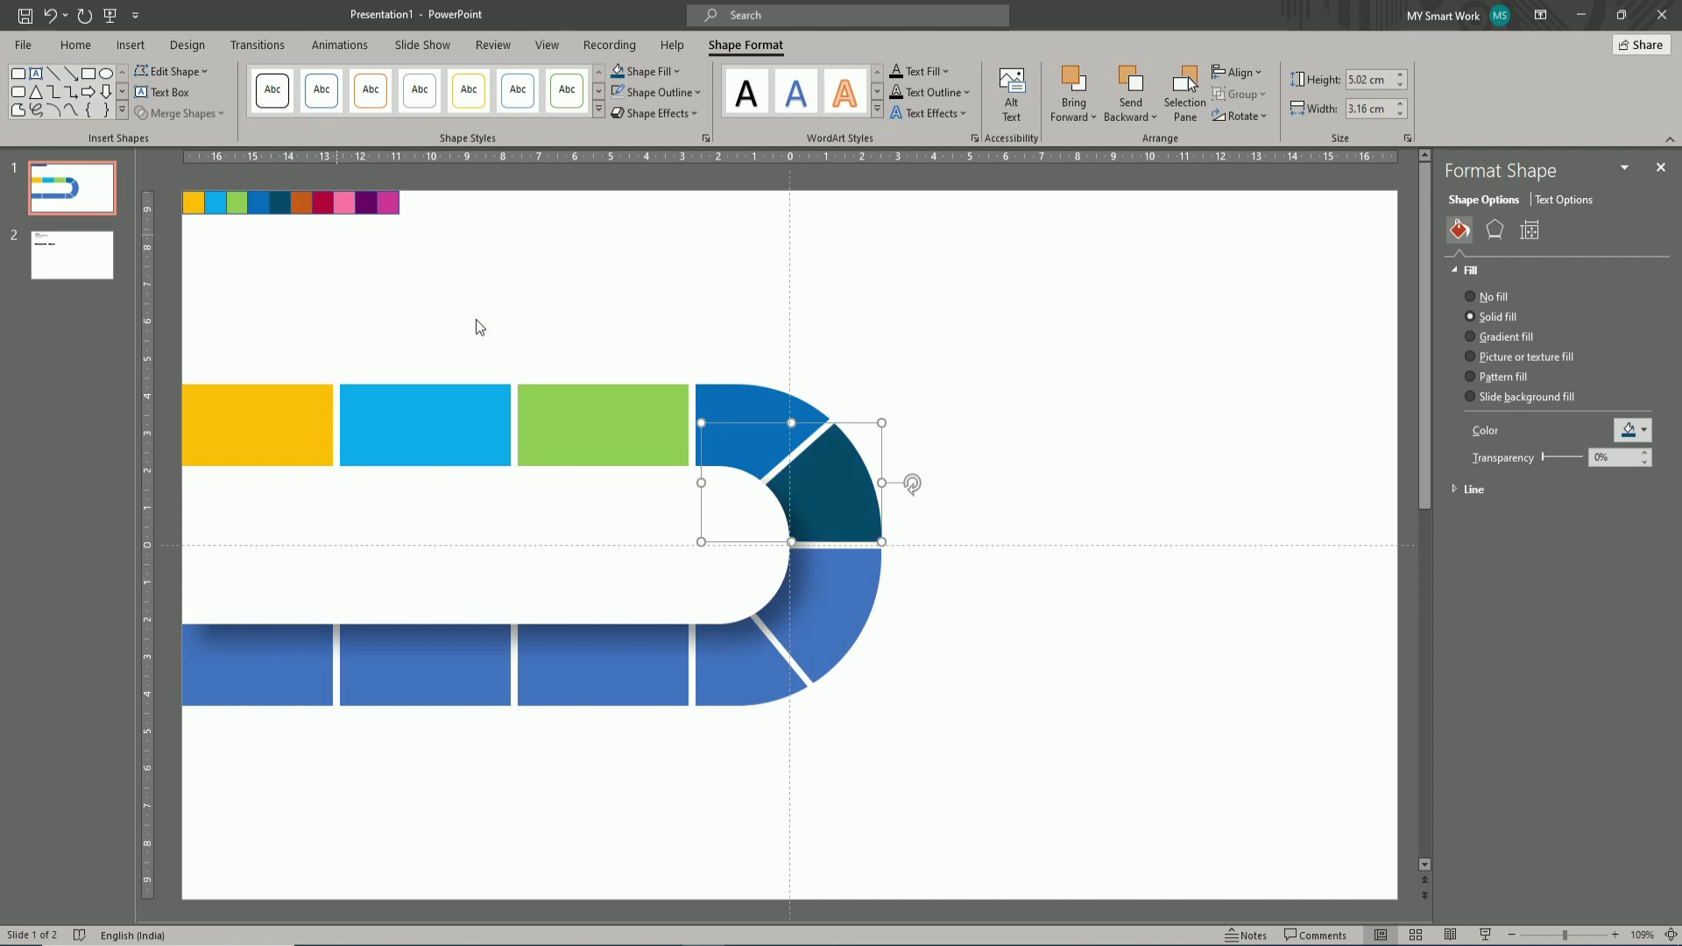
click(841, 604)
click(648, 71)
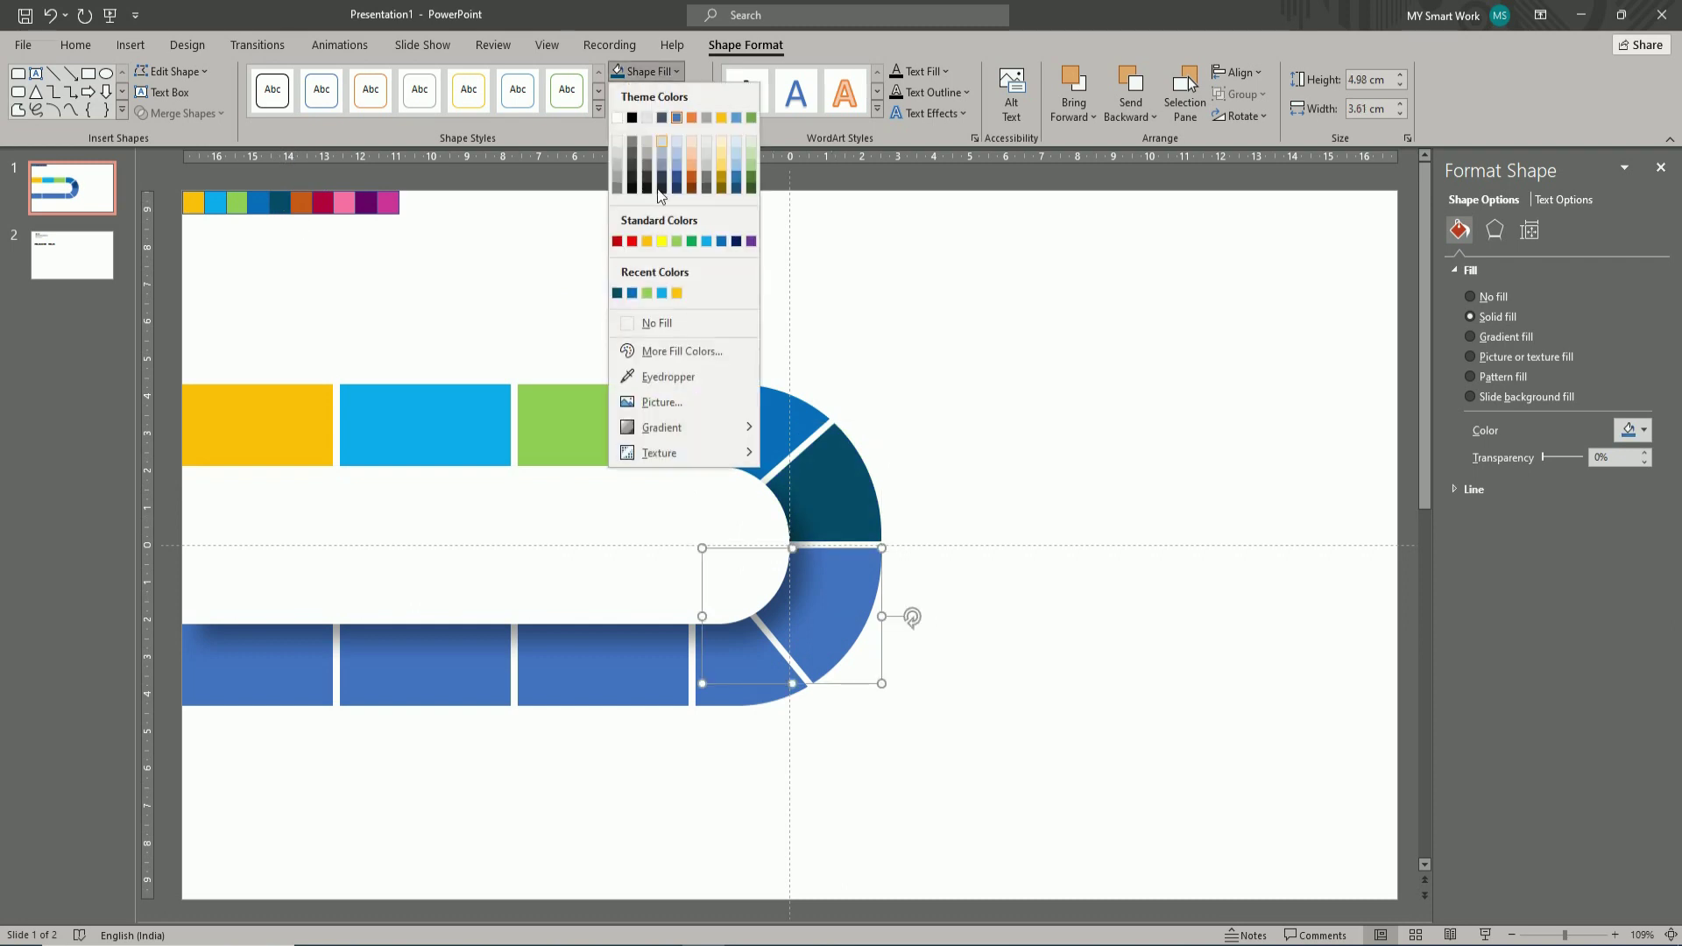
click(662, 374)
click(303, 207)
click(757, 689)
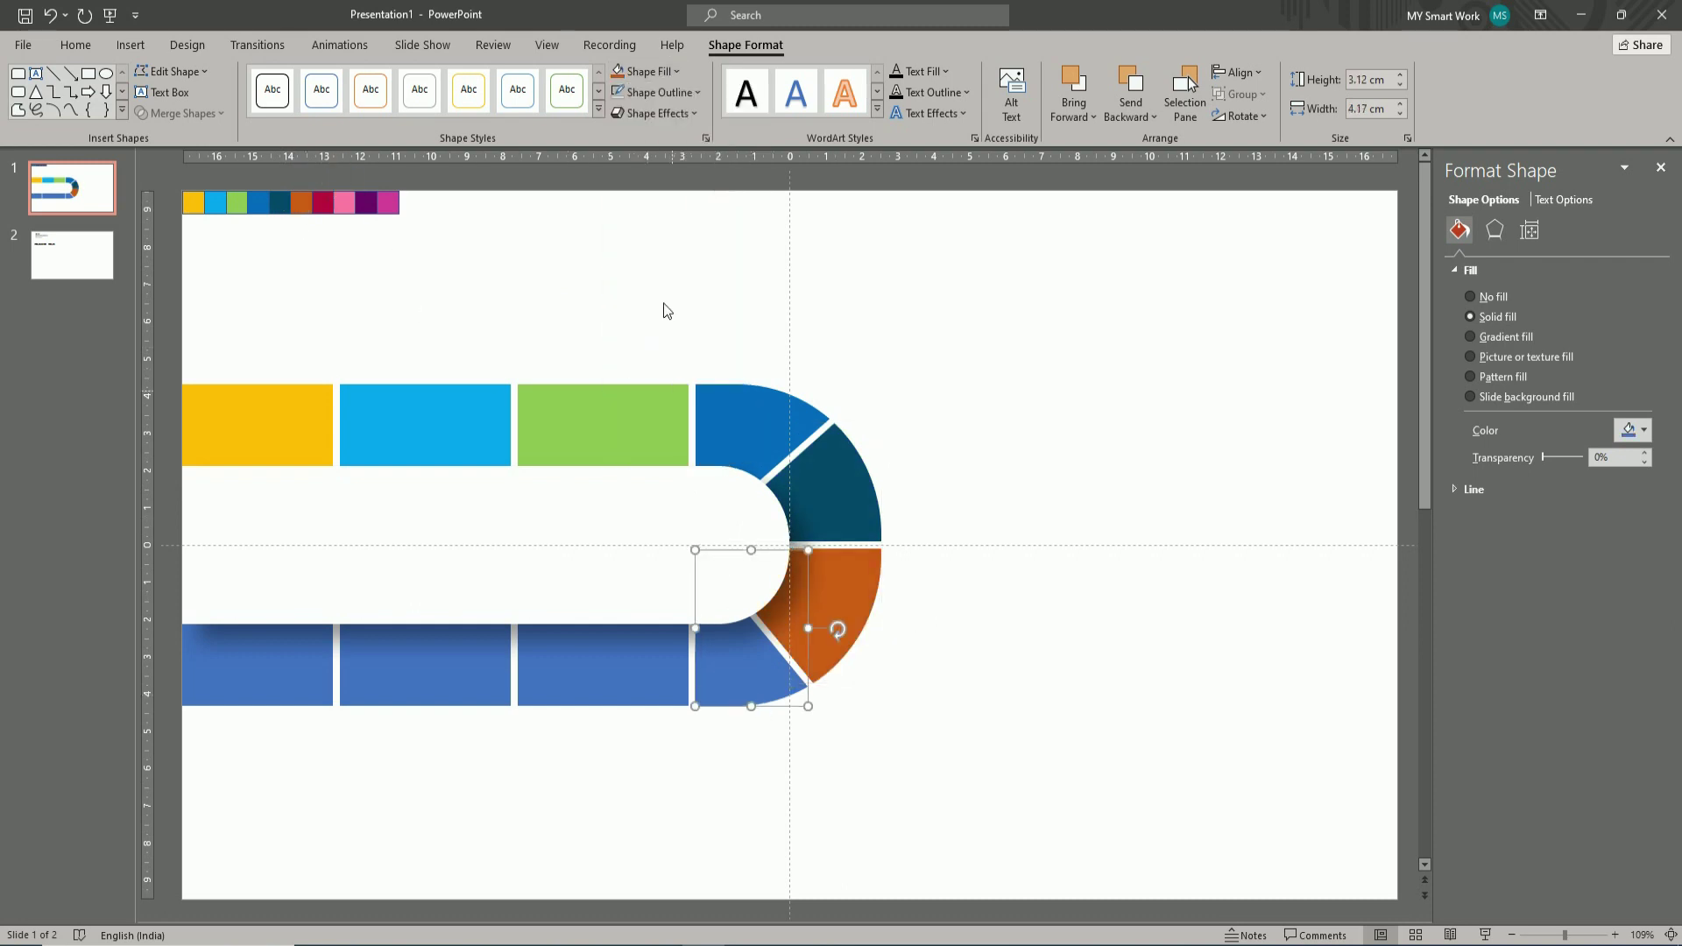
click(648, 71)
click(662, 375)
click(323, 207)
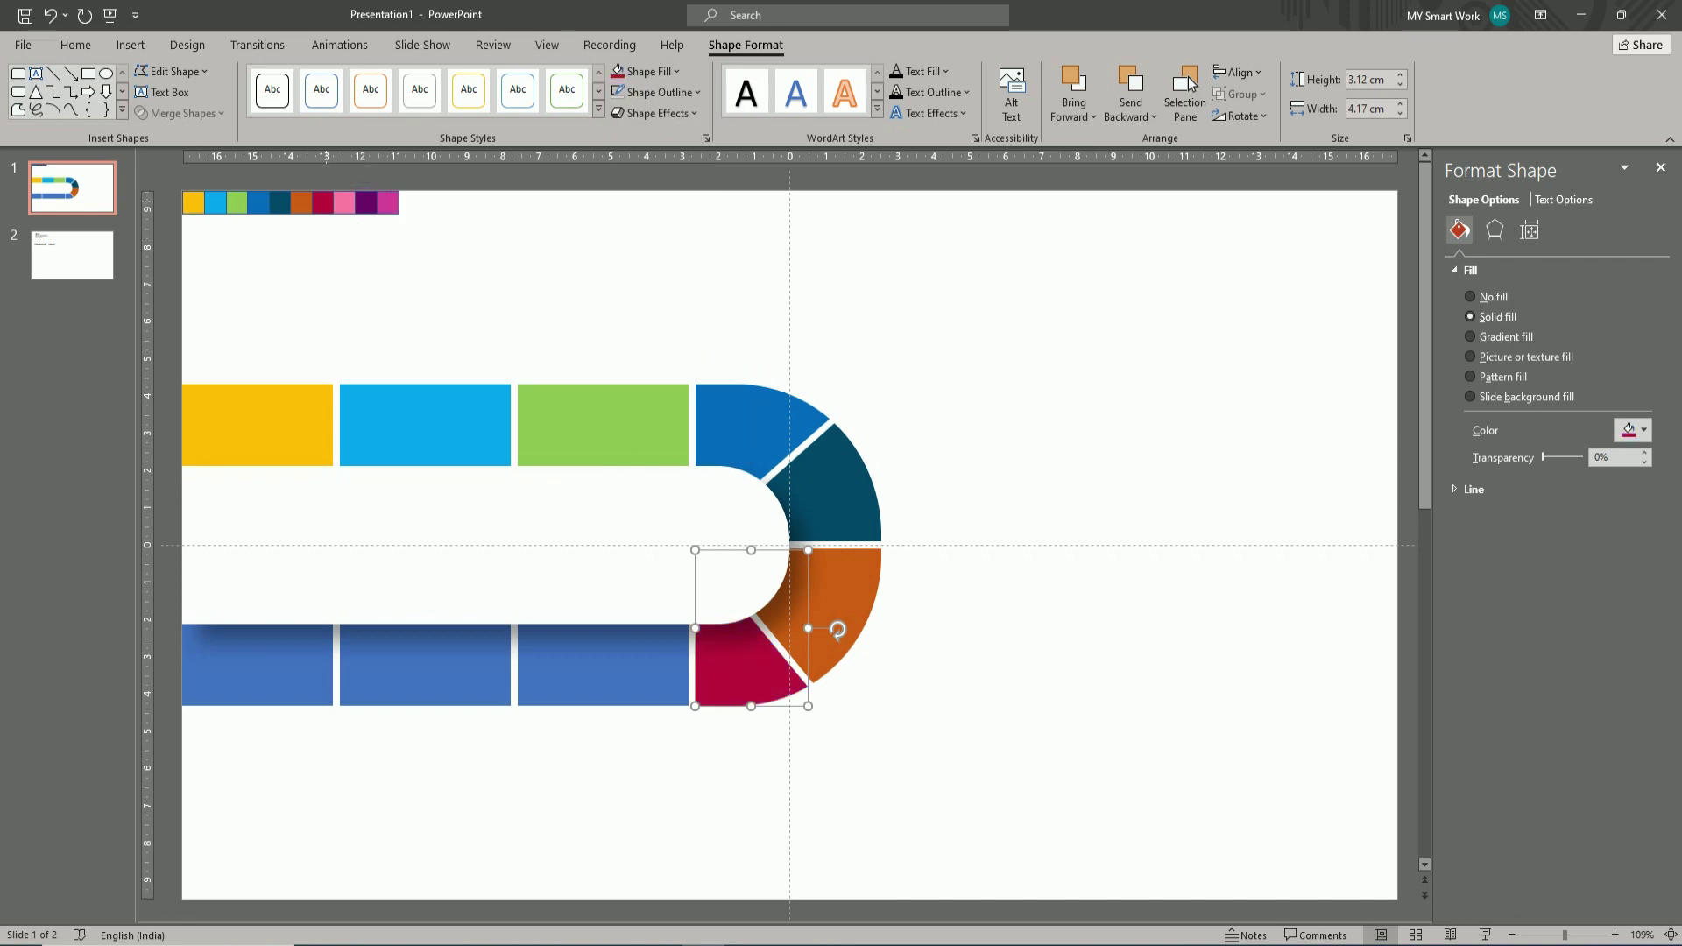
- Fill the right, middle and left bottom tiles with pink, purple and magenta swatches
click(623, 659)
click(648, 71)
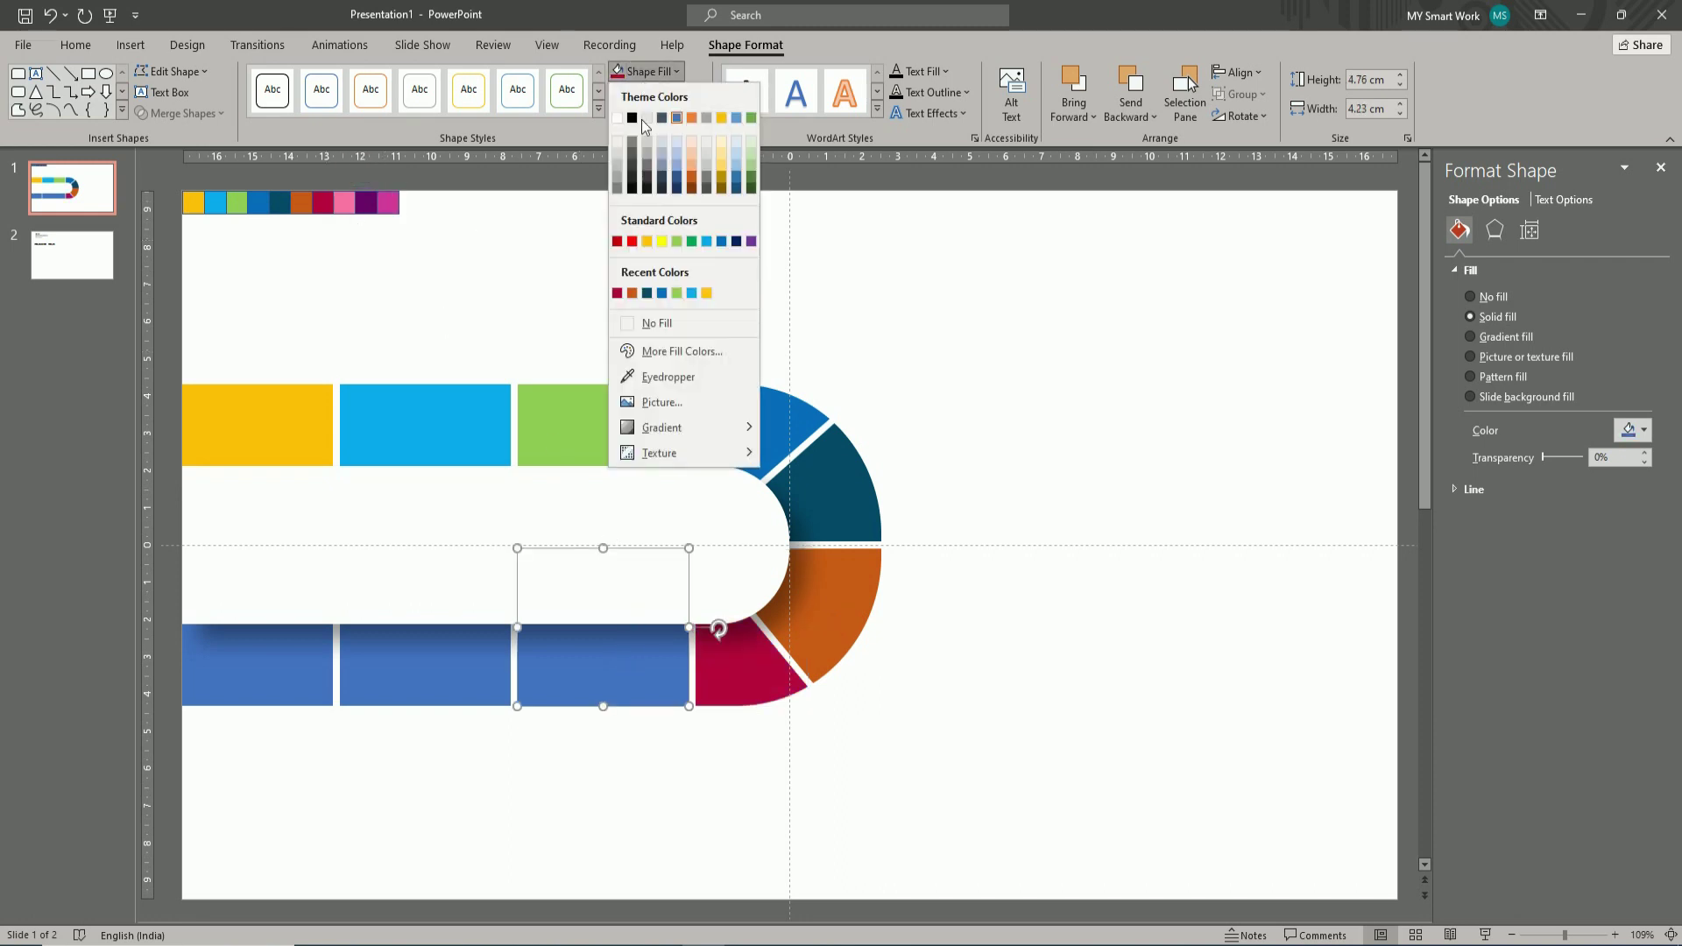
click(662, 375)
click(360, 210)
click(443, 658)
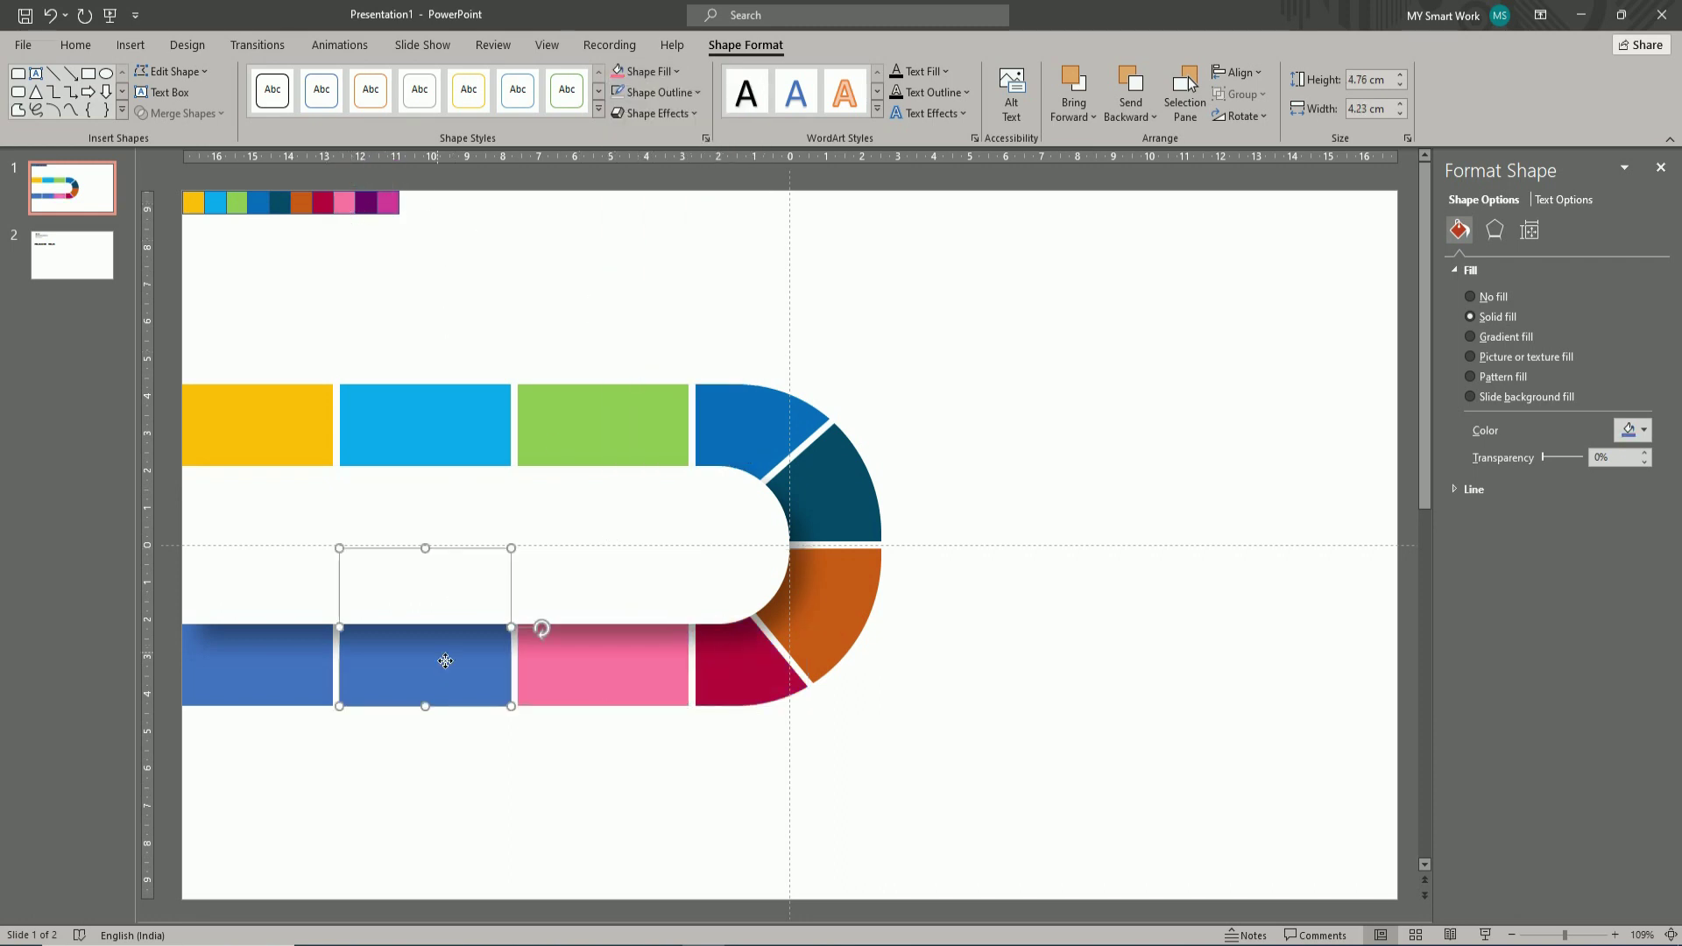
click(648, 71)
click(666, 377)
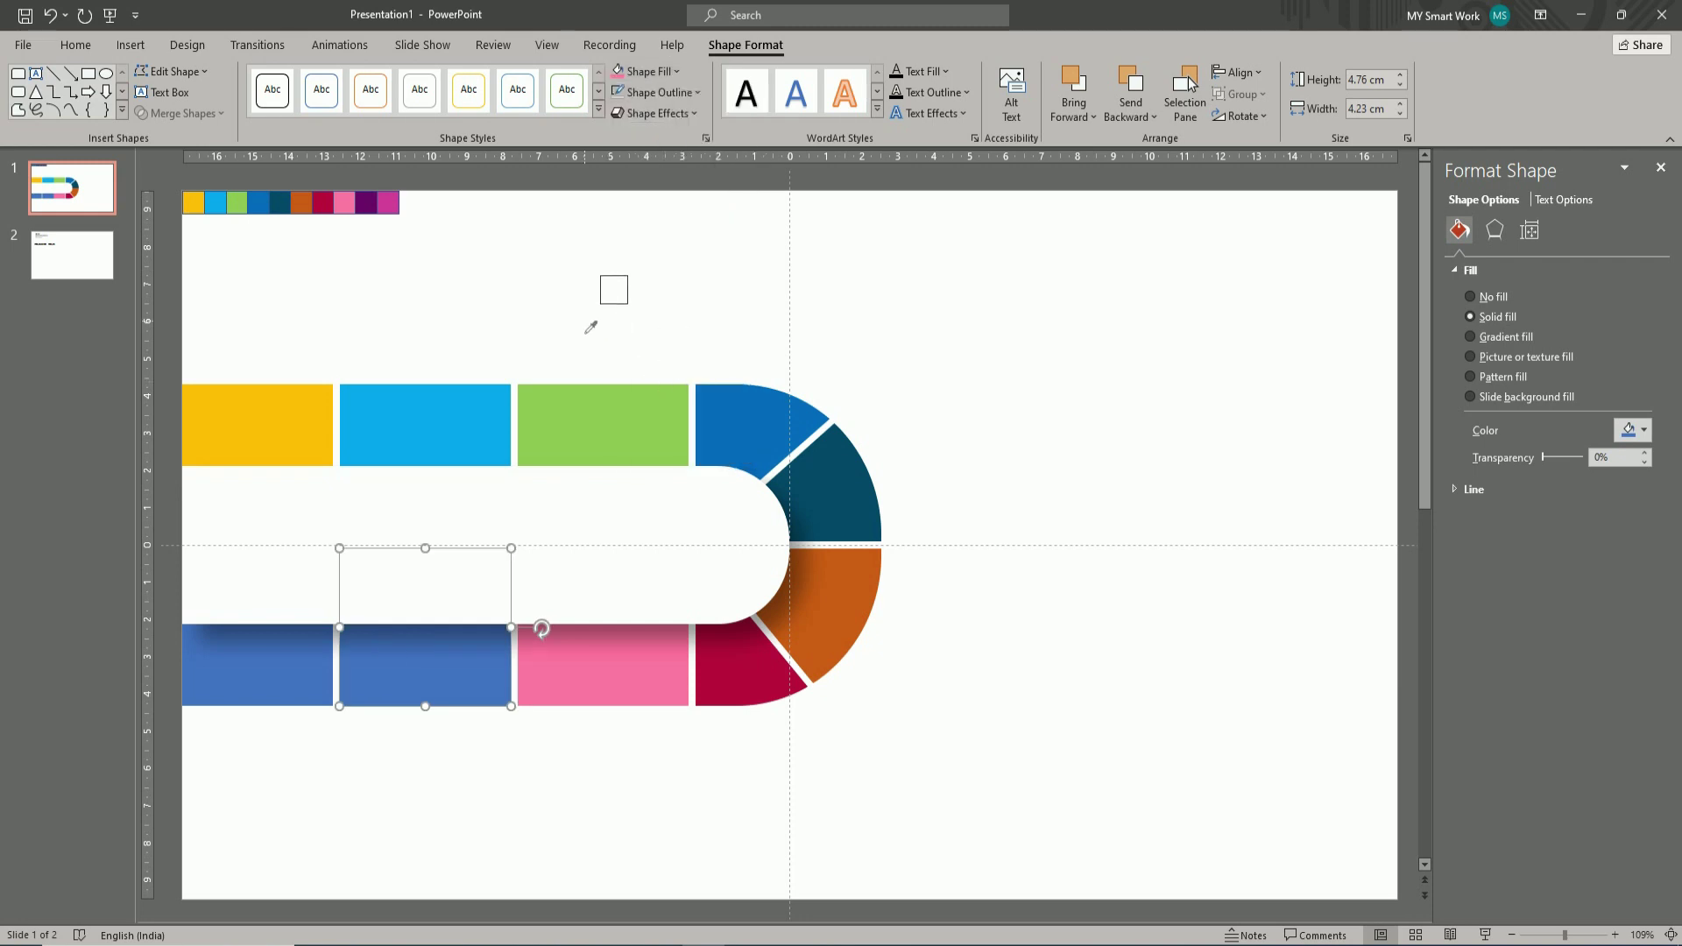
click(372, 208)
click(267, 658)
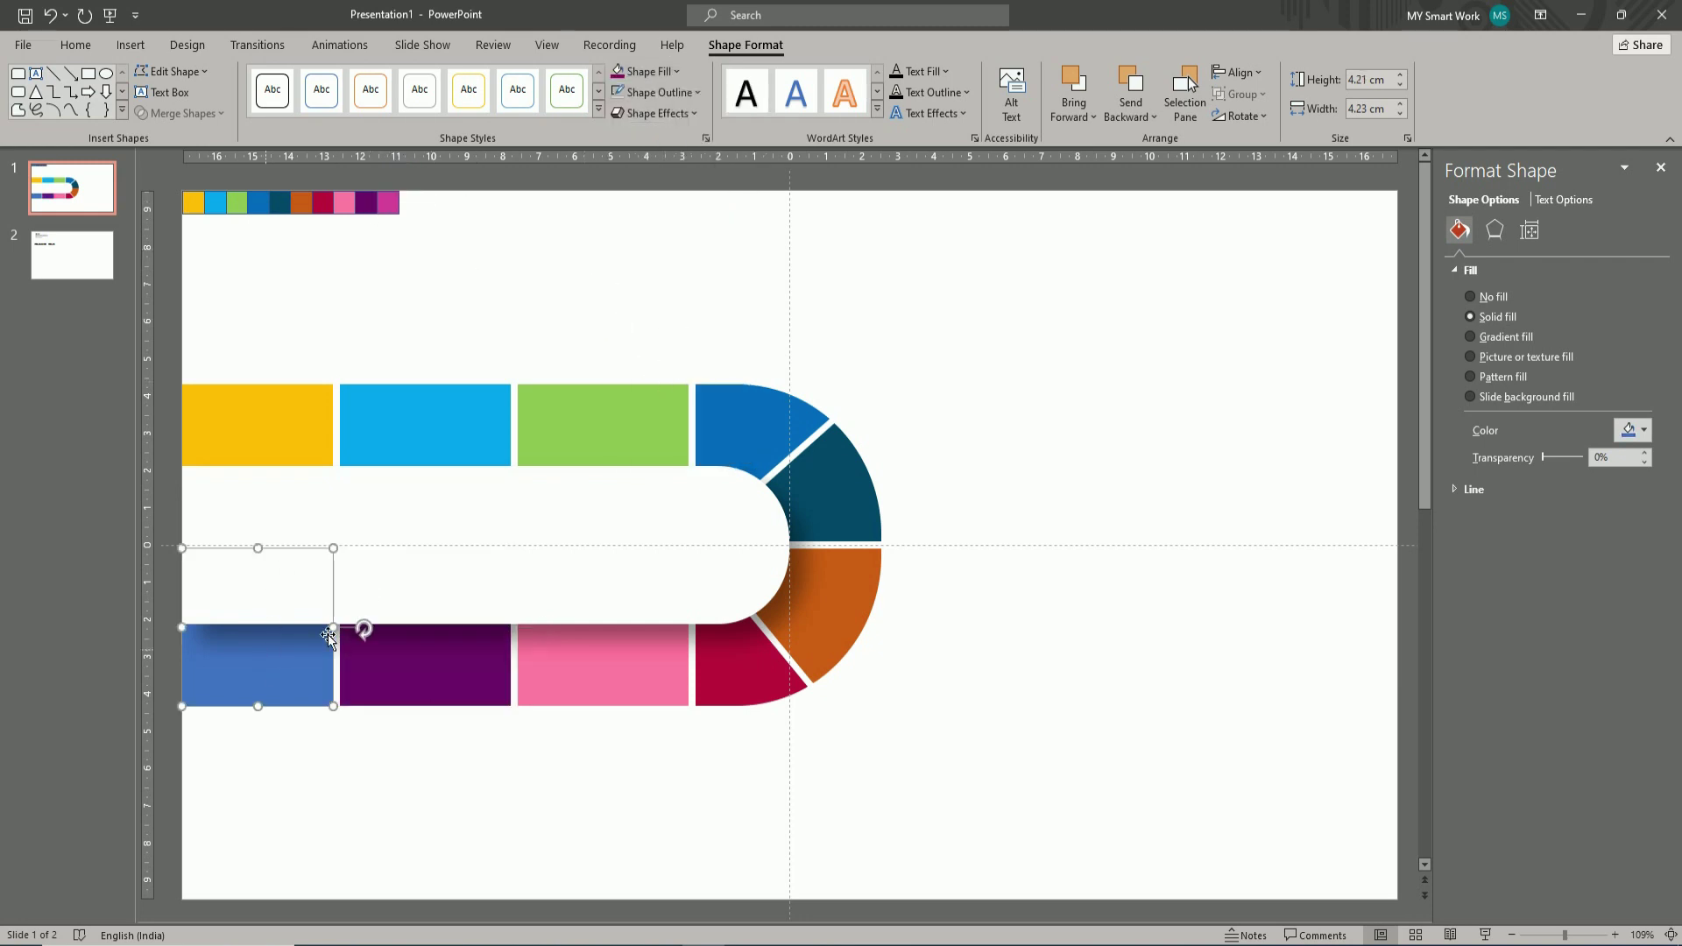
click(648, 71)
click(648, 377)
click(396, 207)
- Deselect everything and bring up the stock Icons library from the Insert tab
click(586, 316)
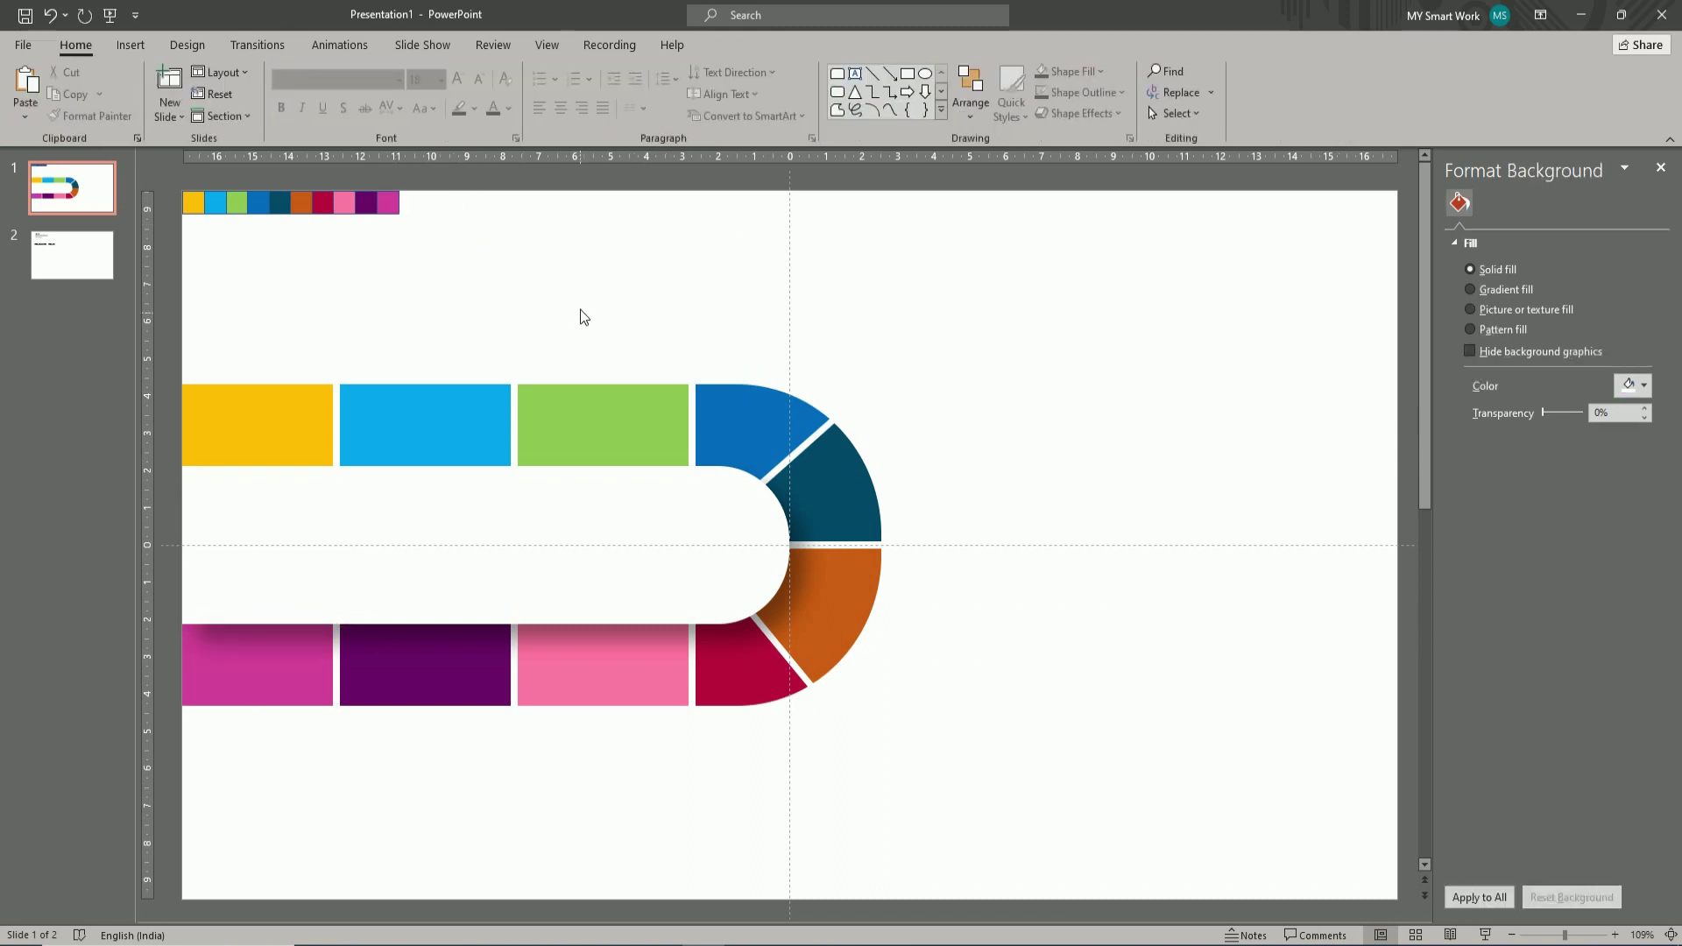
click(132, 45)
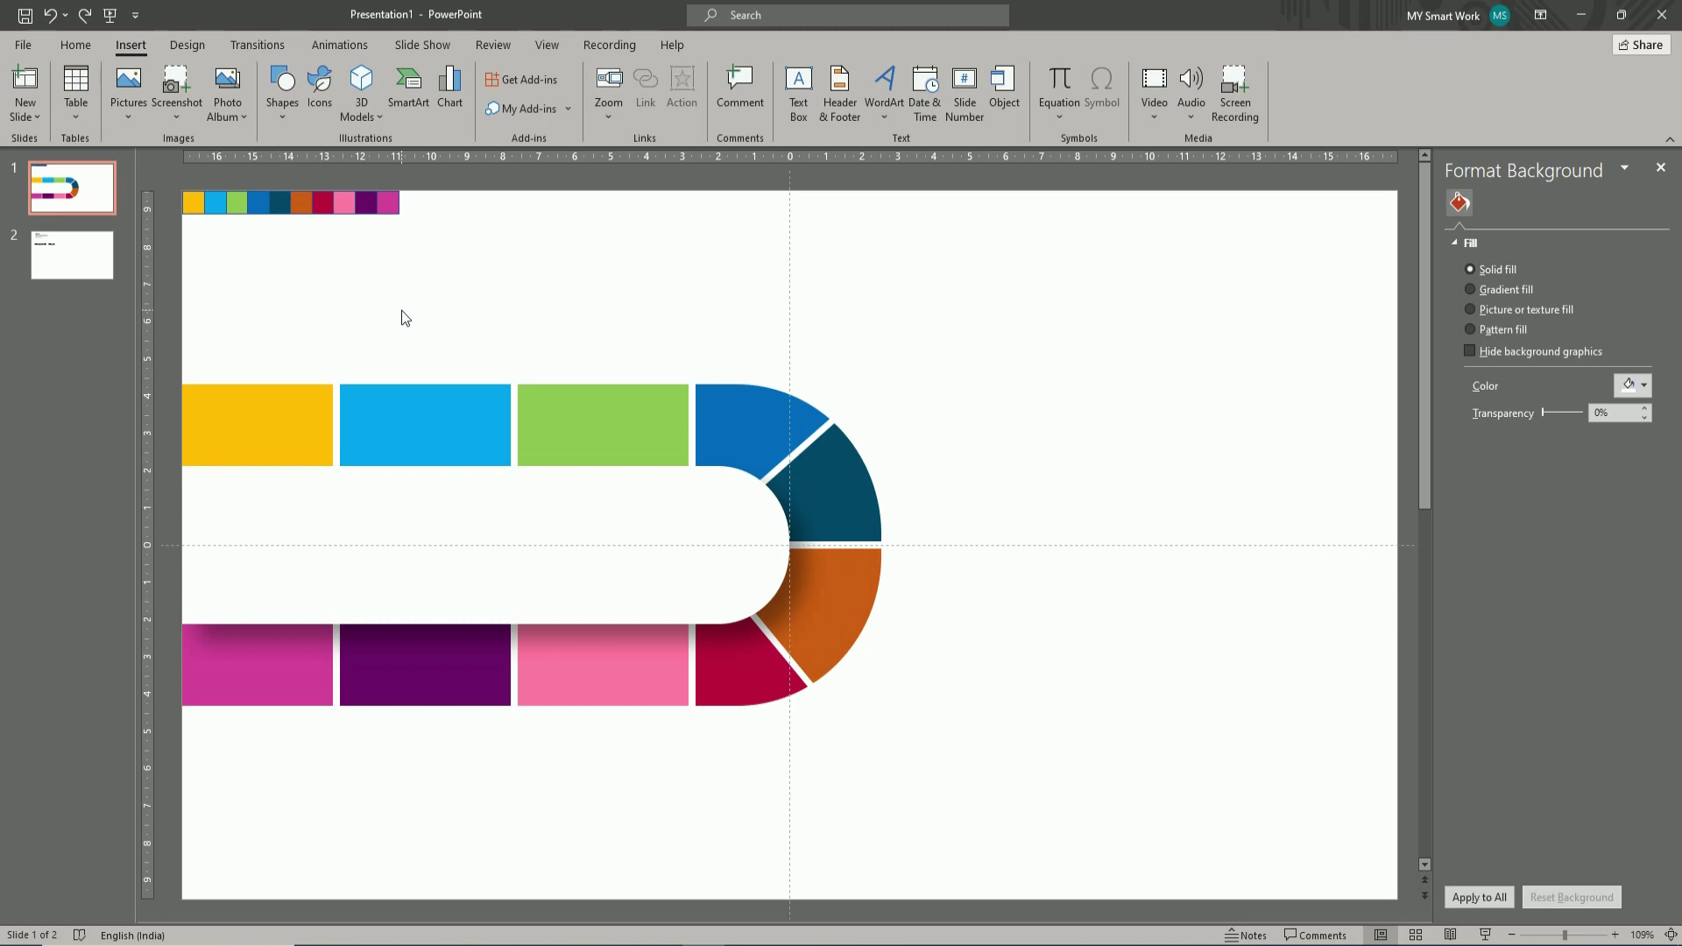
click(321, 92)
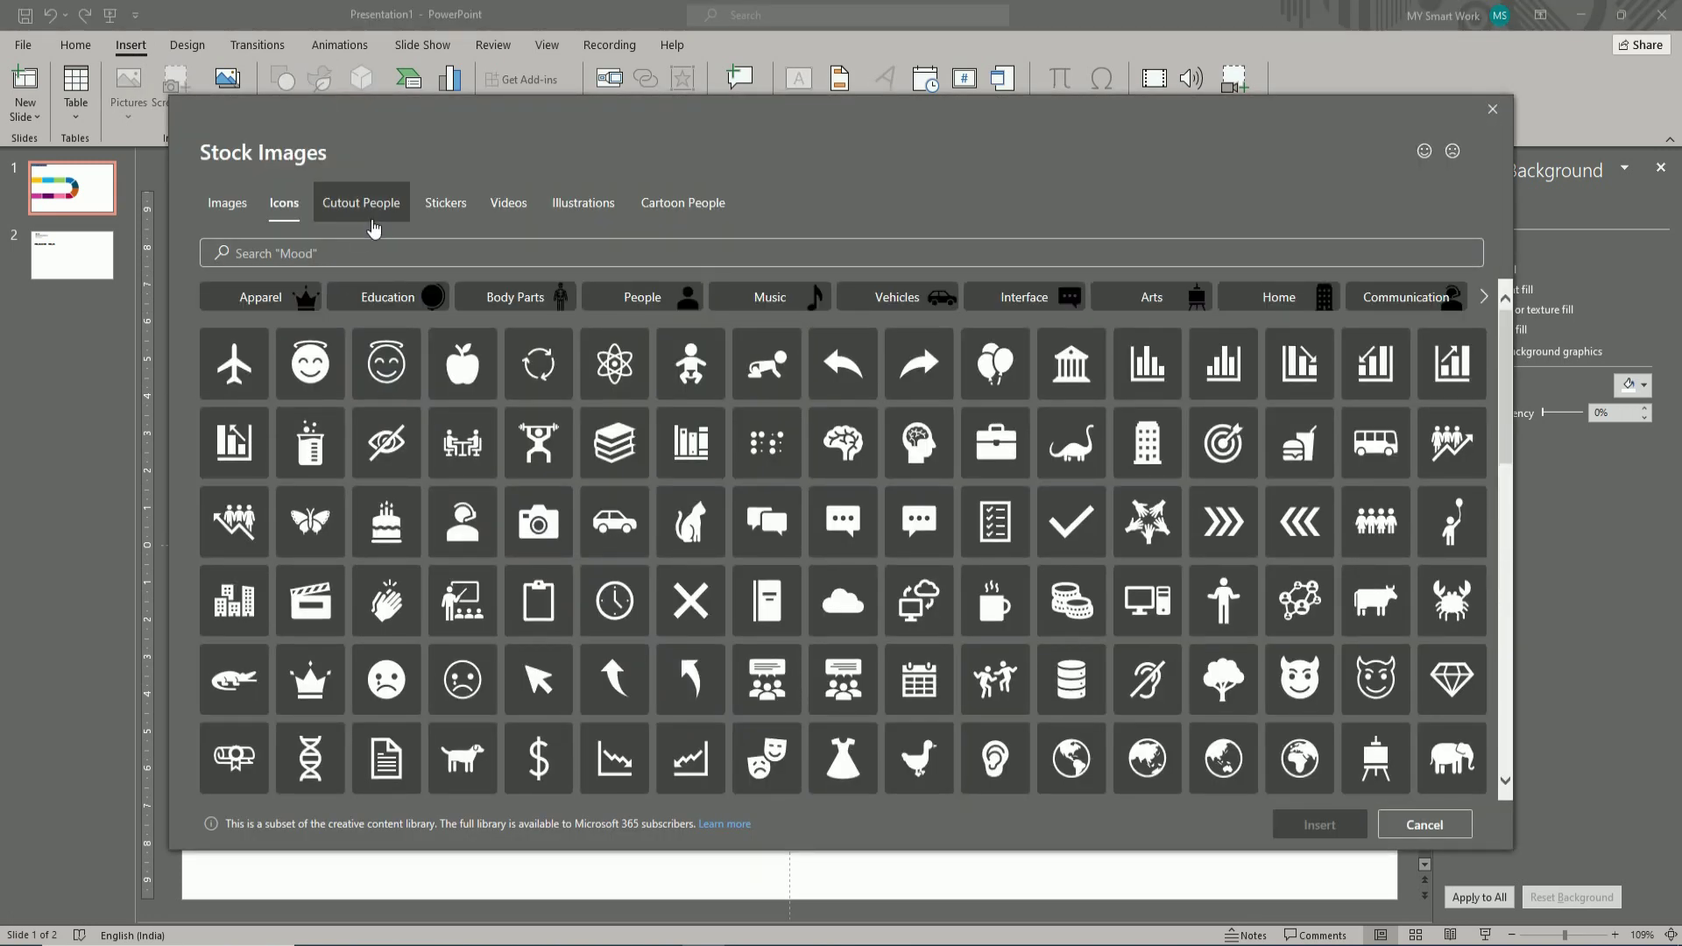
- Search icons for 'Business', tick paperclip, briefcase, network, ID-card and people icons, and insert all ten
click(365, 260)
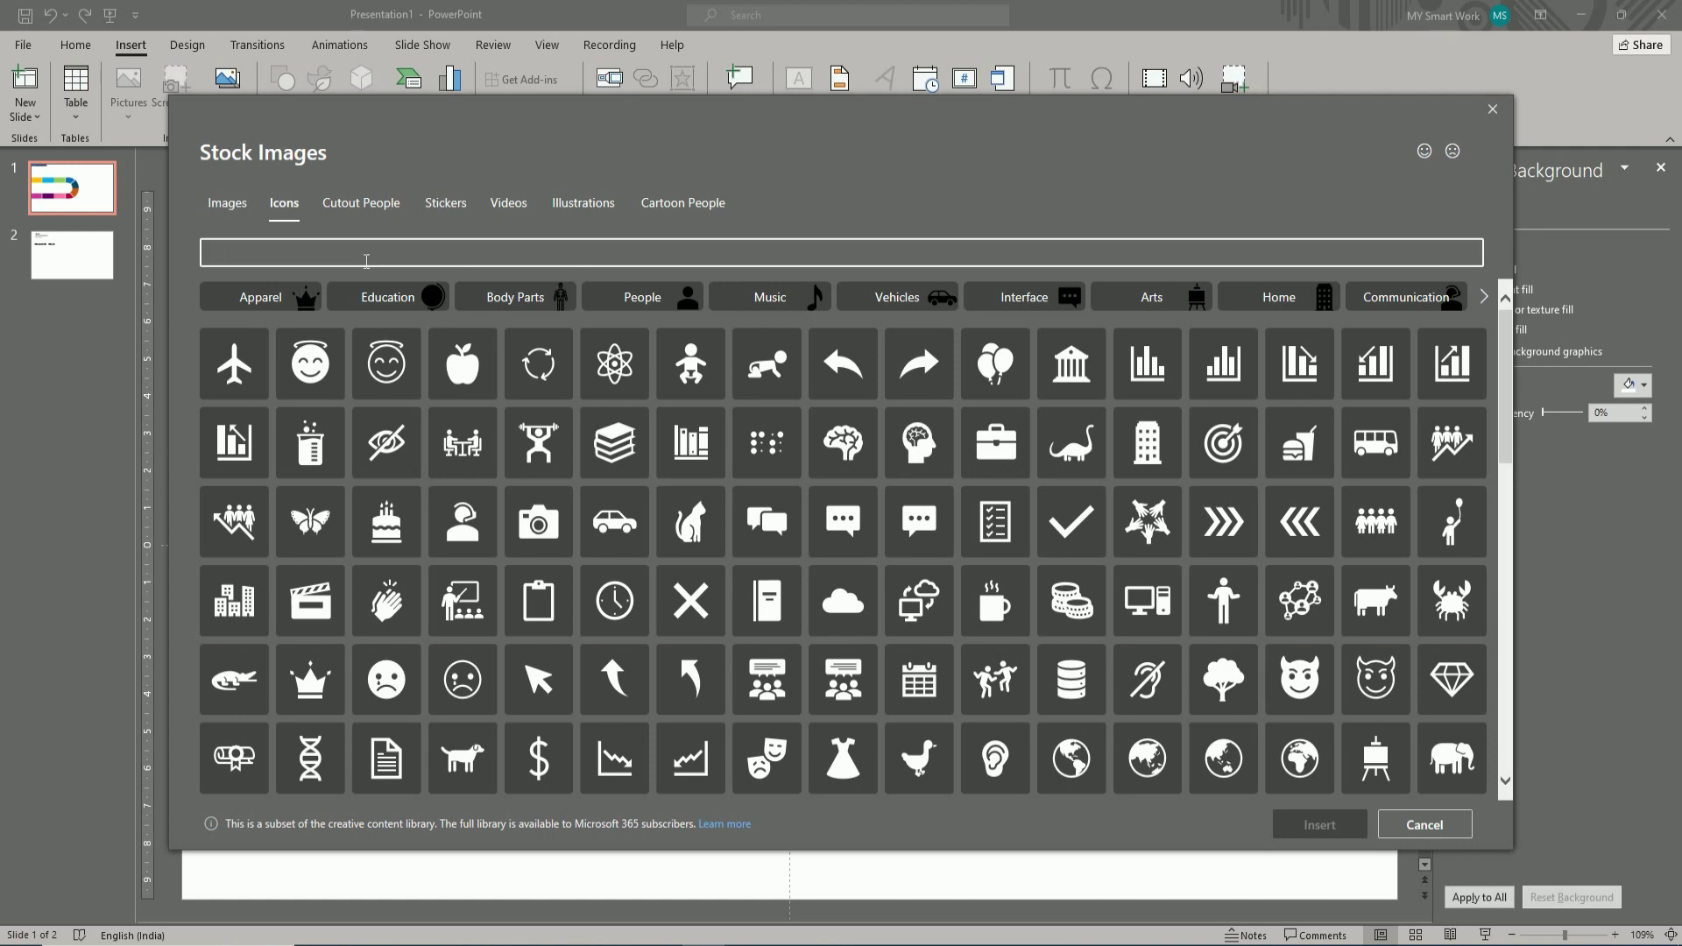
text(Business)
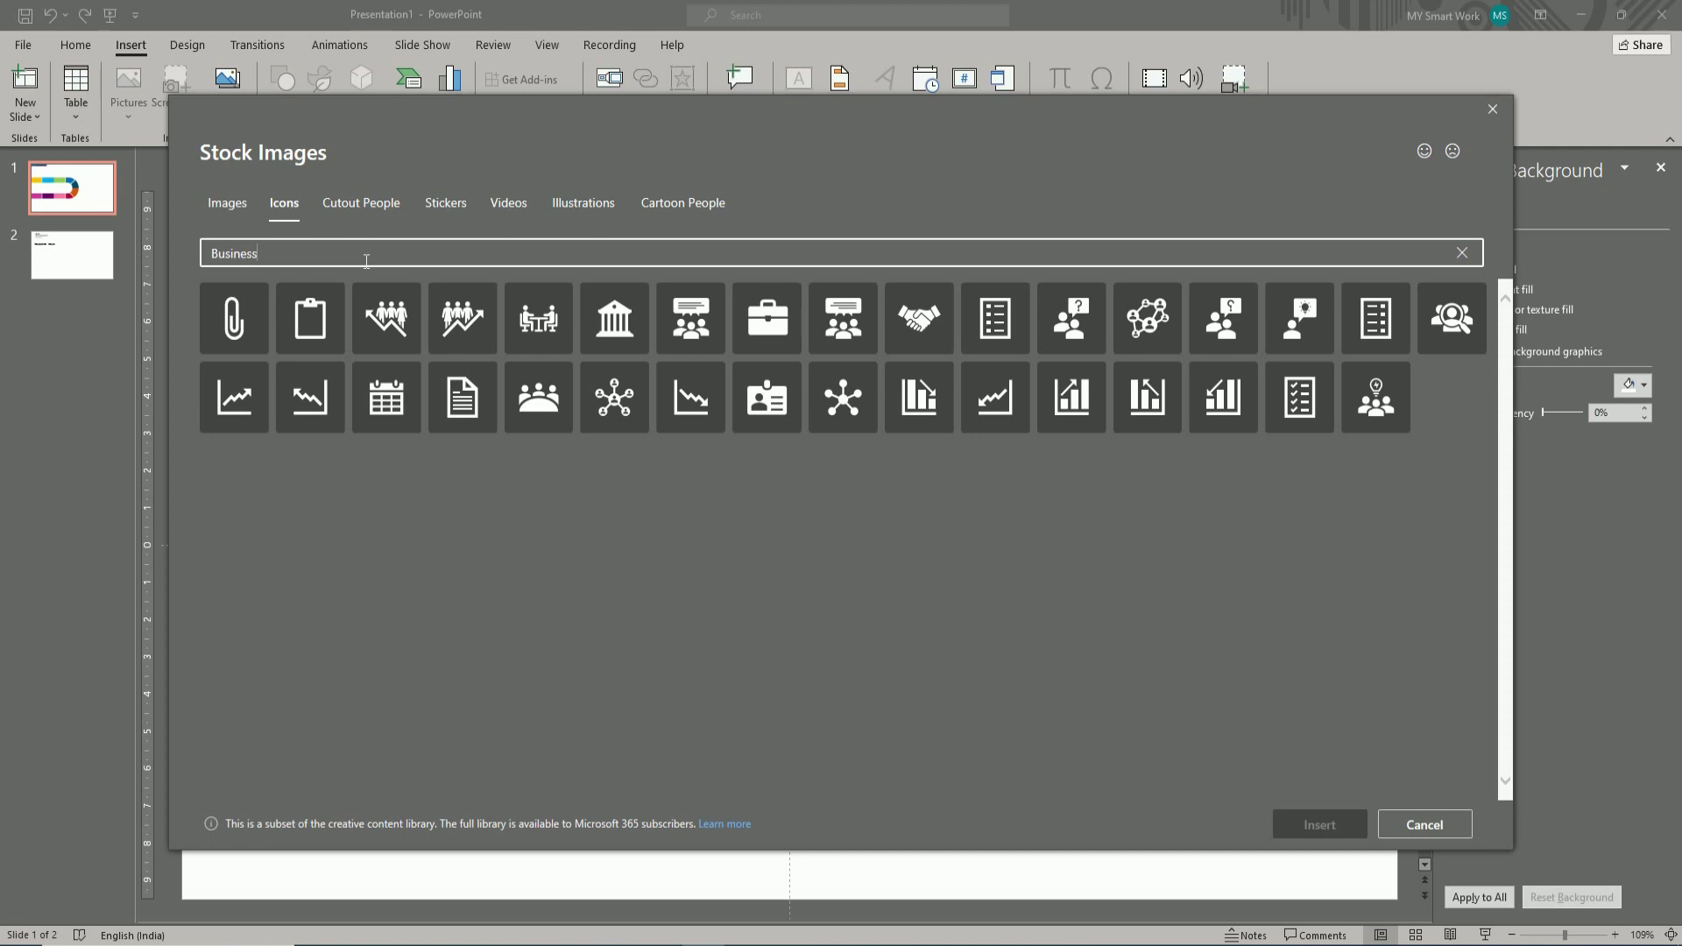
click(246, 316)
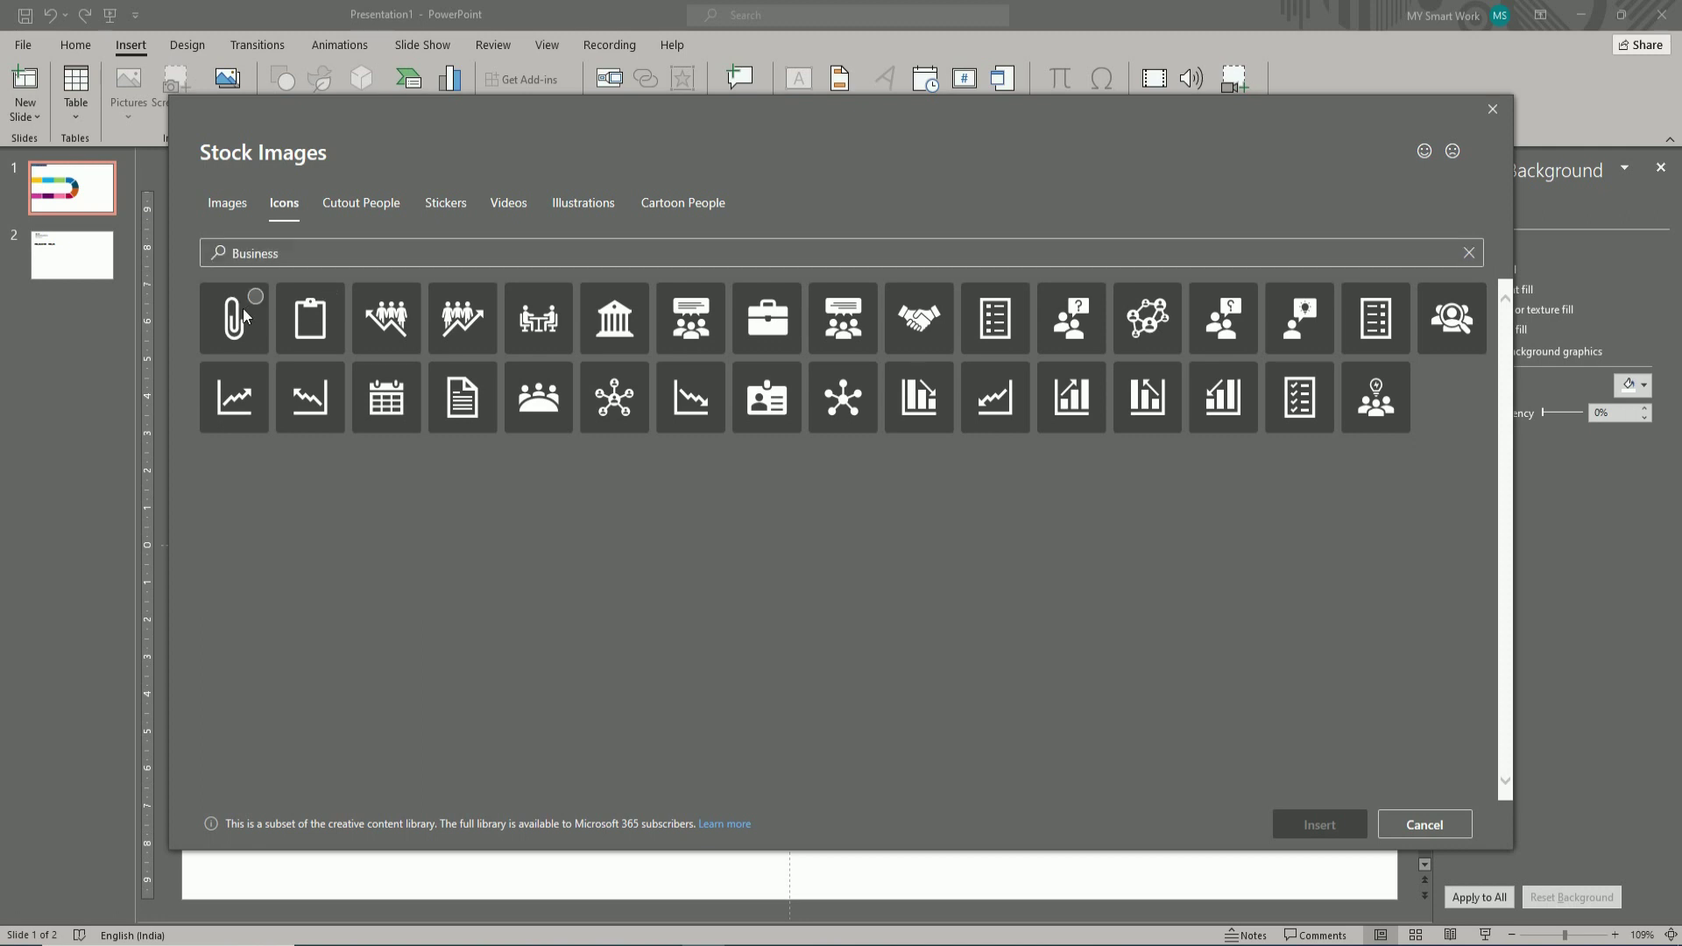
click(459, 324)
click(692, 320)
click(776, 317)
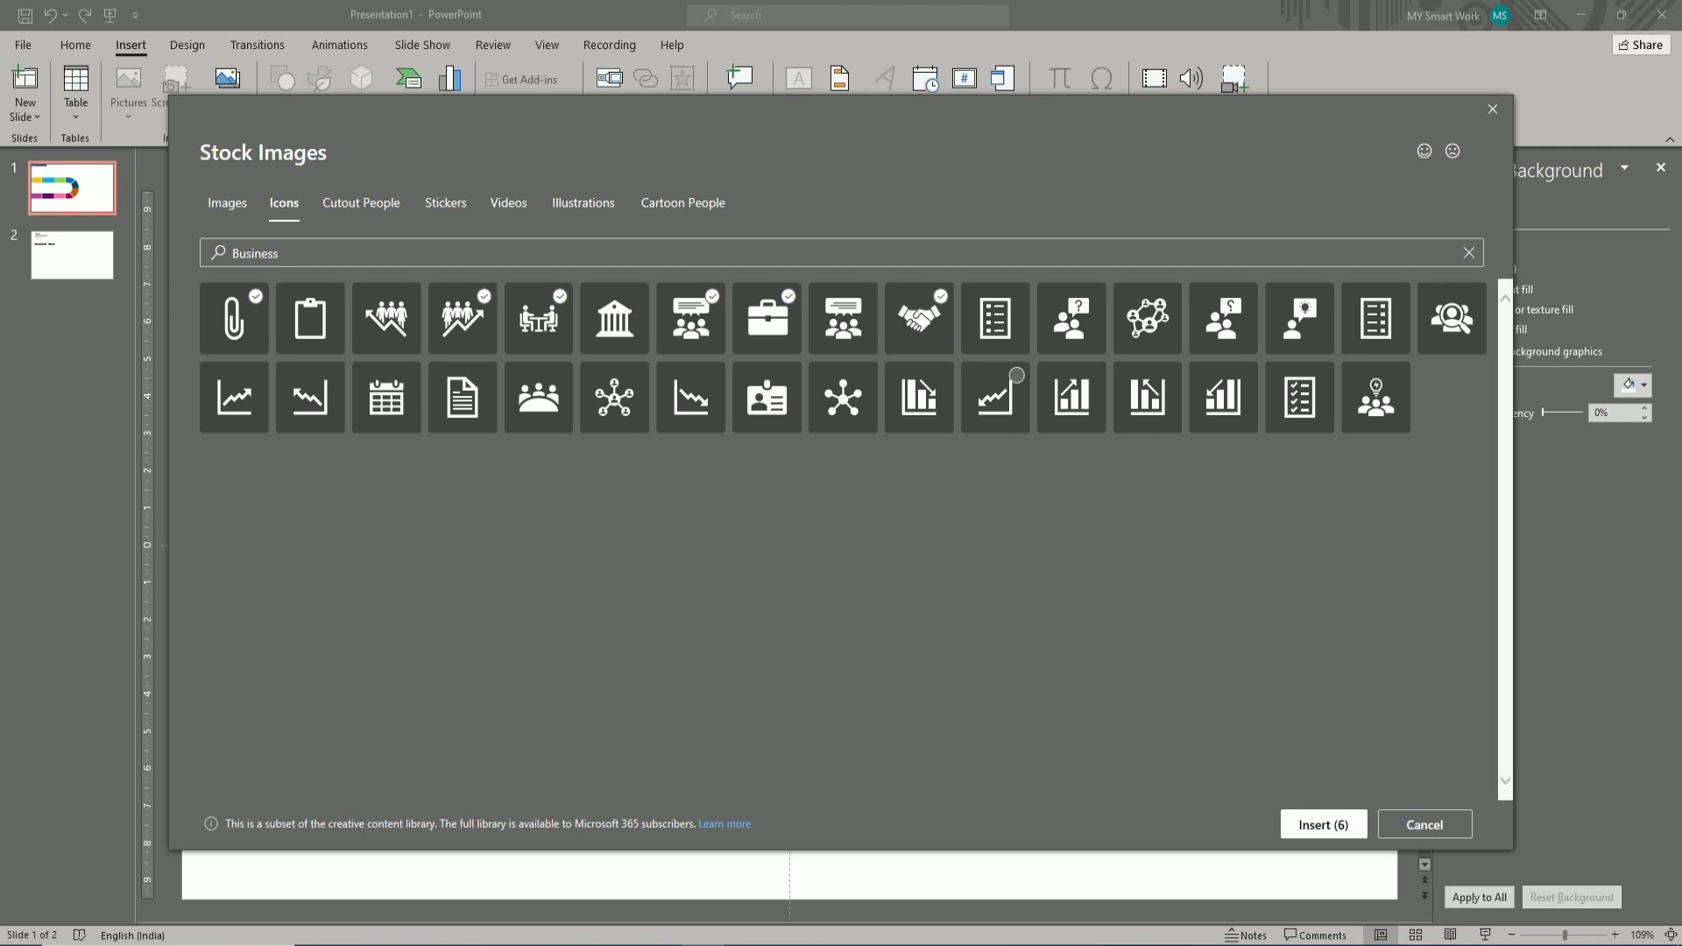
click(862, 412)
click(782, 412)
click(557, 408)
click(1299, 823)
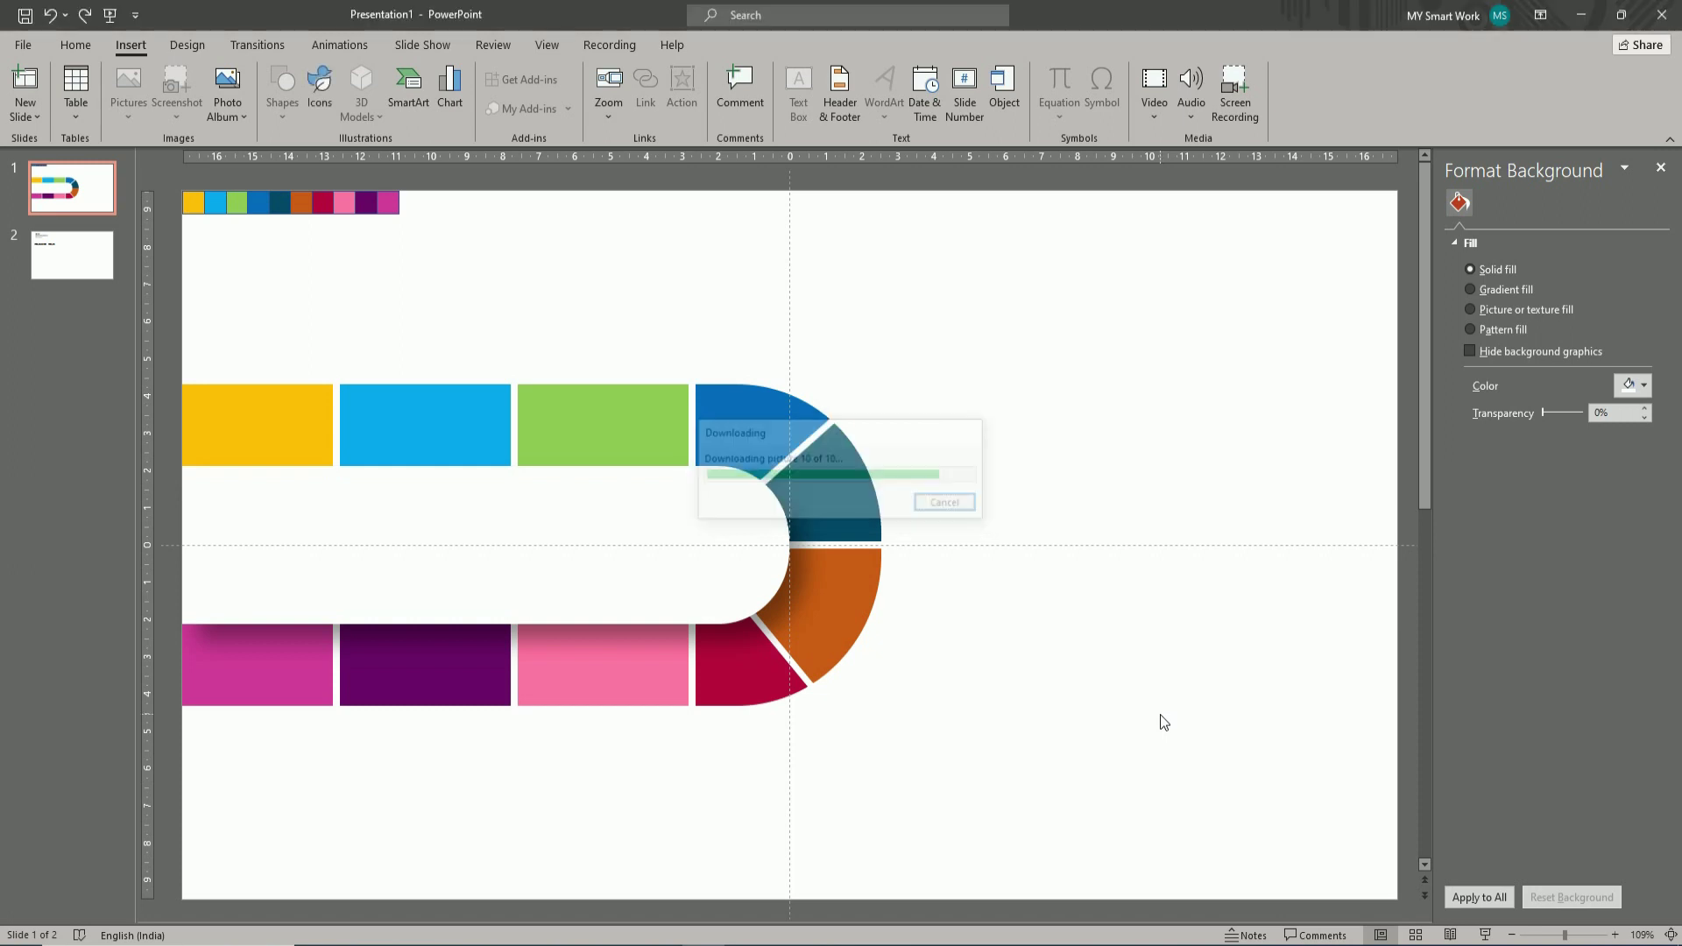
- Shrink the icons and place them on the purple, pink and magenta bottom tiles
click(1093, 113)
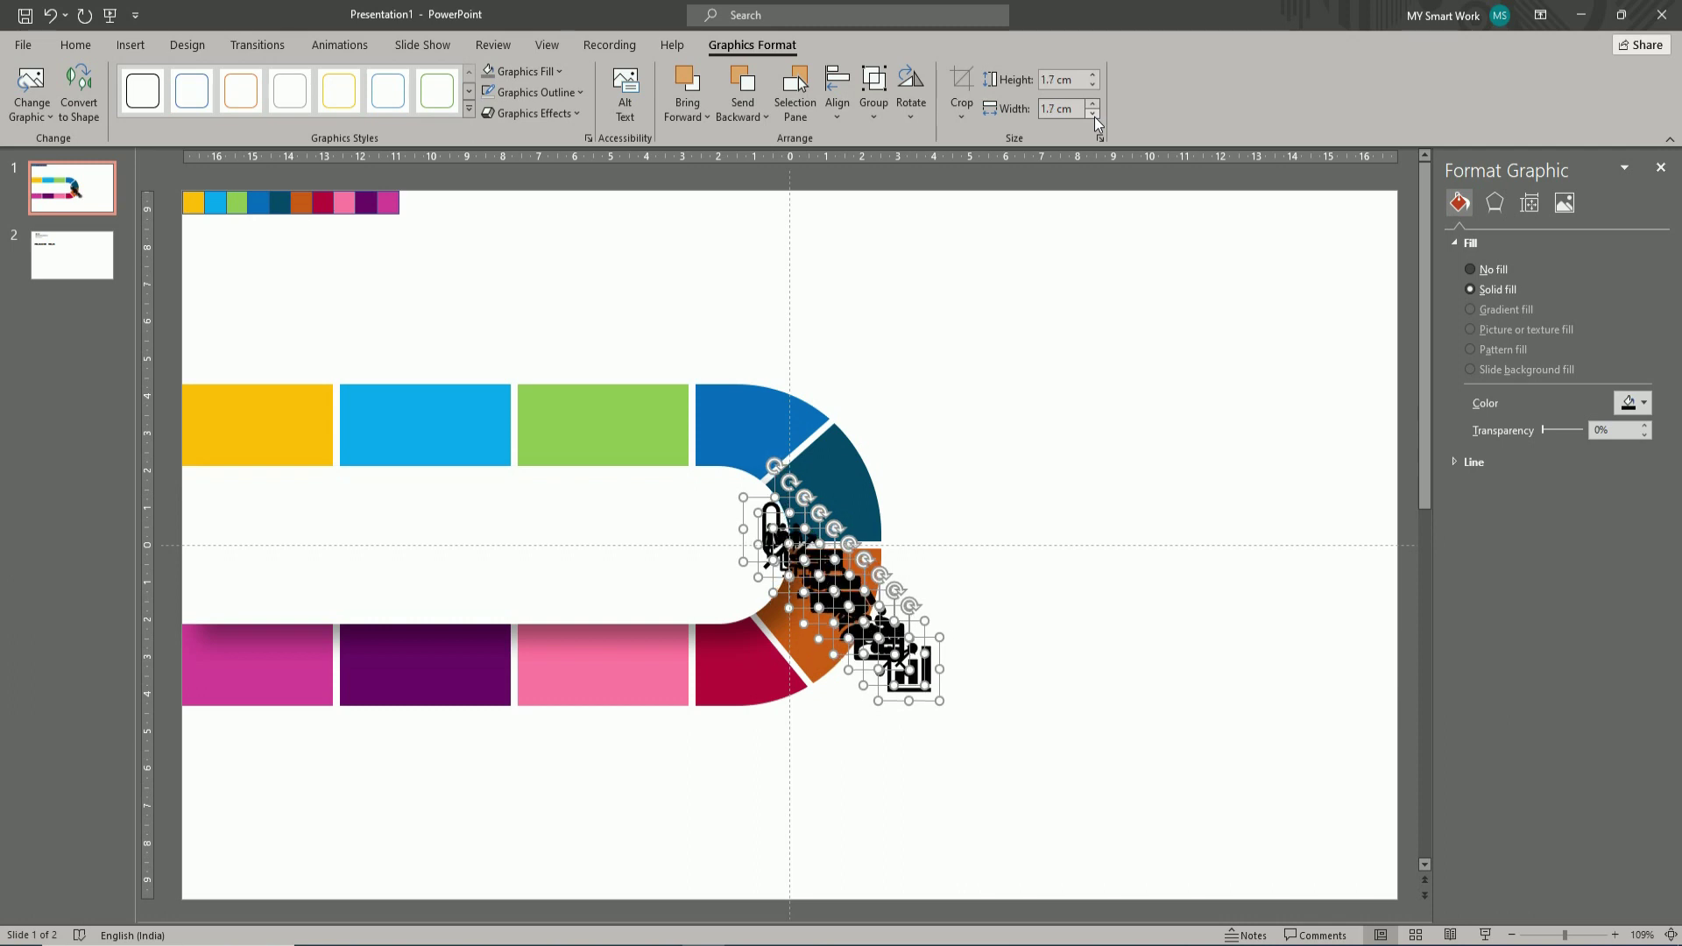
click(1090, 360)
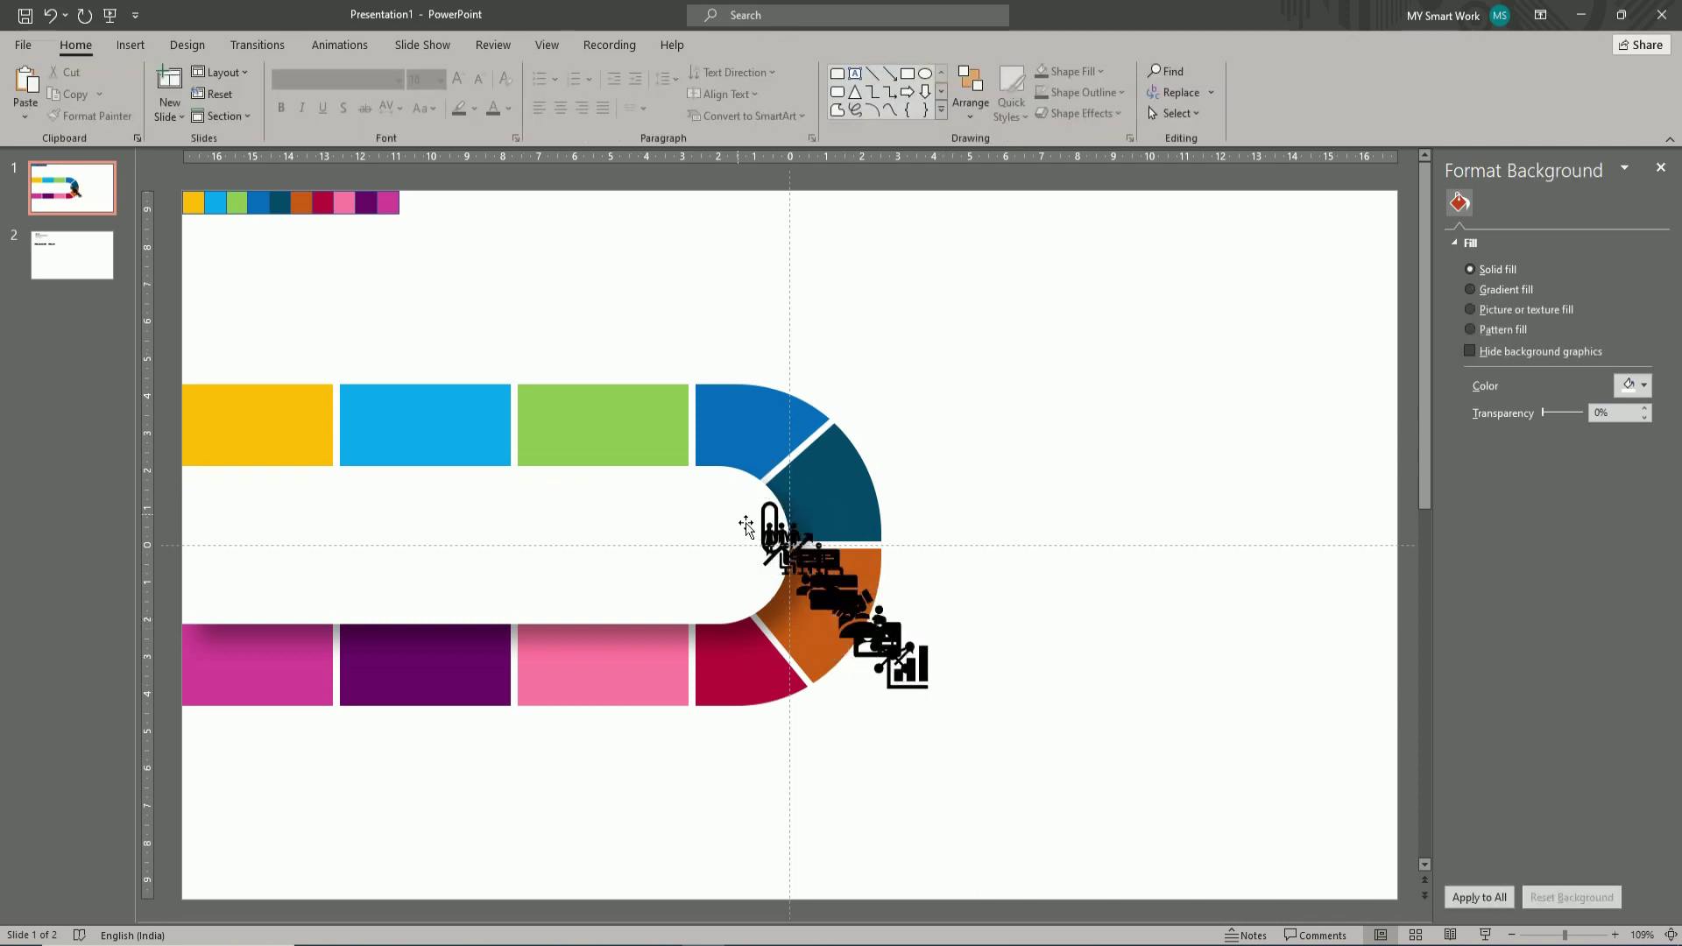
click(771, 529)
drag(771, 530, 249, 656)
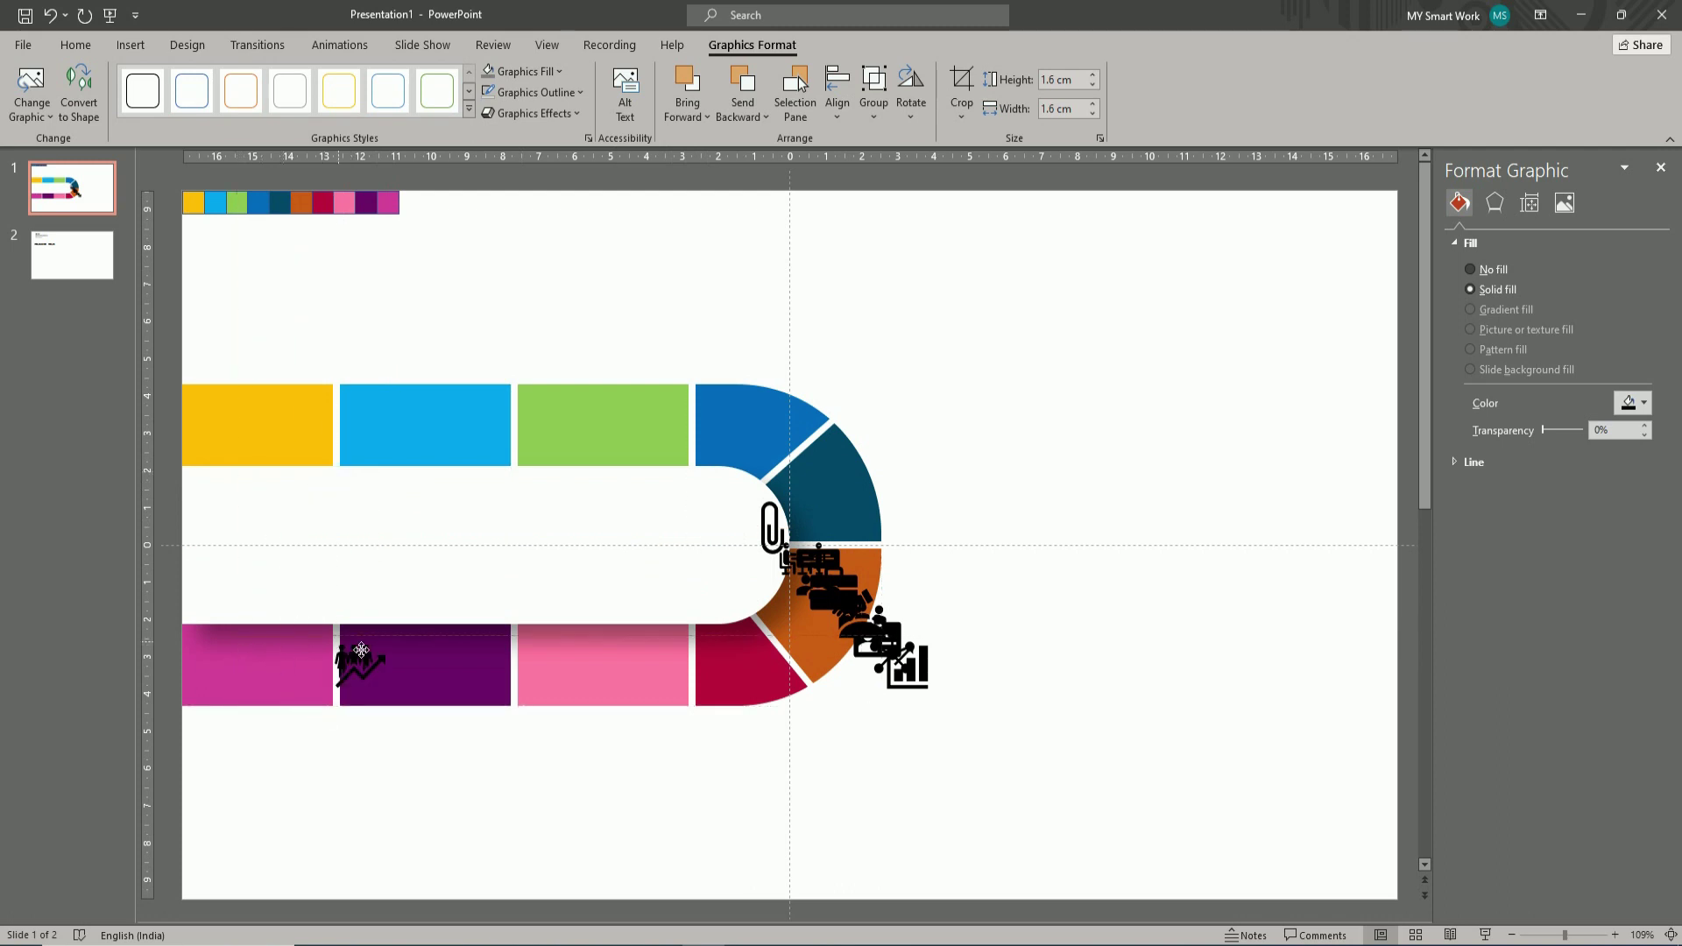
drag(248, 657, 415, 648)
drag(771, 528, 602, 663)
drag(928, 688, 274, 684)
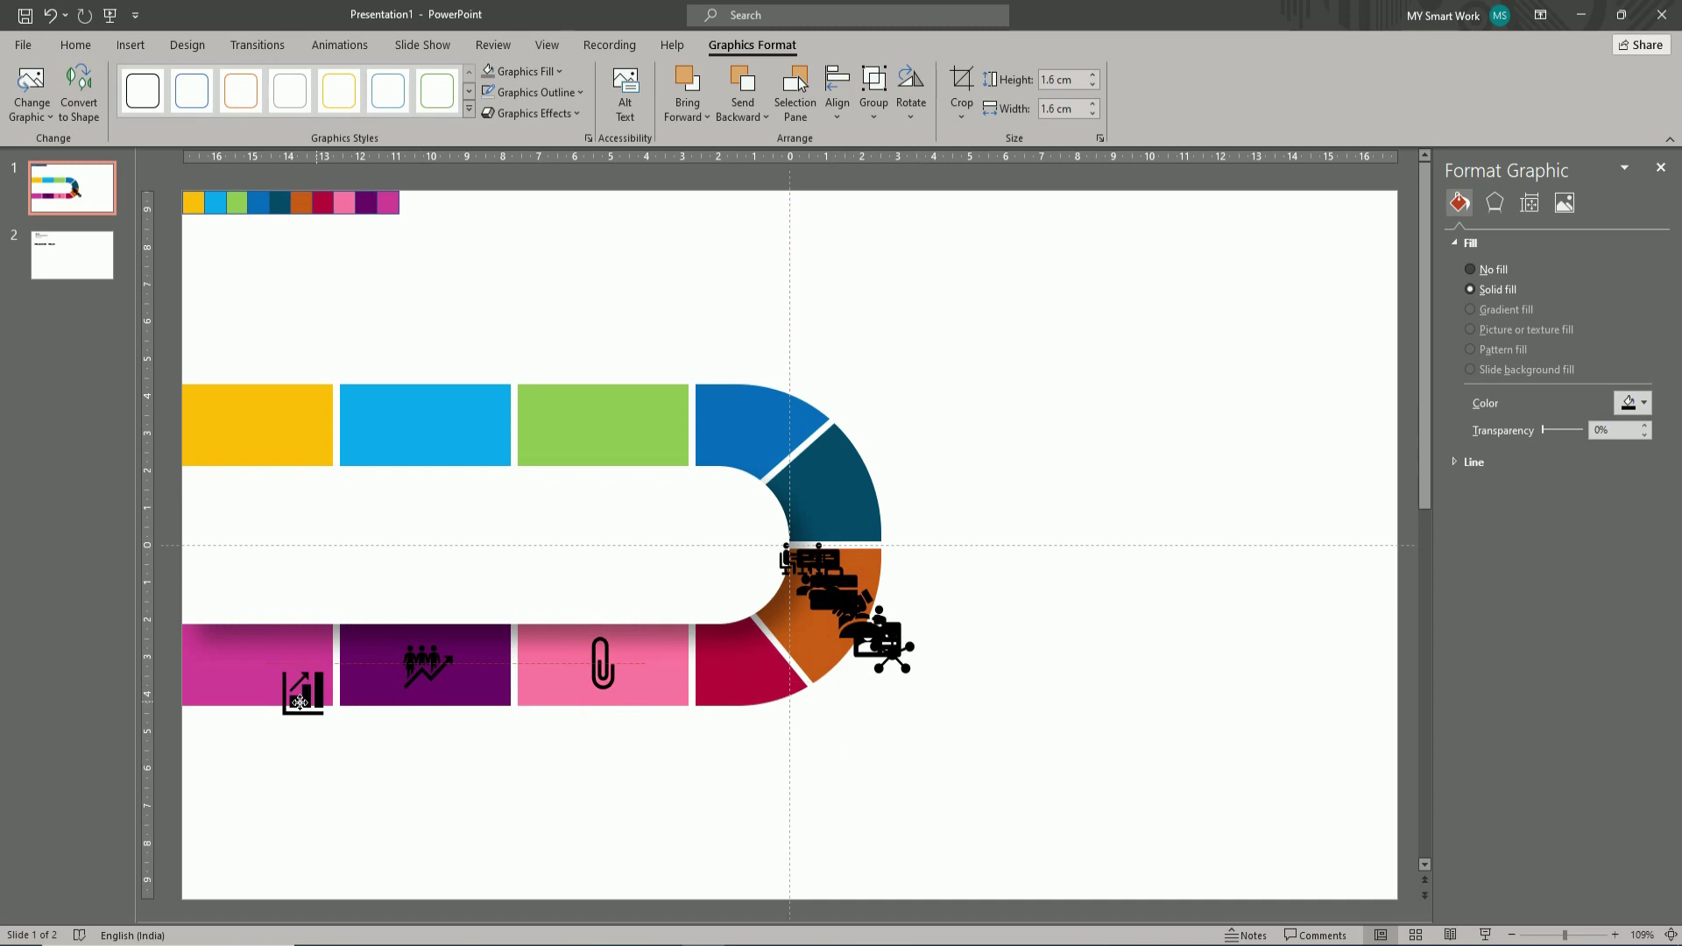
- Place icons on the crimson, green, blue, yellow and orange tiles and segments
drag(833, 674, 738, 666)
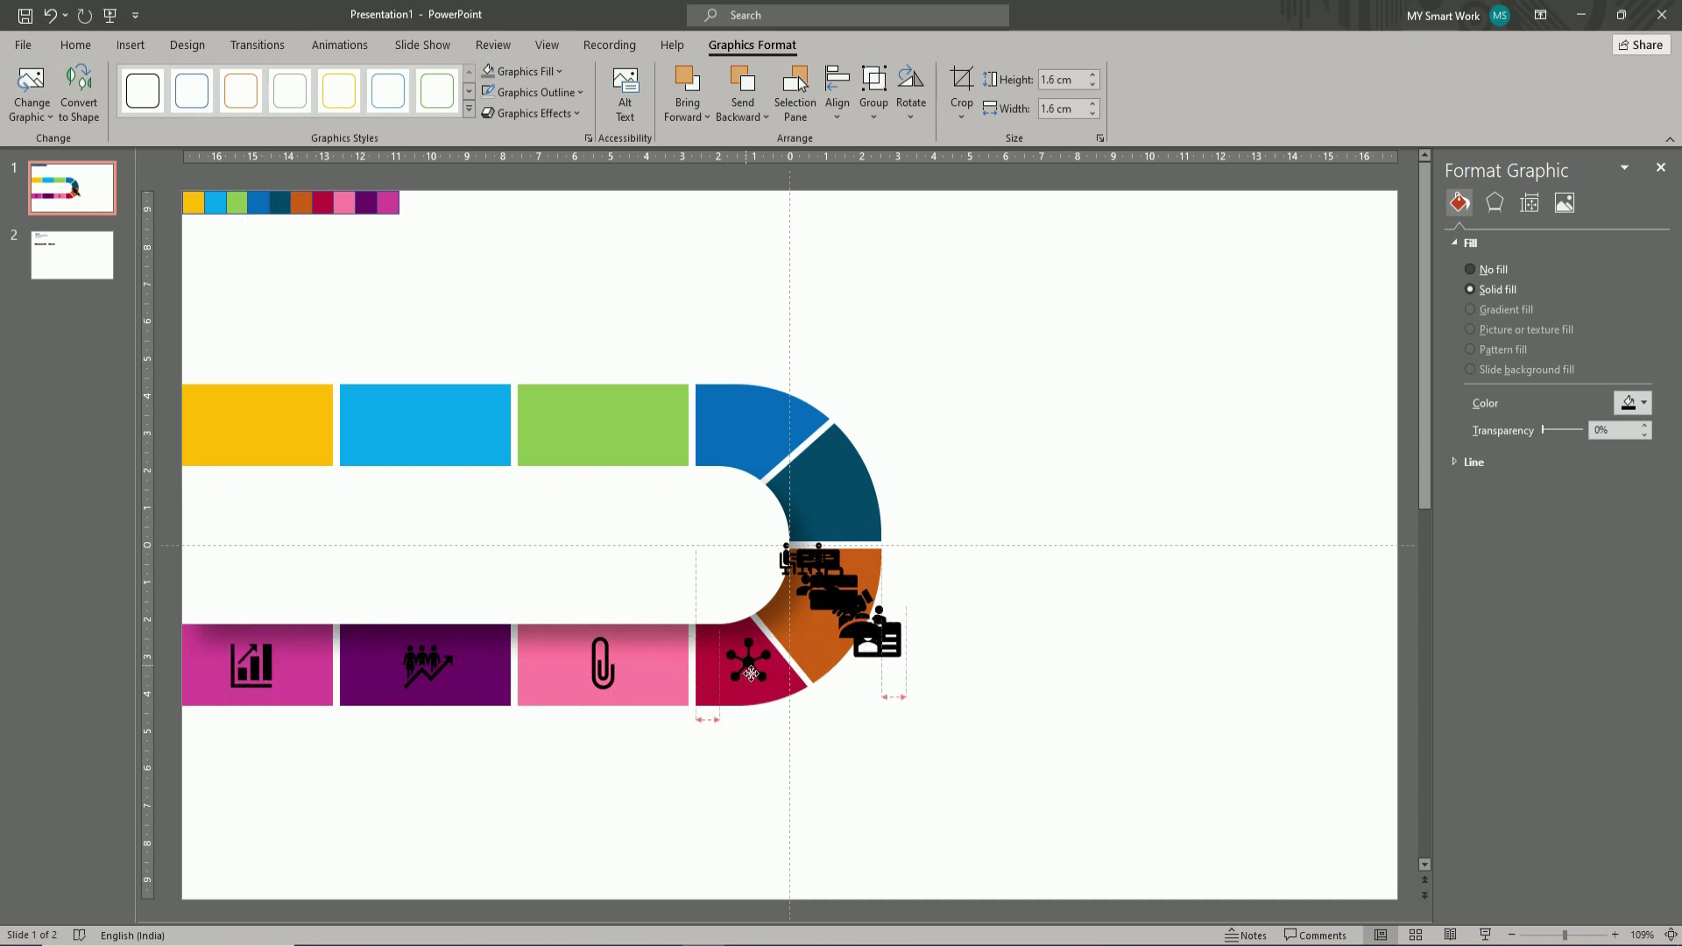
drag(758, 571, 567, 391)
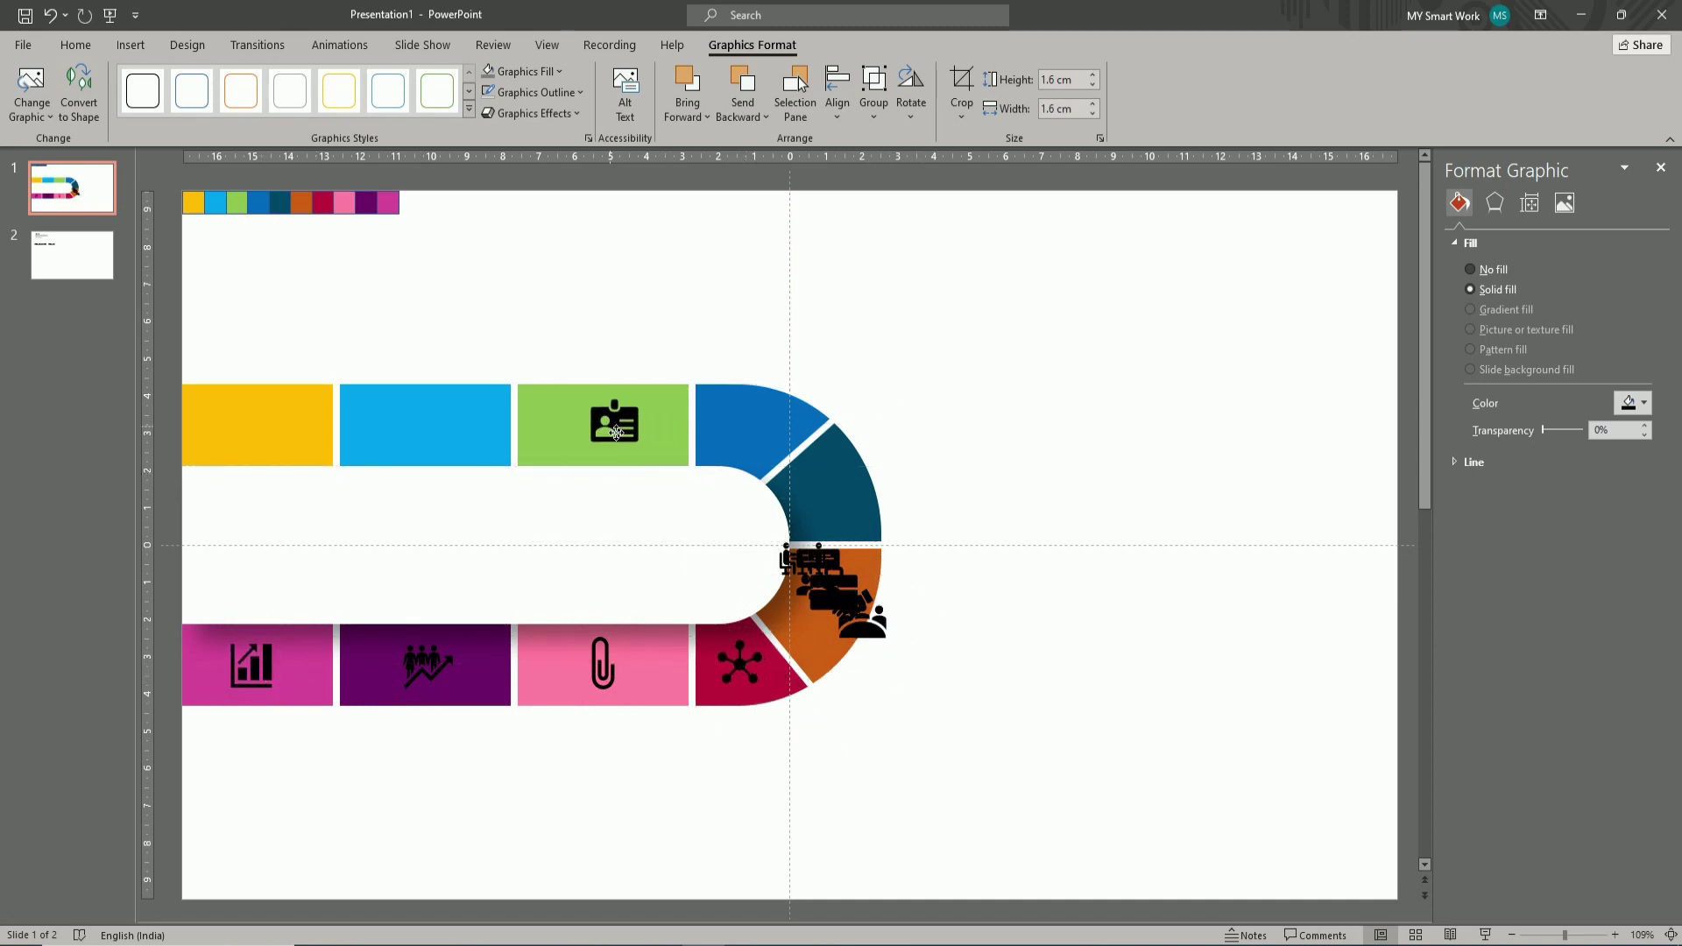
mouse_move(836, 593)
mouse_down()
mouse_move(780, 576)
mouse_move(750, 427)
mouse_up()
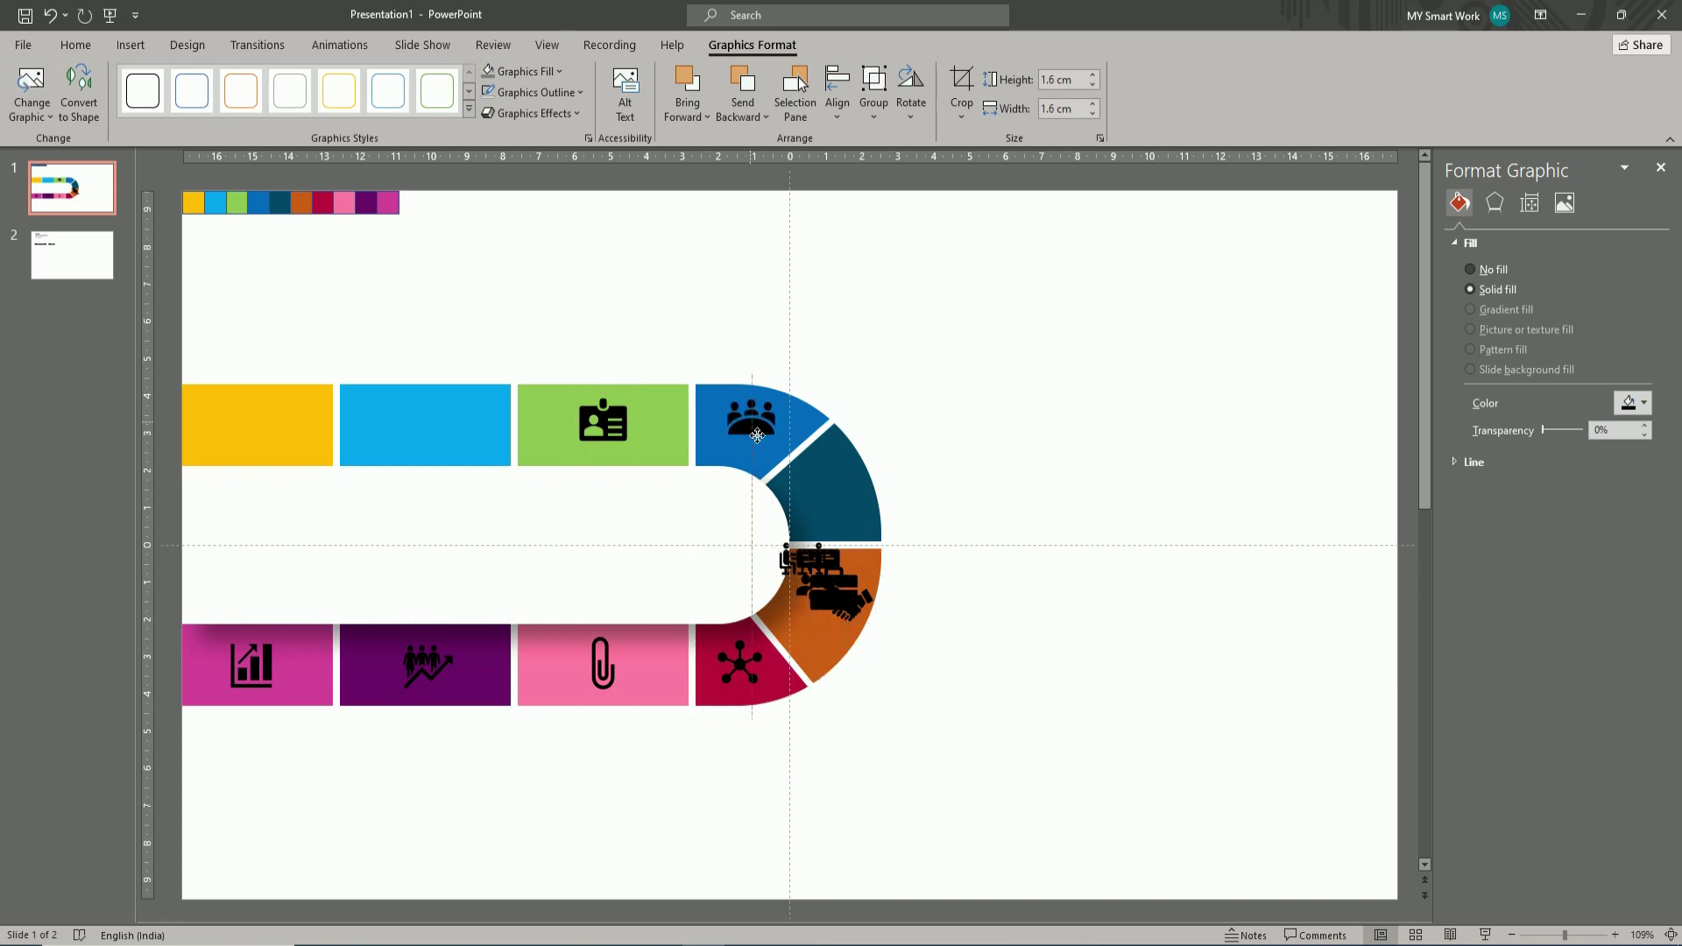
mouse_move(866, 609)
mouse_down()
mouse_move(846, 497)
mouse_move(448, 435)
mouse_up()
drag(810, 583, 264, 438)
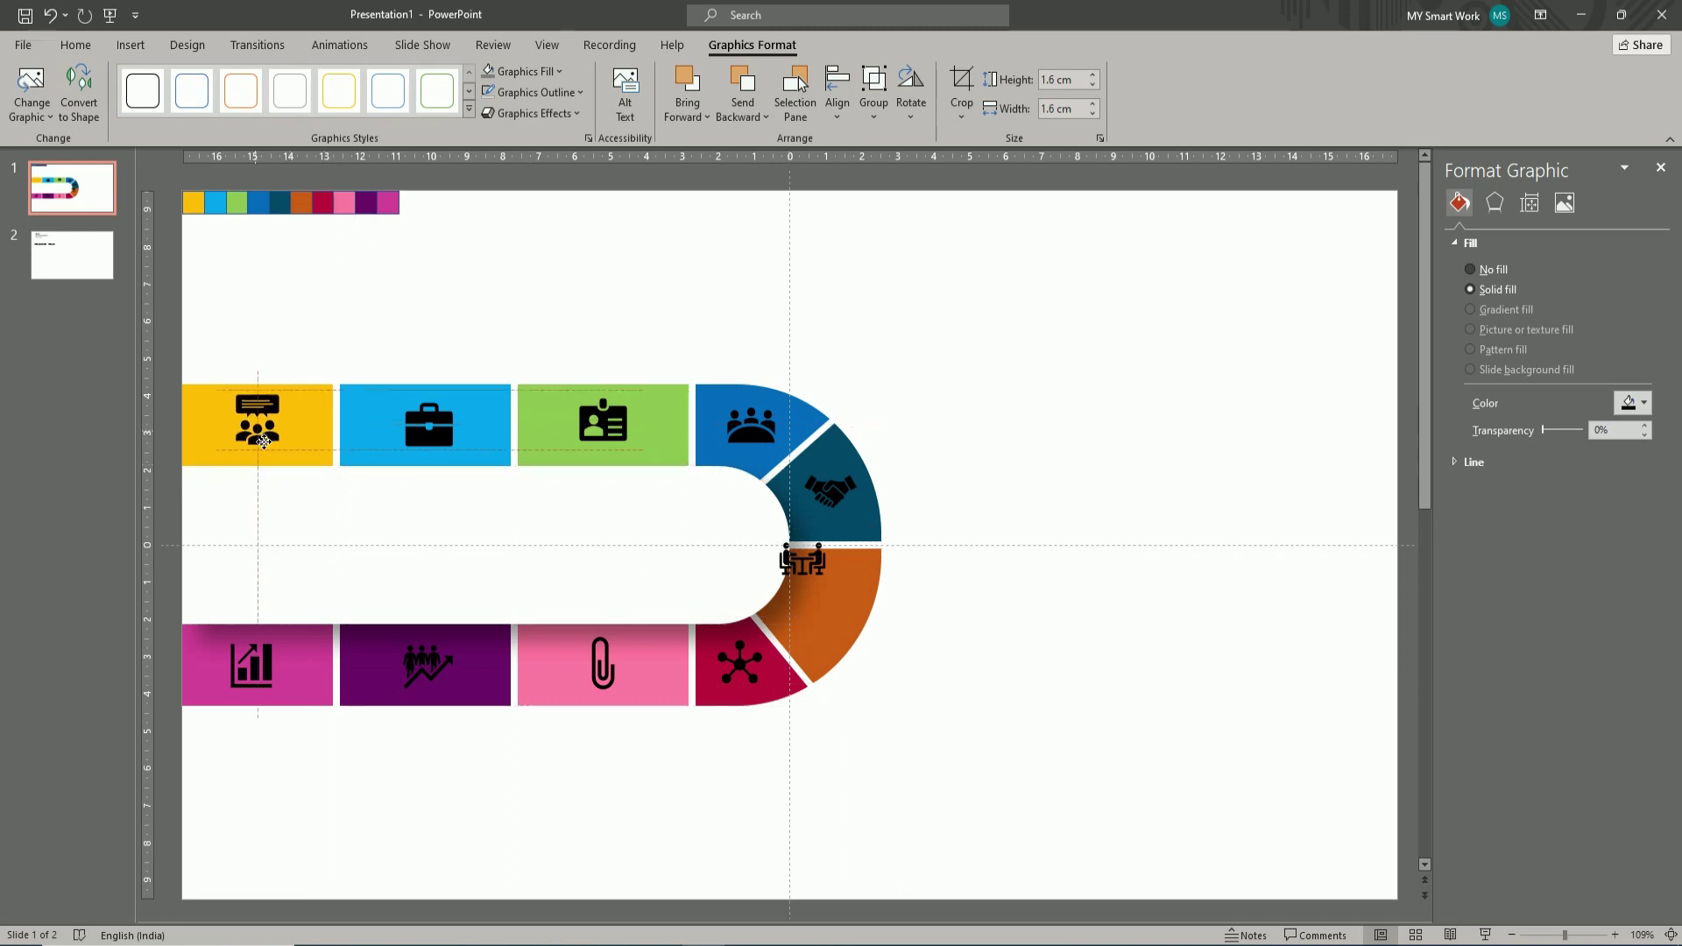
drag(821, 584, 840, 609)
- Select all the placed icons, fill them white, then switch to slide 2
click(258, 427)
shift+click(428, 425)
shift+click(602, 423)
shift+click(751, 425)
shift+click(821, 492)
shift+click(823, 593)
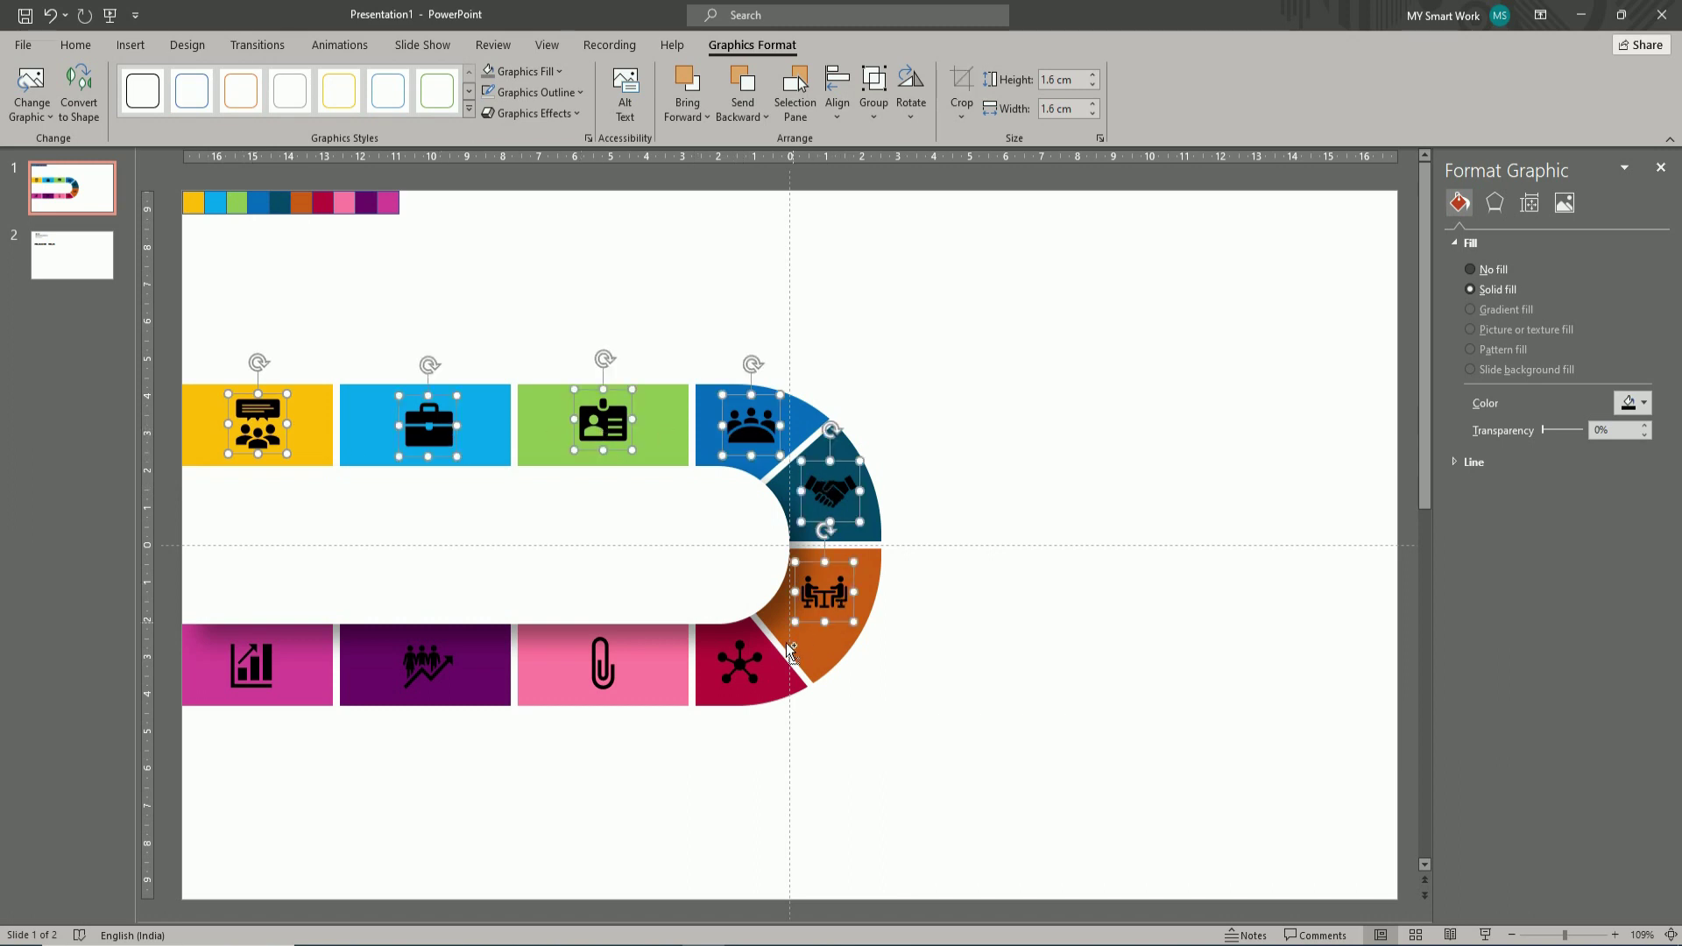
shift+click(739, 663)
shift+click(603, 663)
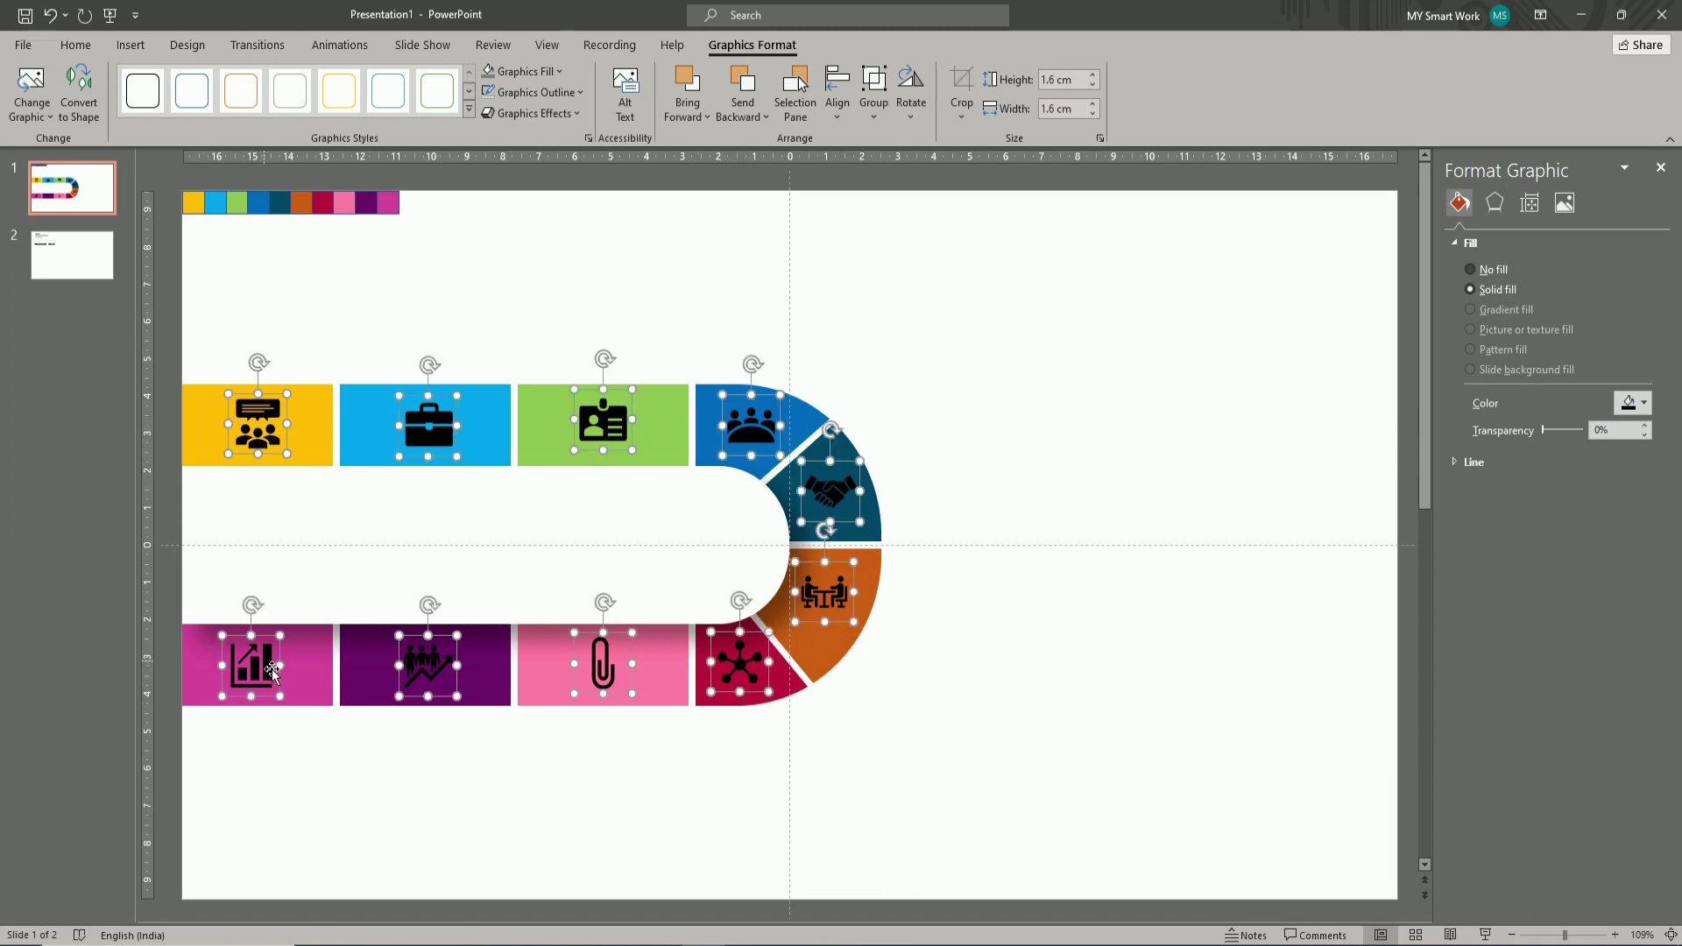
click(525, 71)
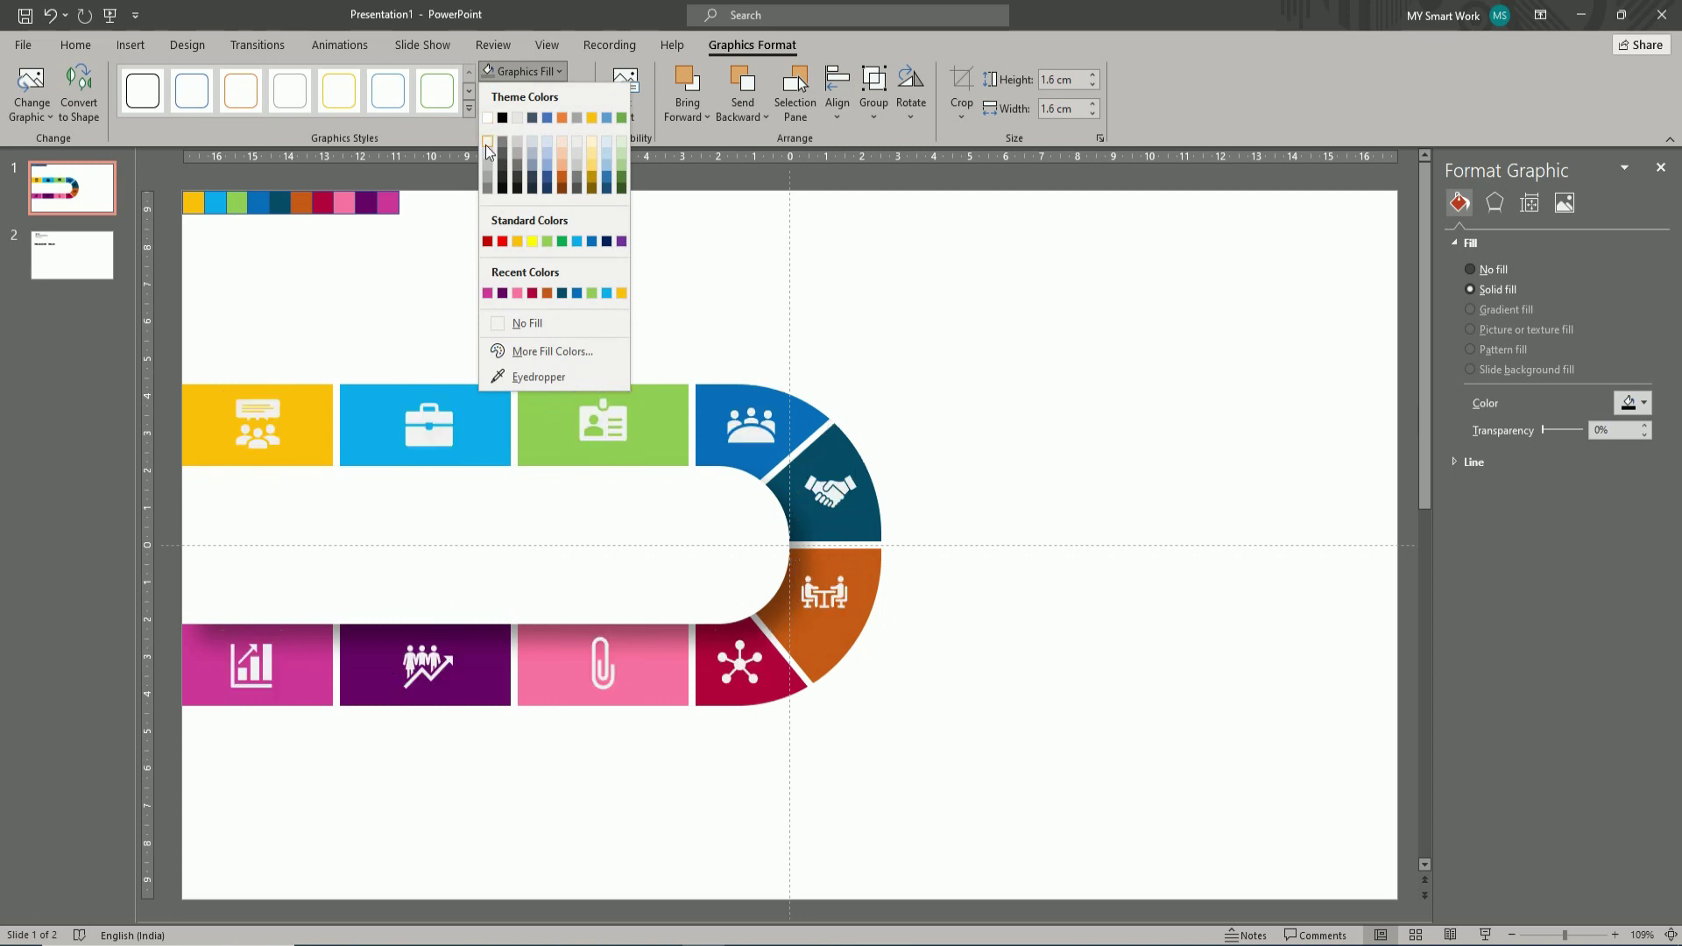
click(485, 144)
click(576, 236)
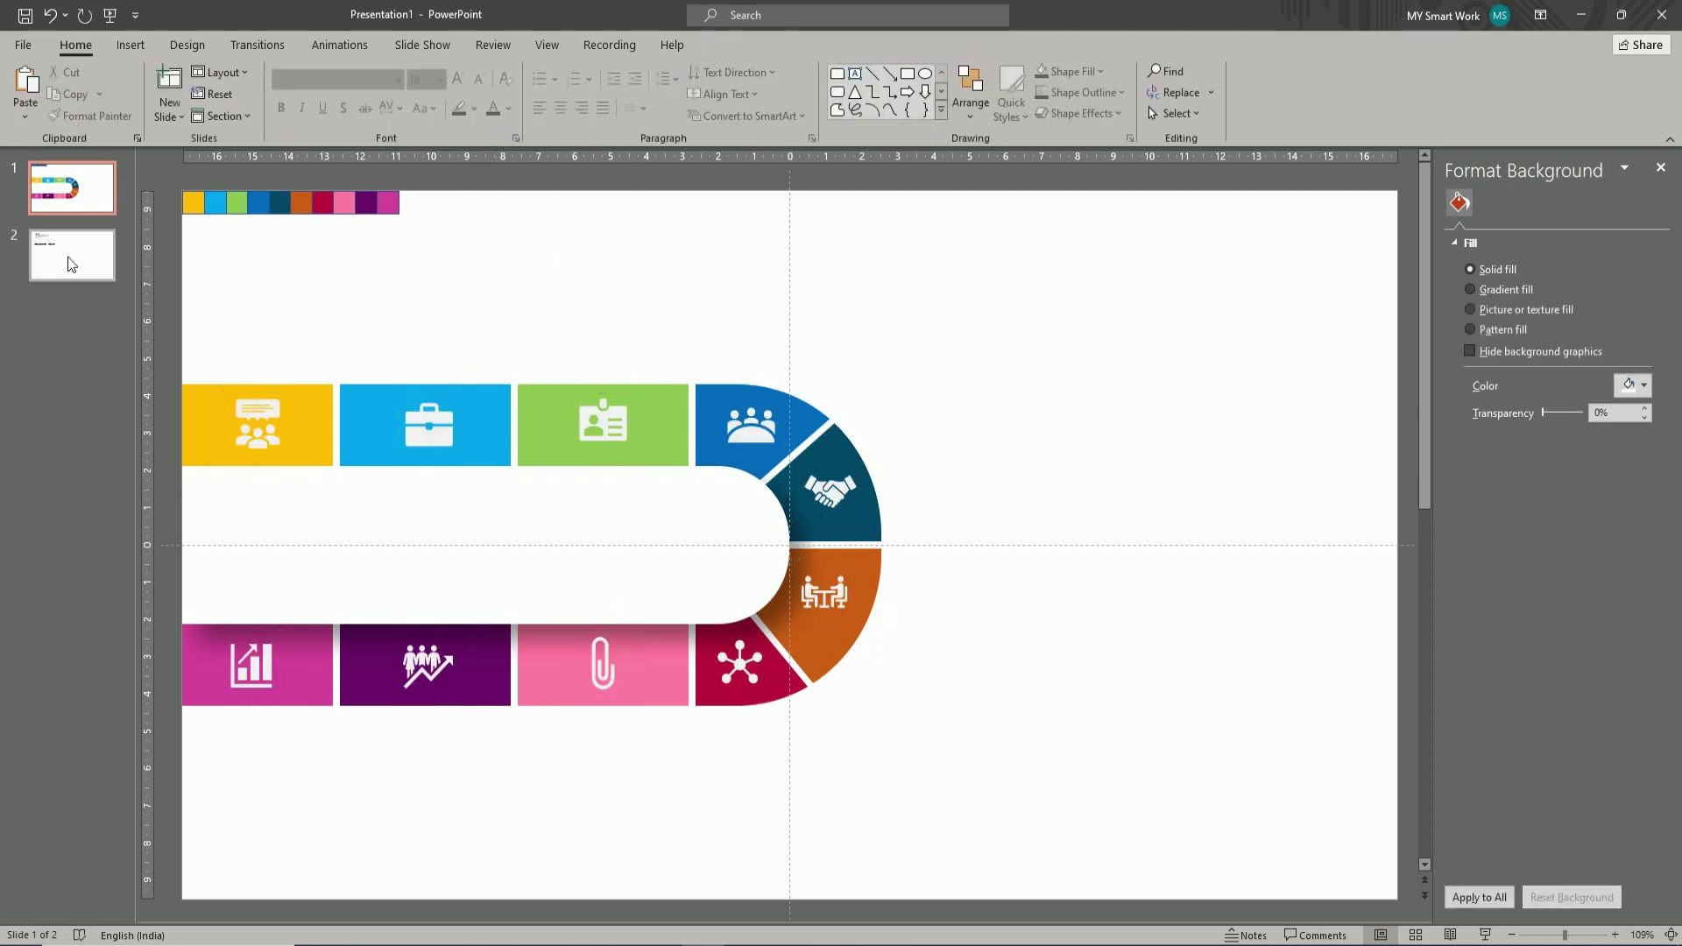
click(67, 263)
- Copy the HEADLINE HEAR box from slide 2 and paste it into slide 1's white band
drag(216, 321, 565, 440)
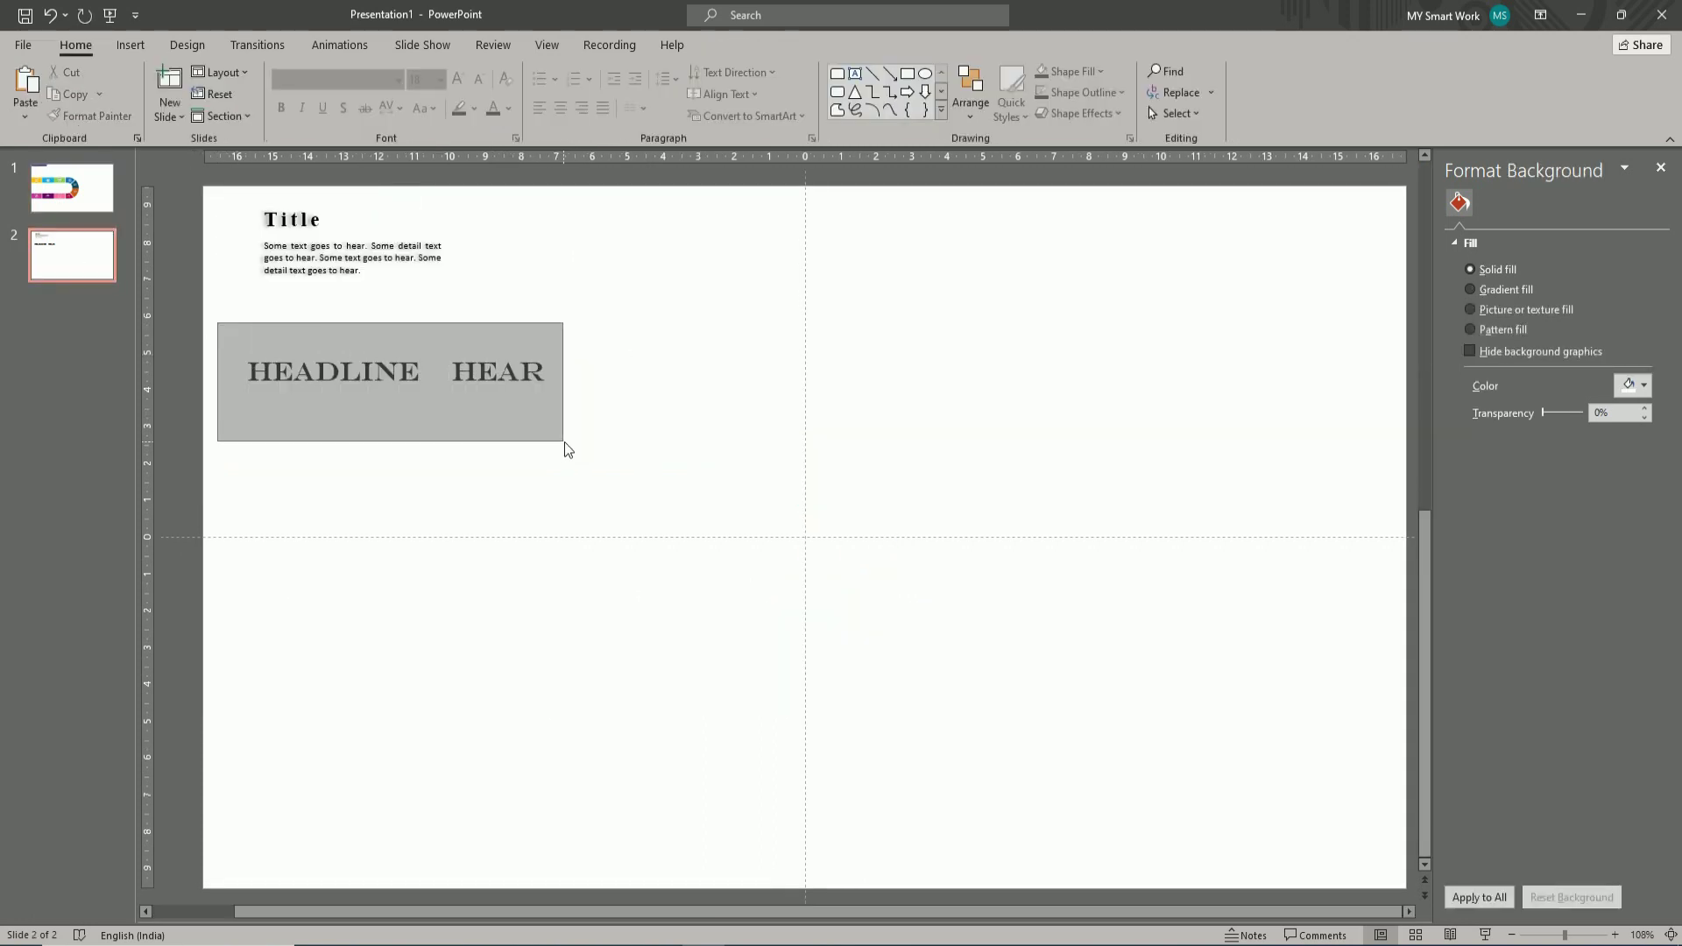
click(317, 368)
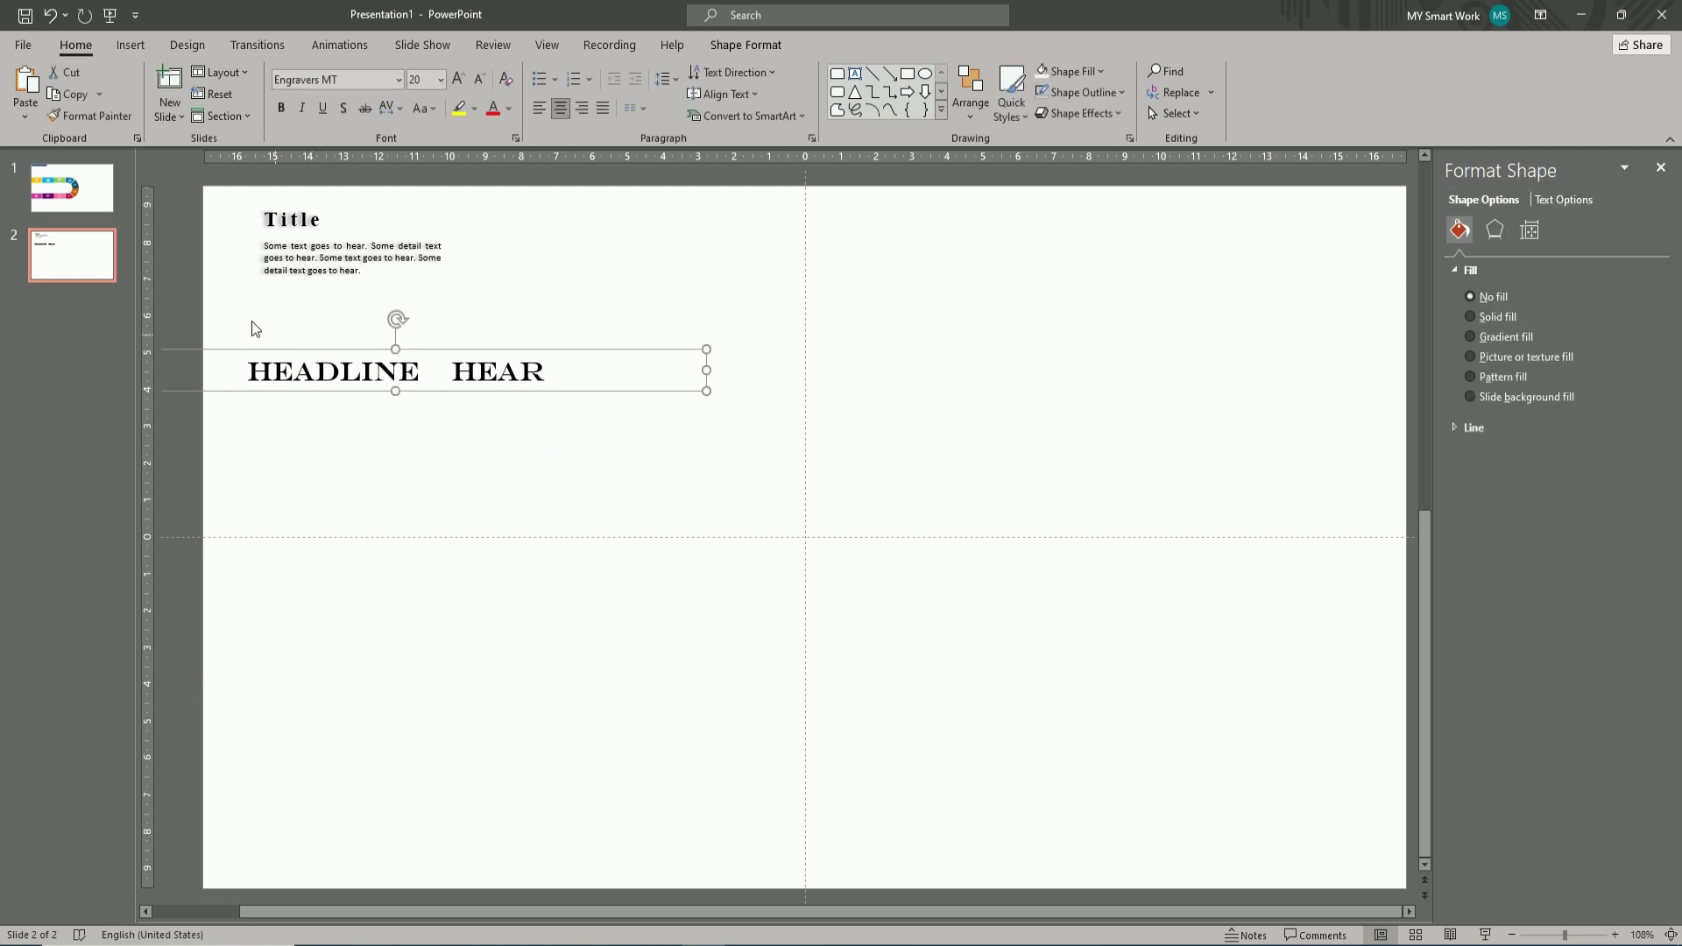
click(72, 187)
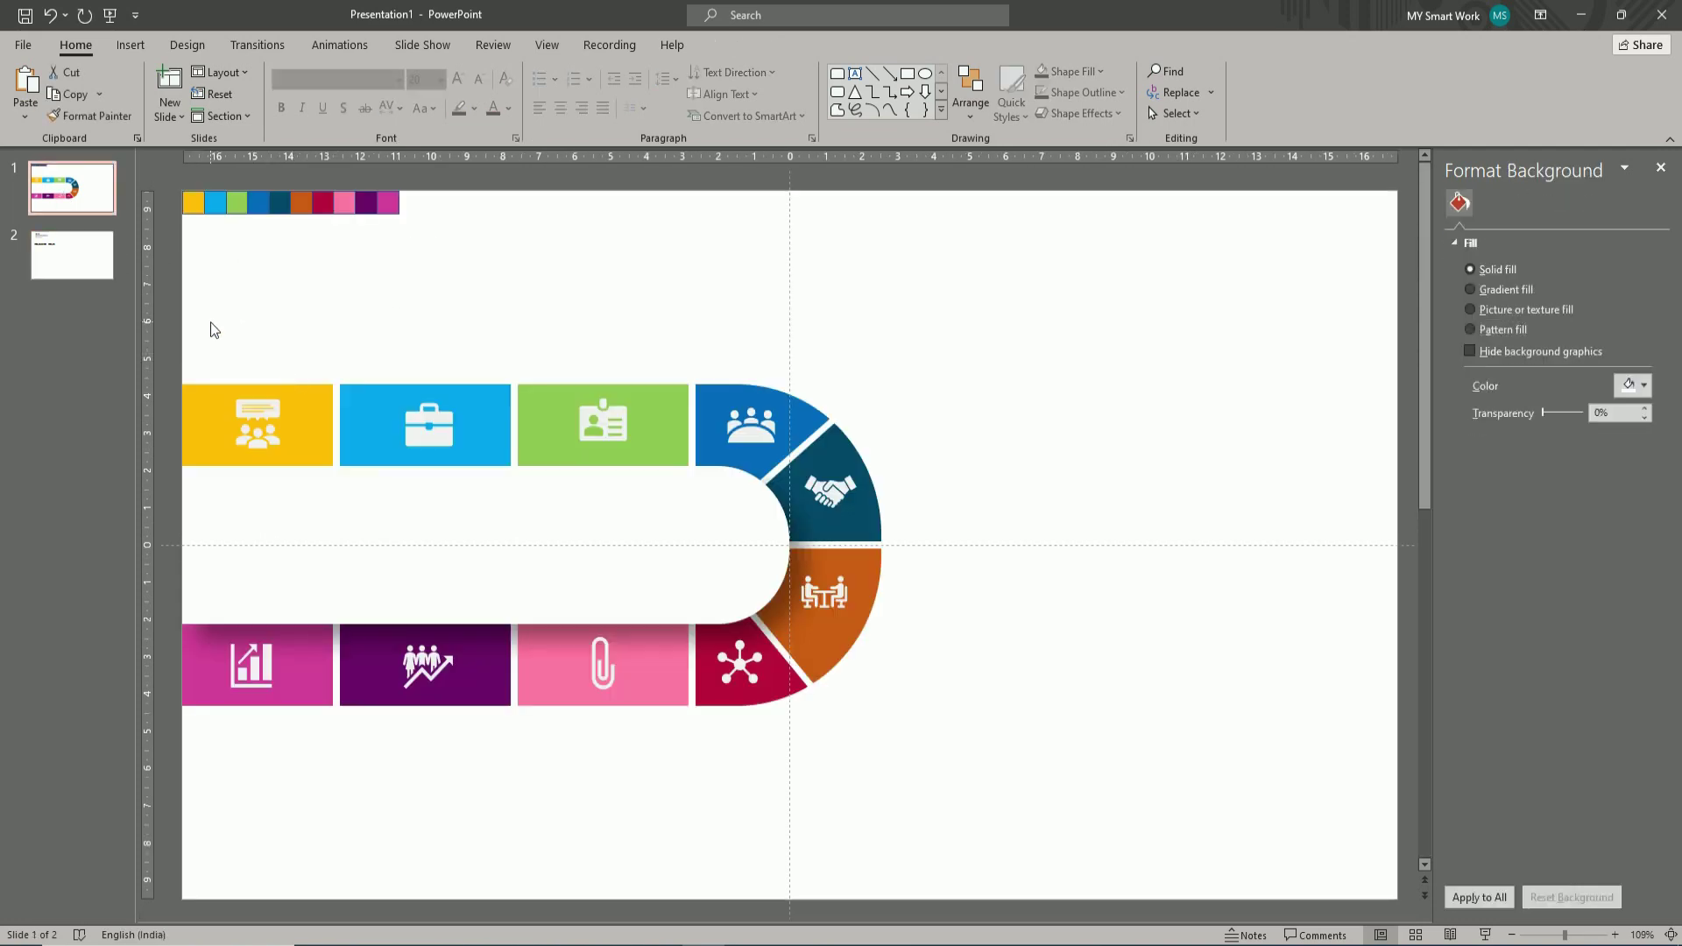
key(ctrl+v)
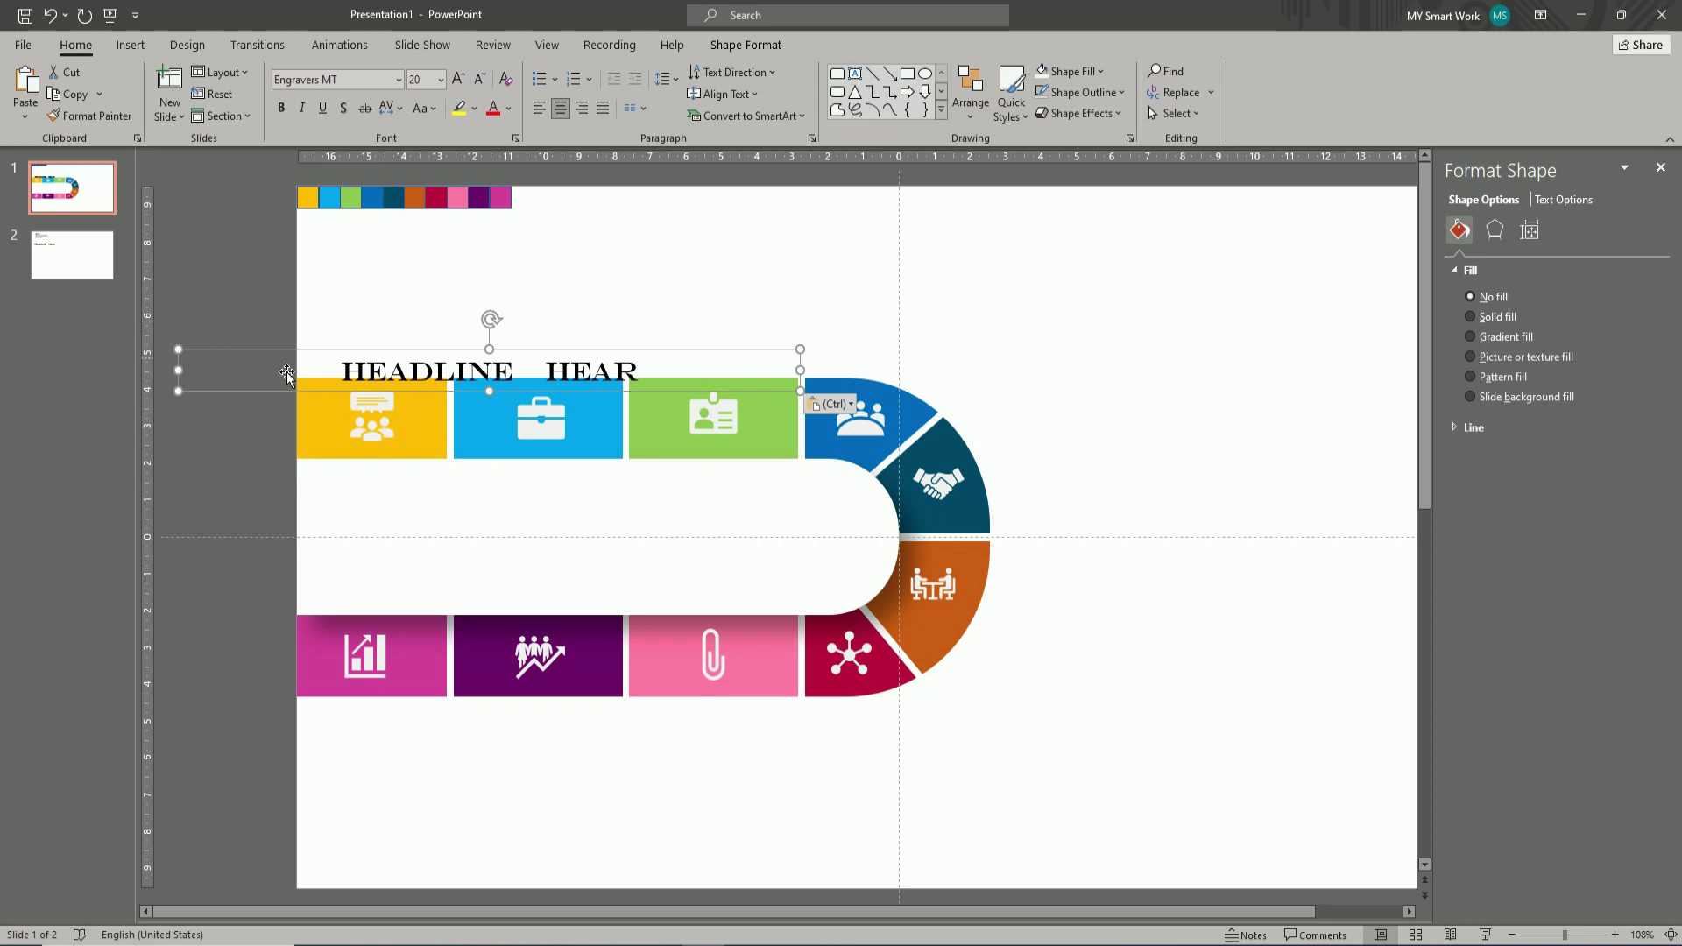
drag(336, 391, 336, 556)
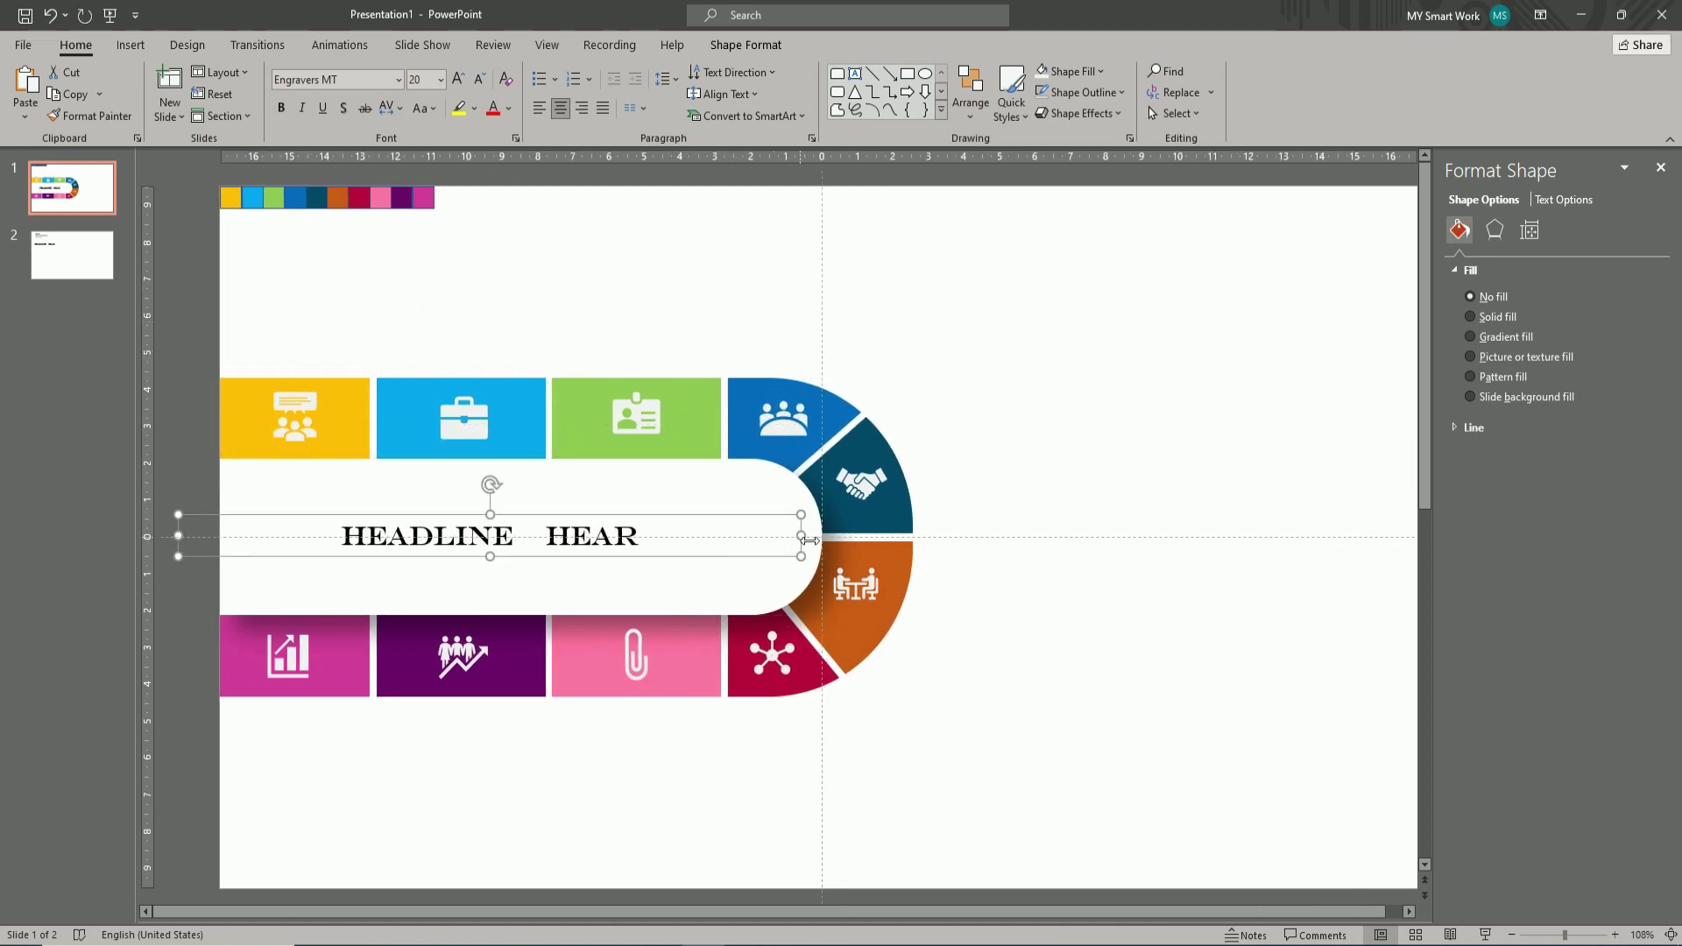
drag(808, 540, 745, 543)
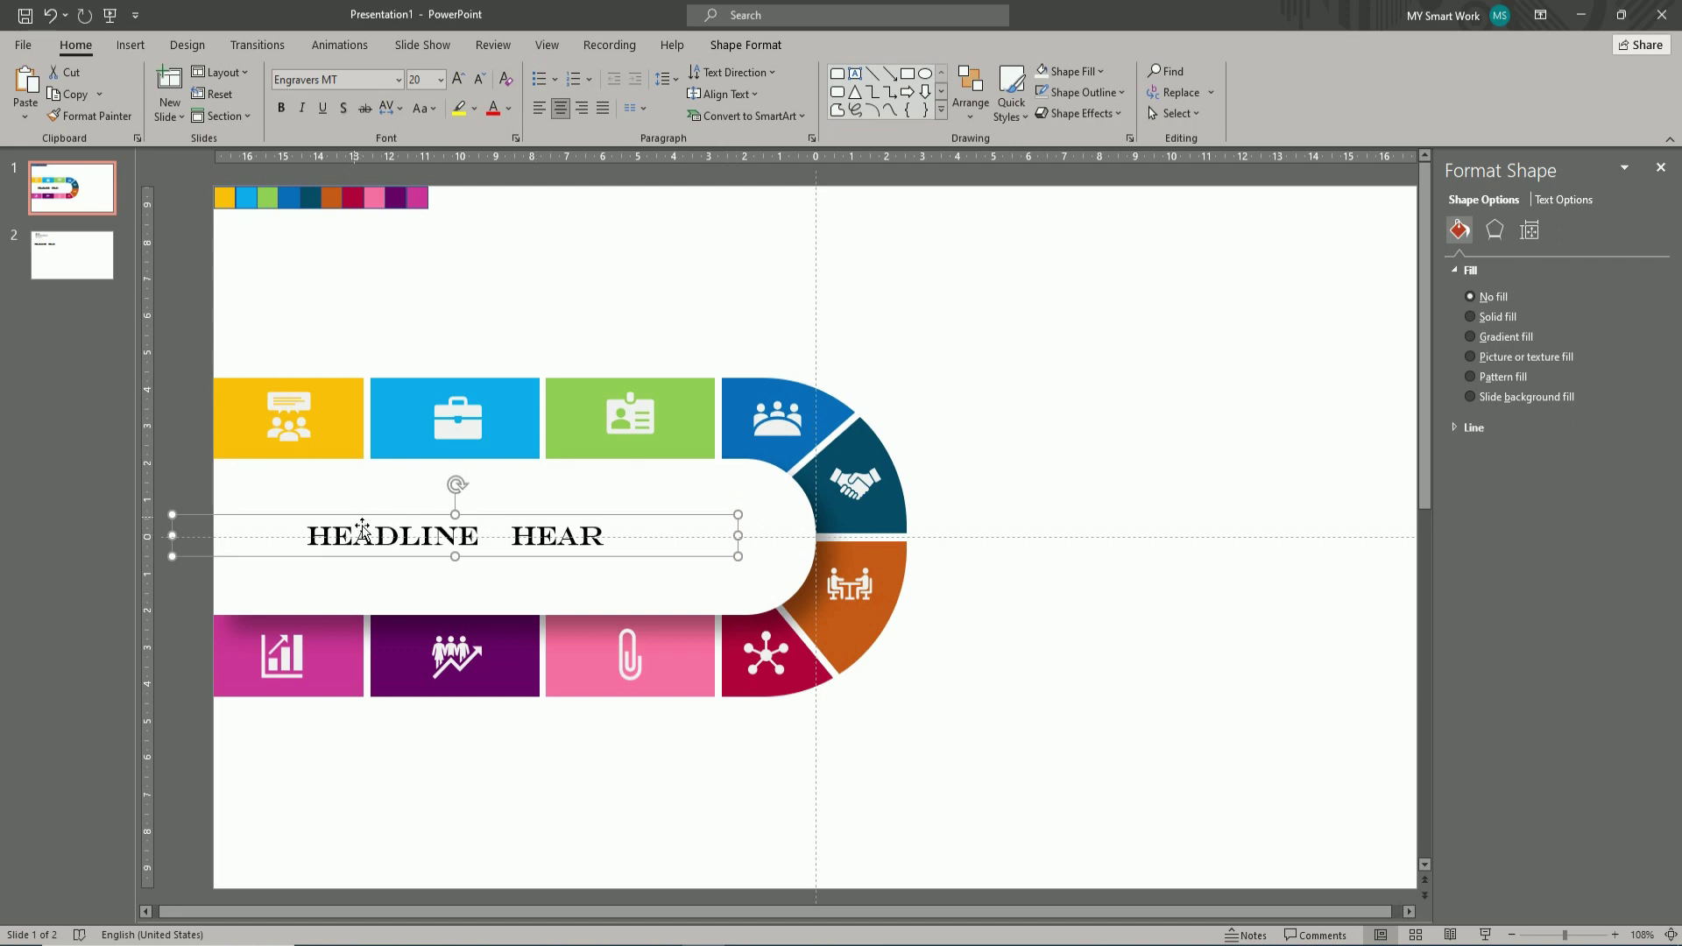
drag(362, 530, 403, 532)
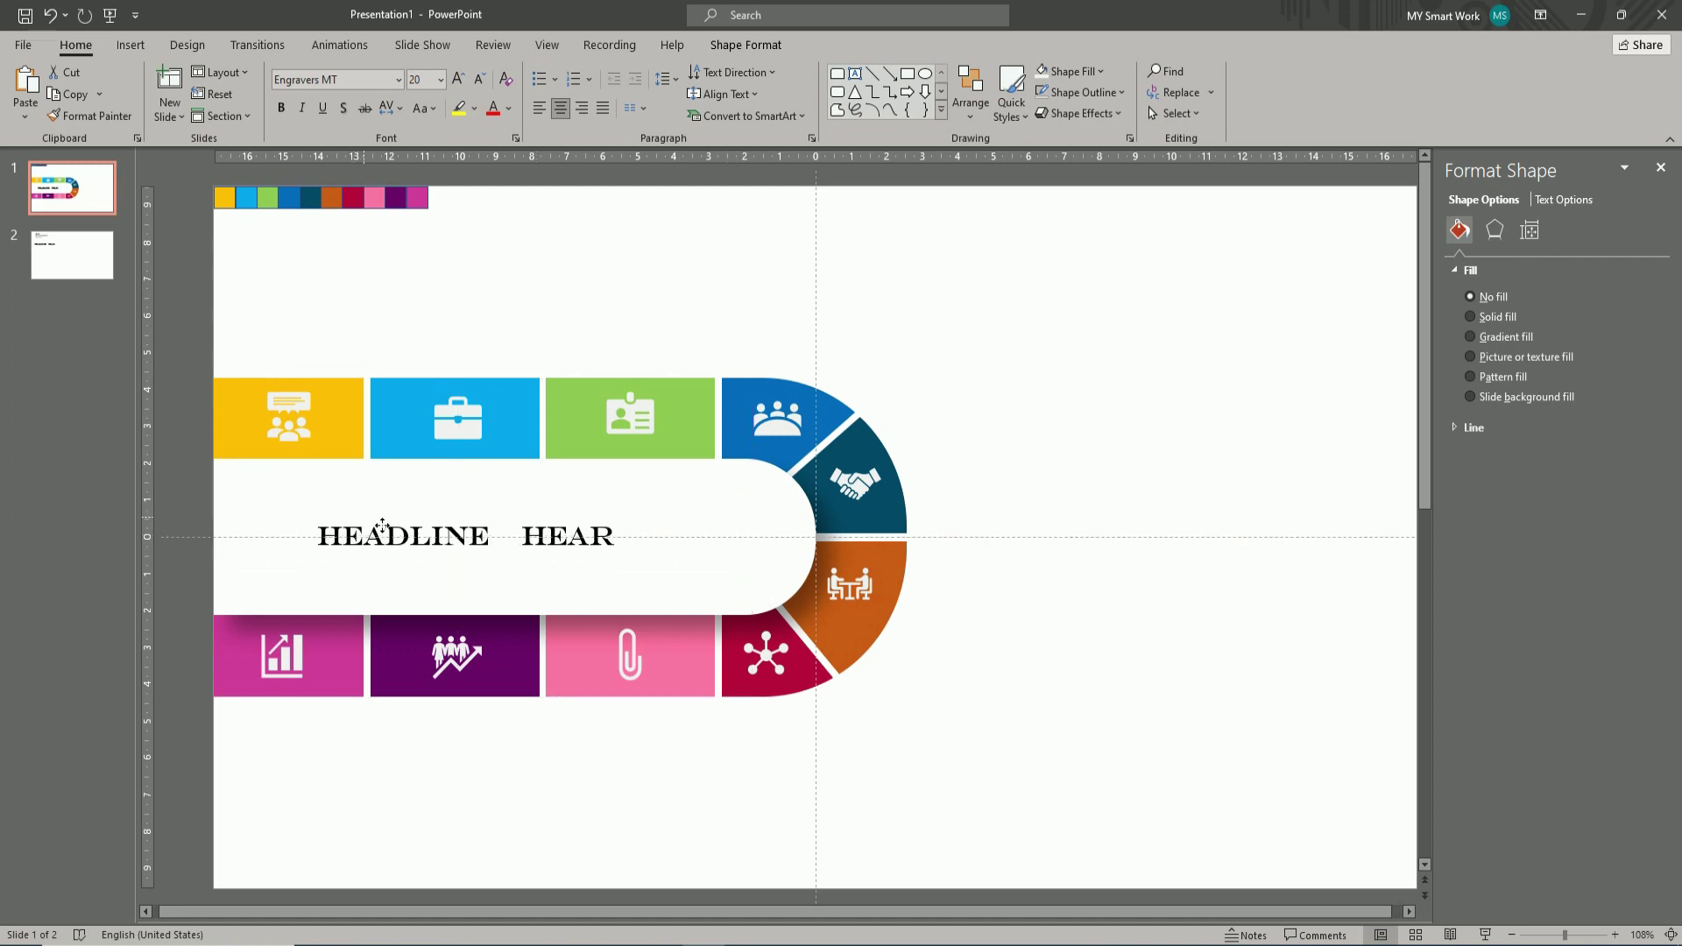
- Set the headline to 35 pt, widen it onto one line, and nudge it into place
click(429, 82)
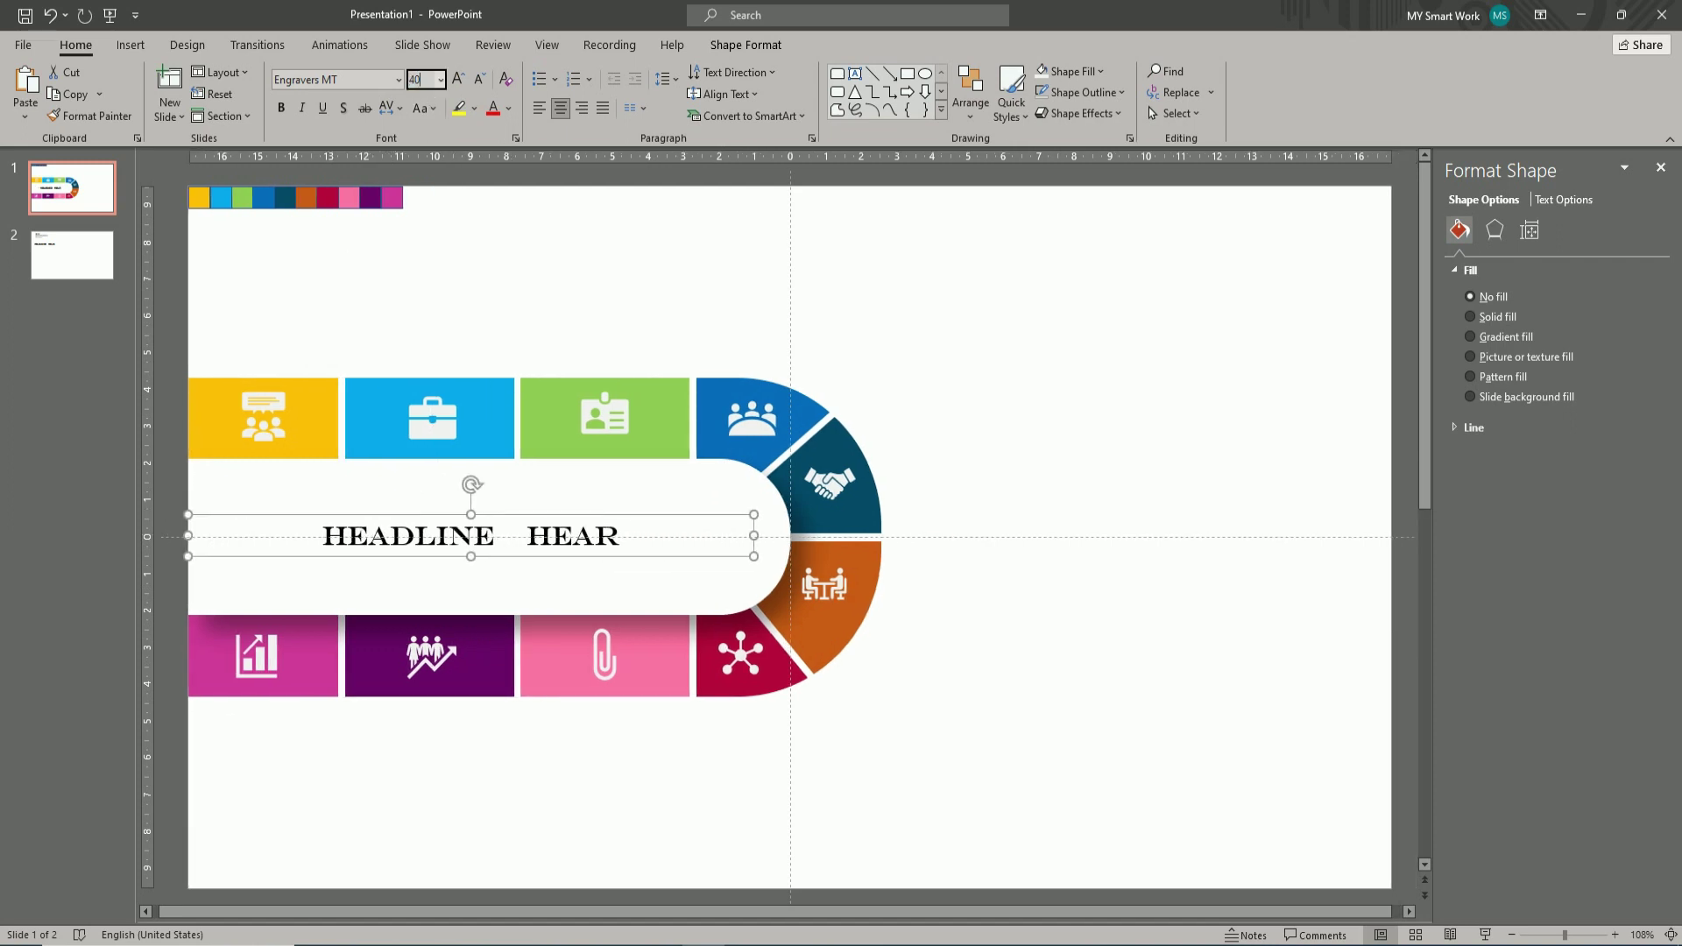
text(40)
key(Return)
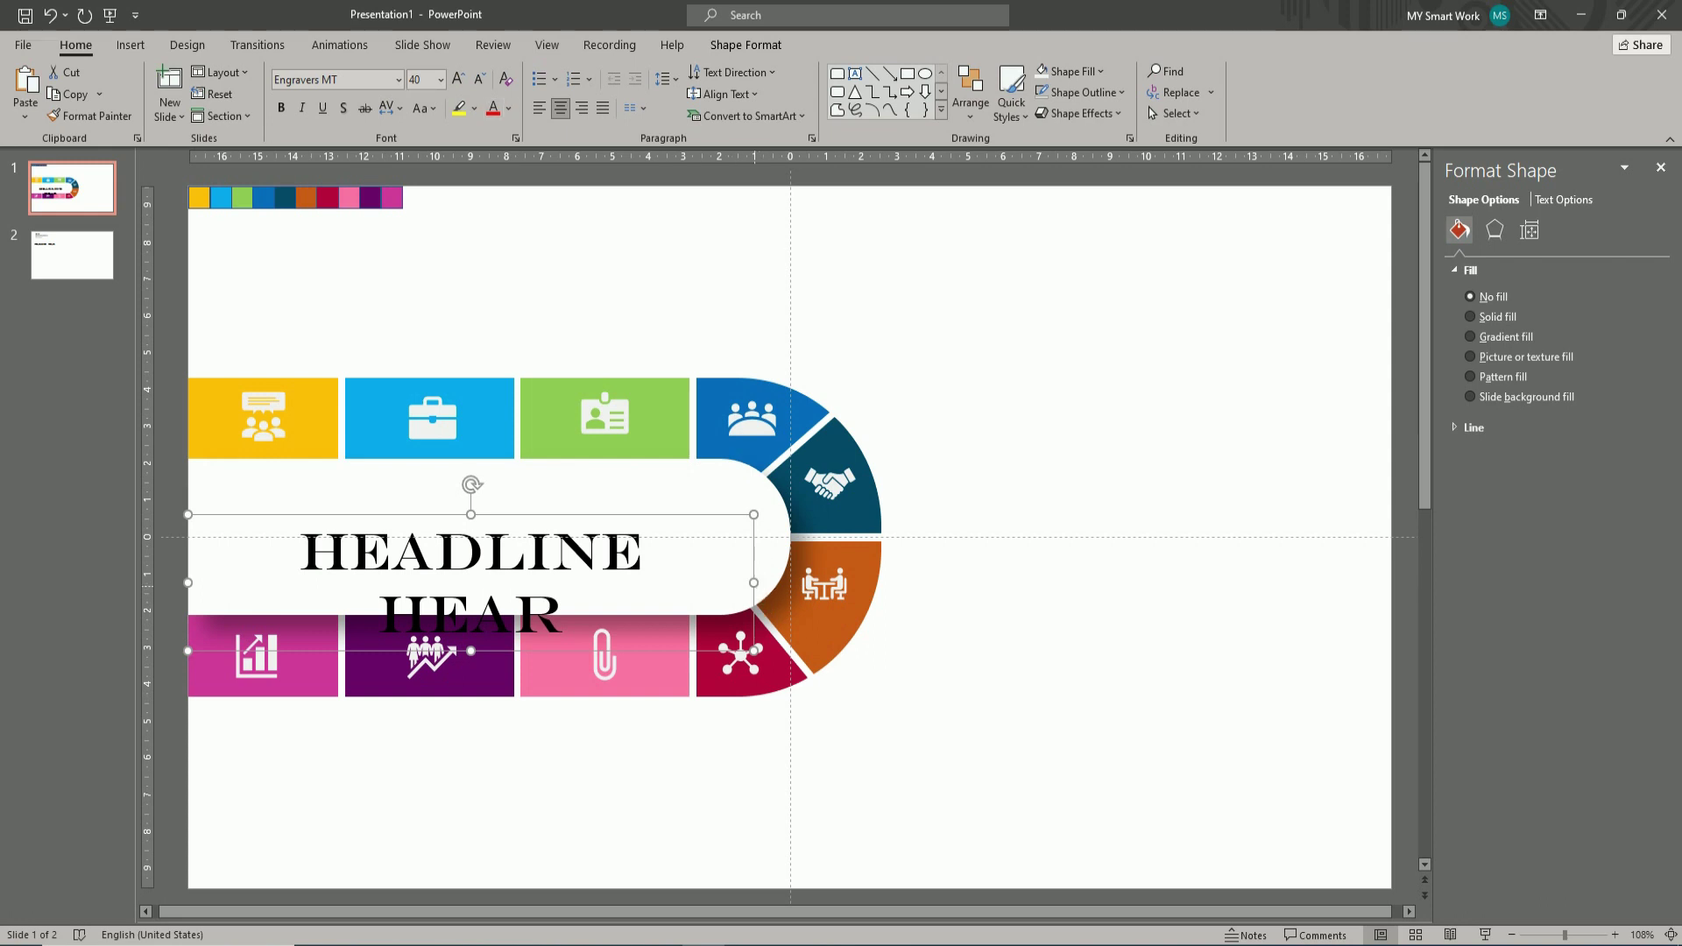
drag(753, 583, 809, 582)
click(424, 80)
text(5)
key(Return)
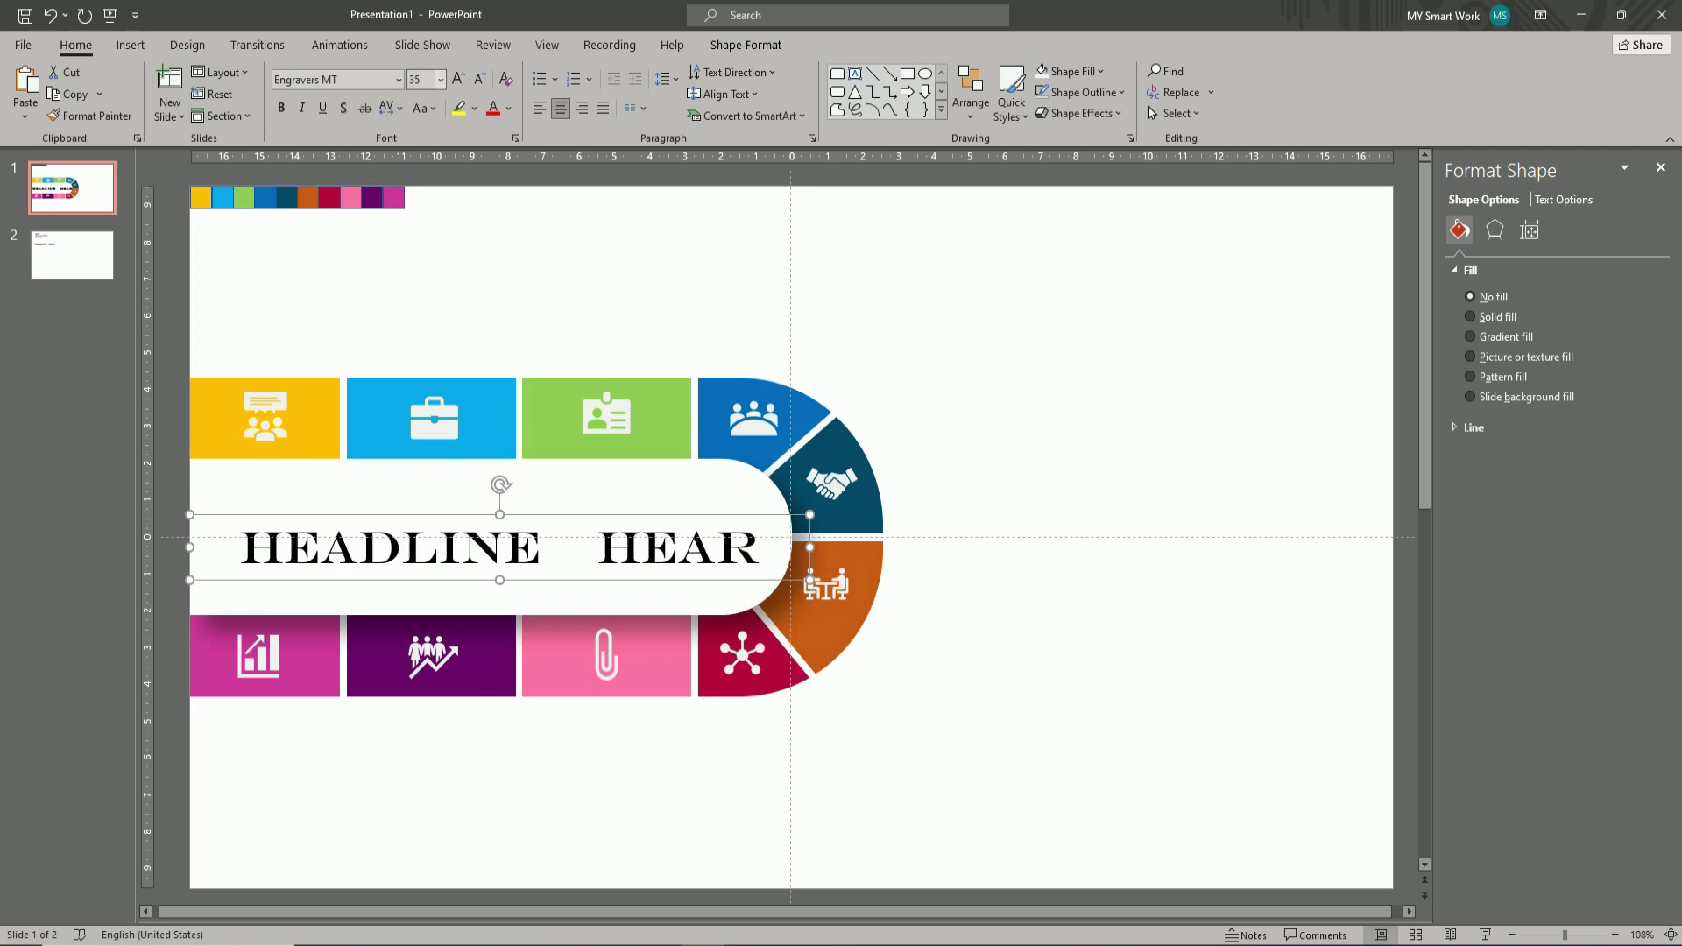
drag(438, 522, 425, 515)
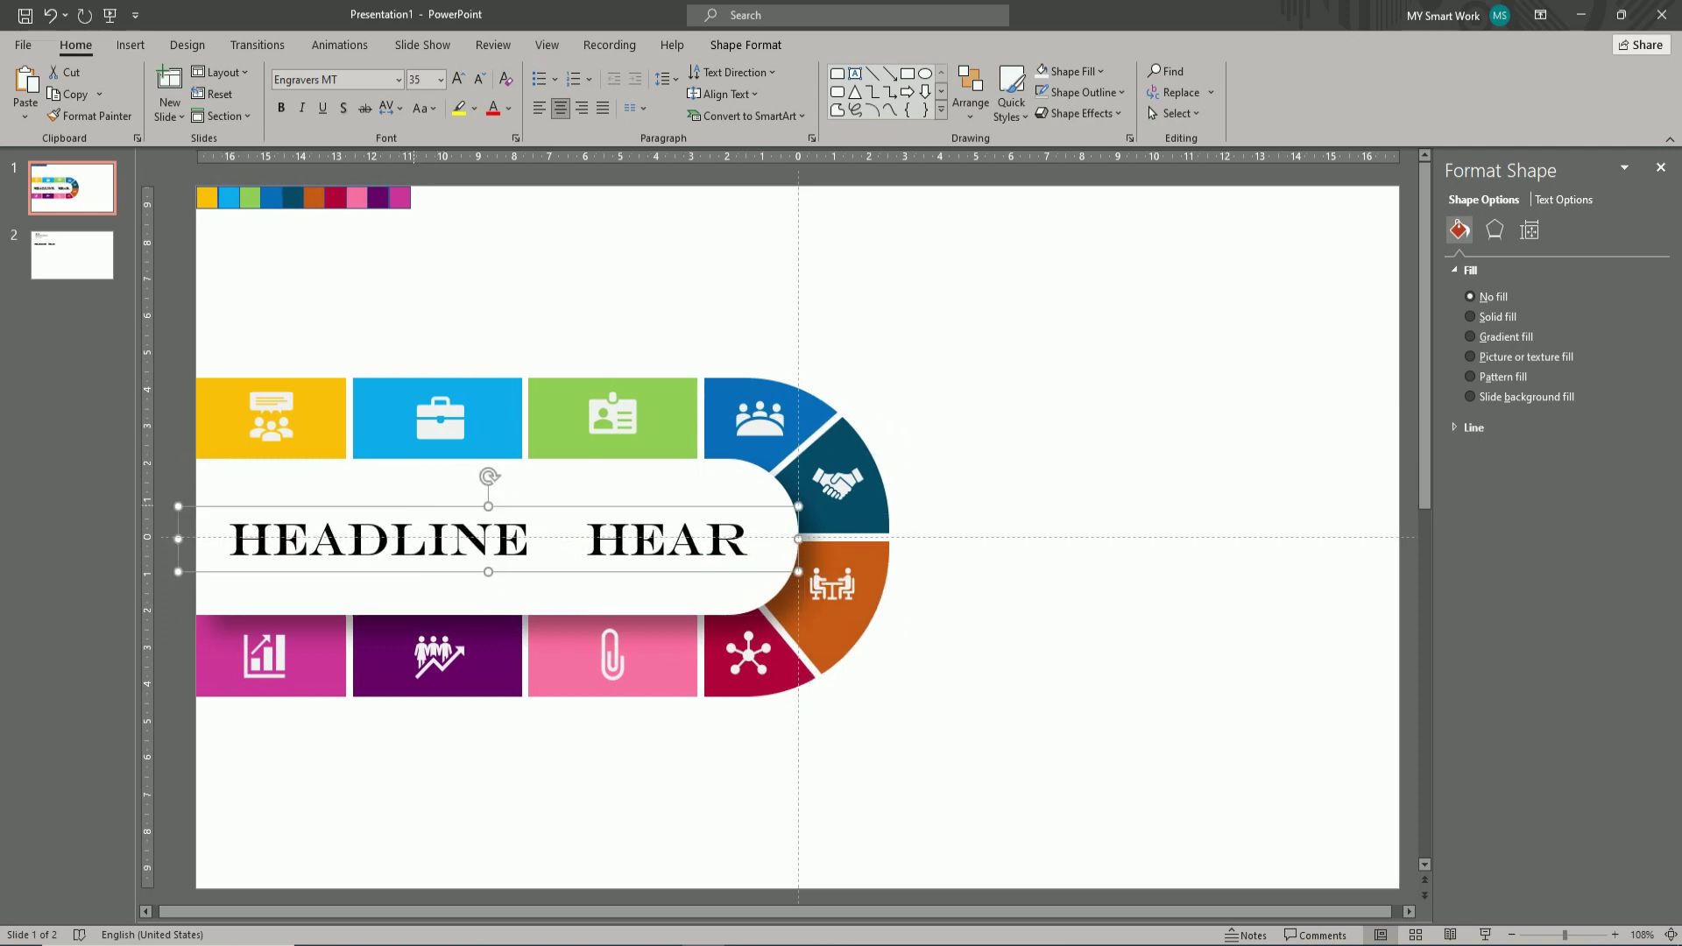
click(732, 46)
click(908, 68)
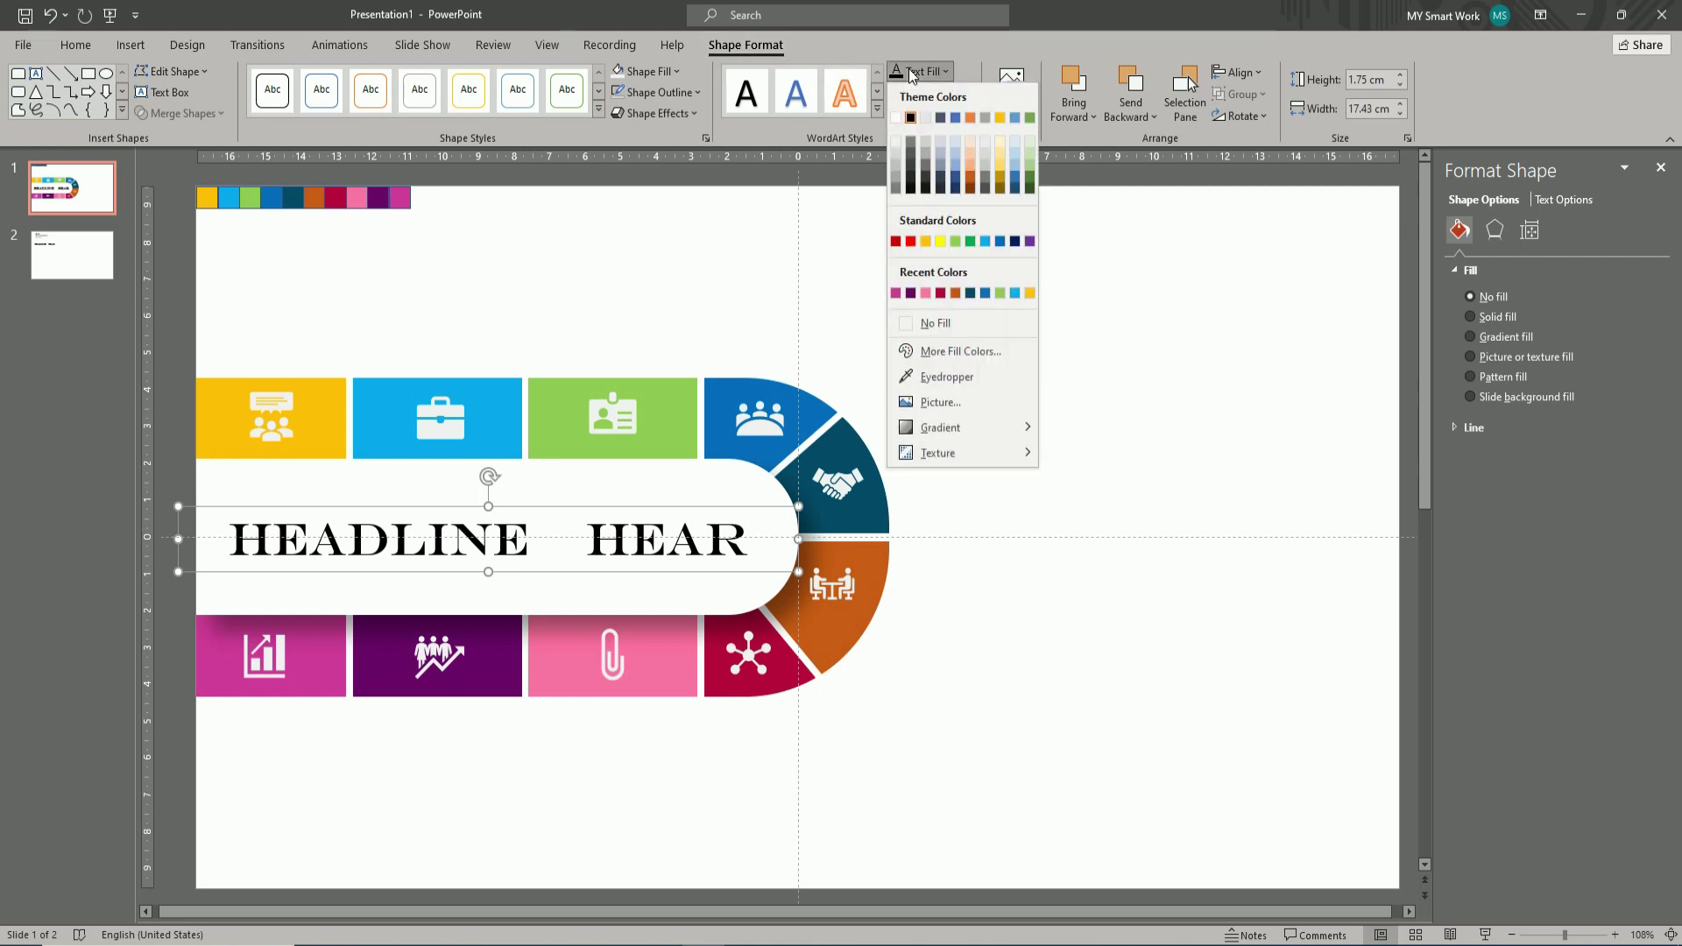
- Give the HEADLINE HEAR text a Dark Blue fill and an Outer shadow preset
click(1015, 242)
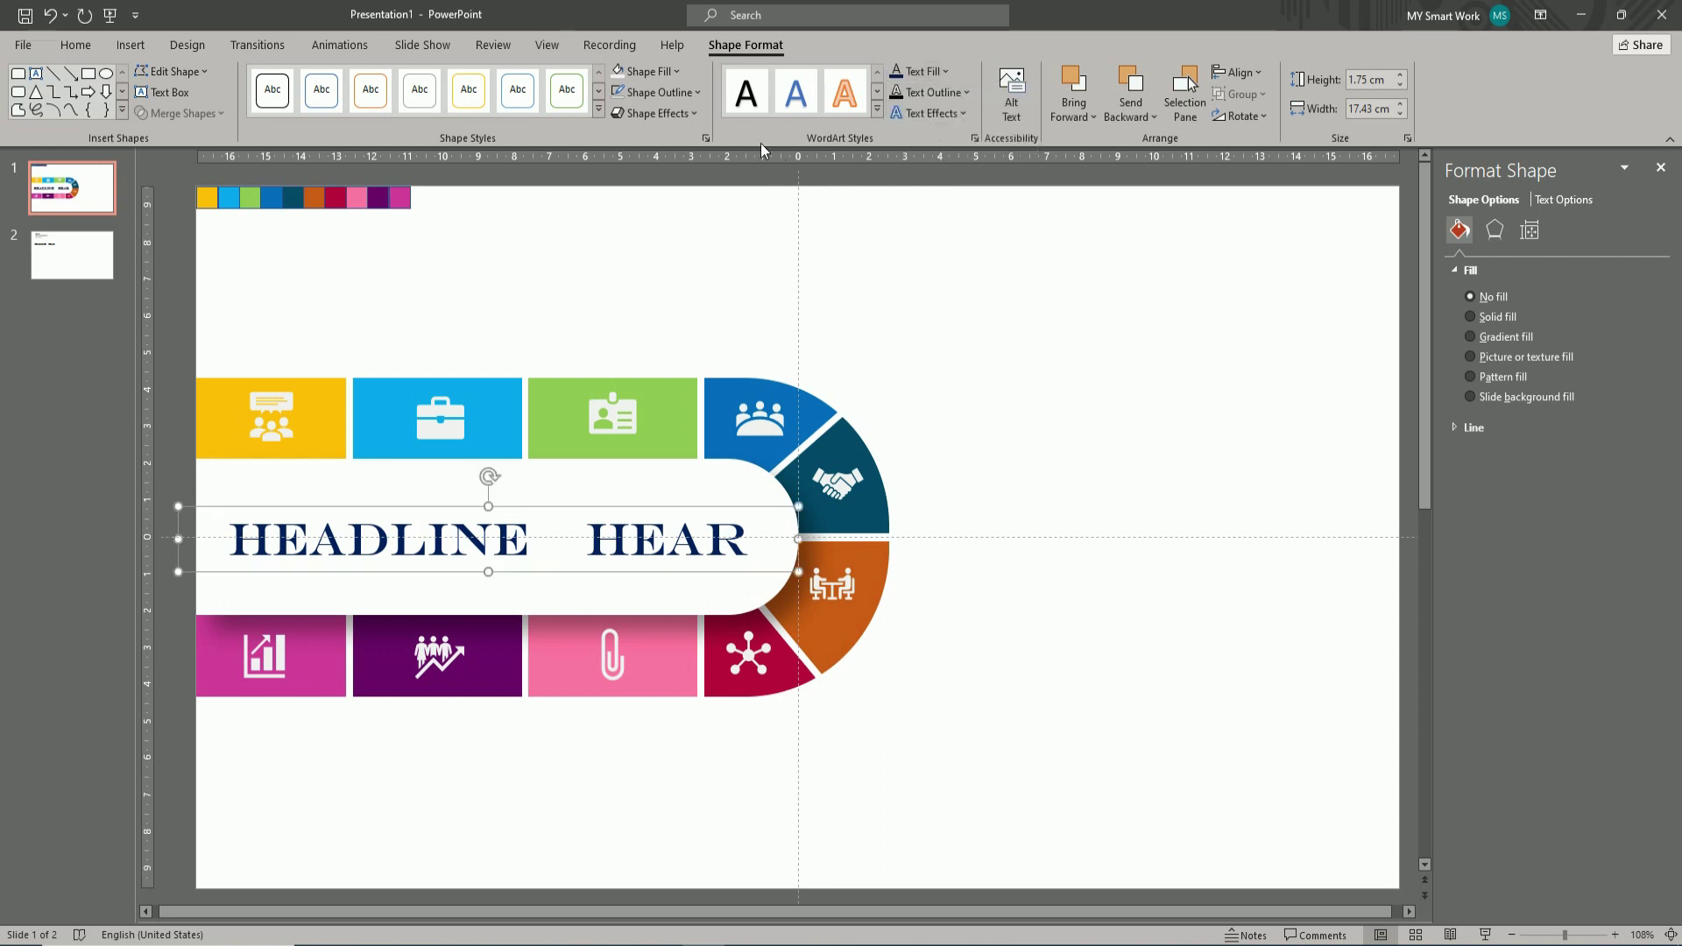
click(691, 112)
mouse_move(675, 195)
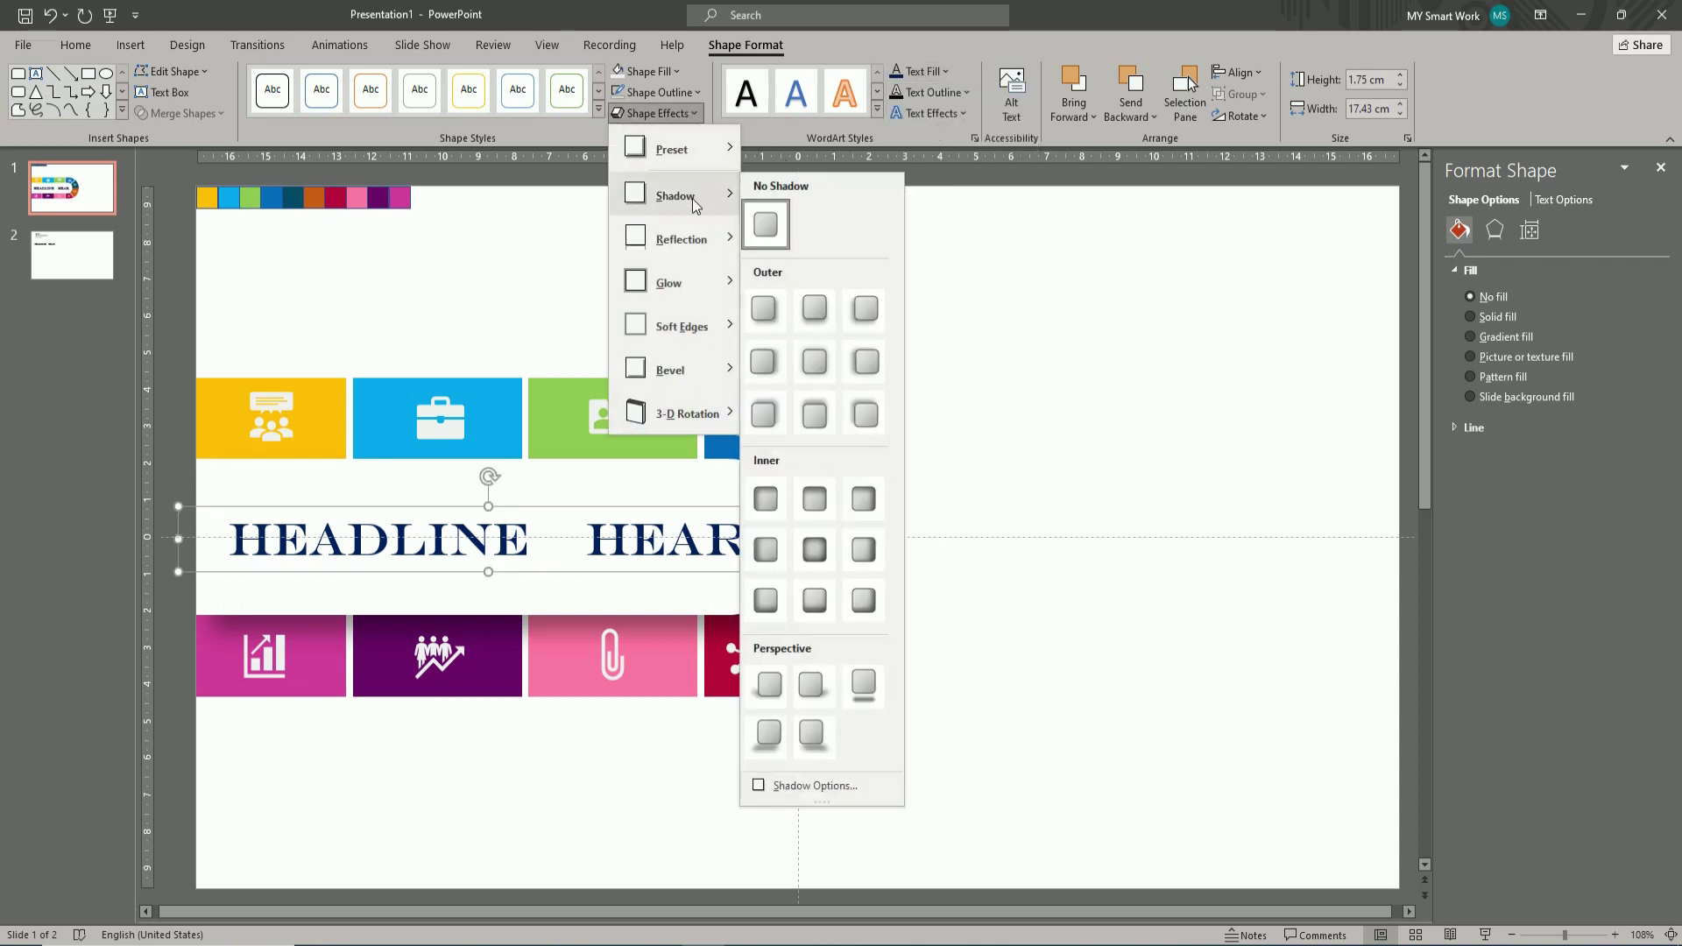
click(861, 368)
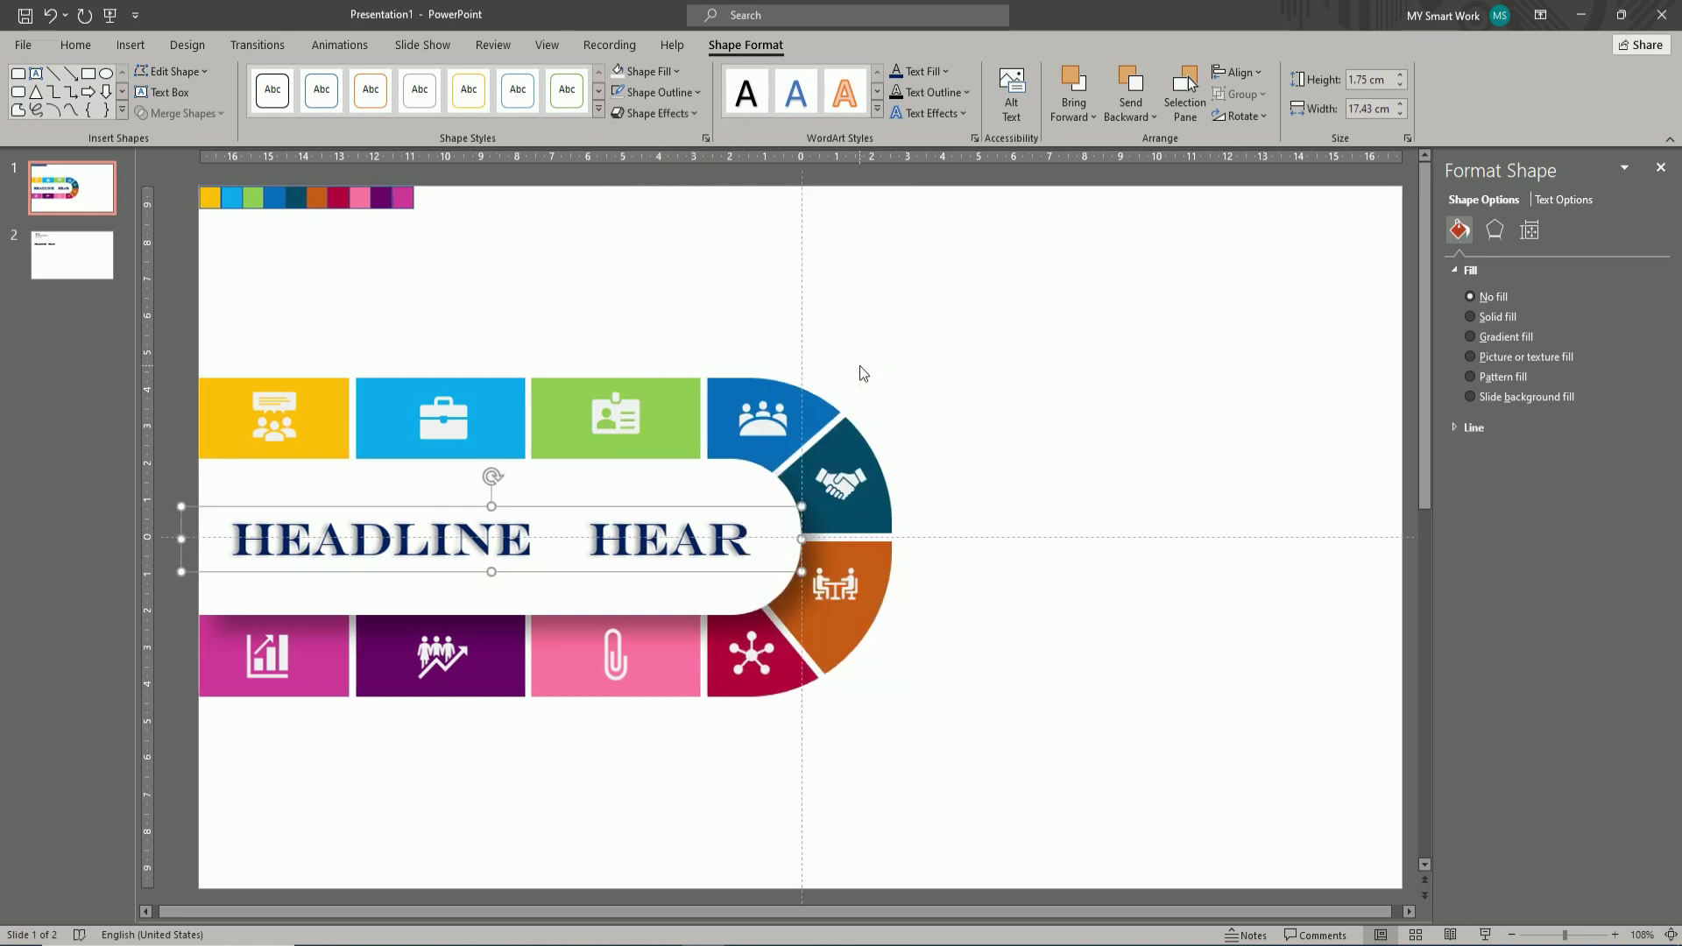
click(608, 308)
click(293, 422)
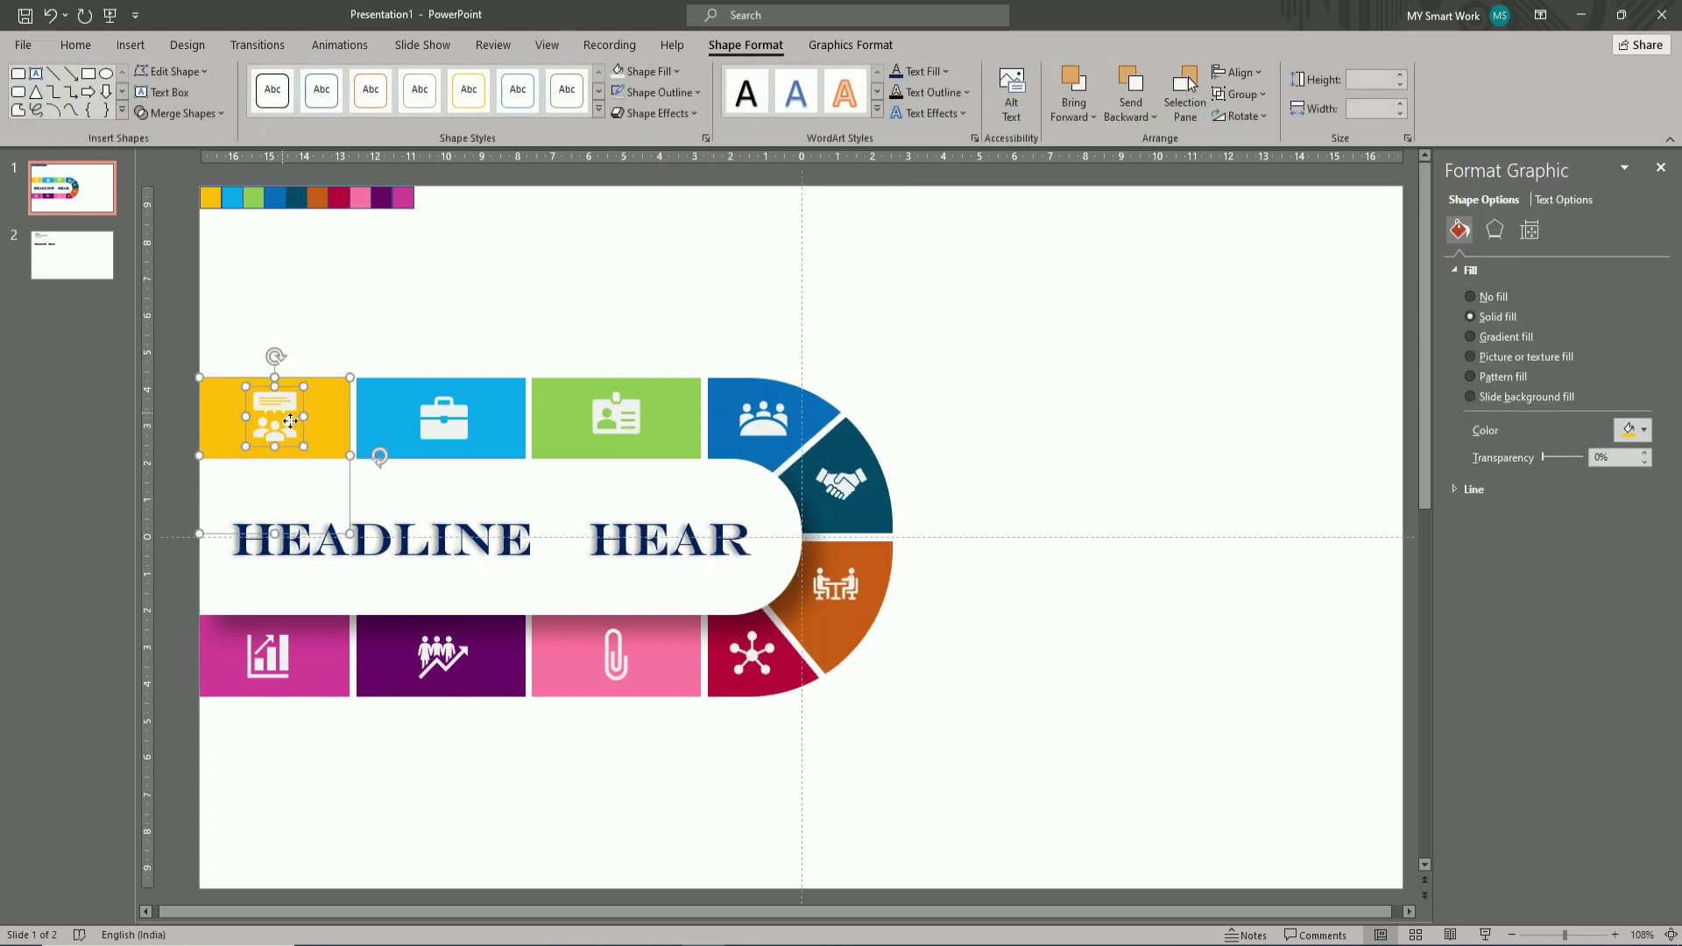
- Group the yellow, blue and green top tiles and the blue segment with their icons
right_click(289, 420)
mouse_move(329, 537)
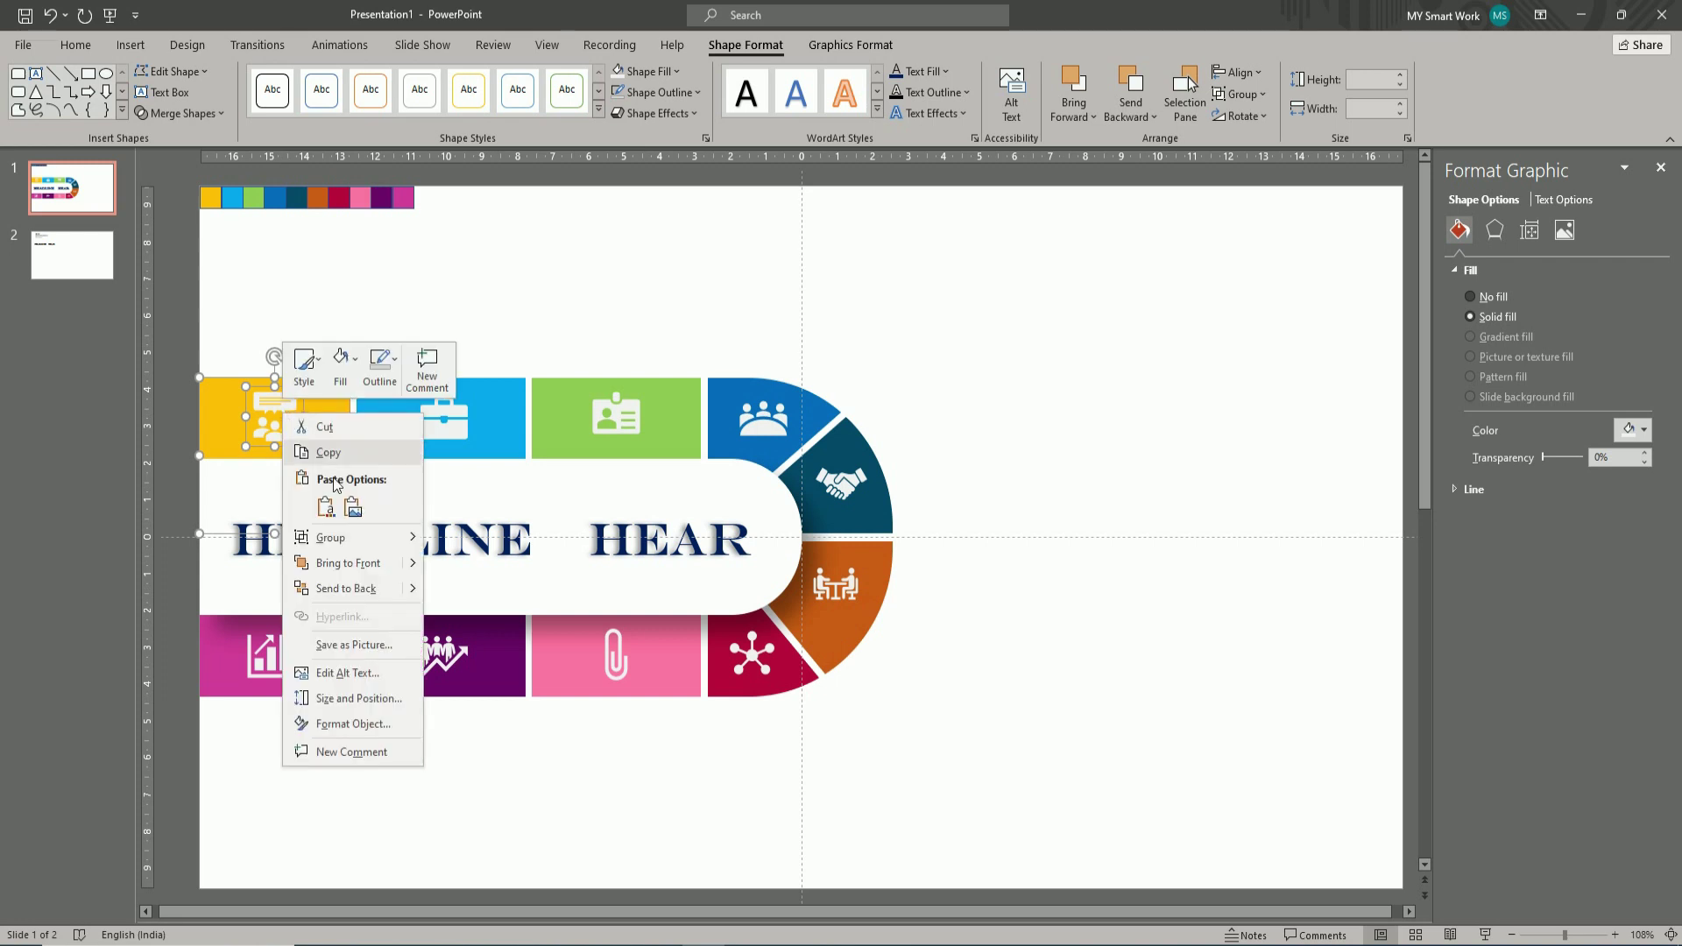
click(471, 539)
click(443, 419)
right_click(448, 421)
click(613, 543)
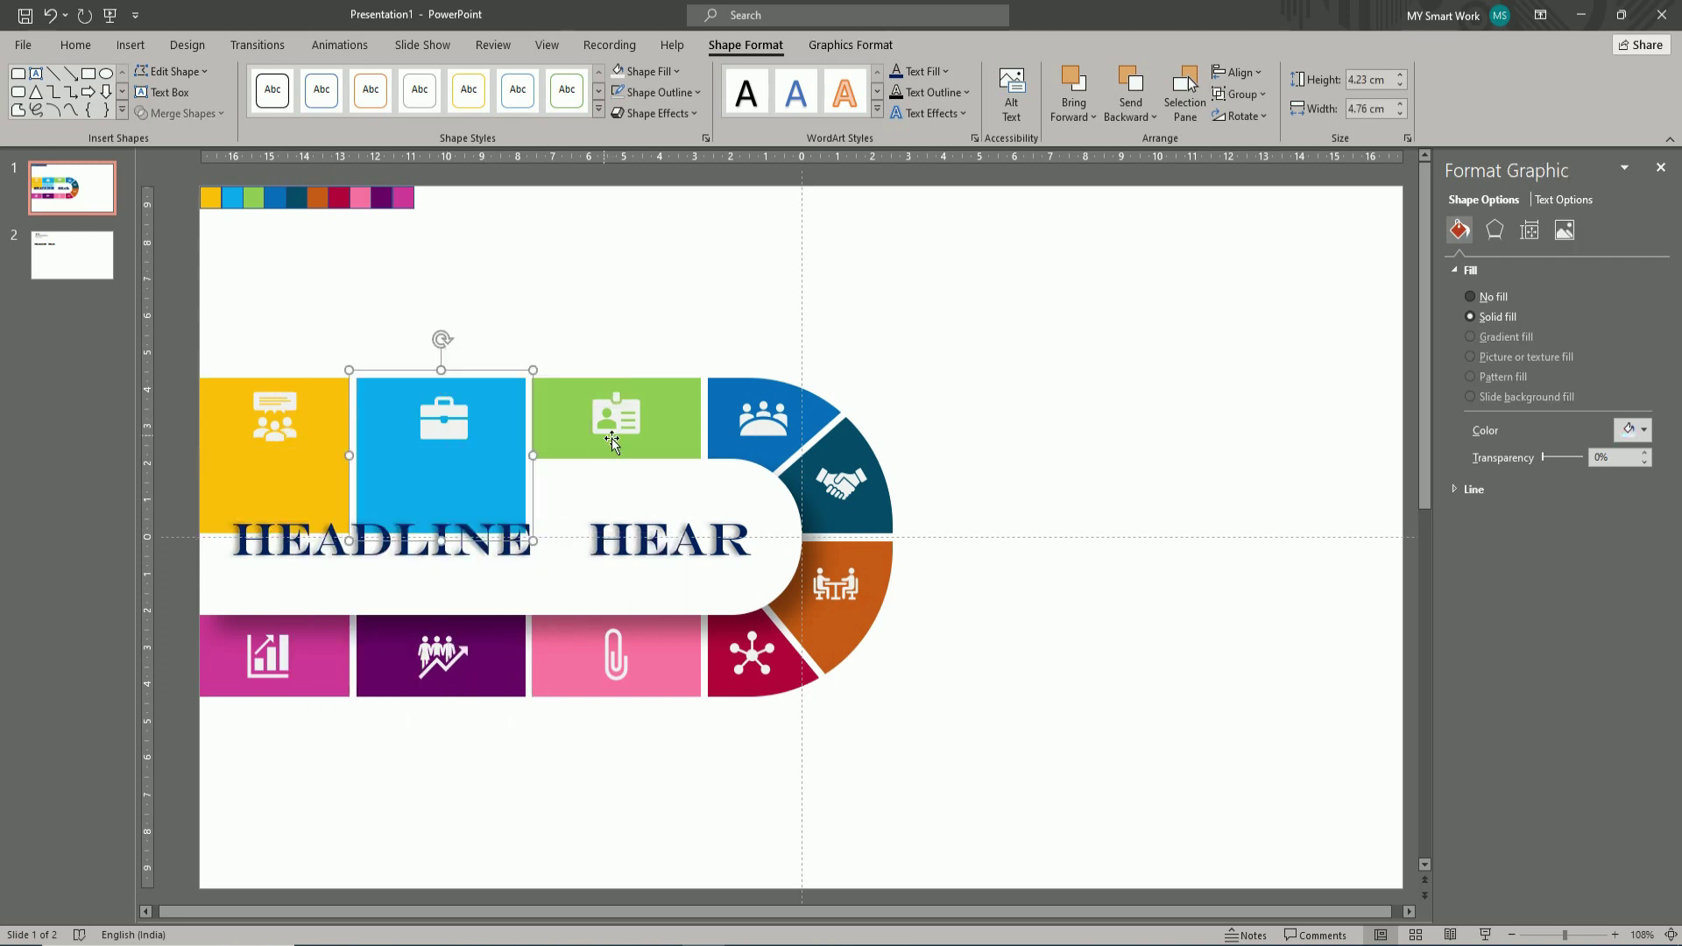
click(573, 426)
click(605, 424)
right_click(604, 424)
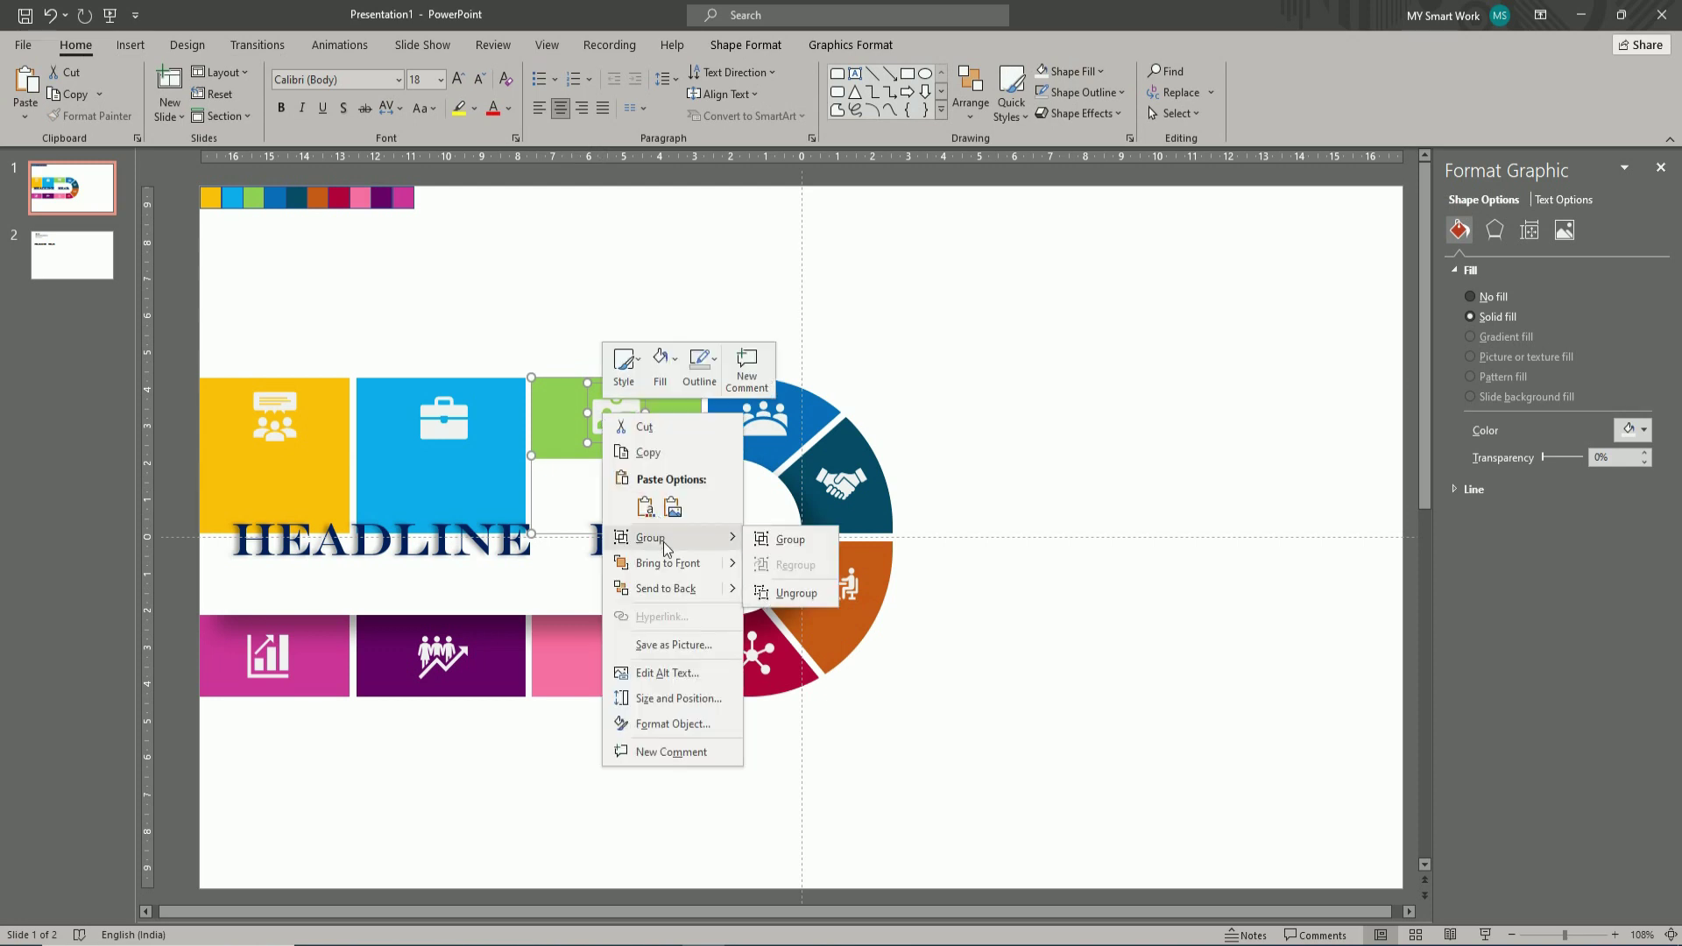
click(780, 545)
click(758, 442)
click(759, 442)
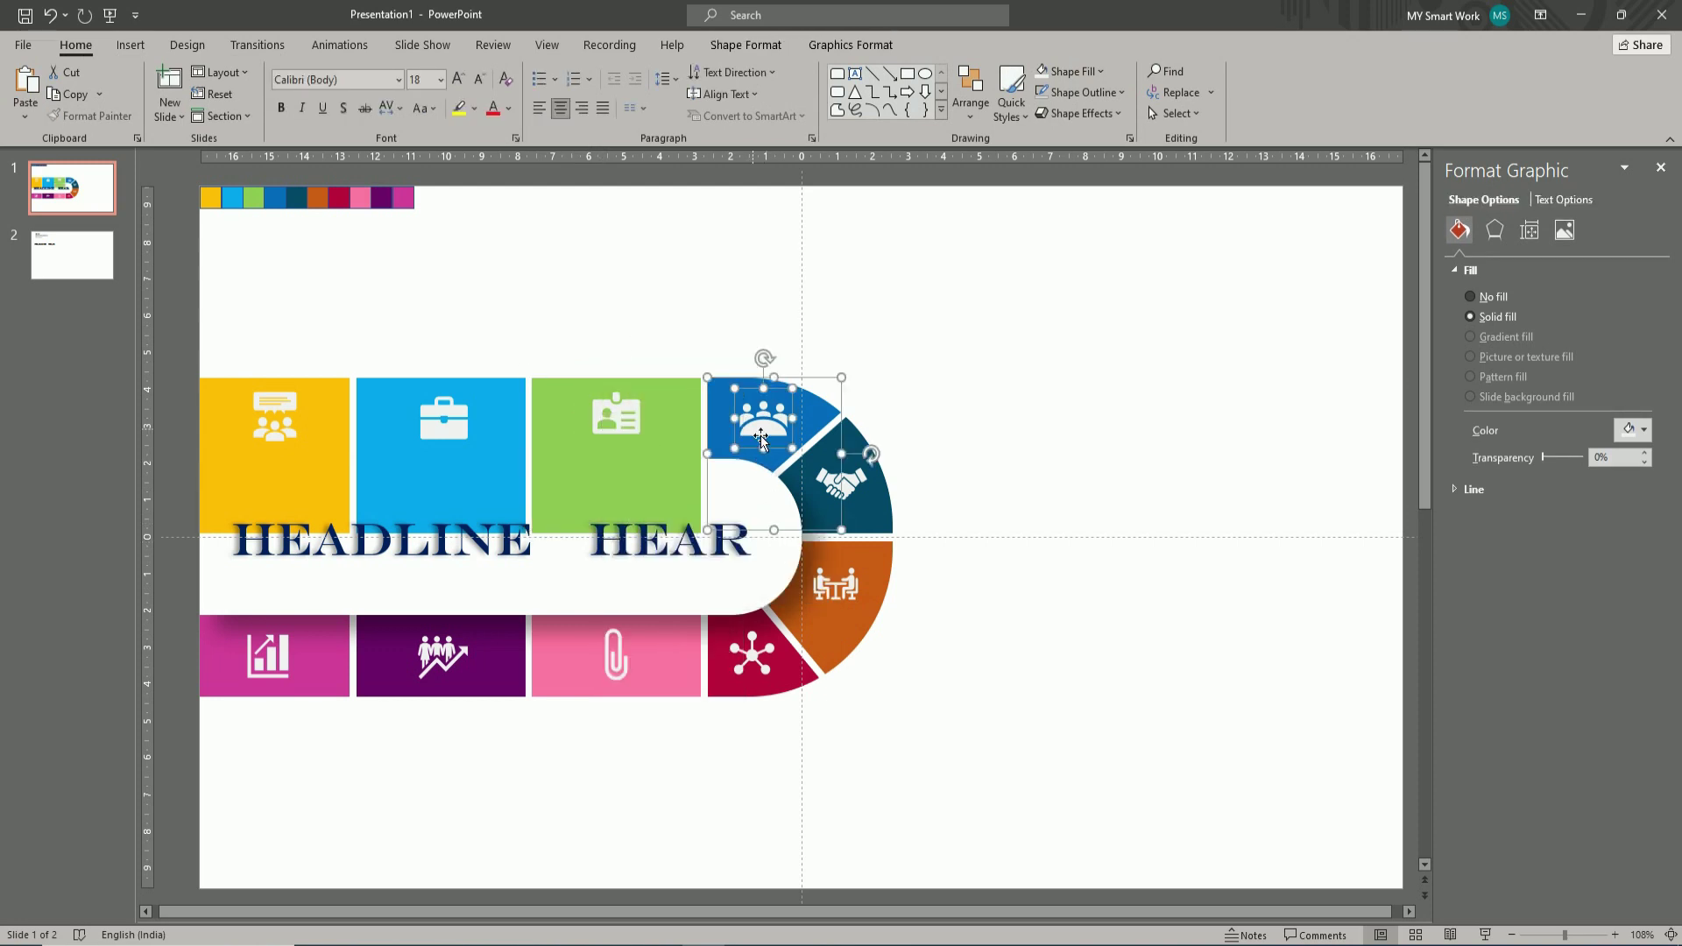
right_click(755, 429)
click(938, 554)
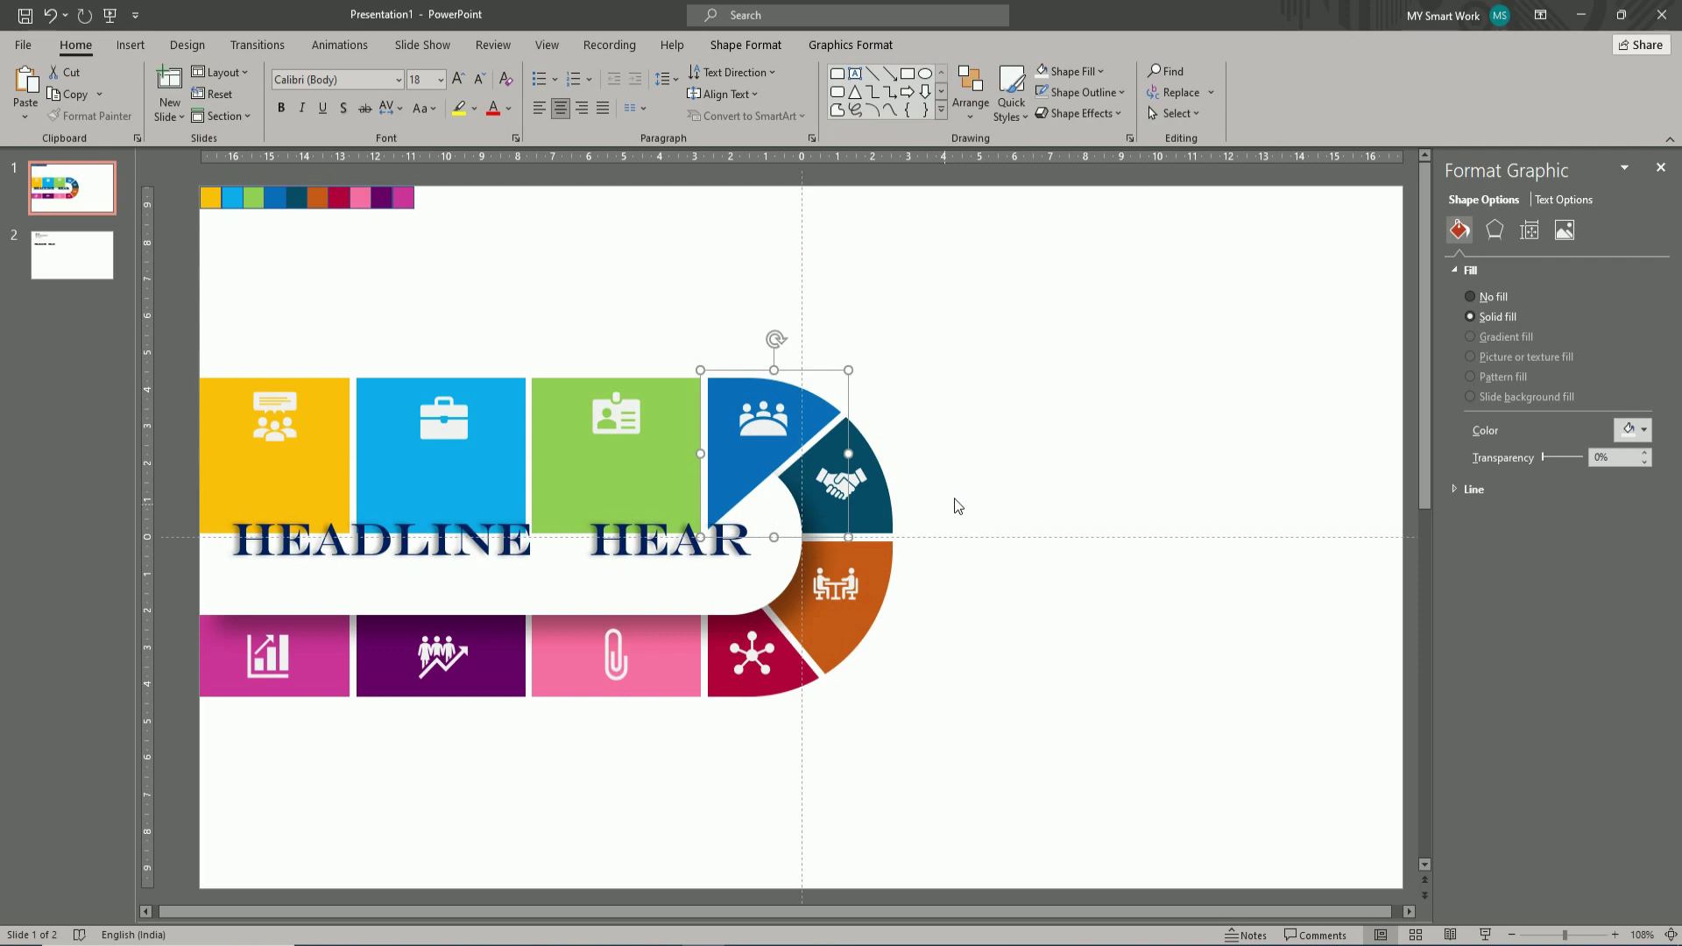
- Group the teal, orange and crimson arc segments with their icons
click(949, 502)
click(839, 469)
shift+click(836, 521)
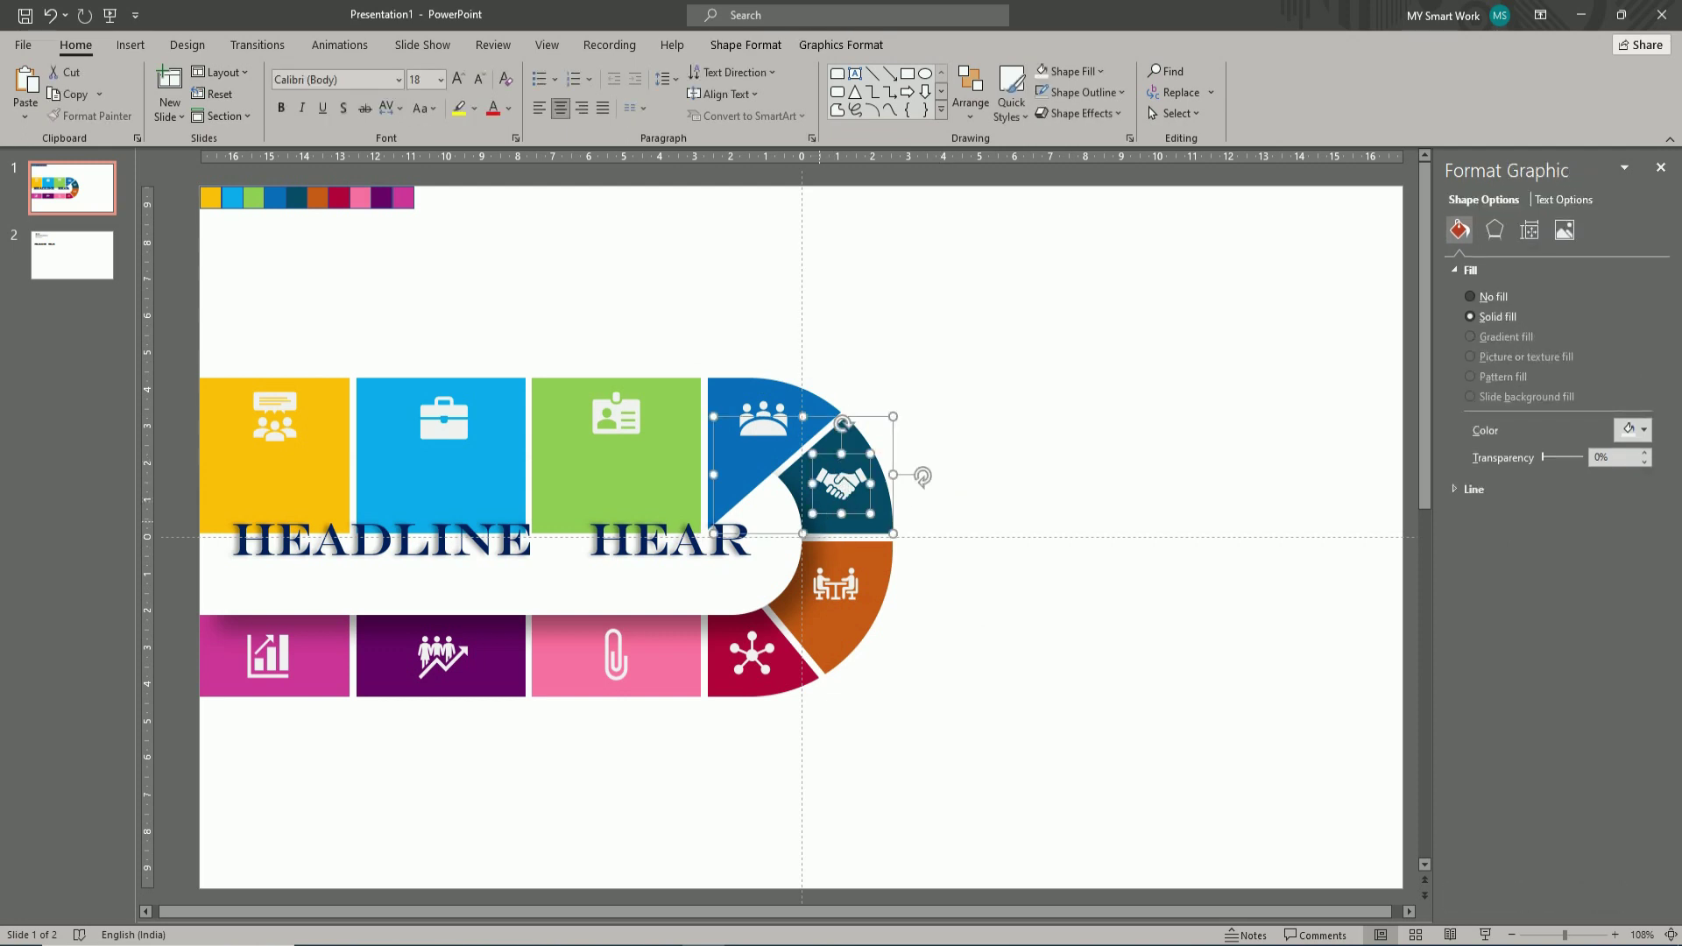
right_click(837, 495)
mouse_move(889, 704)
click(1000, 623)
click(859, 603)
click(859, 603)
right_click(837, 580)
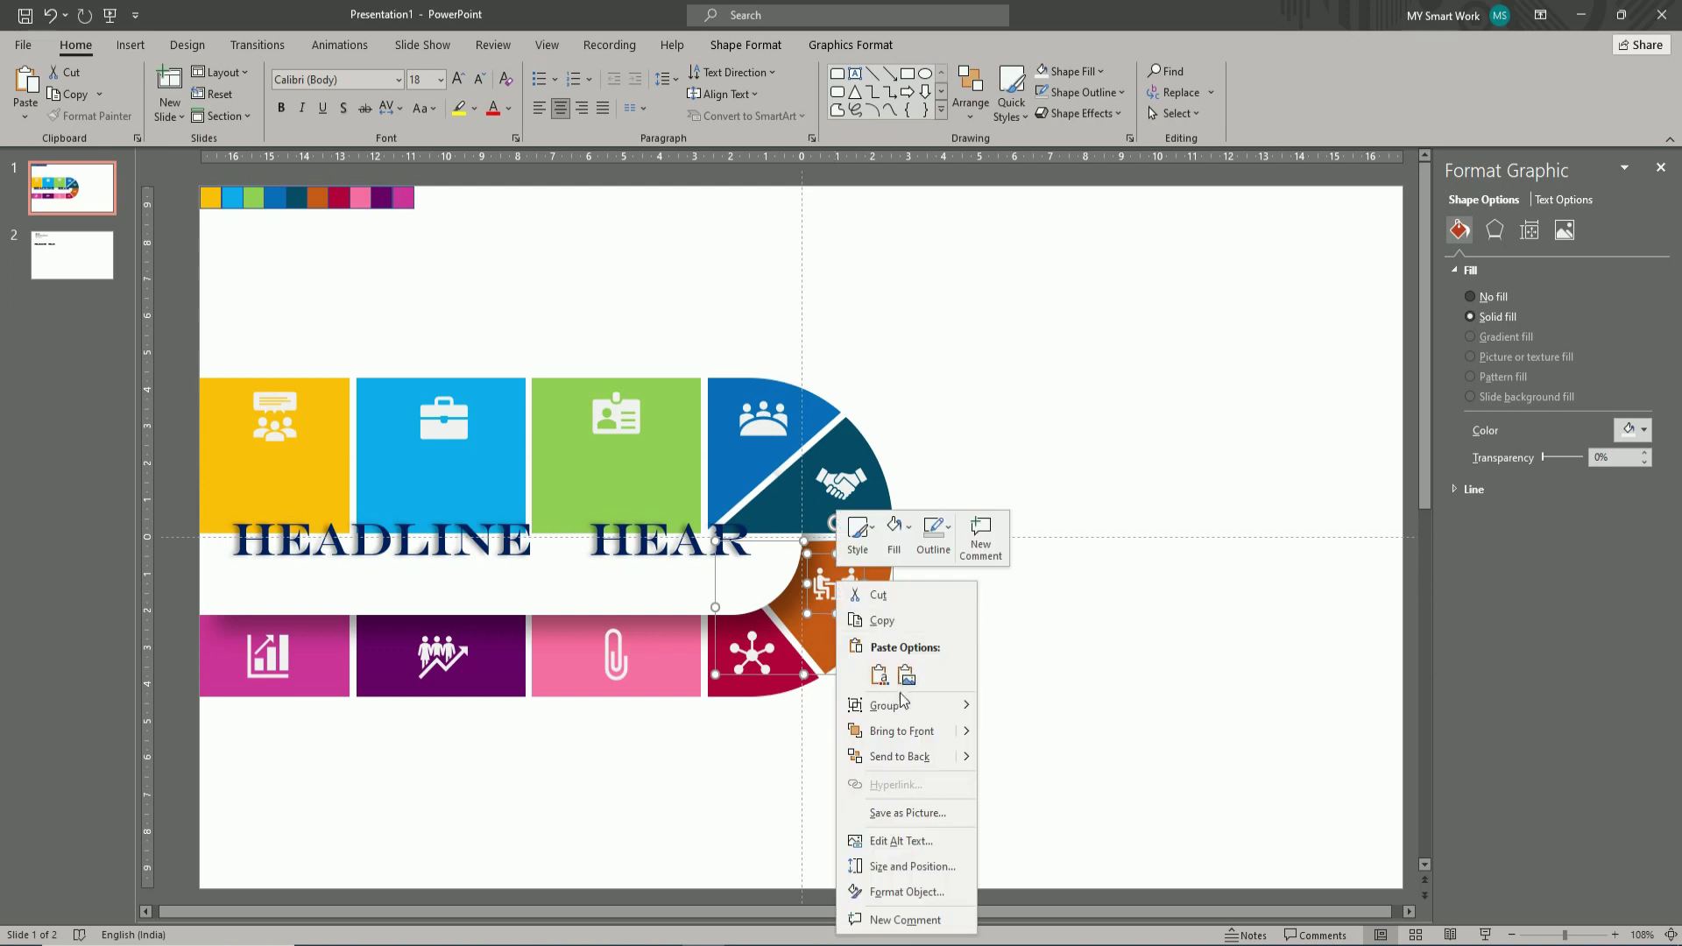
click(1021, 701)
click(769, 688)
shift+click(752, 652)
right_click(758, 658)
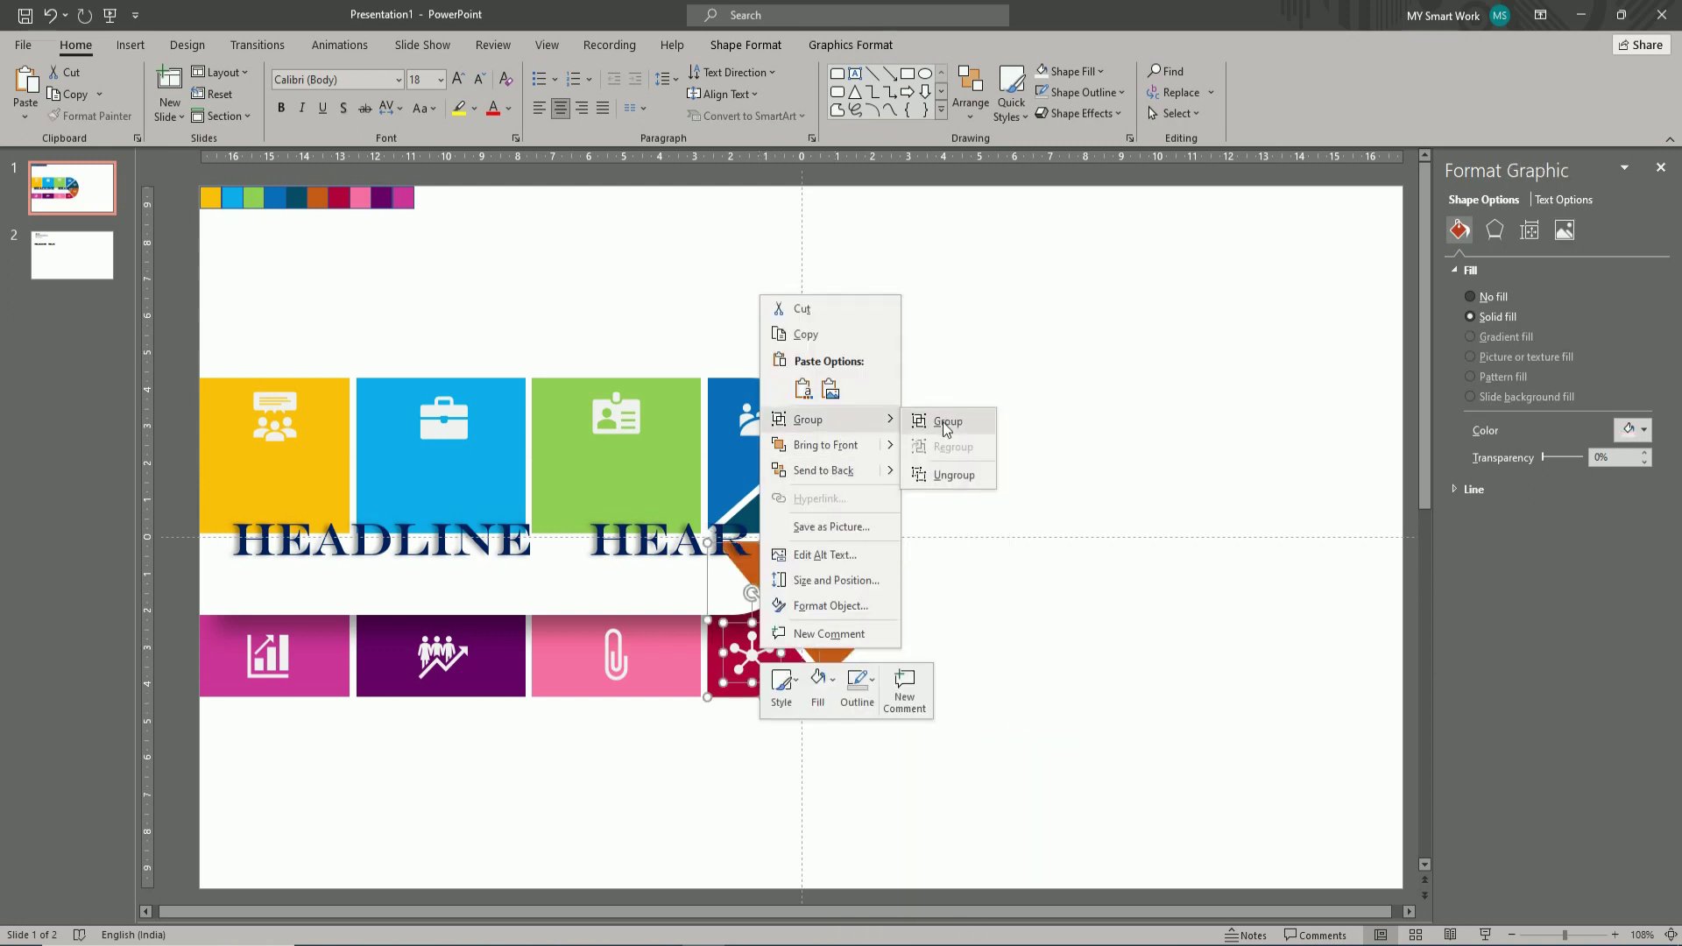
mouse_move(807, 419)
click(941, 420)
- Group the pink, purple and magenta bottom tiles with their icons
click(657, 657)
shift+click(636, 663)
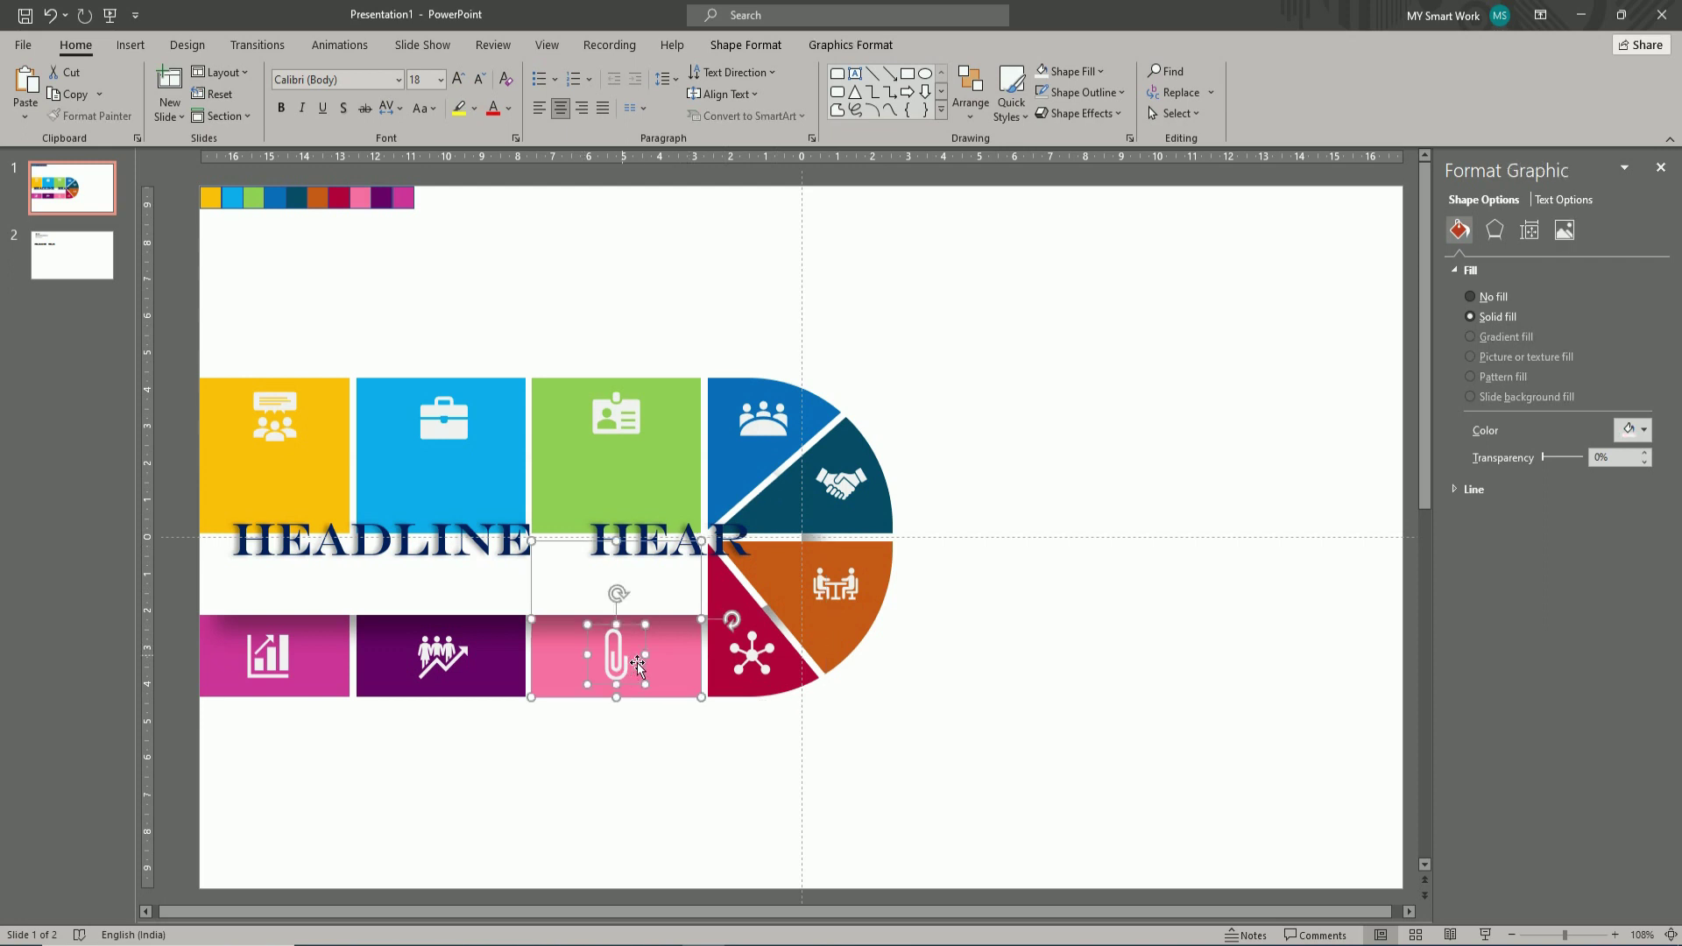
right_click(622, 657)
click(802, 421)
click(438, 652)
shift+click(442, 653)
right_click(449, 658)
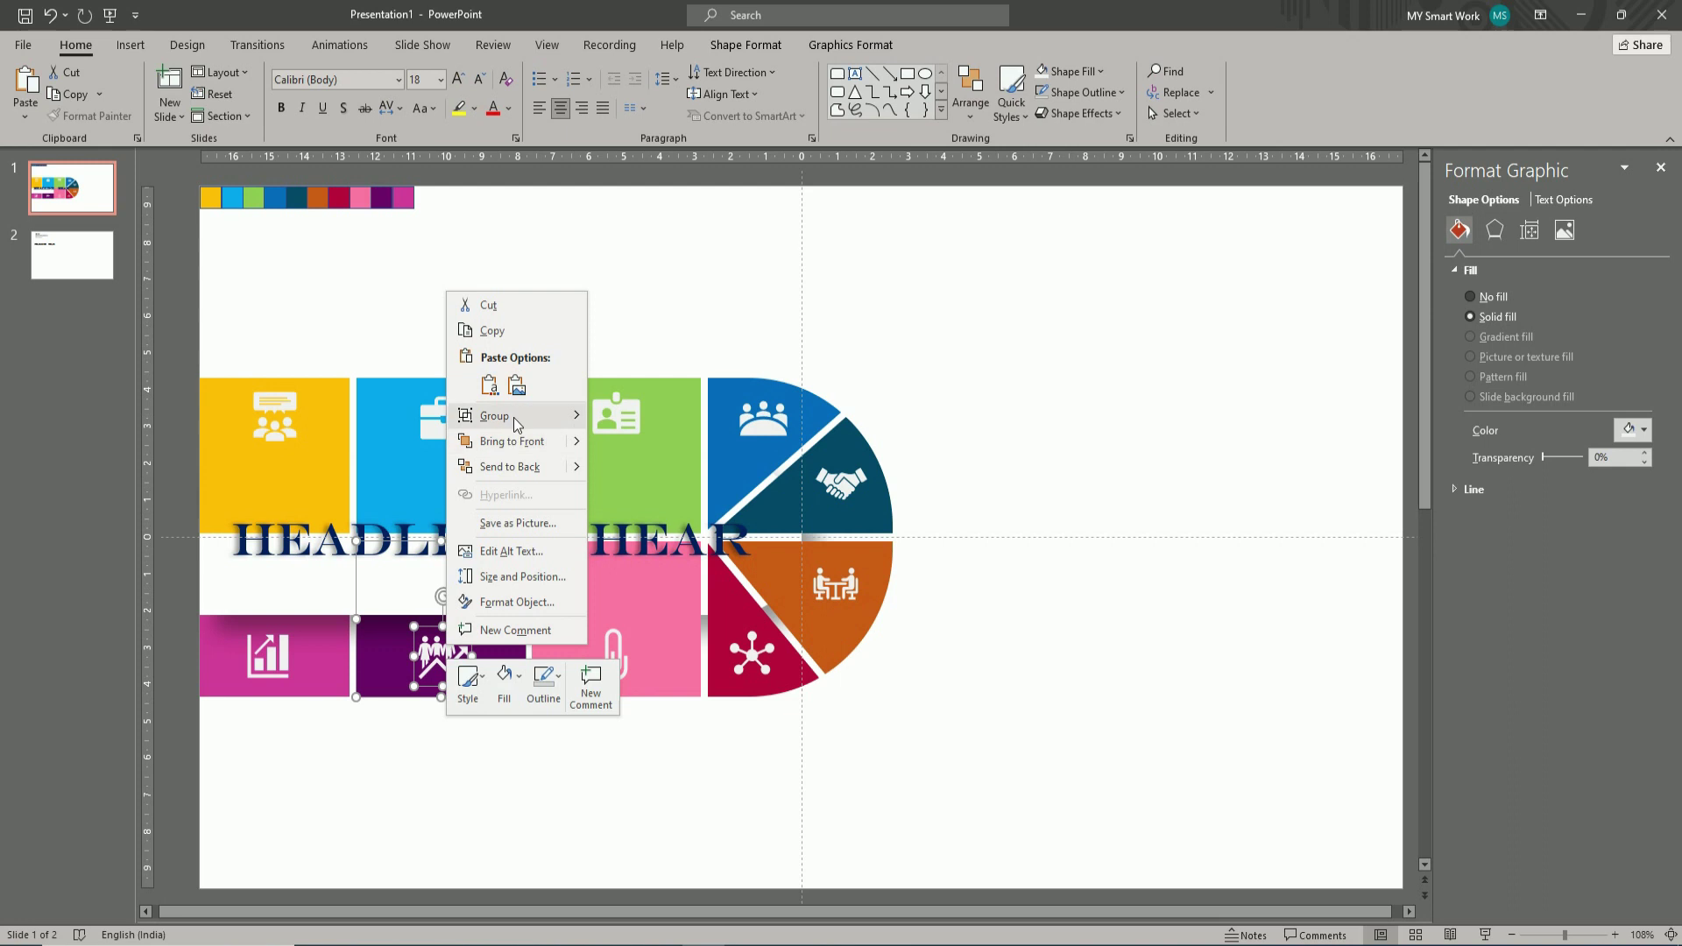
click(604, 422)
click(228, 657)
shift+click(262, 656)
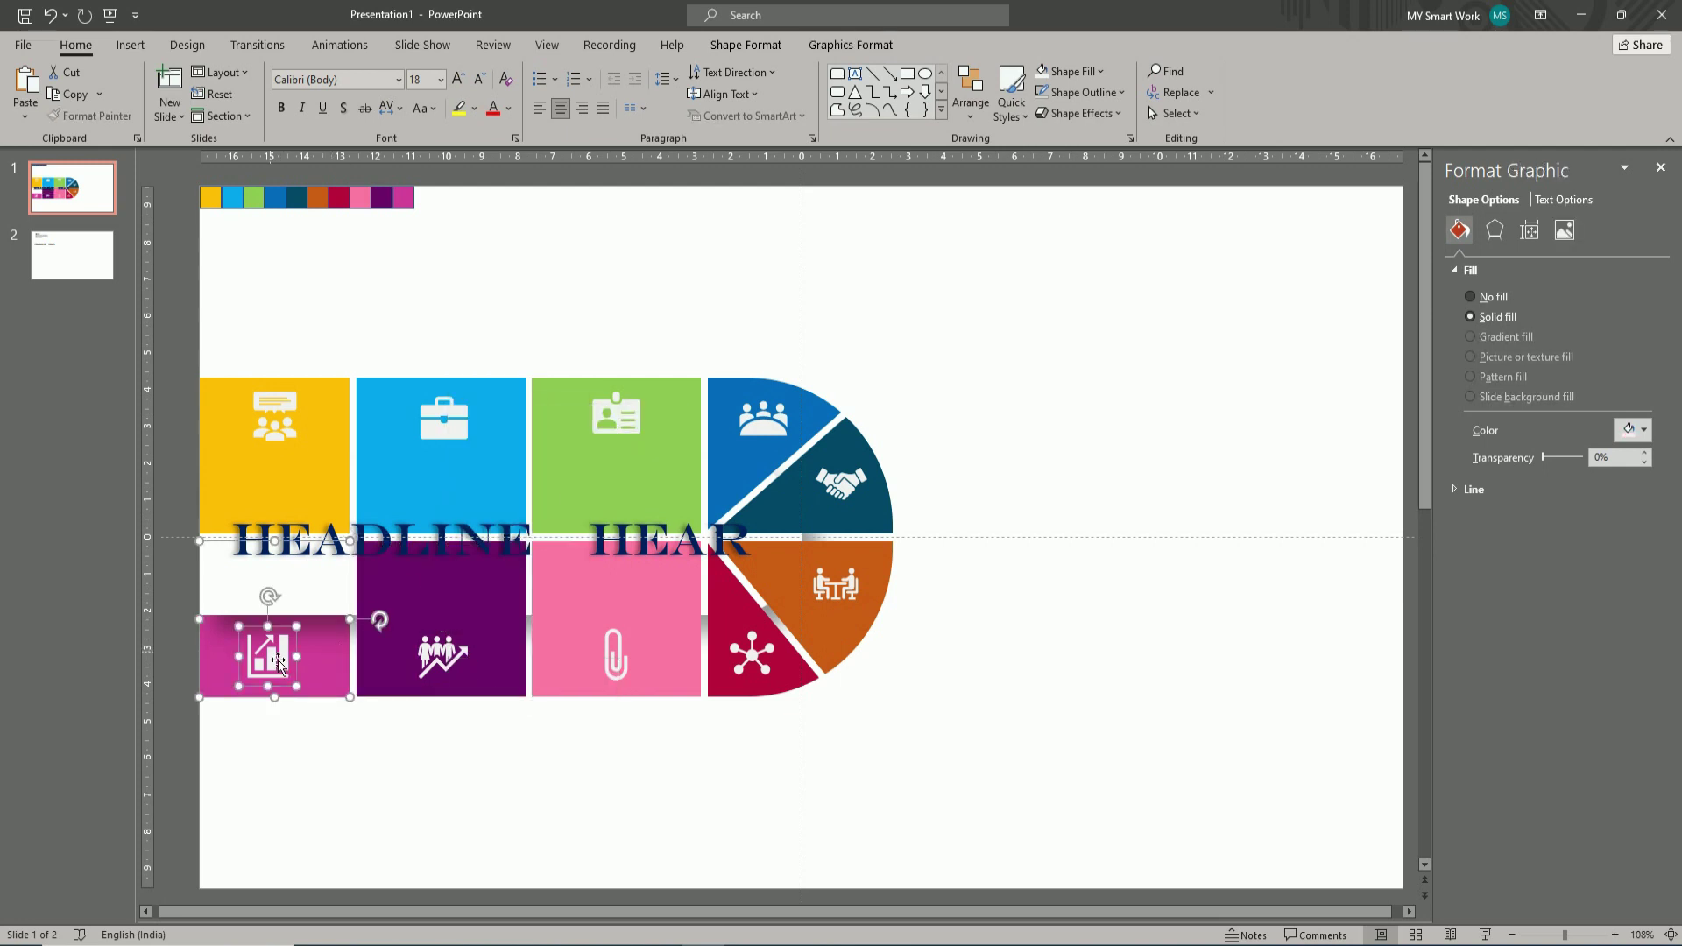
right_click(272, 663)
click(451, 424)
- Move the HEADLINE HEAR title up over the top row of tiles
click(283, 548)
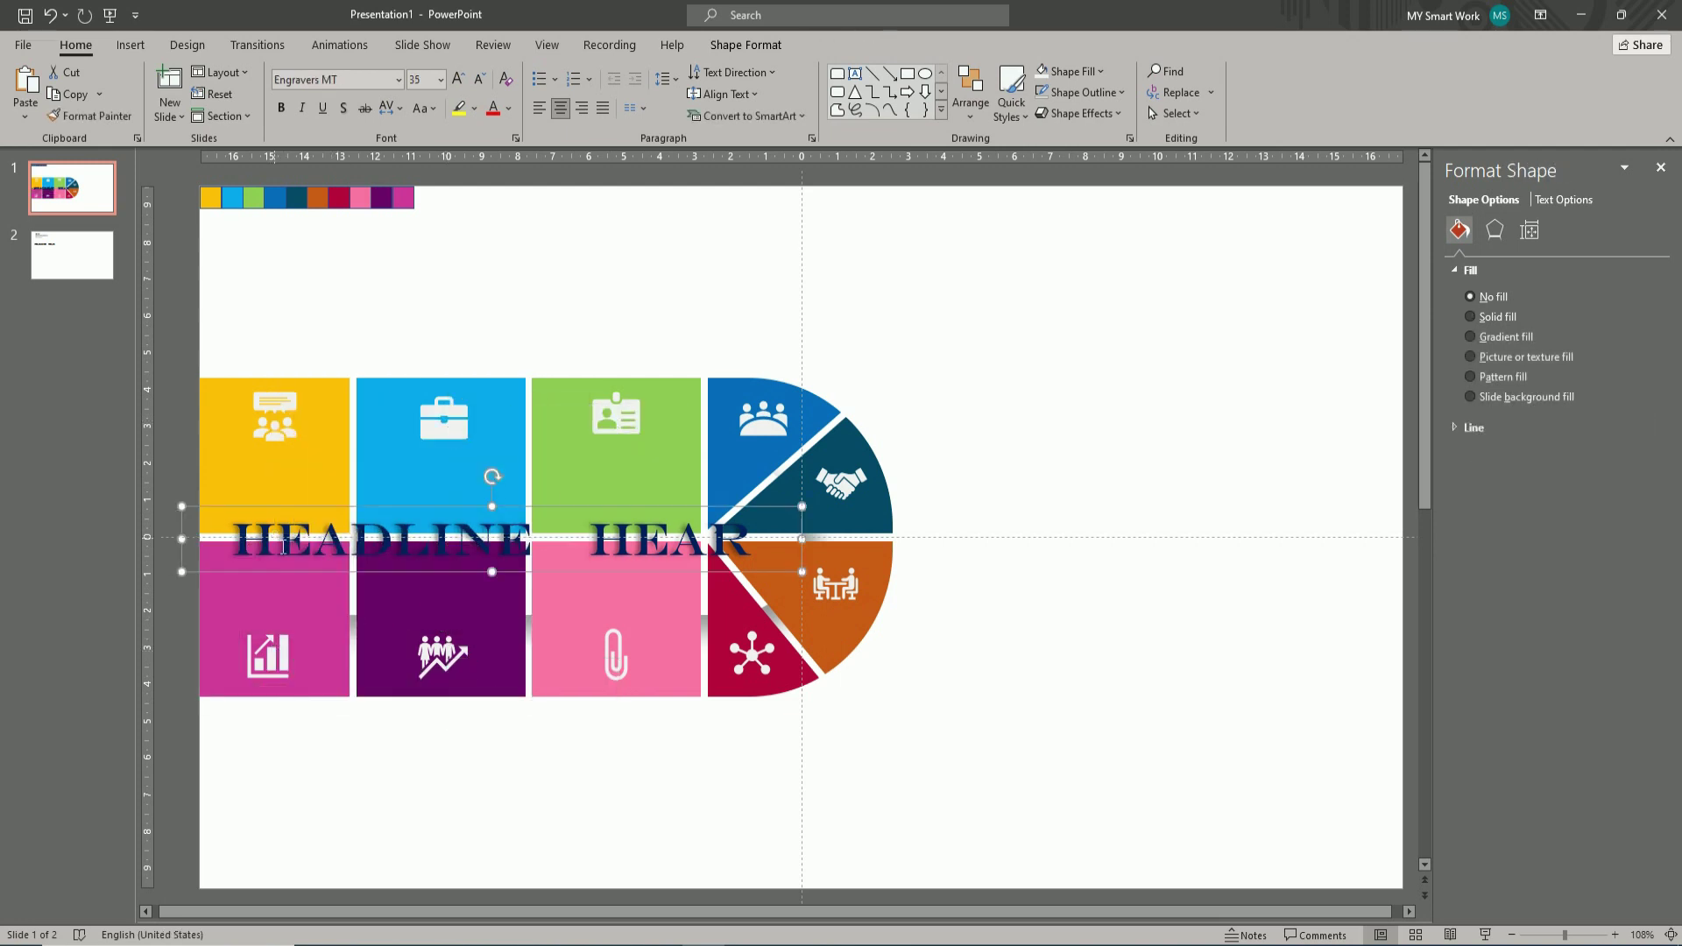
drag(298, 517, 320, 438)
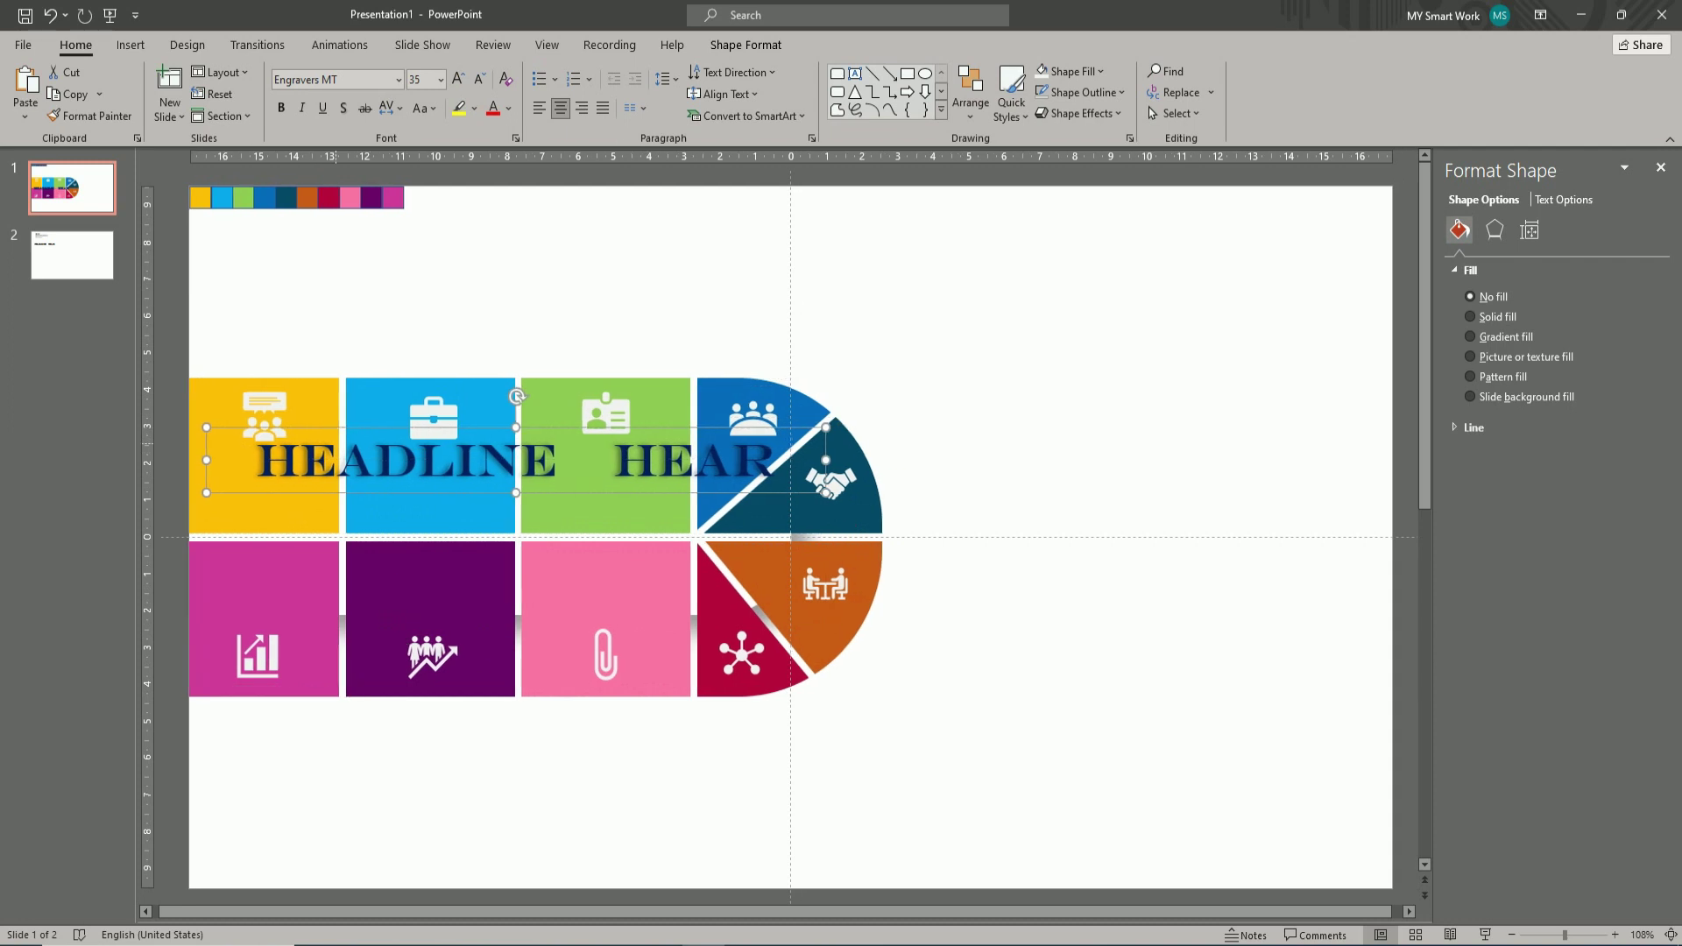
click(387, 547)
right_click(388, 545)
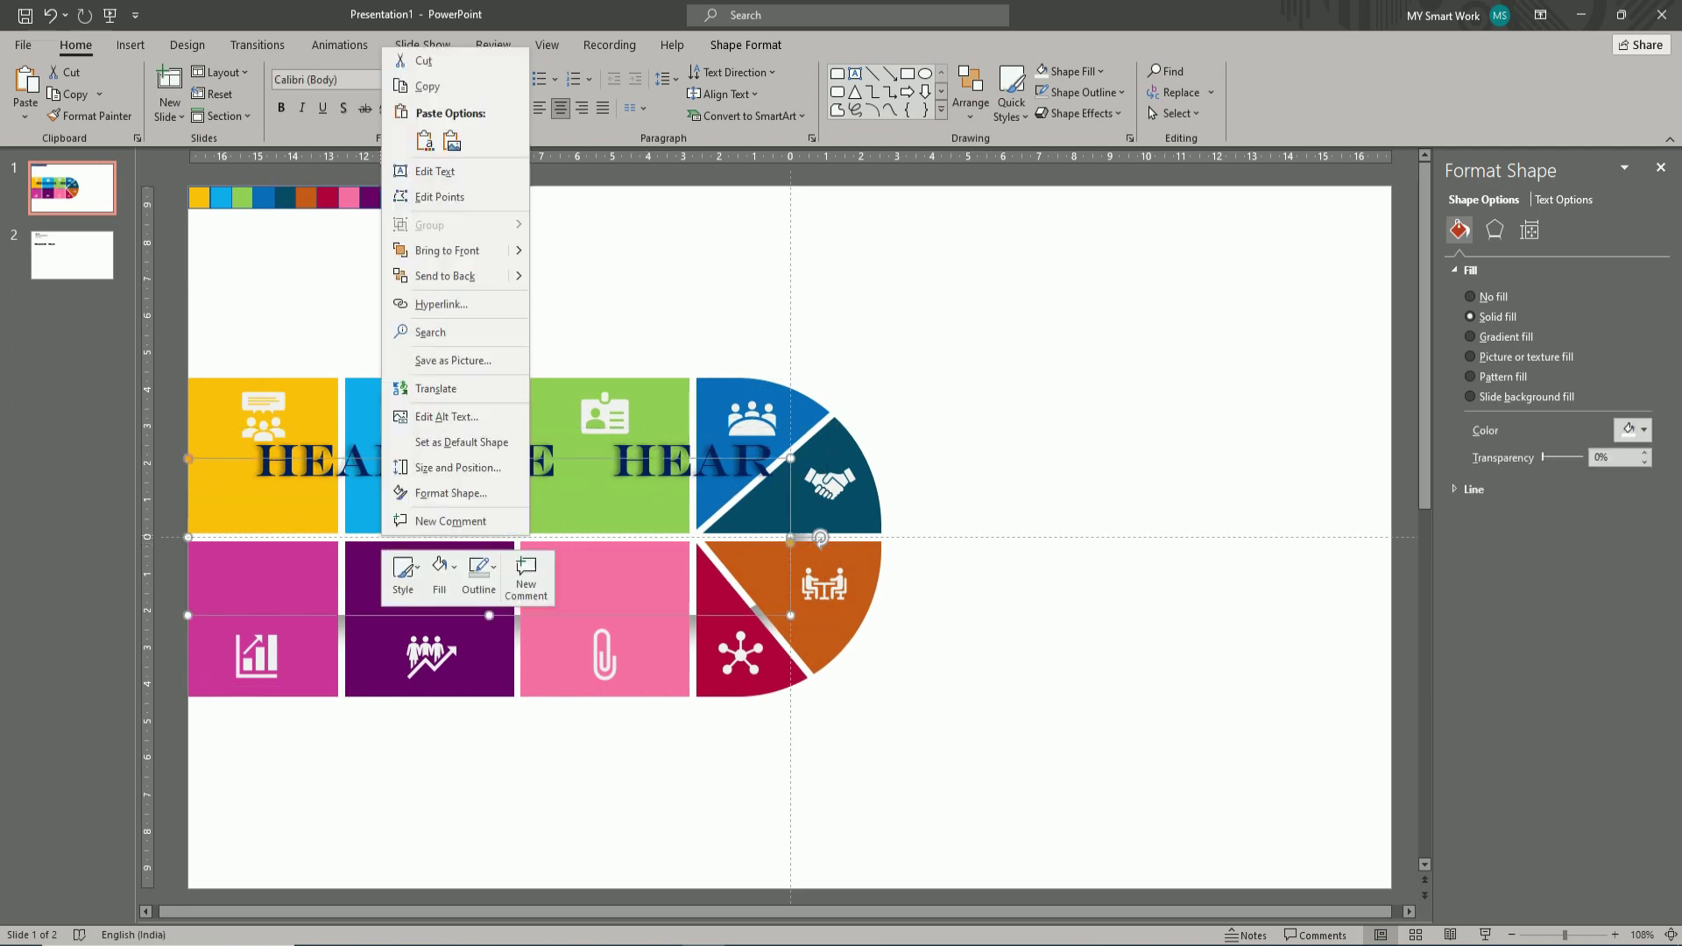
- Bring the white rounded band to front, then bring the HEADLINE HEAR text in front and onto it
click(477, 259)
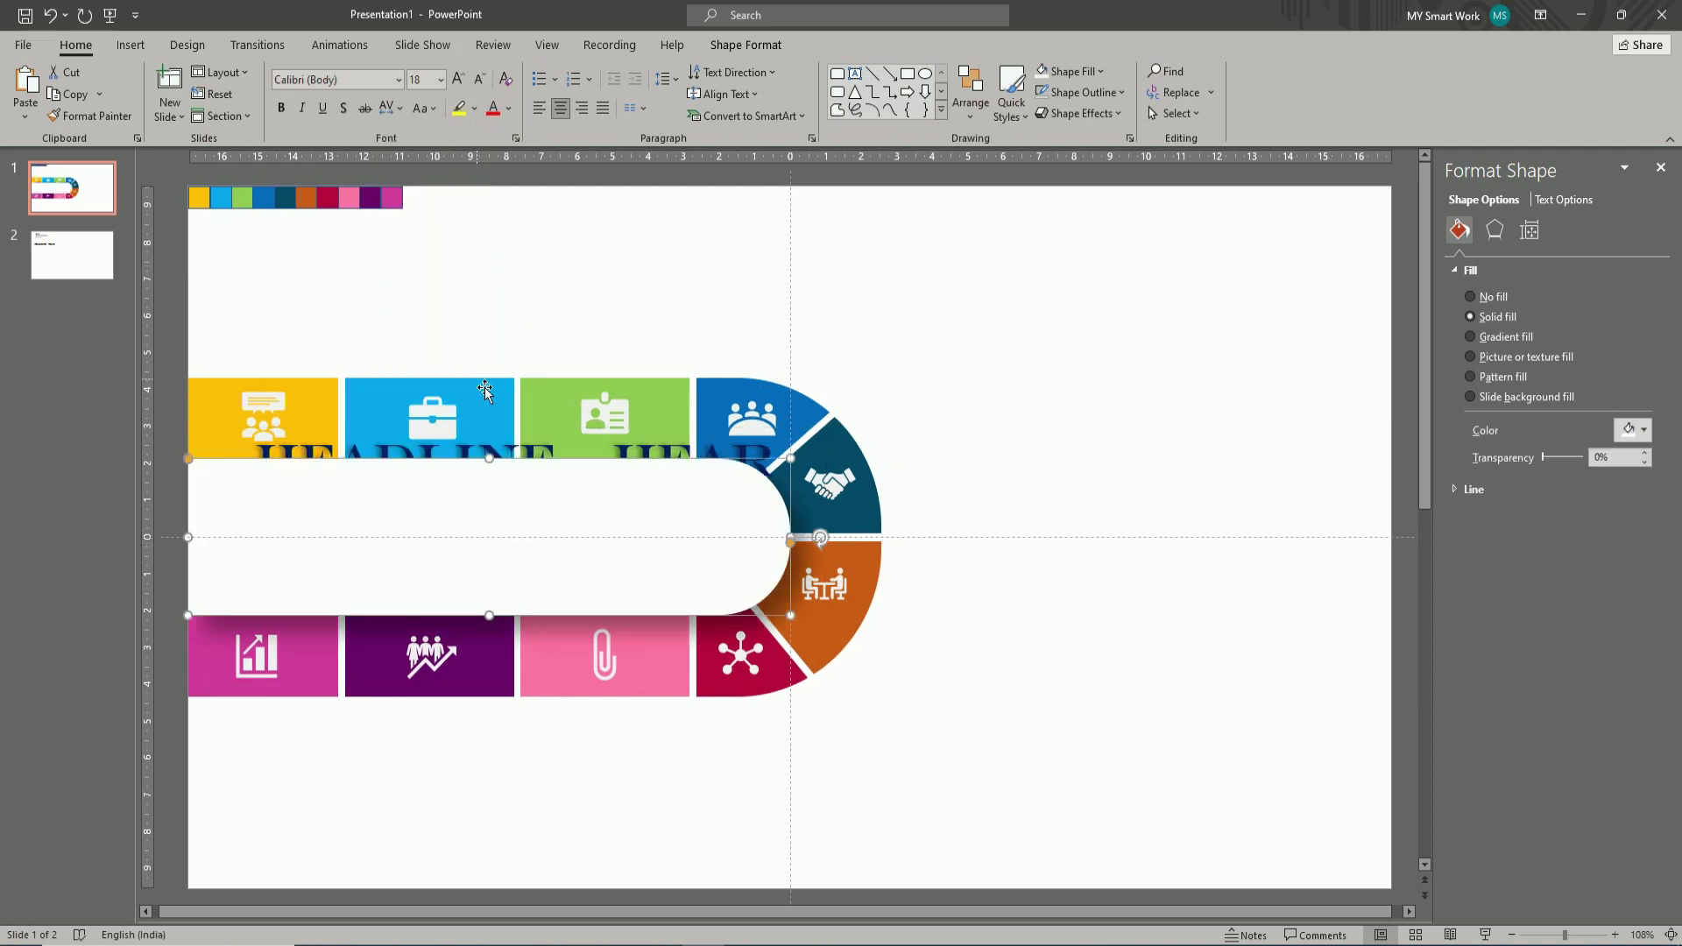
click(412, 452)
click(383, 440)
right_click(384, 439)
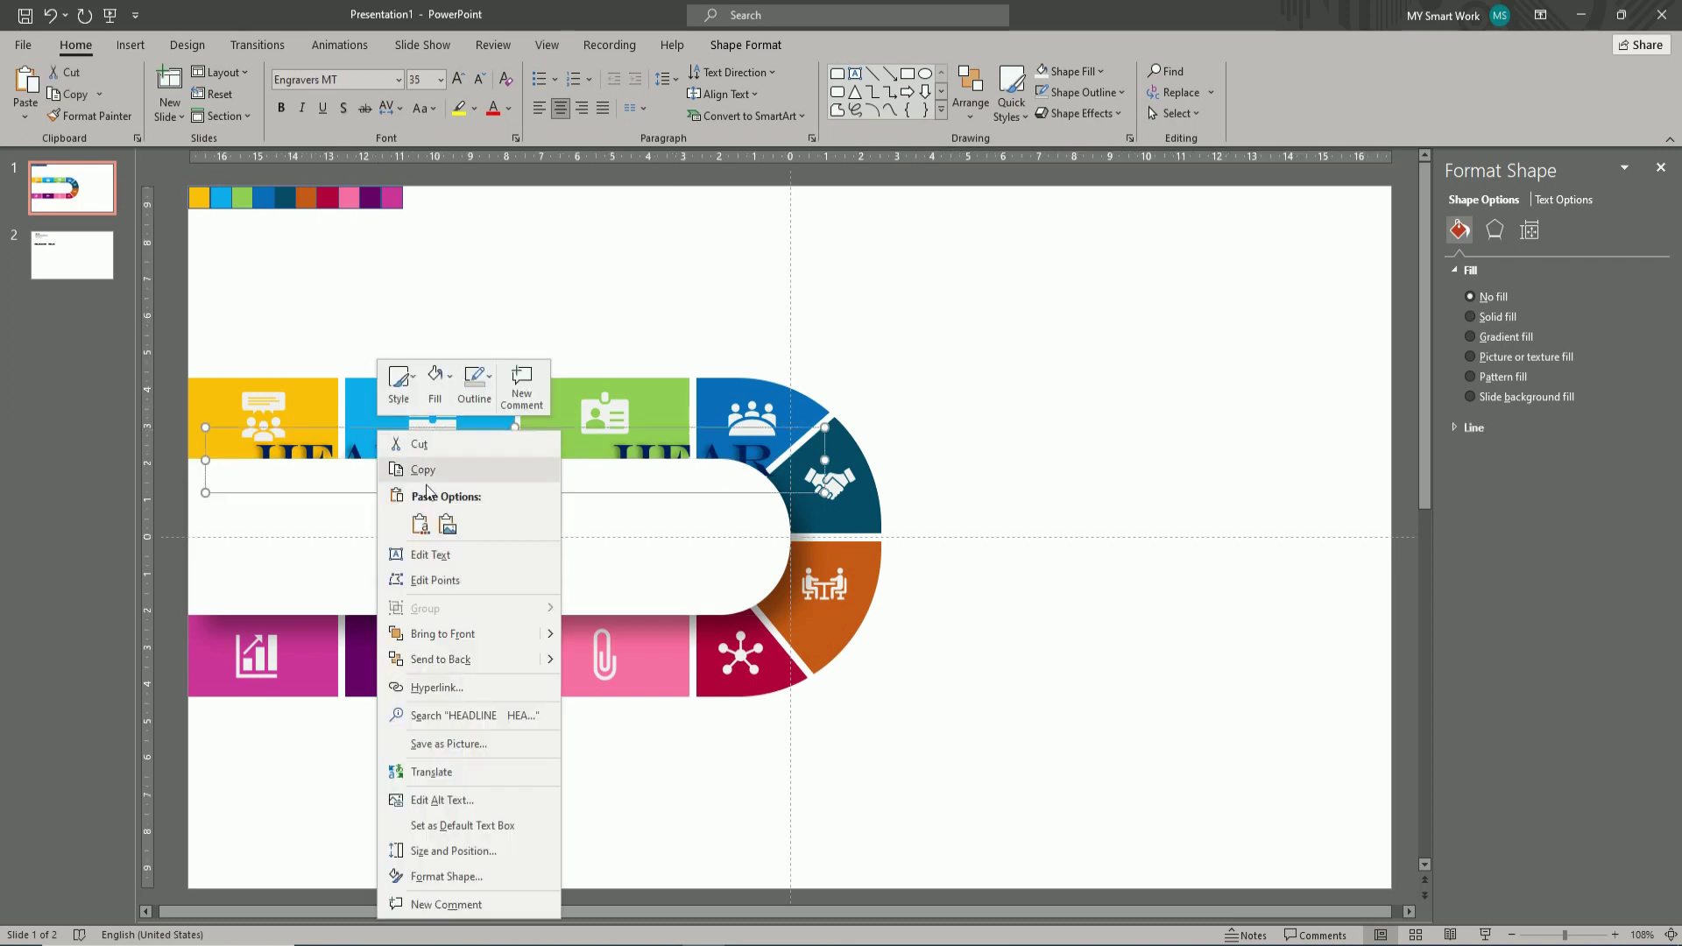
click(449, 649)
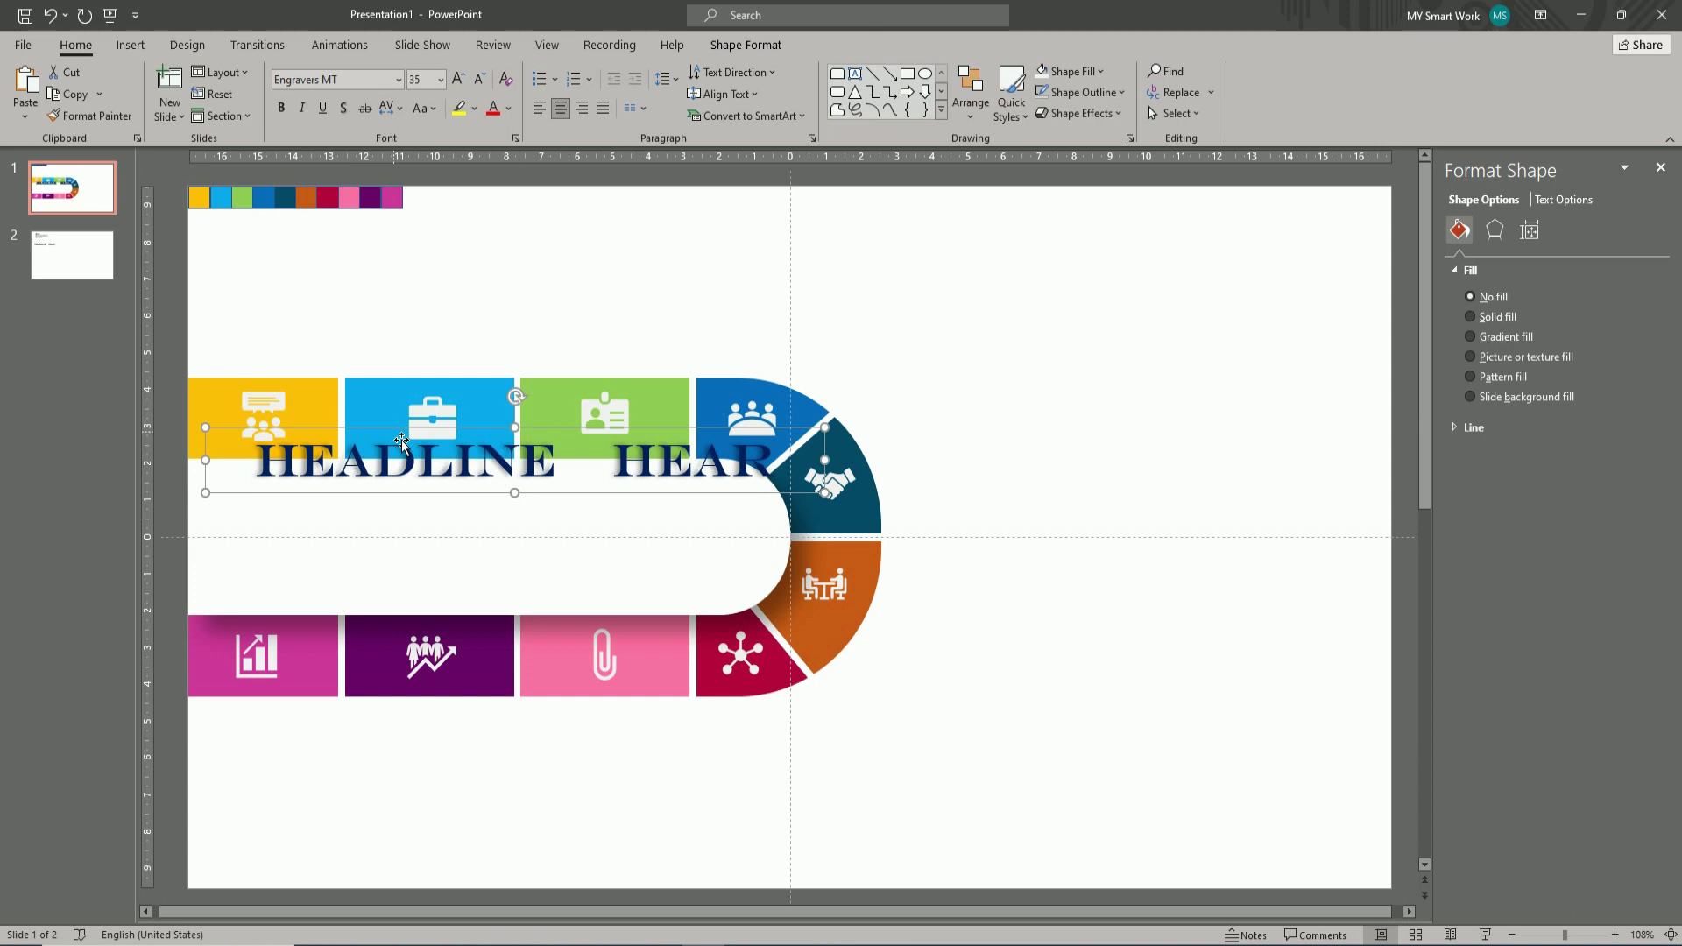
drag(401, 439, 384, 517)
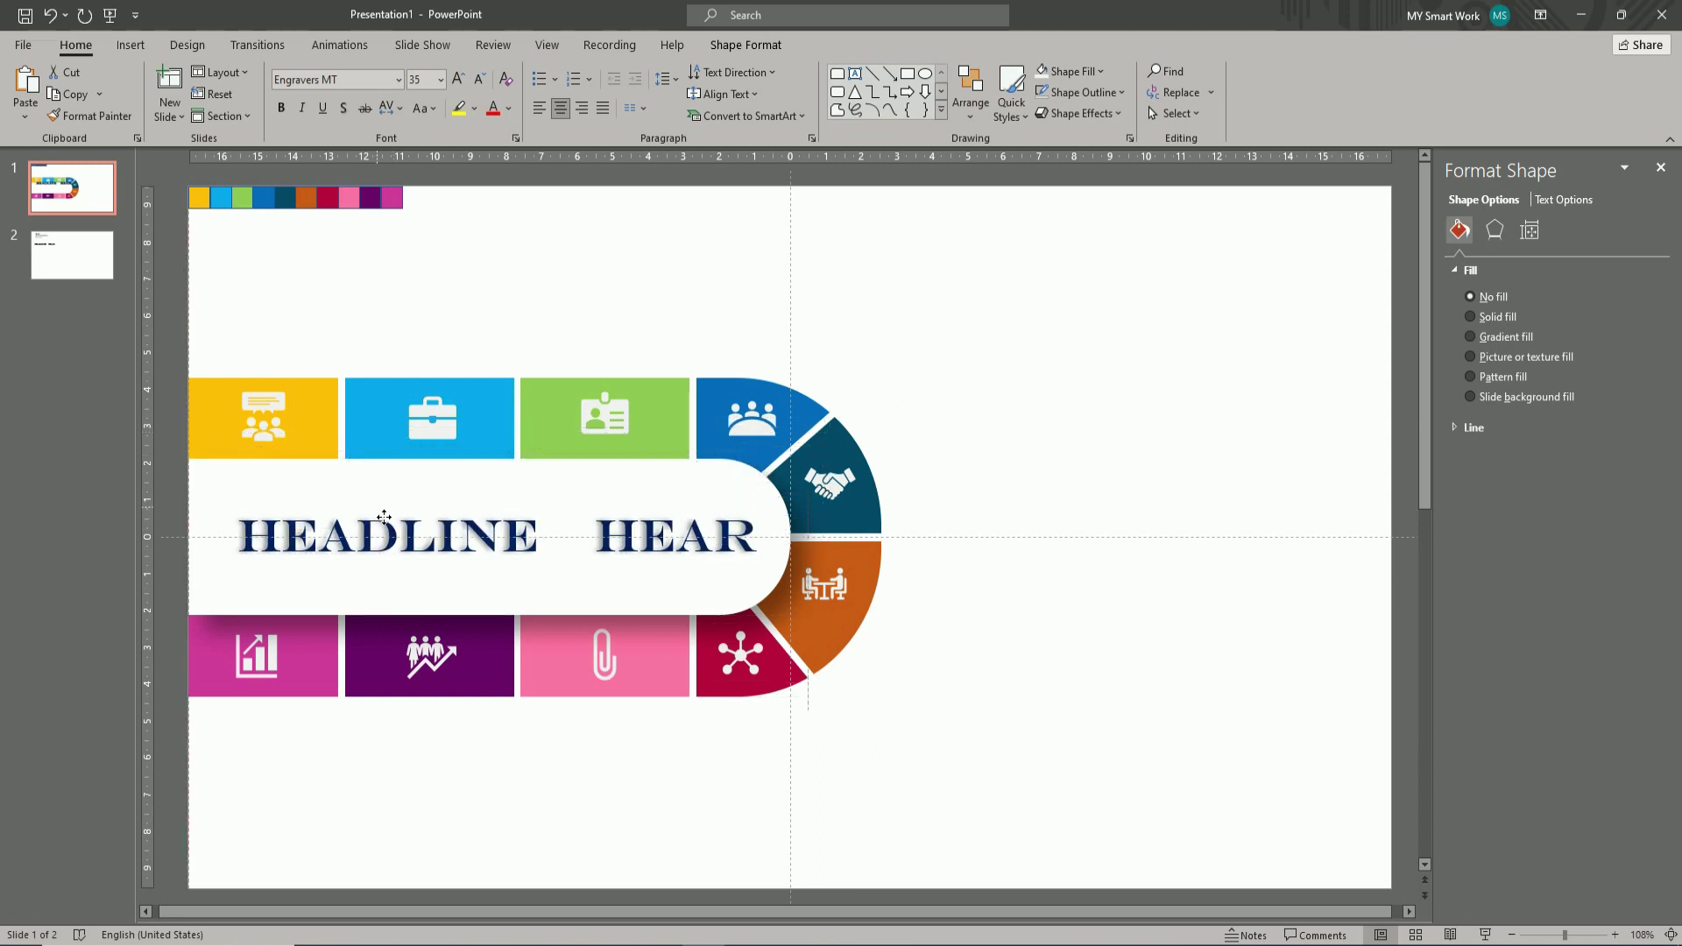
- Copy the Title and detail text from slide 2 and paste it above the yellow tile
click(1003, 633)
click(96, 278)
mouse_move(243, 214)
mouse_down()
mouse_move(273, 249)
mouse_move(253, 230)
mouse_up()
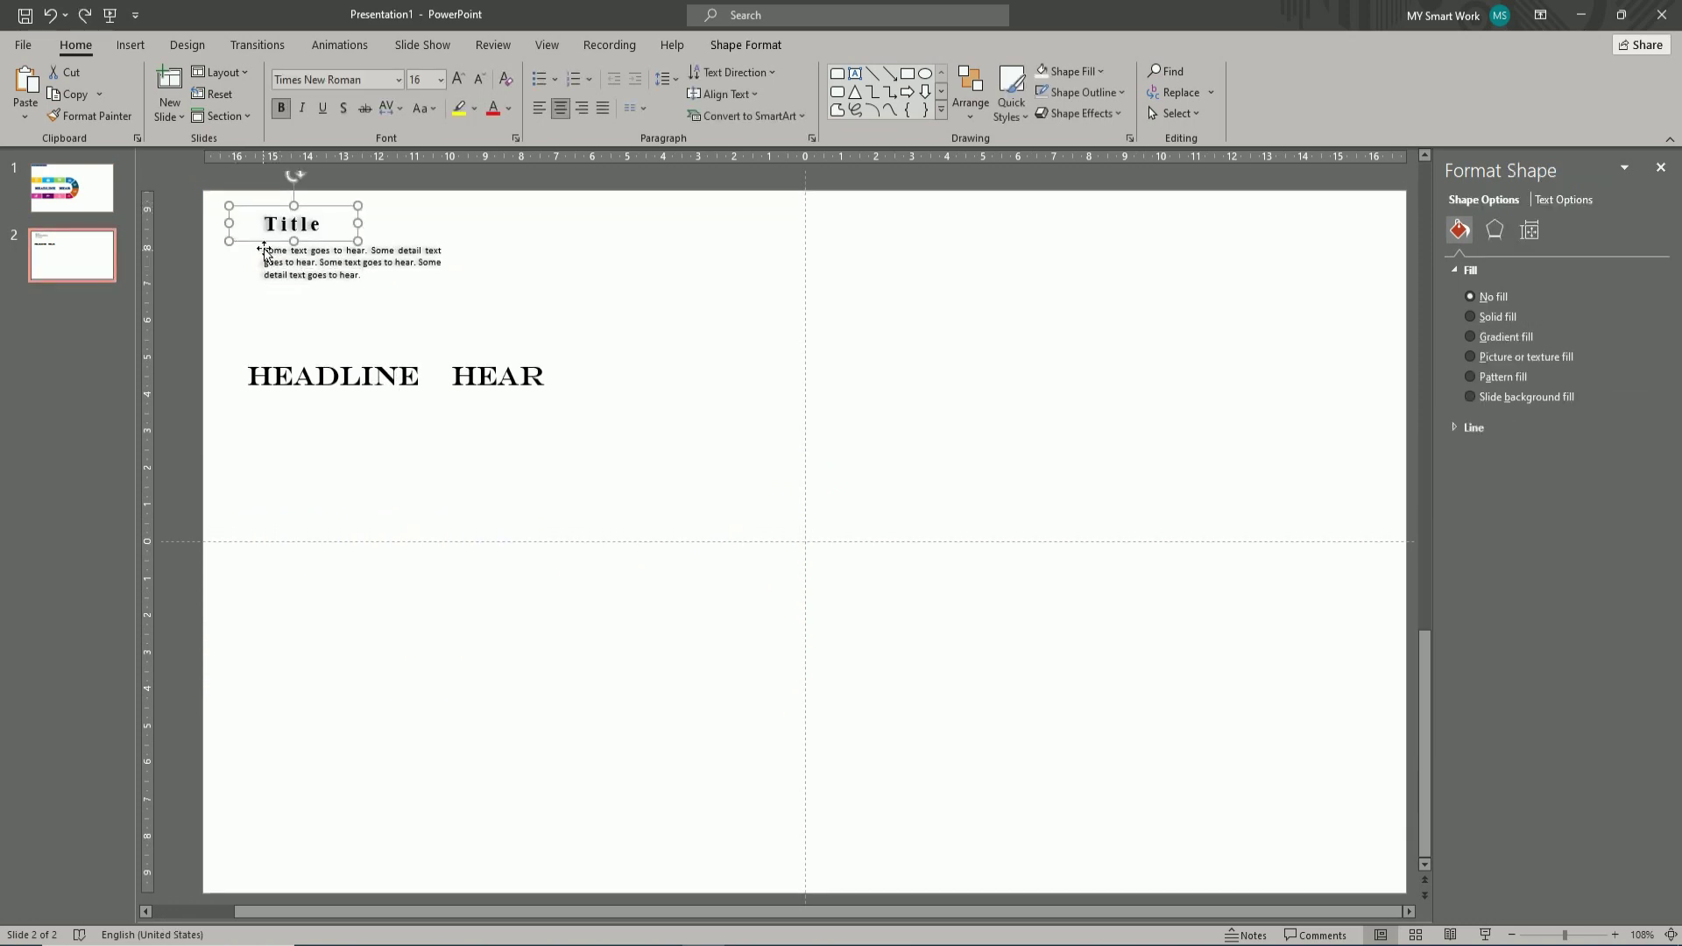
shift+click(350, 263)
click(72, 187)
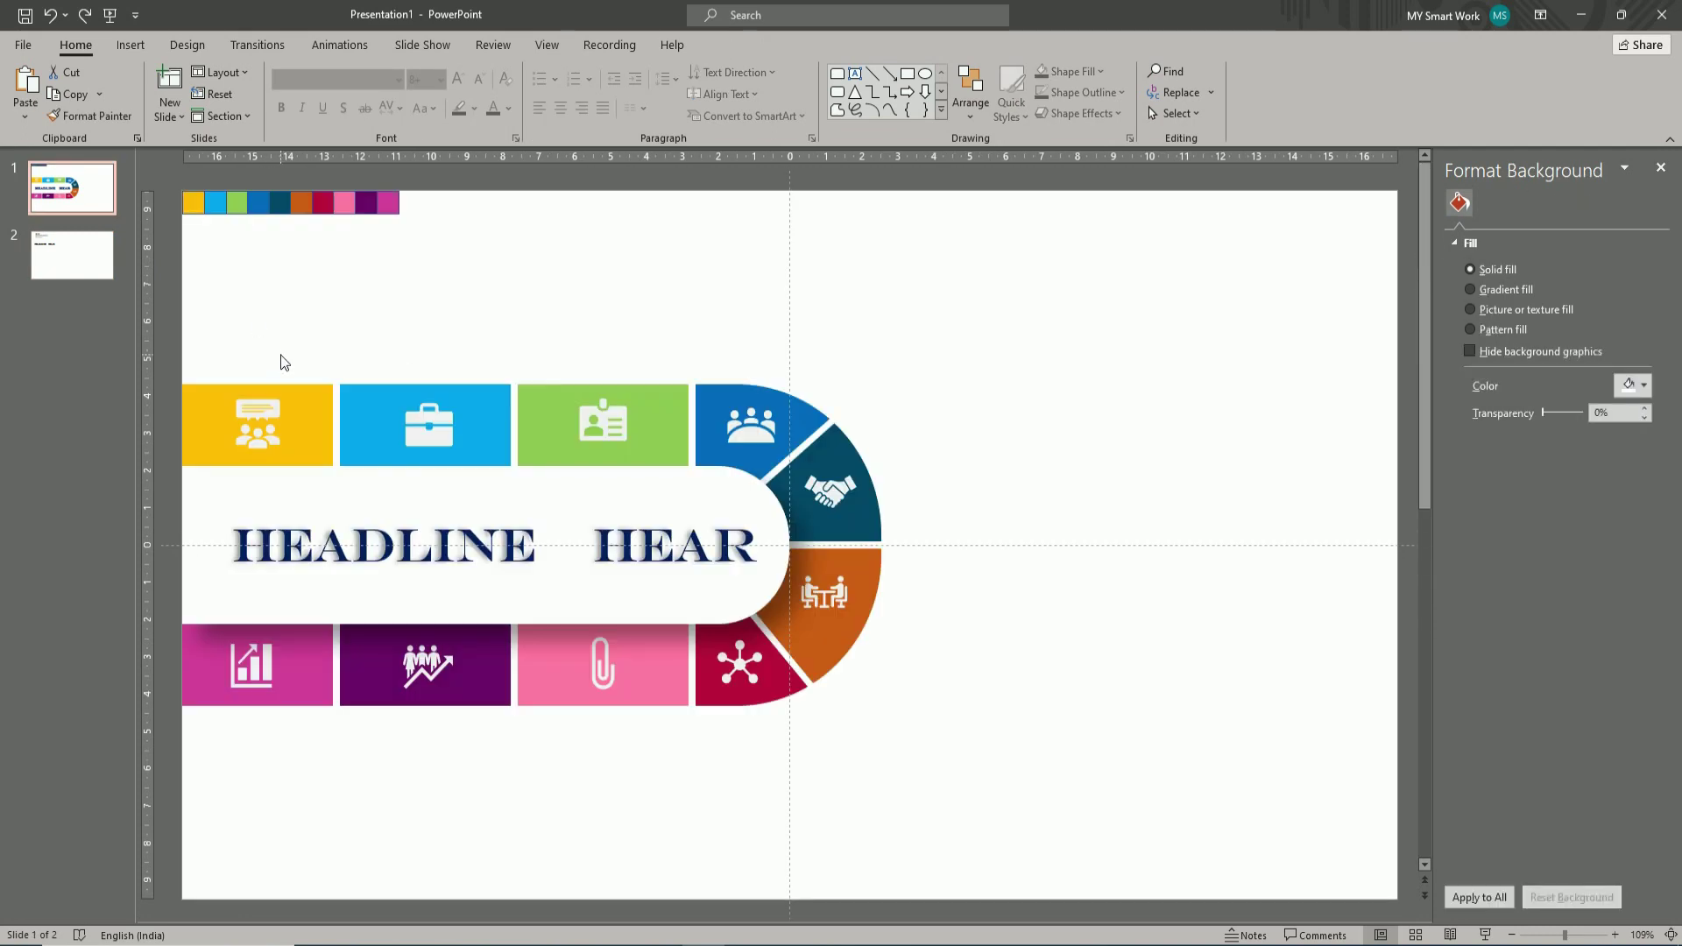
key(ctrl+v)
drag(234, 230, 194, 291)
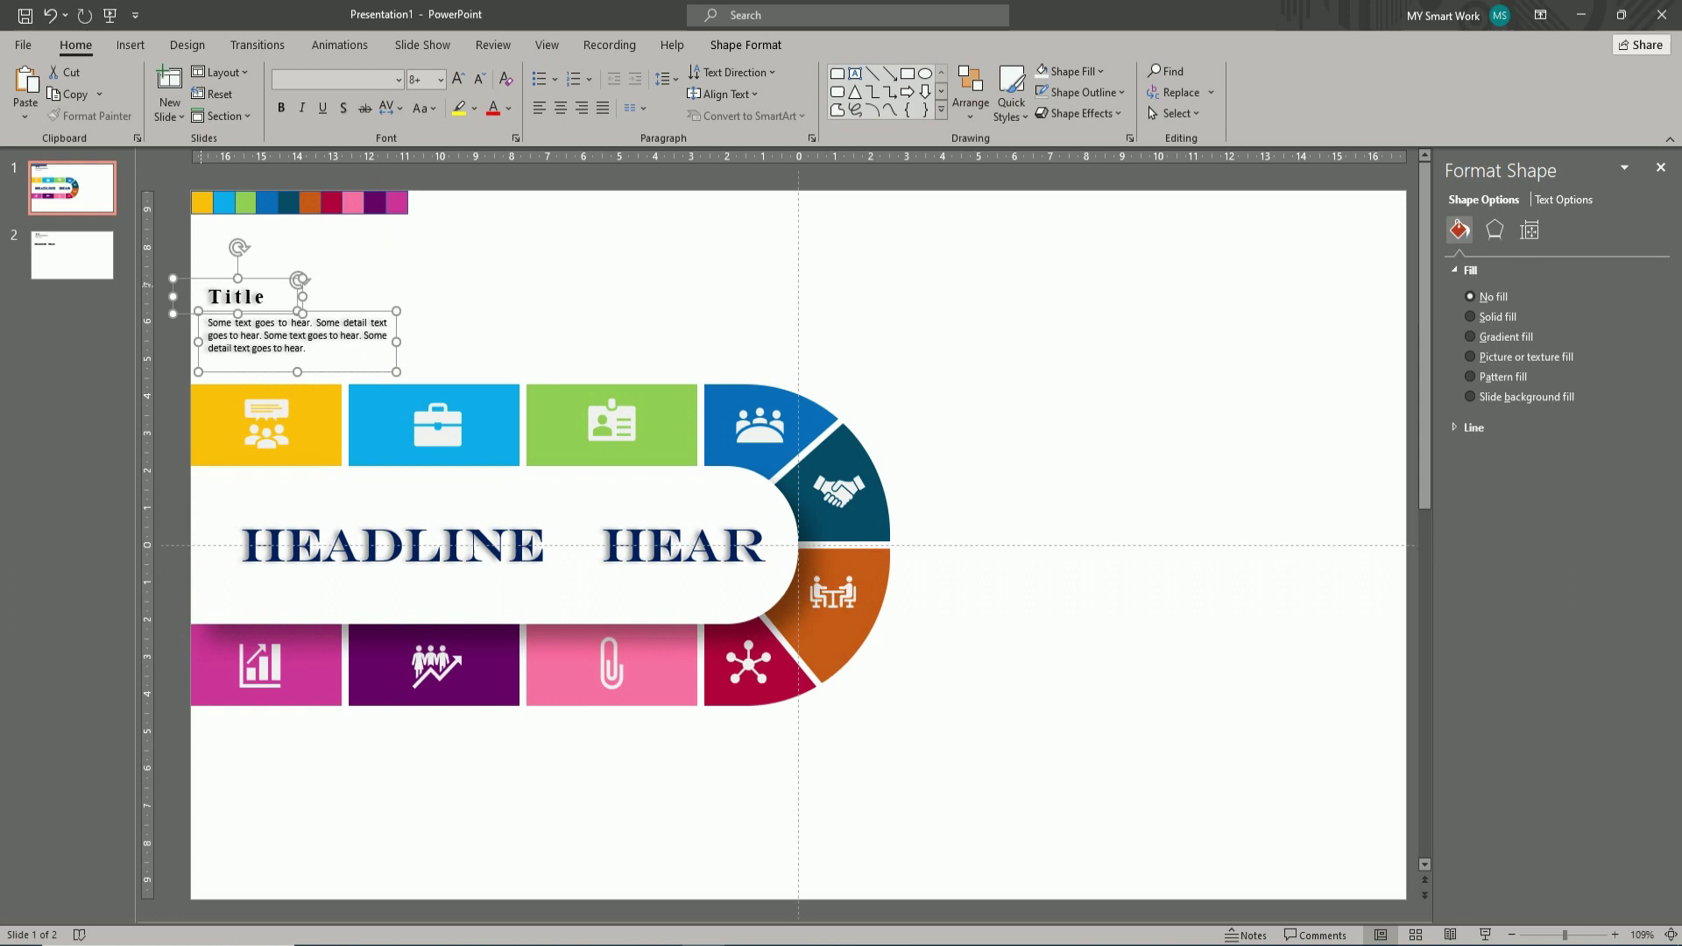
- Duplicate the Title and detail text block above the blue segment
click(411, 317)
click(296, 327)
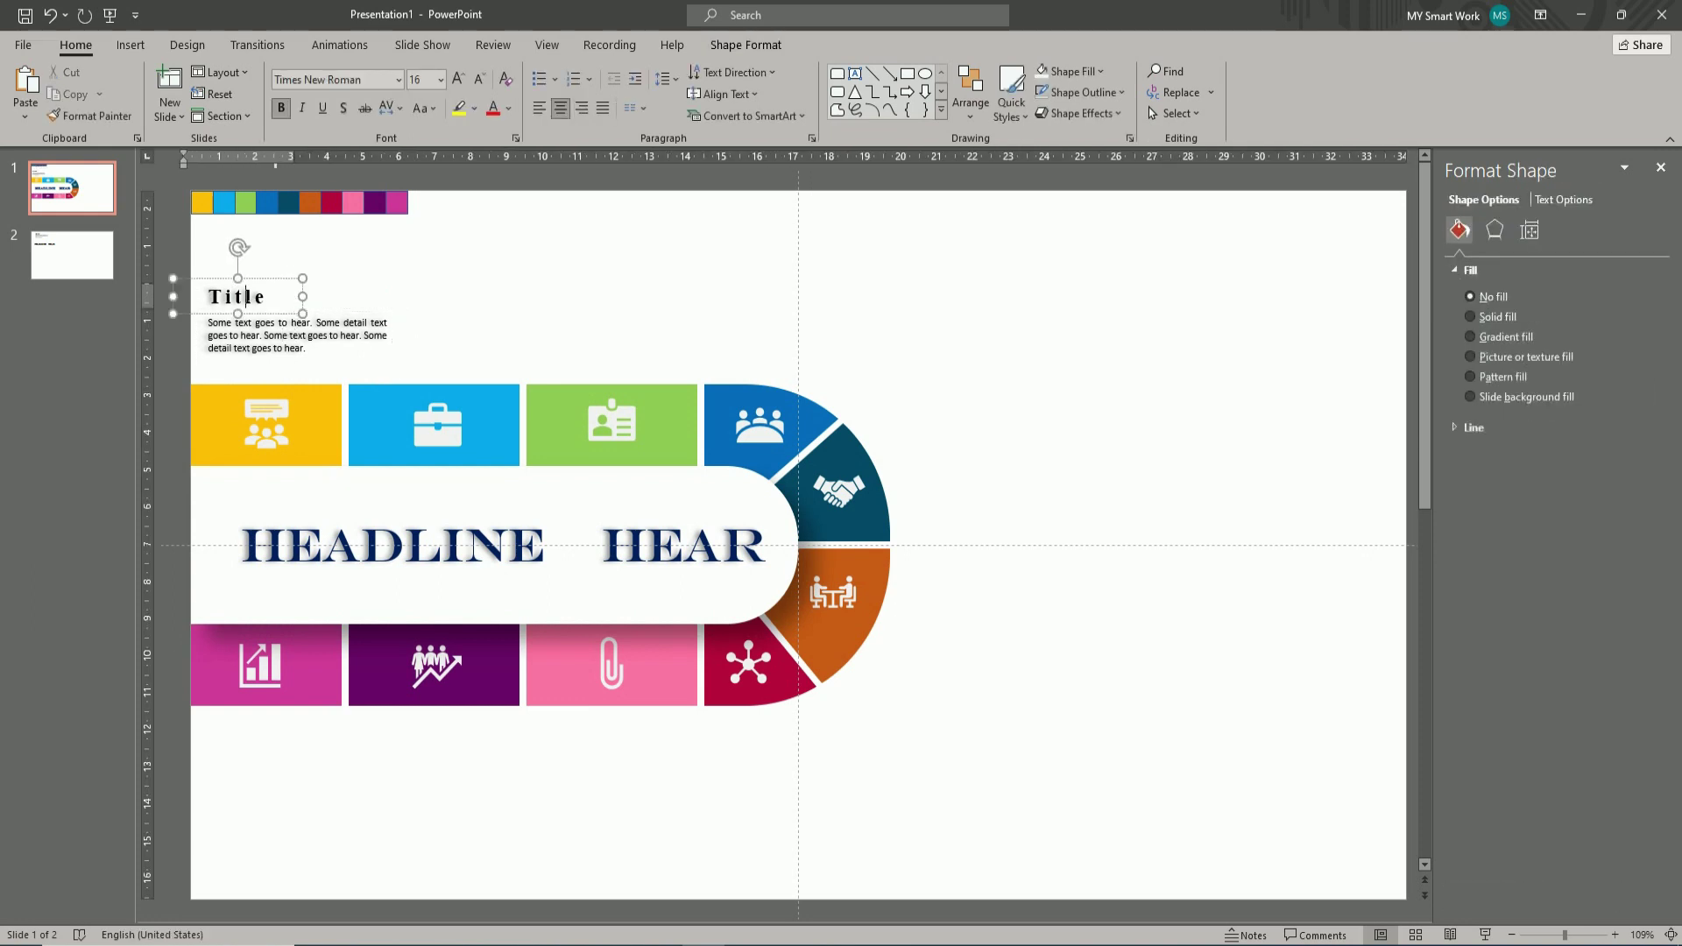
click(232, 335)
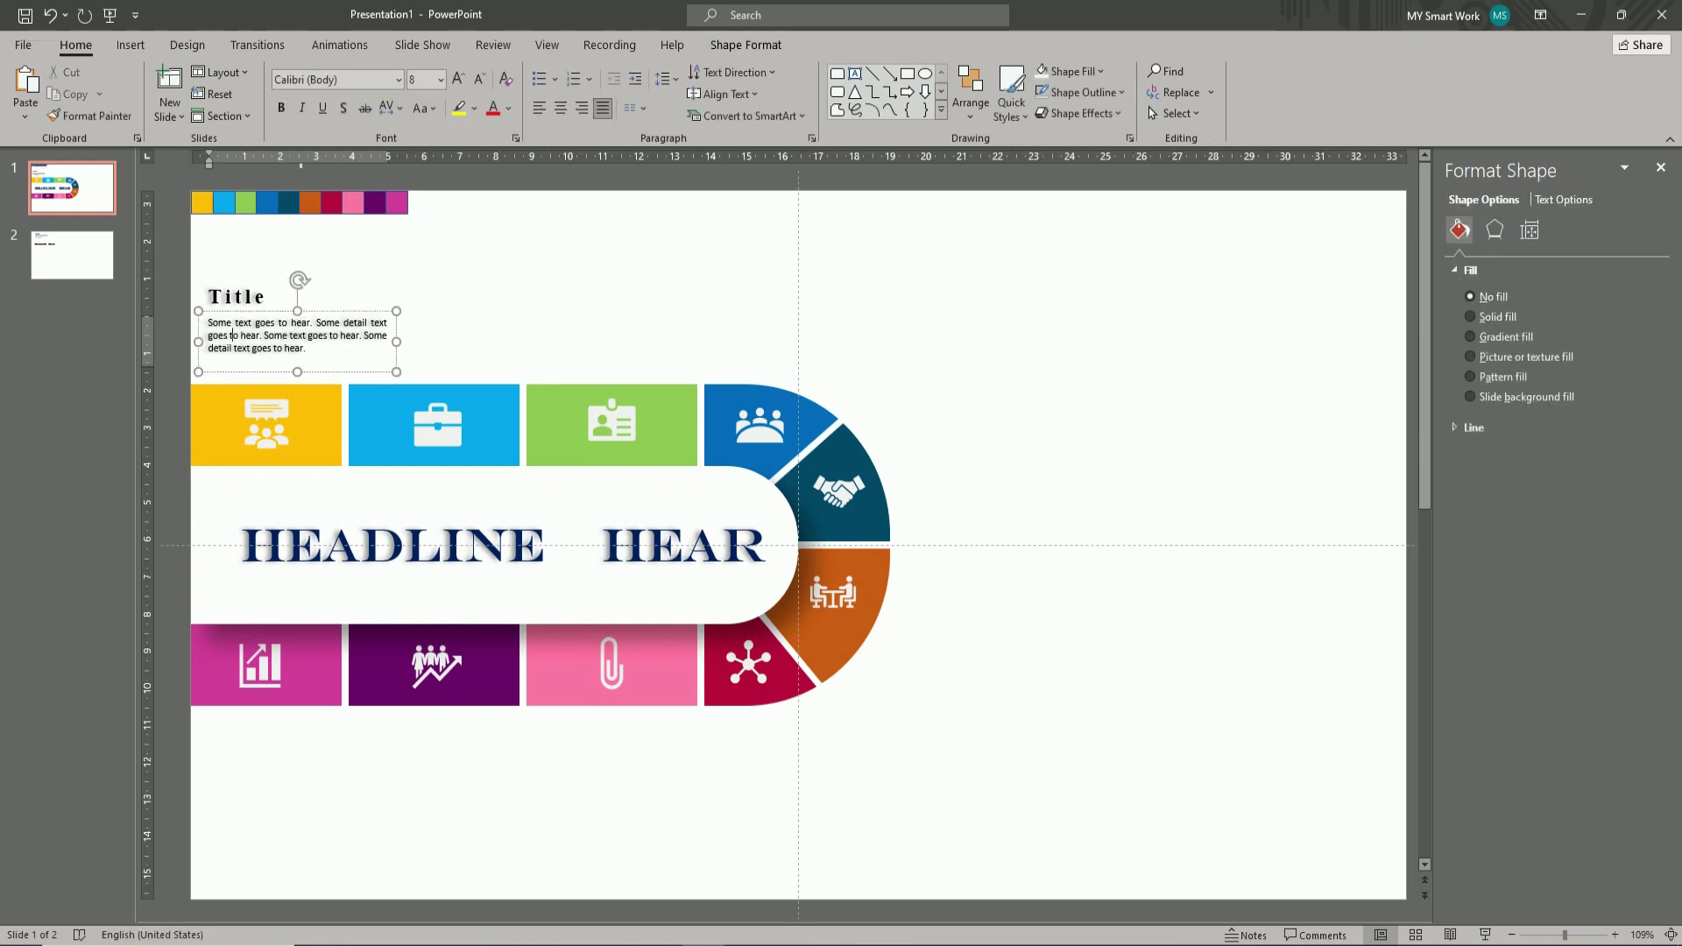
click(208, 312)
shift+click(237, 296)
drag(226, 295, 798, 302)
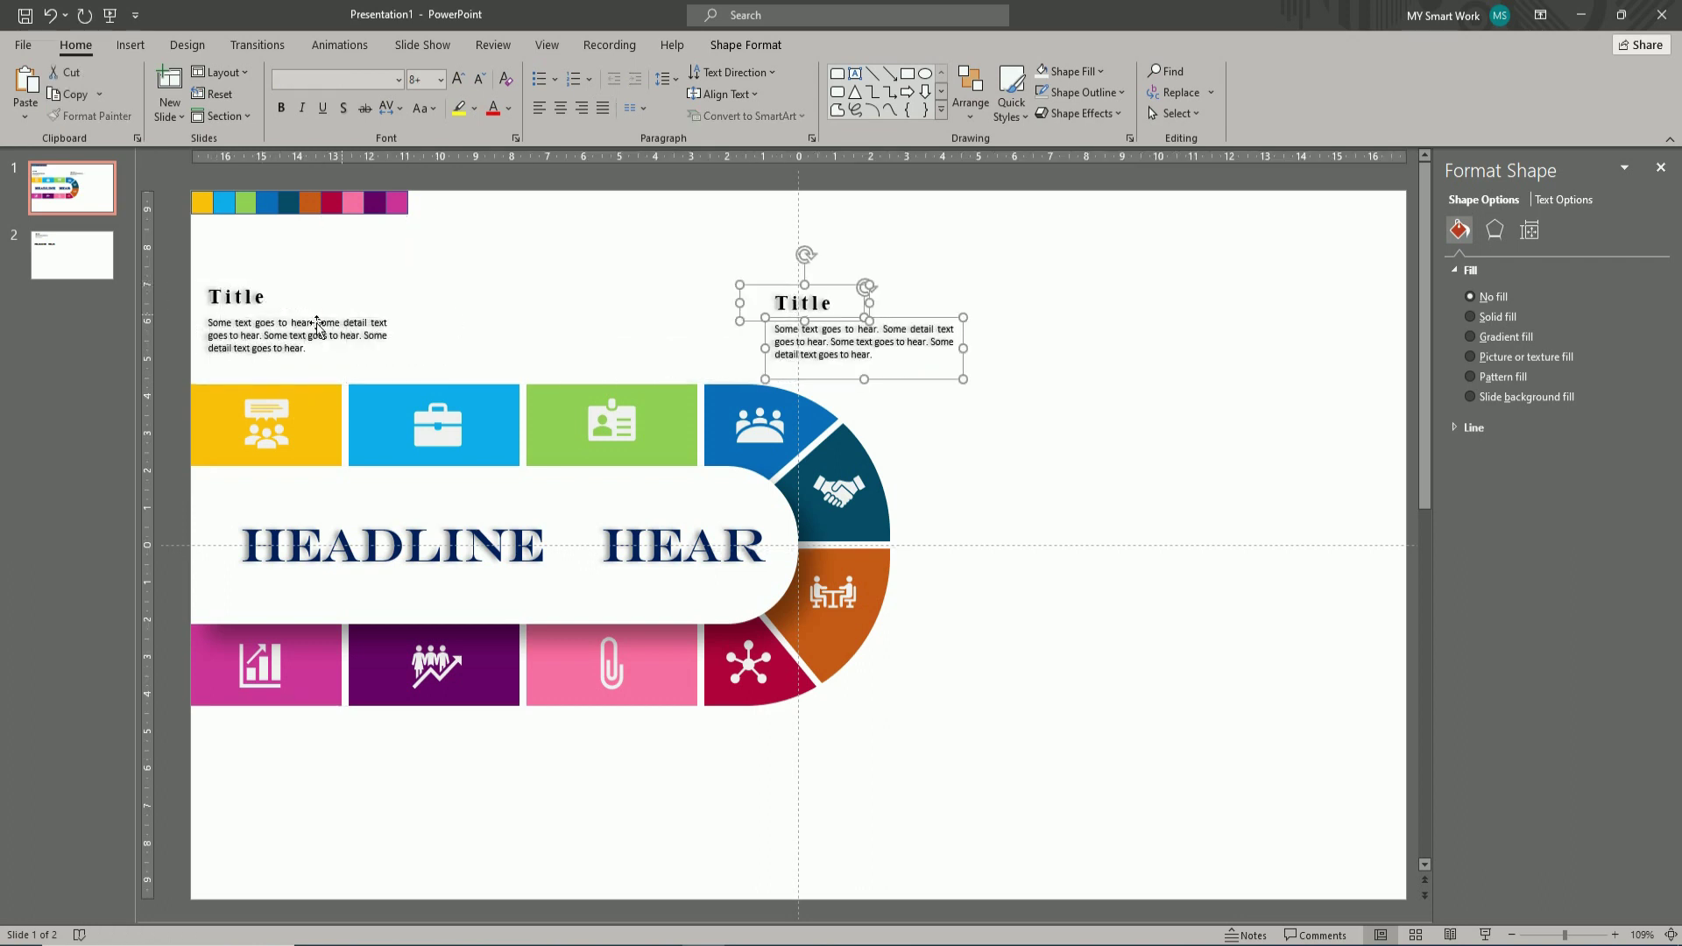
- Narrow the left detail text box and set its text to justified
click(247, 324)
click(561, 109)
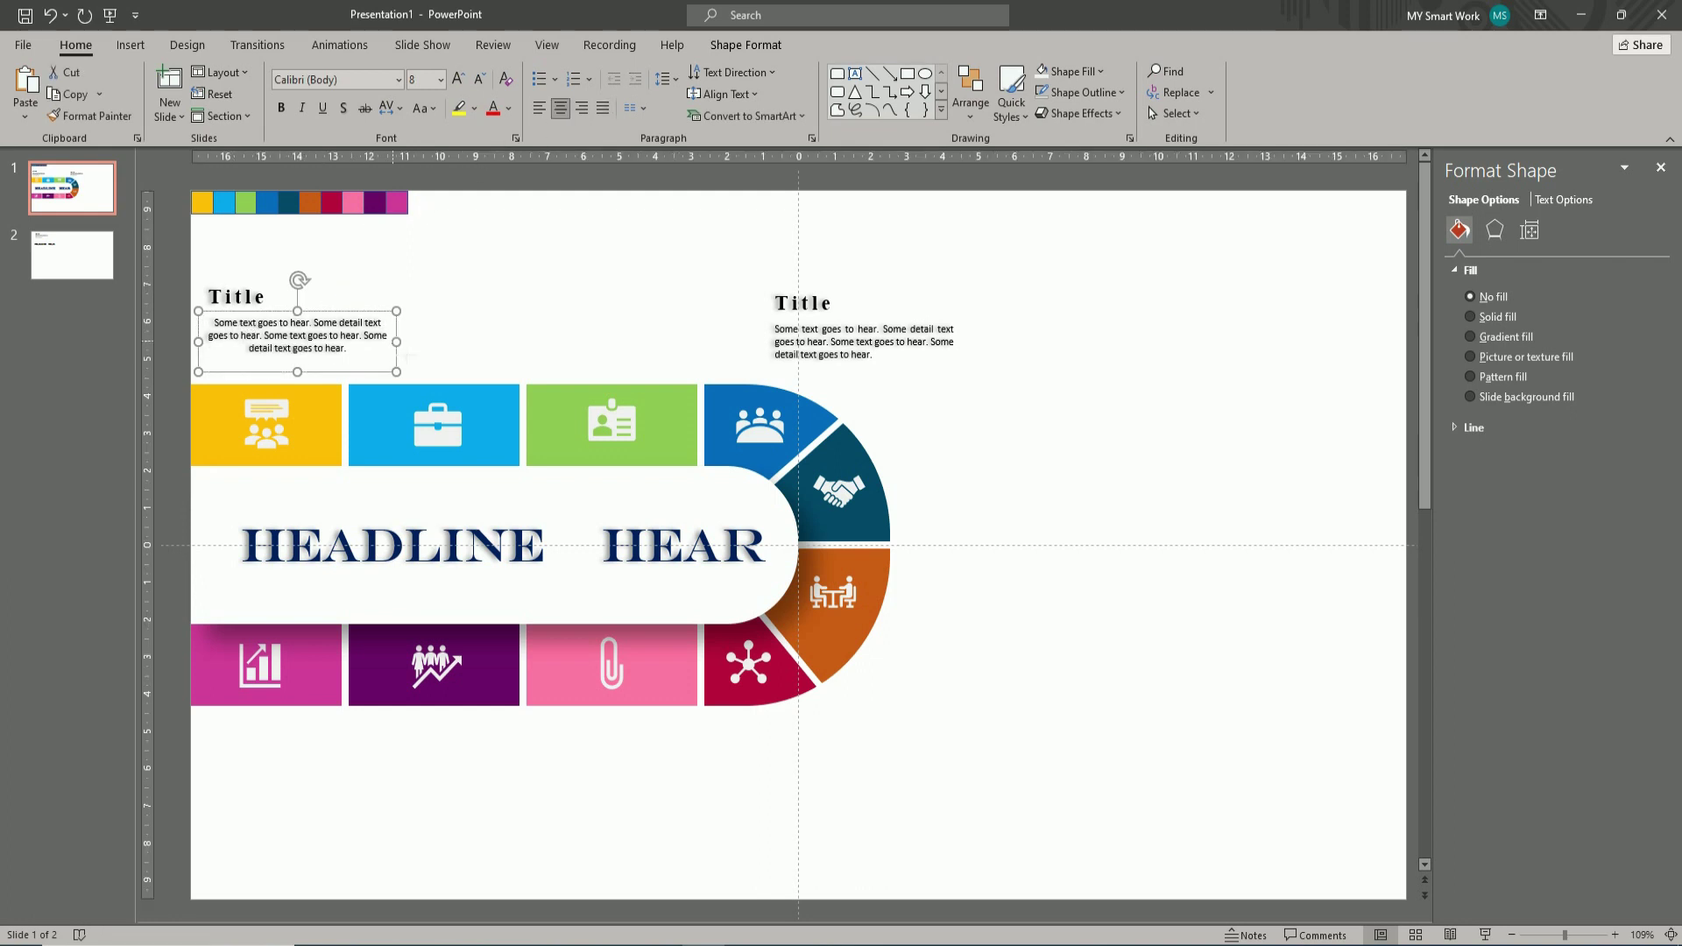
drag(396, 342, 328, 343)
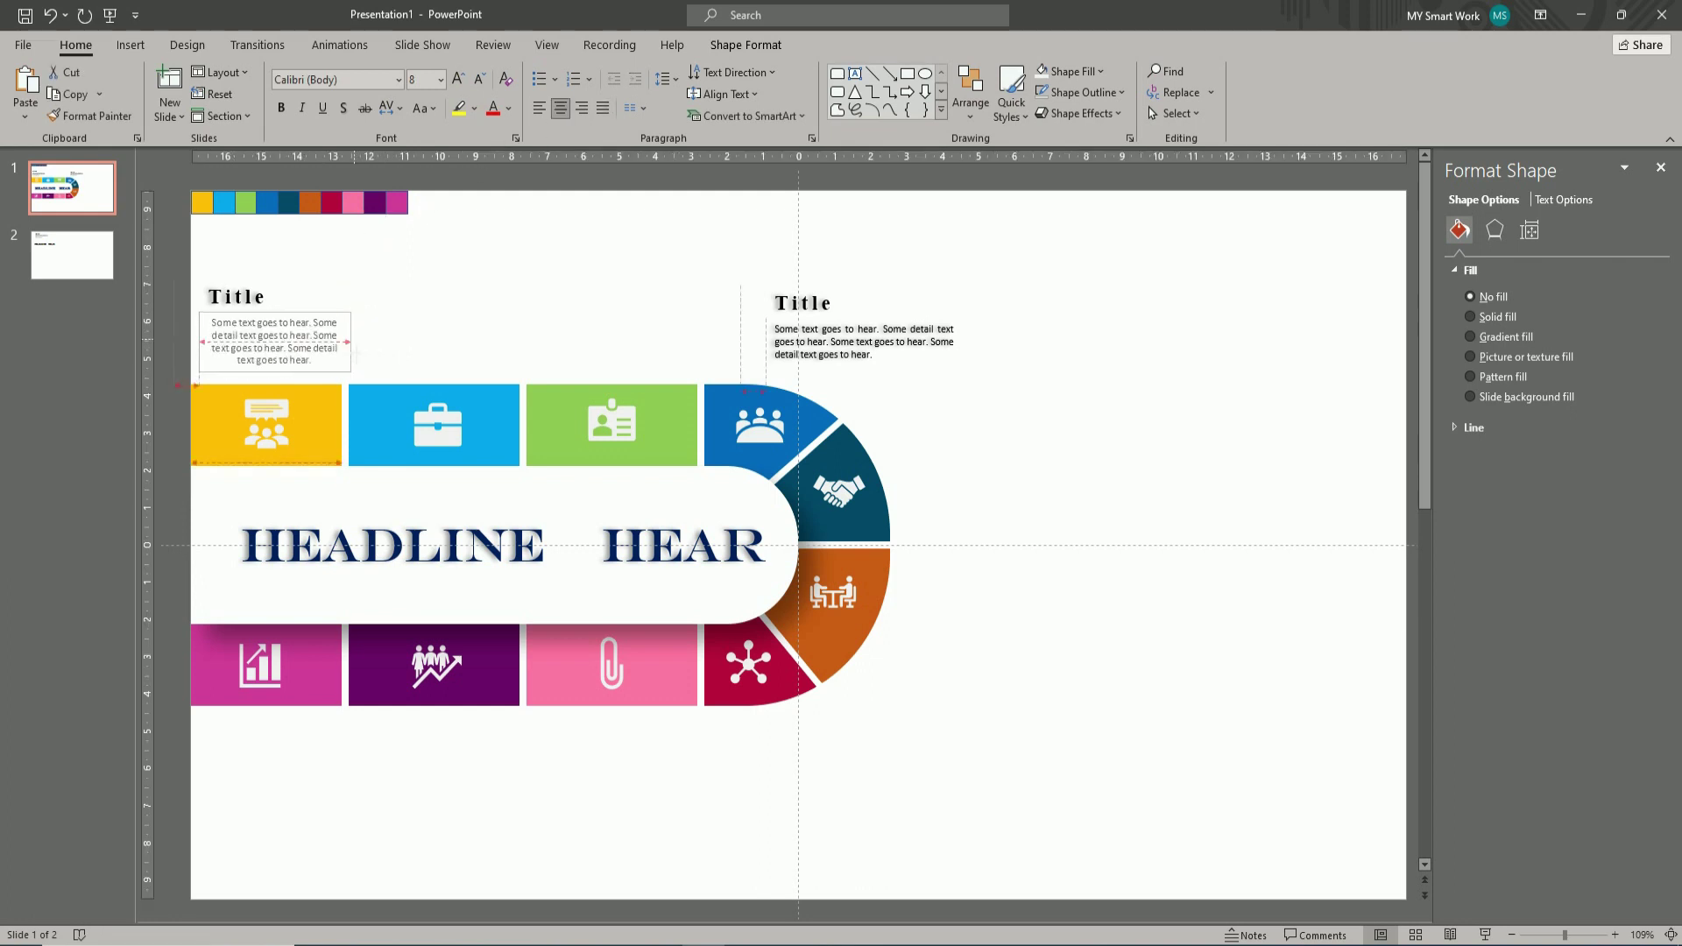
click(603, 109)
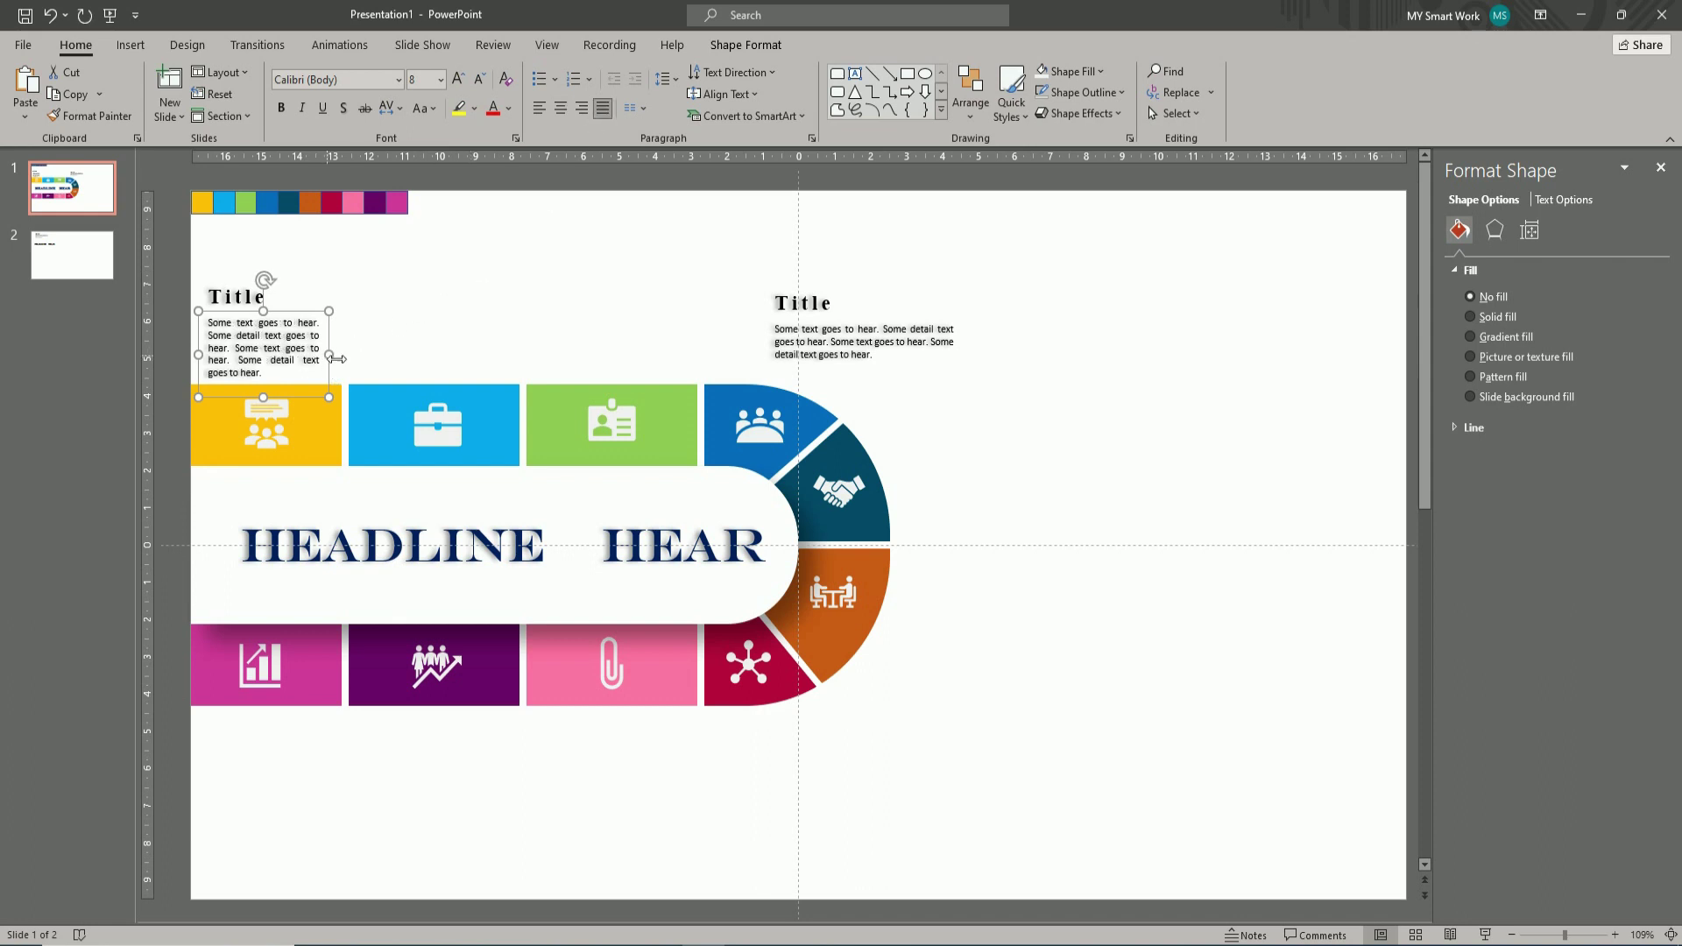
drag(338, 359, 348, 366)
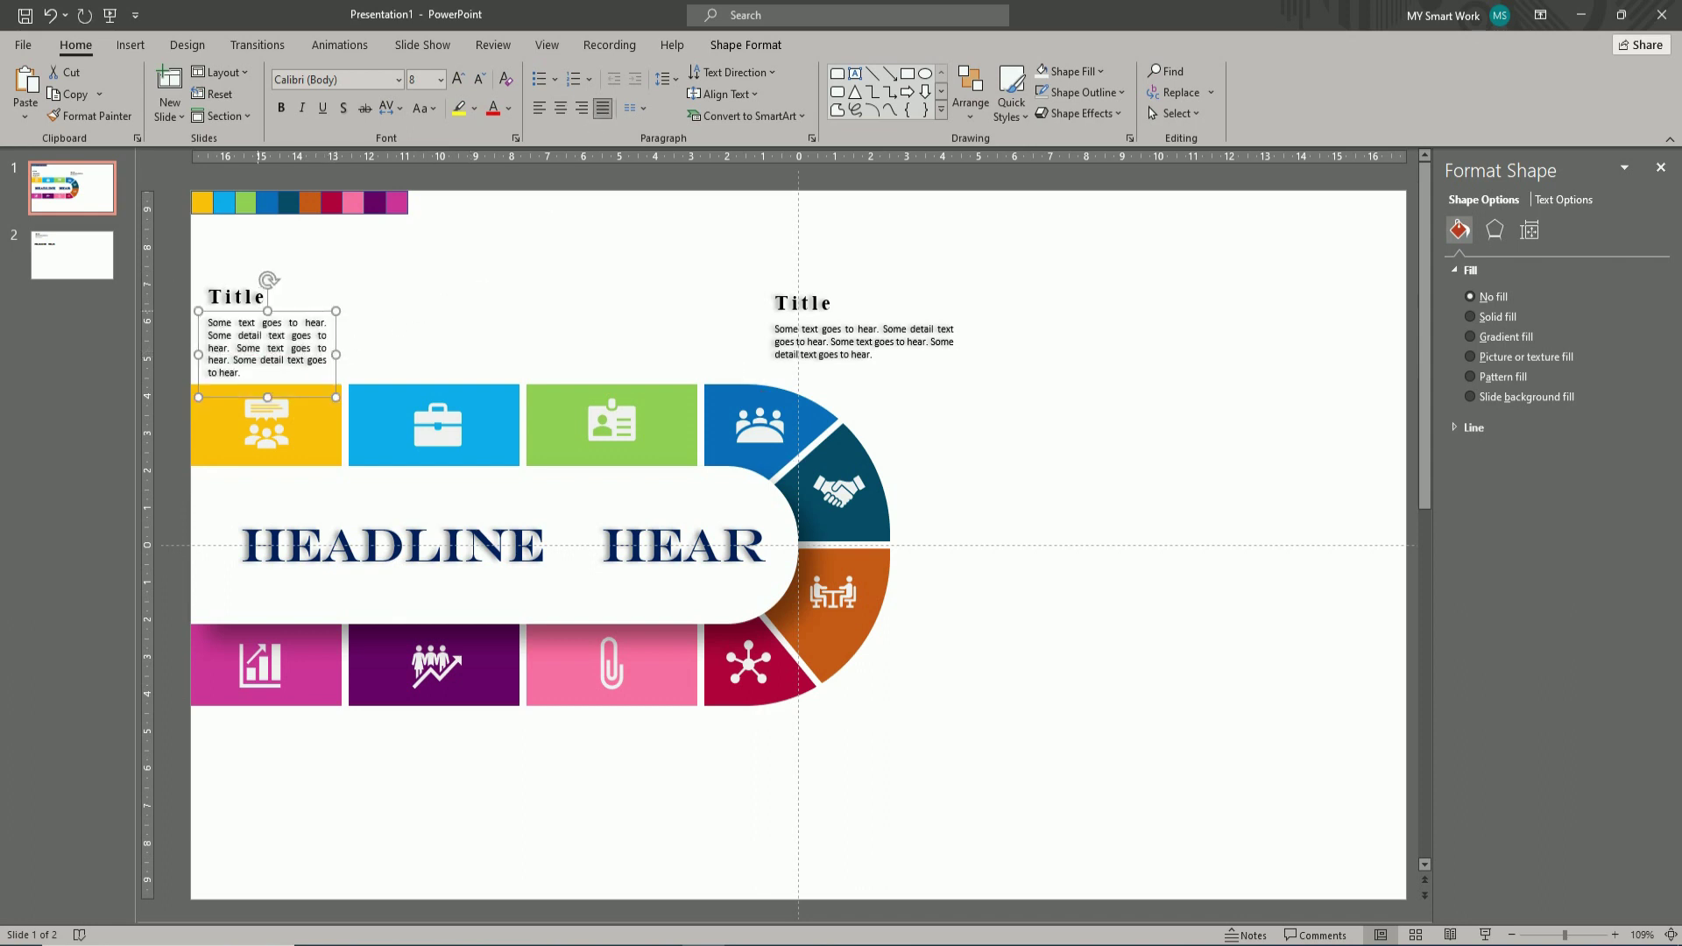
- Centre the left Title above its detail text and select both boxes
click(247, 297)
drag(230, 291, 261, 275)
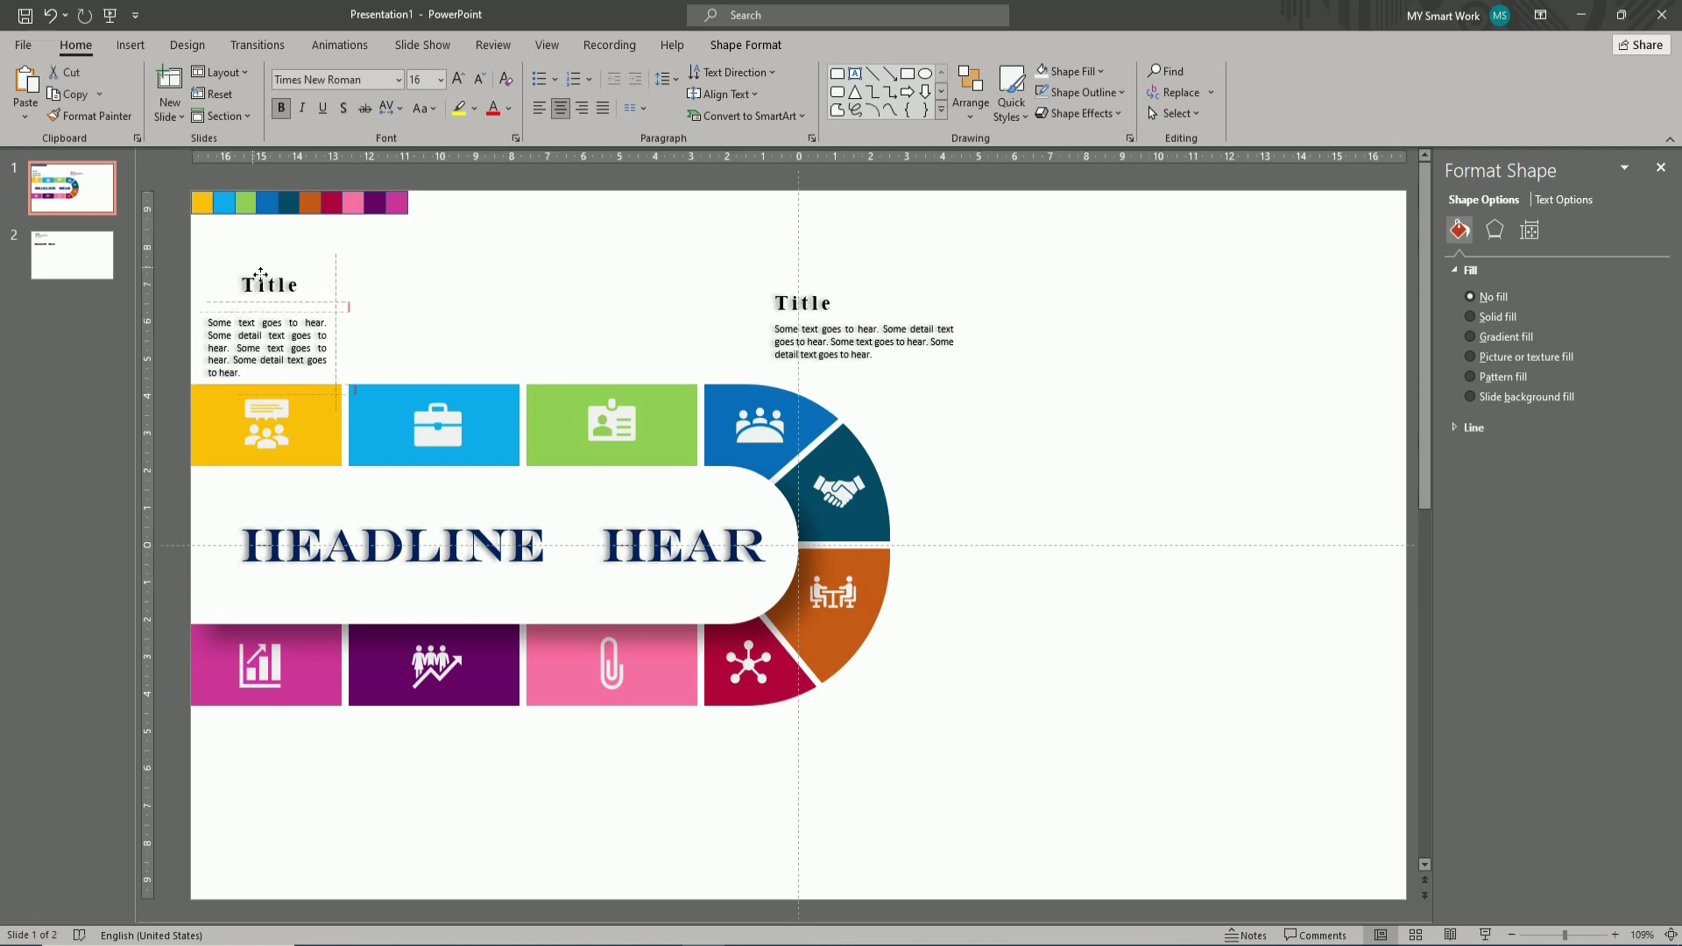
drag(260, 274, 257, 274)
click(246, 319)
shift+click(259, 281)
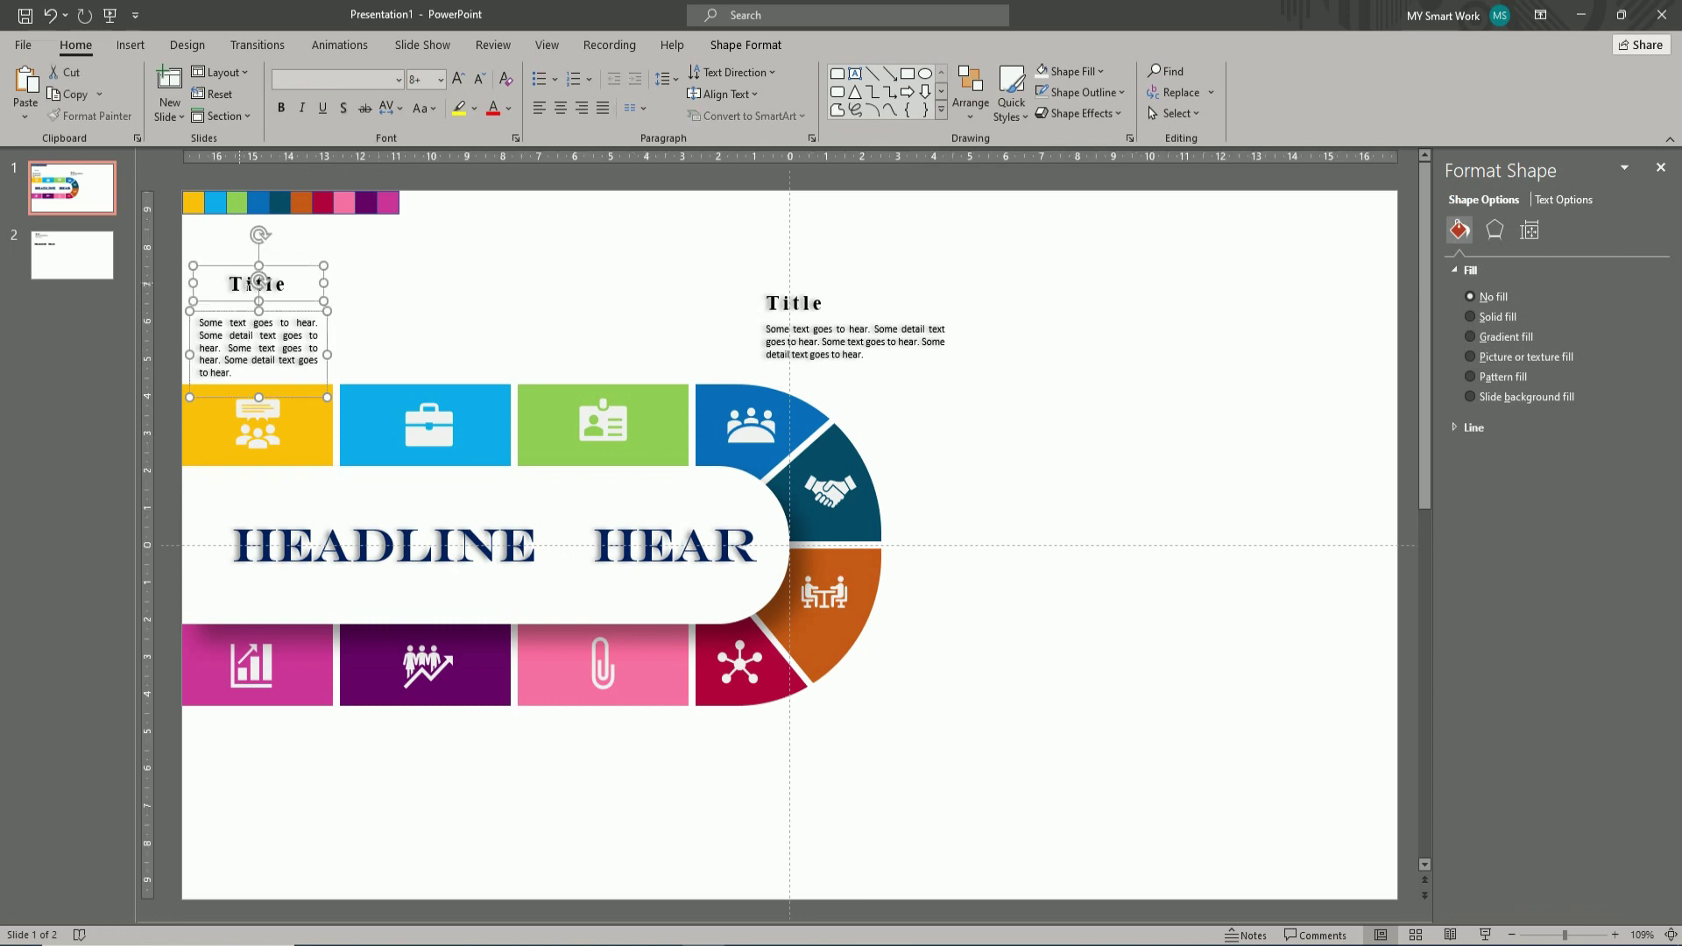
- Group the left Title with its detail text and copy it above the blue and green tiles
right_click(250, 282)
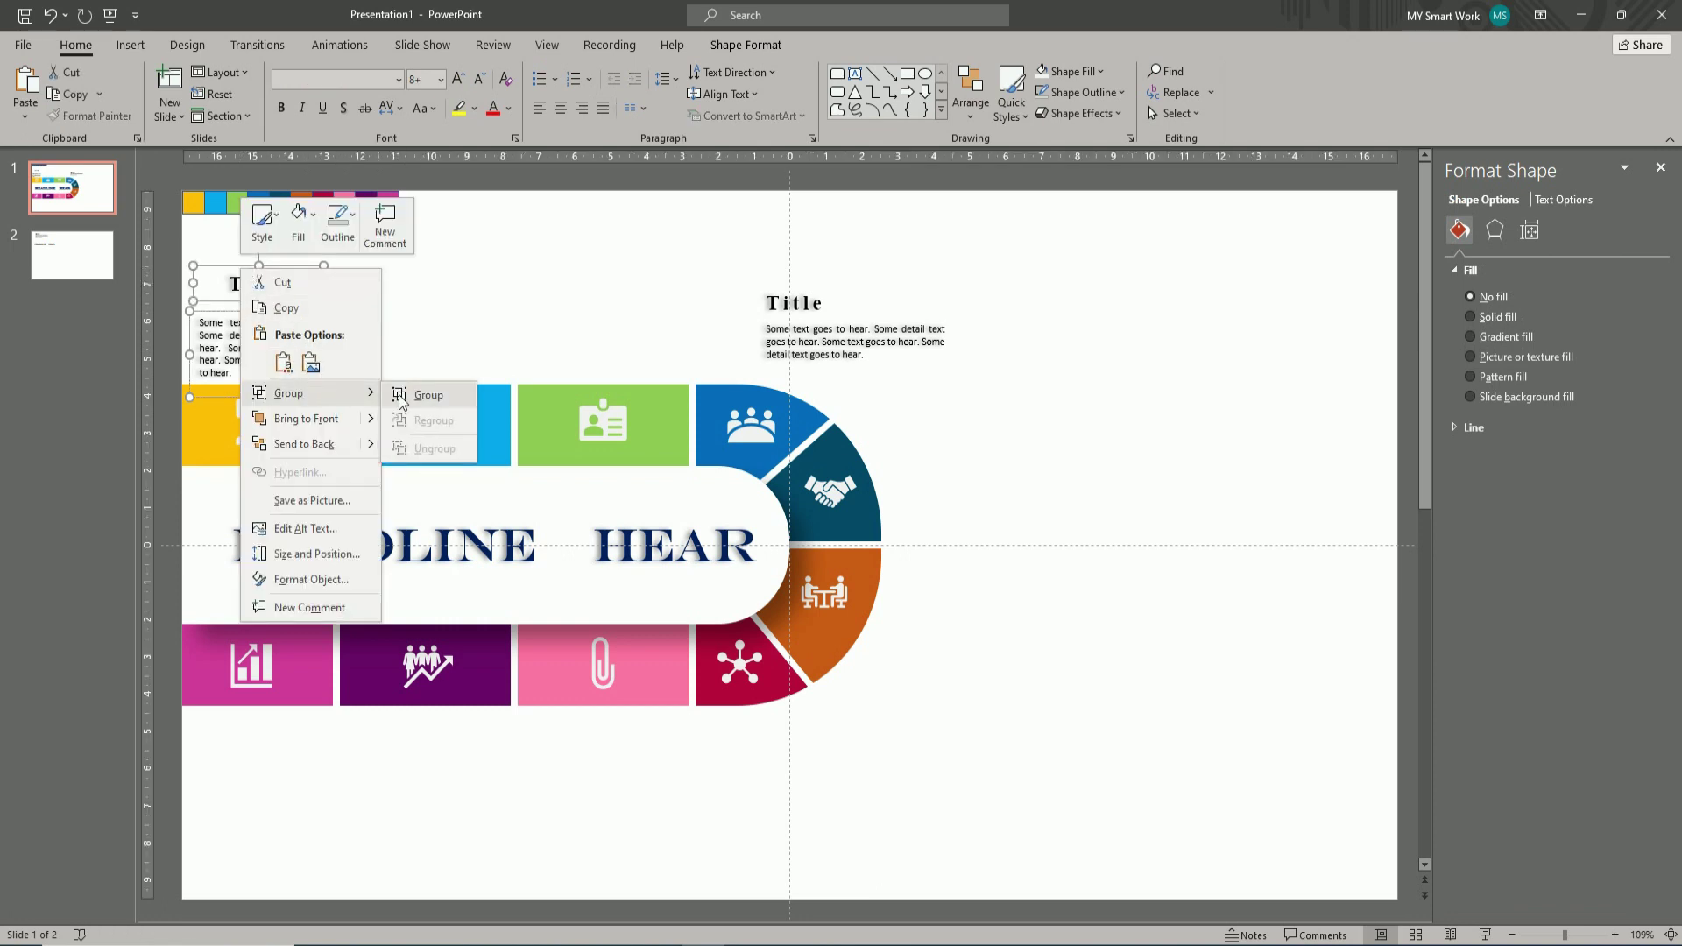
click(407, 394)
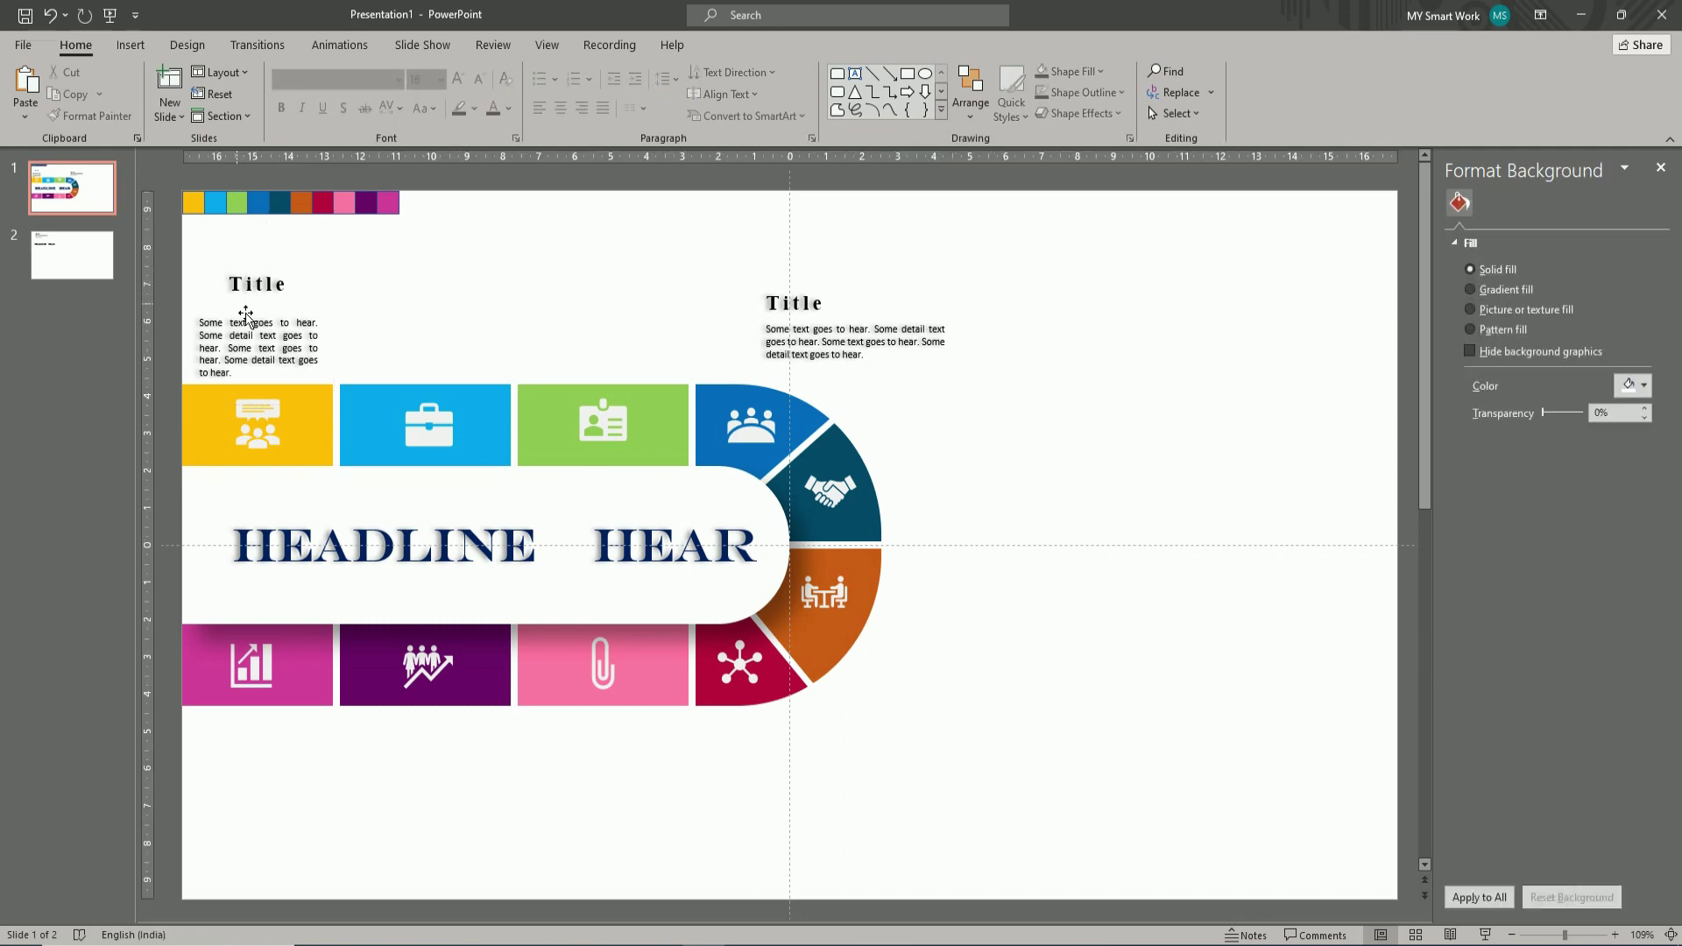
click(244, 313)
drag(244, 313, 586, 313)
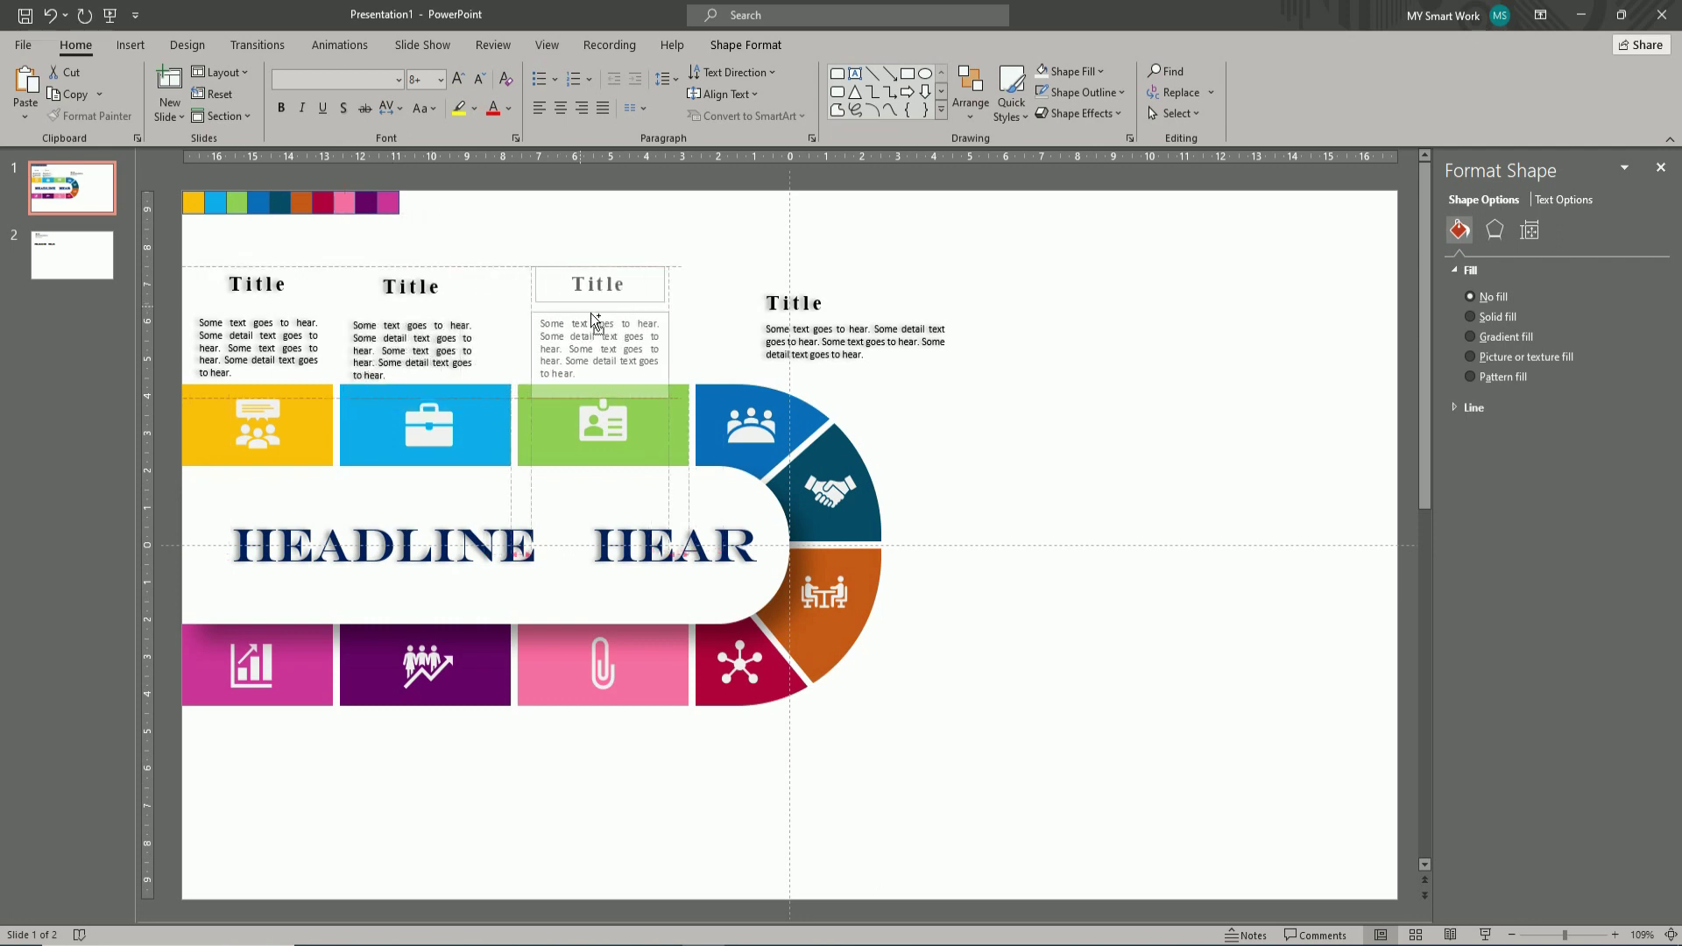
drag(585, 312, 585, 312)
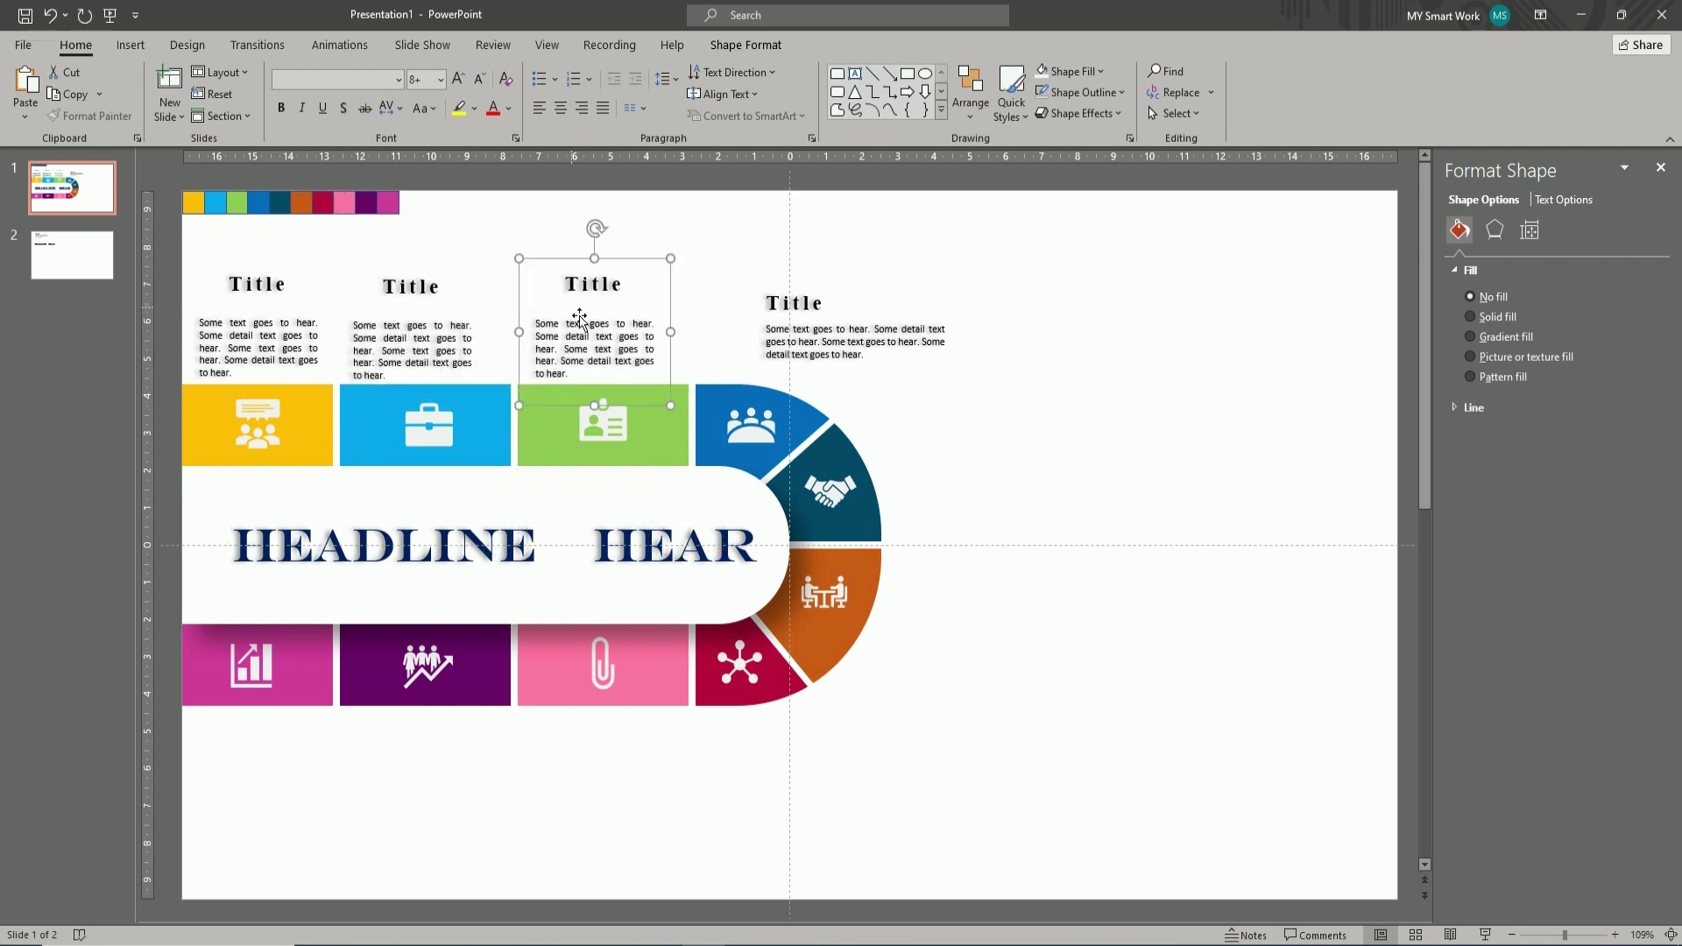
- Distribute the three top Title groups horizontally with equal spacing
click(233, 278)
shift+click(375, 298)
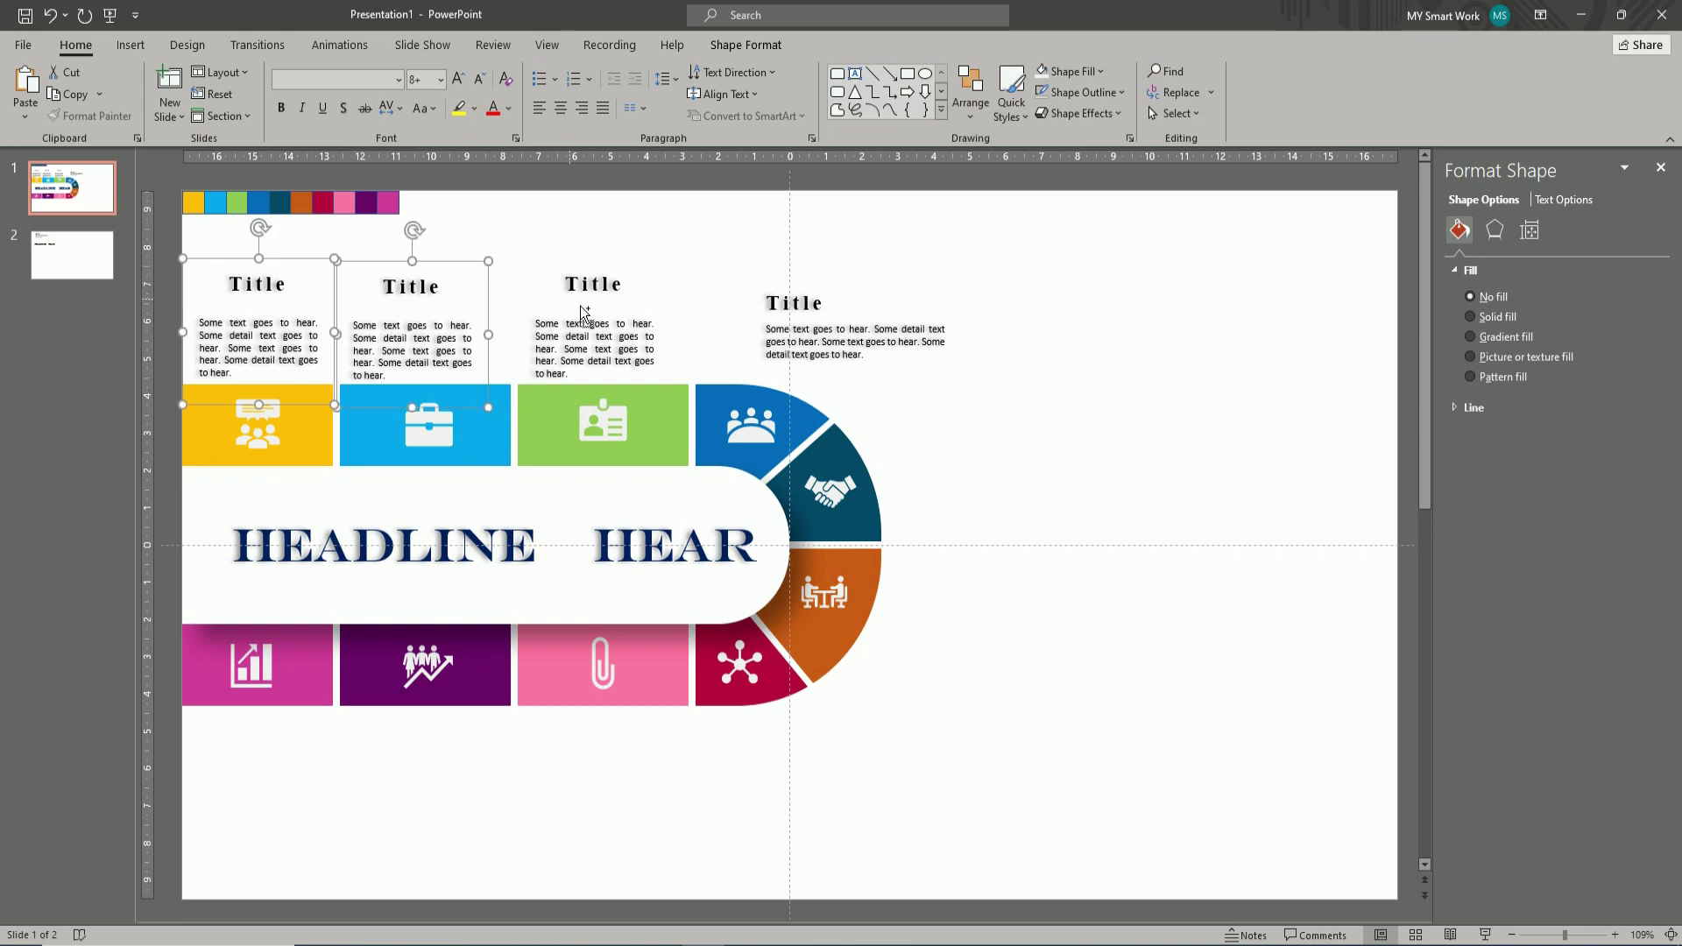
shift+click(585, 315)
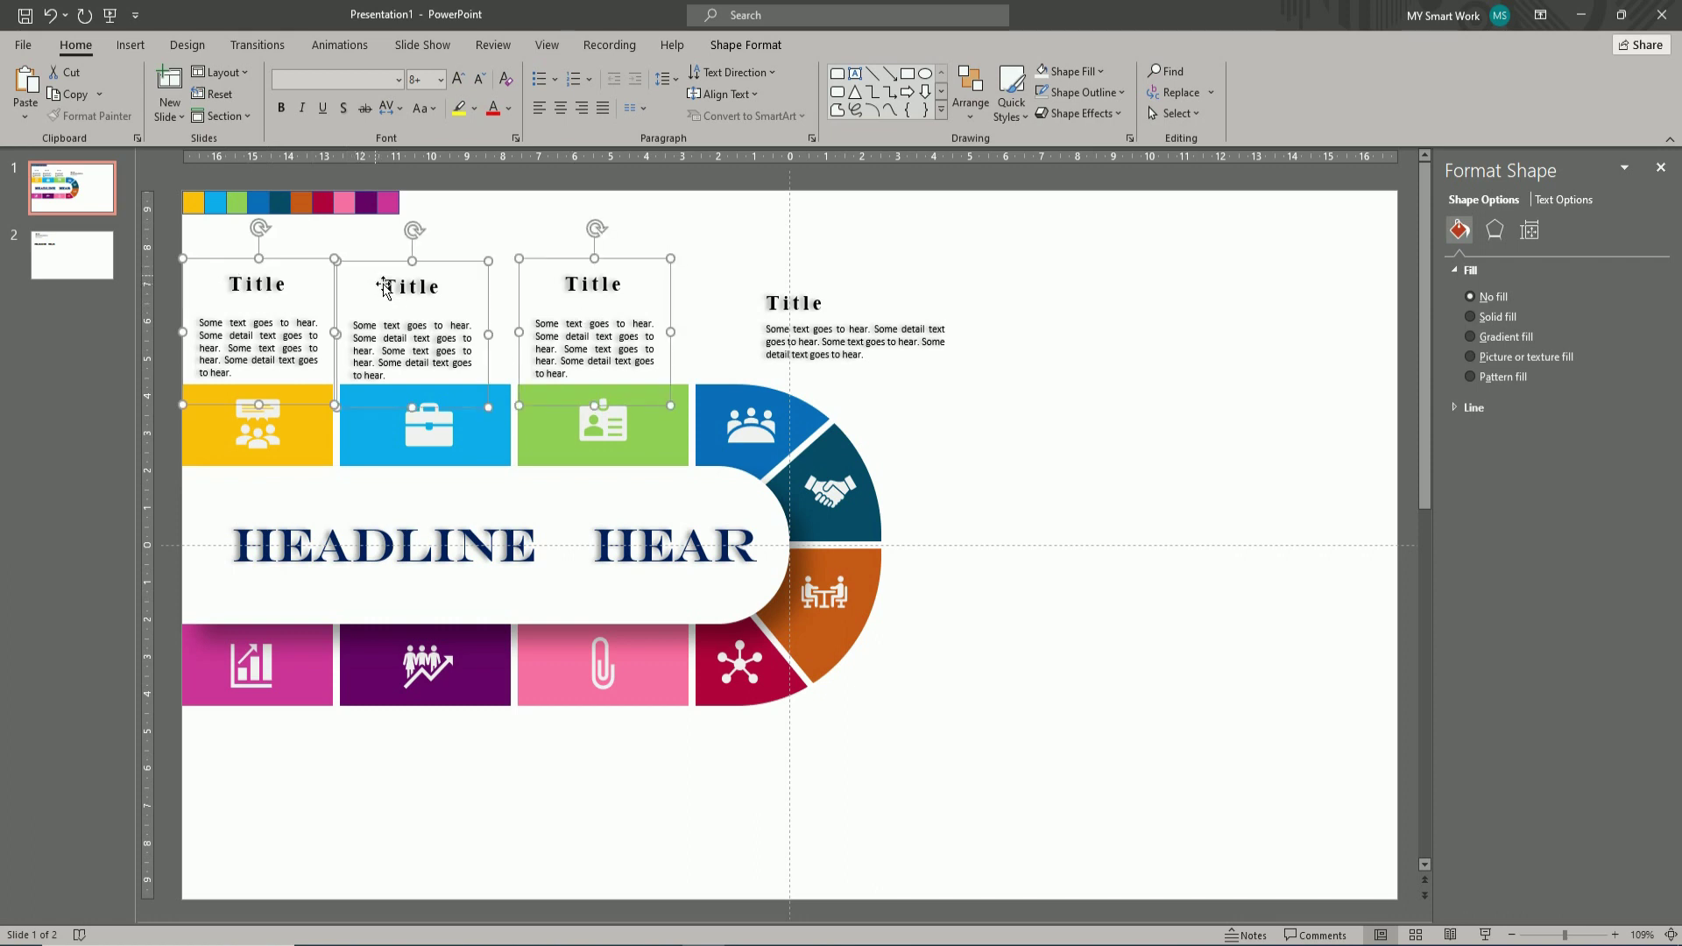
click(745, 44)
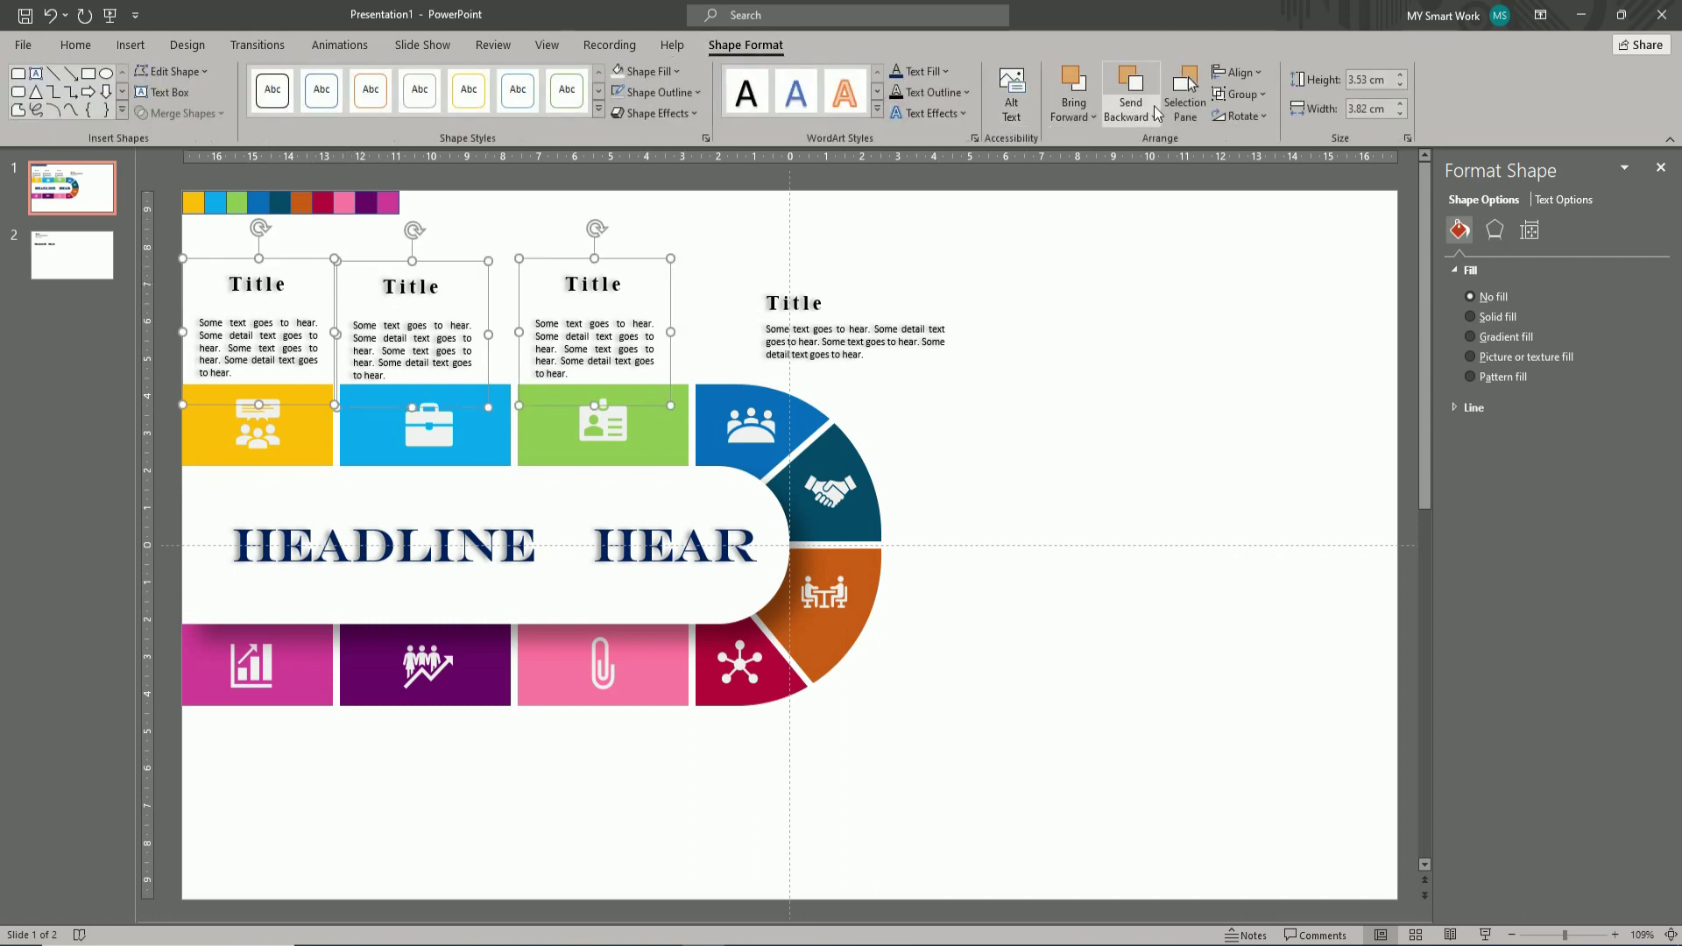
click(1257, 77)
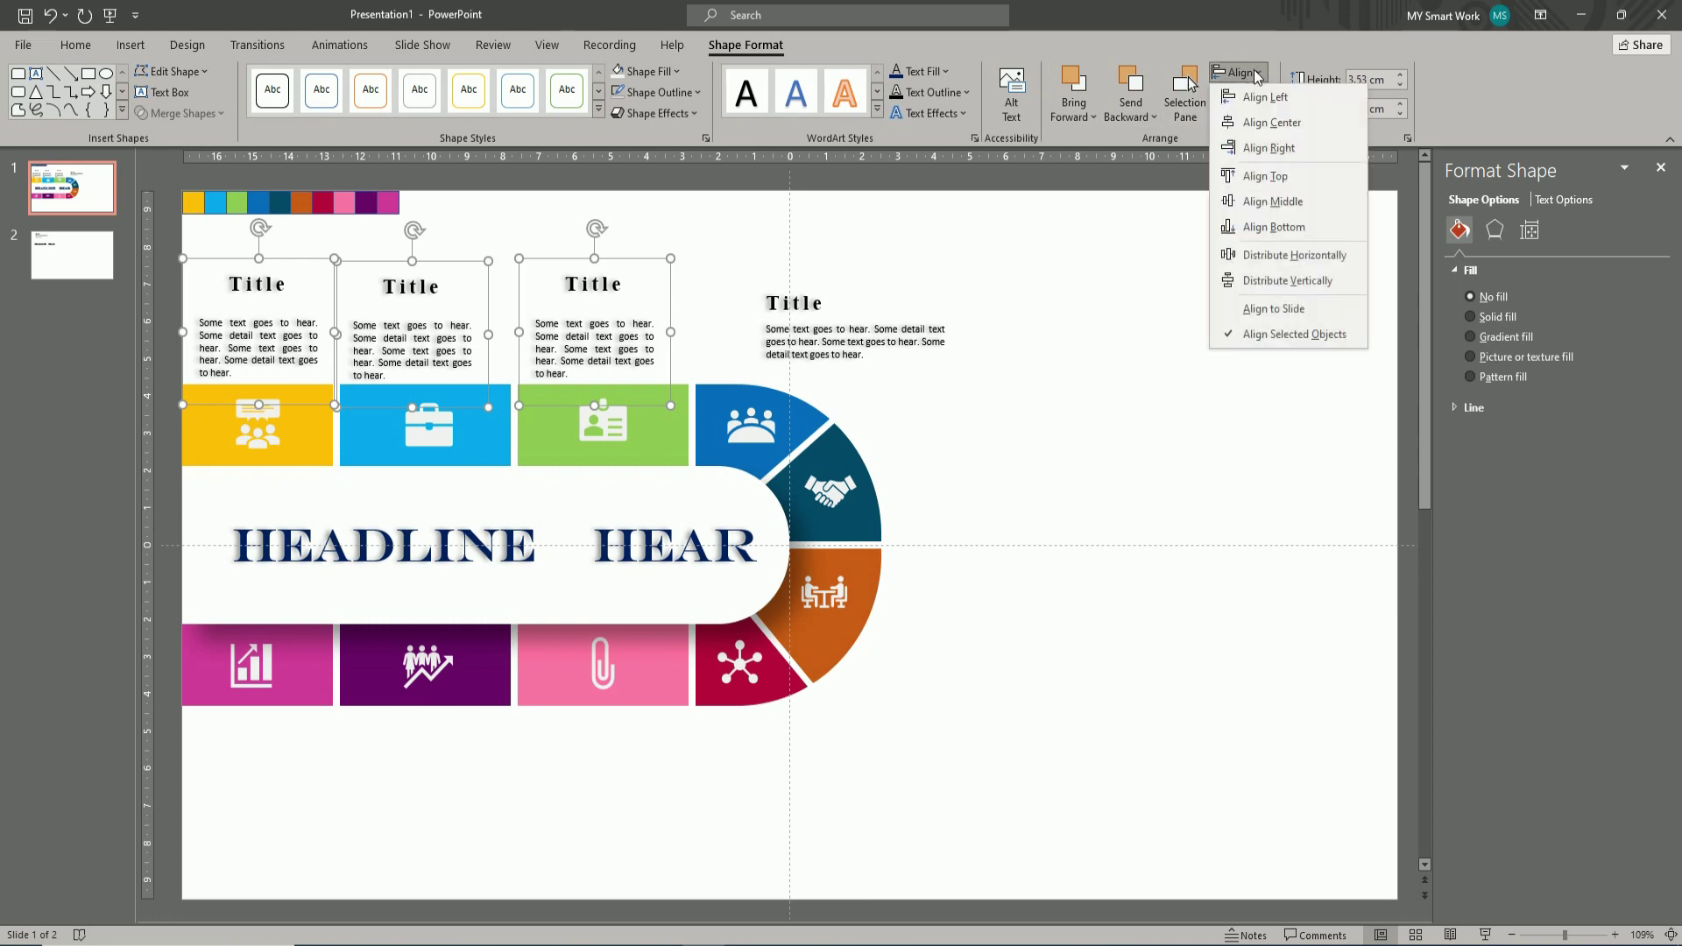
click(1265, 249)
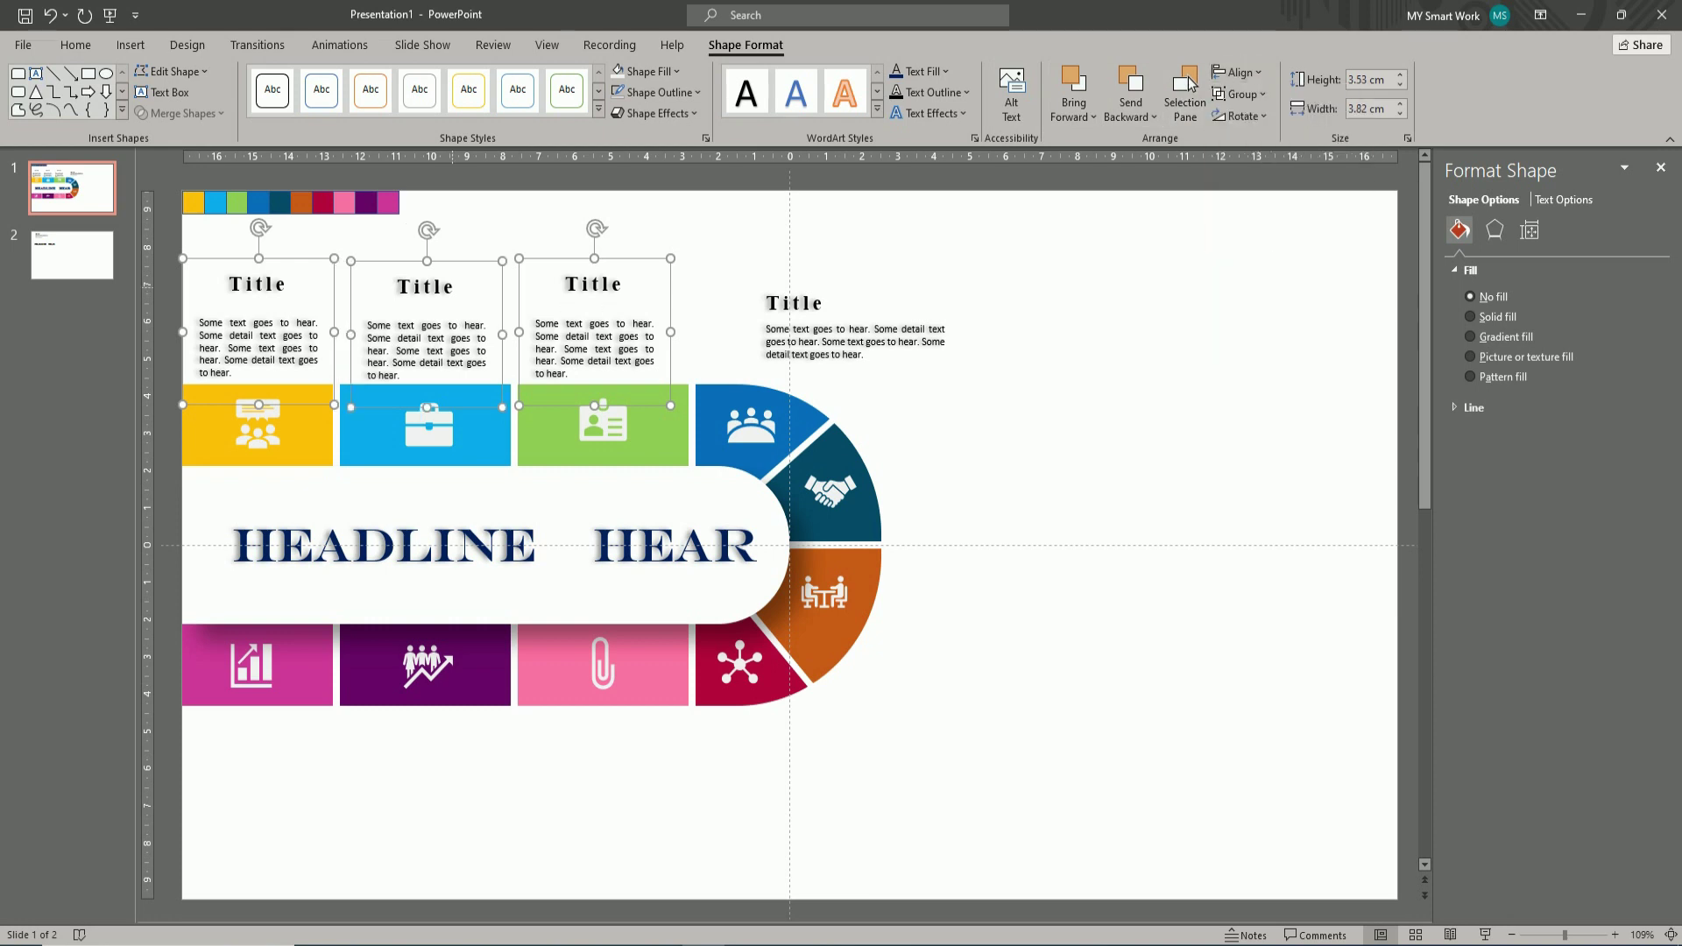
- Copy the row of three Title blocks below the bottom tiles
drag(420, 287, 425, 740)
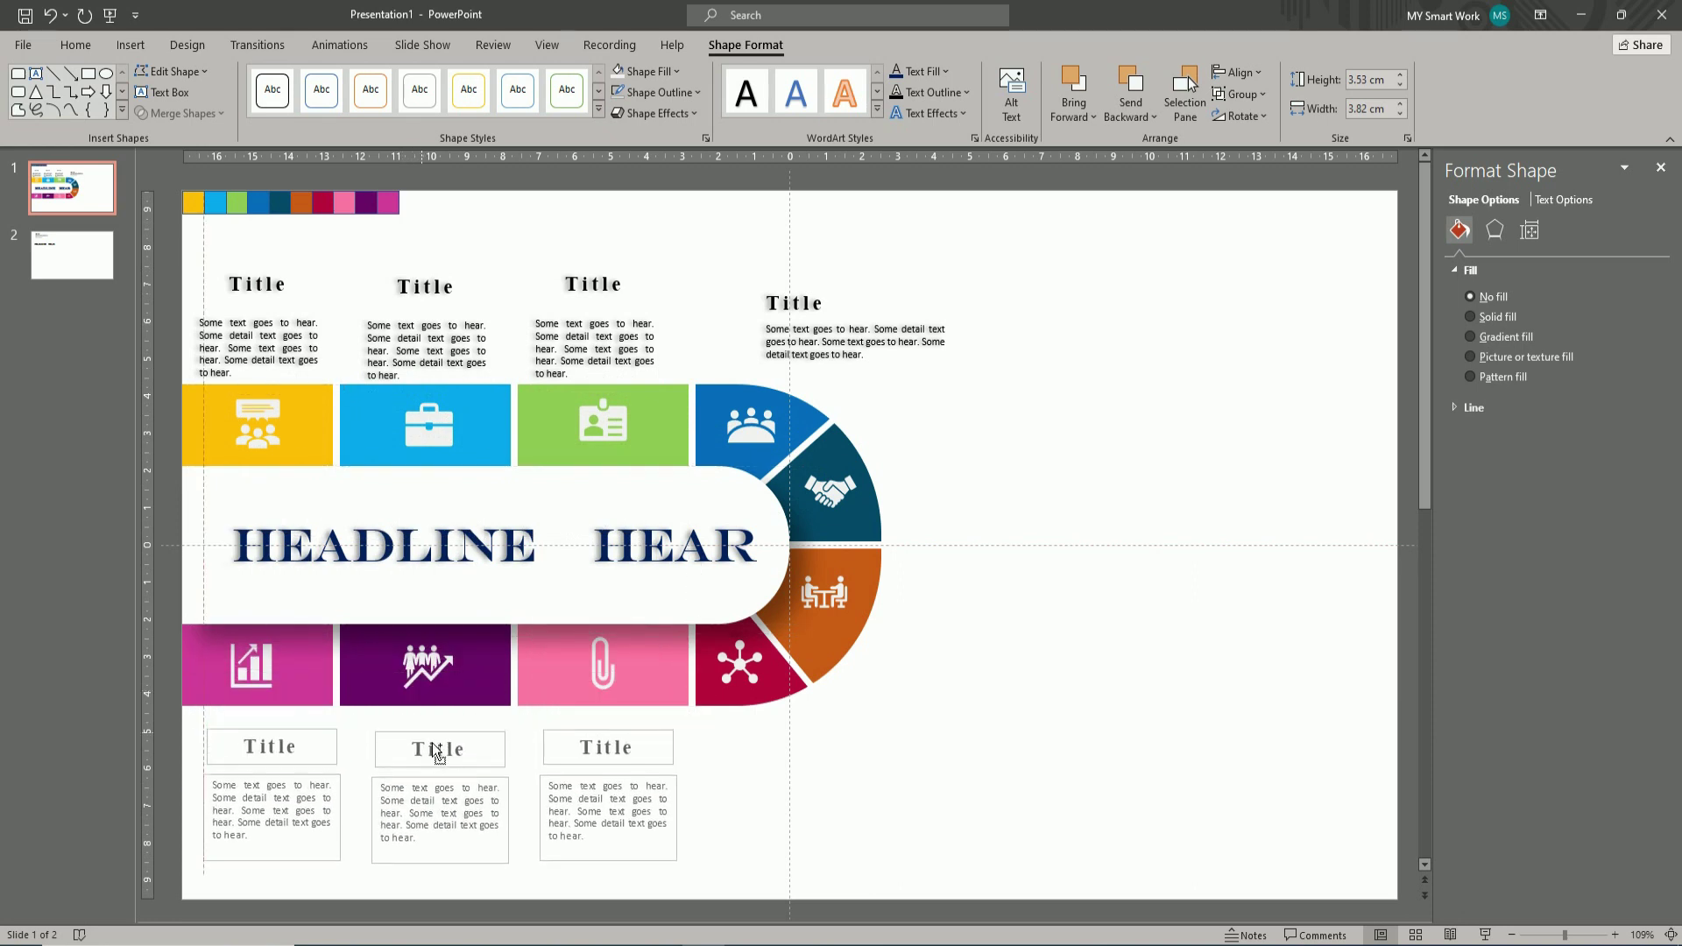
drag(424, 738, 425, 738)
click(751, 773)
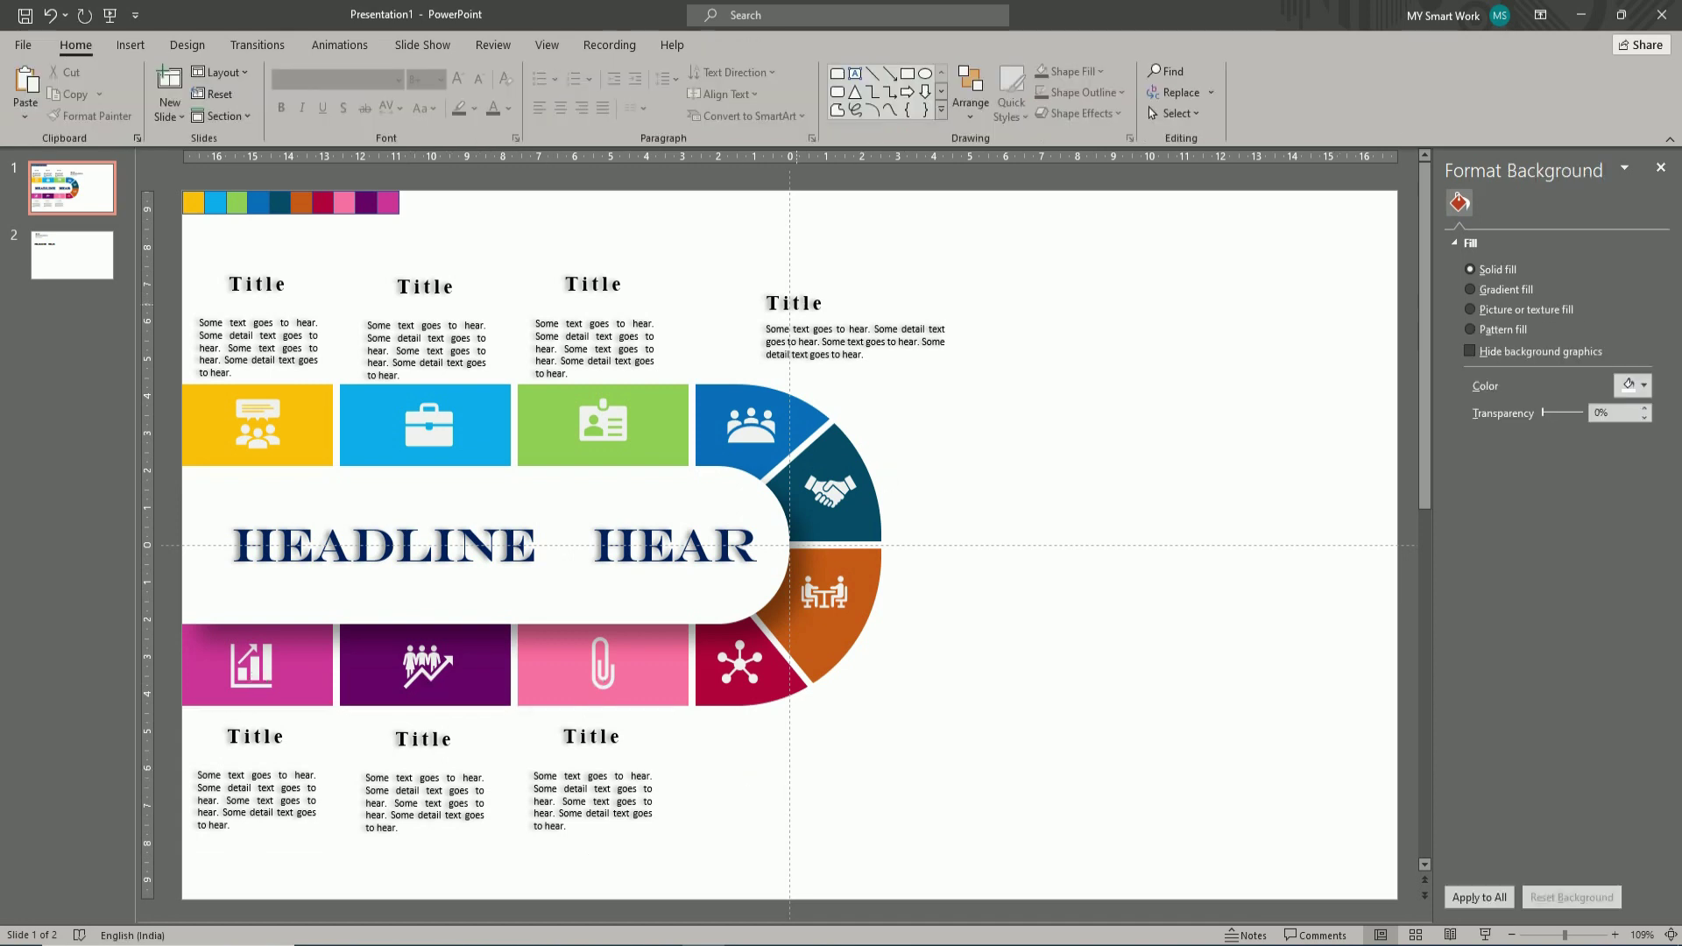
click(783, 304)
- Group the right-hand Title with its detail text
click(767, 329)
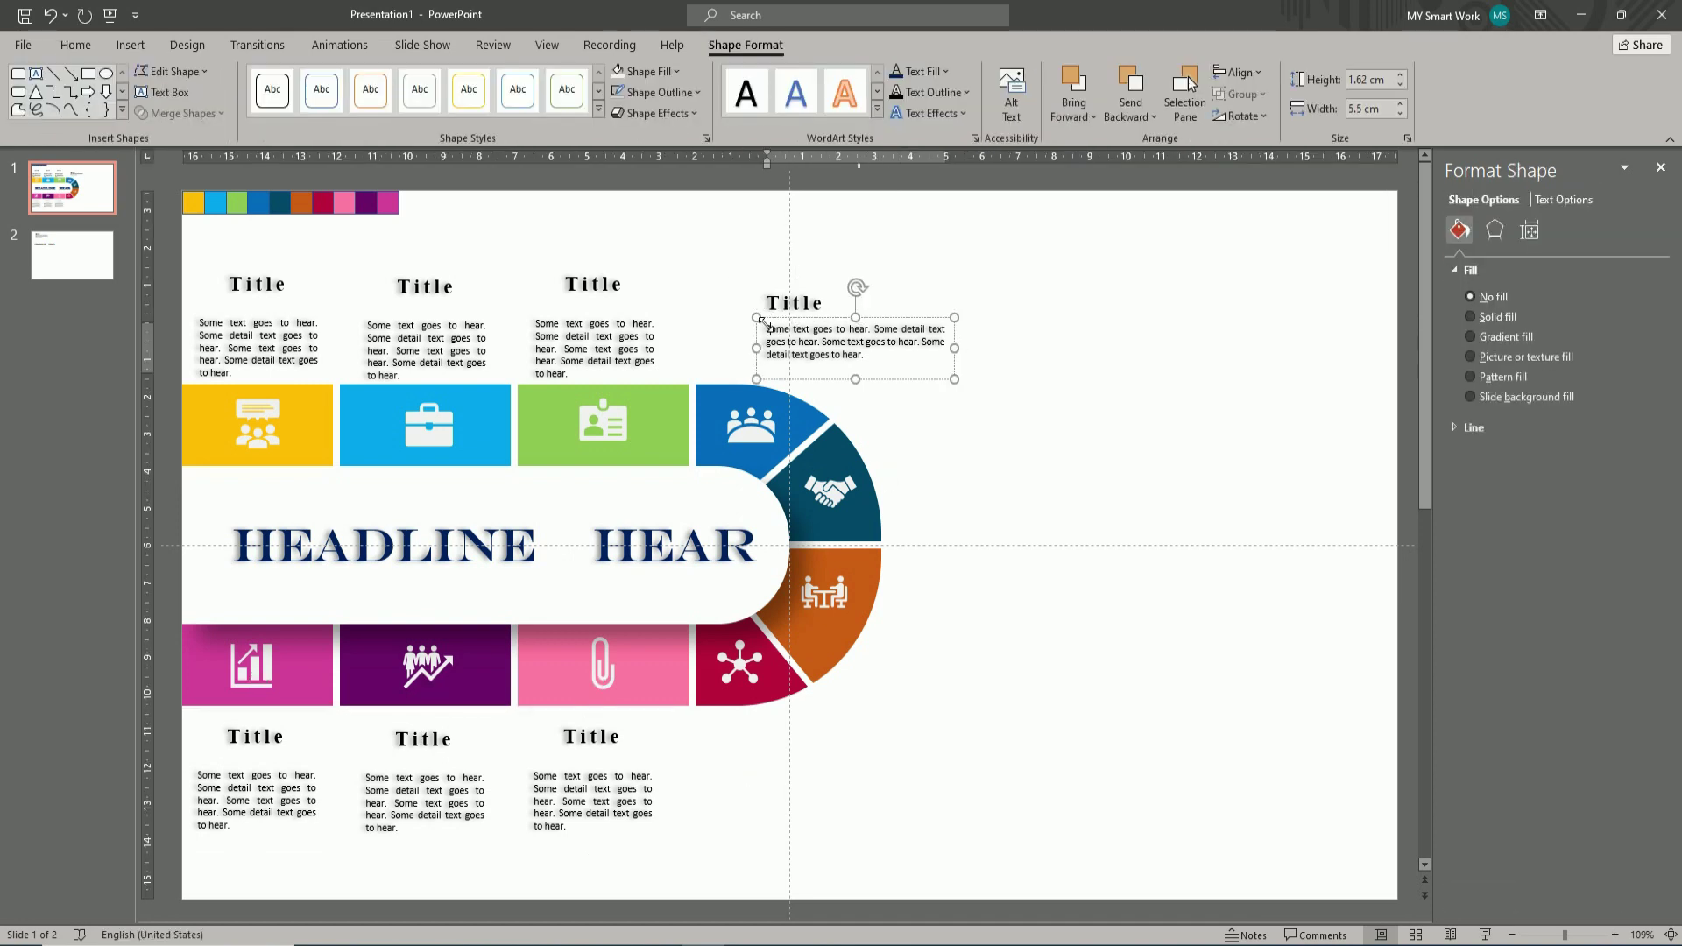
click(770, 330)
shift+click(779, 308)
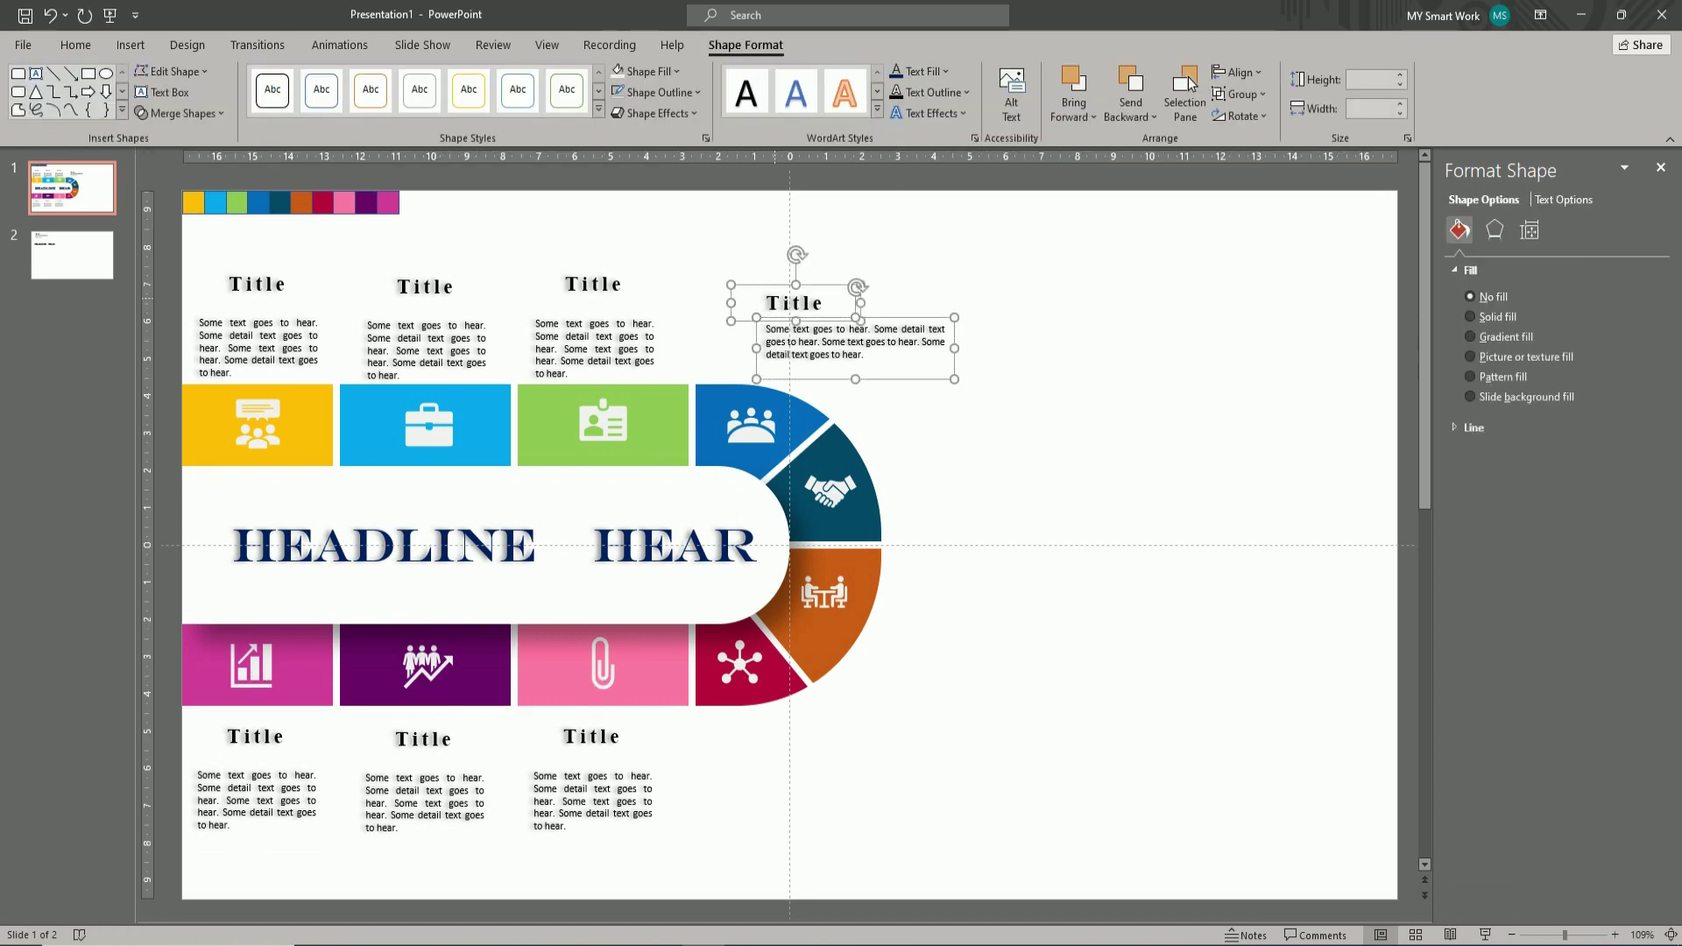
right_click(784, 300)
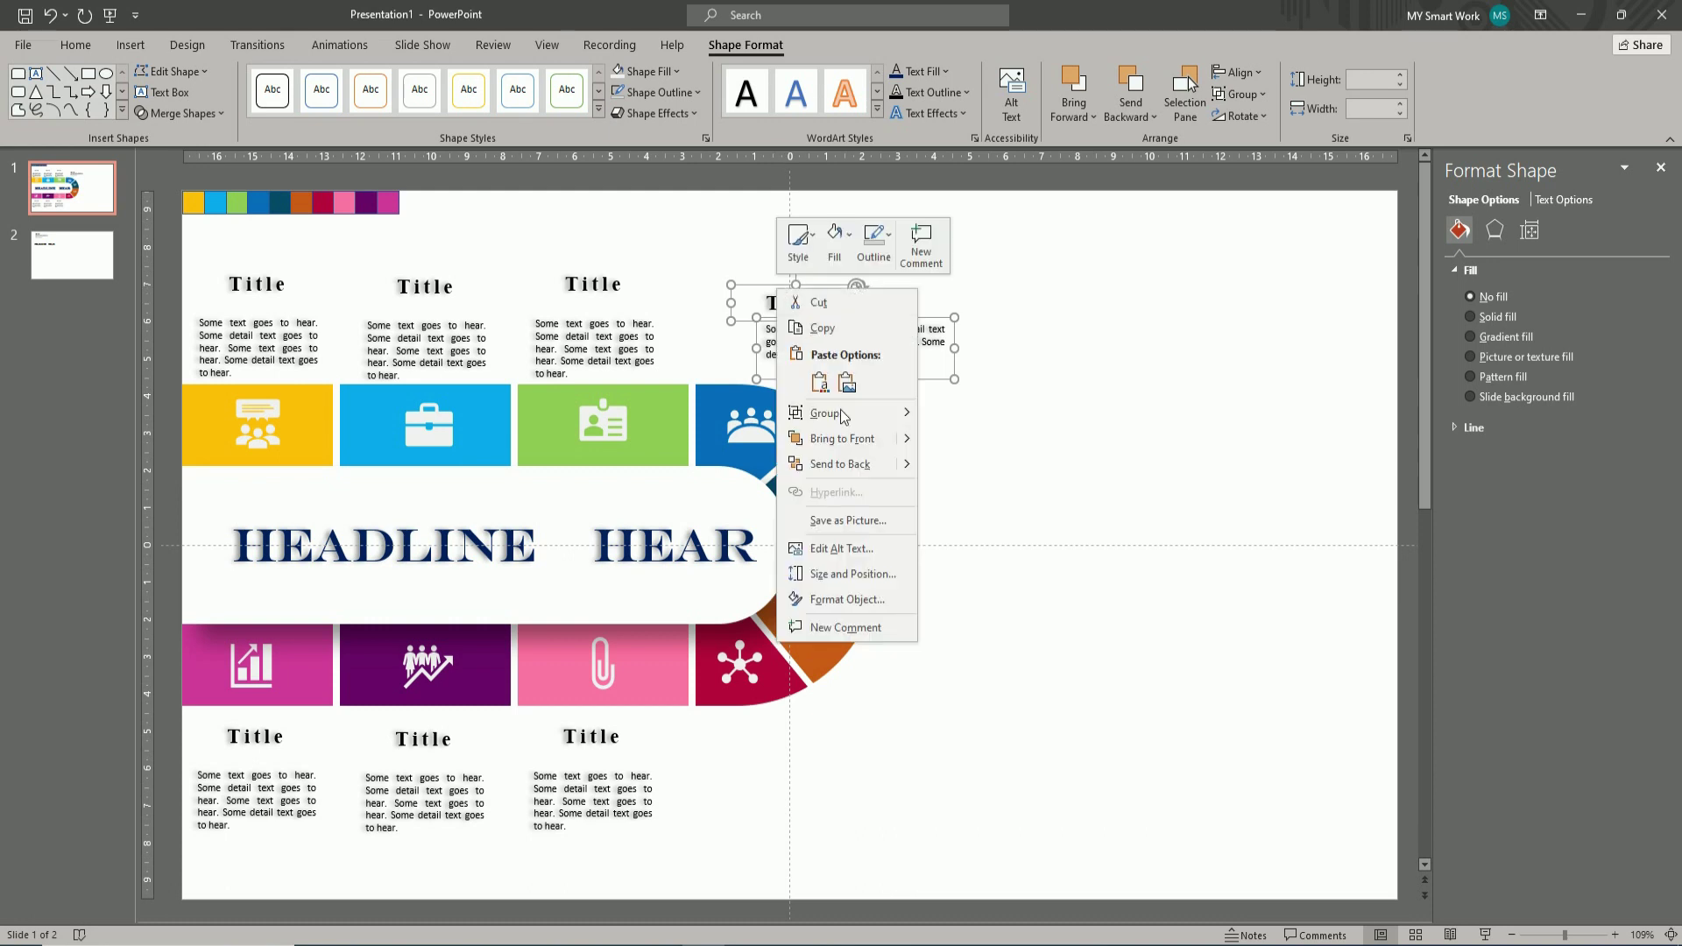
click(931, 413)
- Place copies of that group beside the dark teal, orange and crimson arc sections
drag(775, 294, 943, 446)
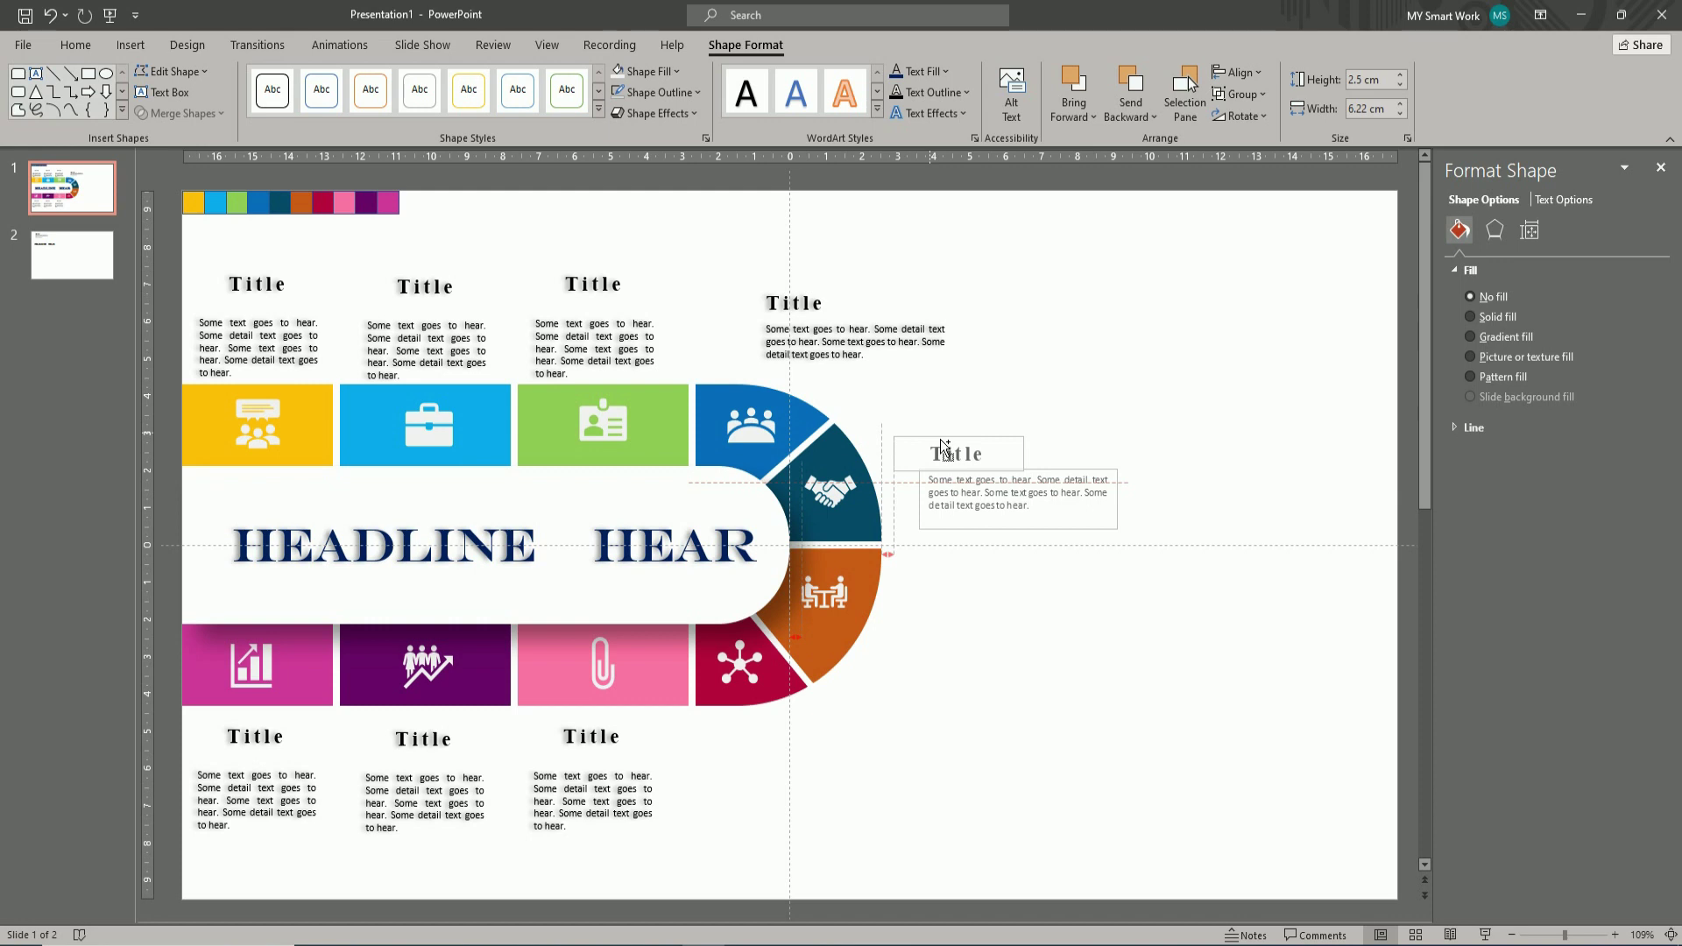
mouse_move(940, 448)
mouse_down()
mouse_move(928, 602)
mouse_move(924, 586)
mouse_move(791, 740)
mouse_up()
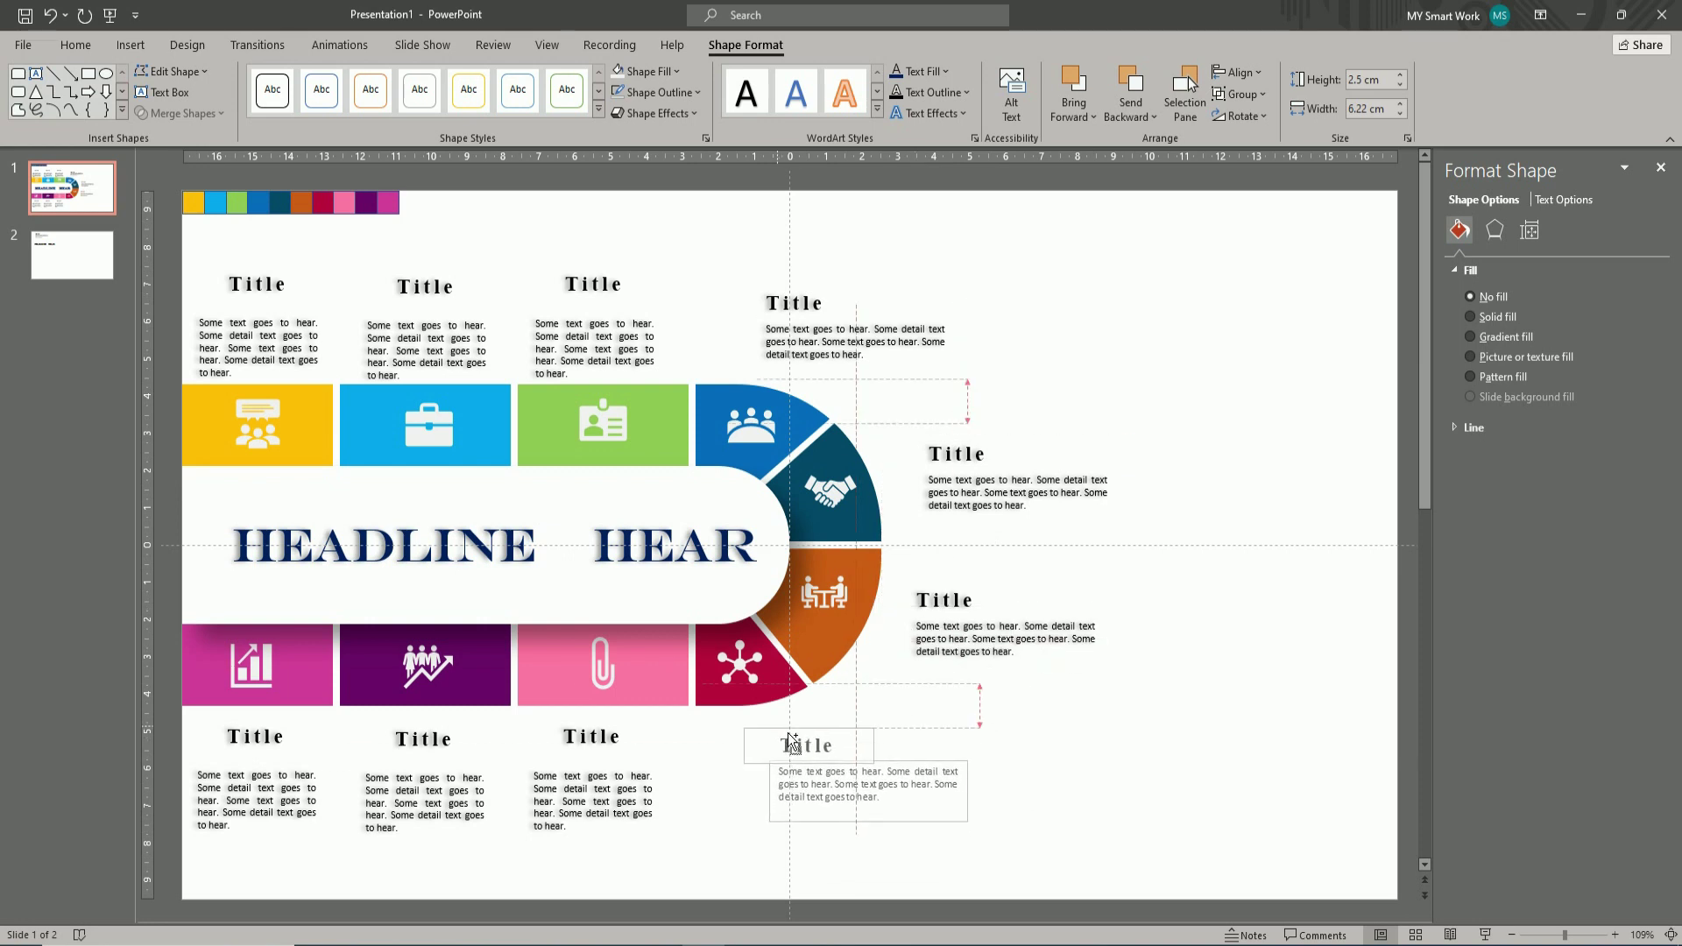
drag(791, 740, 793, 742)
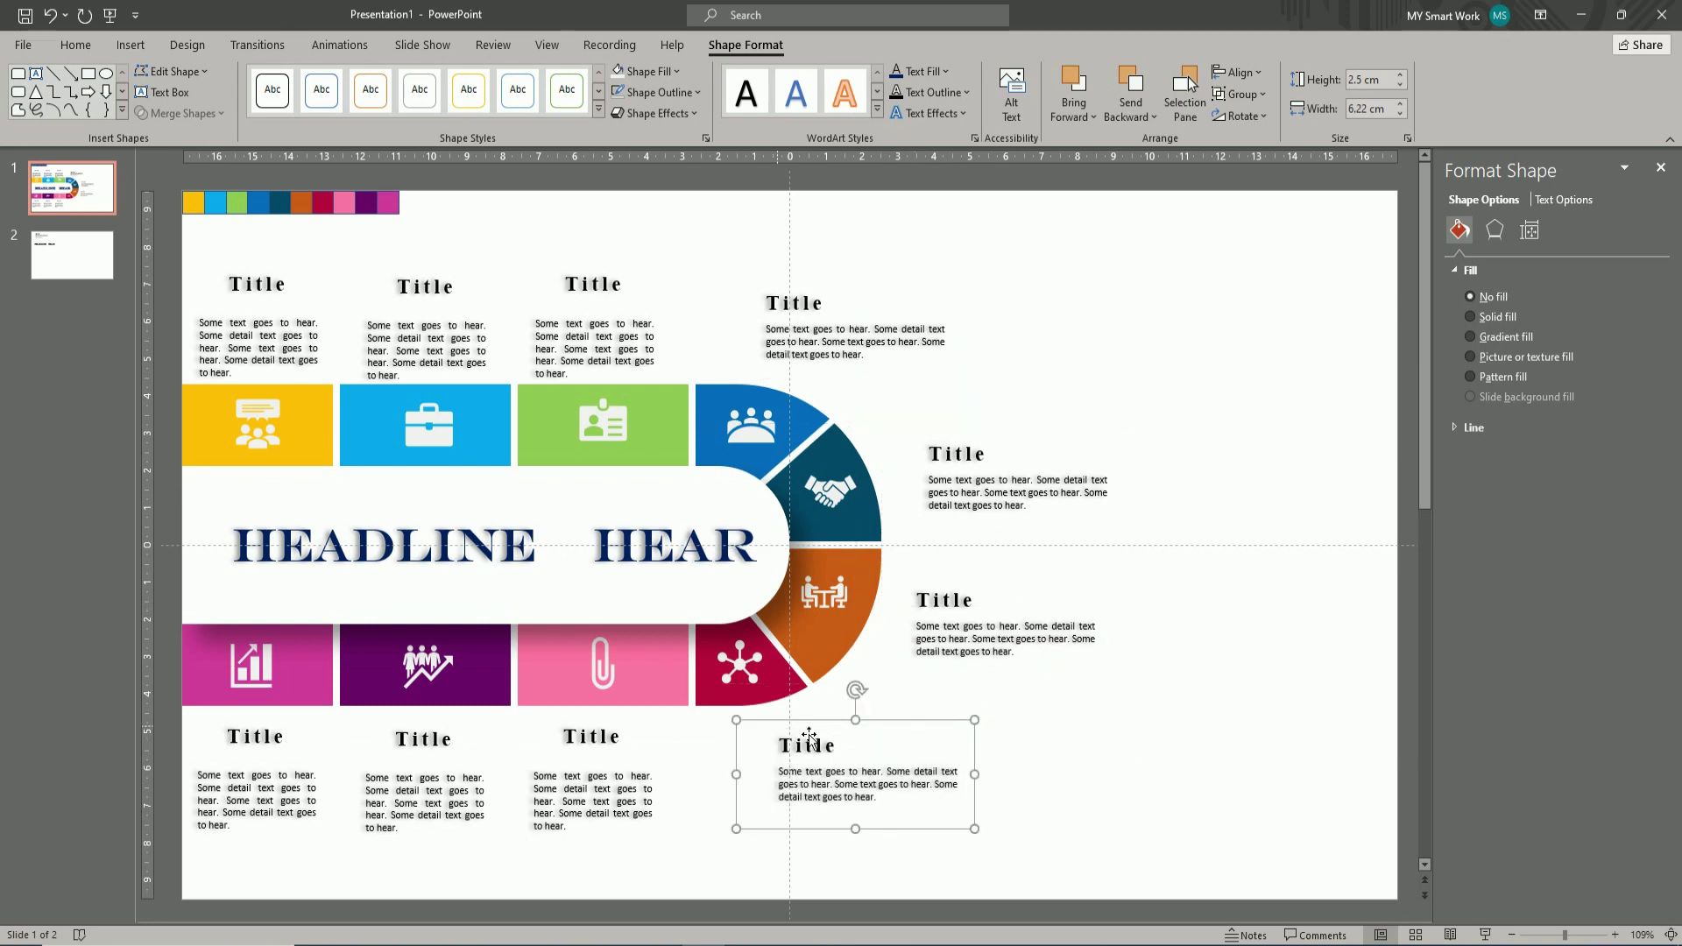
click(1081, 732)
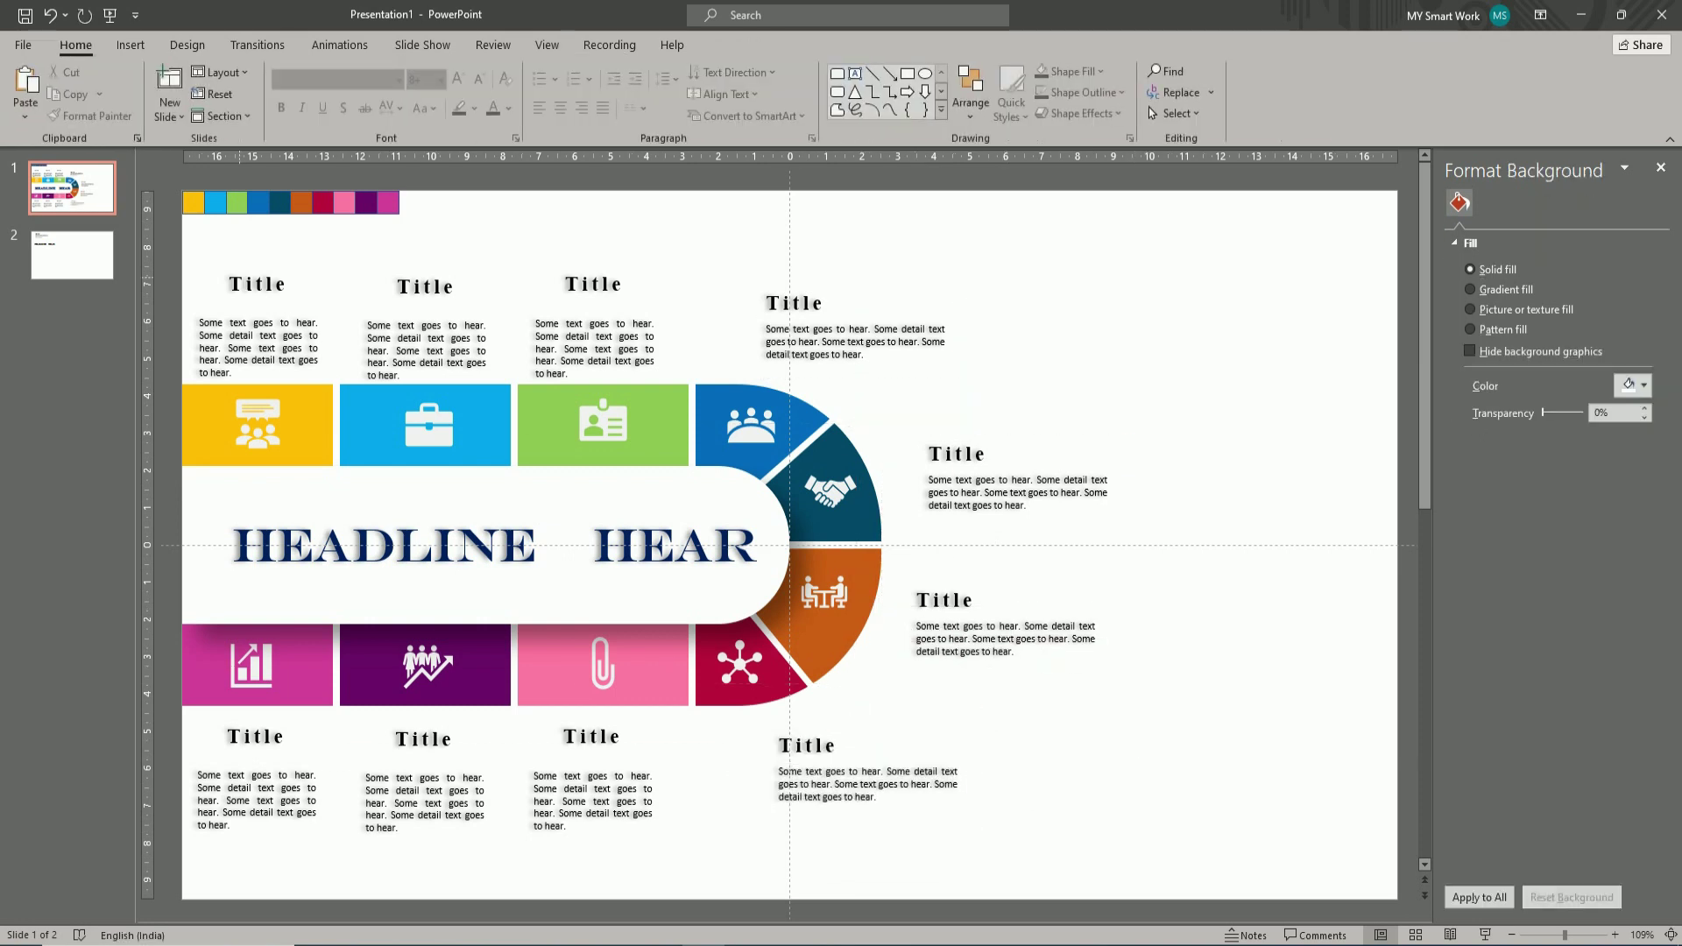
key(Tab)
- Eyedropper the first three top Title texts yellow, blue and green from their tiles
click(915, 72)
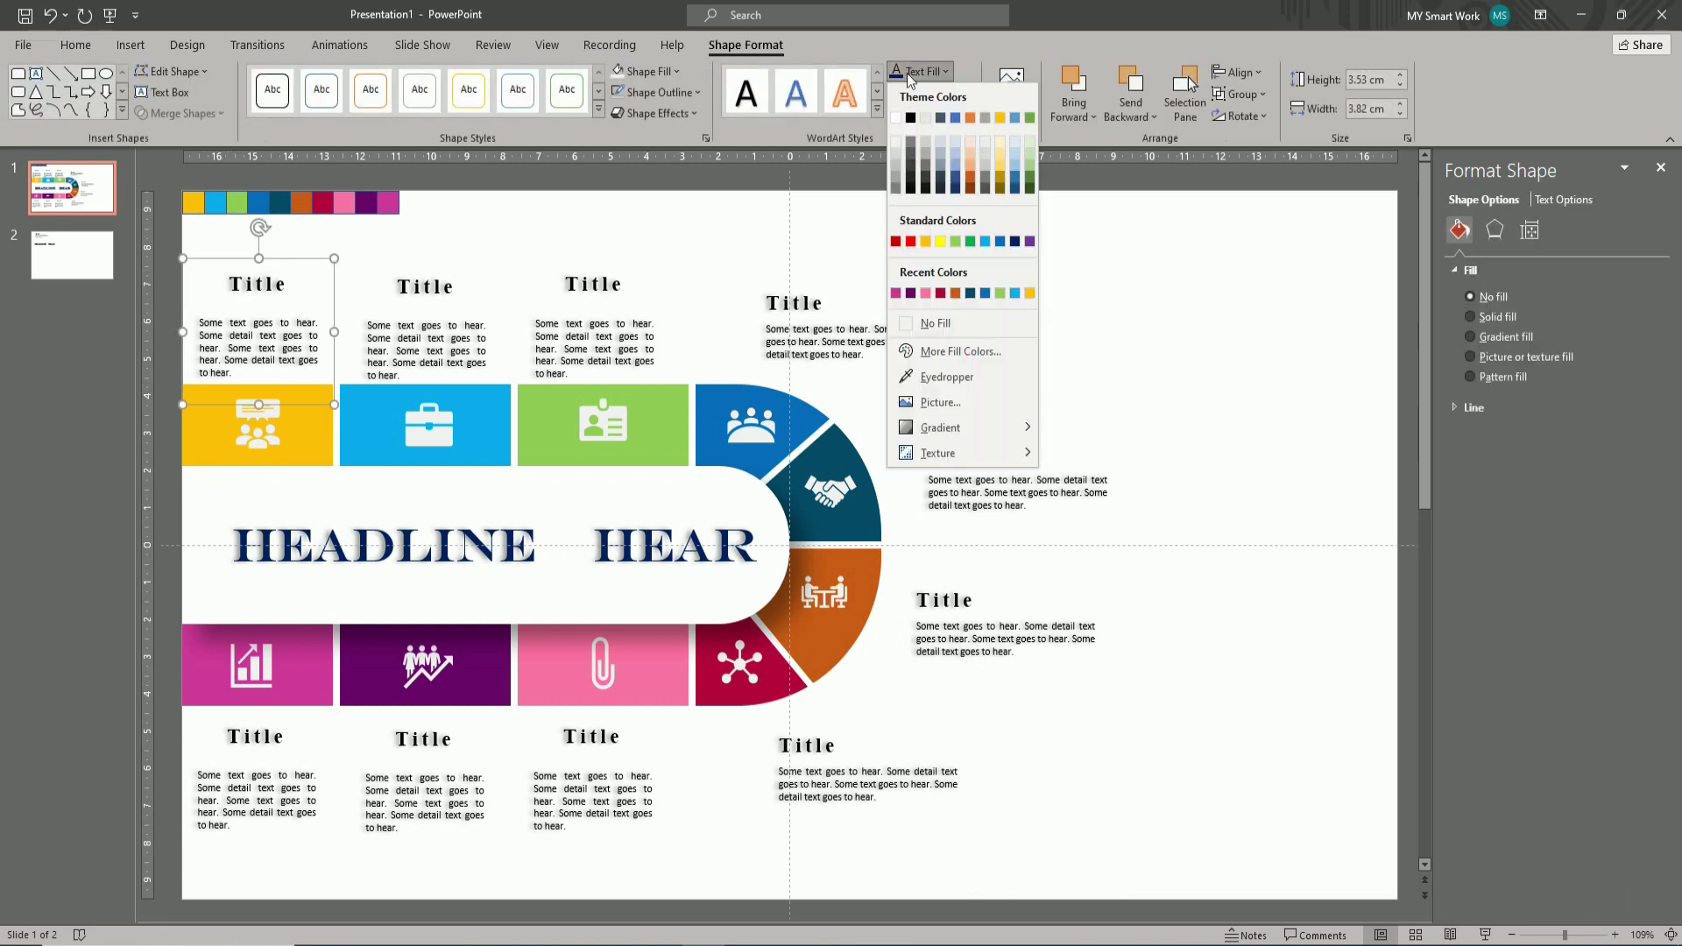
click(920, 381)
click(329, 435)
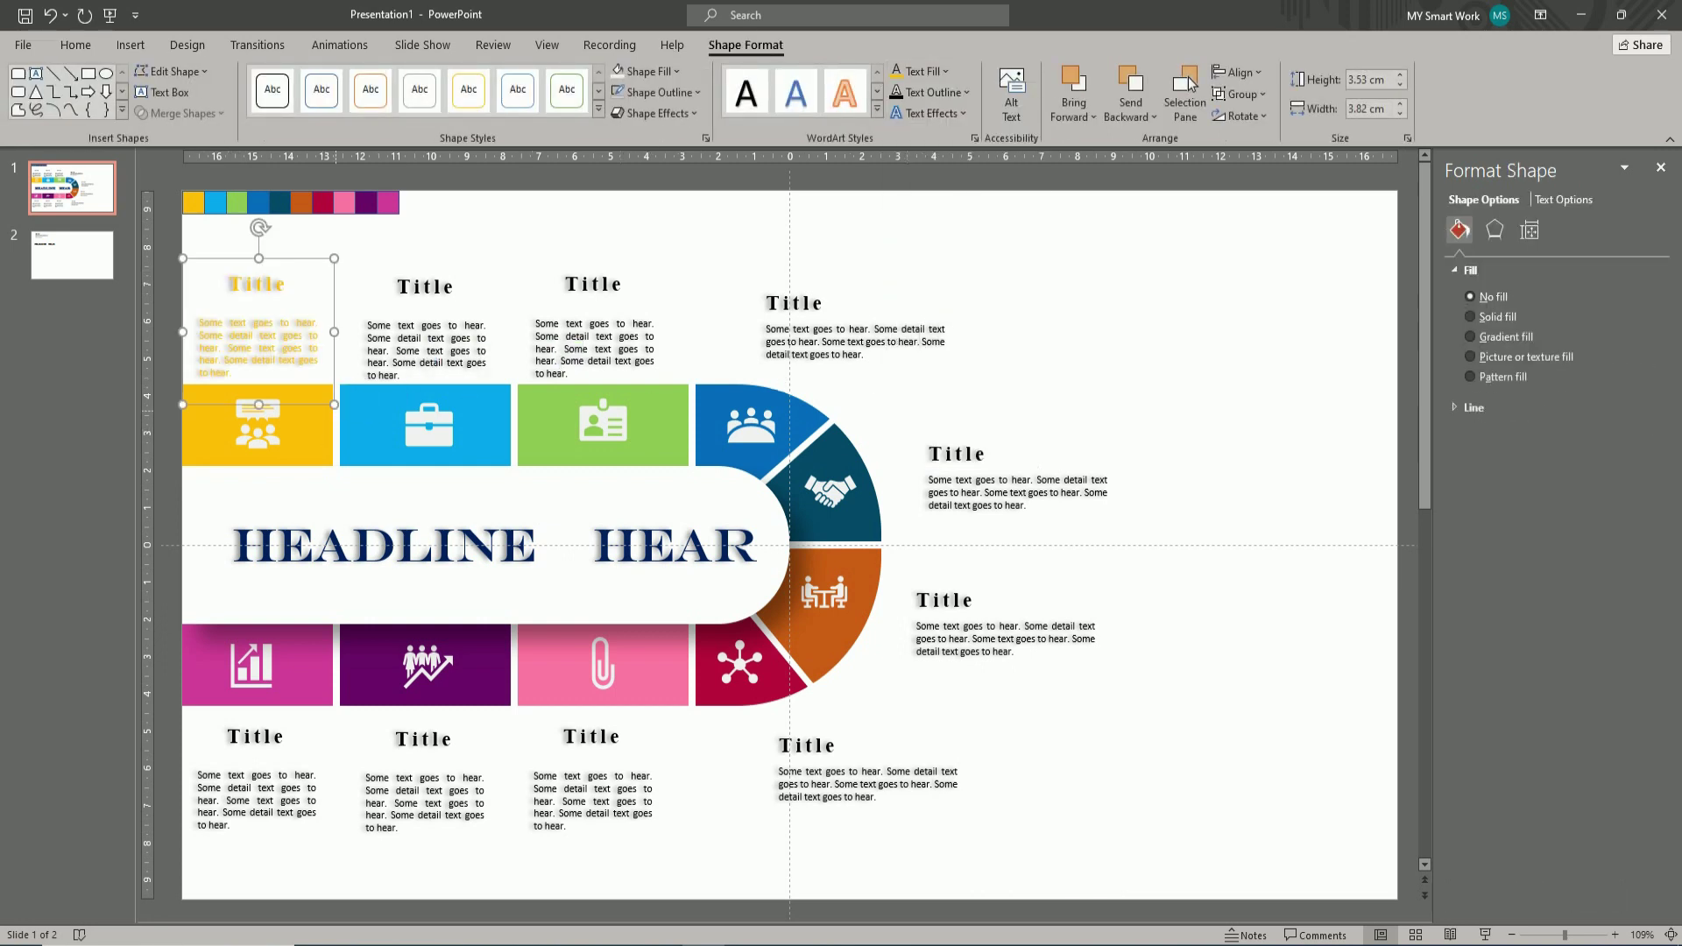
click(394, 293)
click(915, 72)
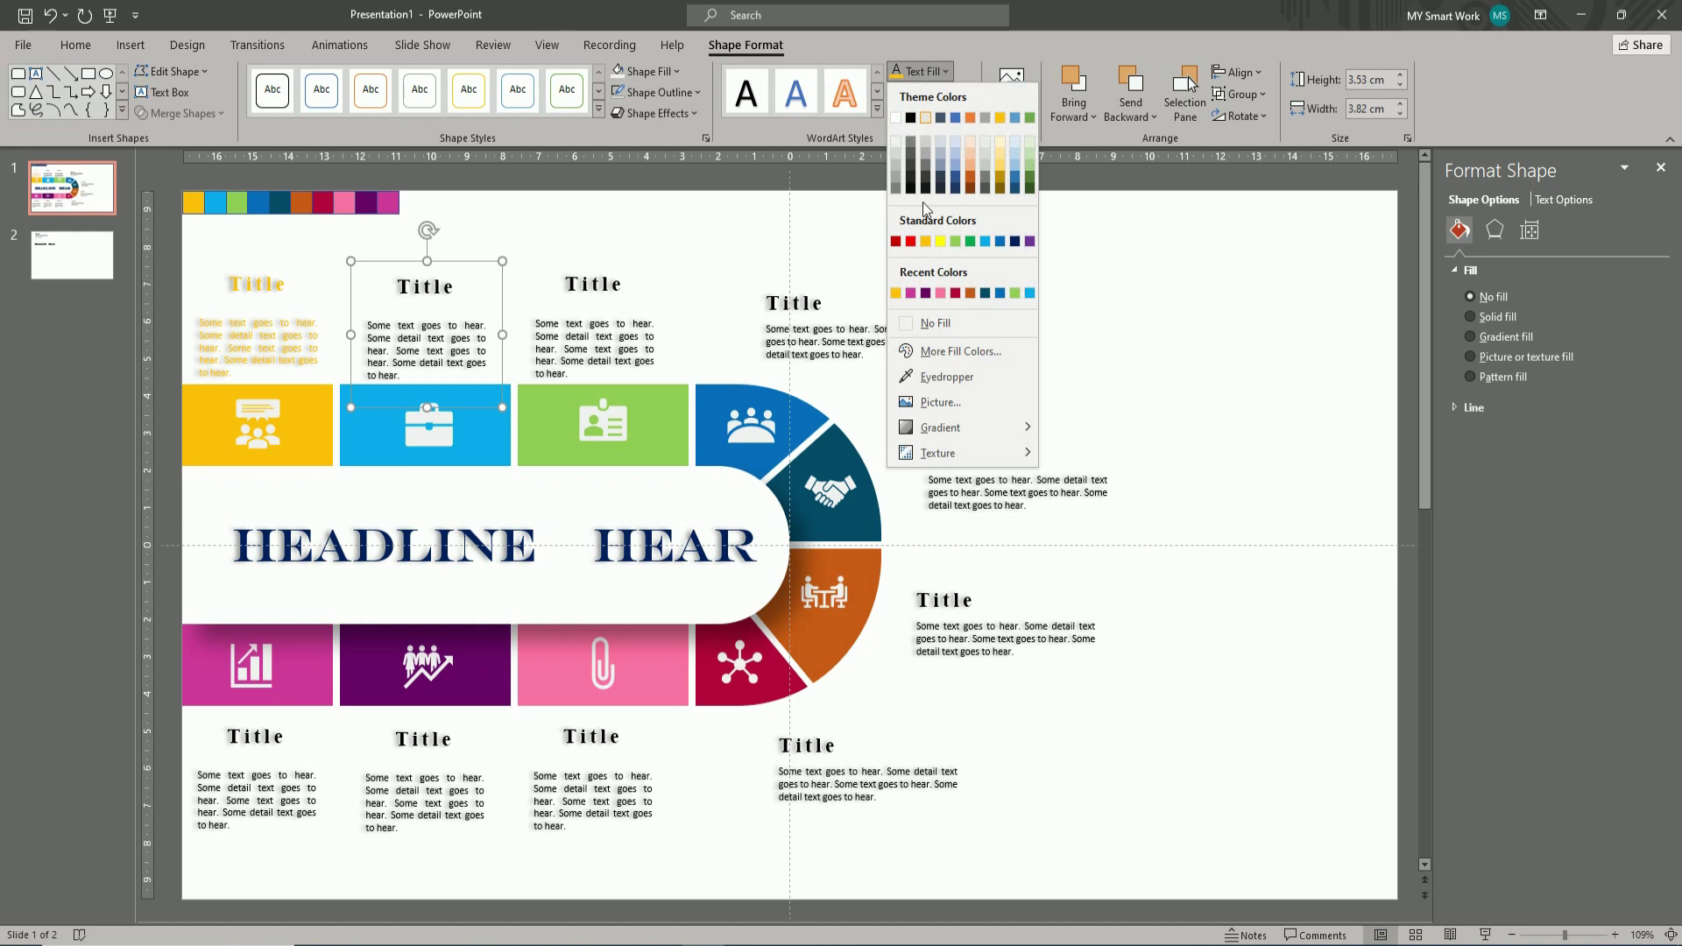
click(941, 377)
click(508, 447)
click(565, 288)
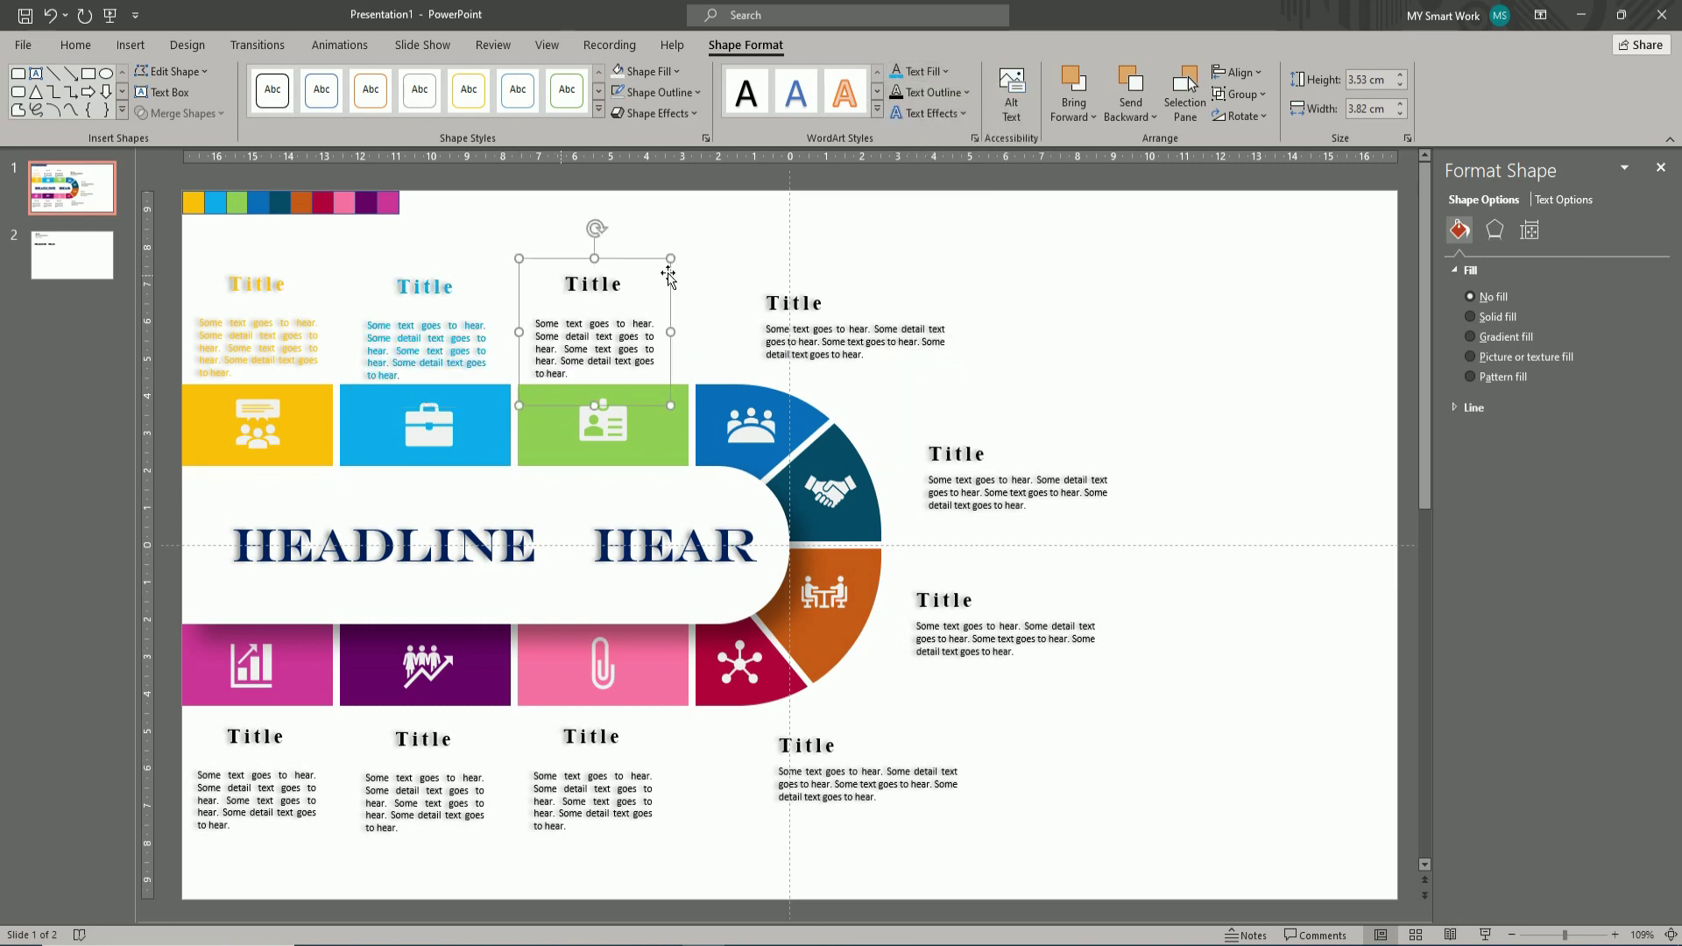
click(928, 72)
click(941, 377)
click(674, 416)
- Colour the top-right, dark teal and orange arc blocks from their neighbouring sections
click(766, 302)
click(915, 72)
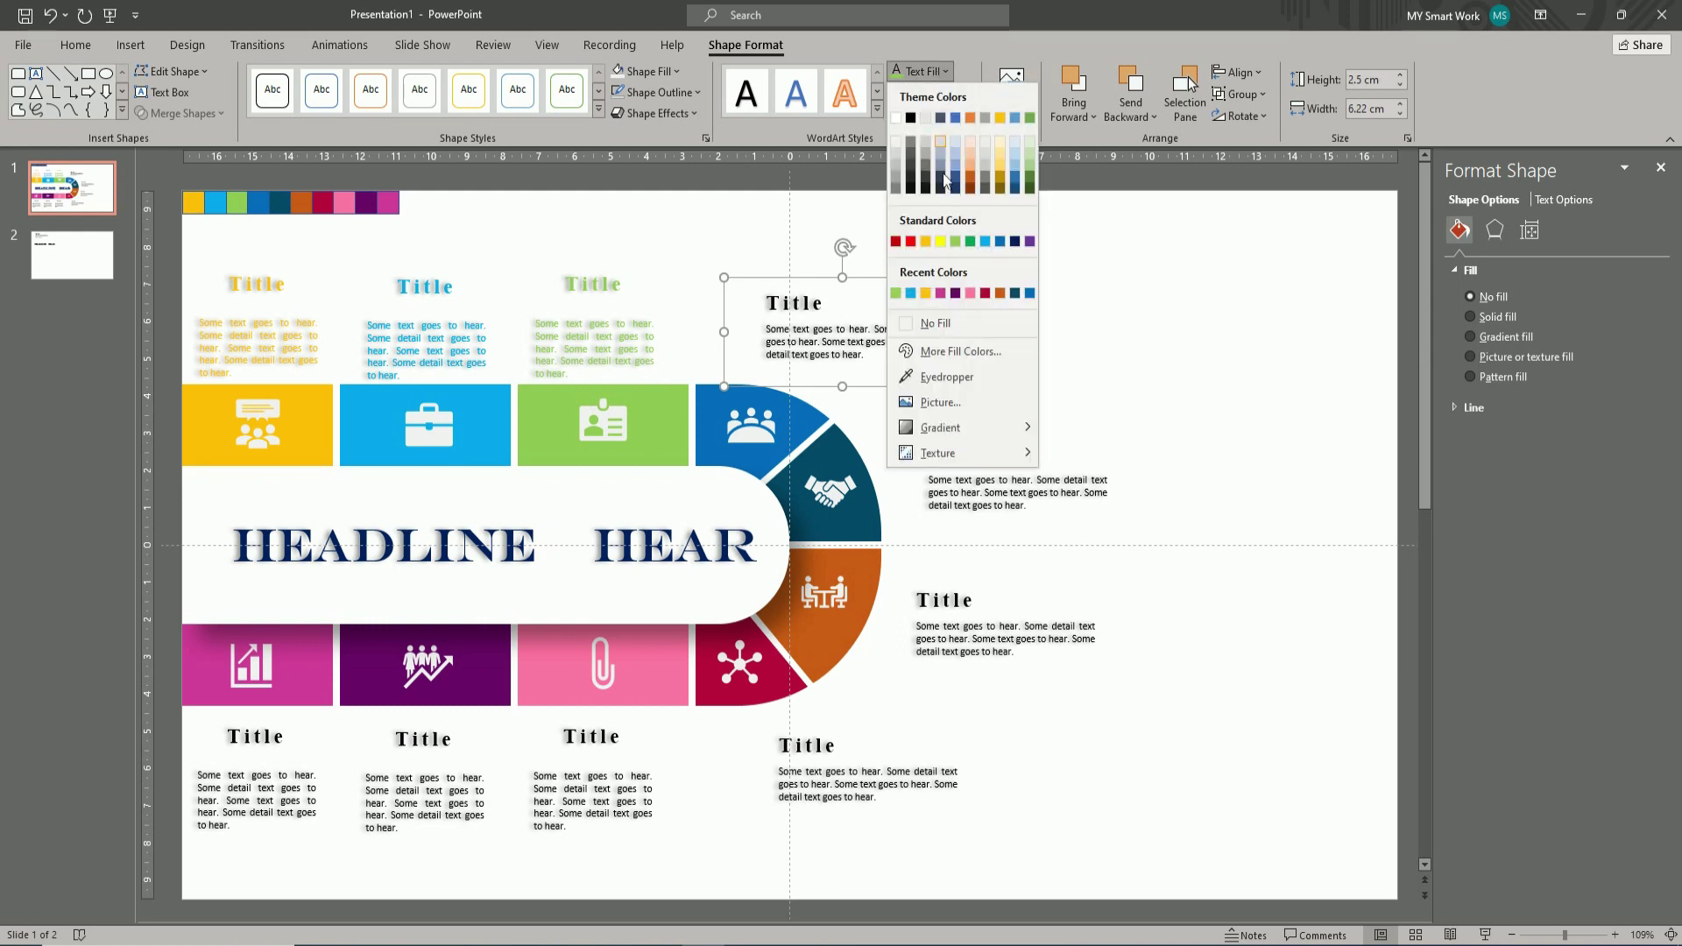
click(941, 377)
click(837, 464)
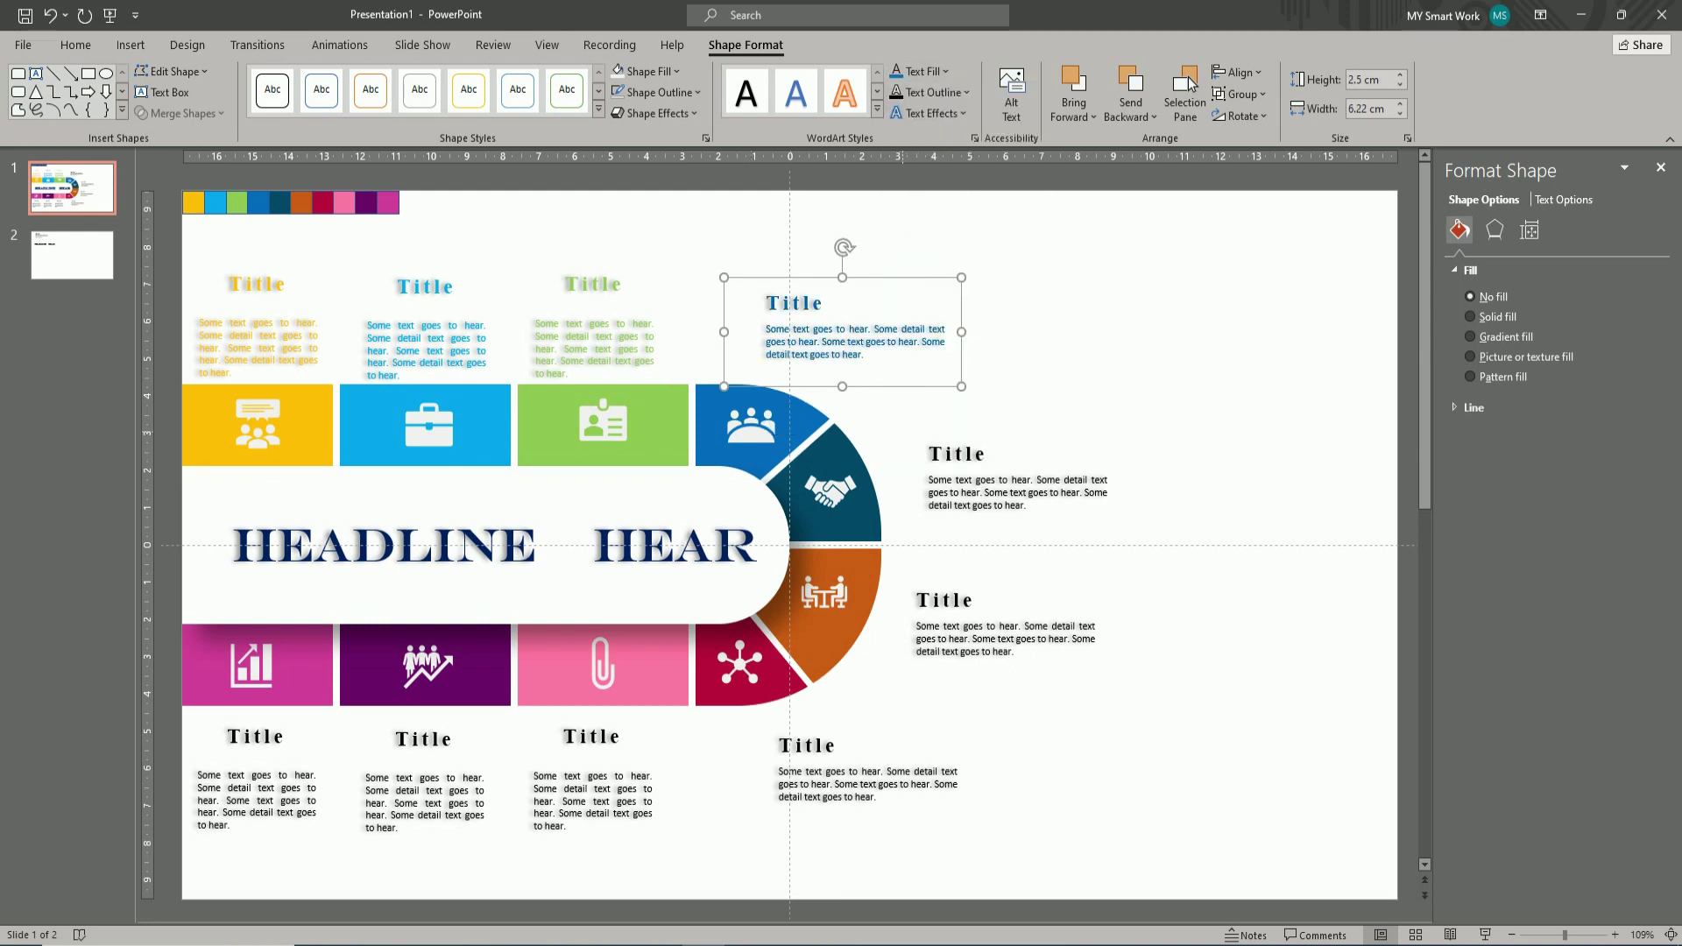
click(911, 438)
click(928, 71)
click(939, 377)
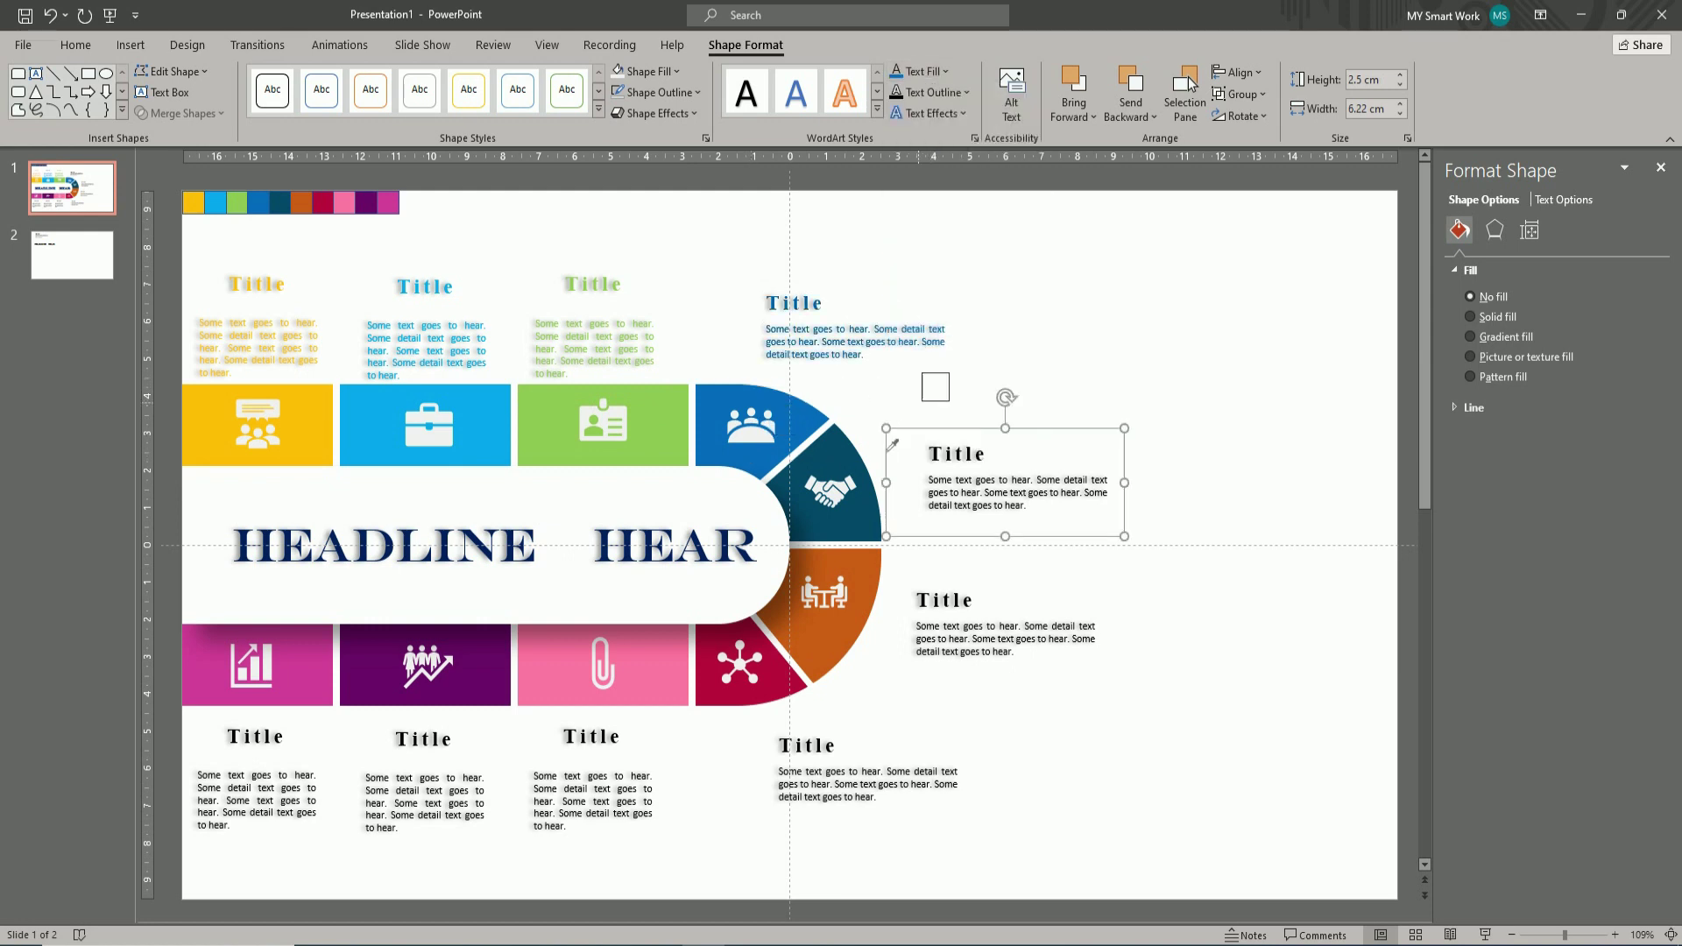
click(911, 600)
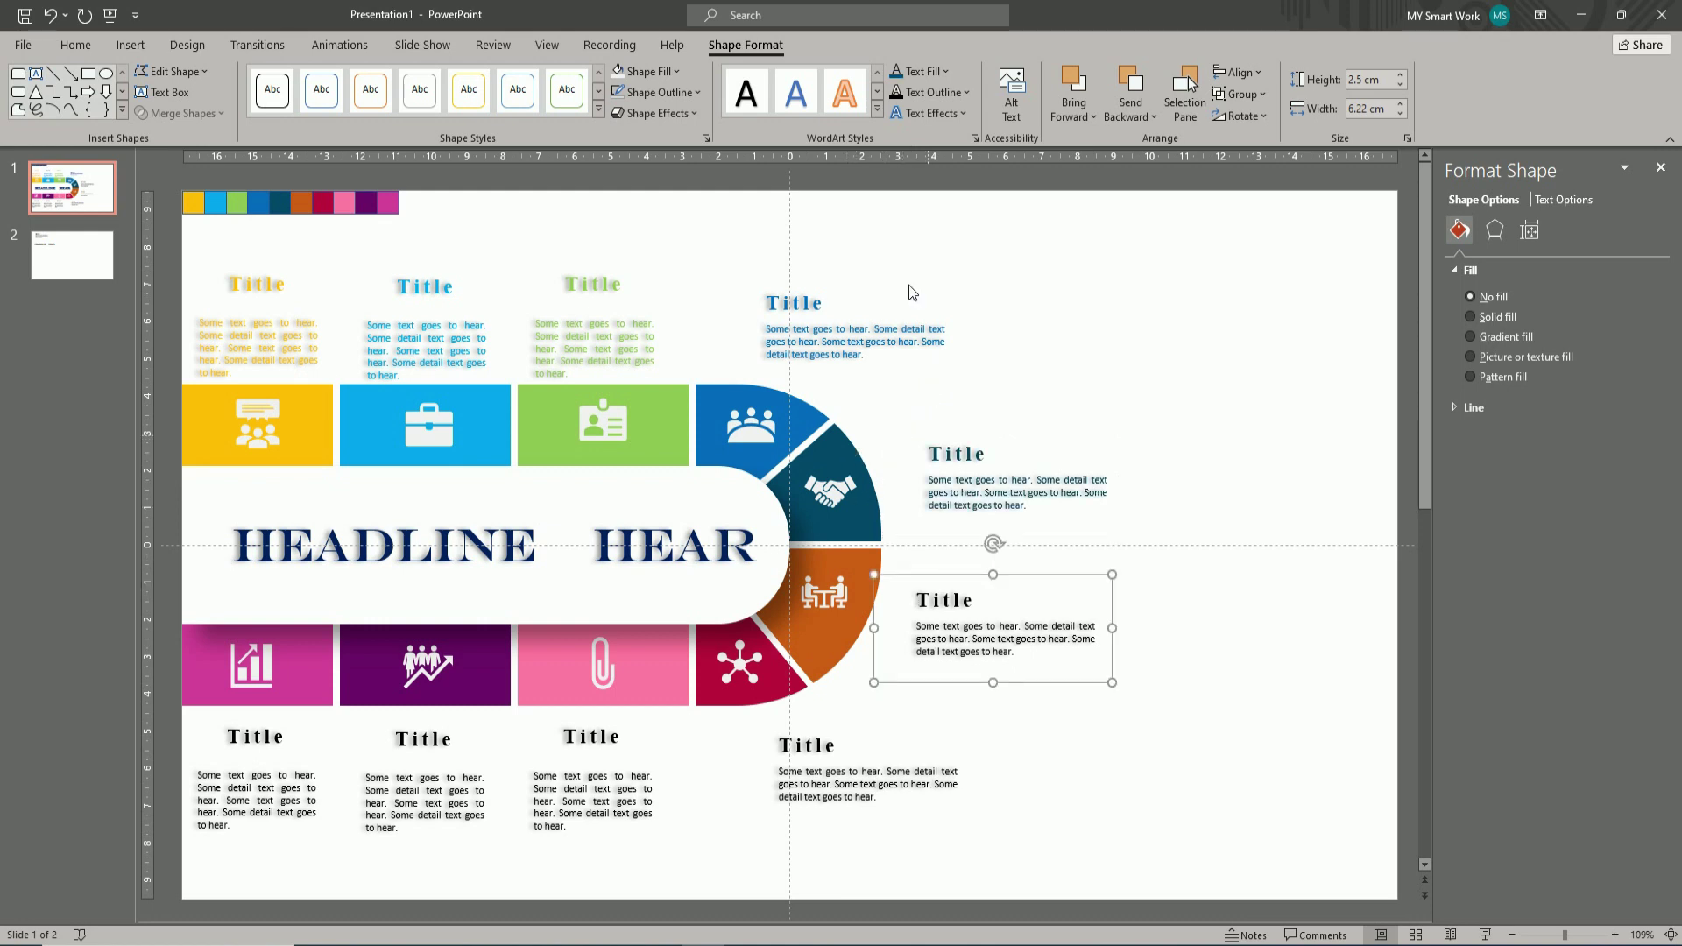
click(929, 72)
click(938, 376)
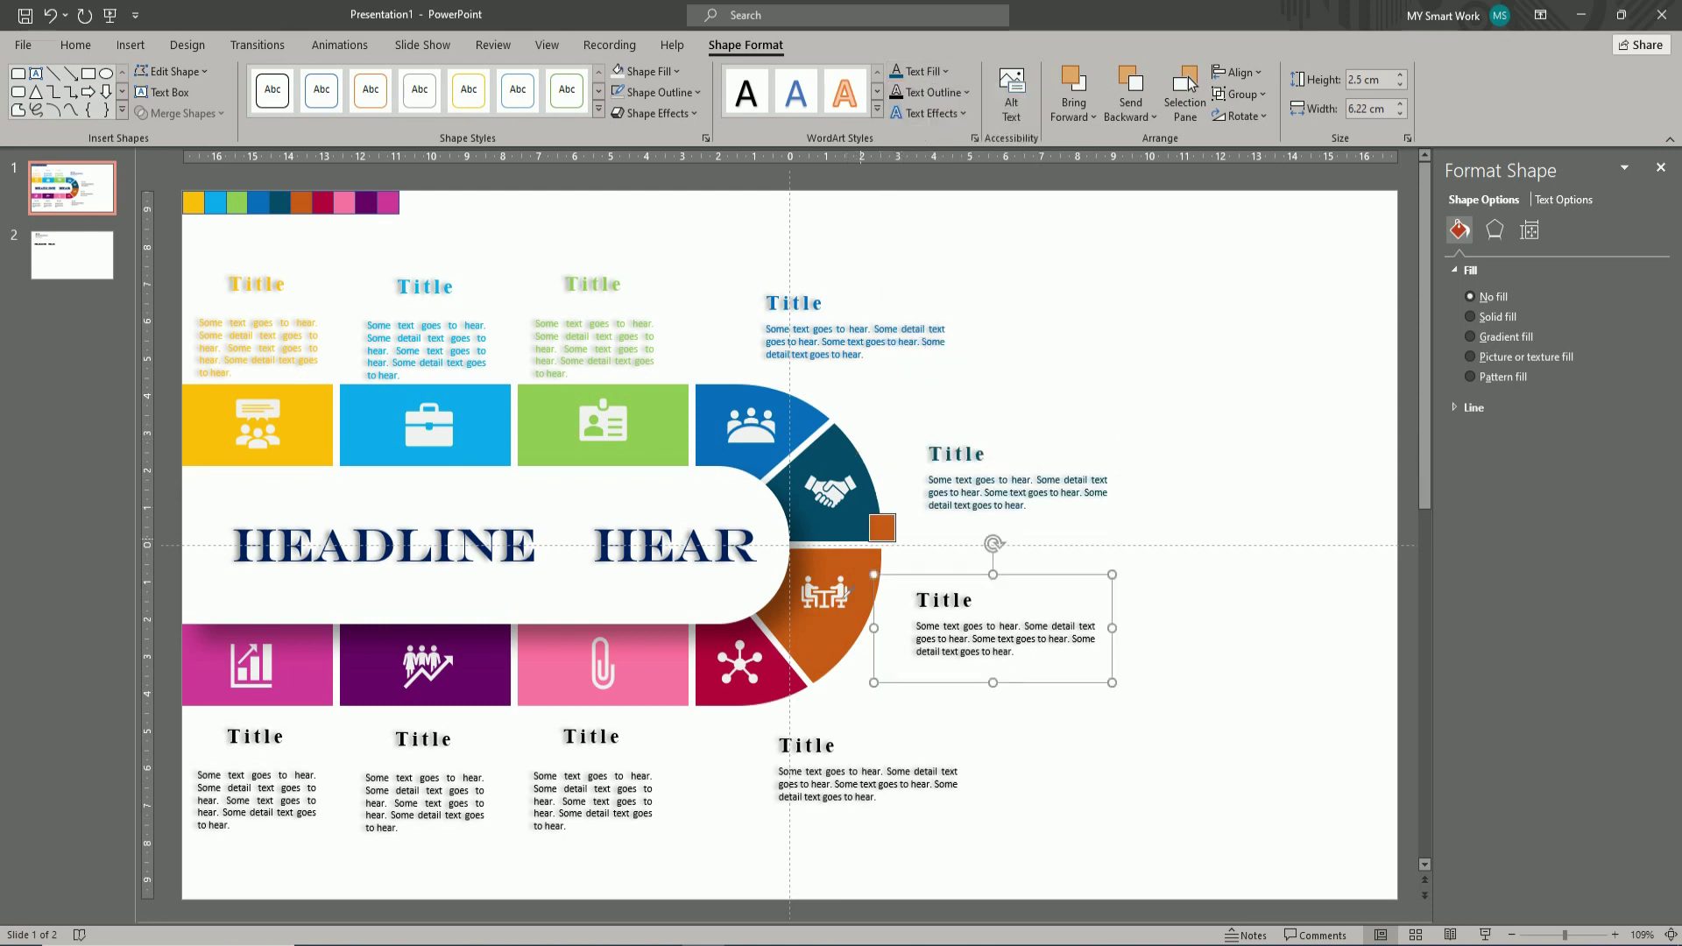
click(848, 649)
- Colour the crimson-section block and the third bottom block pink from their tiles
click(772, 755)
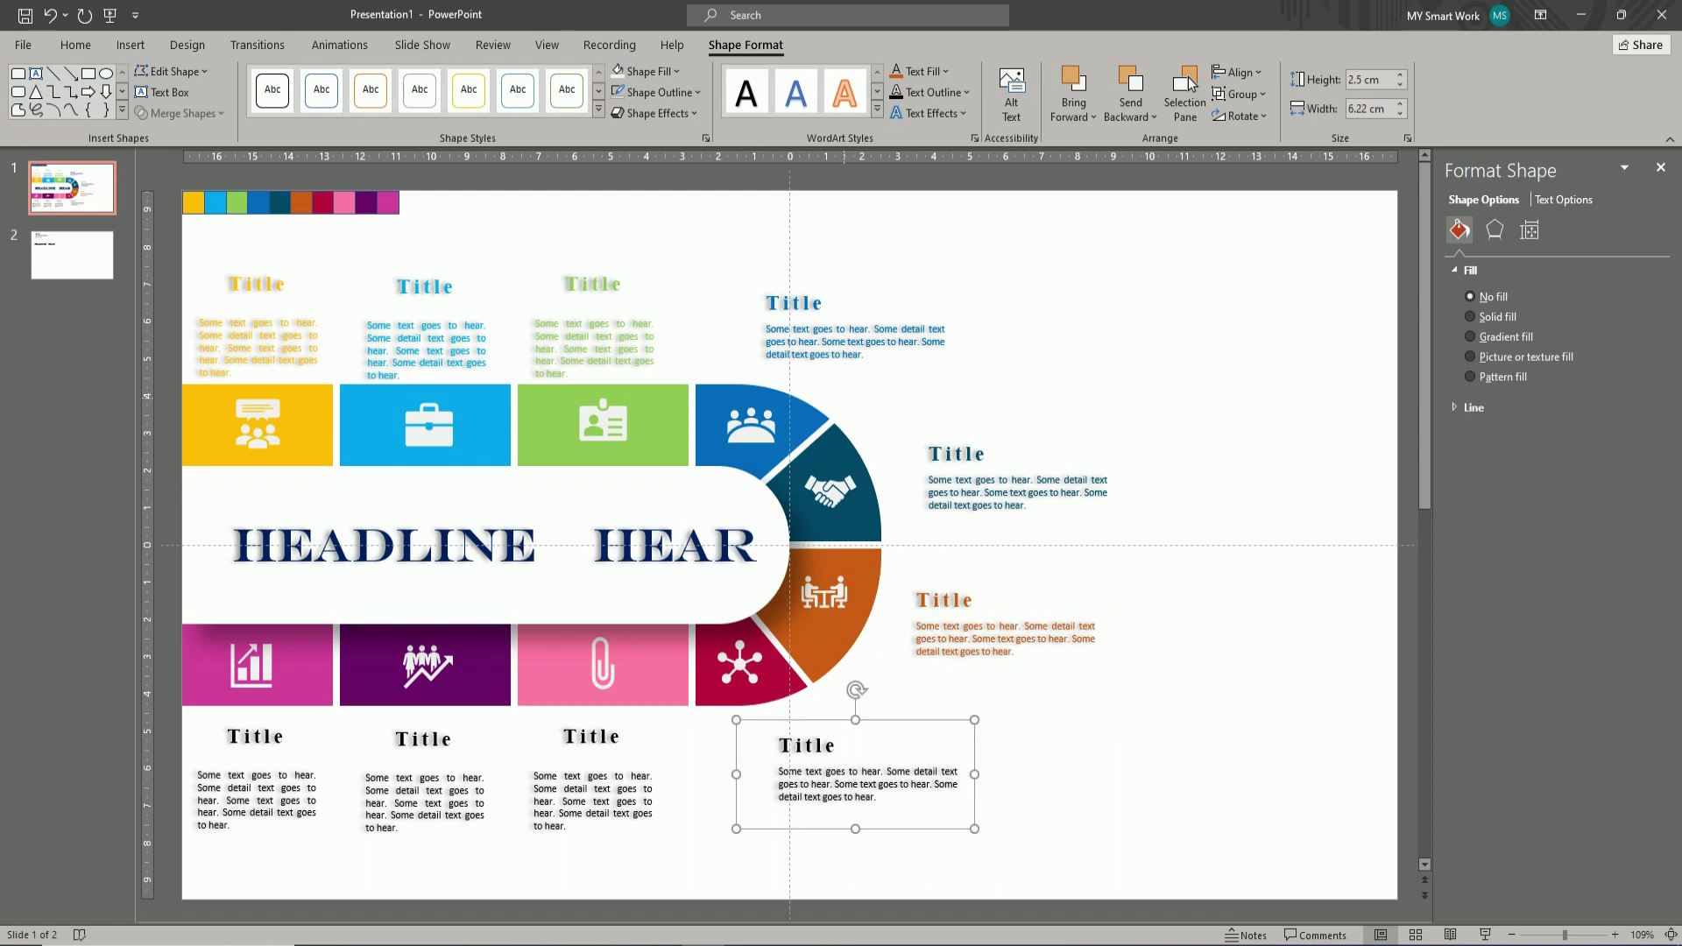
click(929, 72)
click(939, 376)
click(782, 673)
click(563, 742)
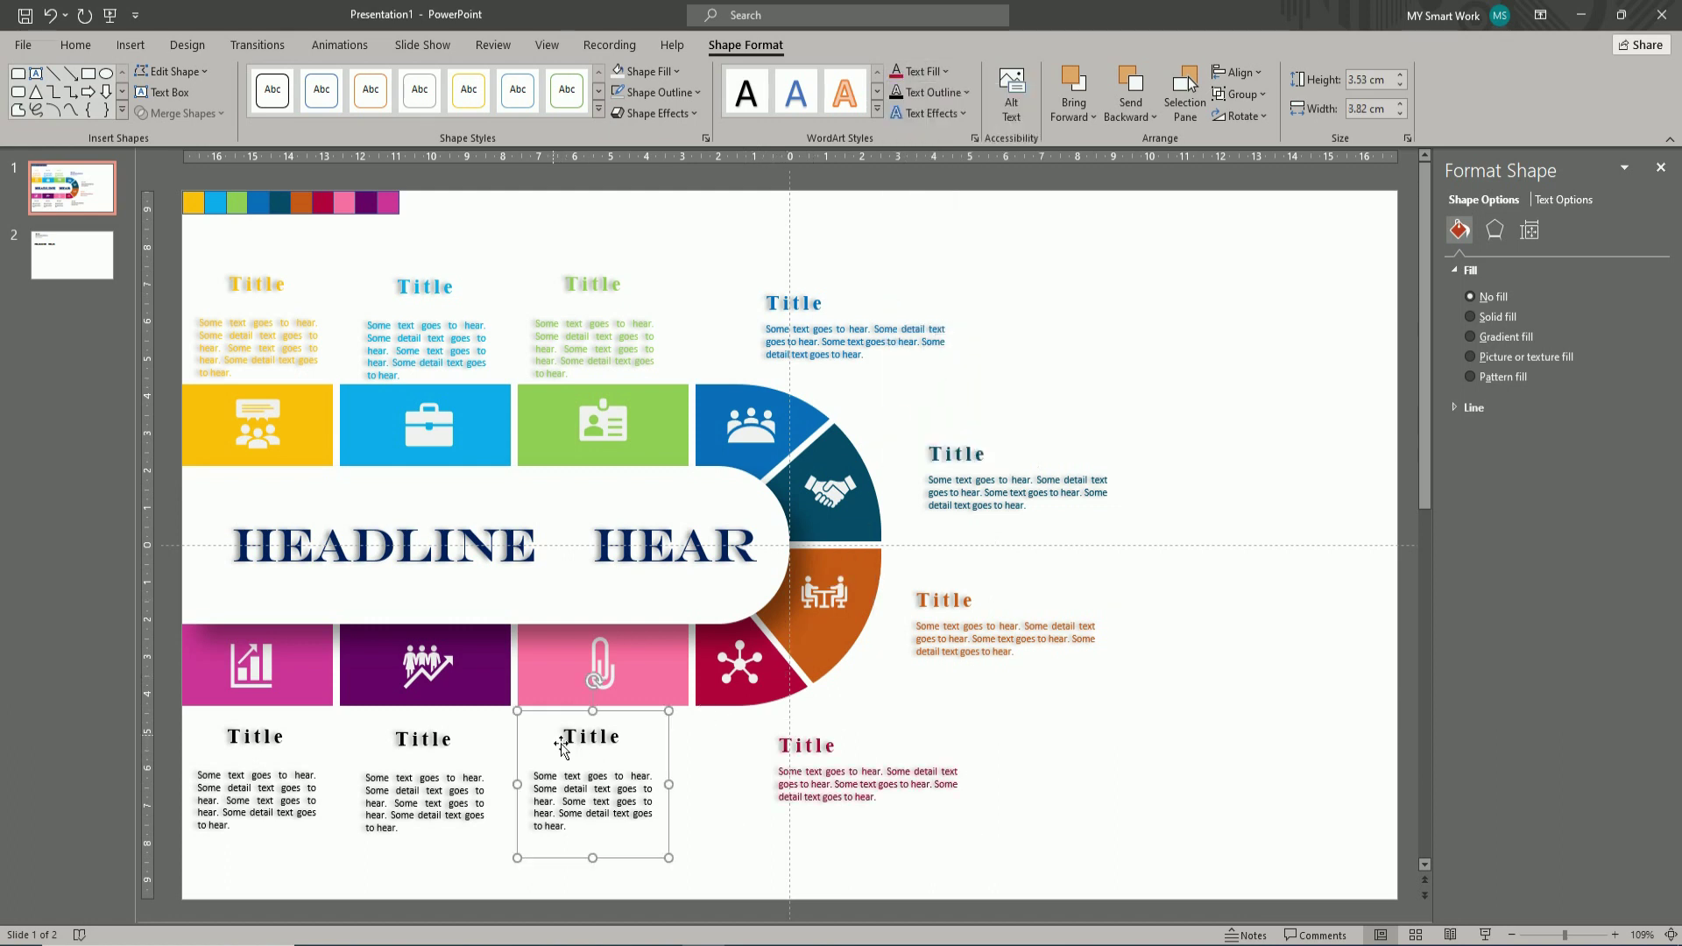
click(928, 72)
click(939, 377)
click(588, 629)
- Colour the second and first bottom blocks purple and magenta from their tiles
click(400, 776)
click(920, 72)
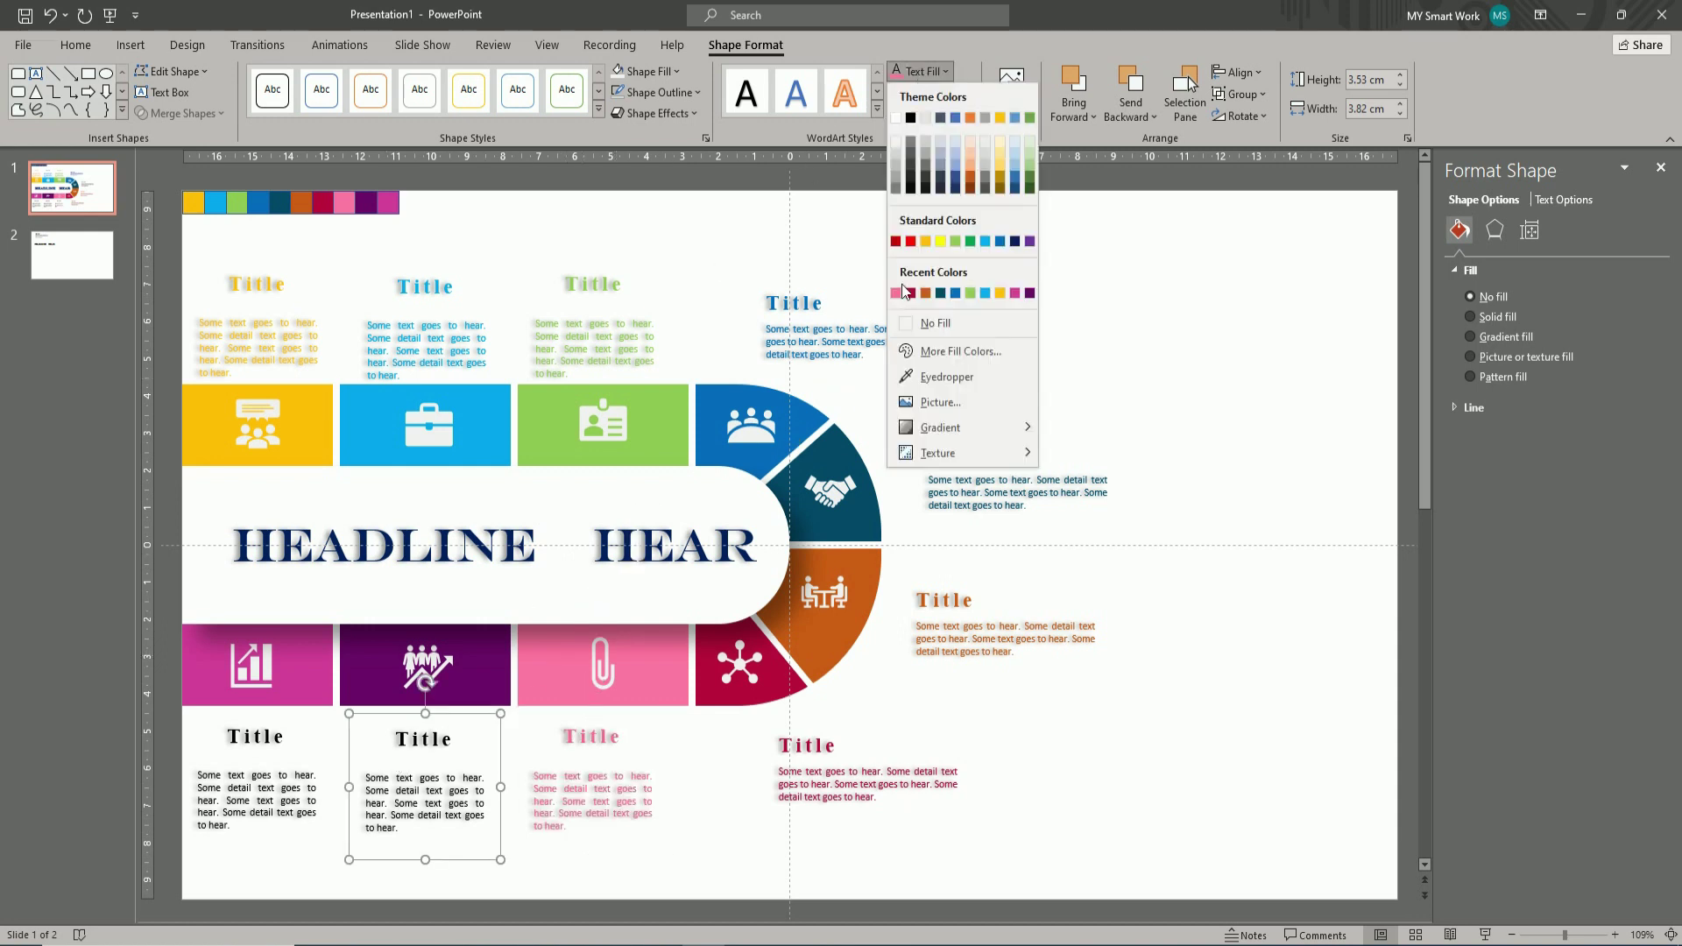
click(939, 376)
click(385, 676)
click(224, 742)
click(920, 72)
click(939, 379)
click(289, 664)
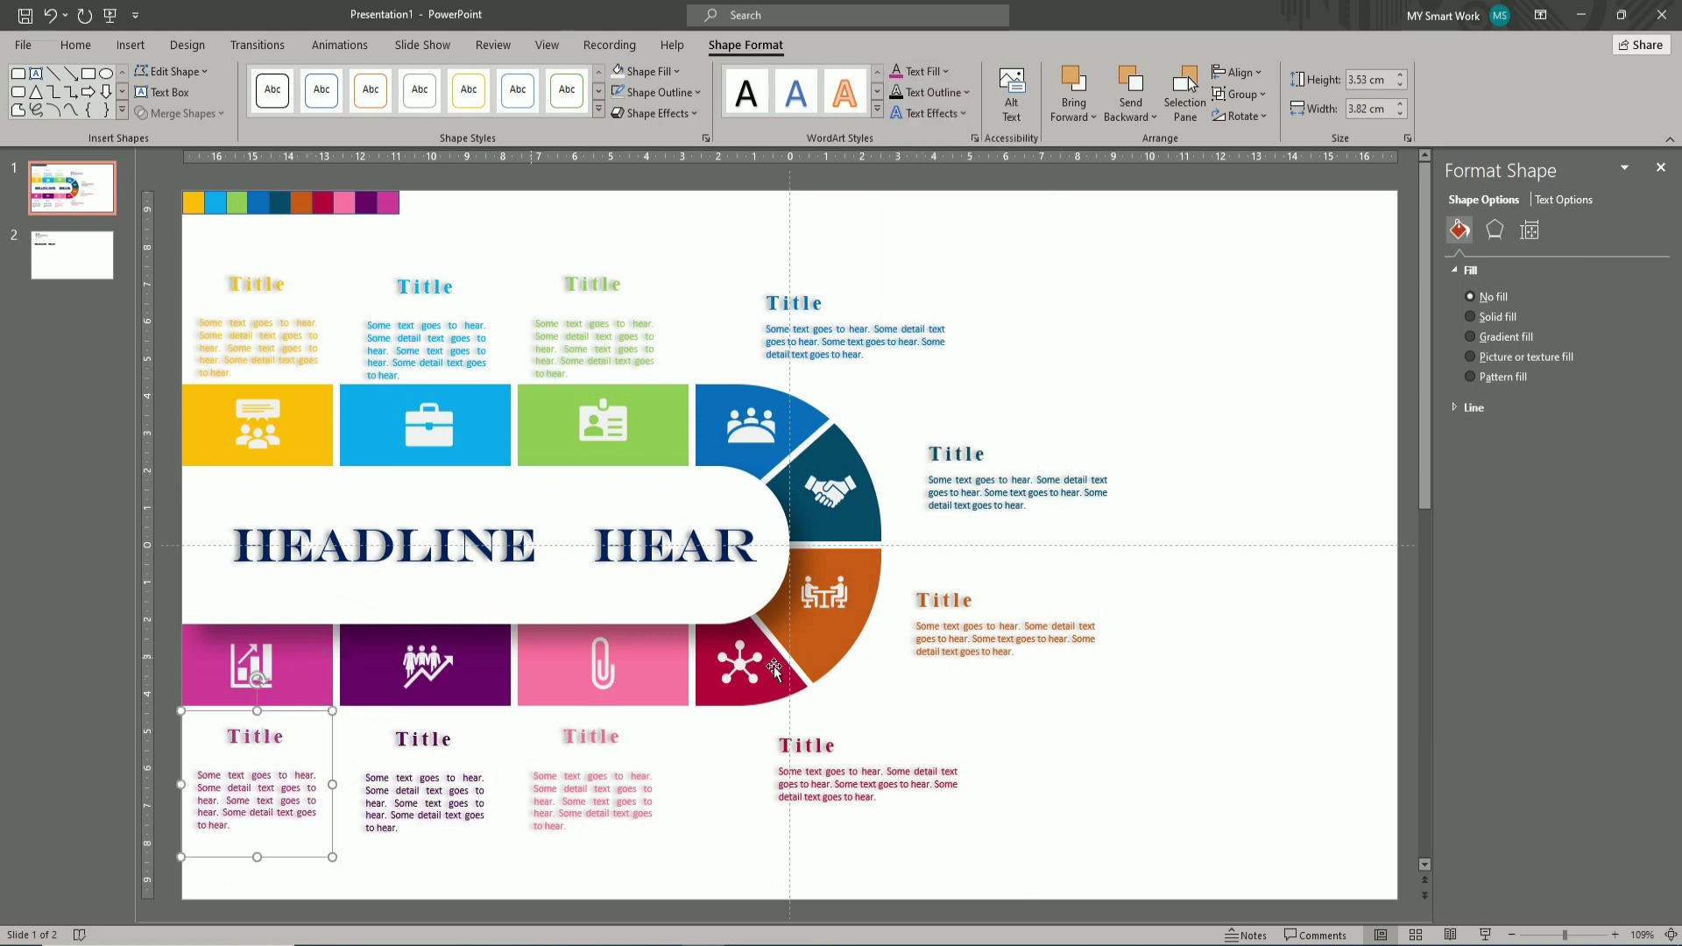
- Select the yellow icon tile and close the Format Graphic pane
click(1183, 630)
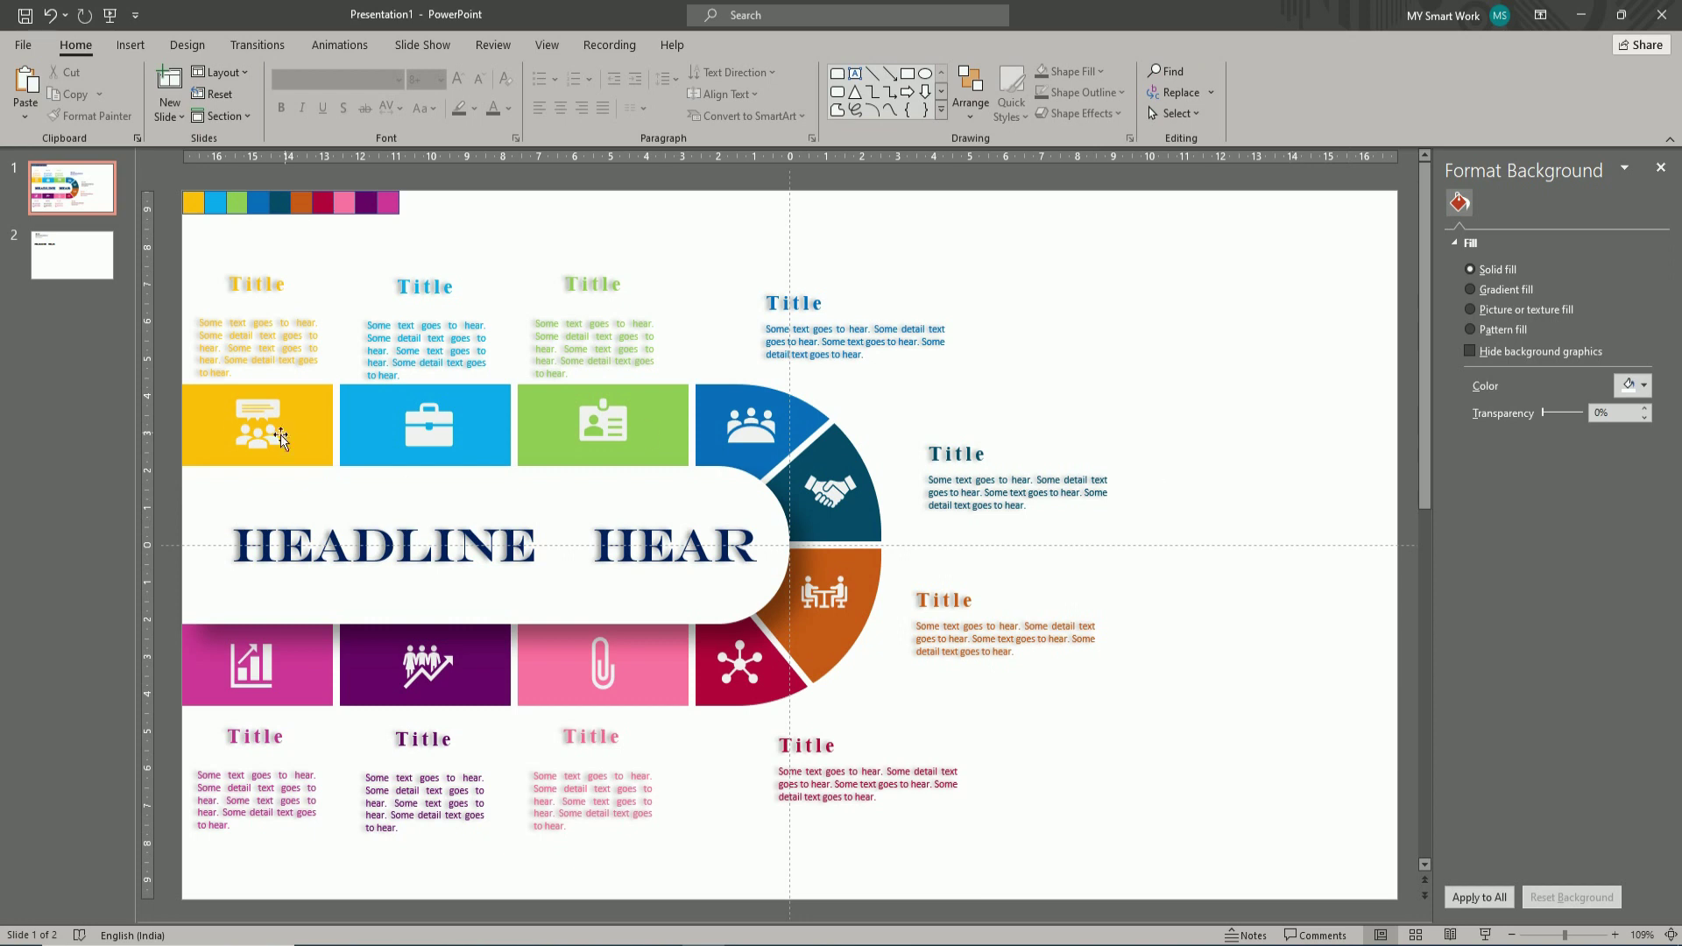
click(204, 412)
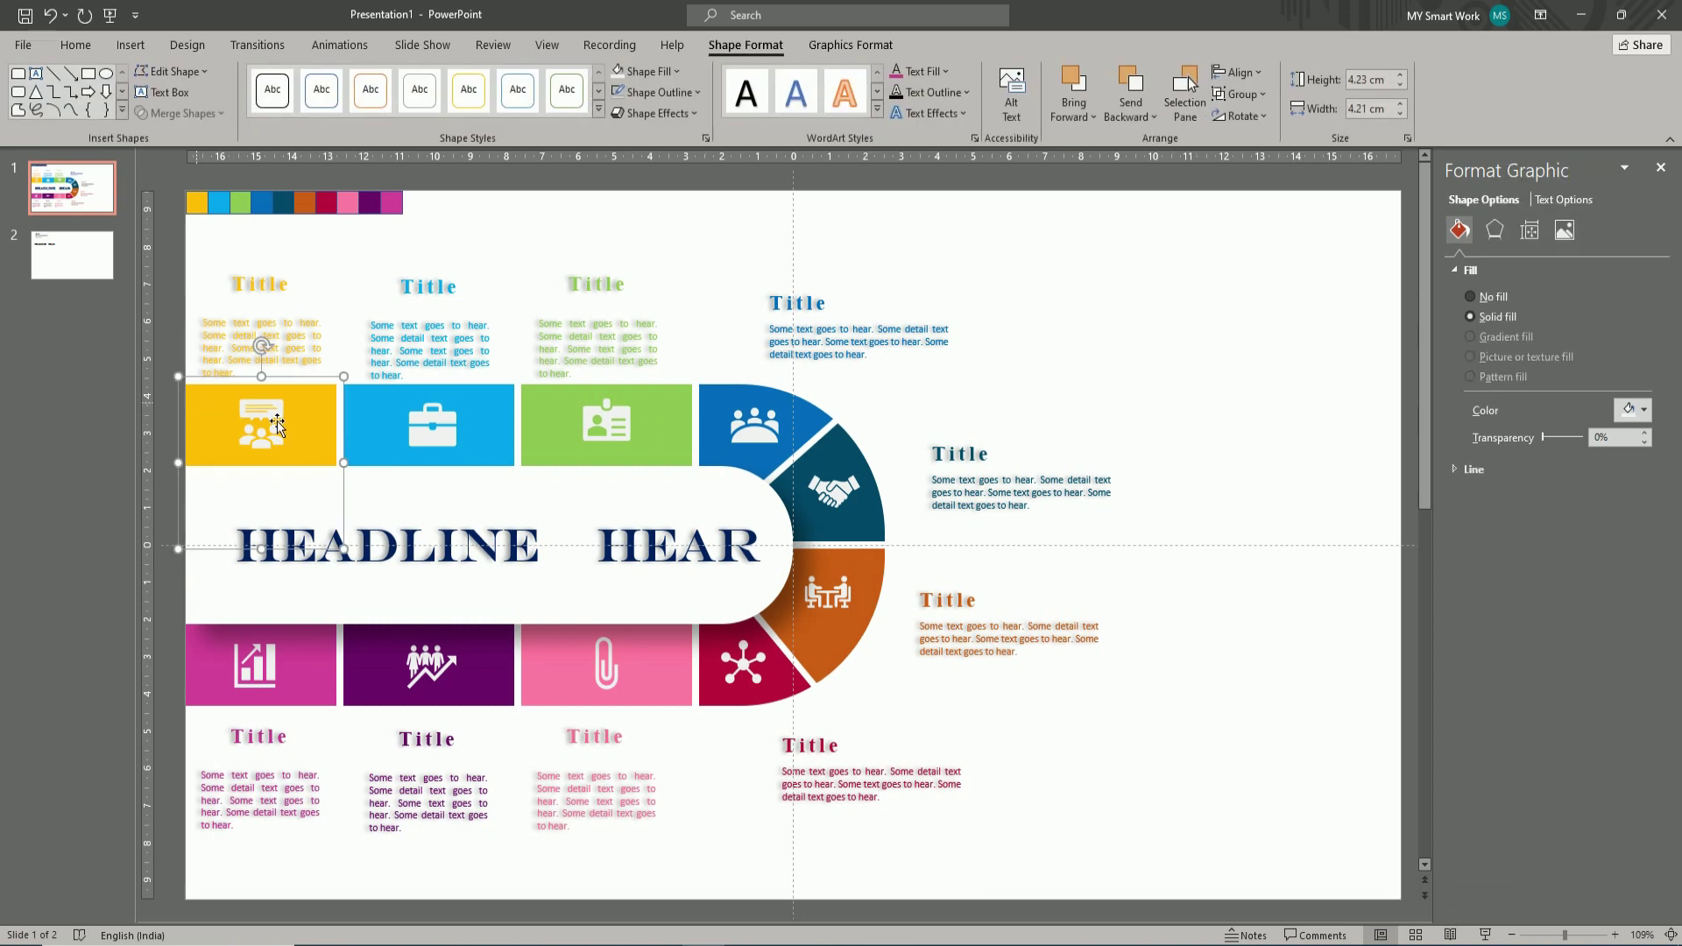
click(1661, 169)
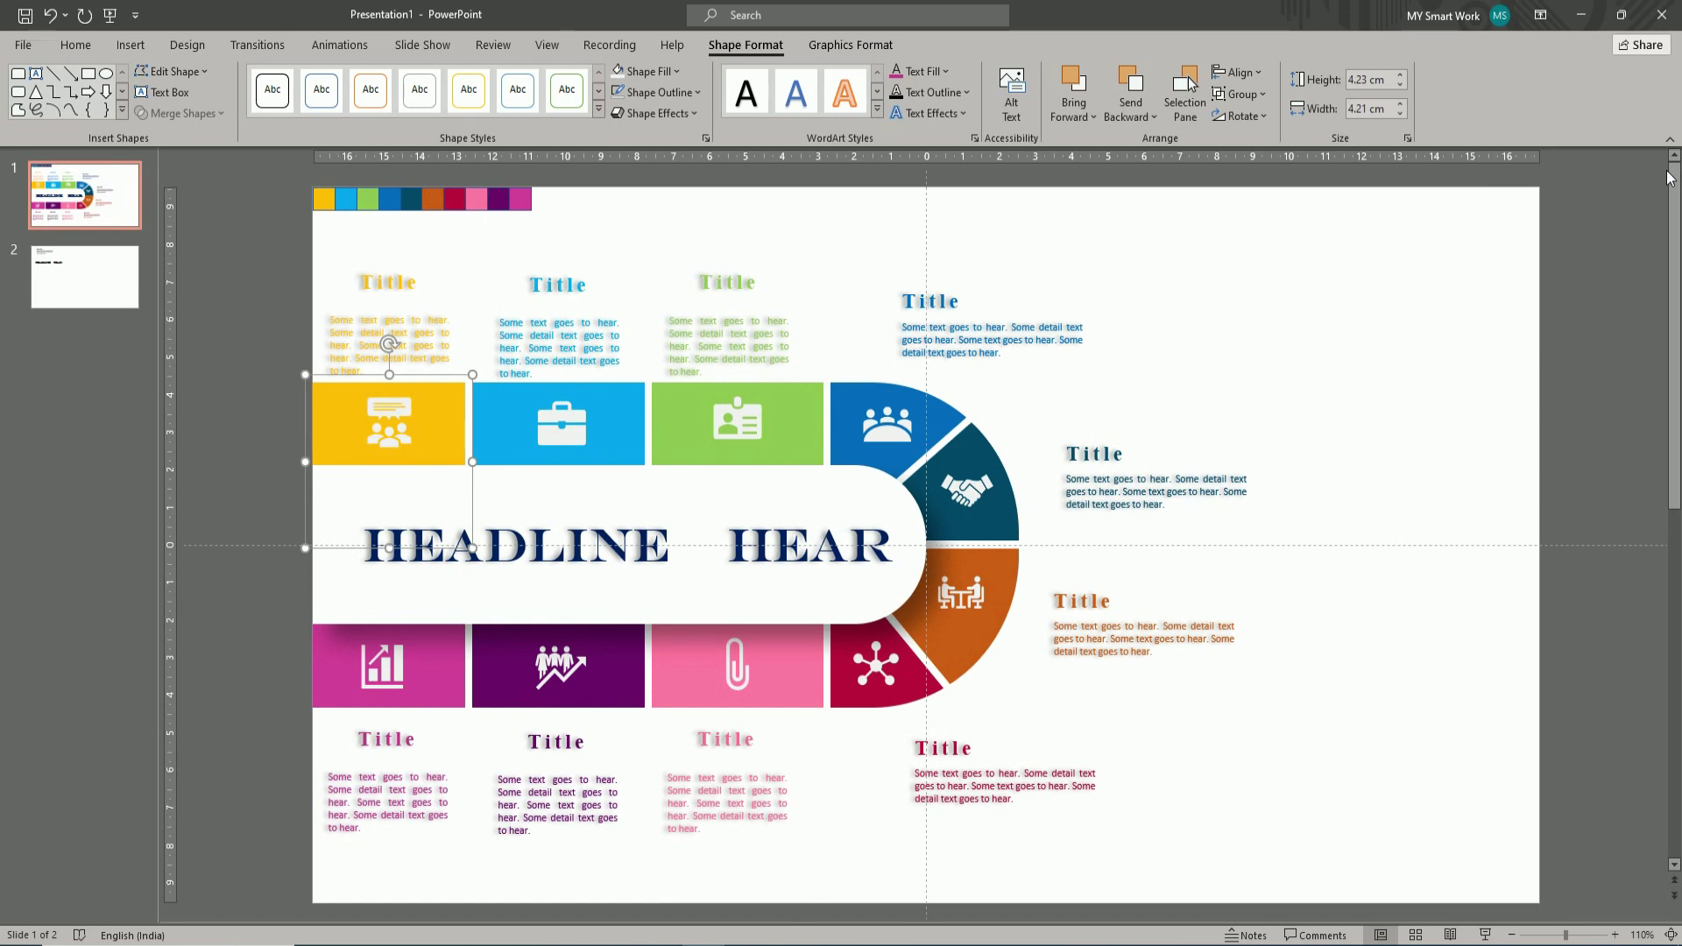
- Open the Animation Pane and give the yellow tile a Wipe entrance, With Previous, duration 01.00
click(335, 45)
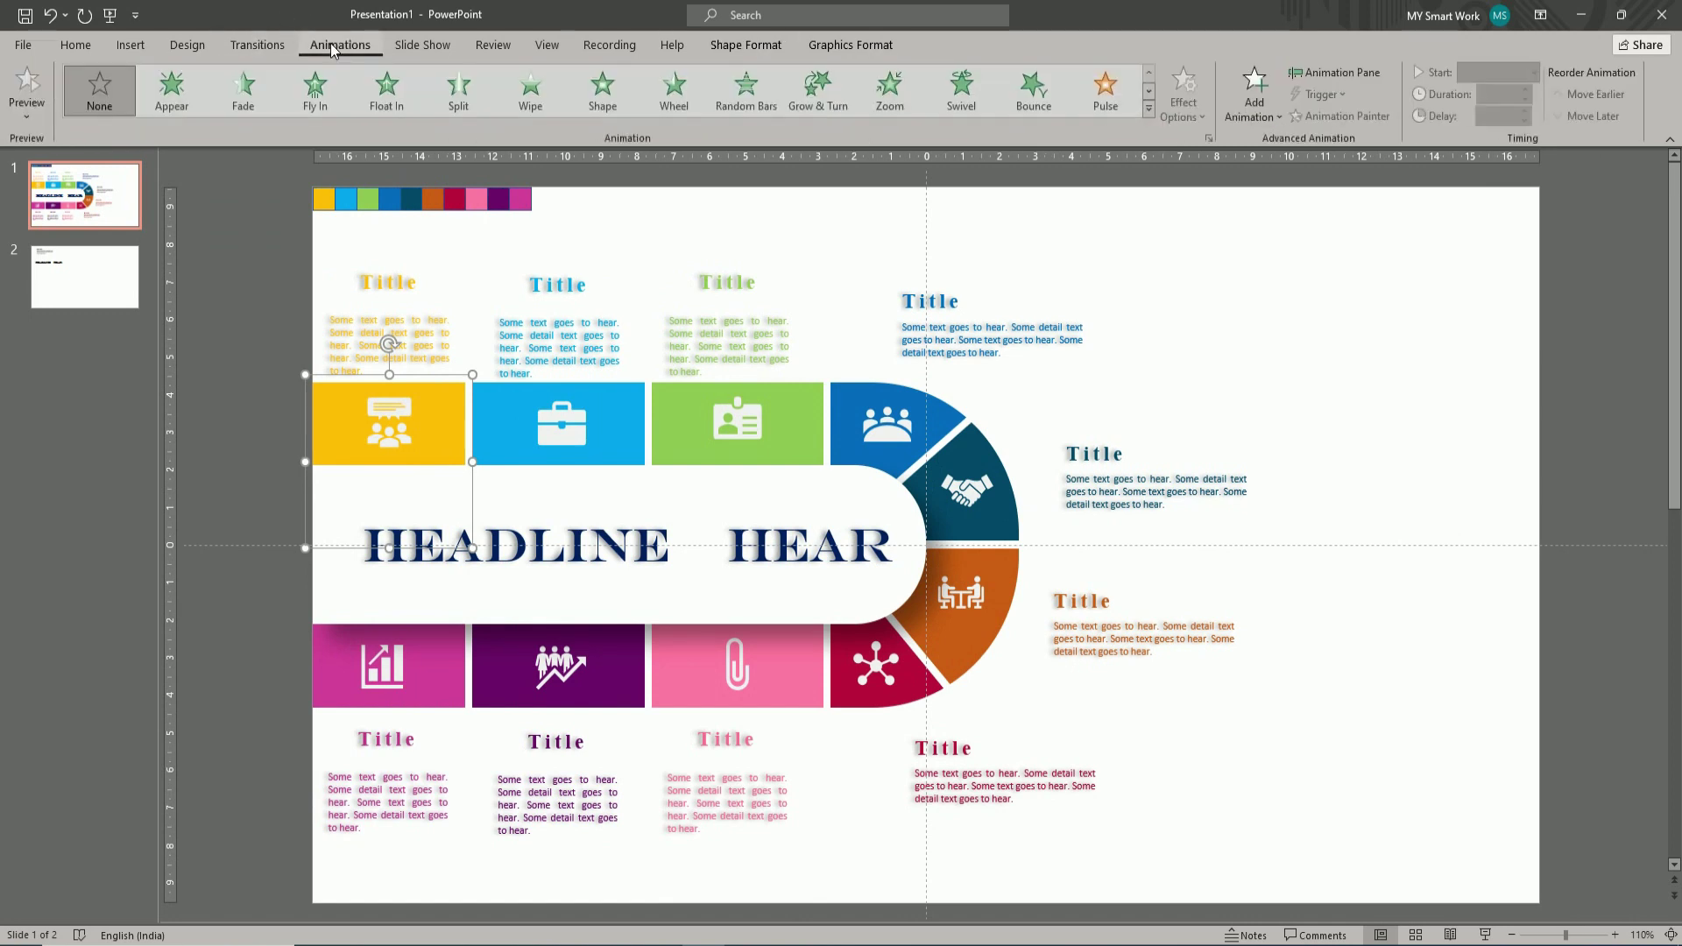
click(1337, 73)
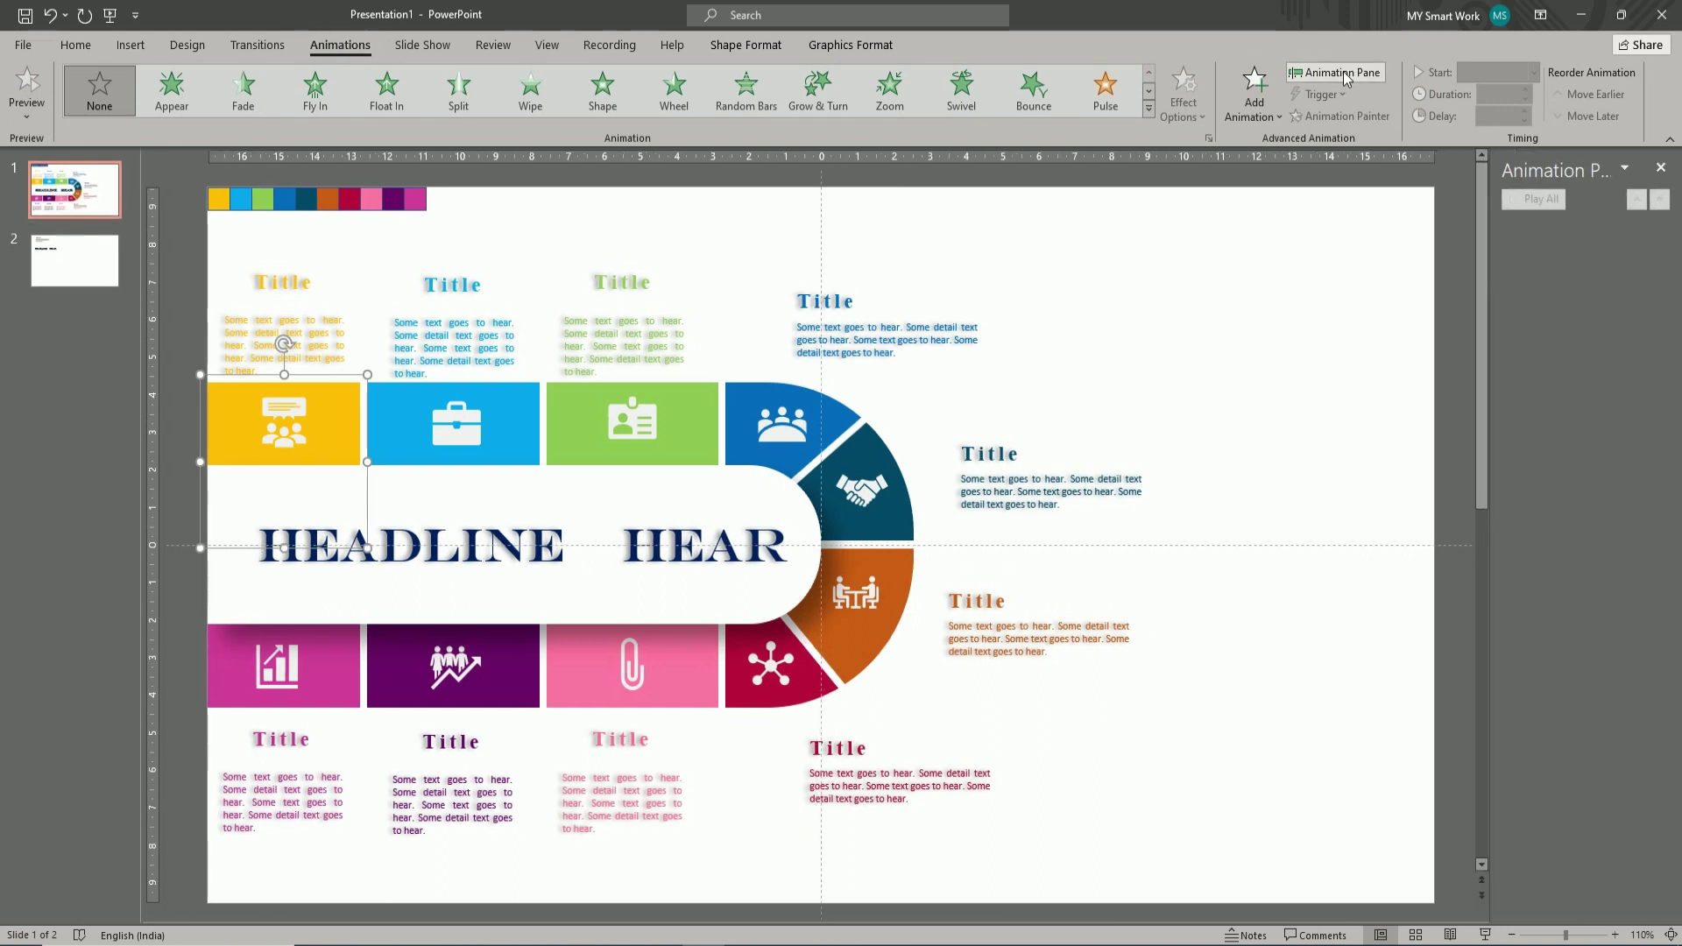
click(1263, 98)
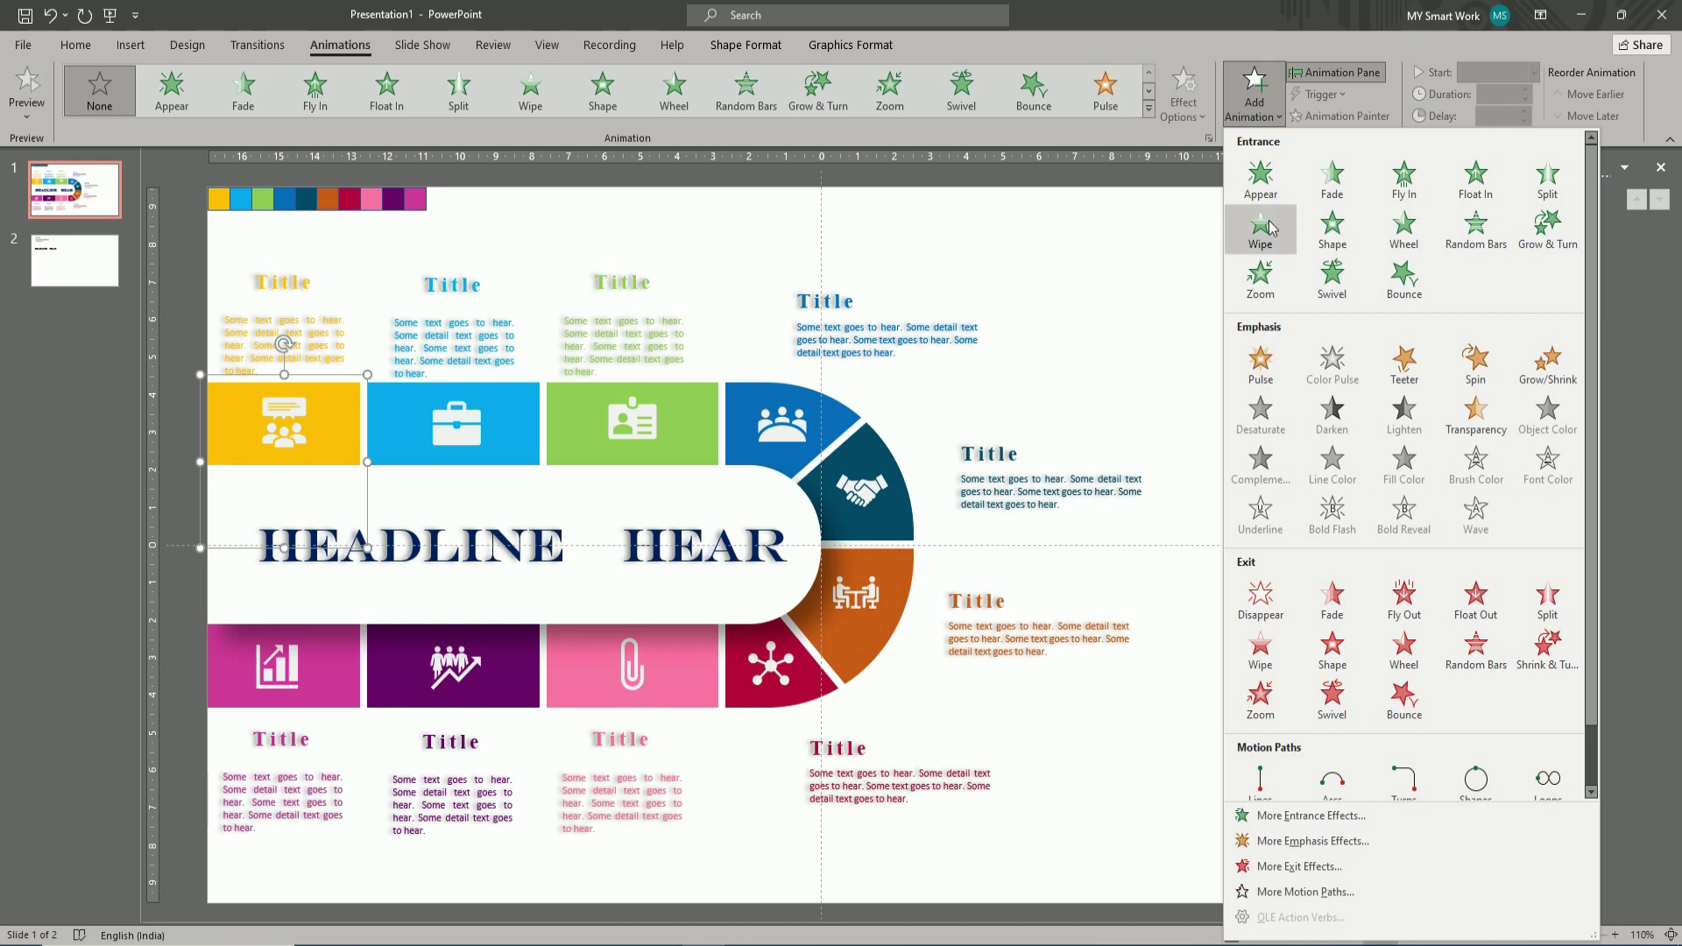
click(1268, 224)
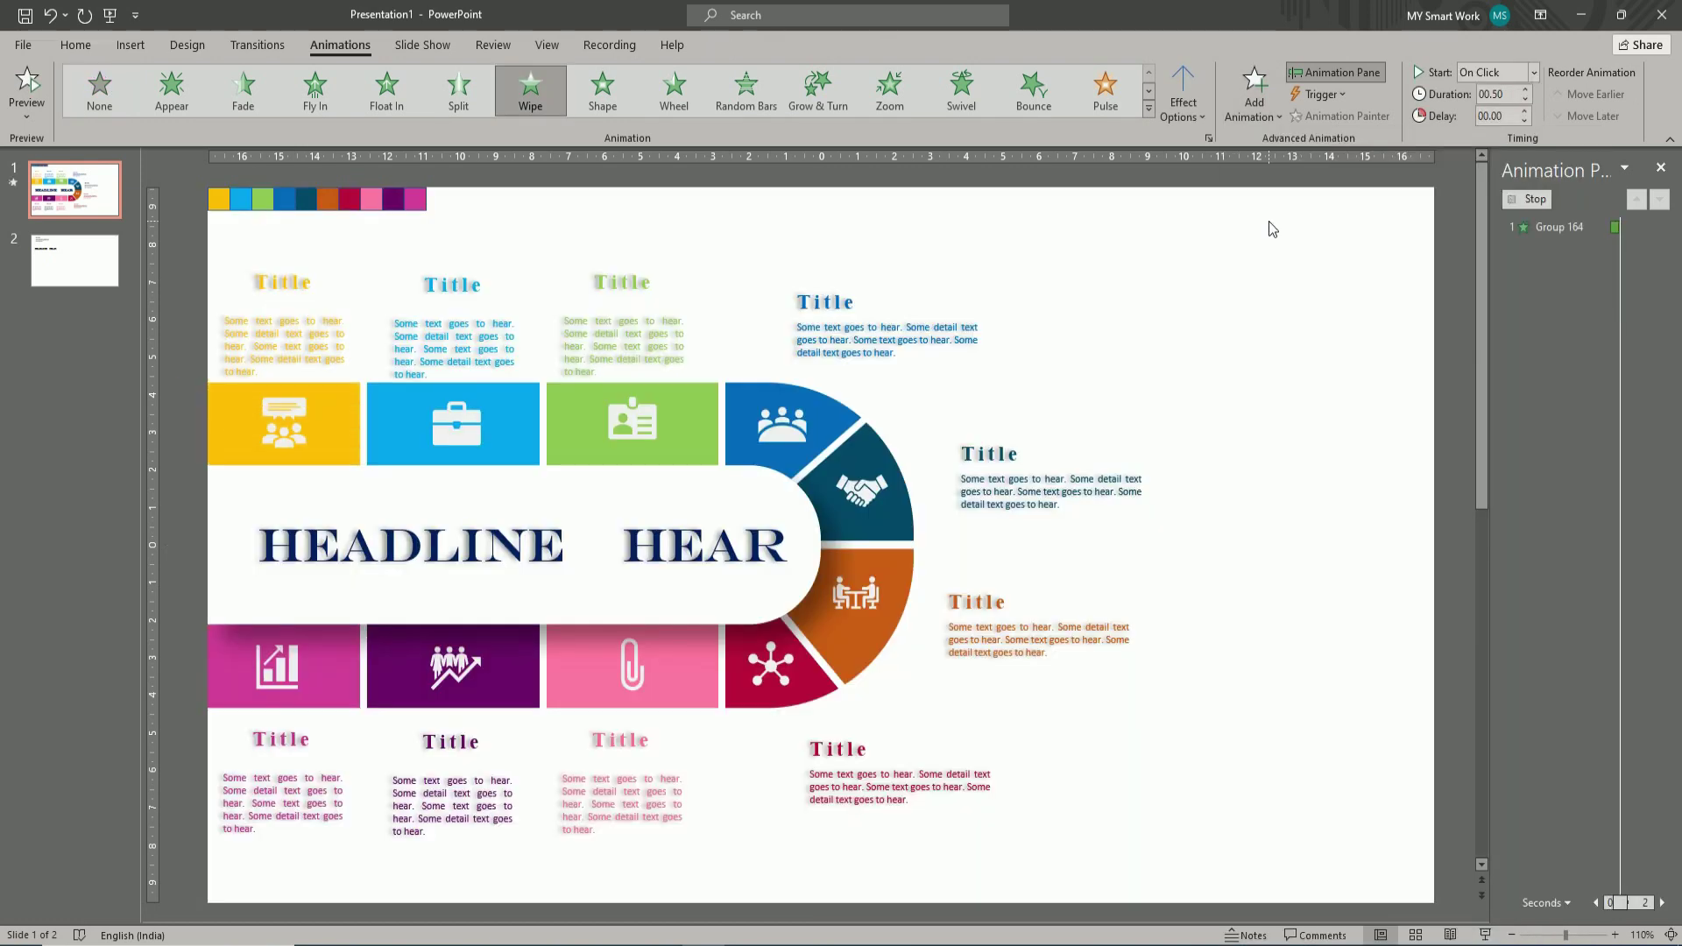
click(1533, 73)
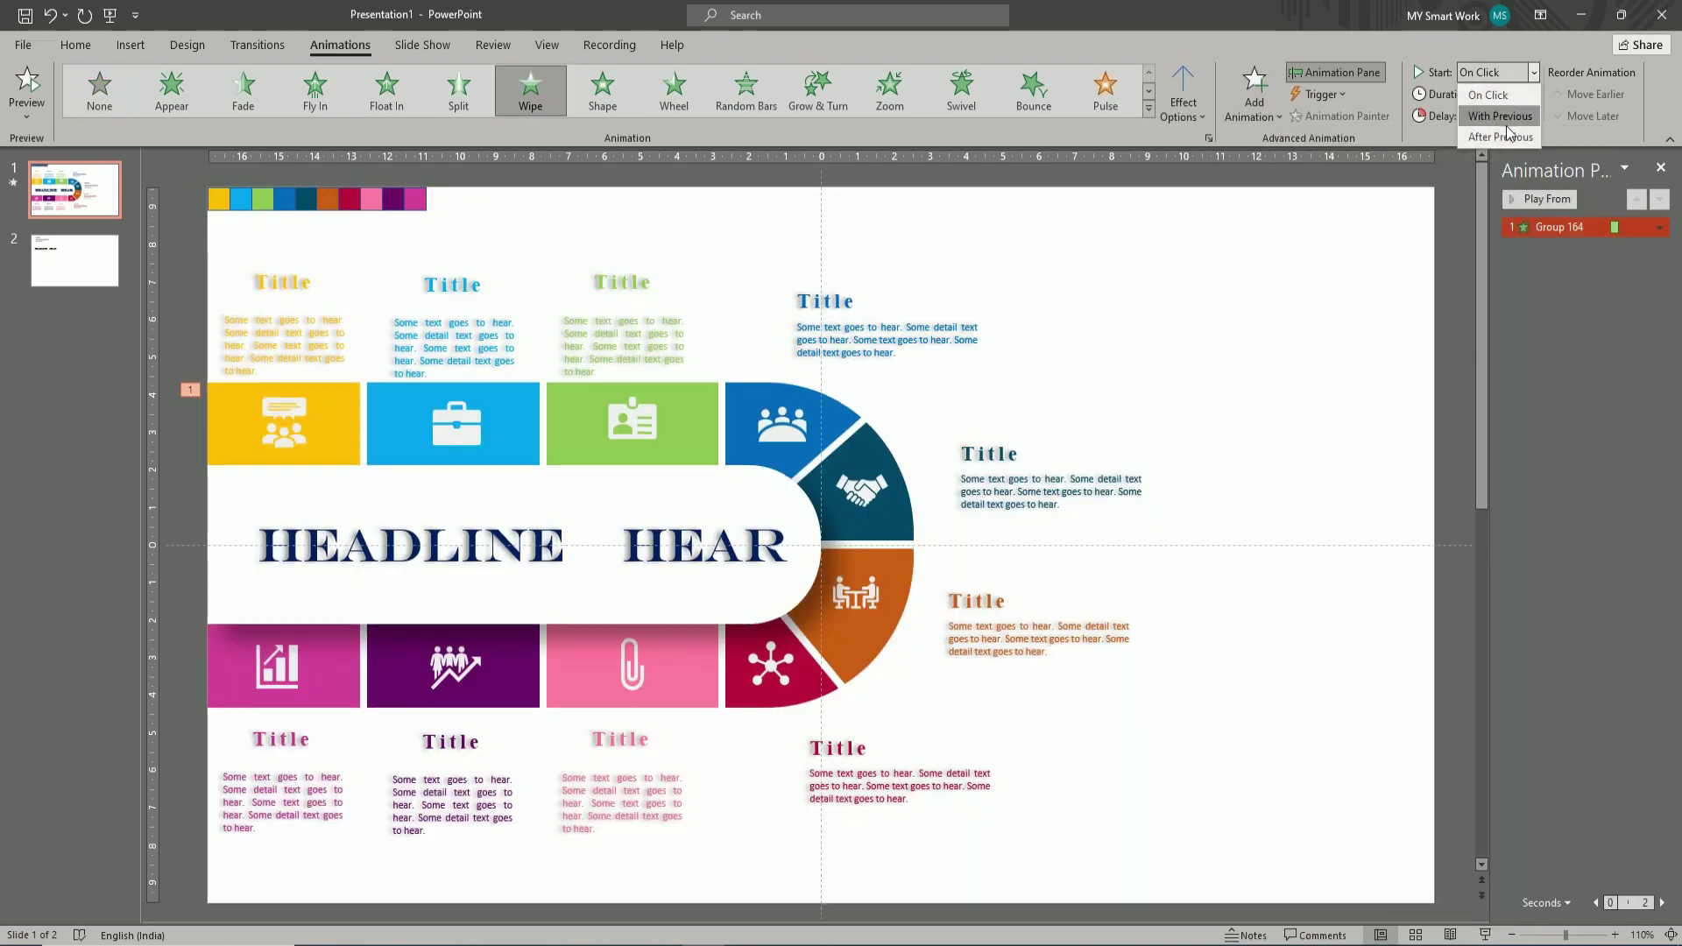
click(1518, 114)
click(1525, 89)
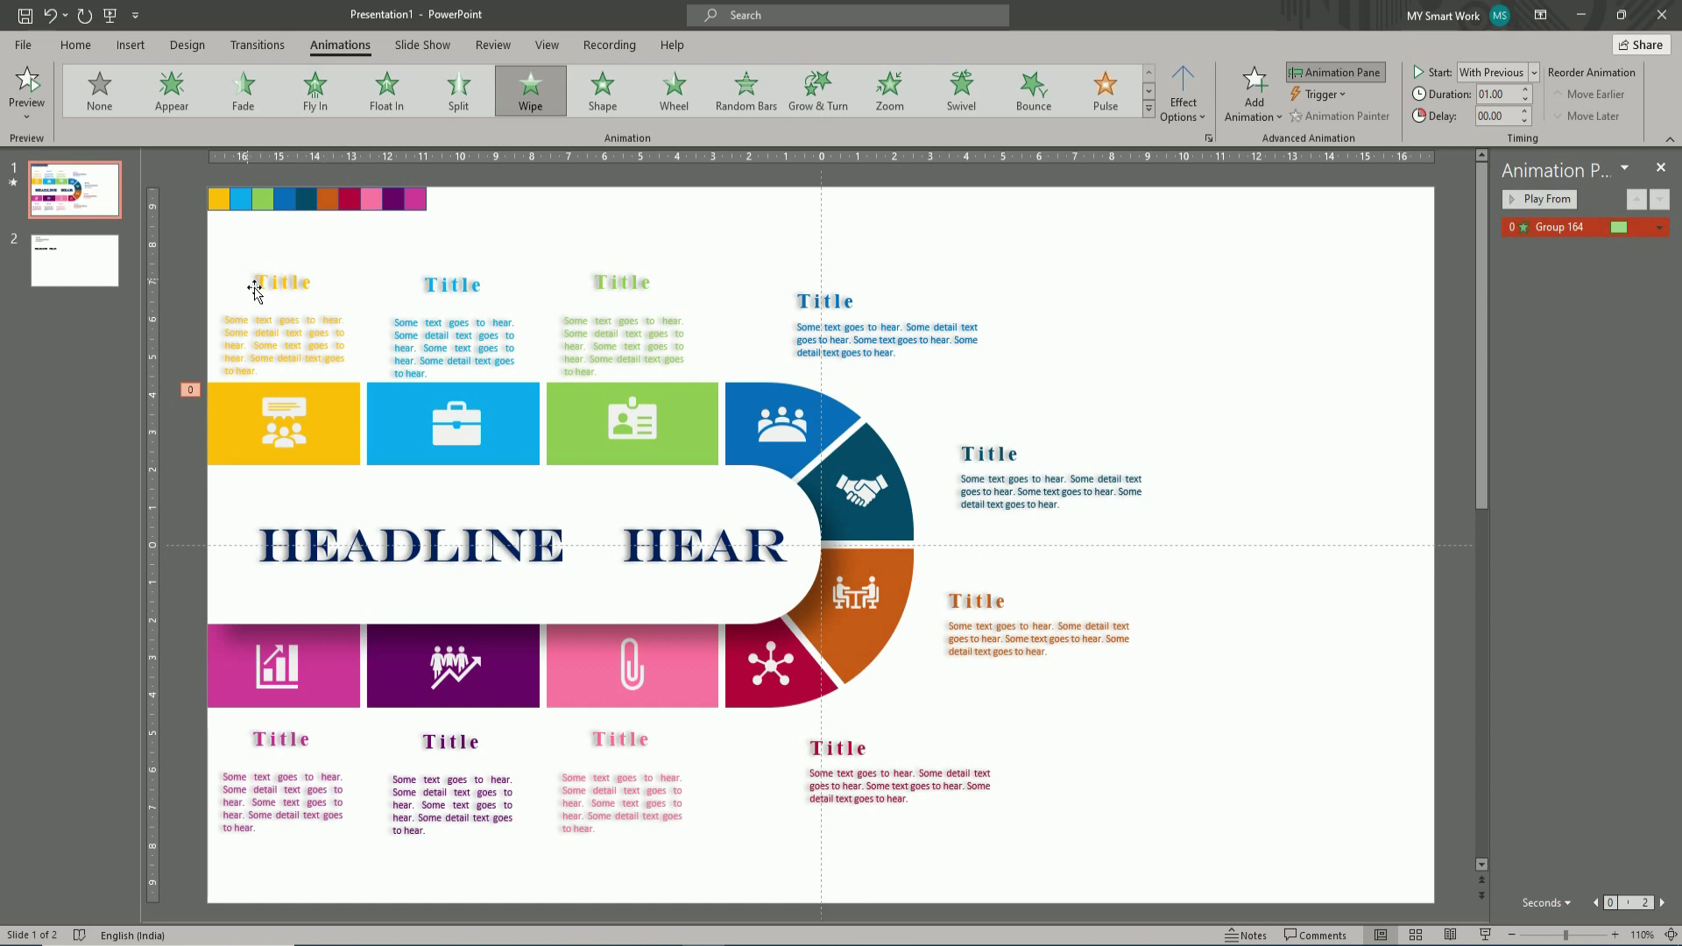
- Give the top-left Title block a Wipe entrance starting After Previous
click(254, 289)
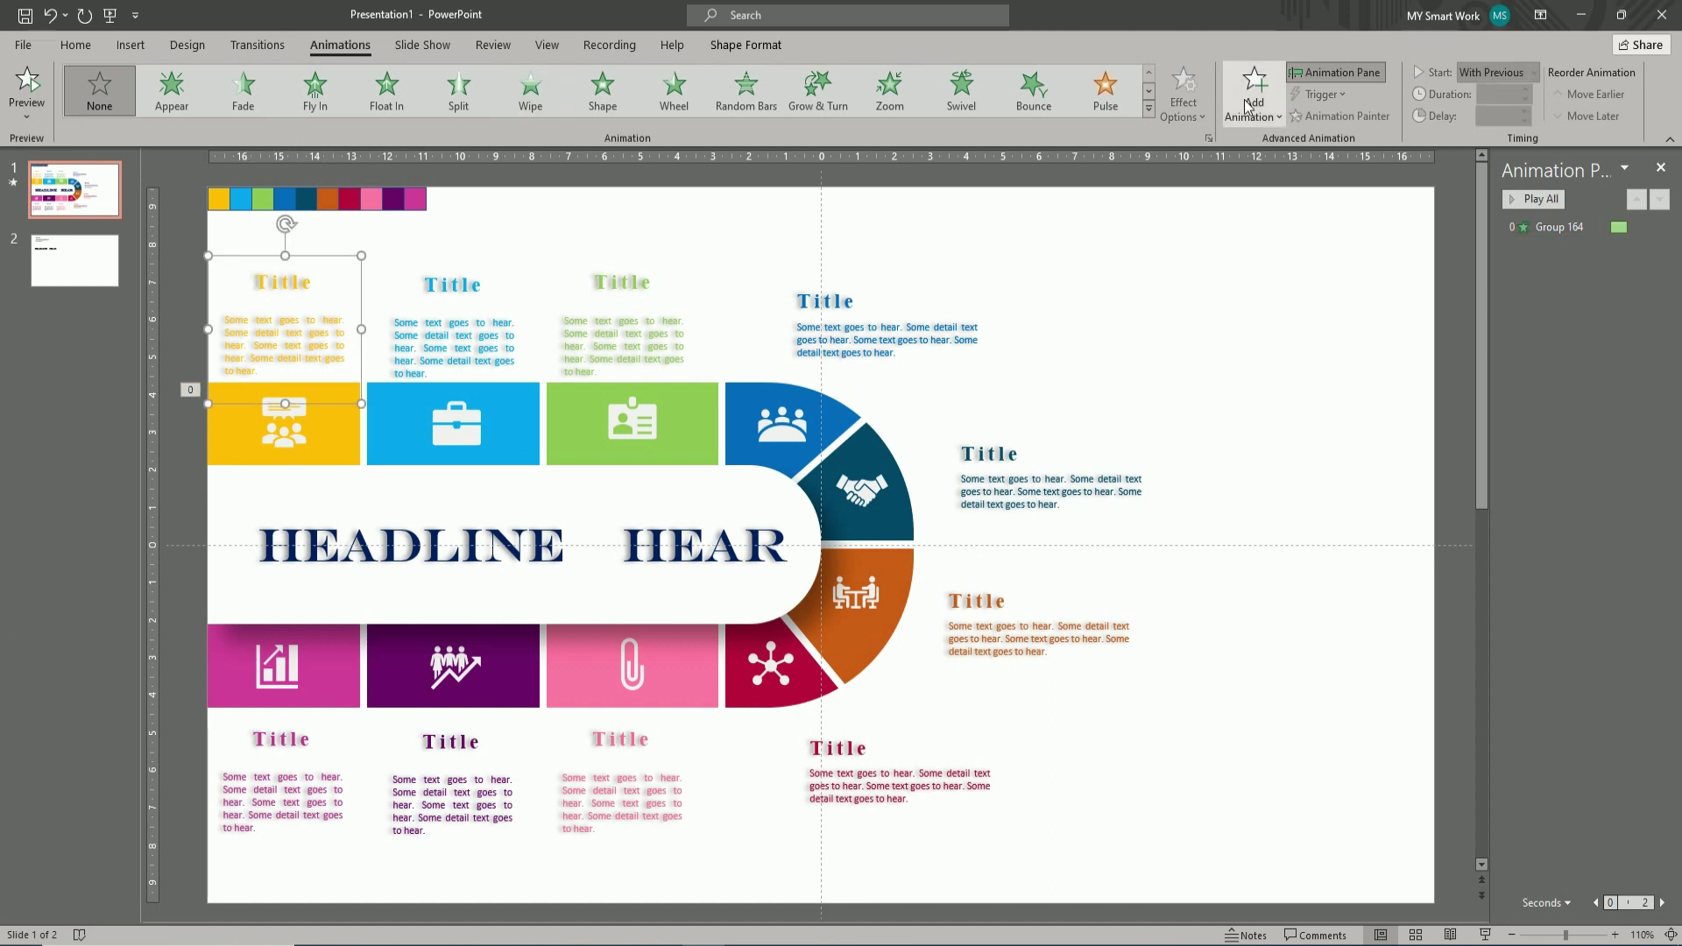
click(1254, 92)
click(1258, 233)
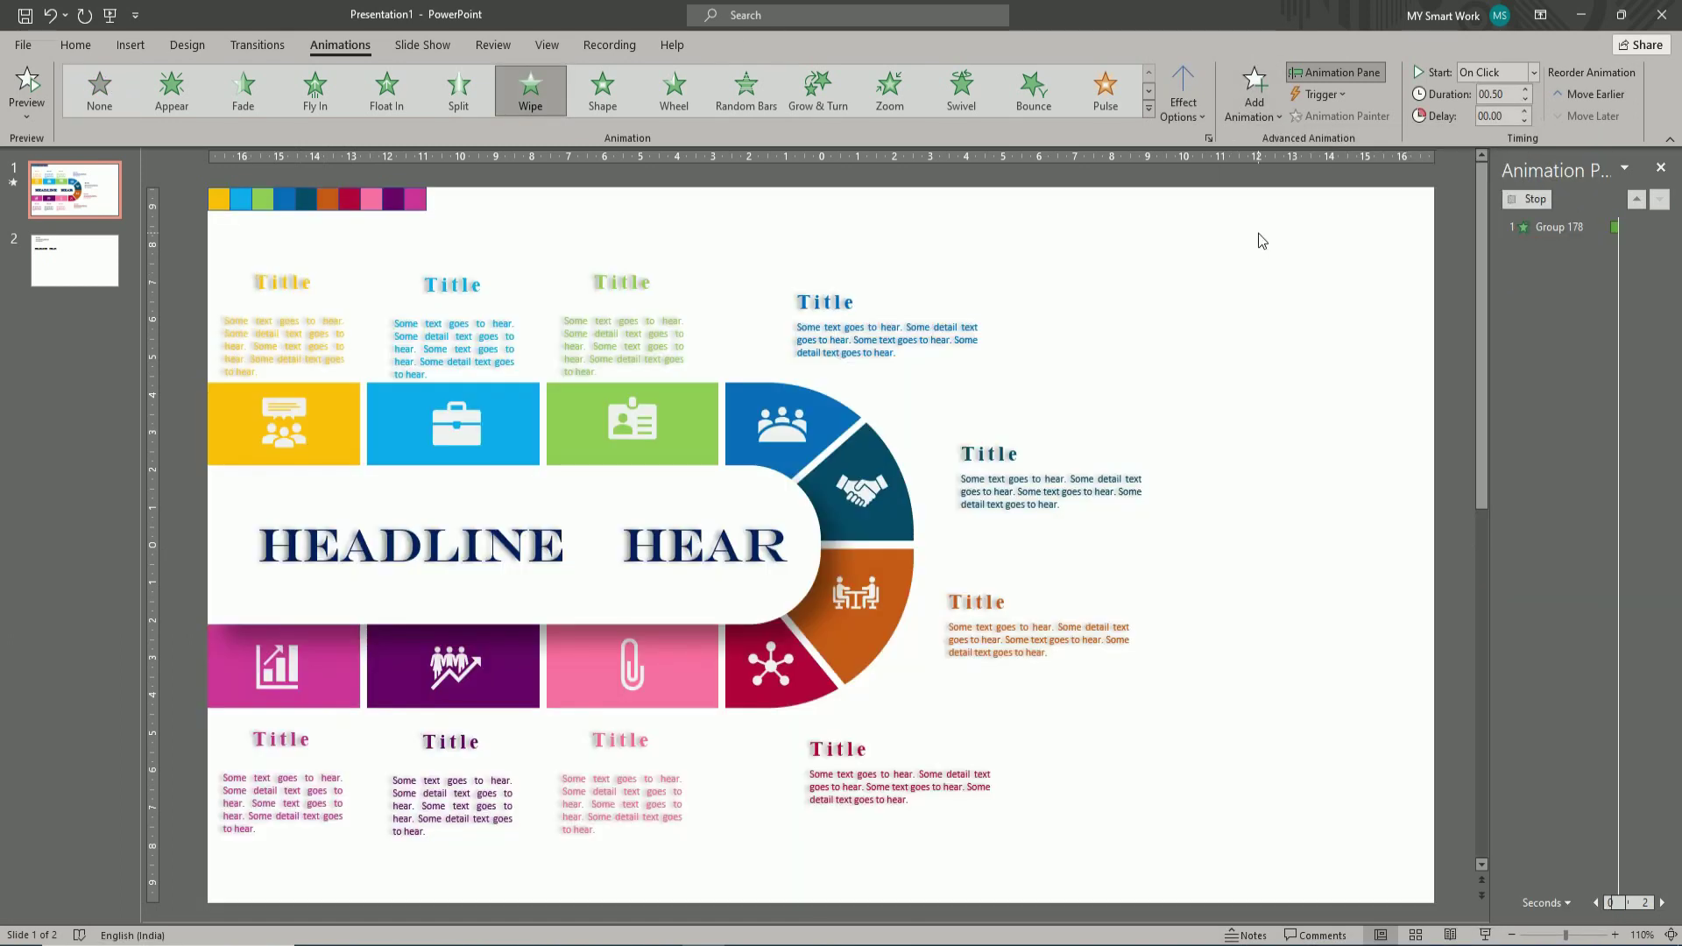
click(1533, 72)
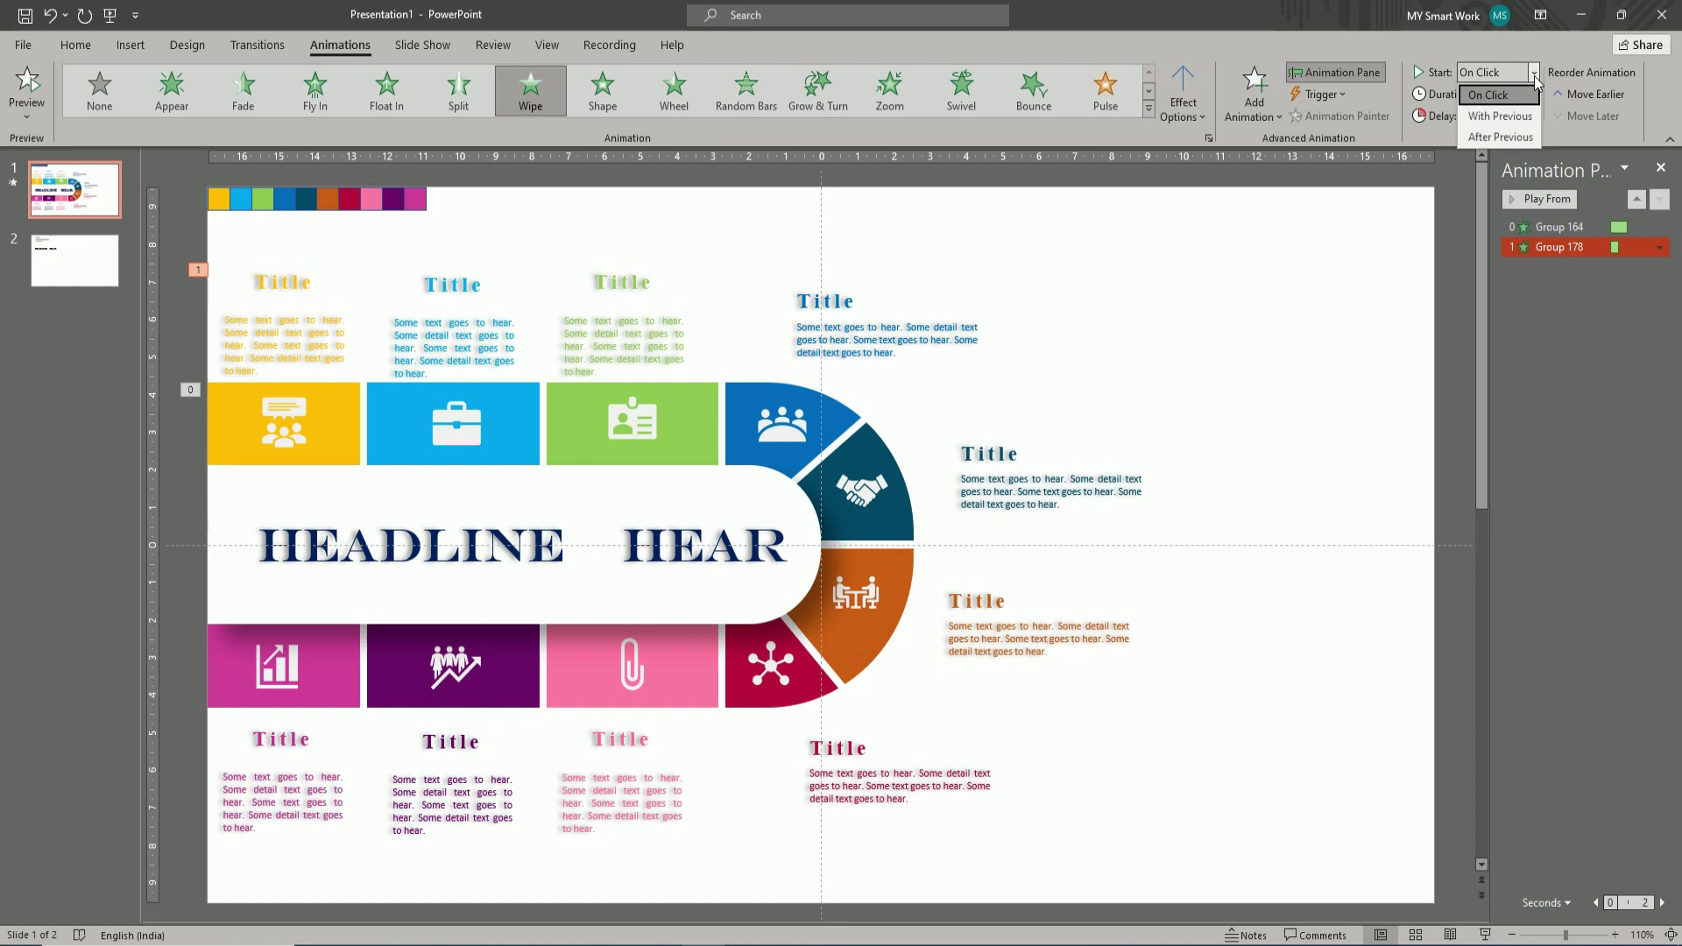
click(1499, 137)
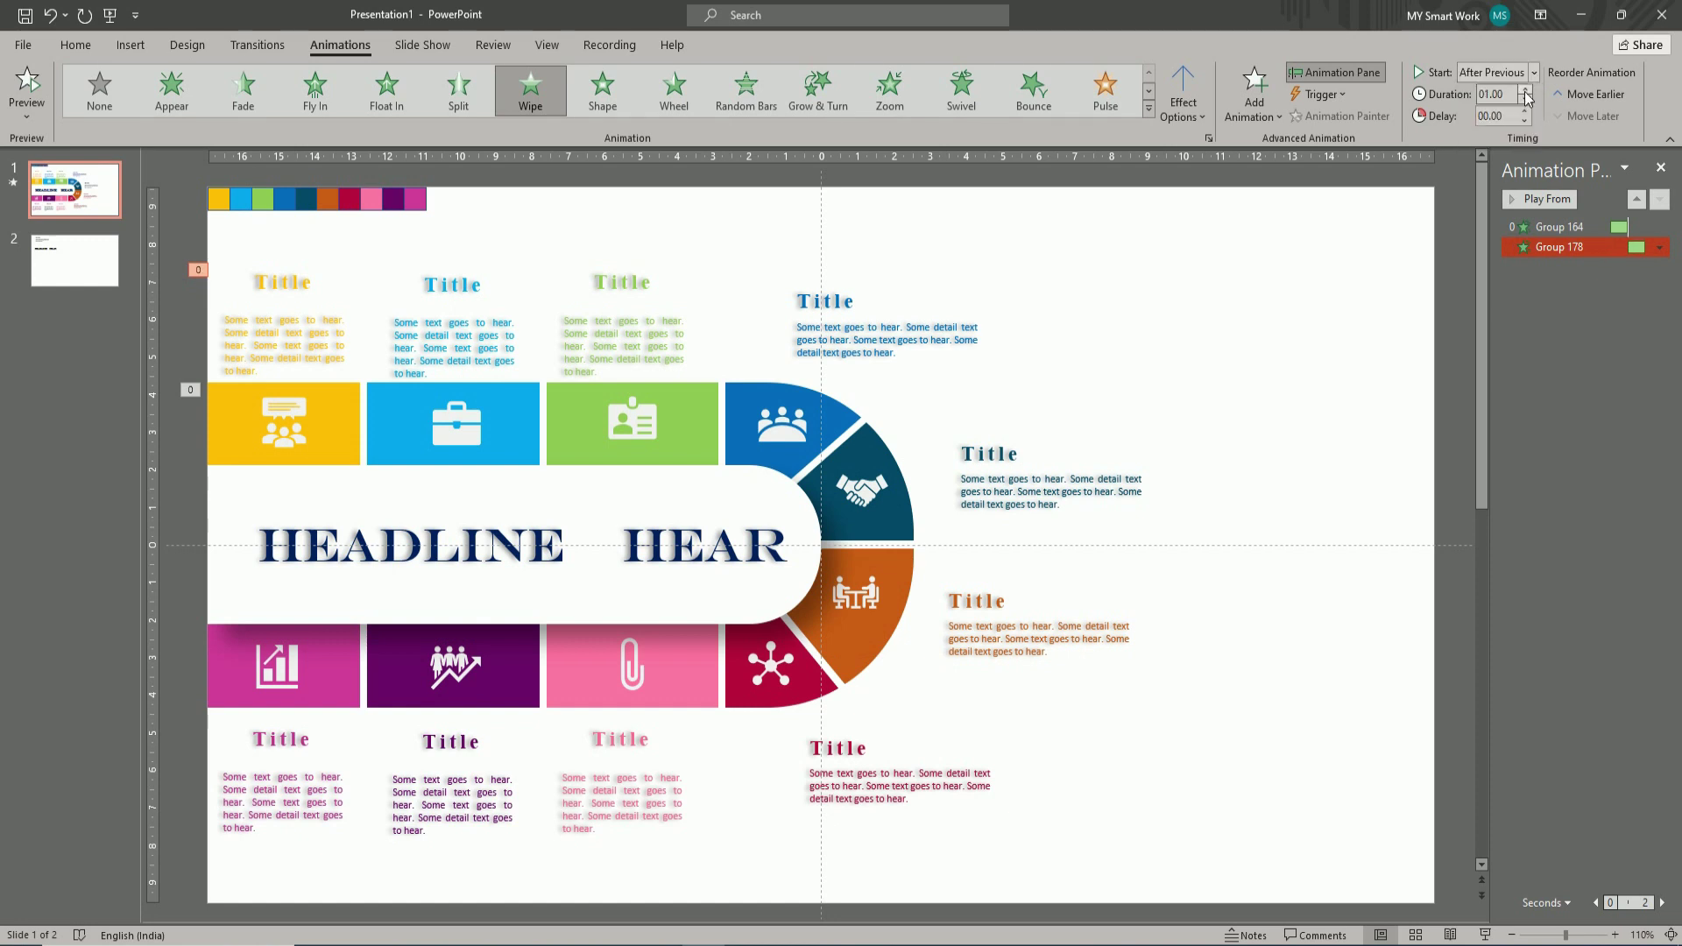
- Add After Previous Wipe entrances to the blue briefcase tile and its Title block
click(410, 421)
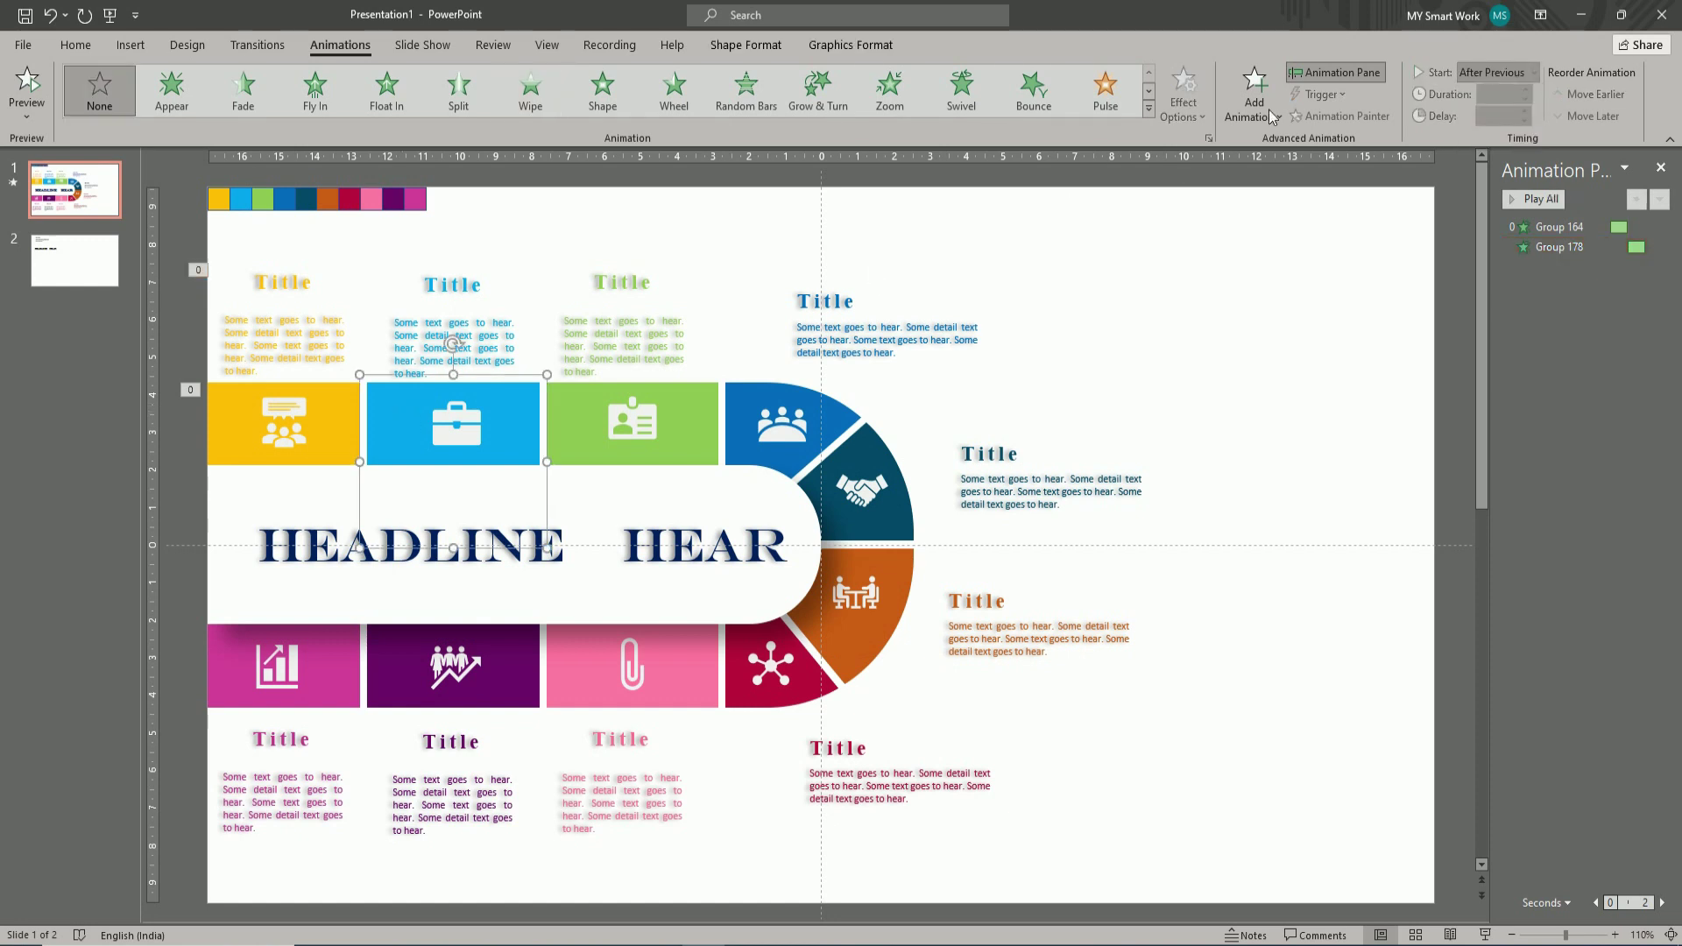
click(1254, 88)
click(1261, 229)
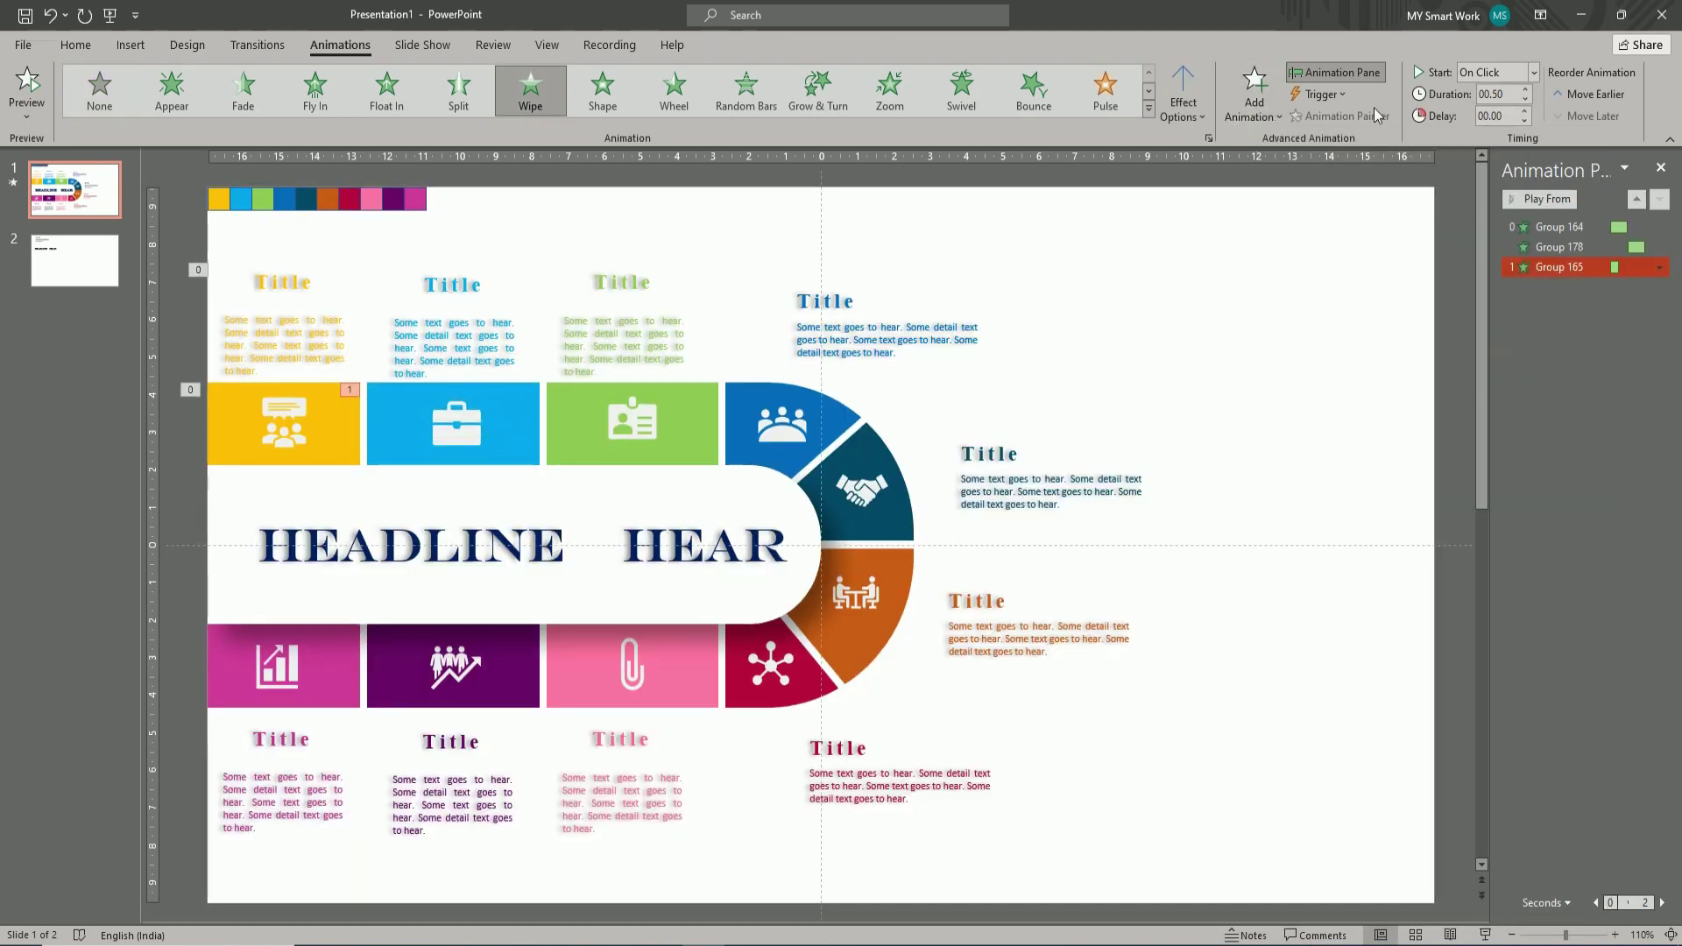
click(1534, 72)
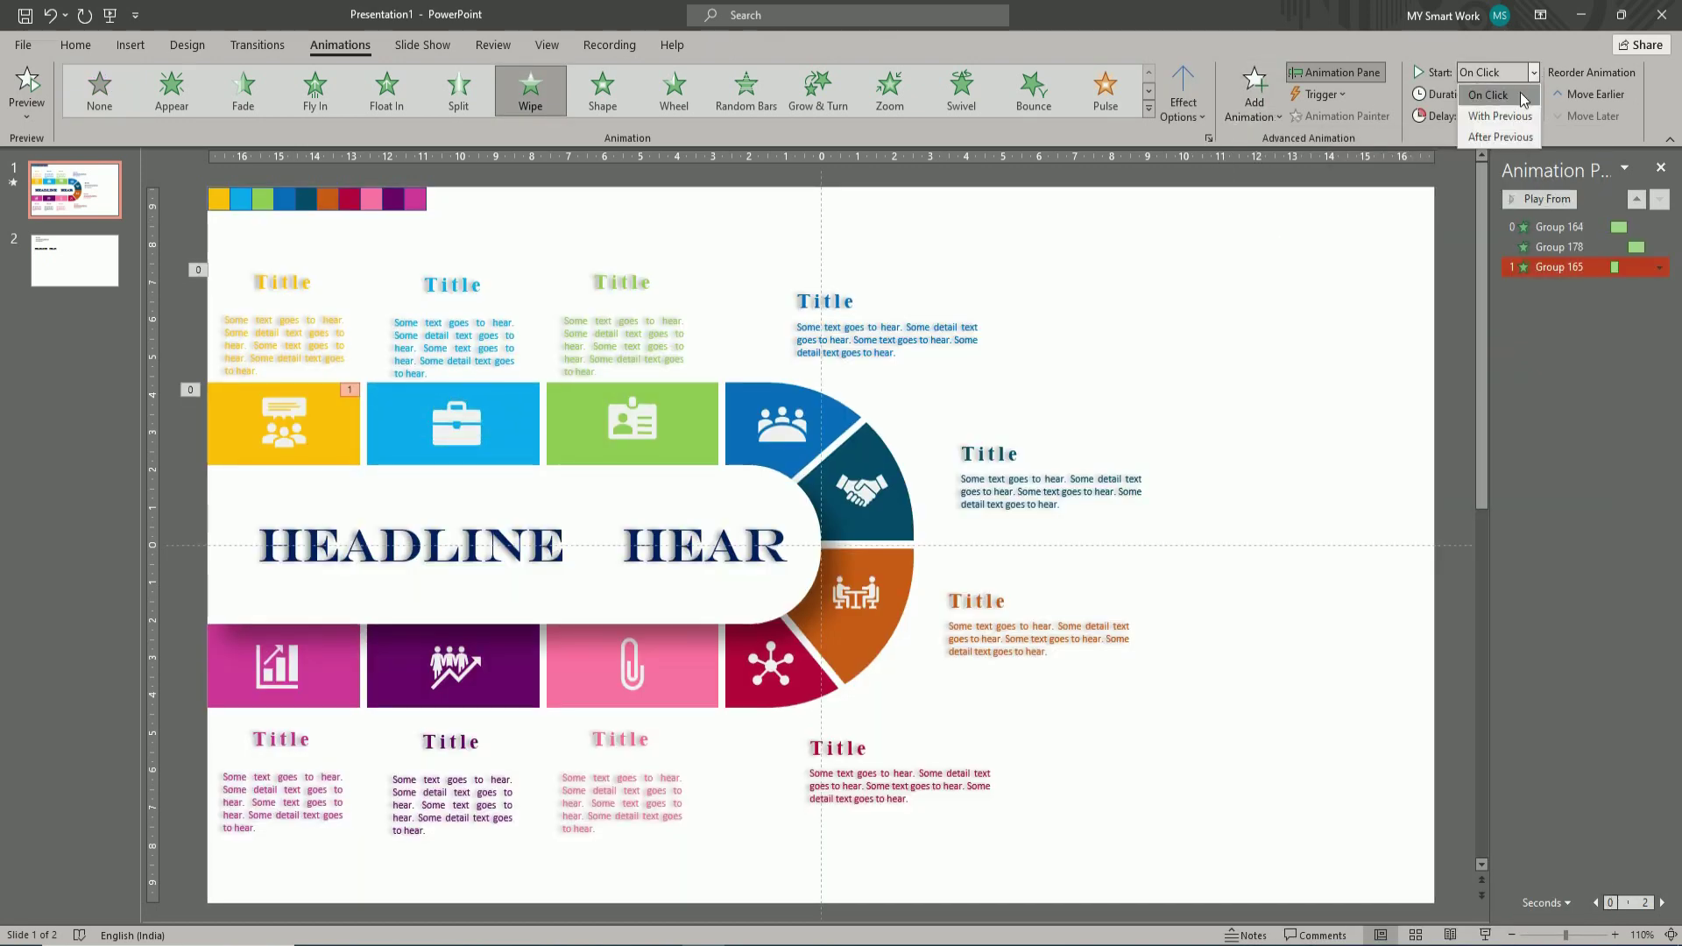
click(1499, 137)
click(455, 346)
click(1254, 92)
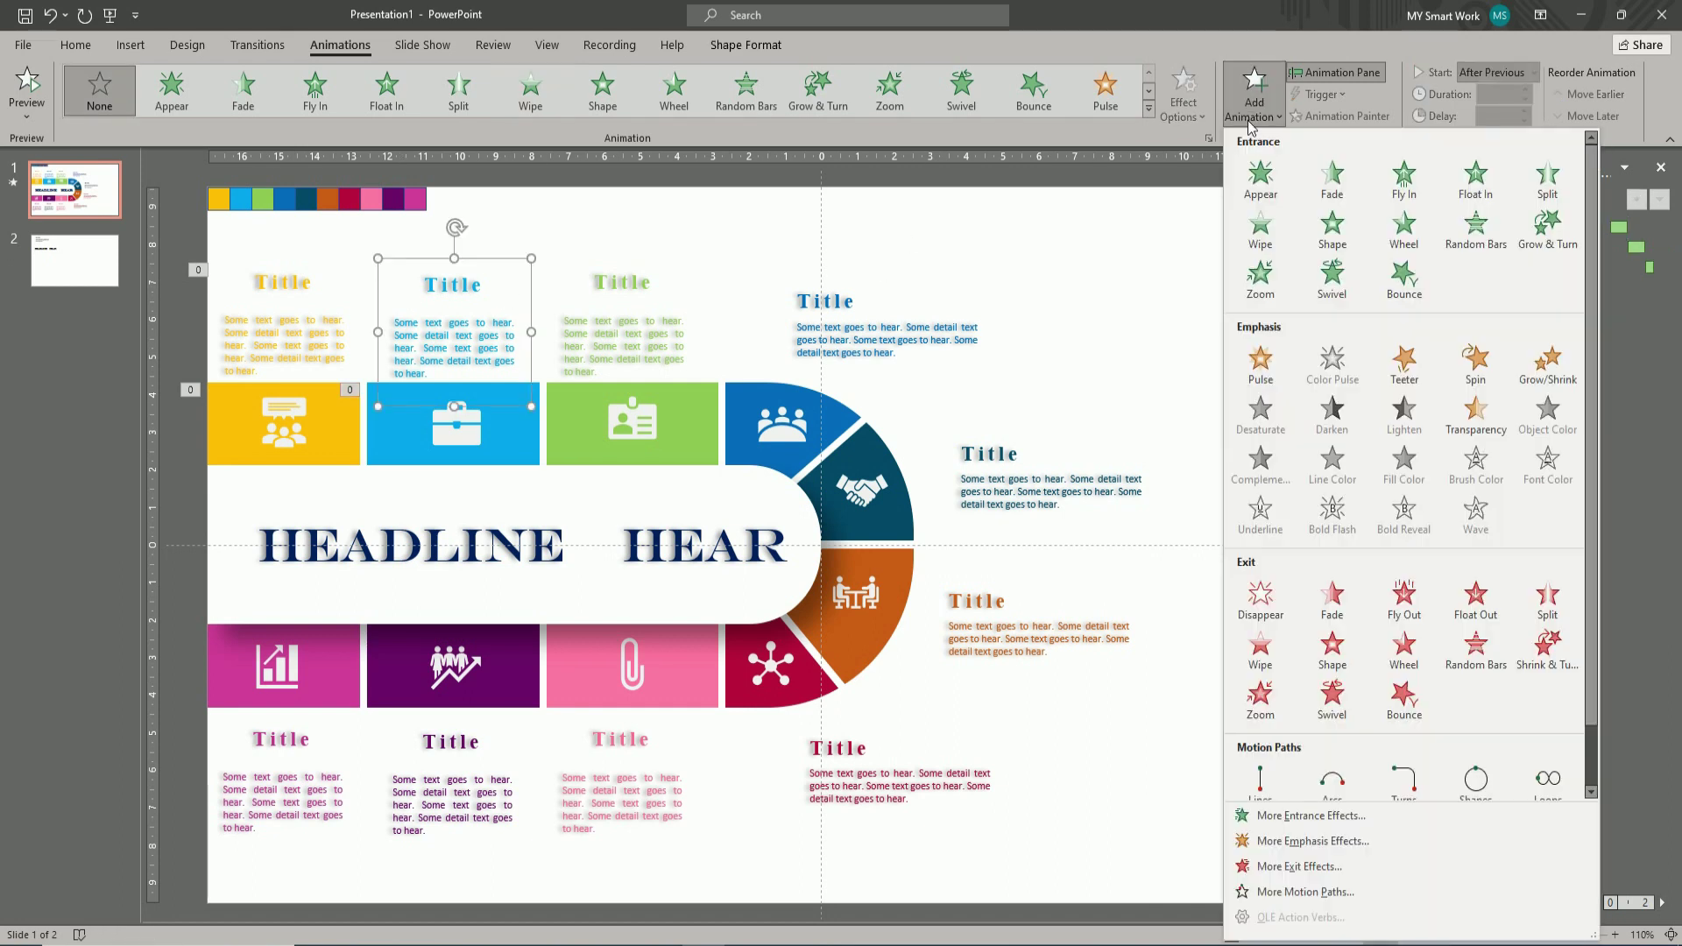
click(1261, 230)
click(1534, 73)
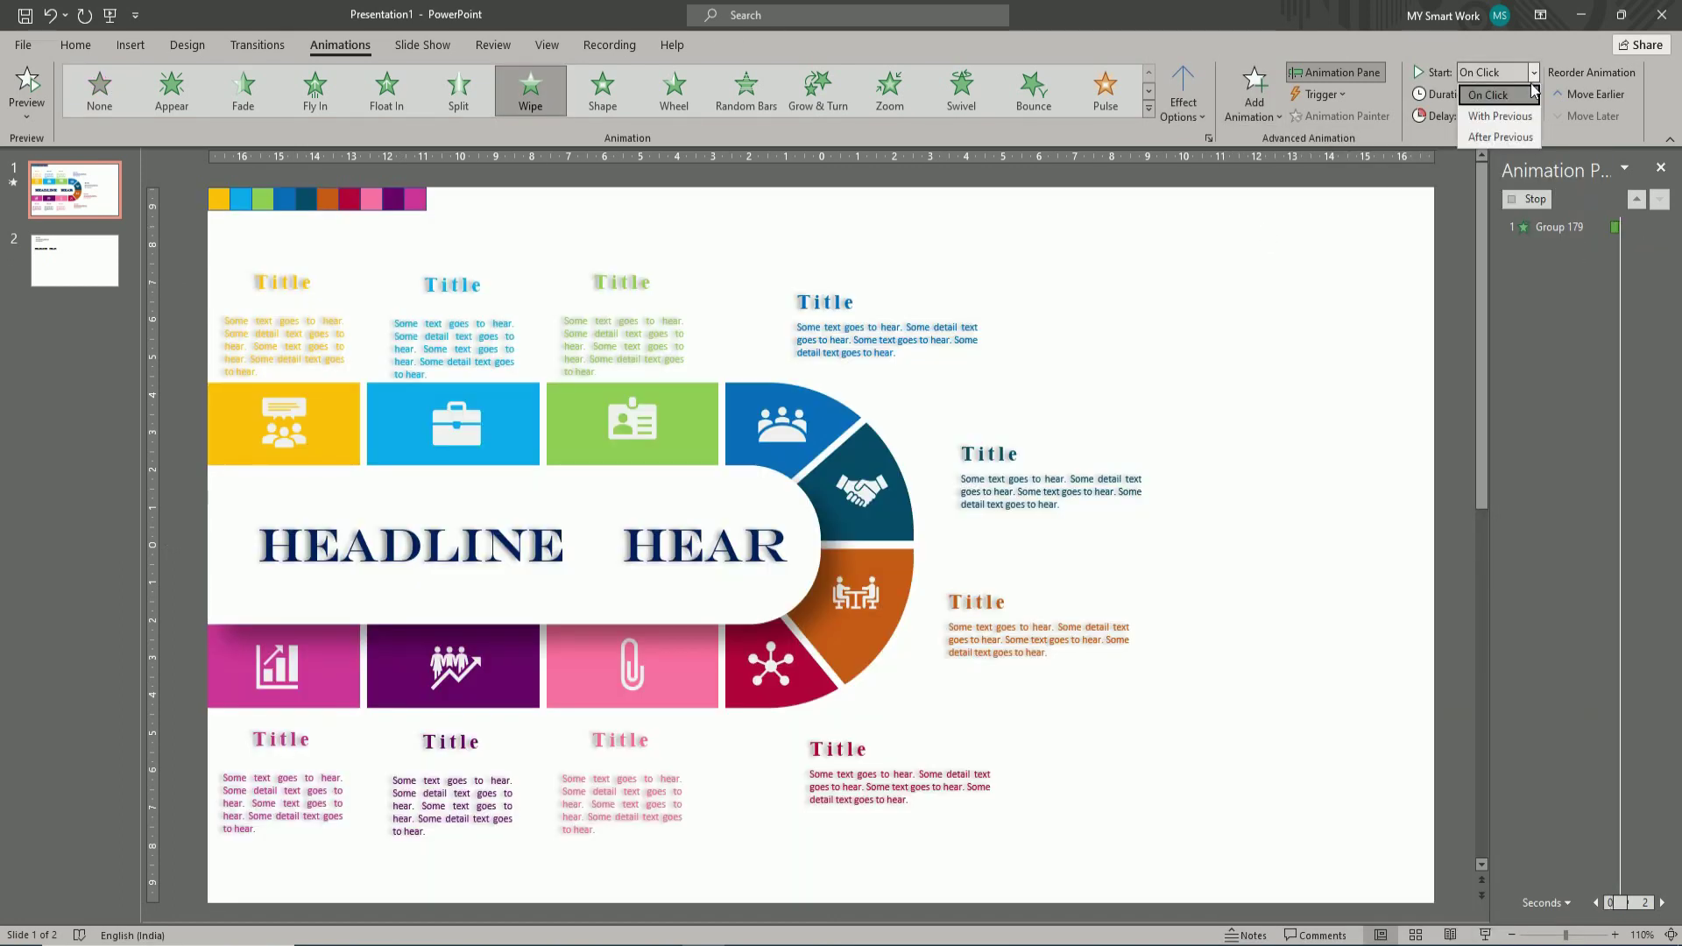
click(1500, 136)
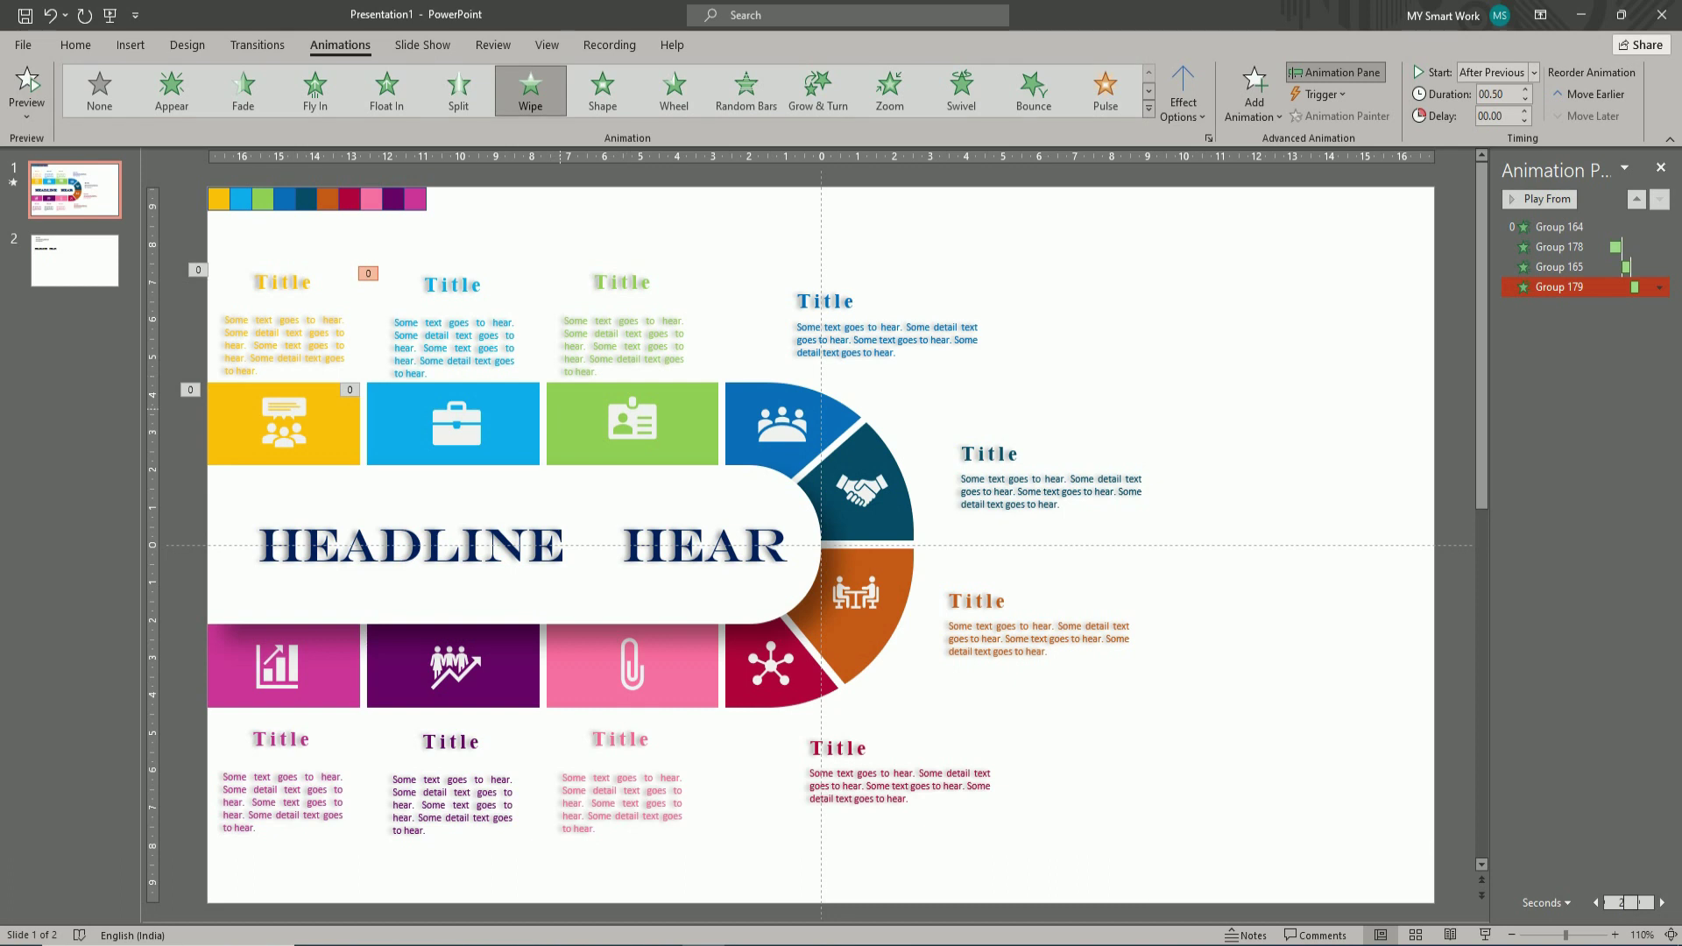
- Give the green icon tile group a Wipe entrance
click(569, 421)
click(1254, 92)
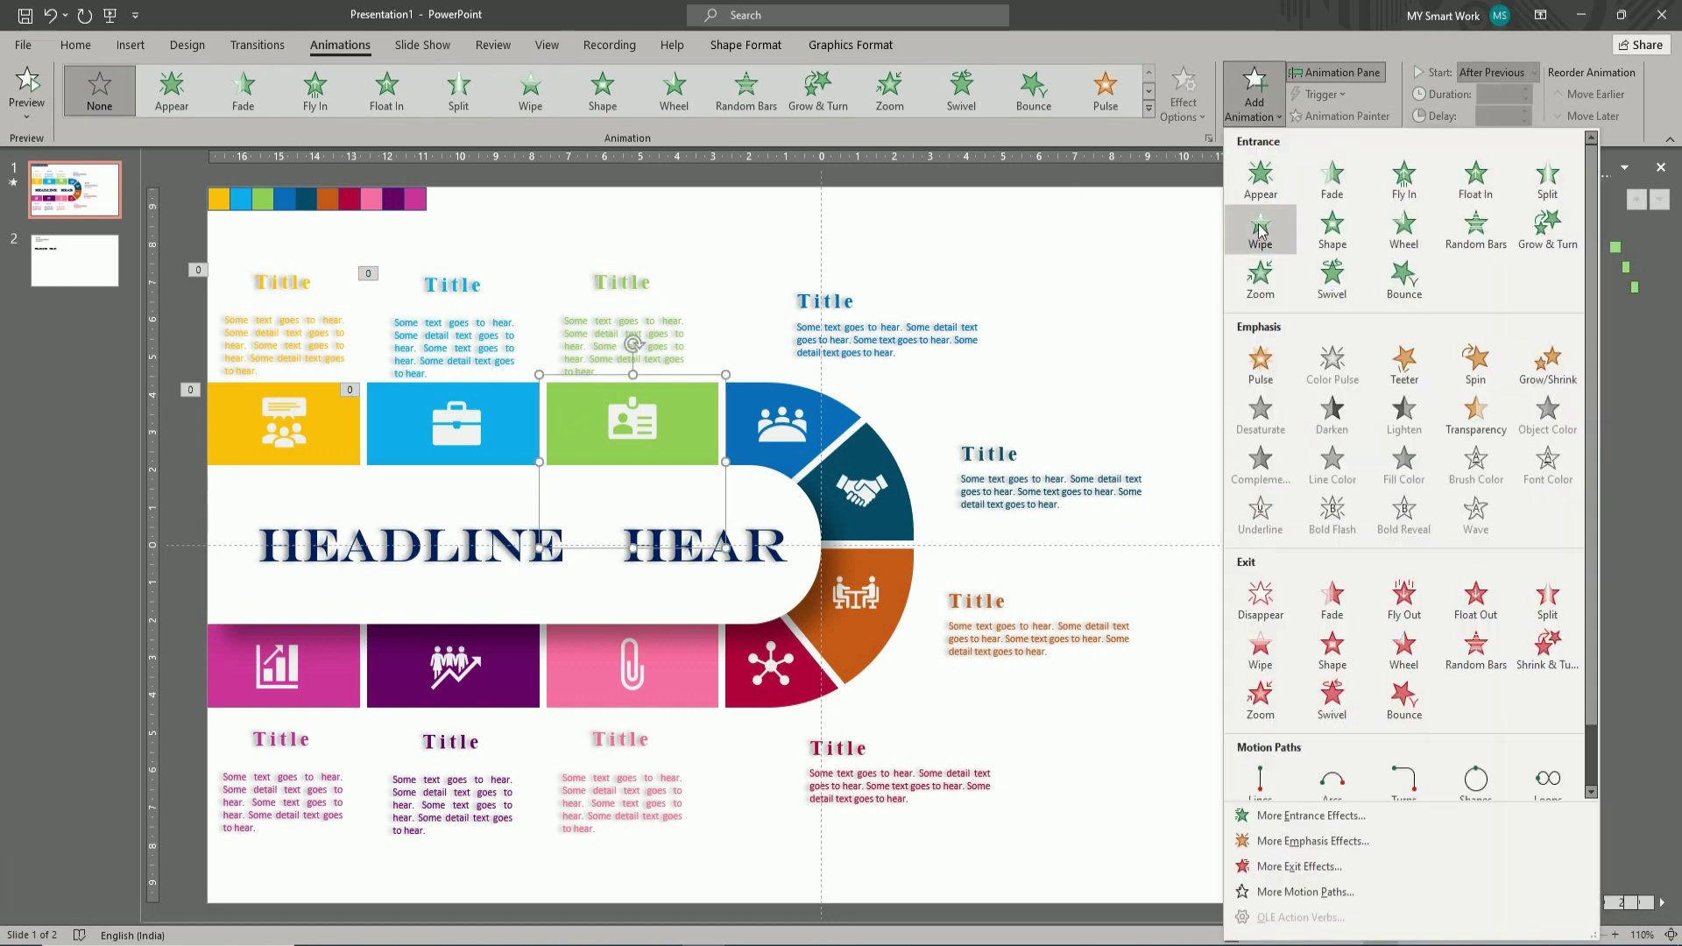
click(1260, 230)
- Make the green tile play after previous, then give its Title text a Wipe after previous
click(1534, 72)
click(1500, 136)
click(564, 294)
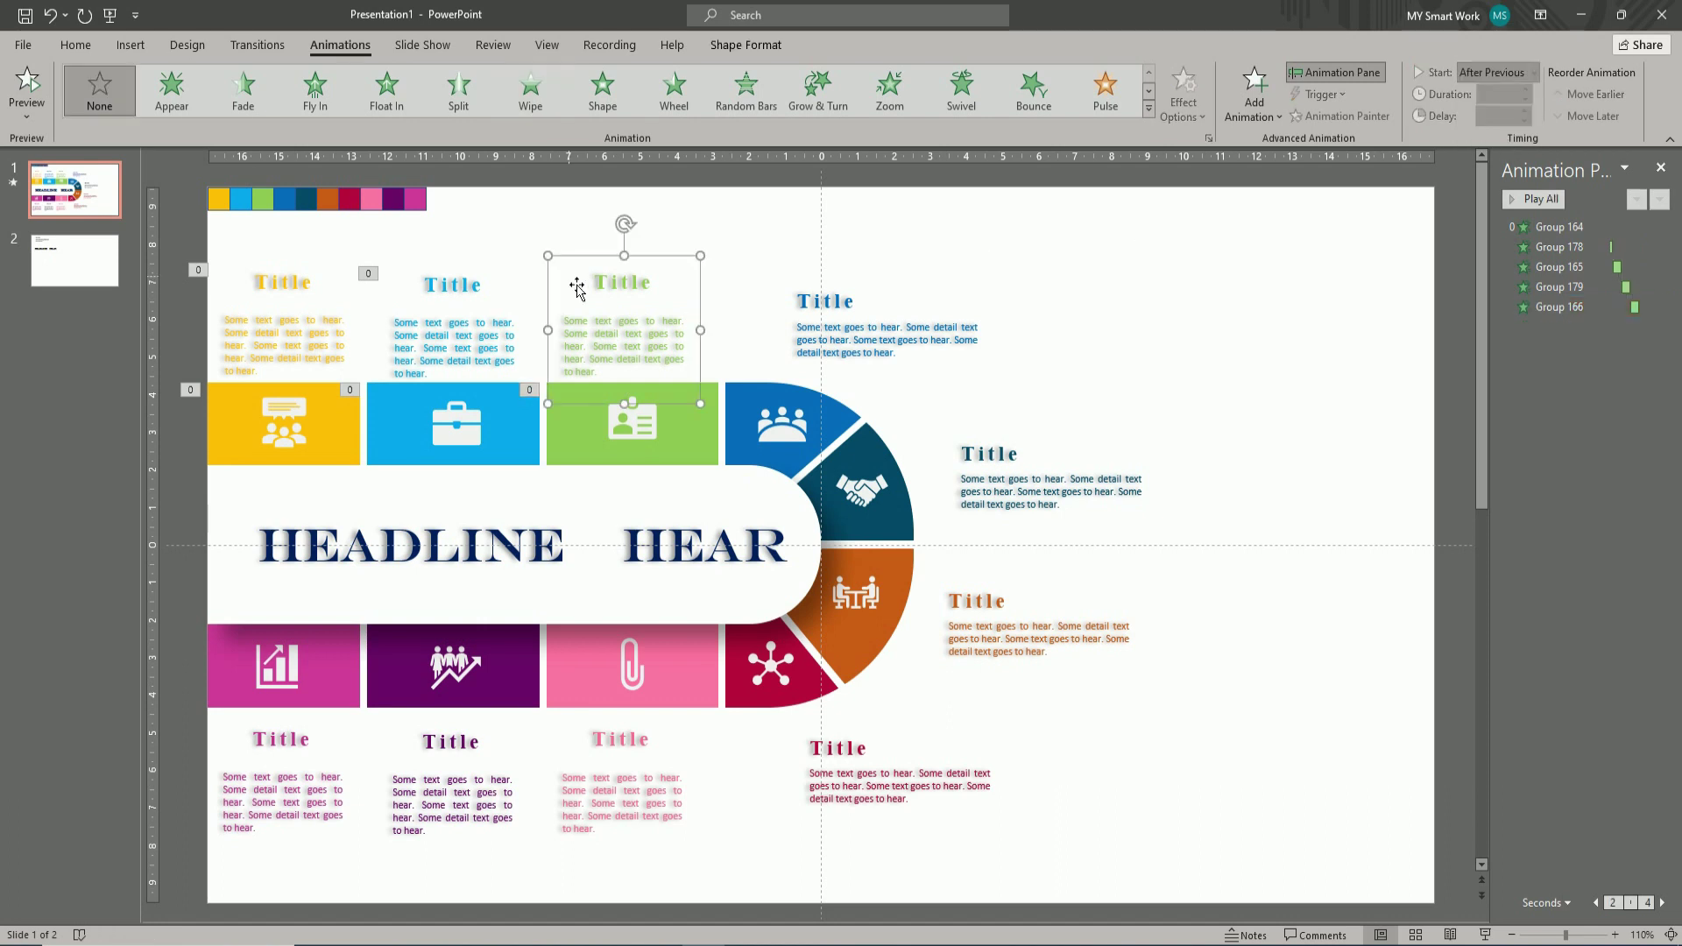
click(1254, 92)
click(1260, 232)
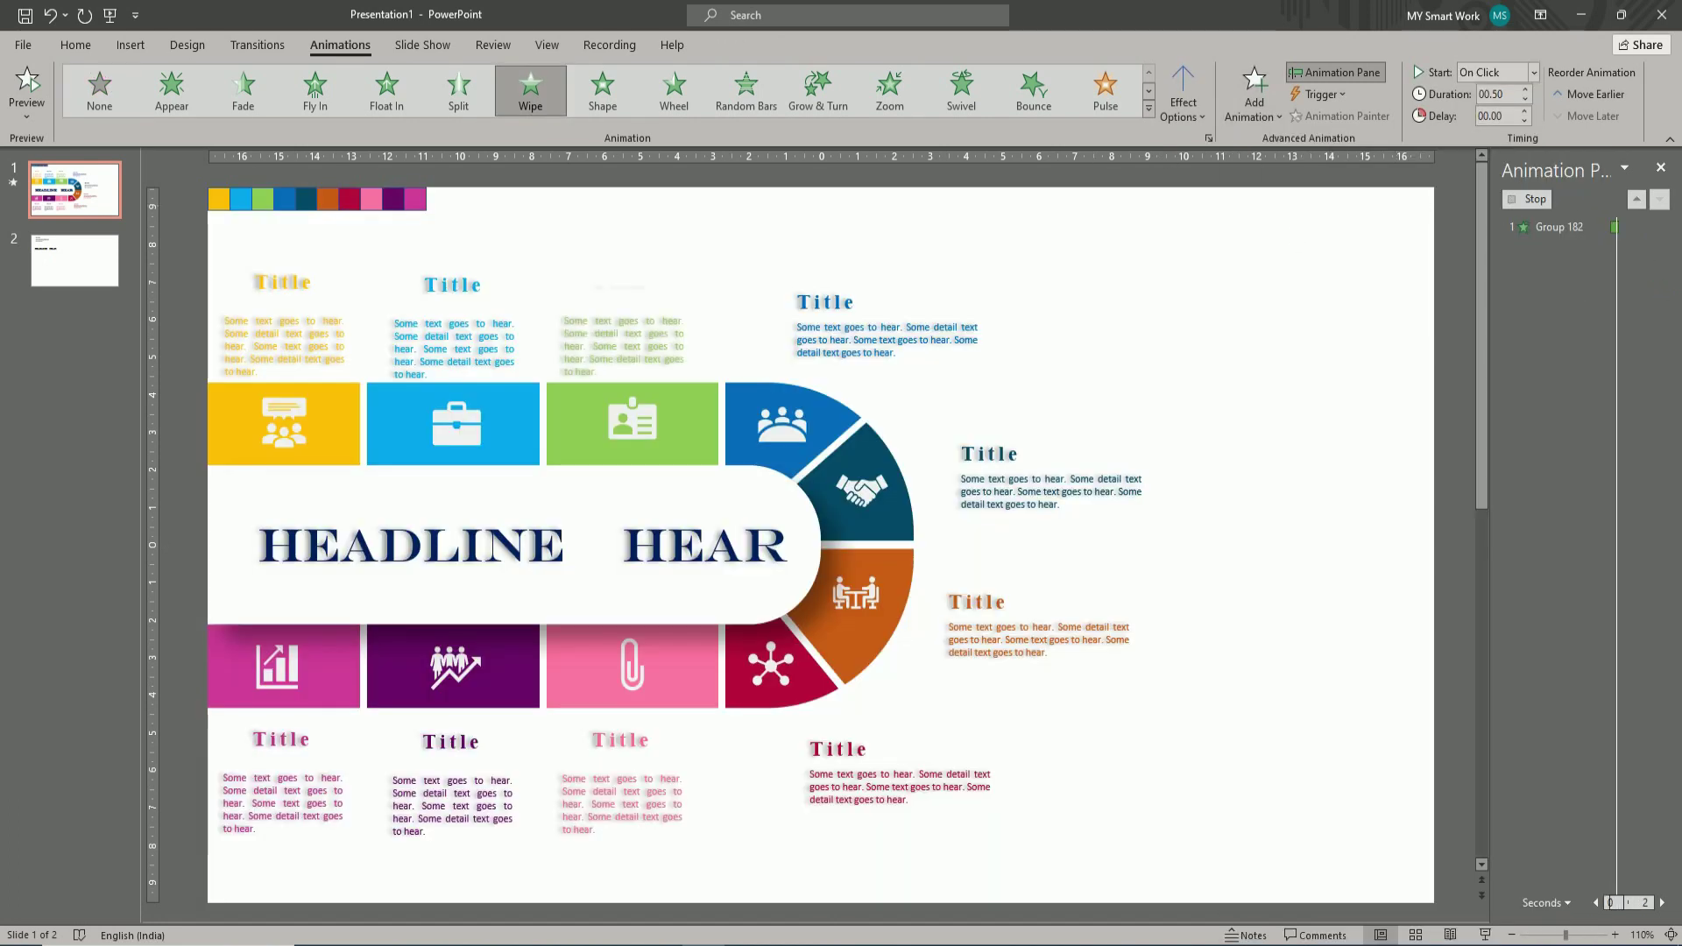
click(1534, 72)
click(1496, 139)
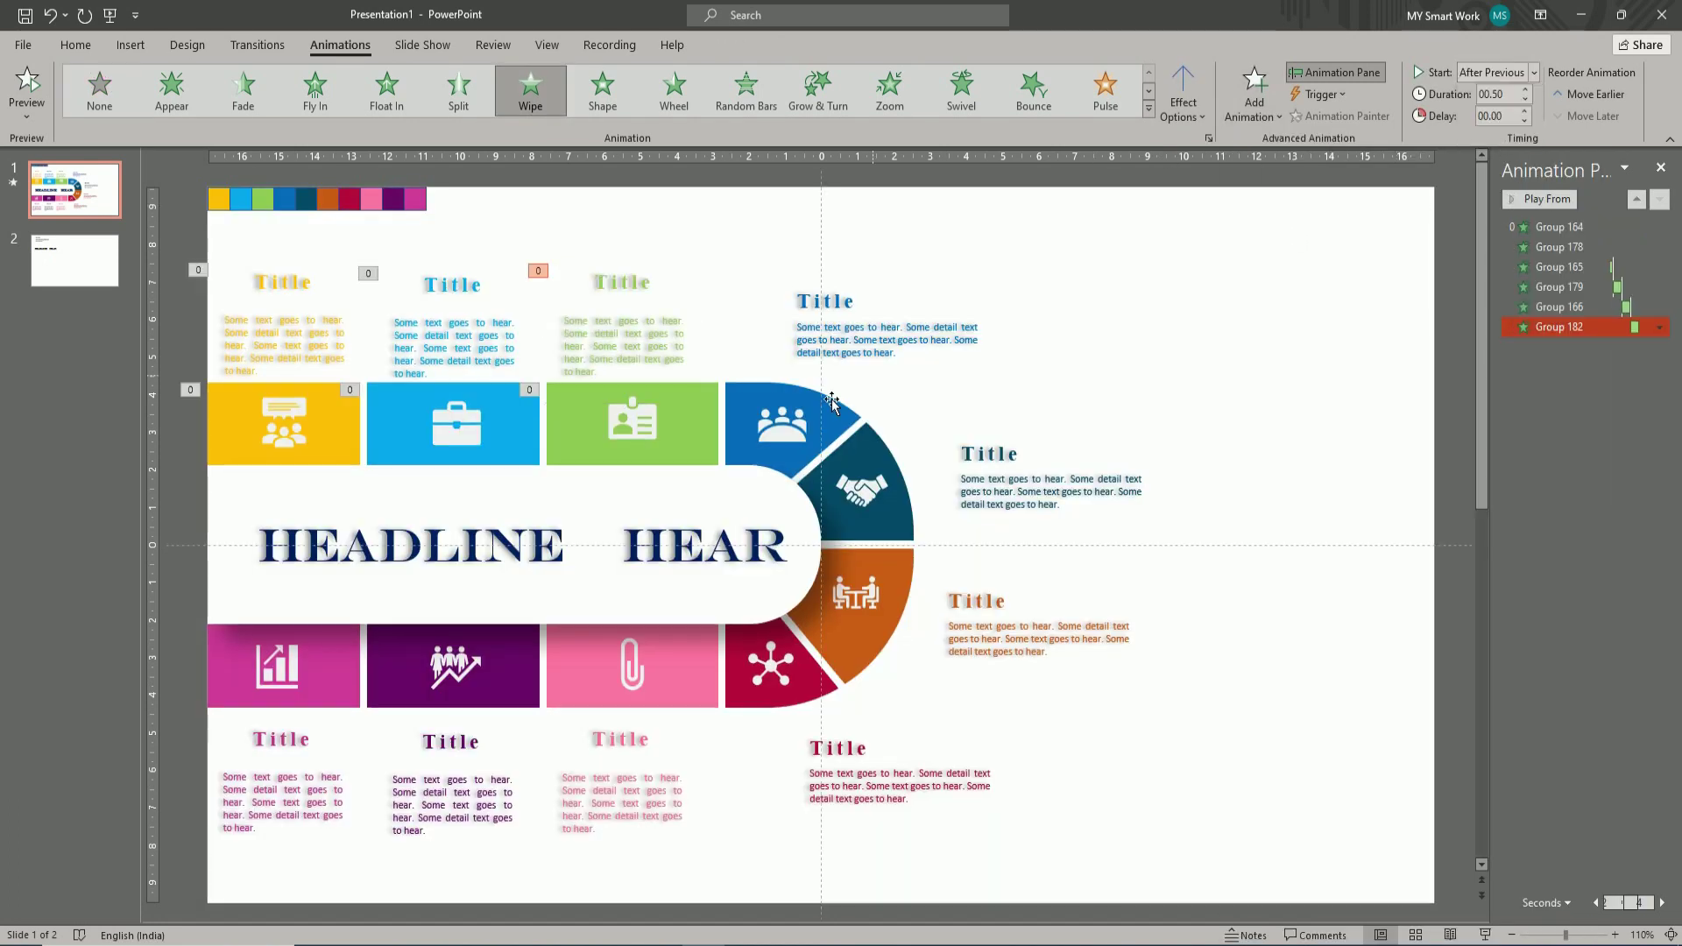
- Give the blue pie segment a Wipe entrance starting after previous
click(754, 408)
click(1254, 92)
click(1261, 232)
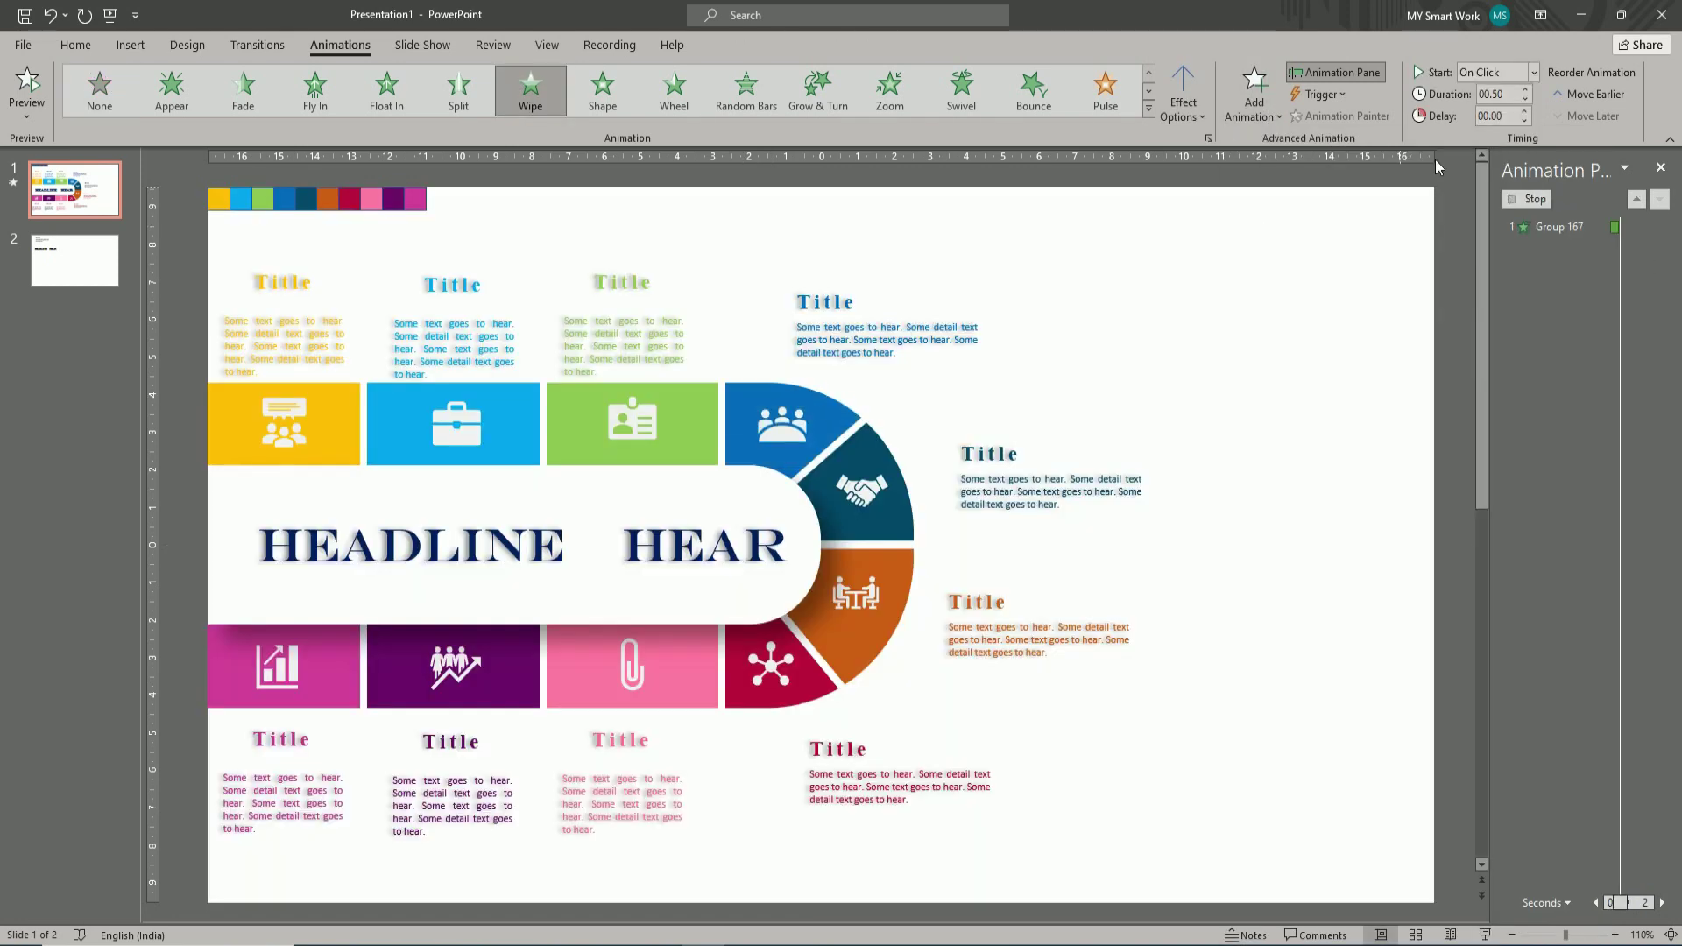
click(1533, 73)
click(1516, 137)
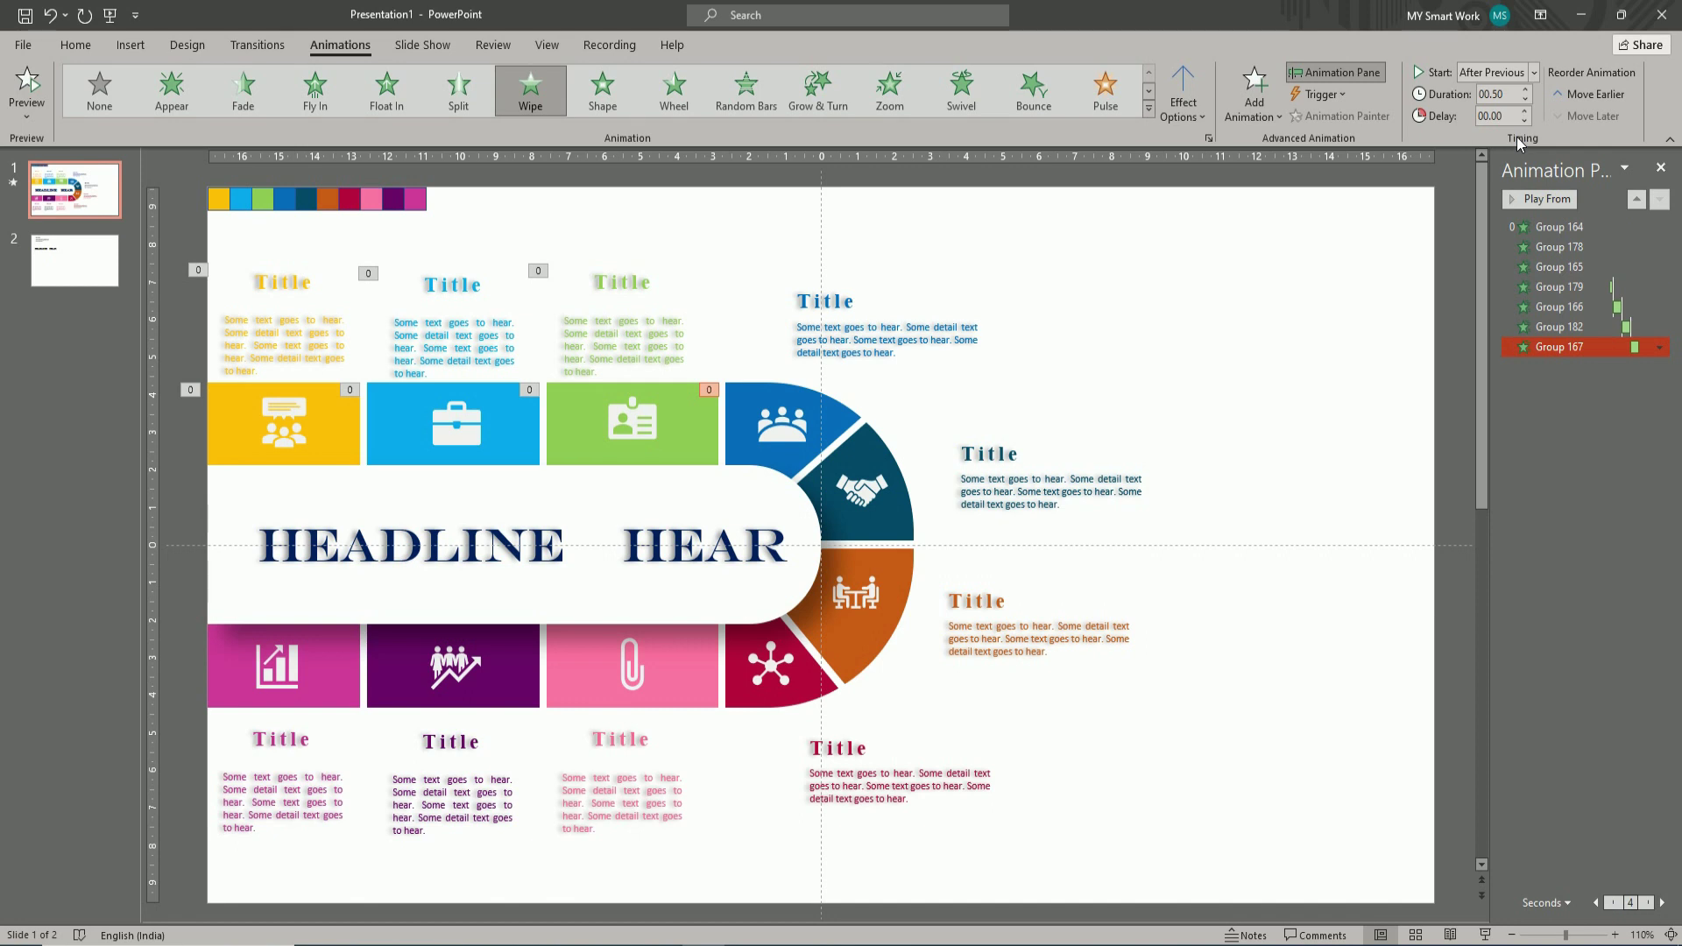
- Give the Title text beside the blue segment a Wipe starting after previous
click(802, 305)
click(1265, 112)
click(1261, 235)
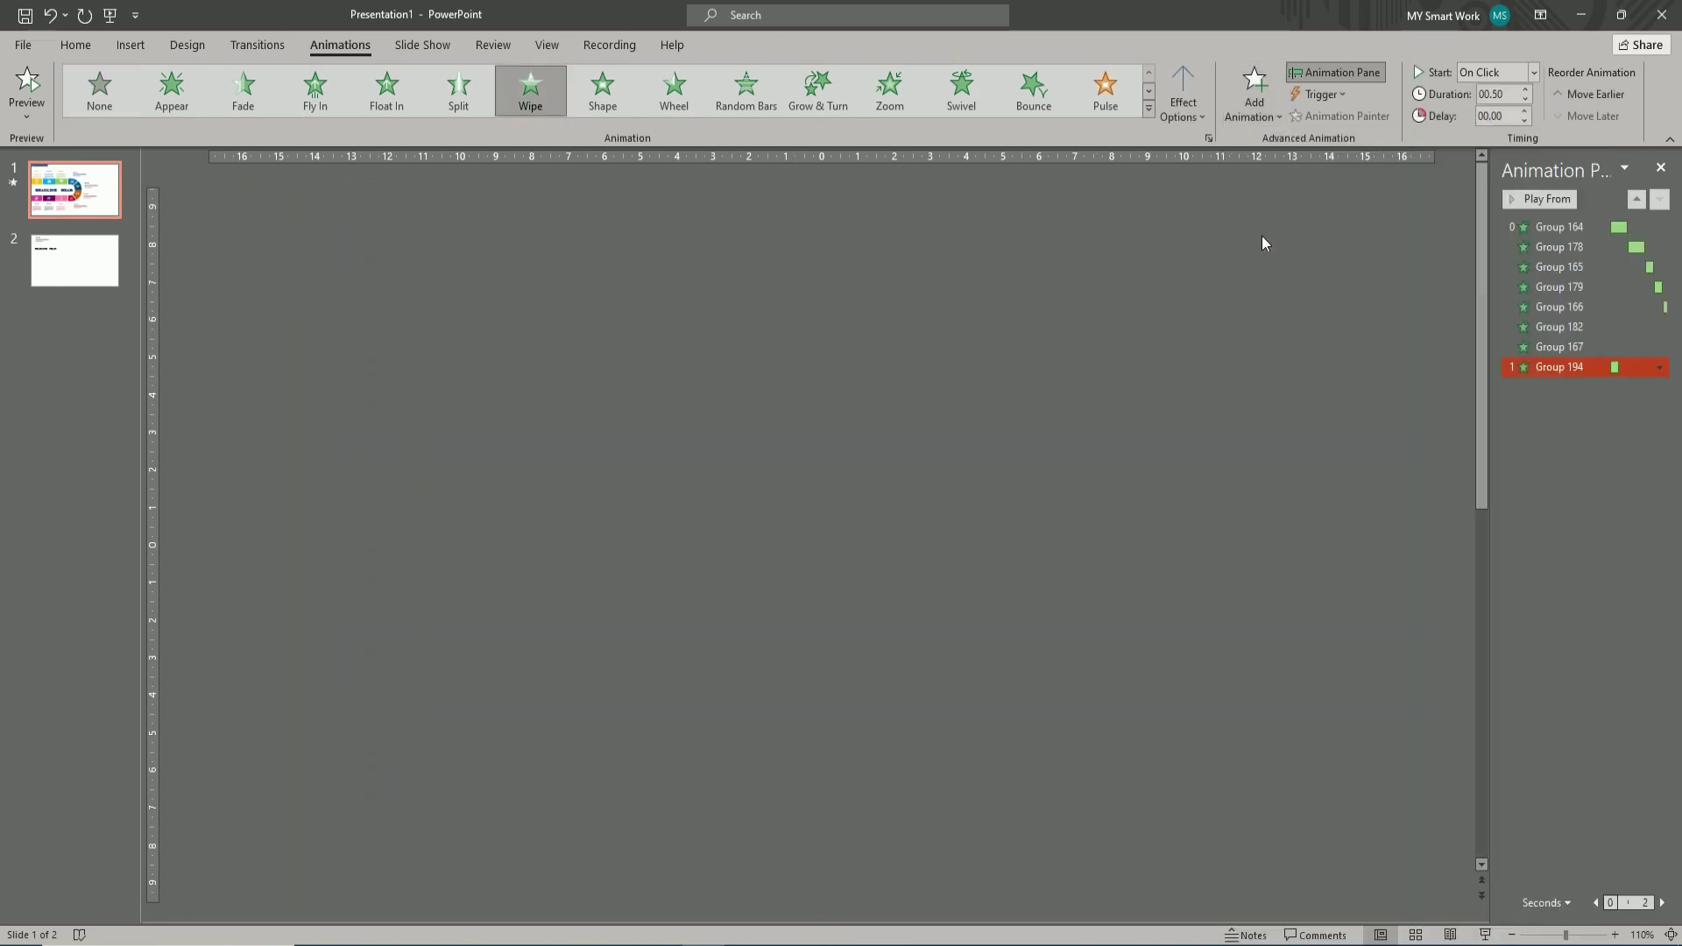
click(1533, 72)
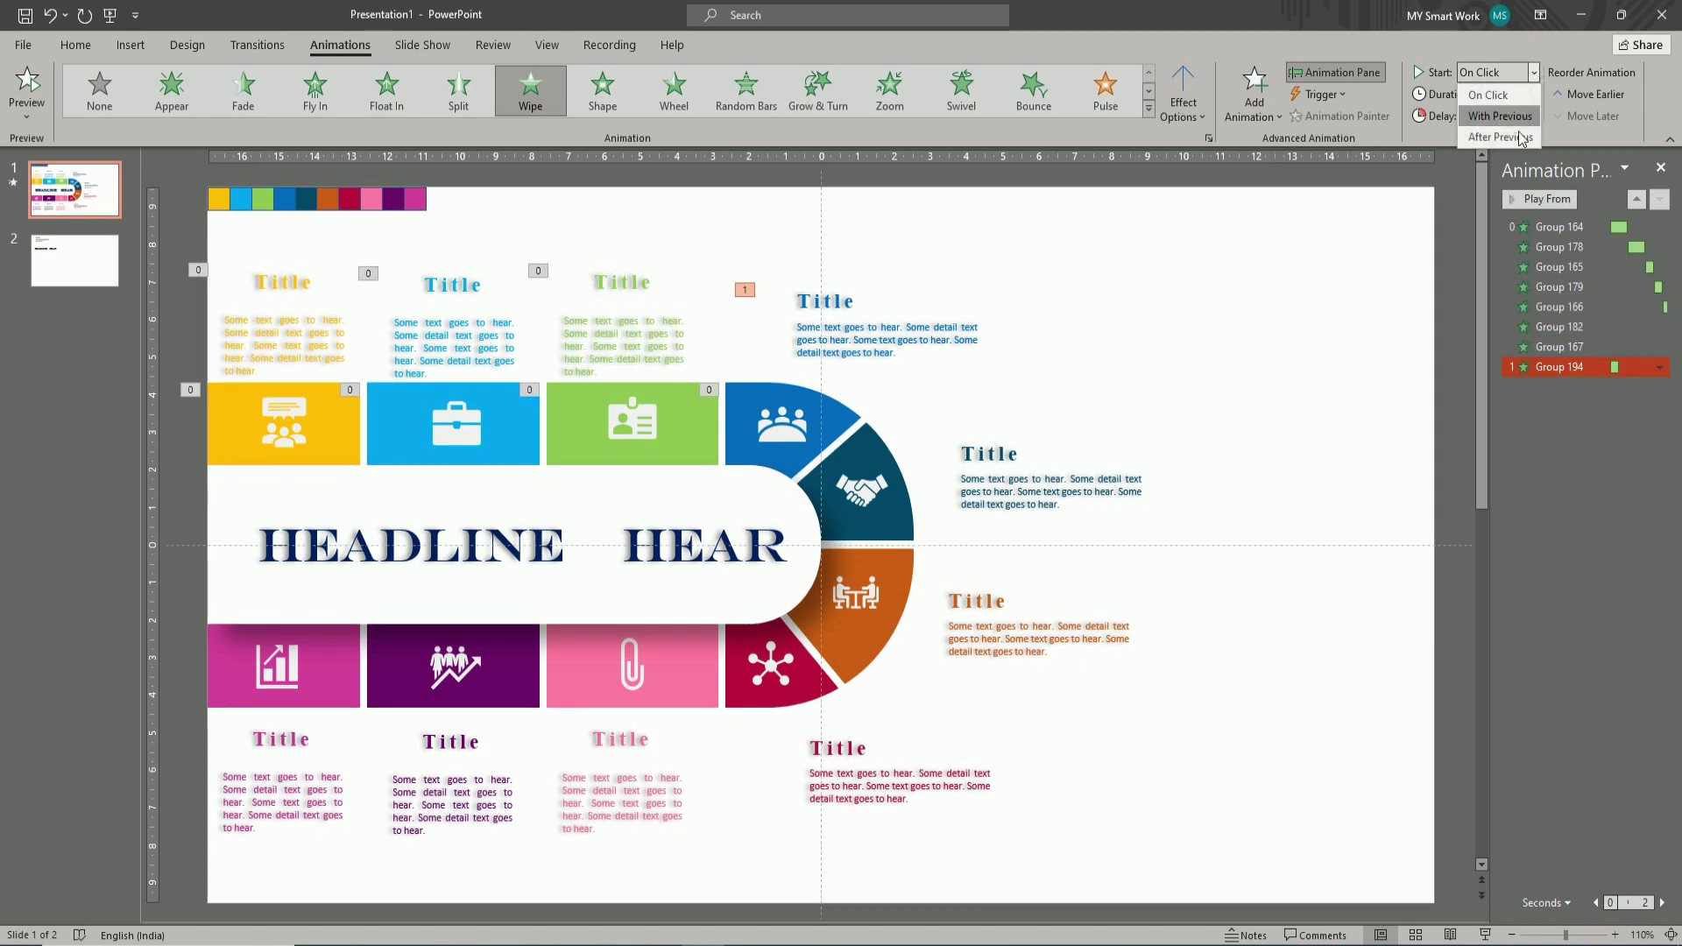
click(1515, 137)
- Give the handshake pie segment a Wipe entrance from the left
click(871, 460)
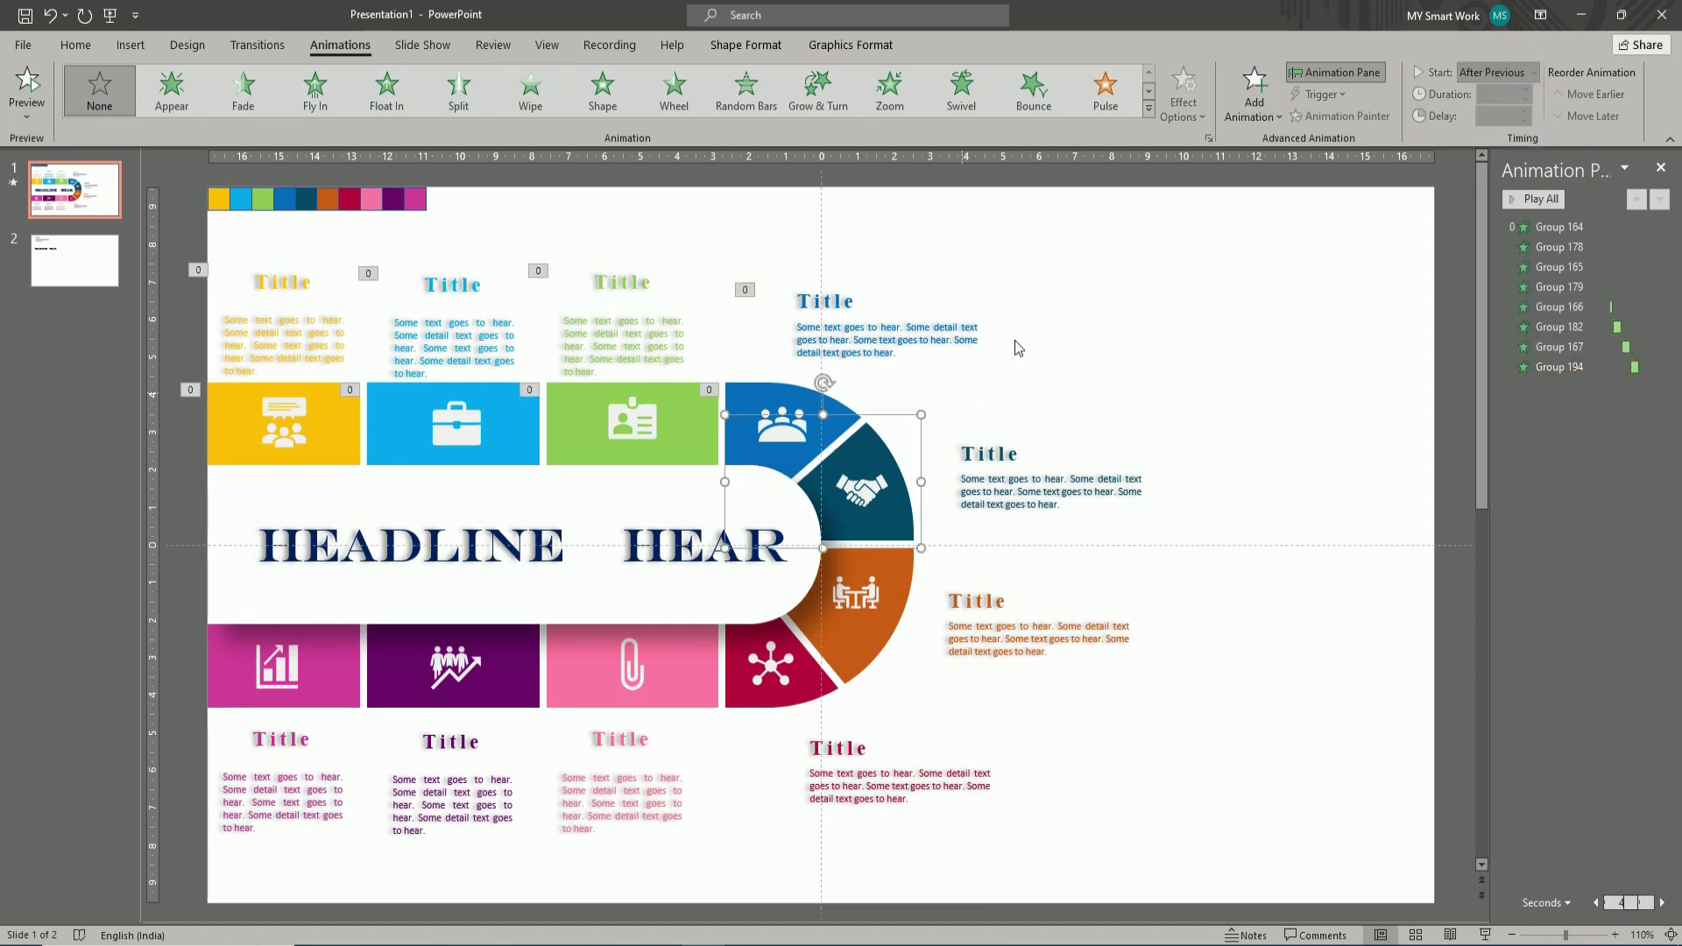
click(1254, 87)
click(1258, 227)
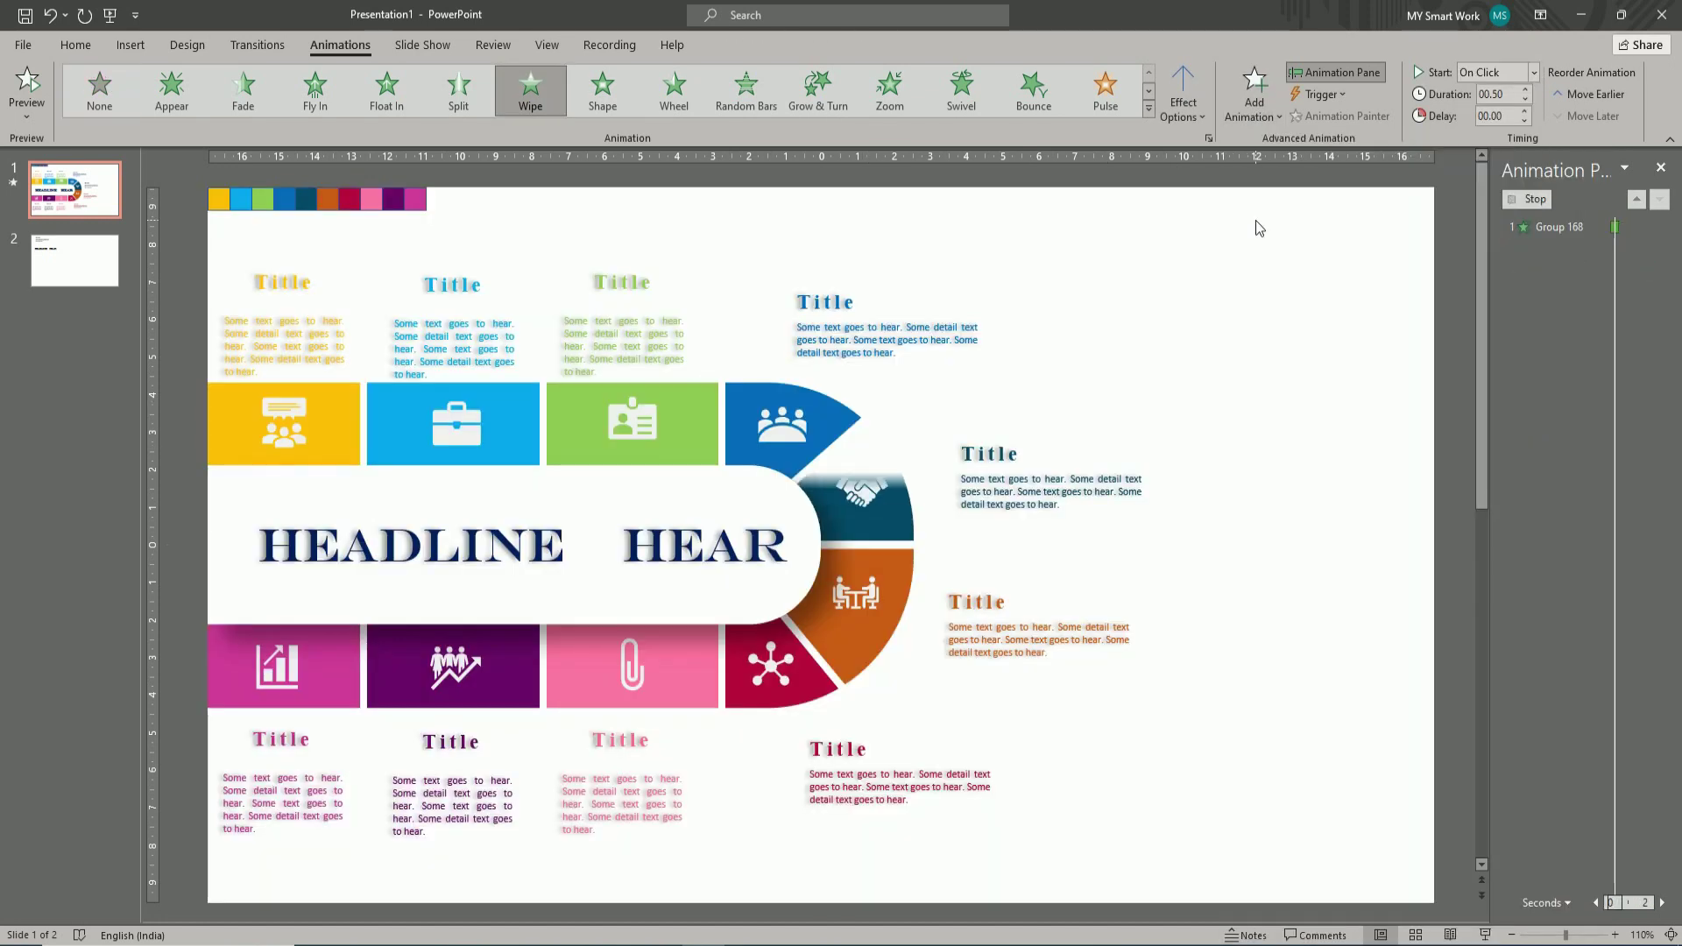
click(1182, 96)
click(1184, 230)
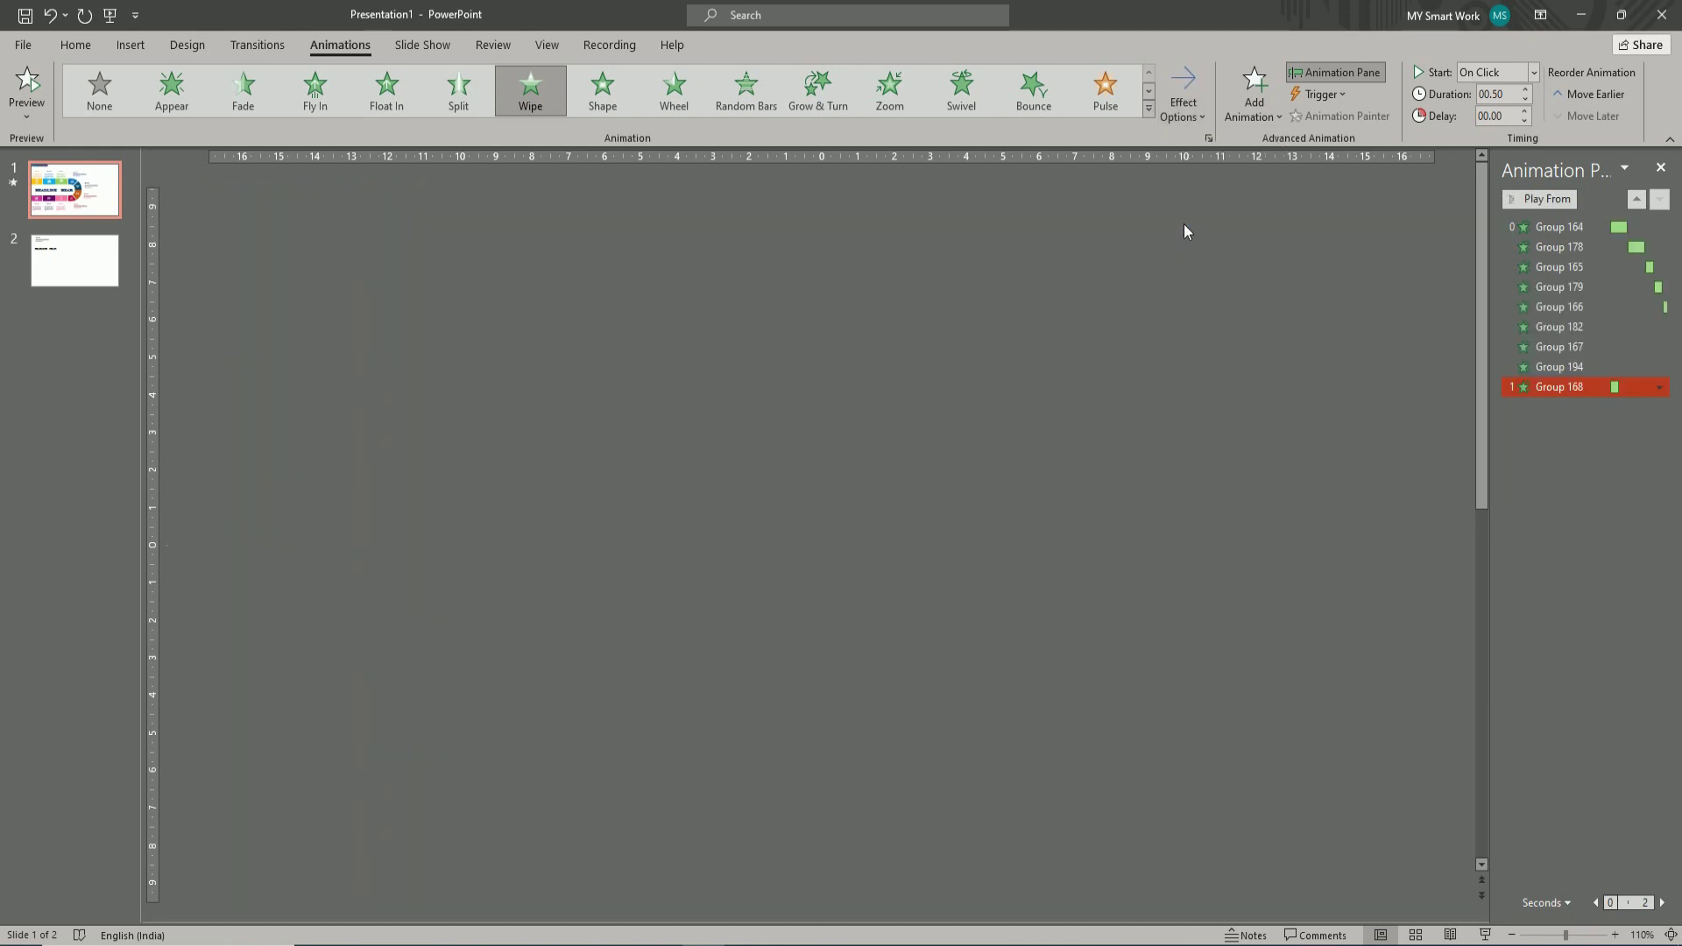
- Give the Title text beside the handshake segment a Wipe from the left
click(971, 449)
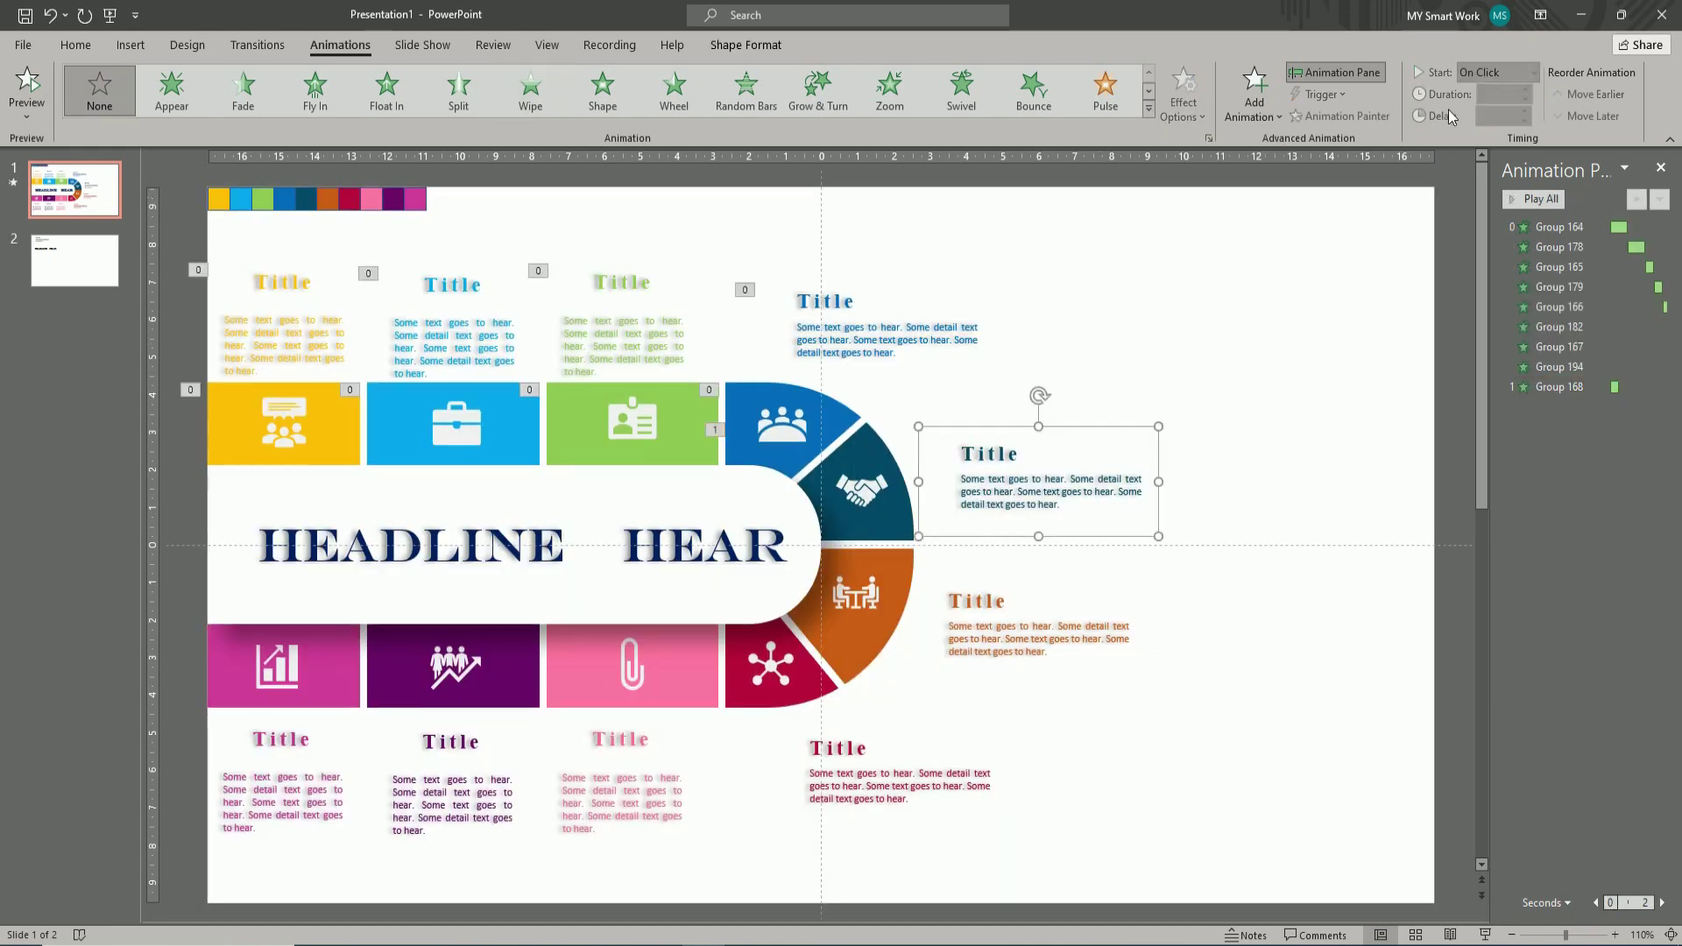
click(1254, 92)
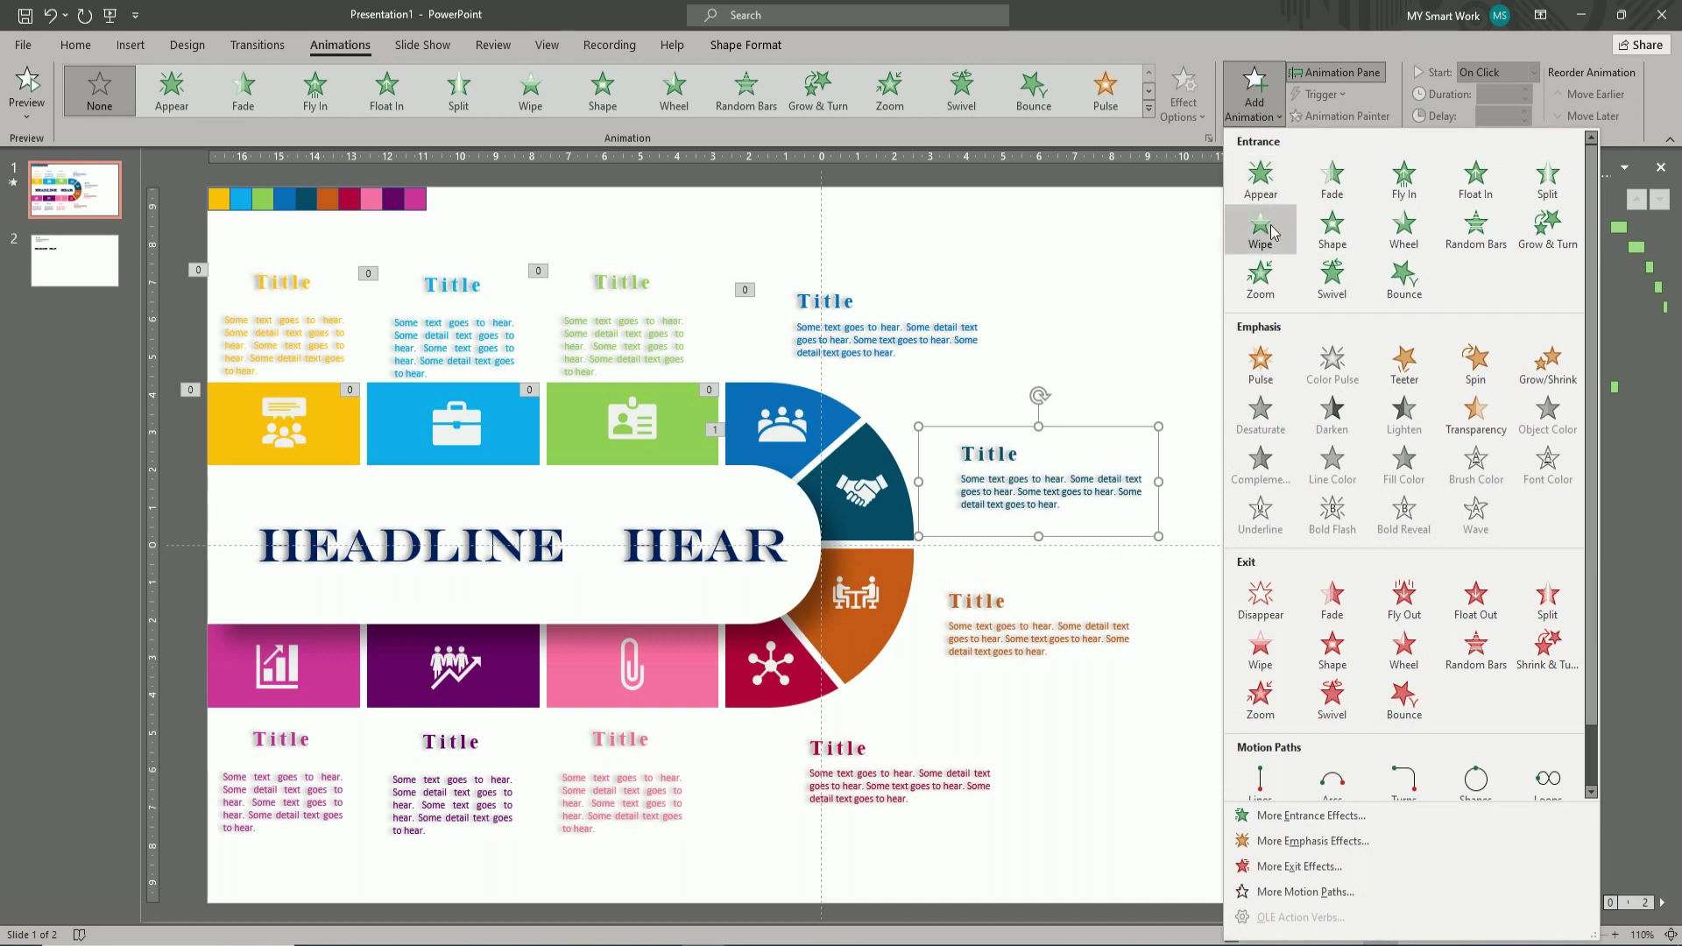
click(1267, 231)
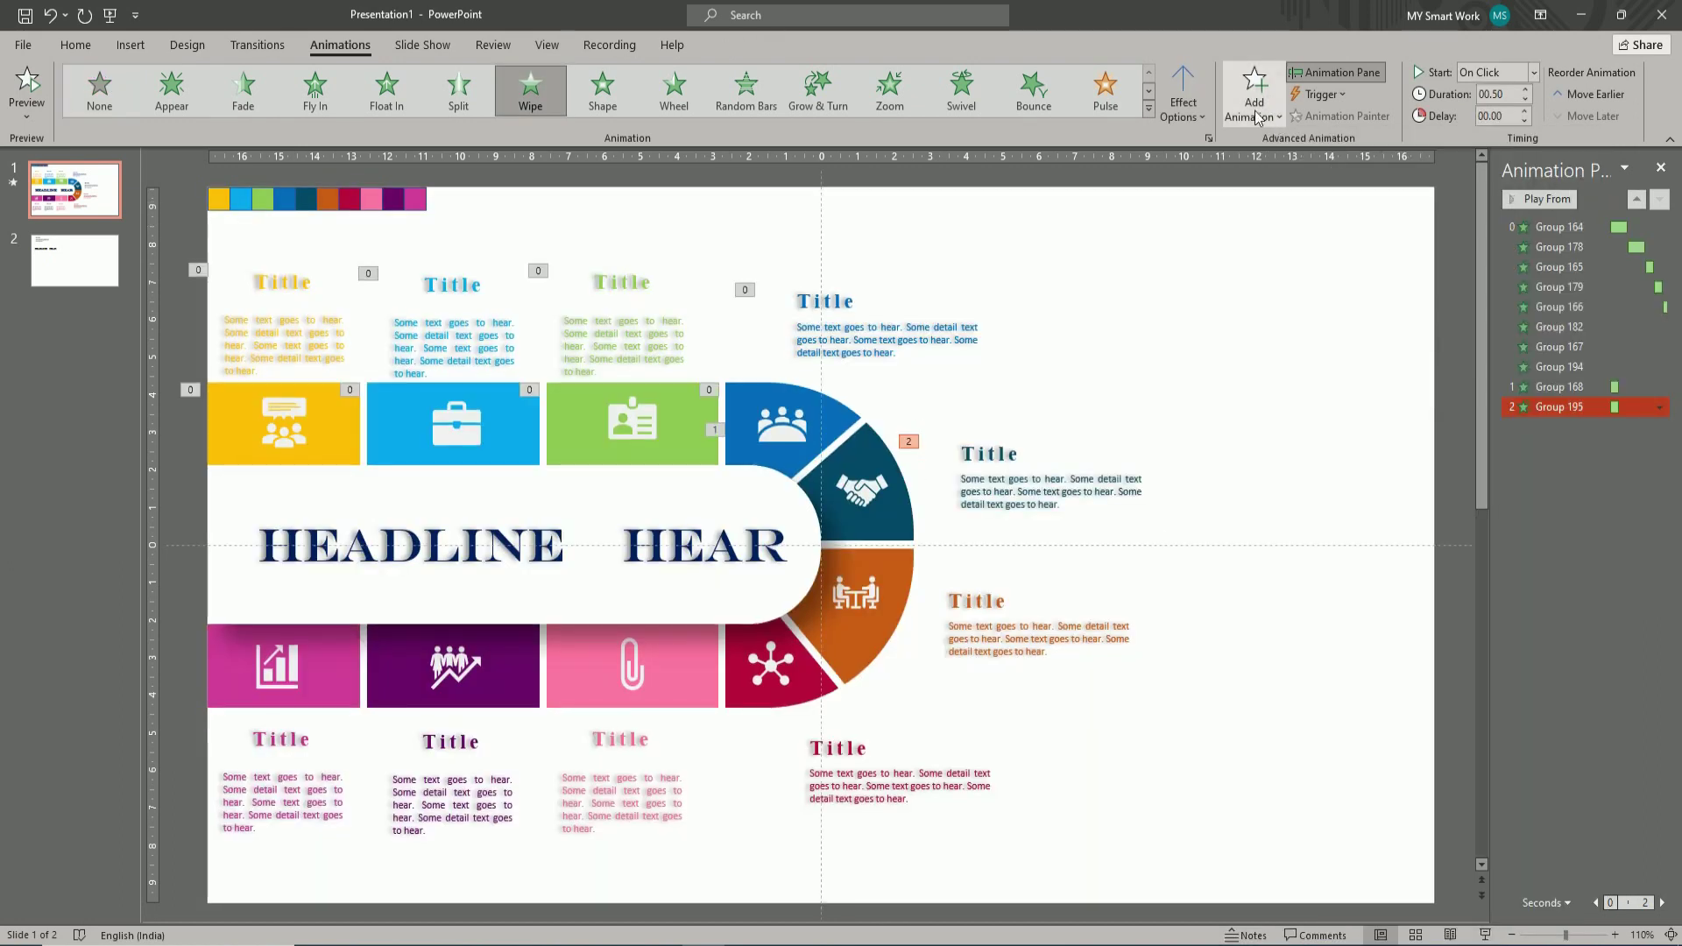
click(1182, 96)
click(1205, 235)
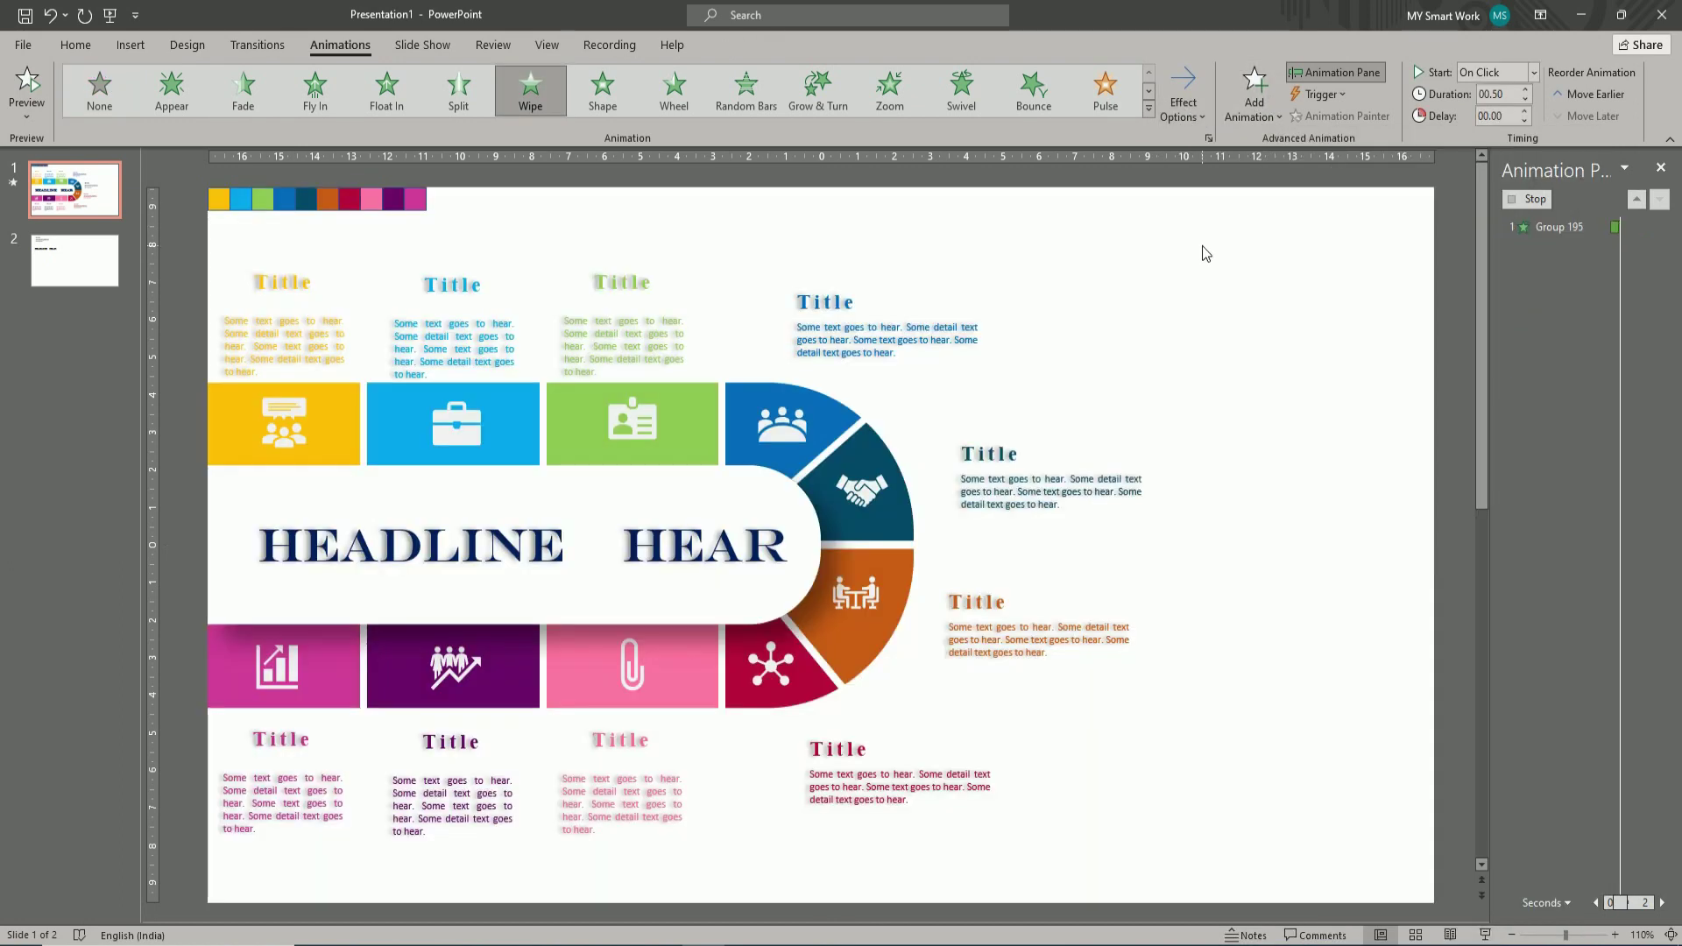
- Set the handshake segment and its Title text to start After Previous
click(779, 424)
click(1533, 72)
click(1516, 137)
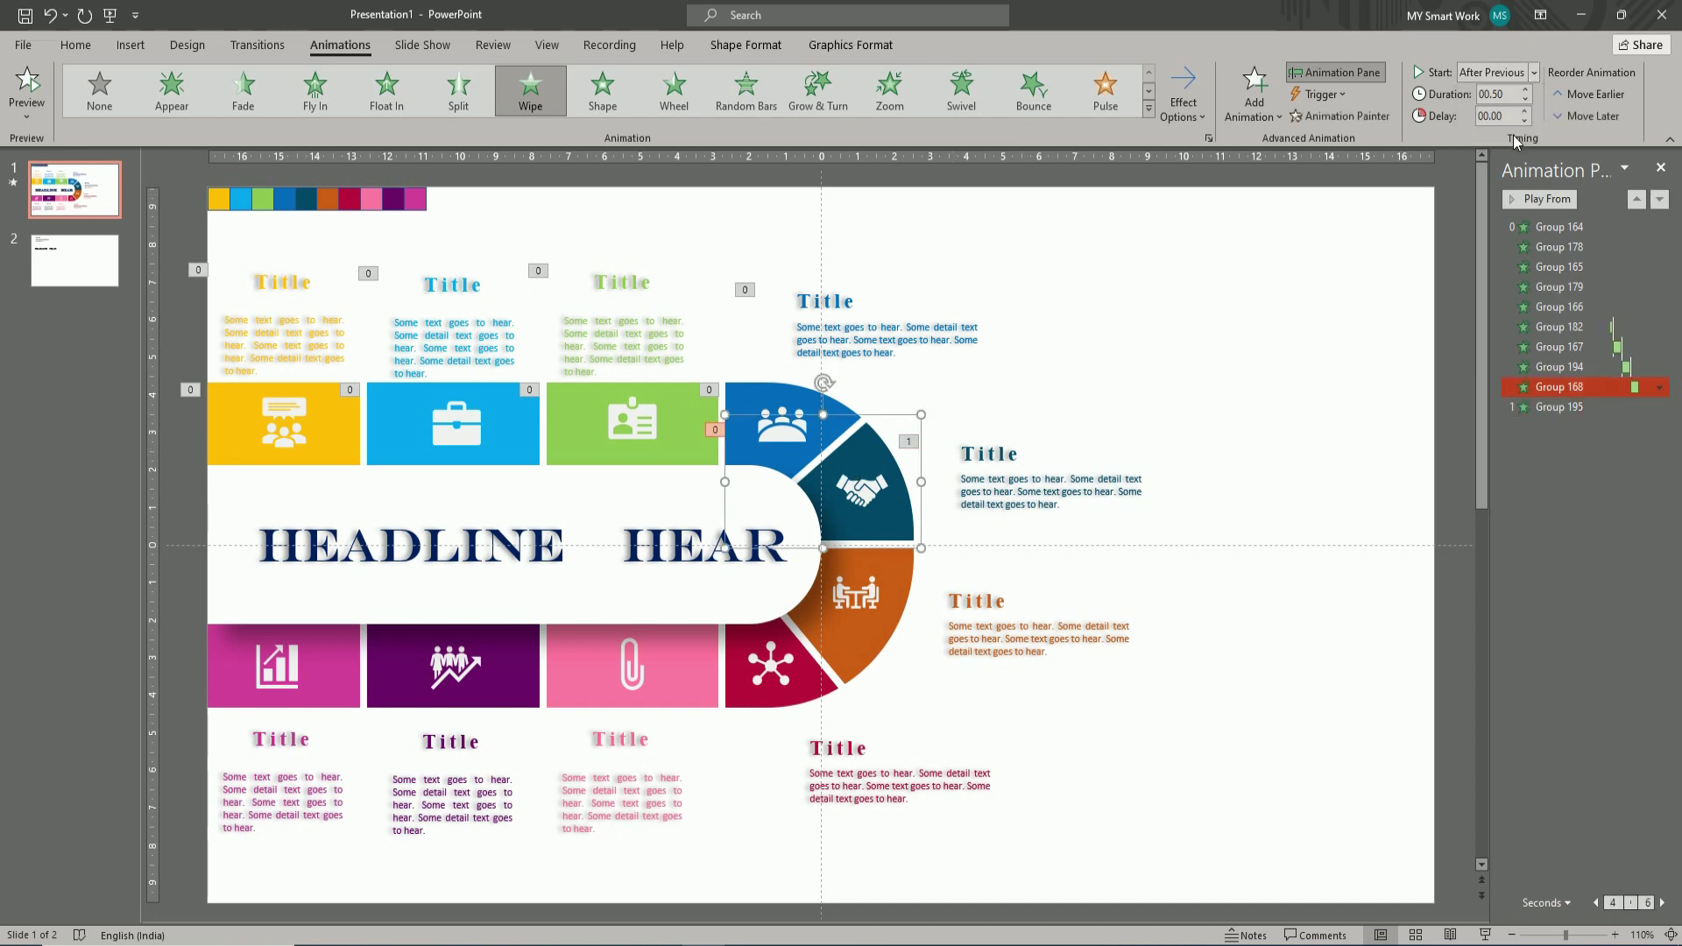
click(950, 452)
click(1532, 72)
click(1499, 138)
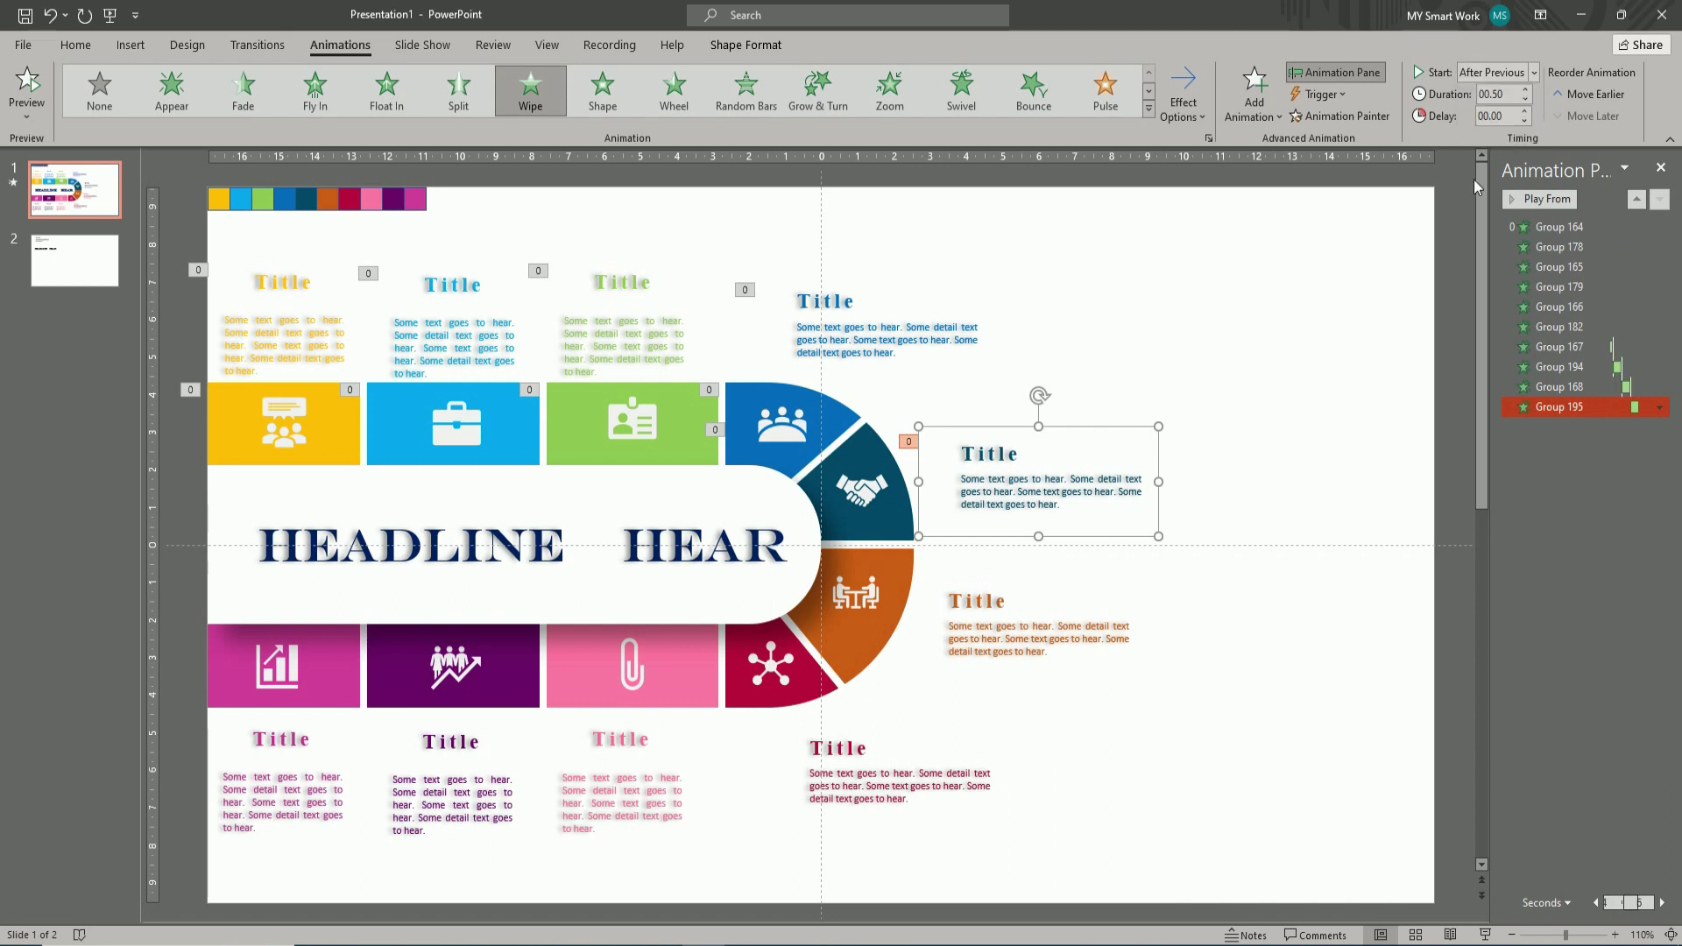
- Apply a Wipe entrance to the orange segment
click(848, 575)
click(1254, 99)
click(1259, 231)
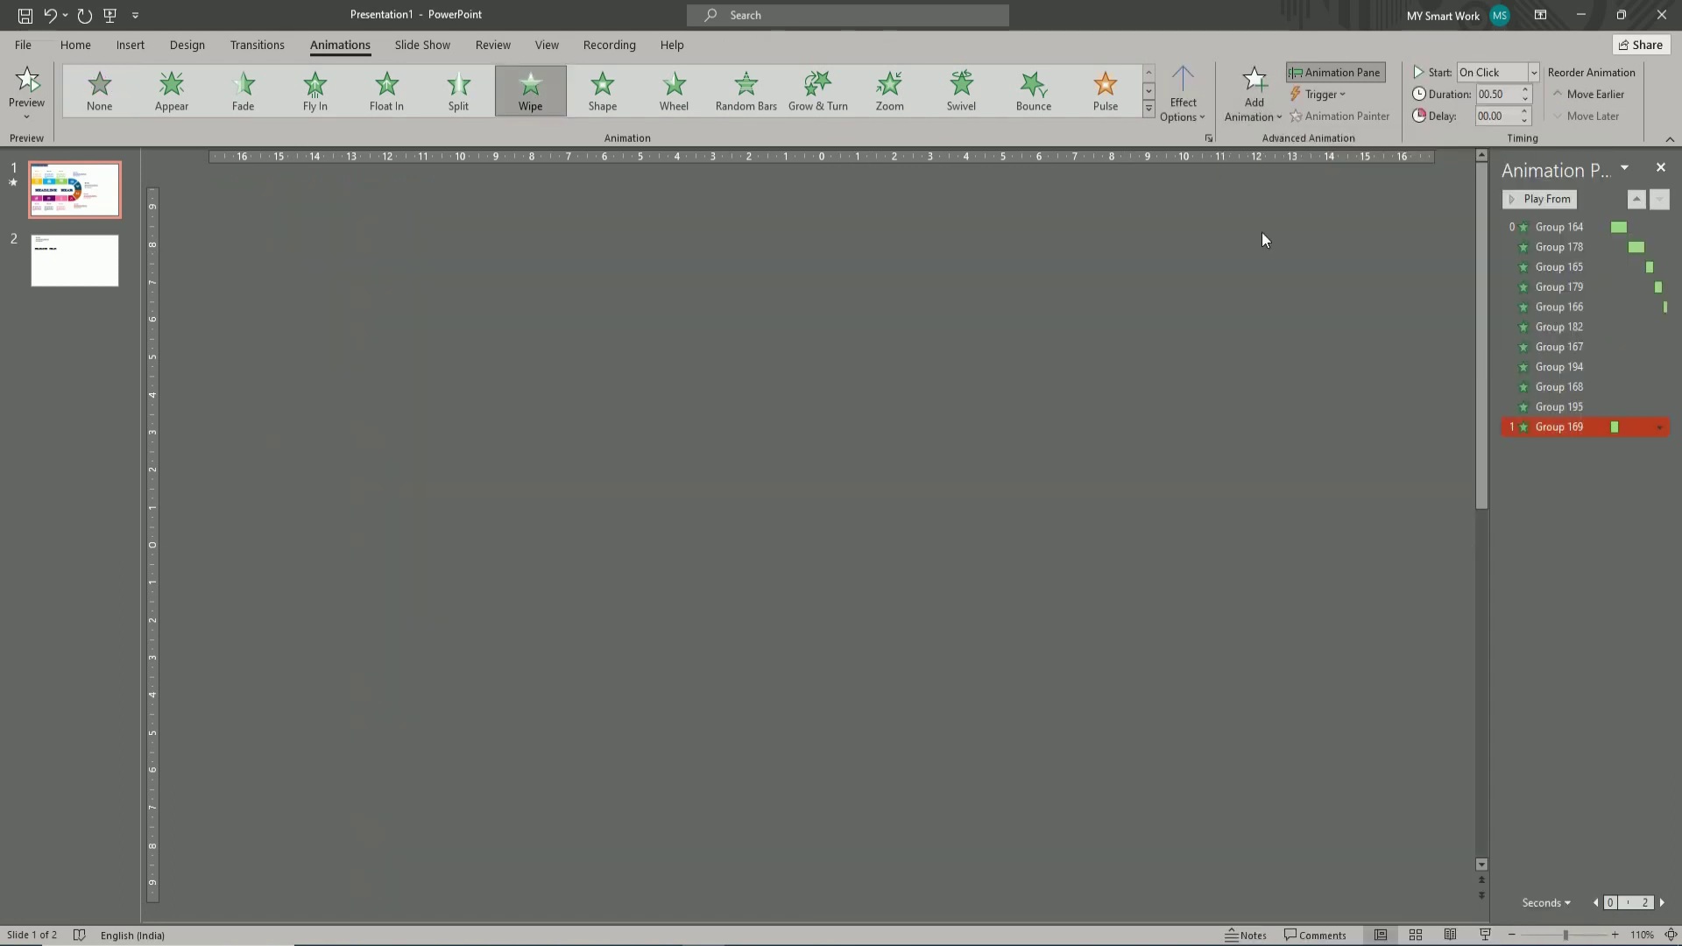
- Make the orange segment wipe from the left and give its Title text a left Wipe
click(1191, 105)
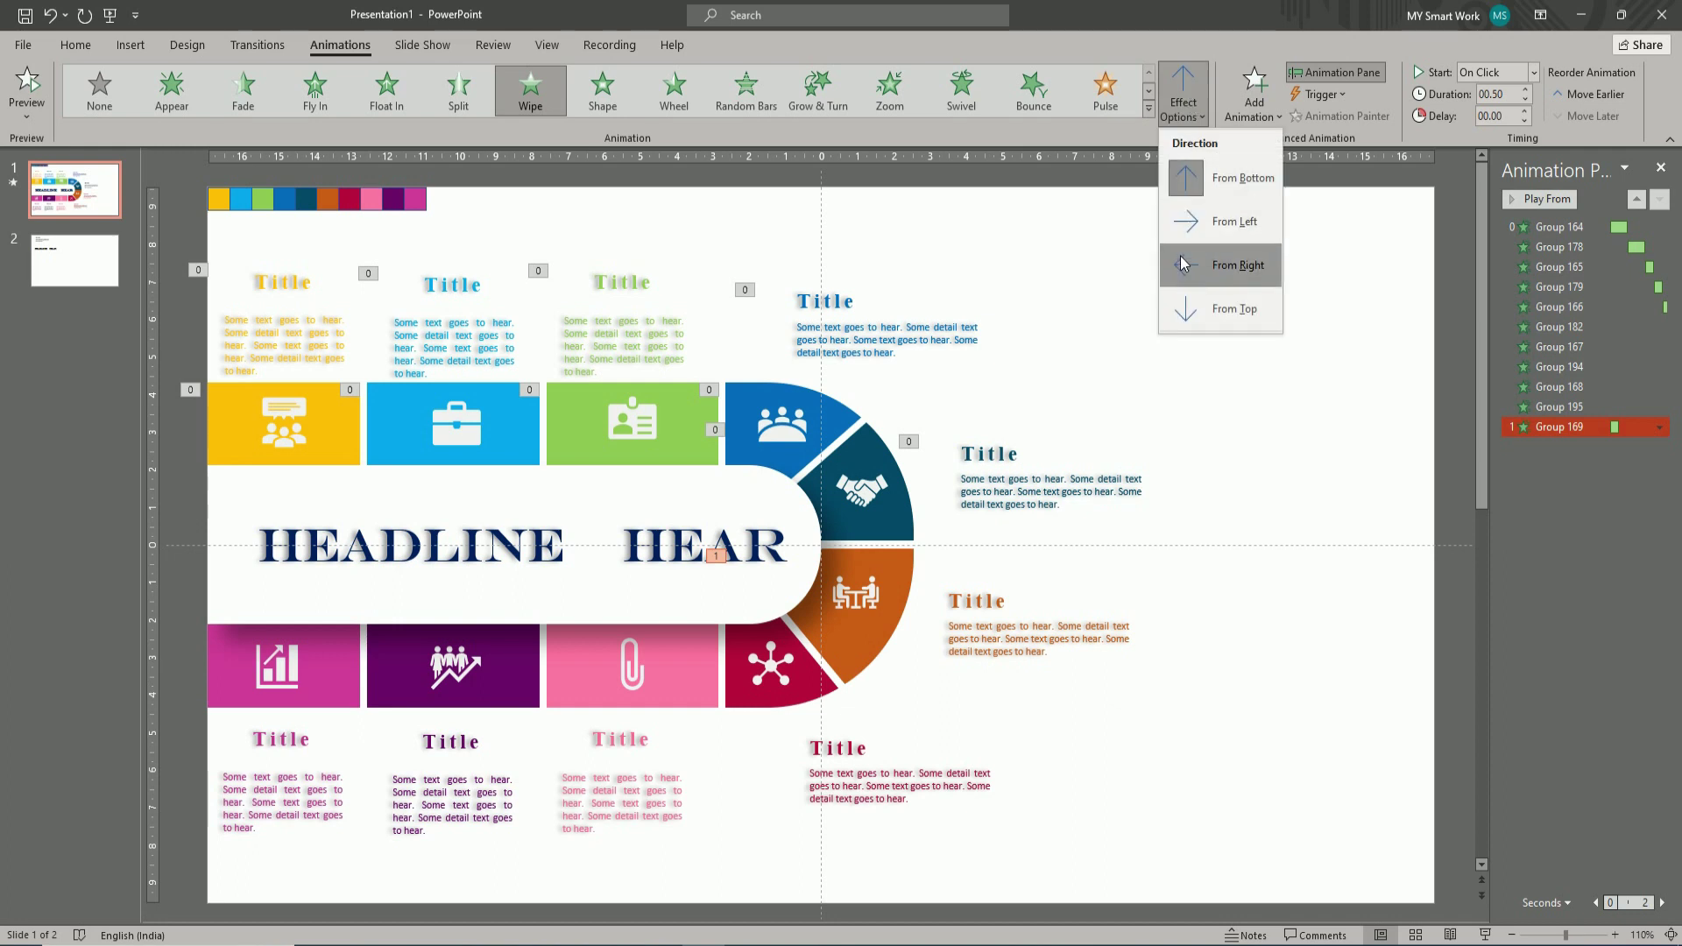
click(1186, 238)
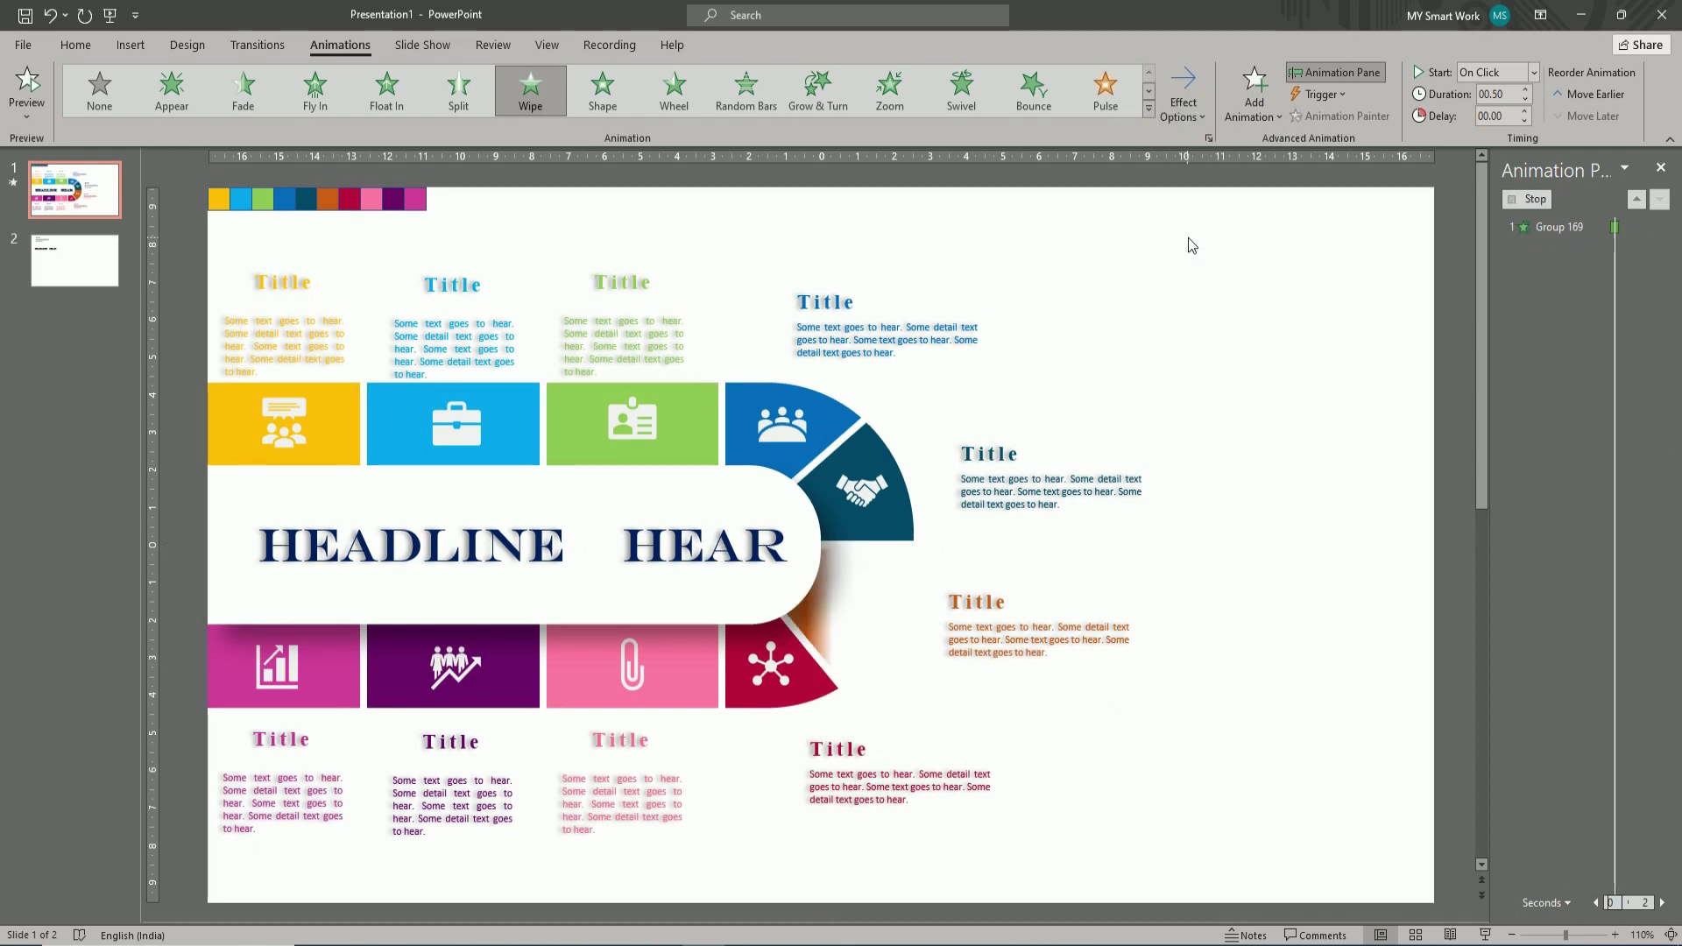
click(949, 601)
click(1176, 665)
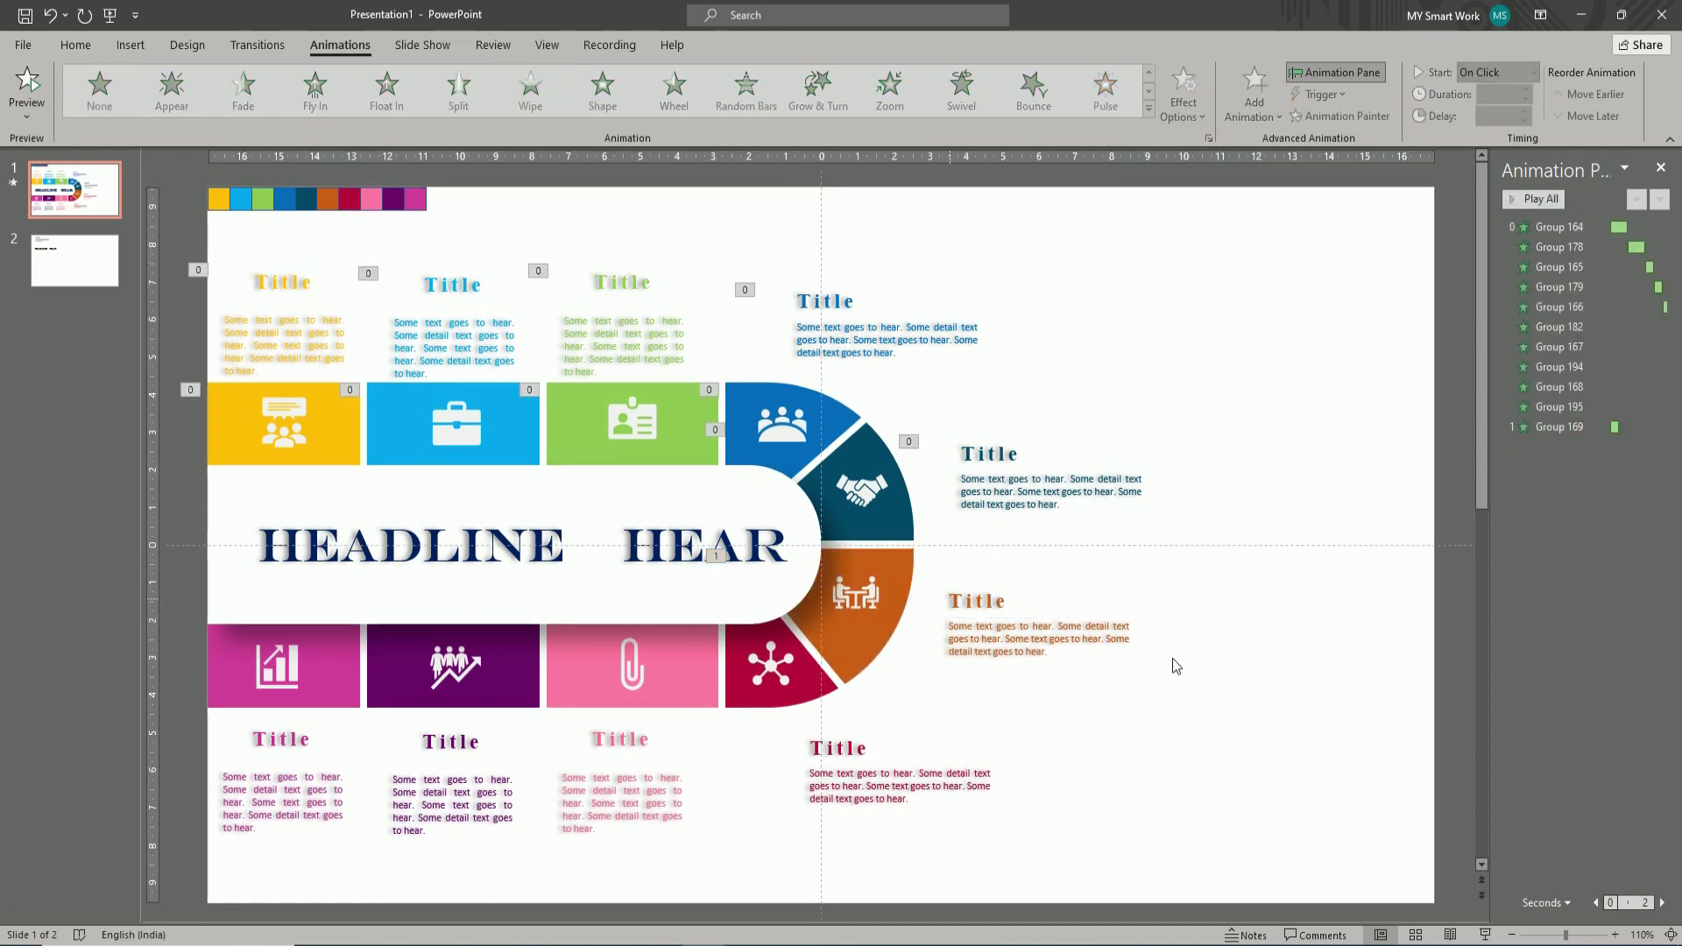
click(995, 627)
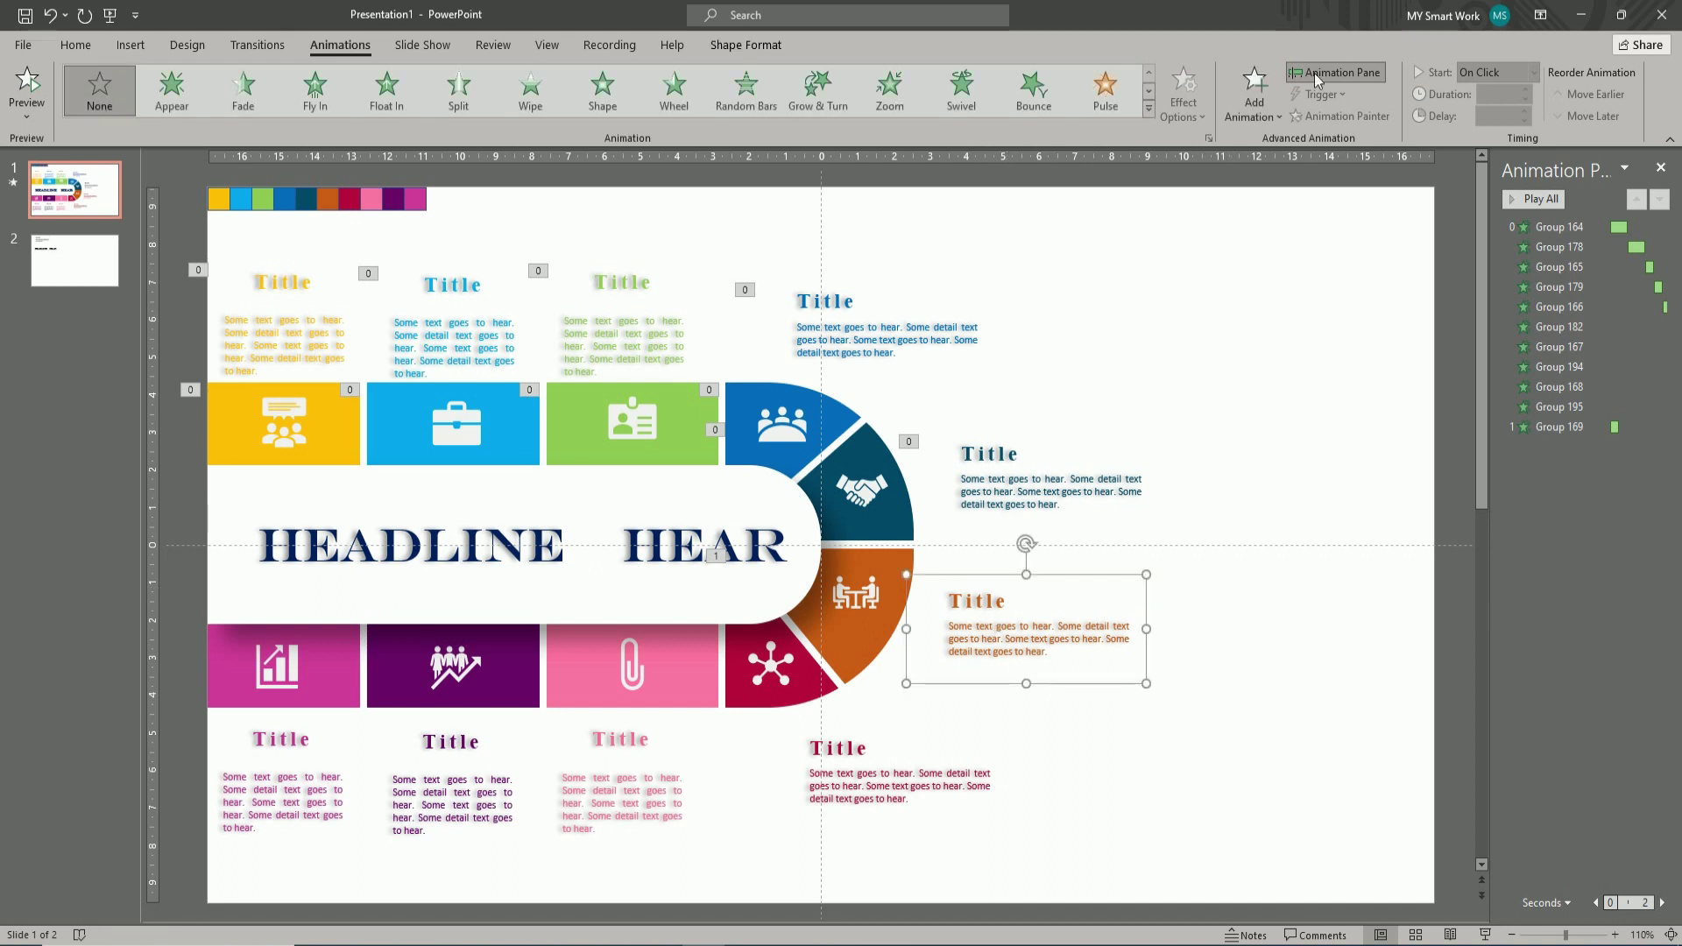
click(1254, 92)
click(1256, 232)
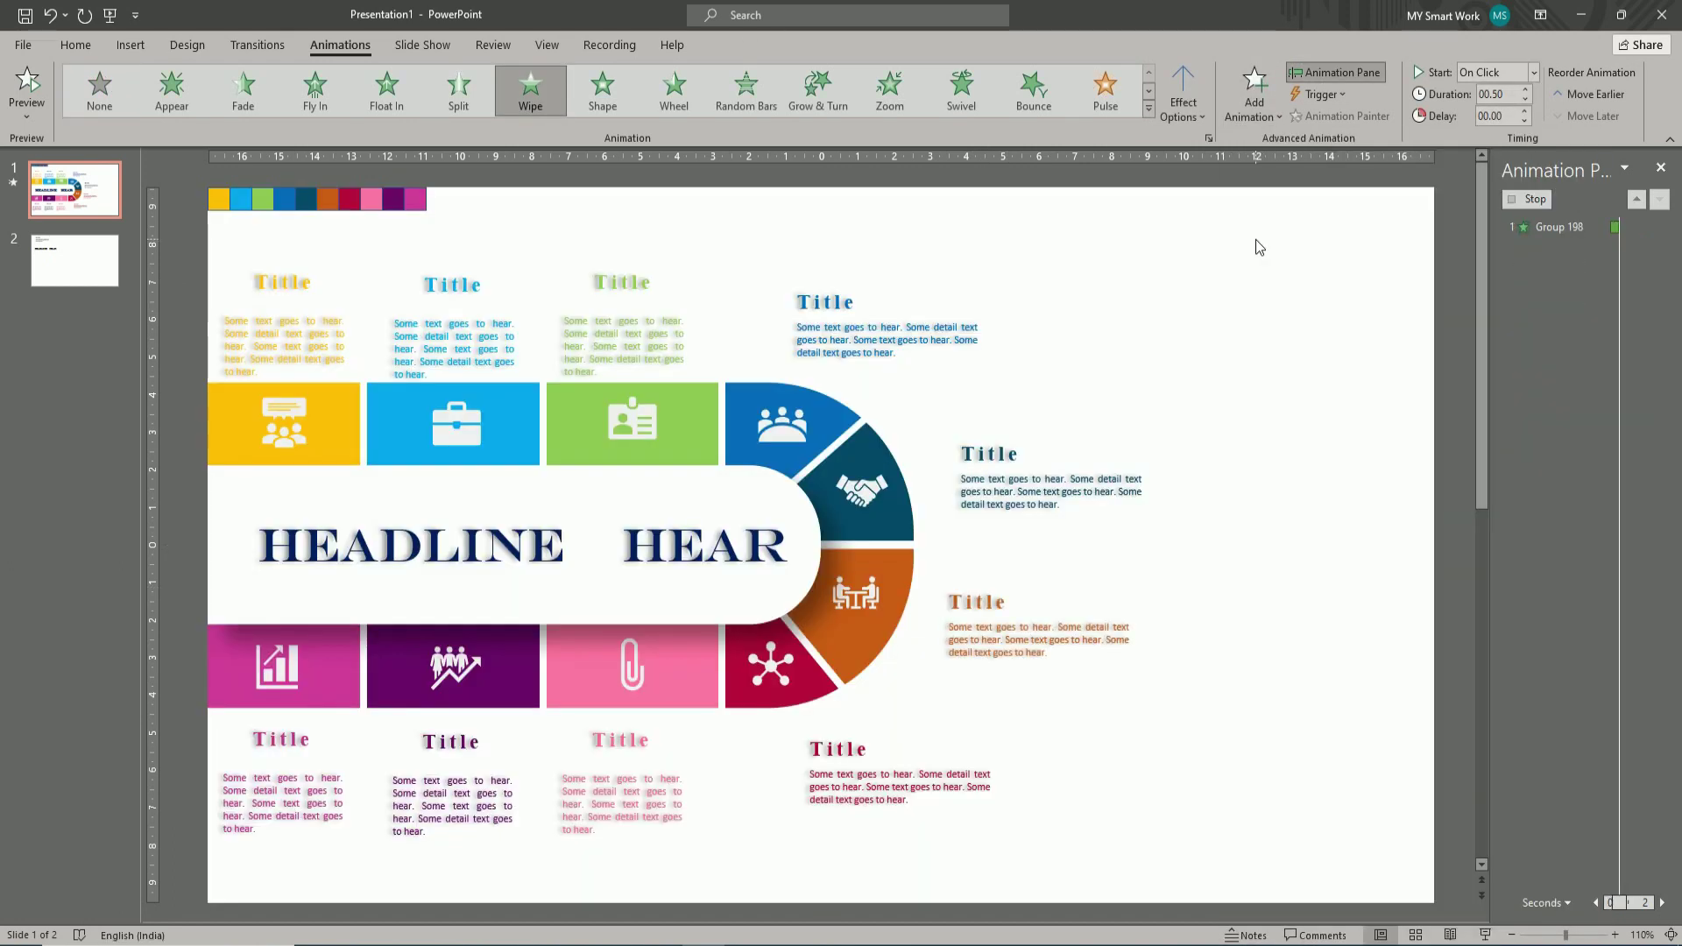
click(1191, 112)
click(1200, 230)
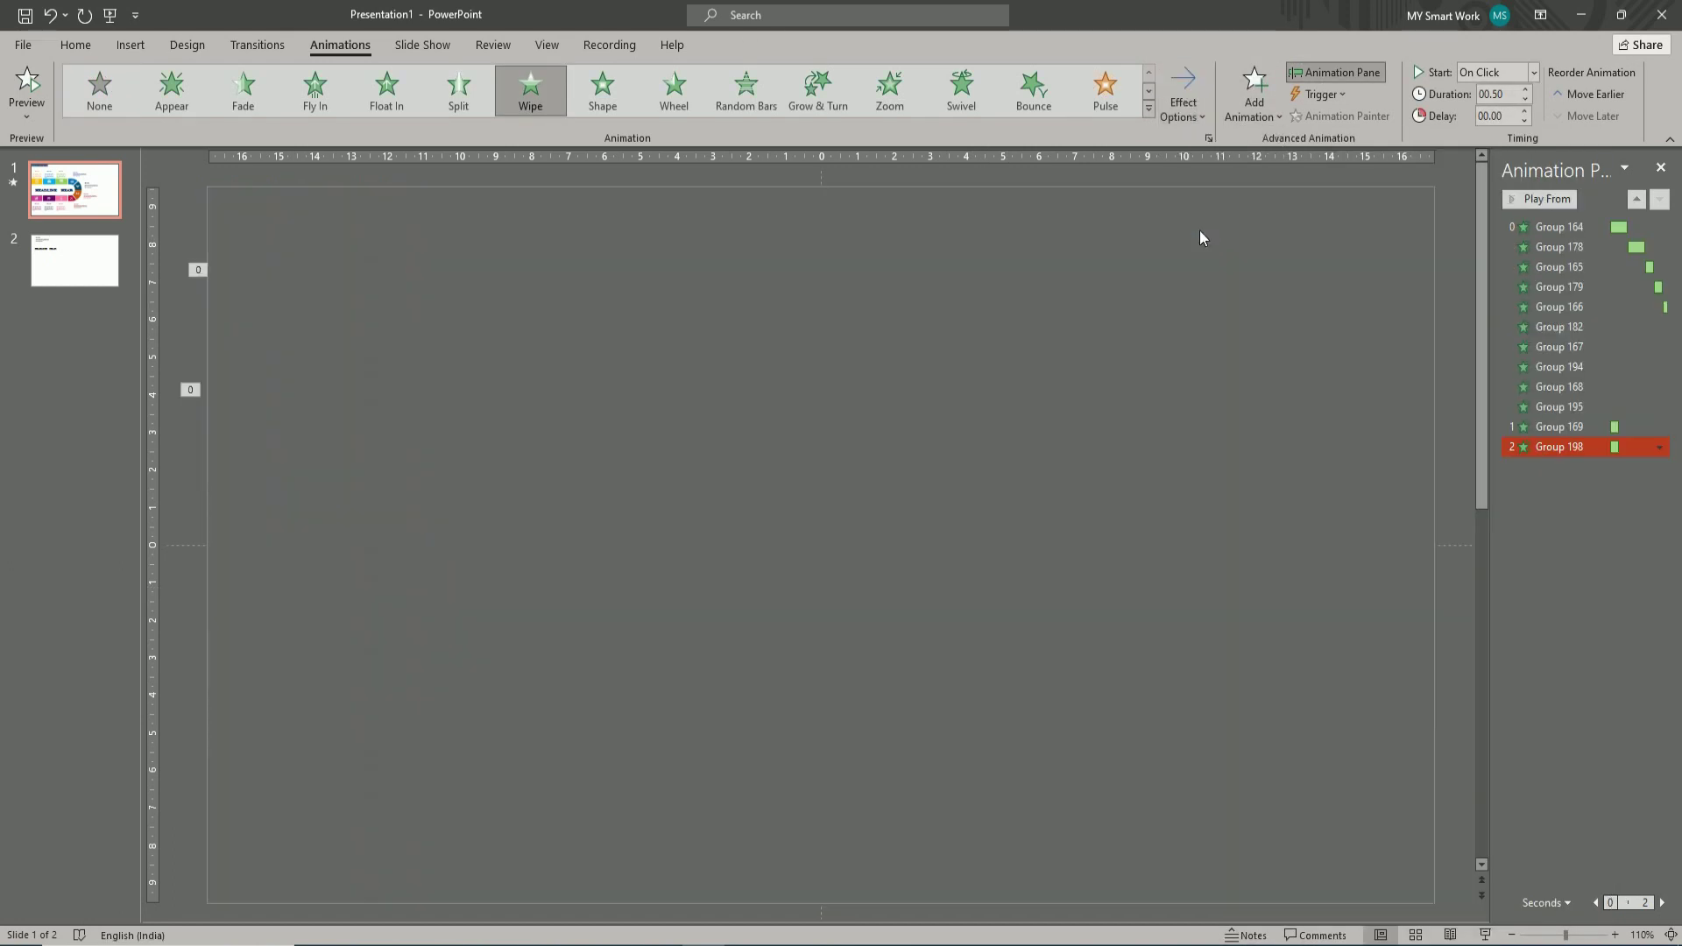
- Reselect the orange segment to change its animation start timing
click(1534, 72)
click(883, 565)
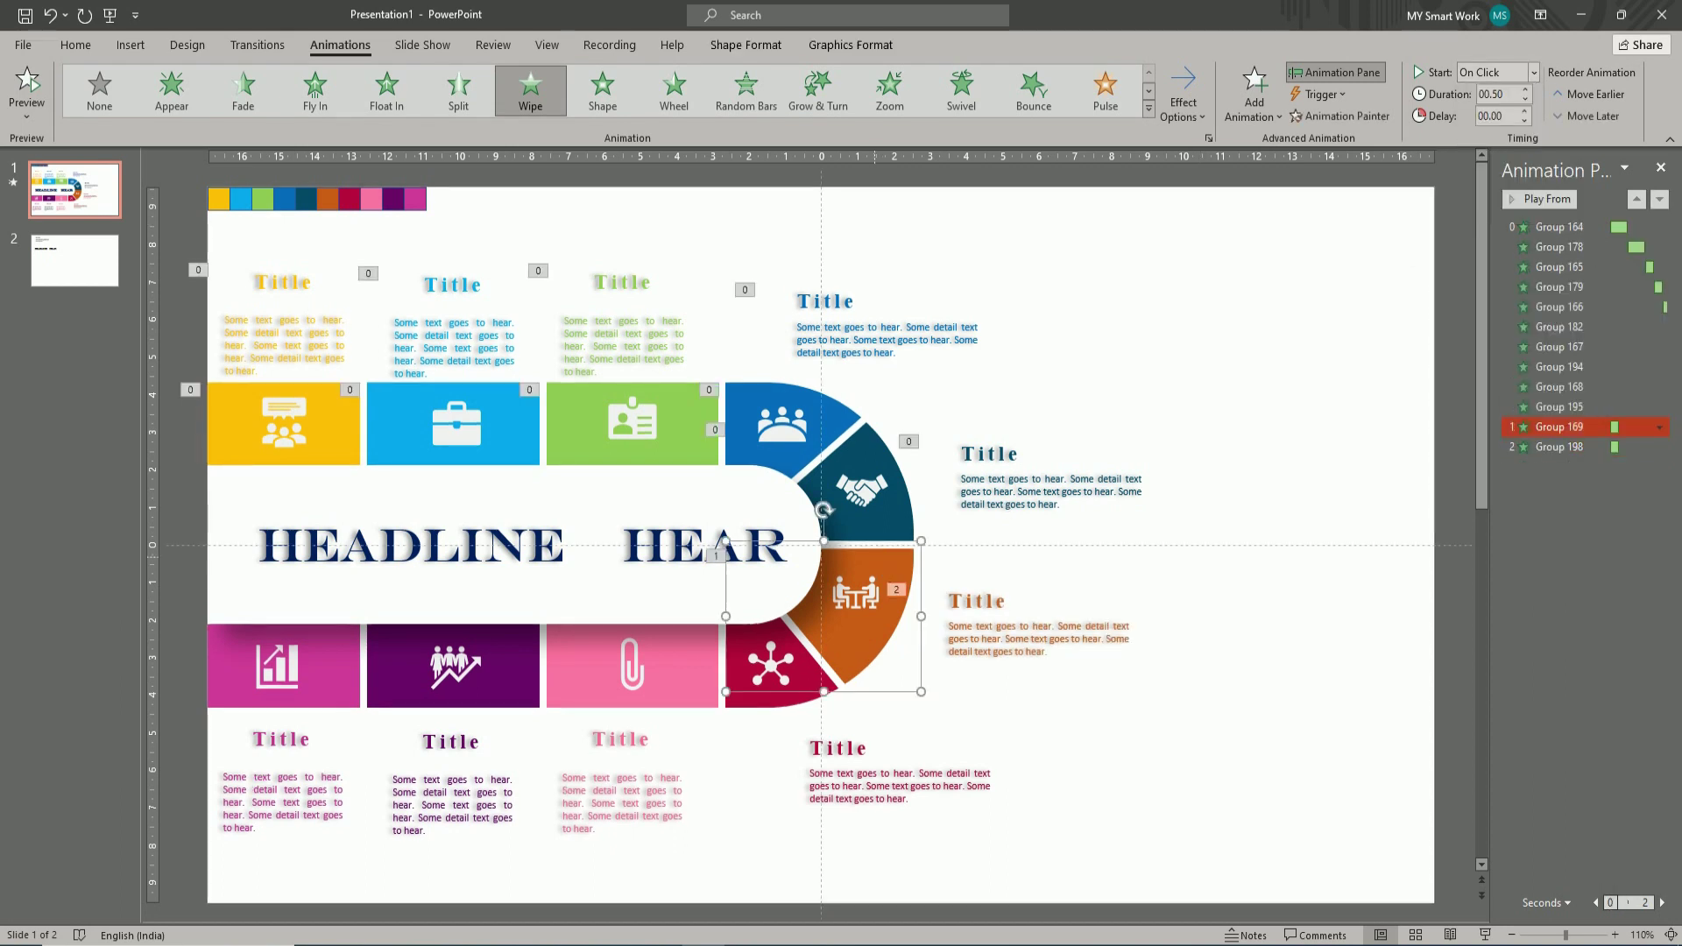
click(1534, 72)
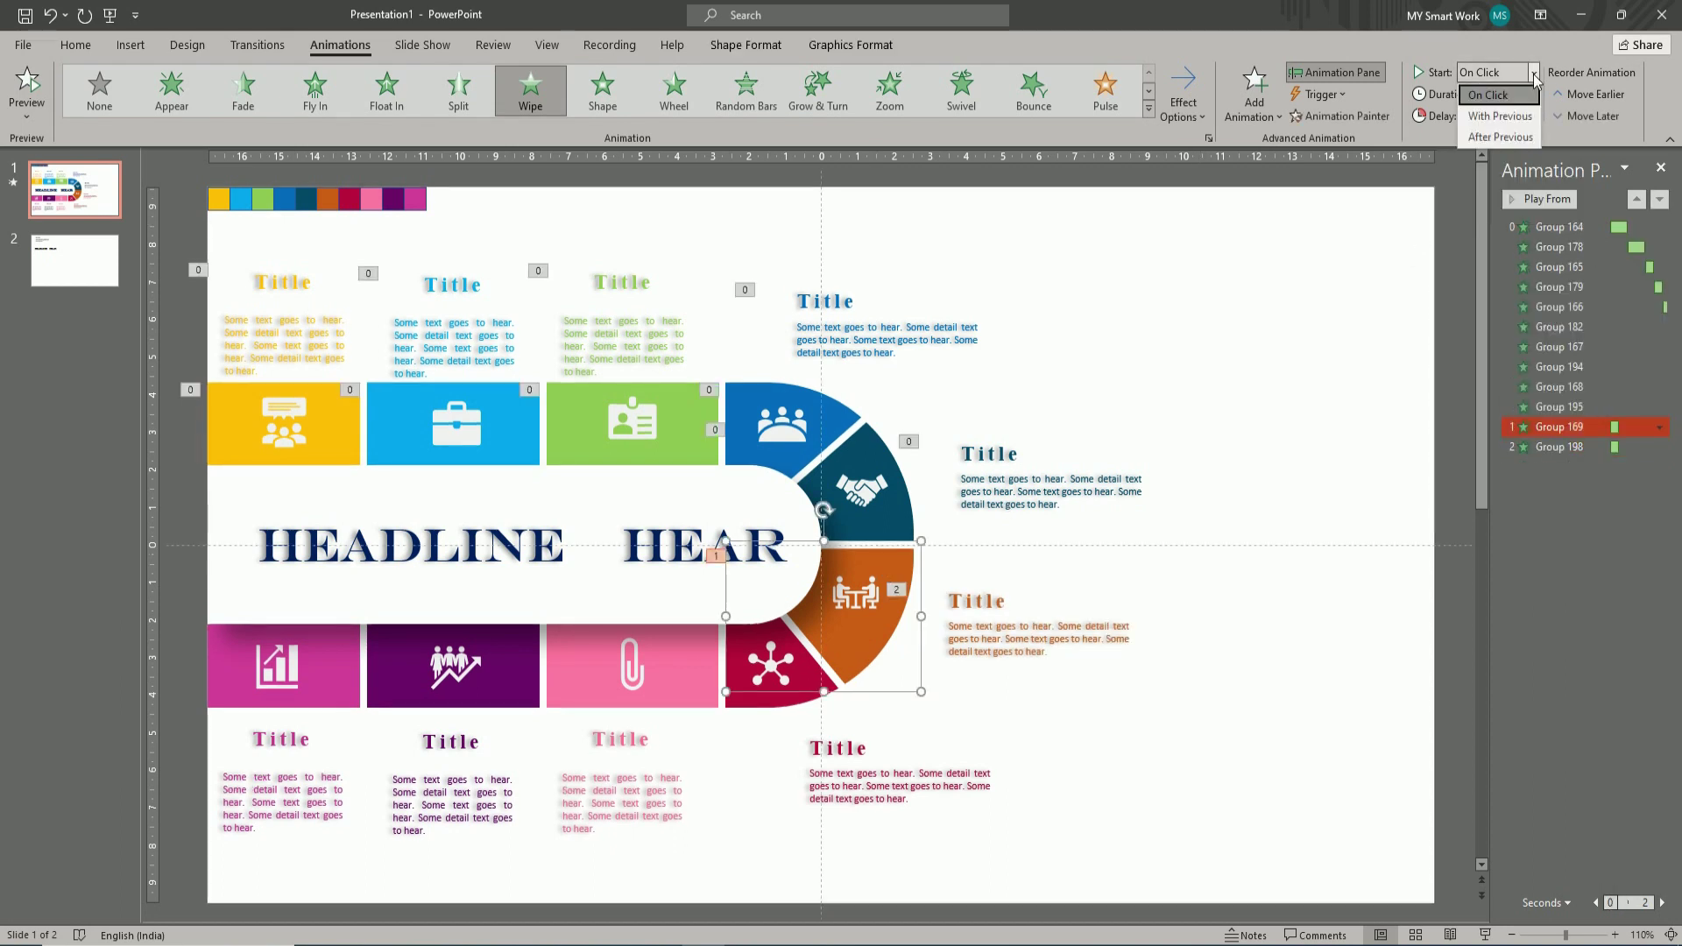
- Set the orange segment and its Title text to start After Previous
click(1513, 138)
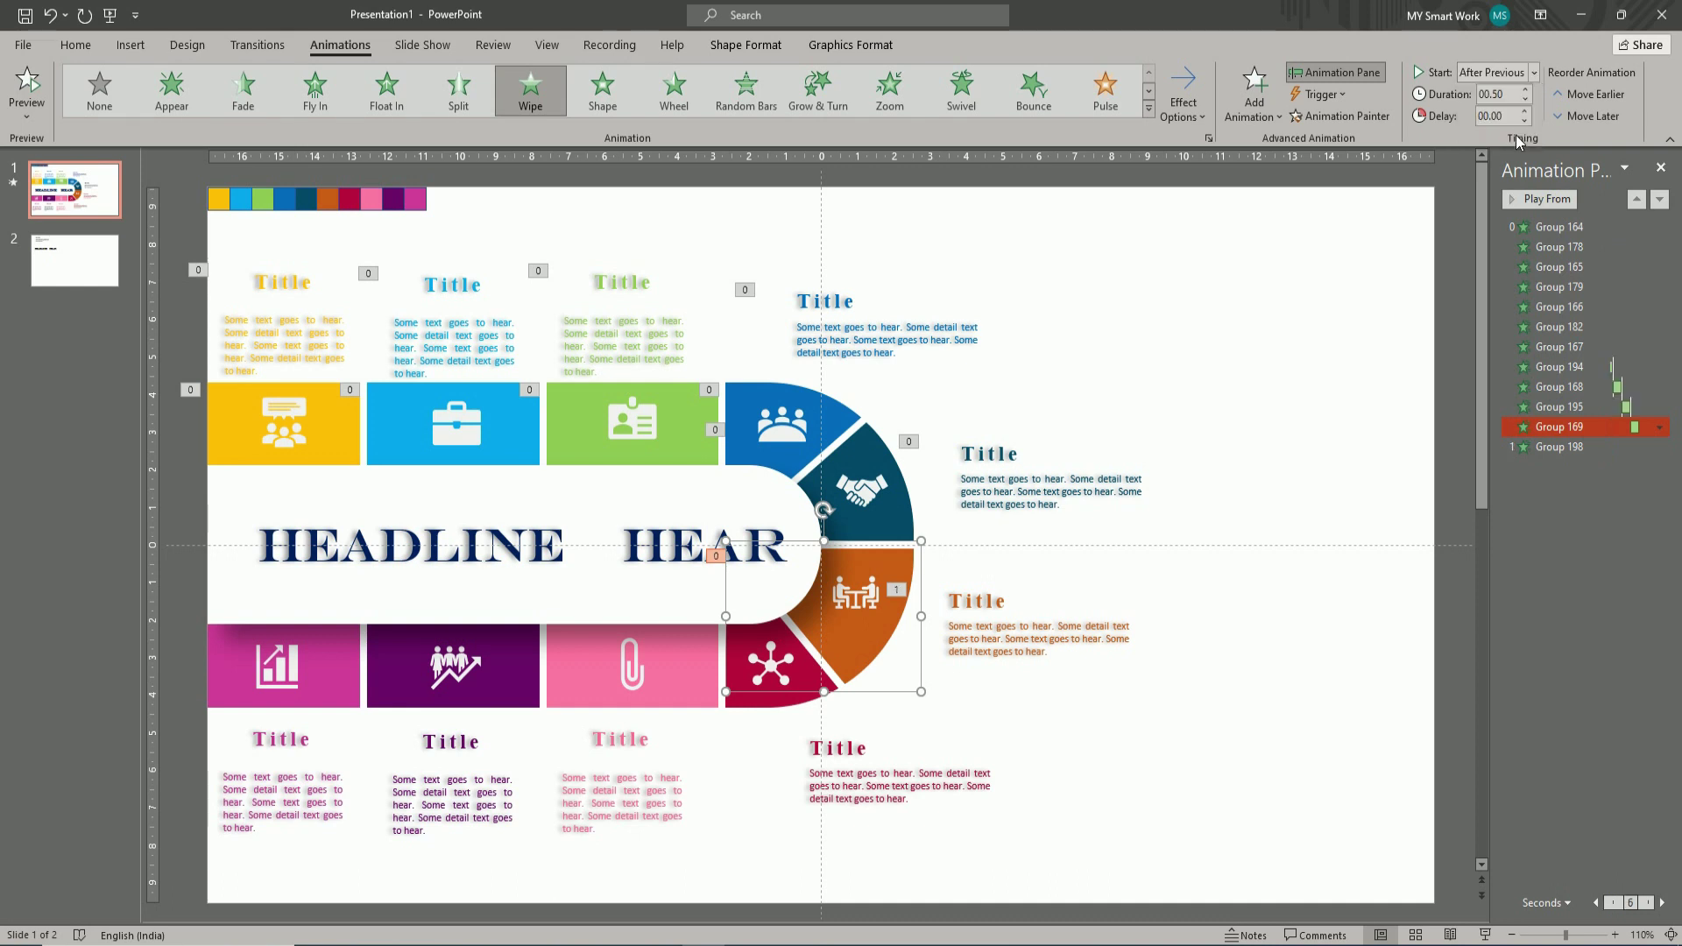
click(976, 601)
click(1533, 71)
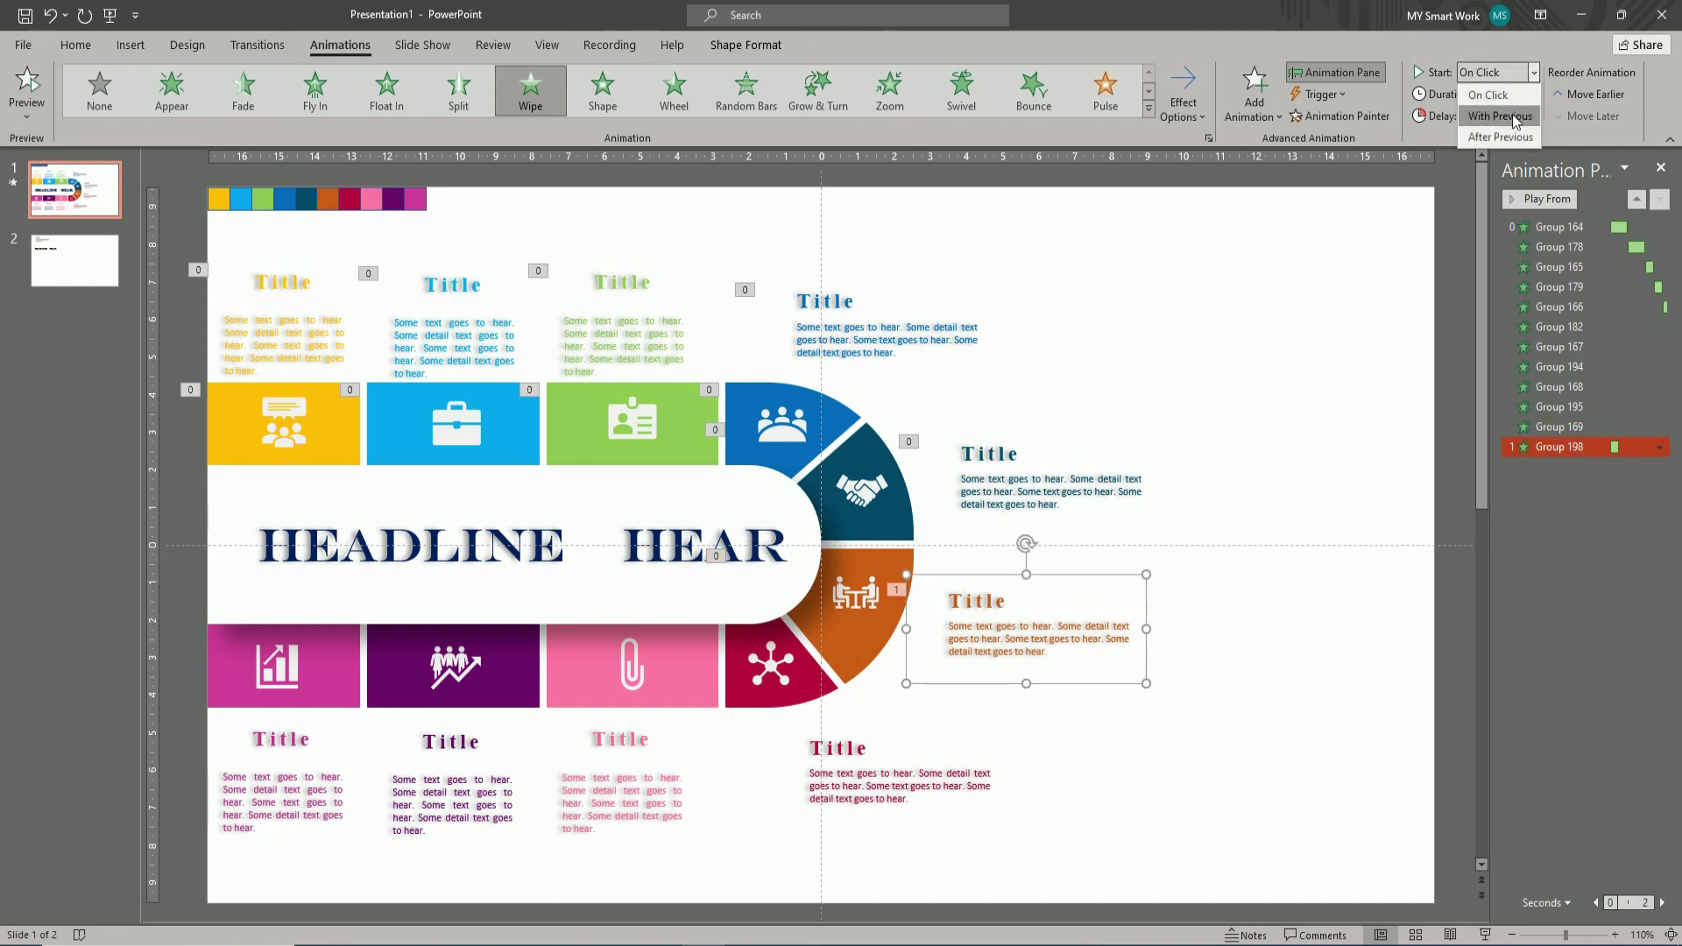
click(1509, 138)
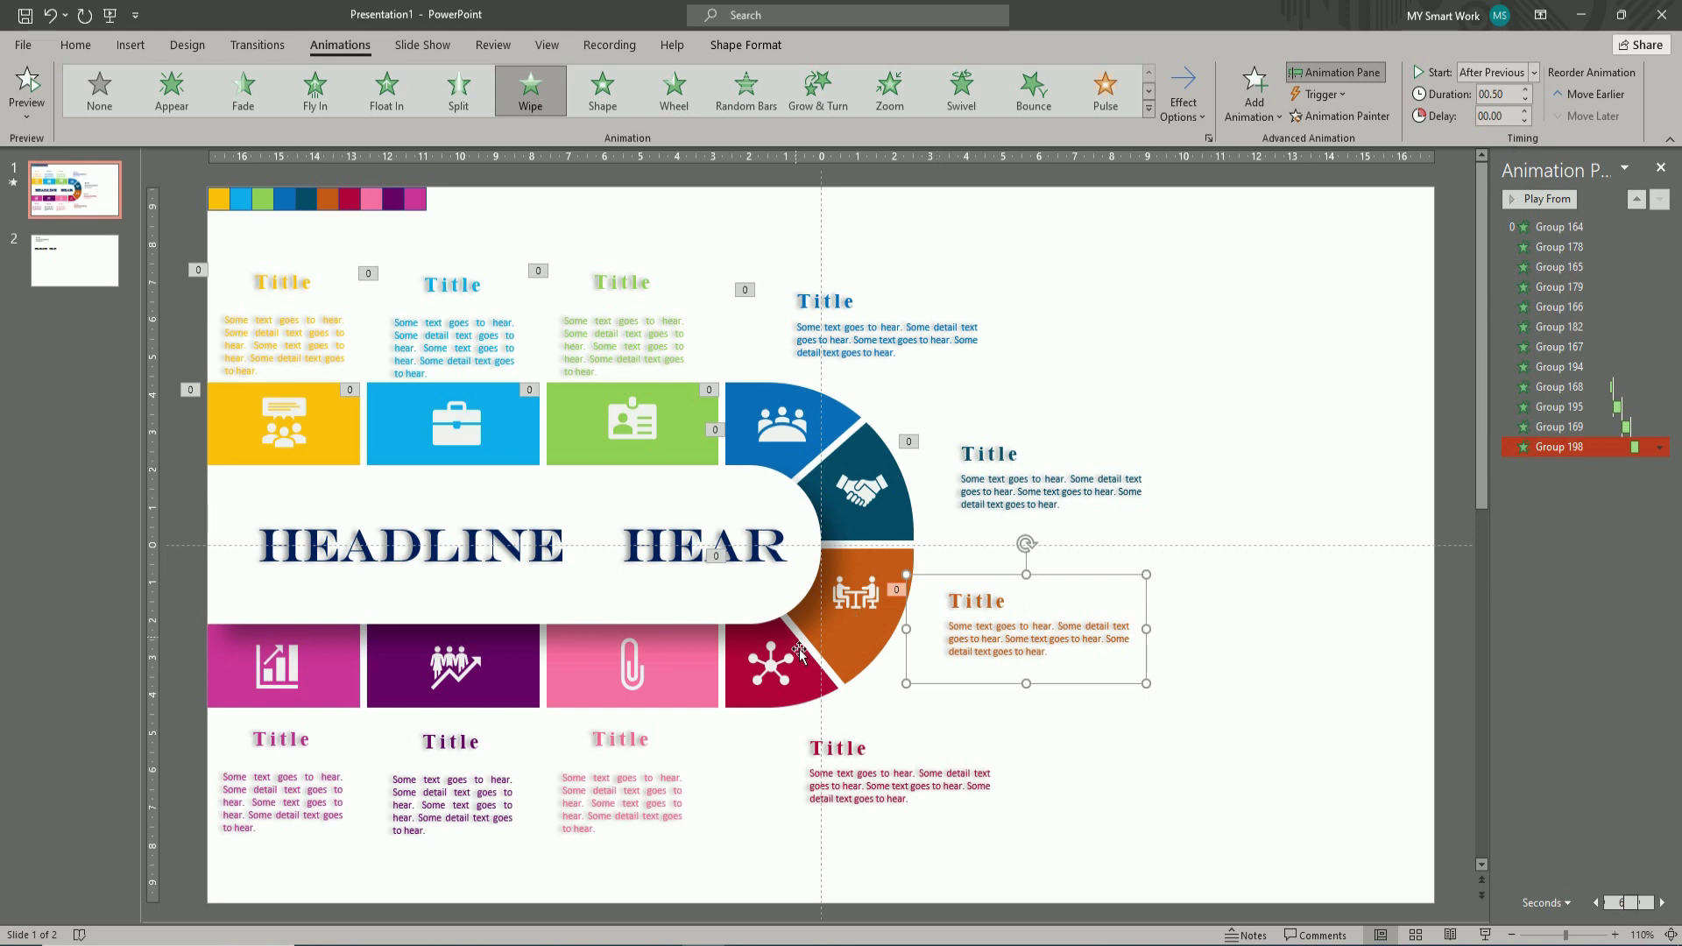
- Give the red segment a Wipe from the top starting after previous, then select its Title text
click(763, 646)
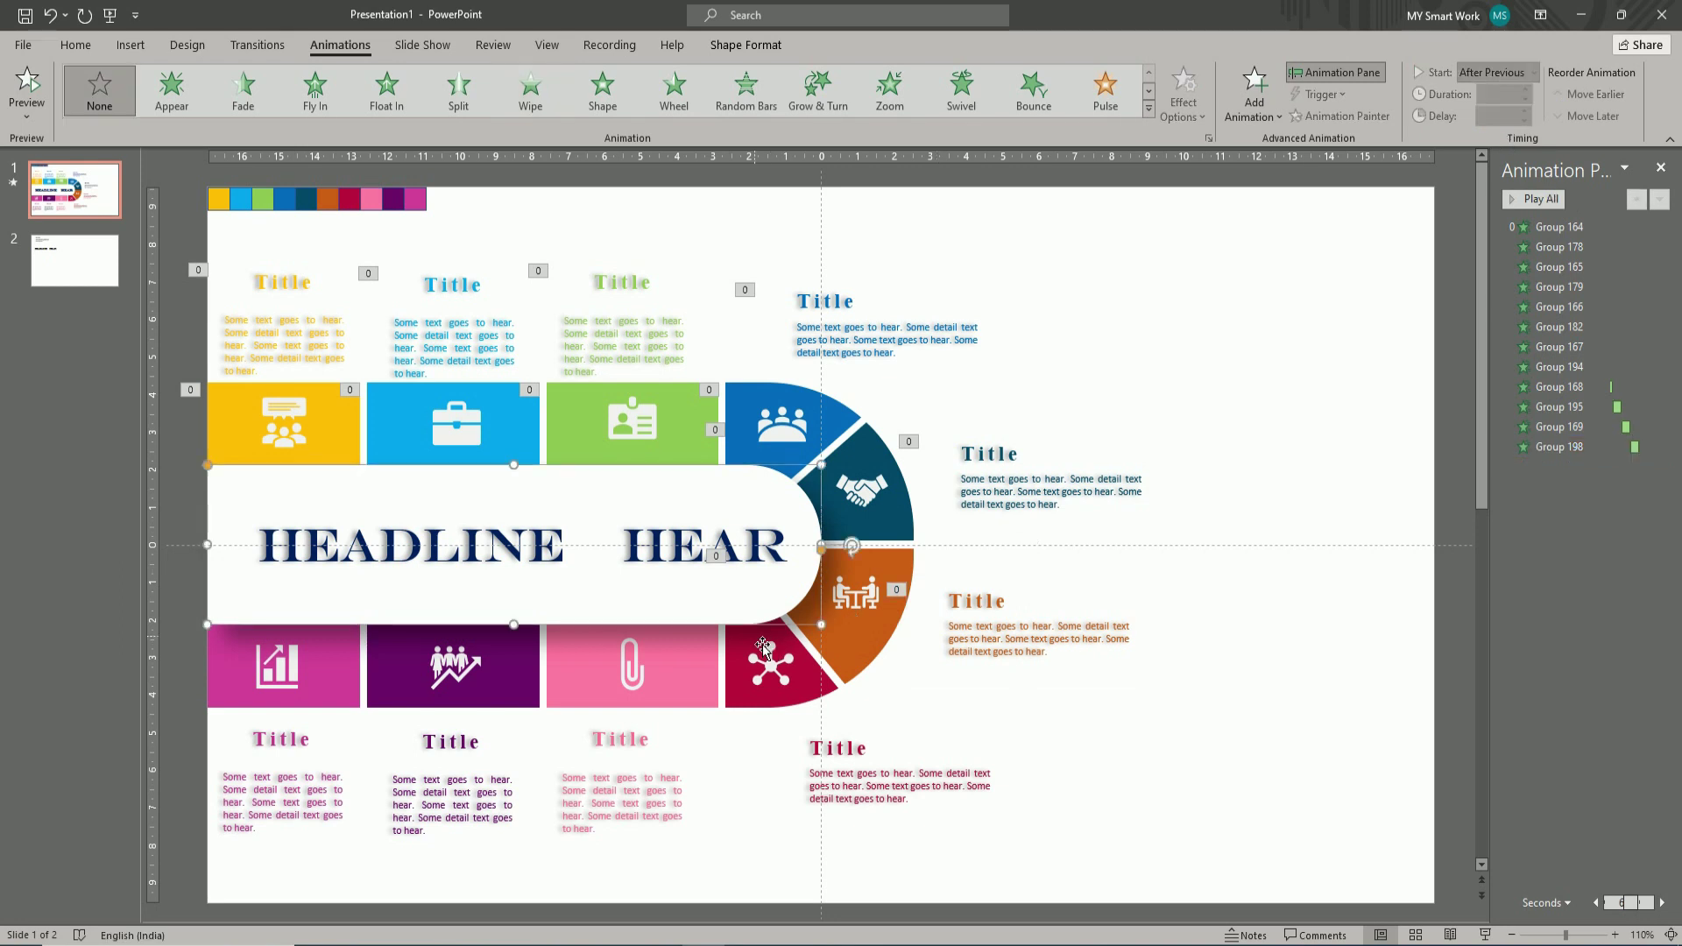
click(765, 705)
click(1254, 87)
key(Escape)
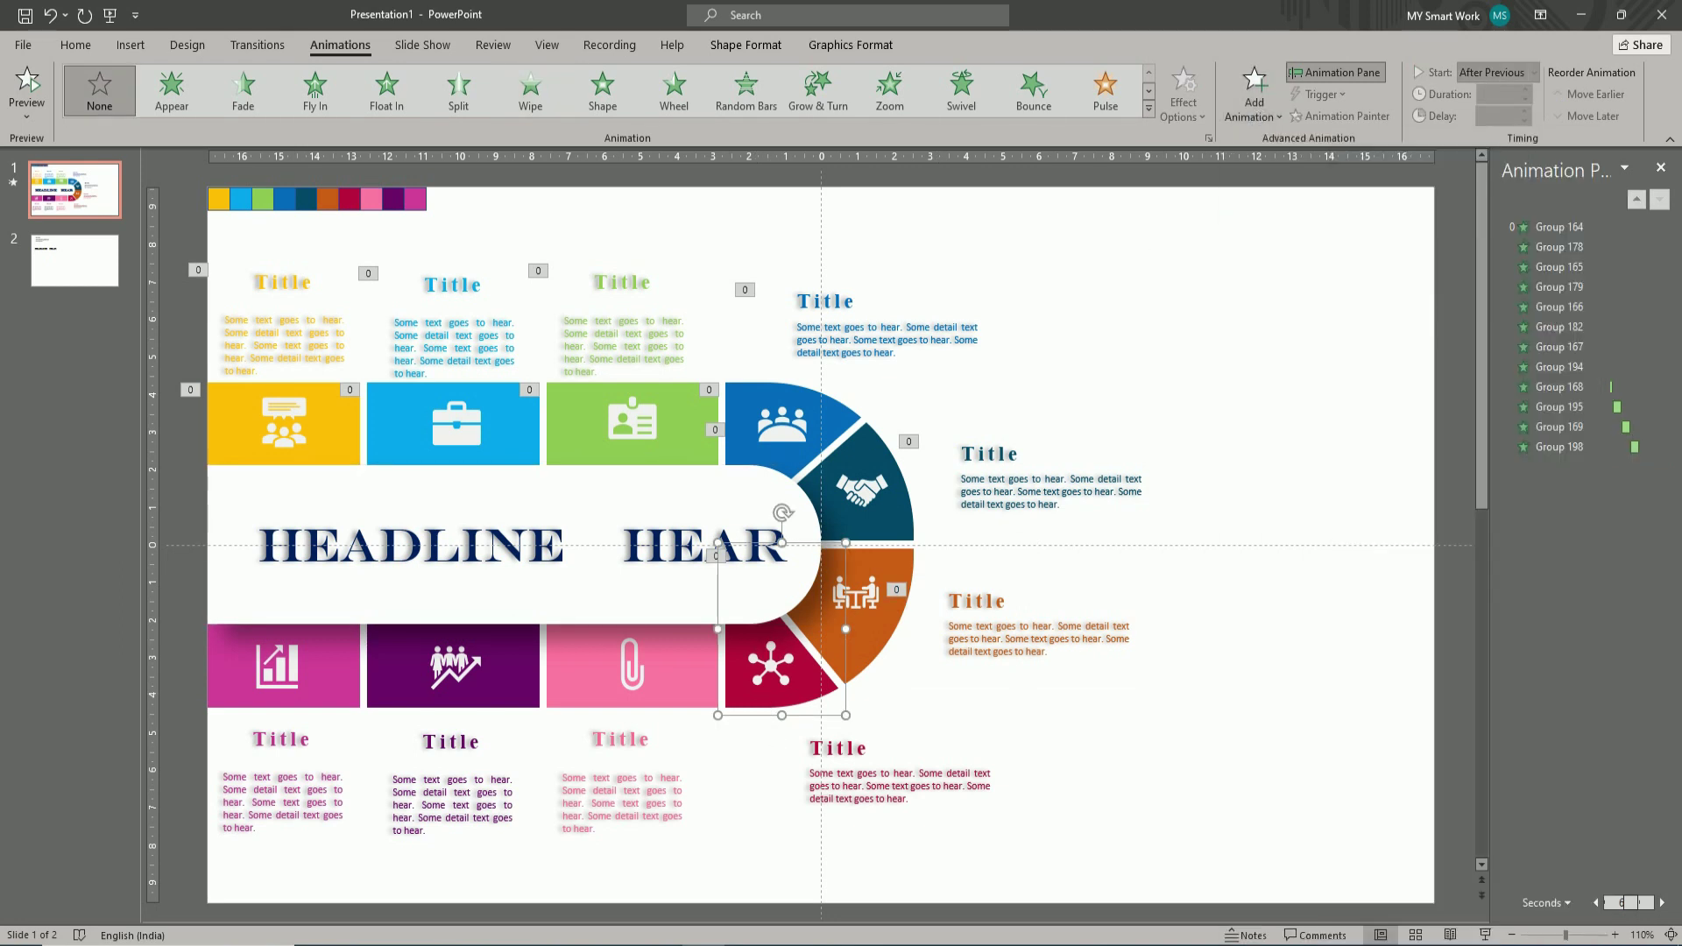
click(1182, 92)
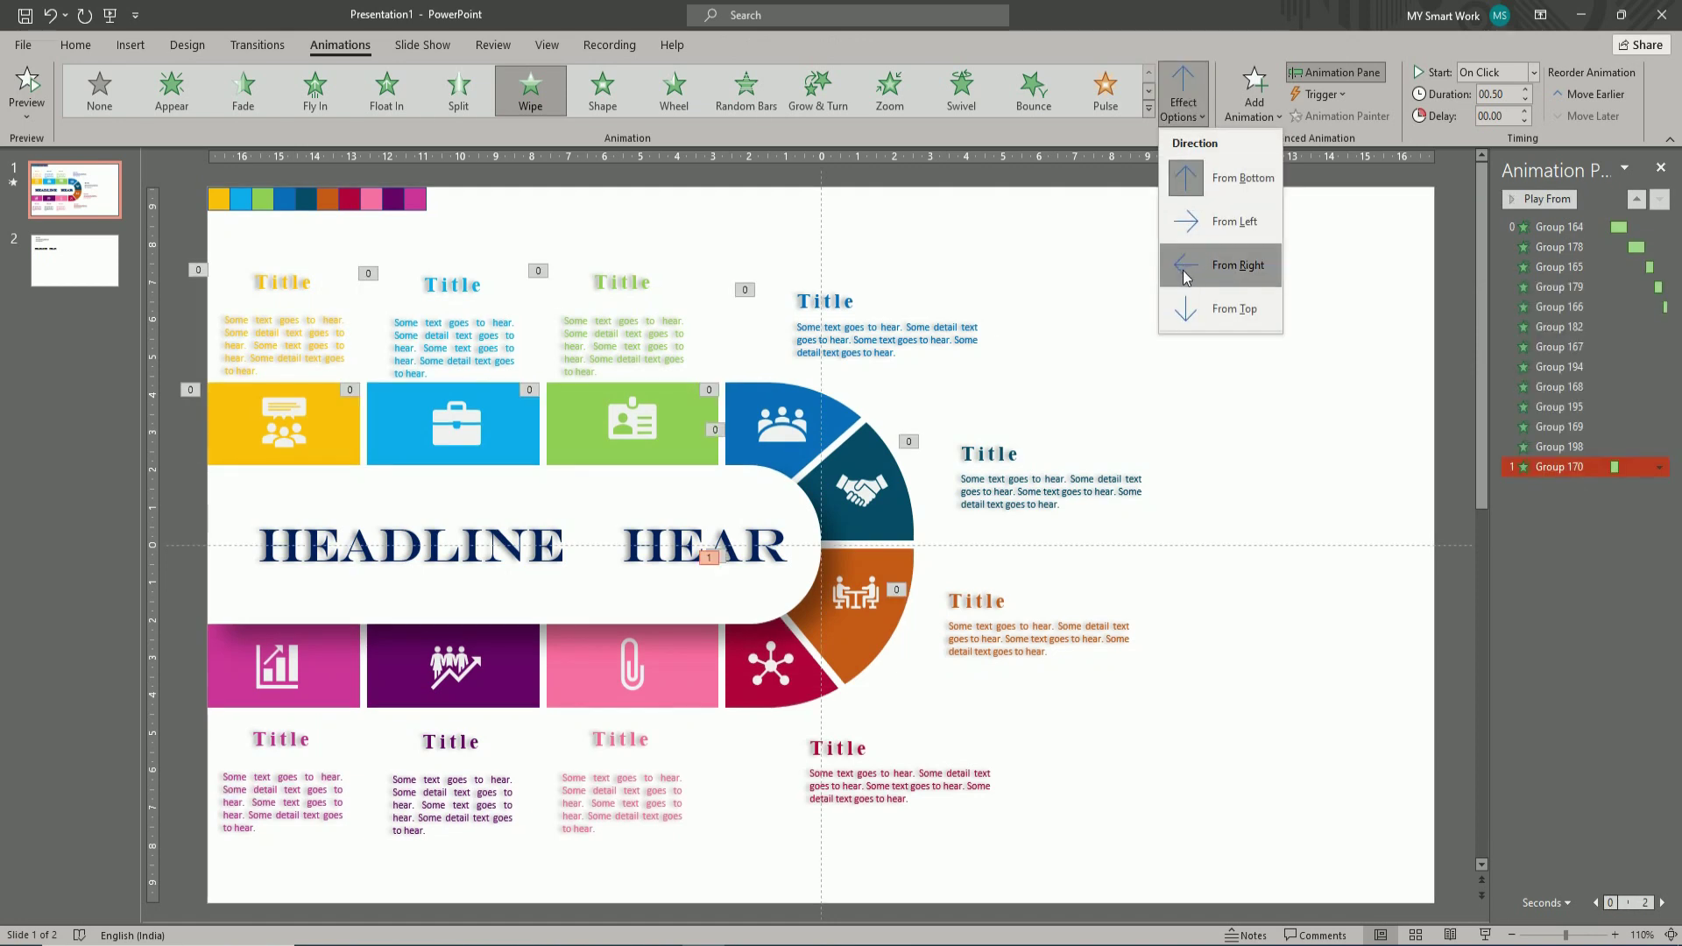
click(1185, 307)
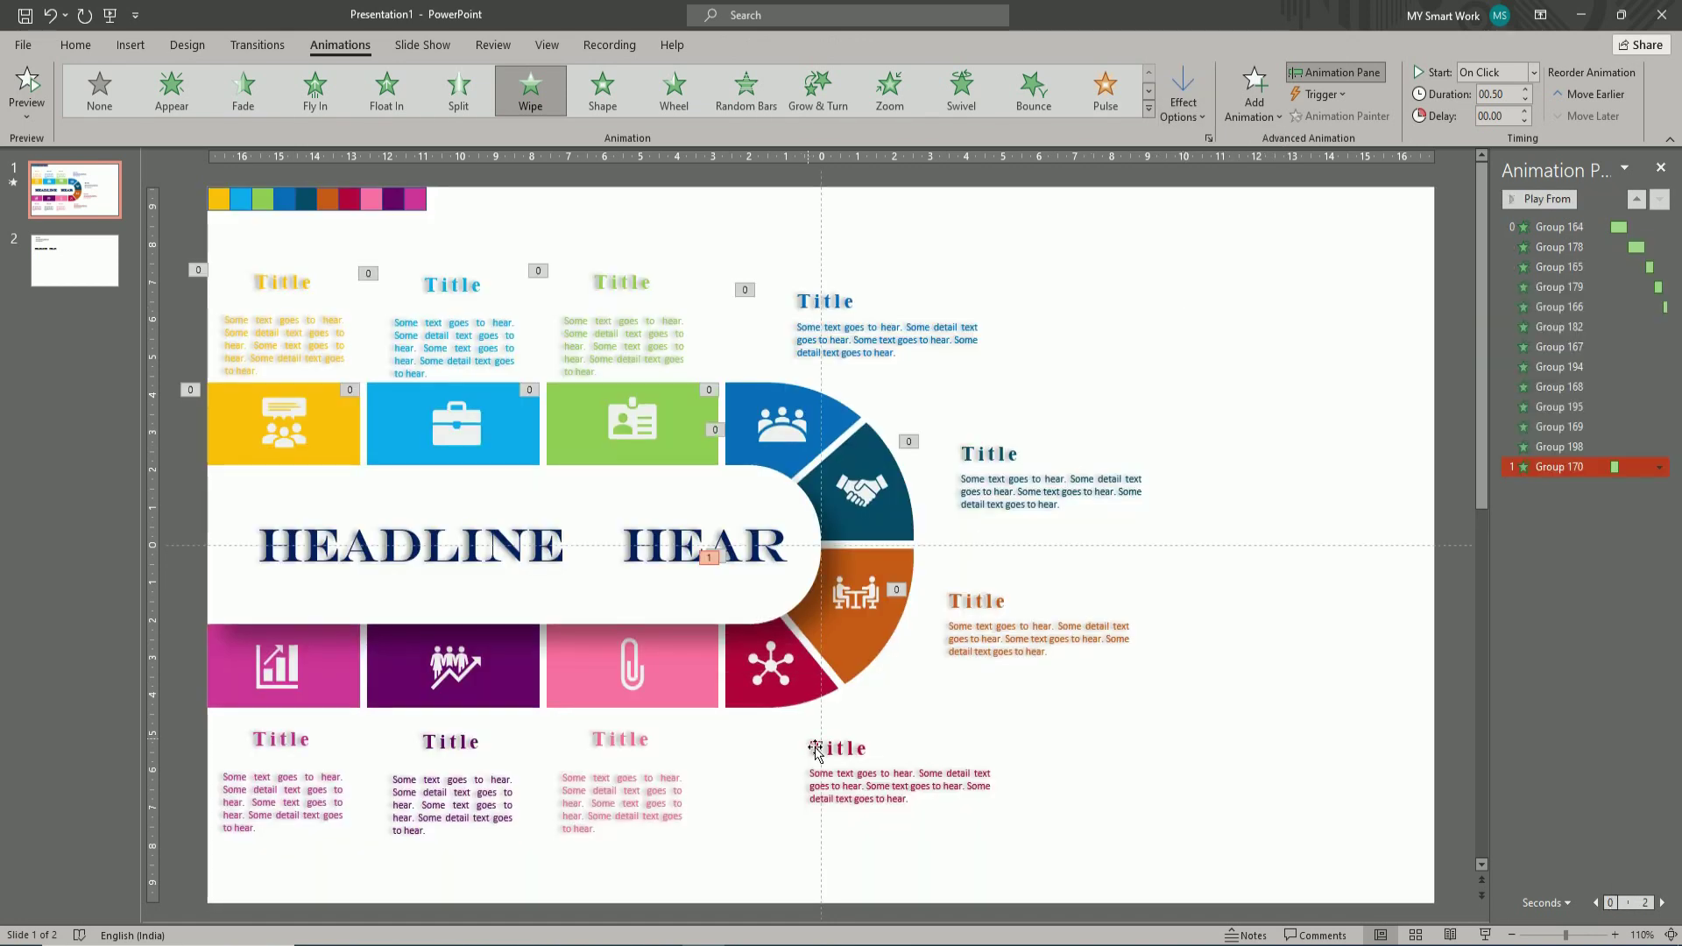
click(813, 747)
click(791, 684)
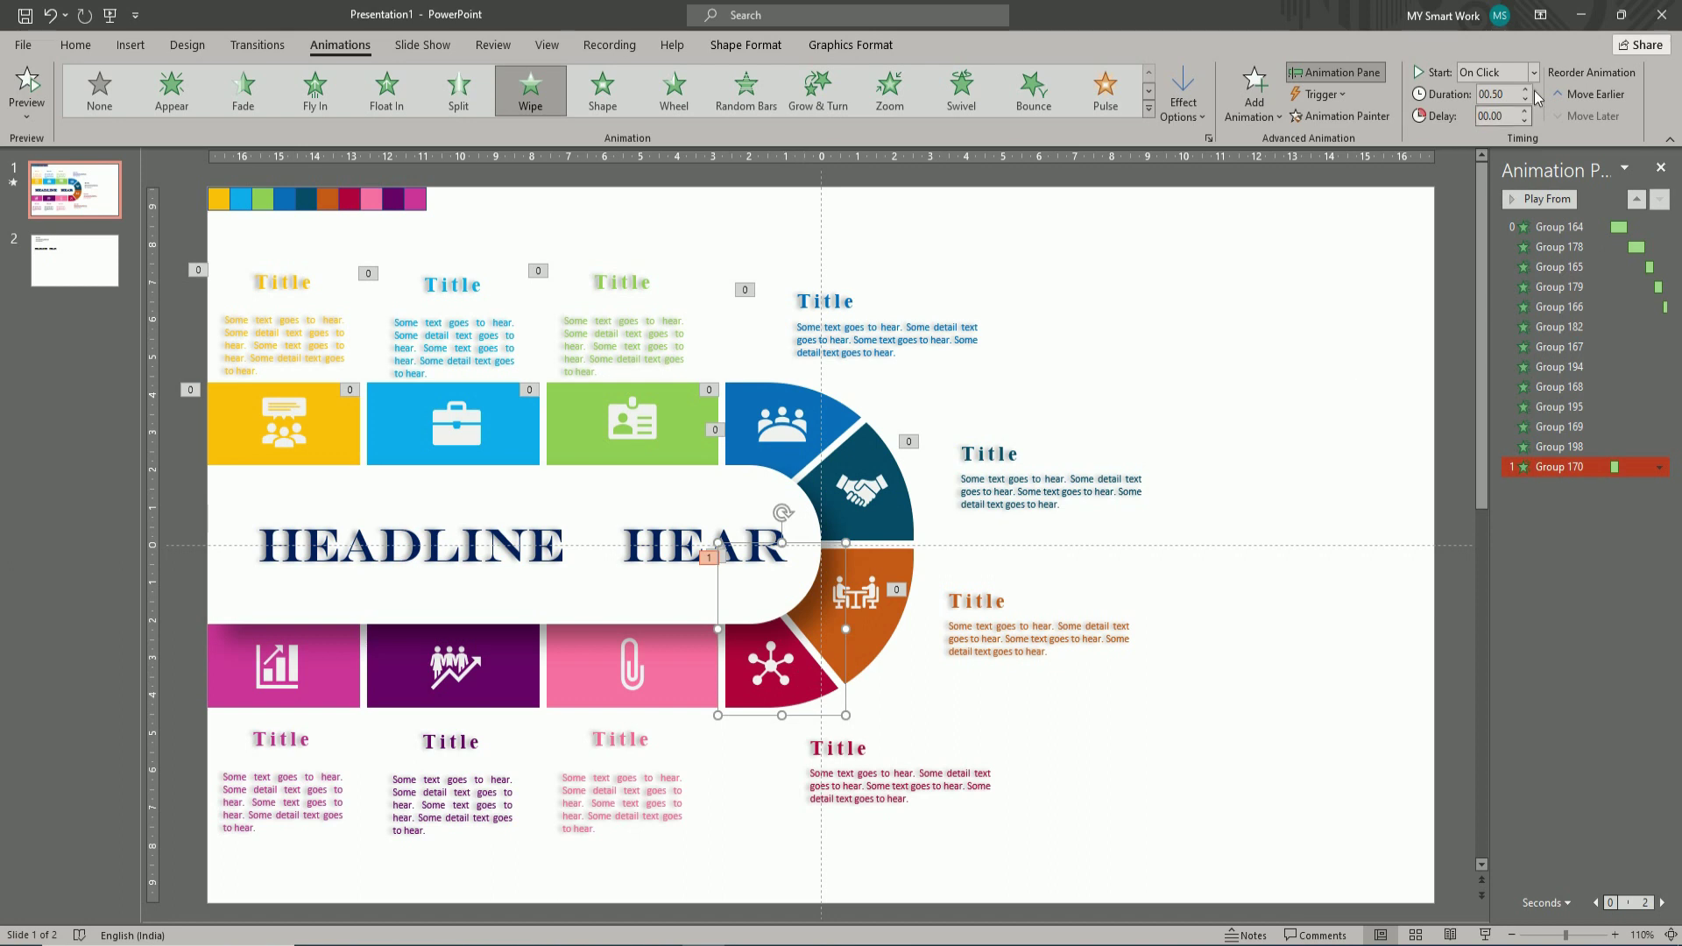
click(1534, 73)
click(1518, 139)
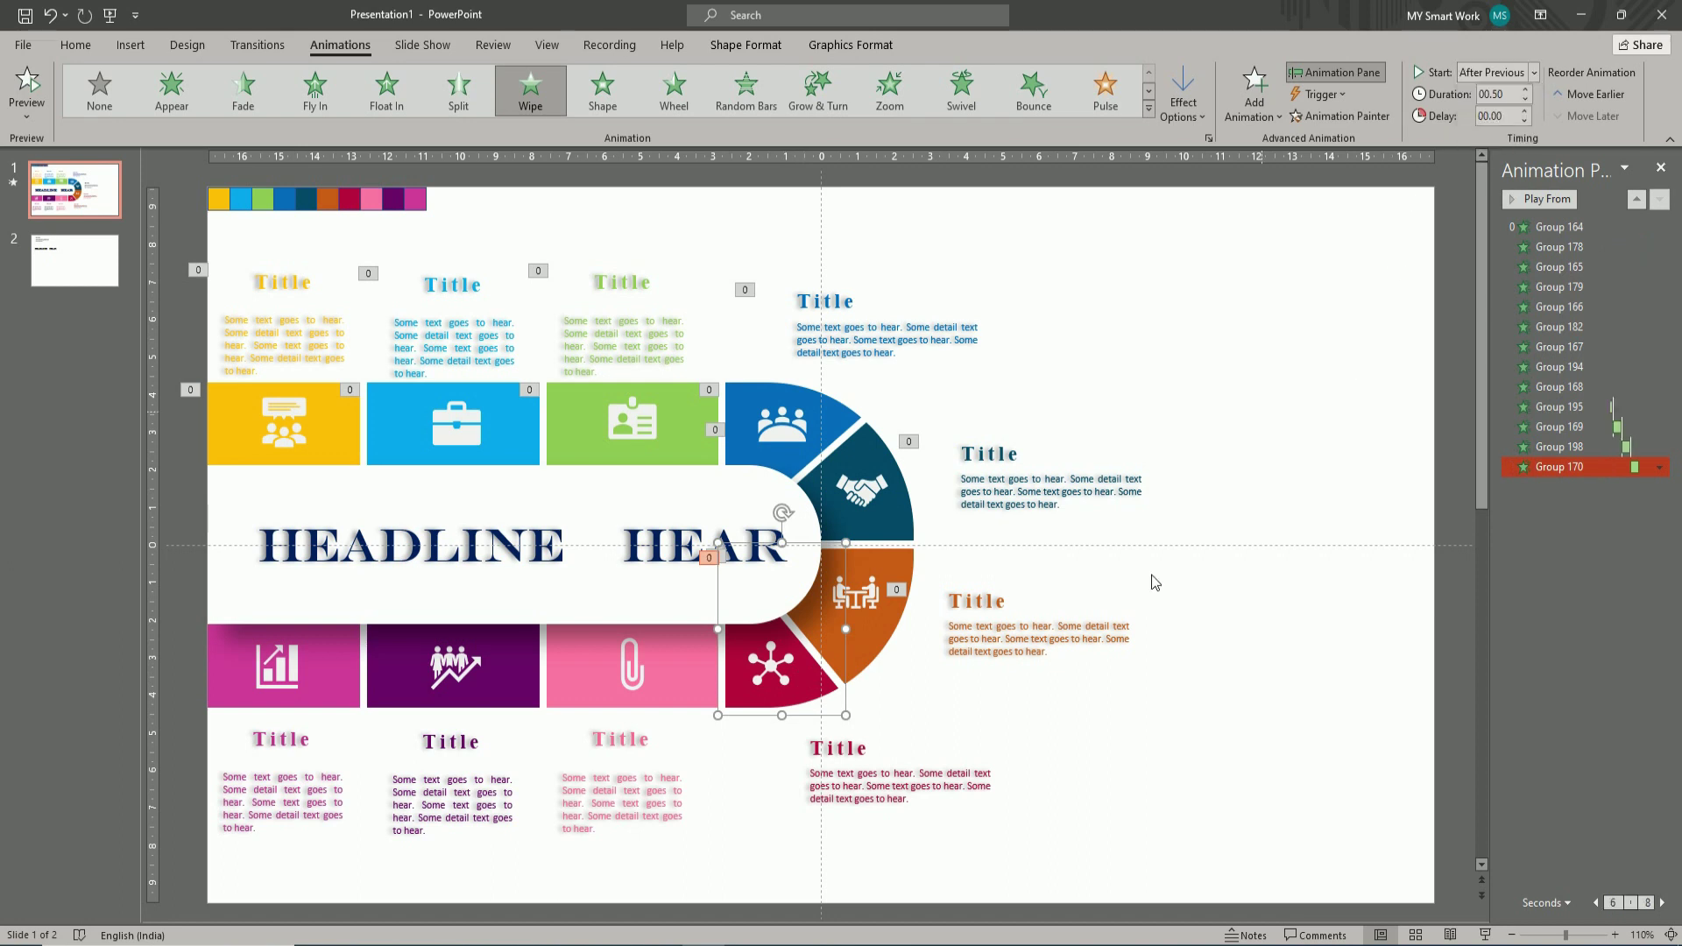
click(802, 749)
click(1254, 96)
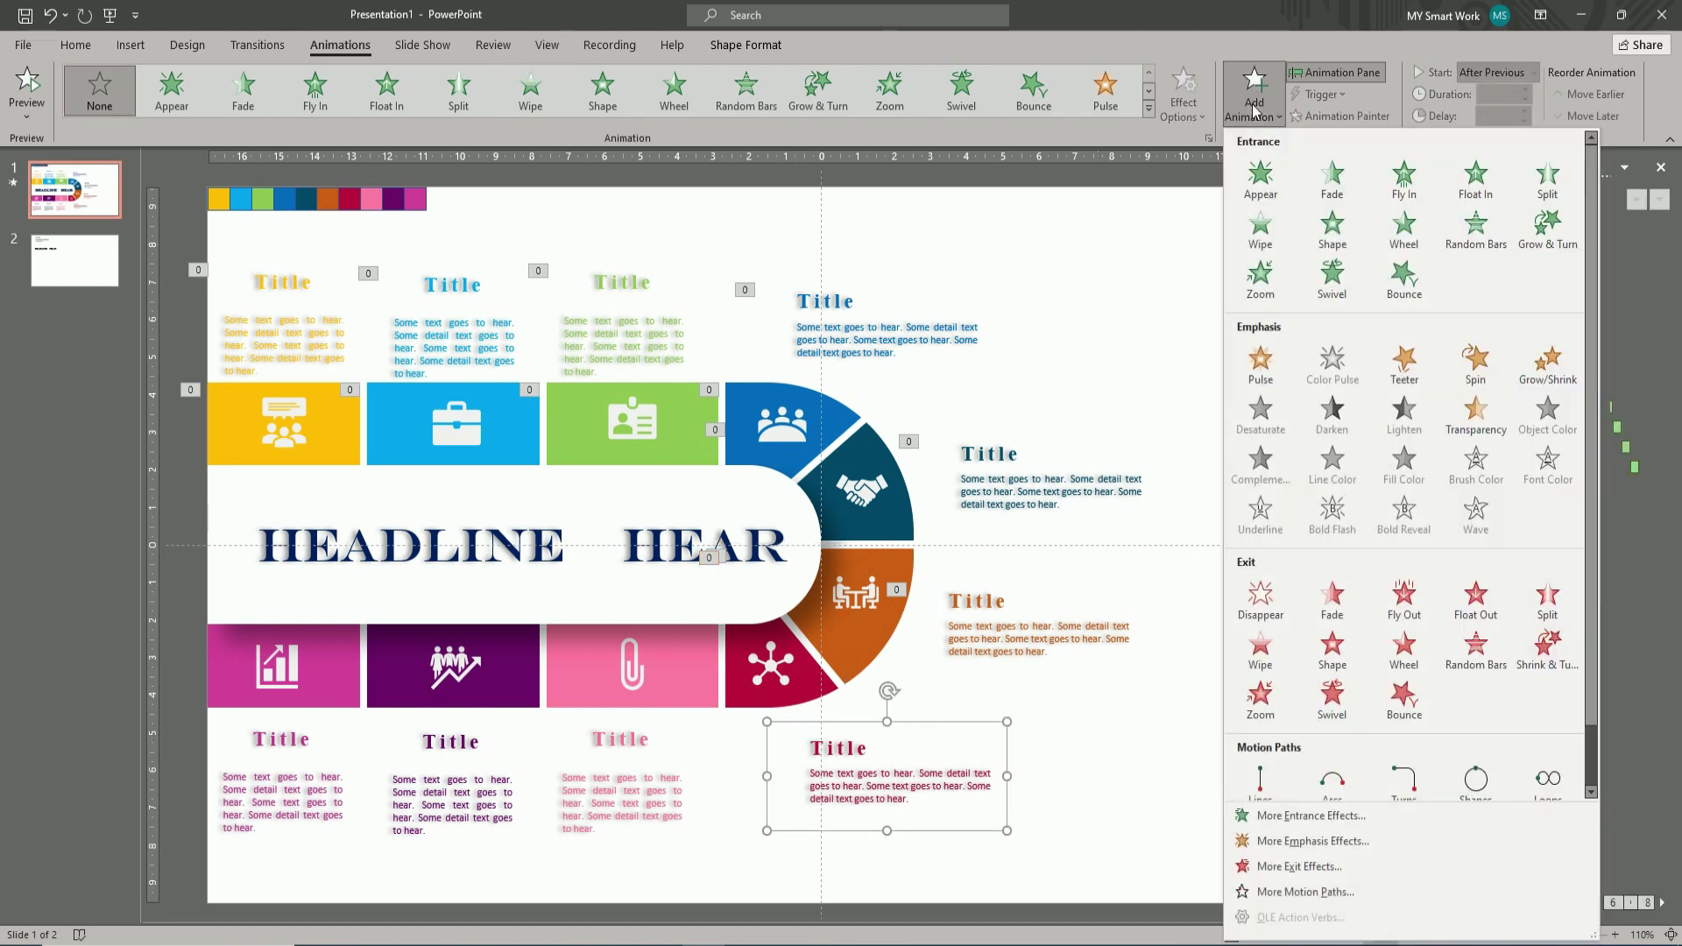
- Give the bottom Title text a Wipe from the top starting after previous
click(1259, 229)
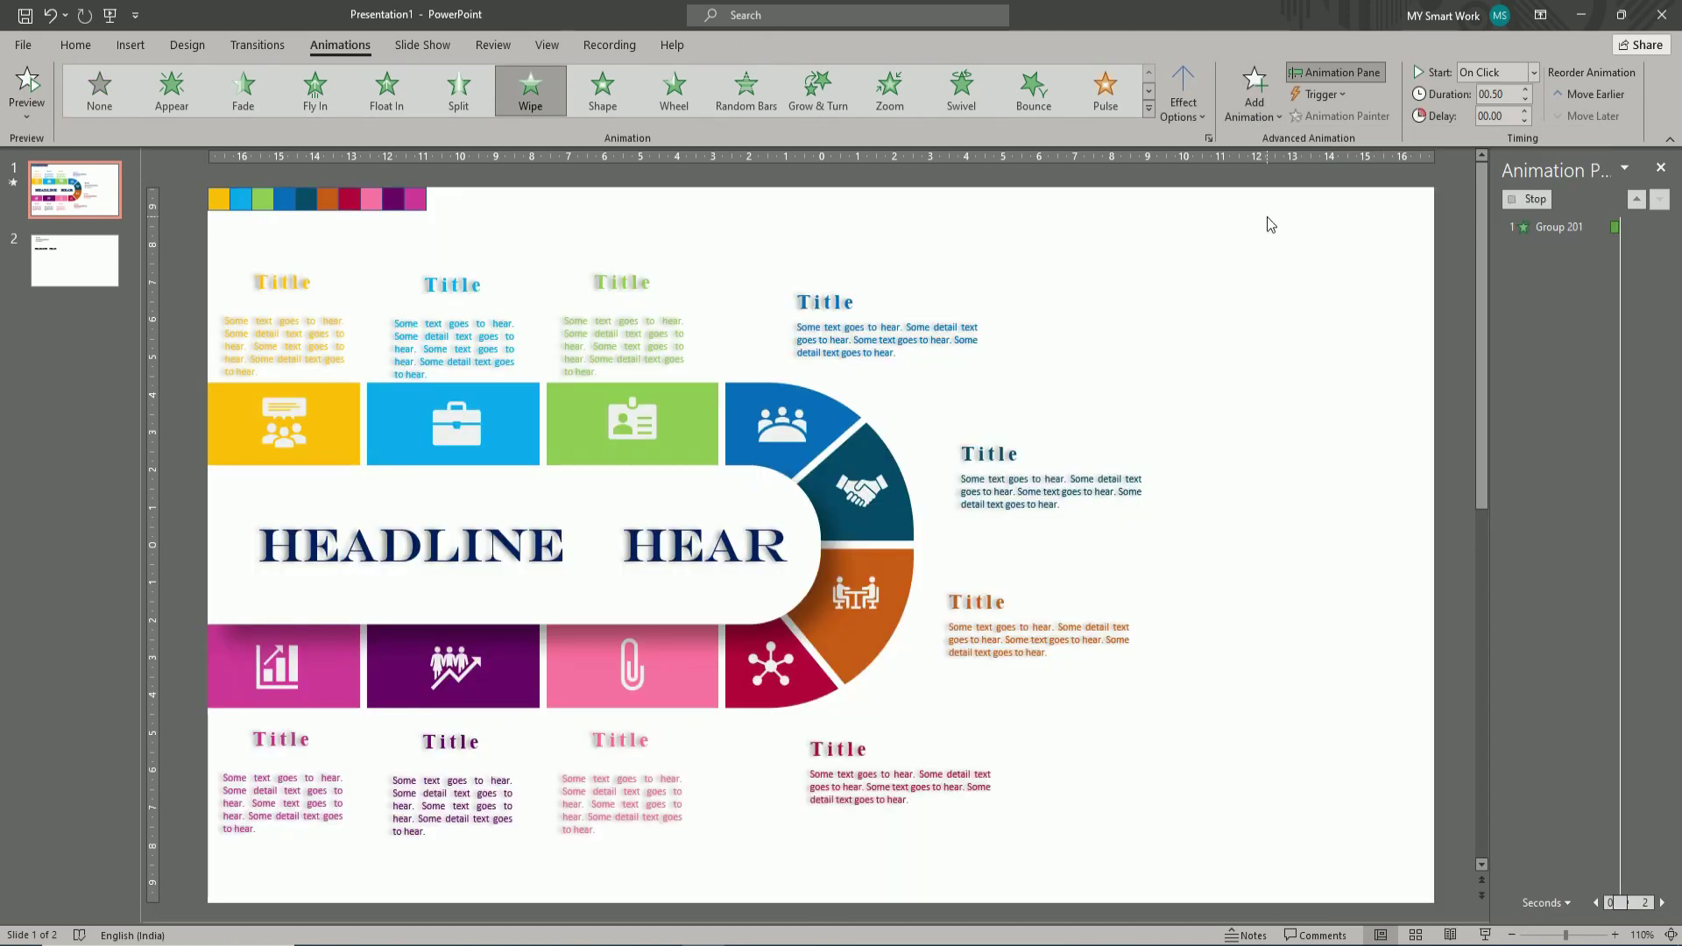
click(1199, 110)
click(1230, 308)
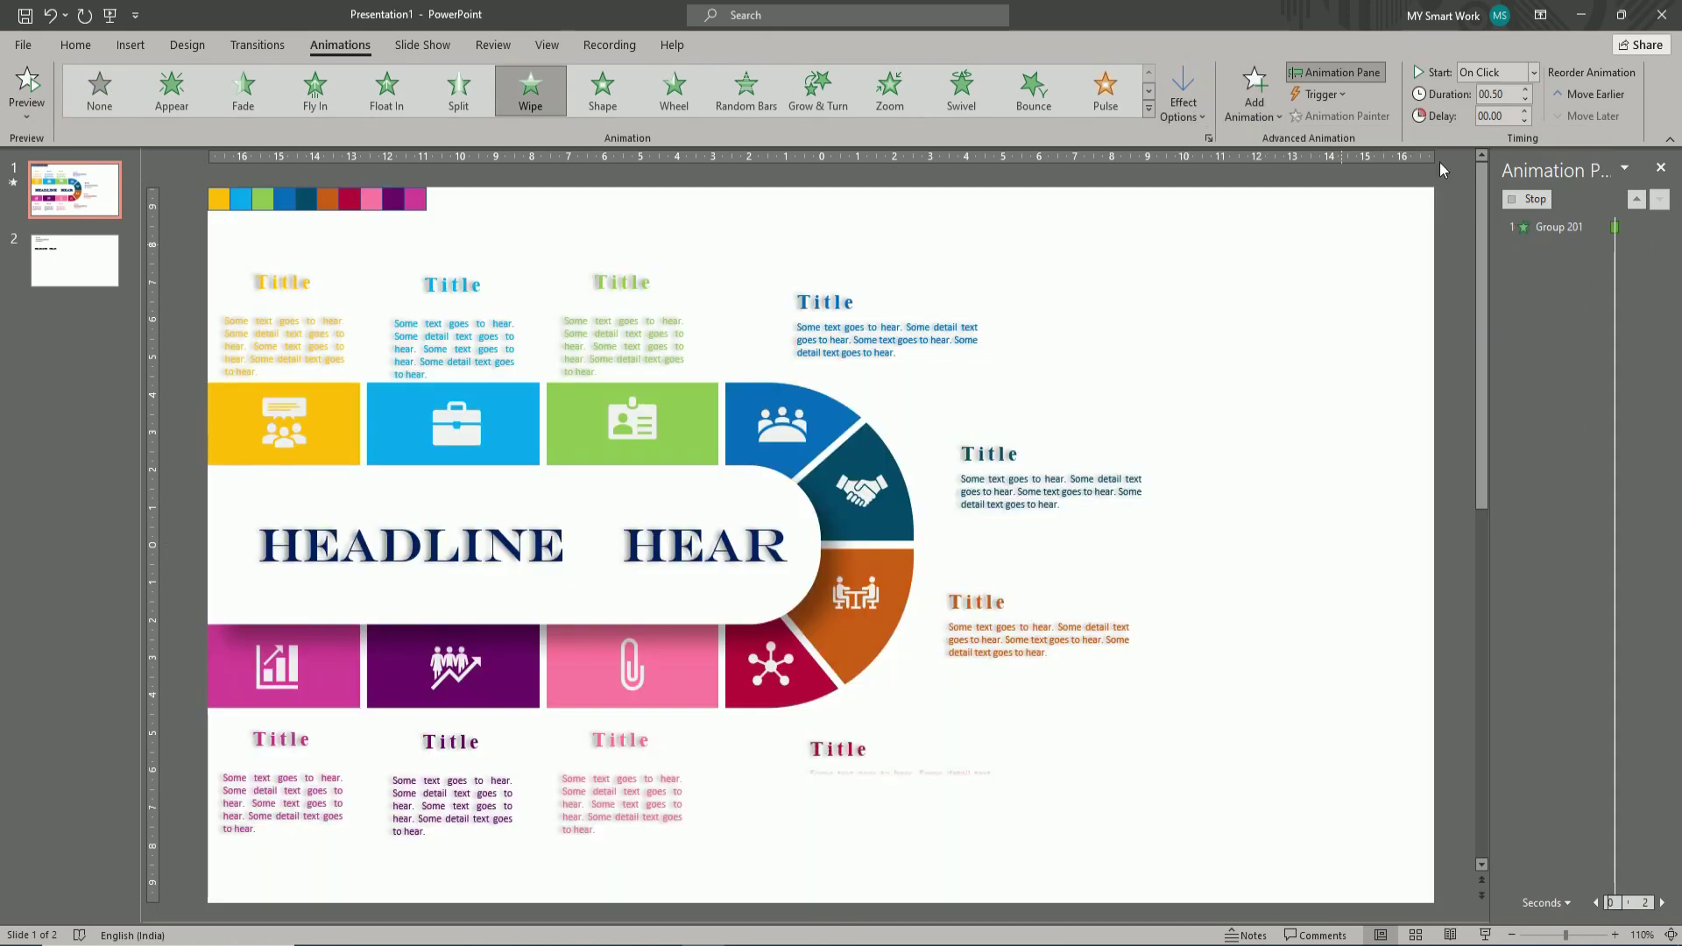
click(1531, 75)
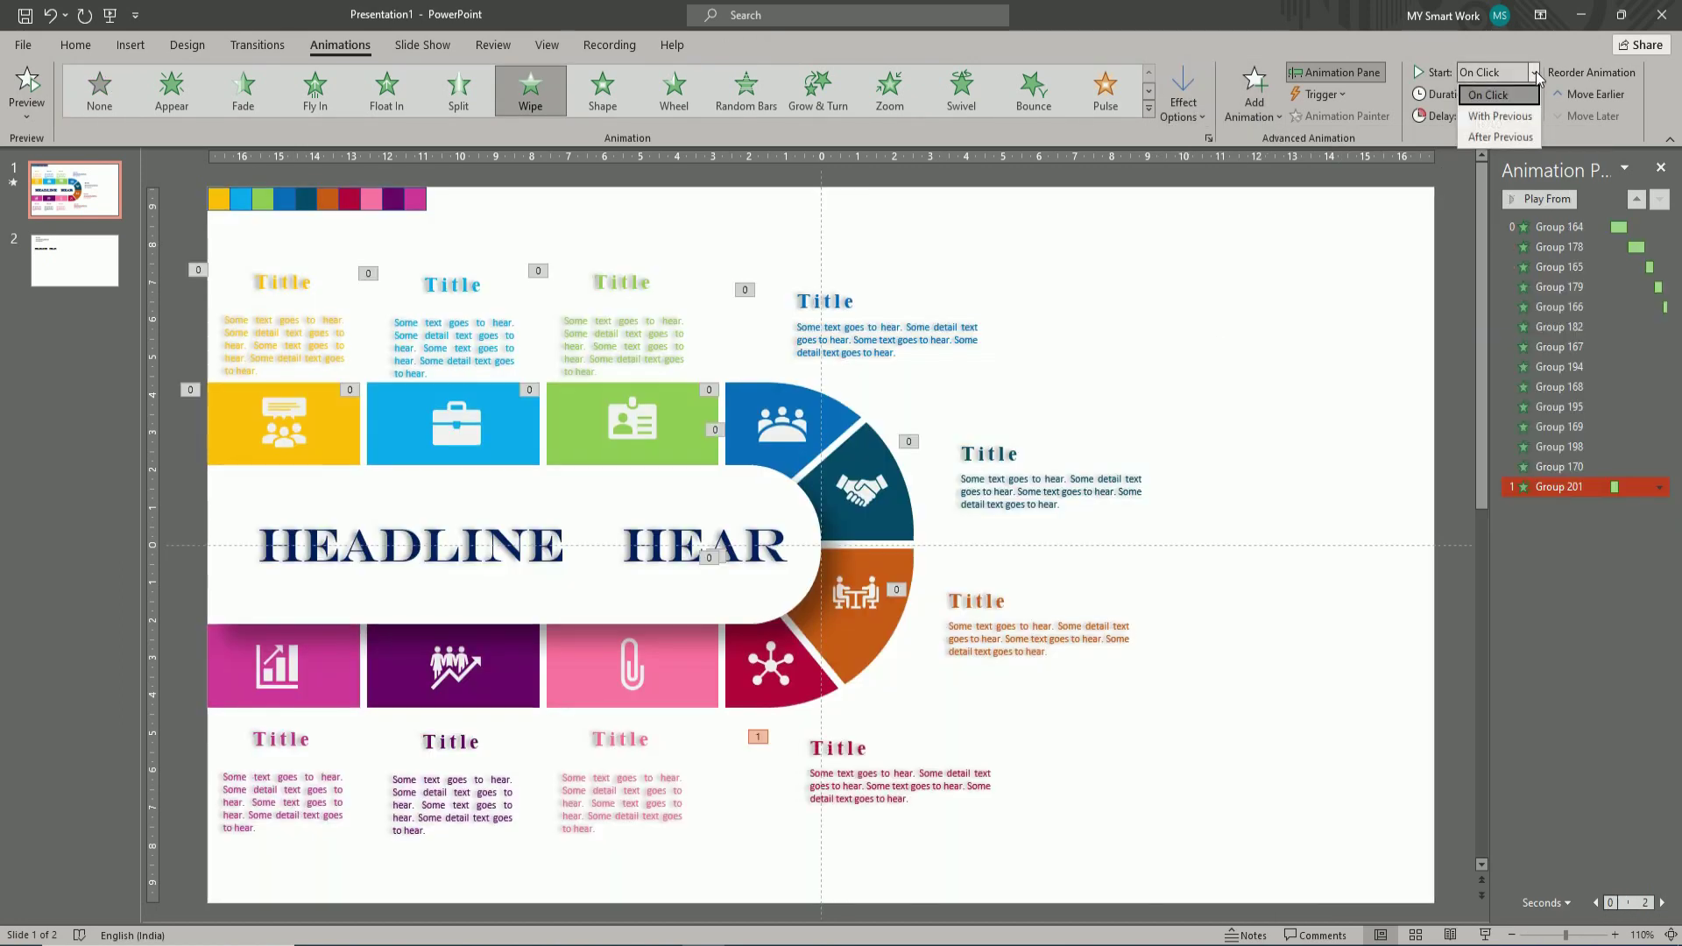
click(1499, 128)
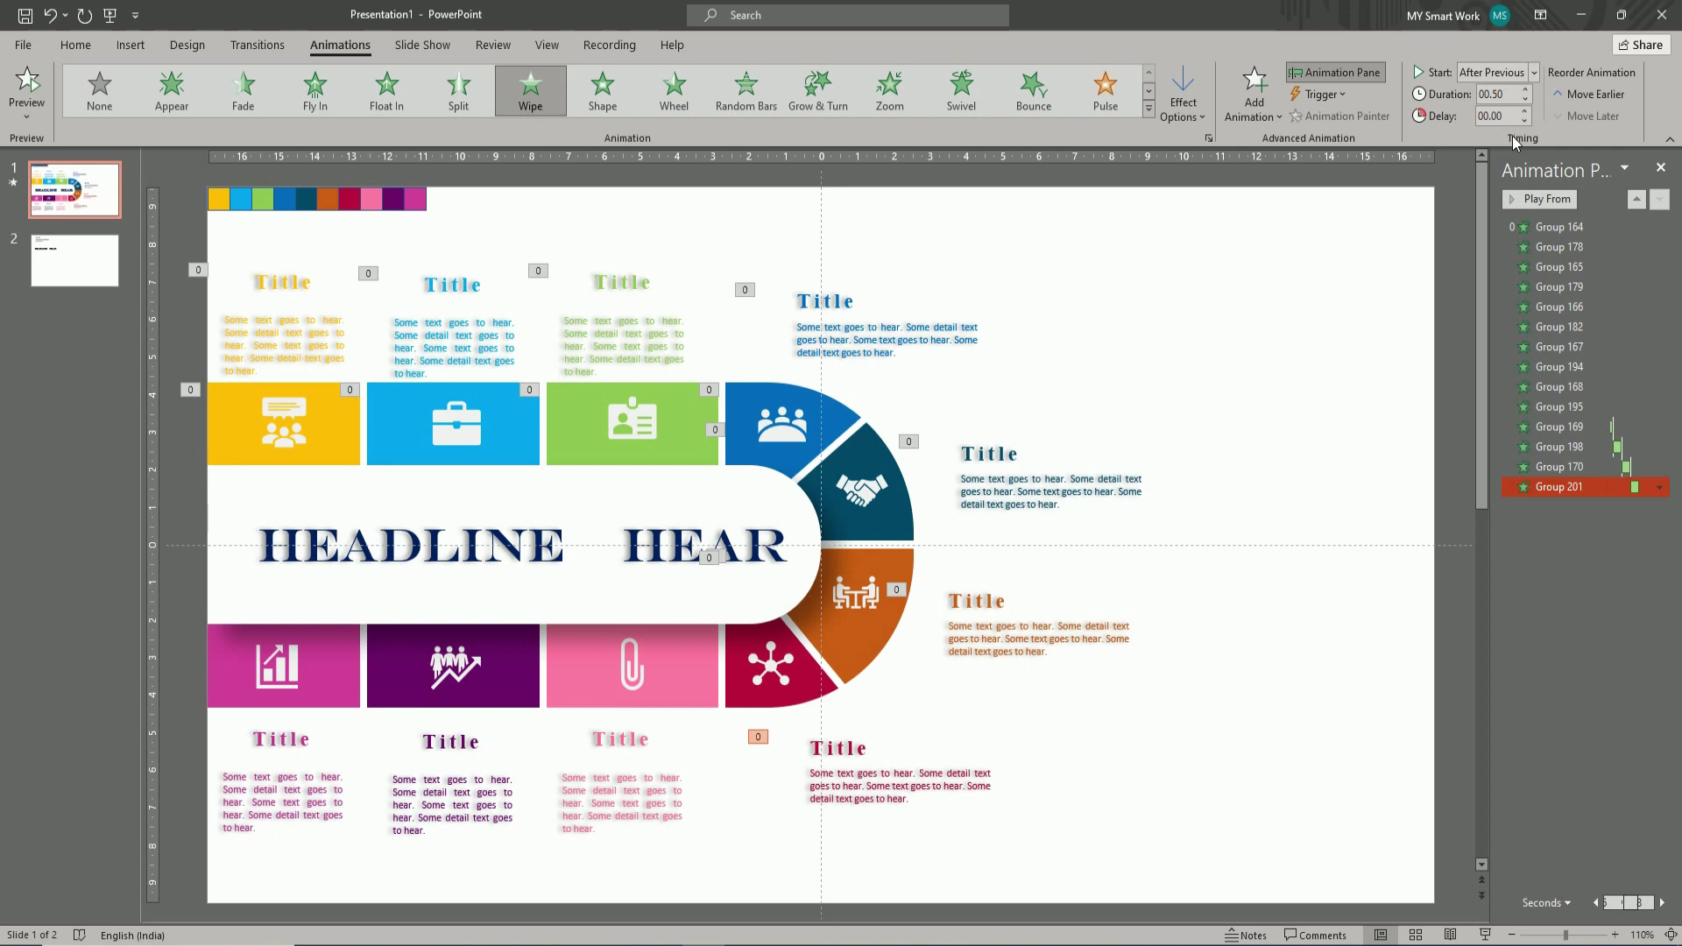
- Give the pink paperclip tile a Wipe from the top starting after previous
click(645, 673)
click(1254, 92)
click(1261, 229)
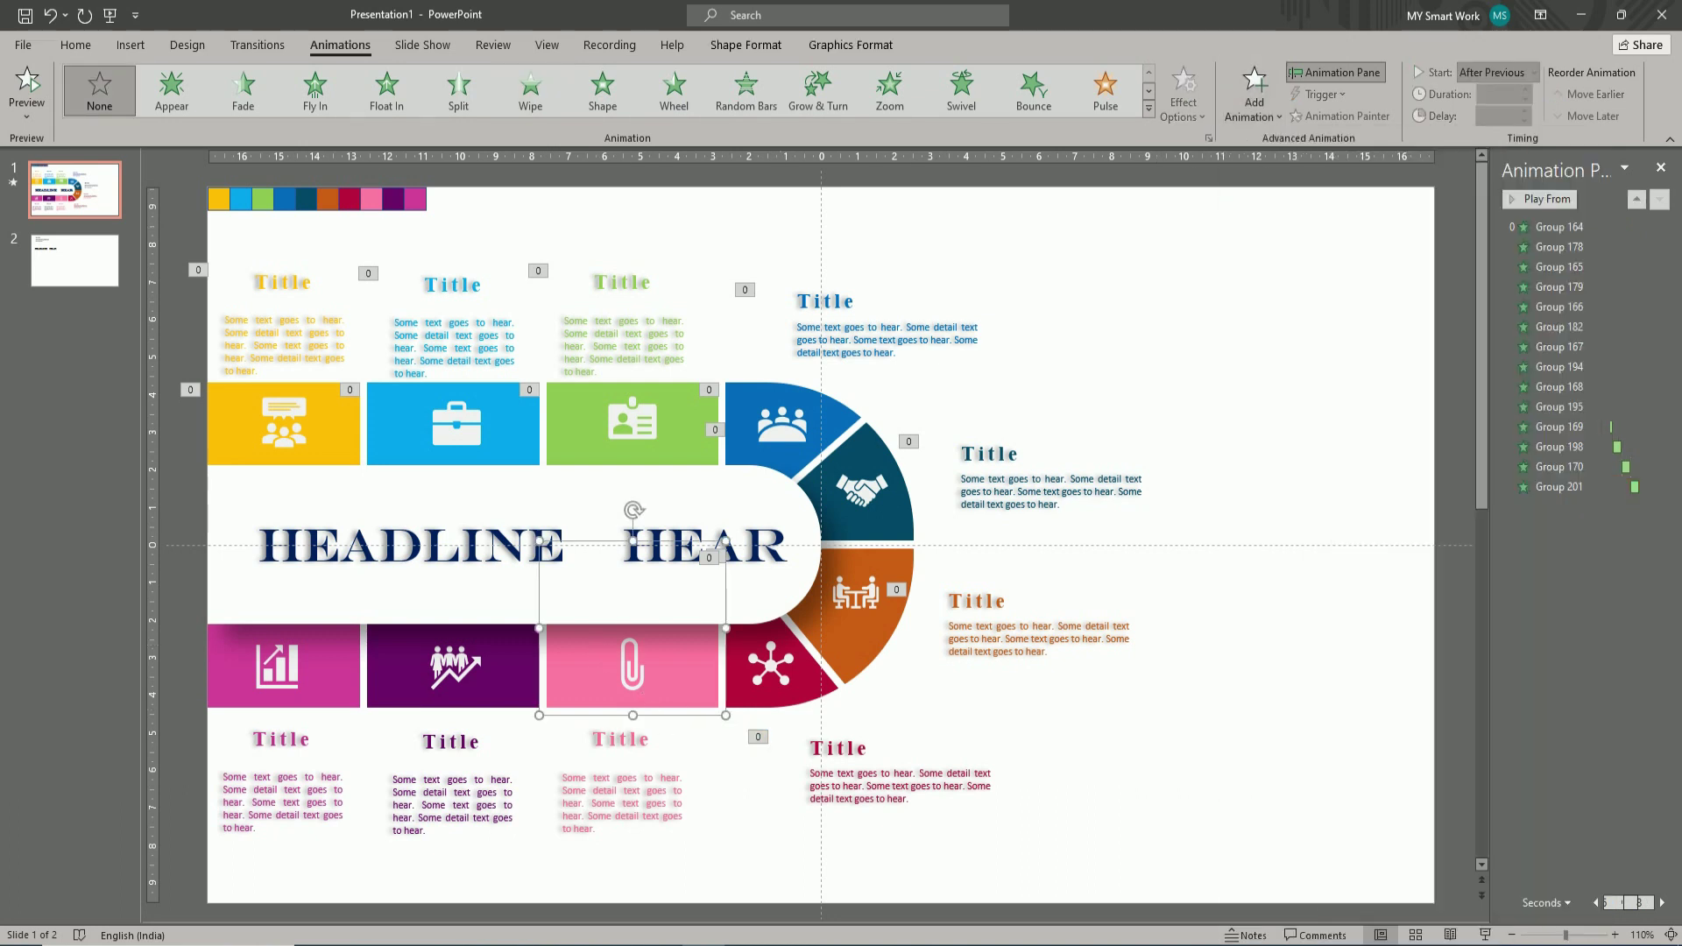
click(1196, 112)
click(1184, 319)
click(1532, 72)
click(1522, 137)
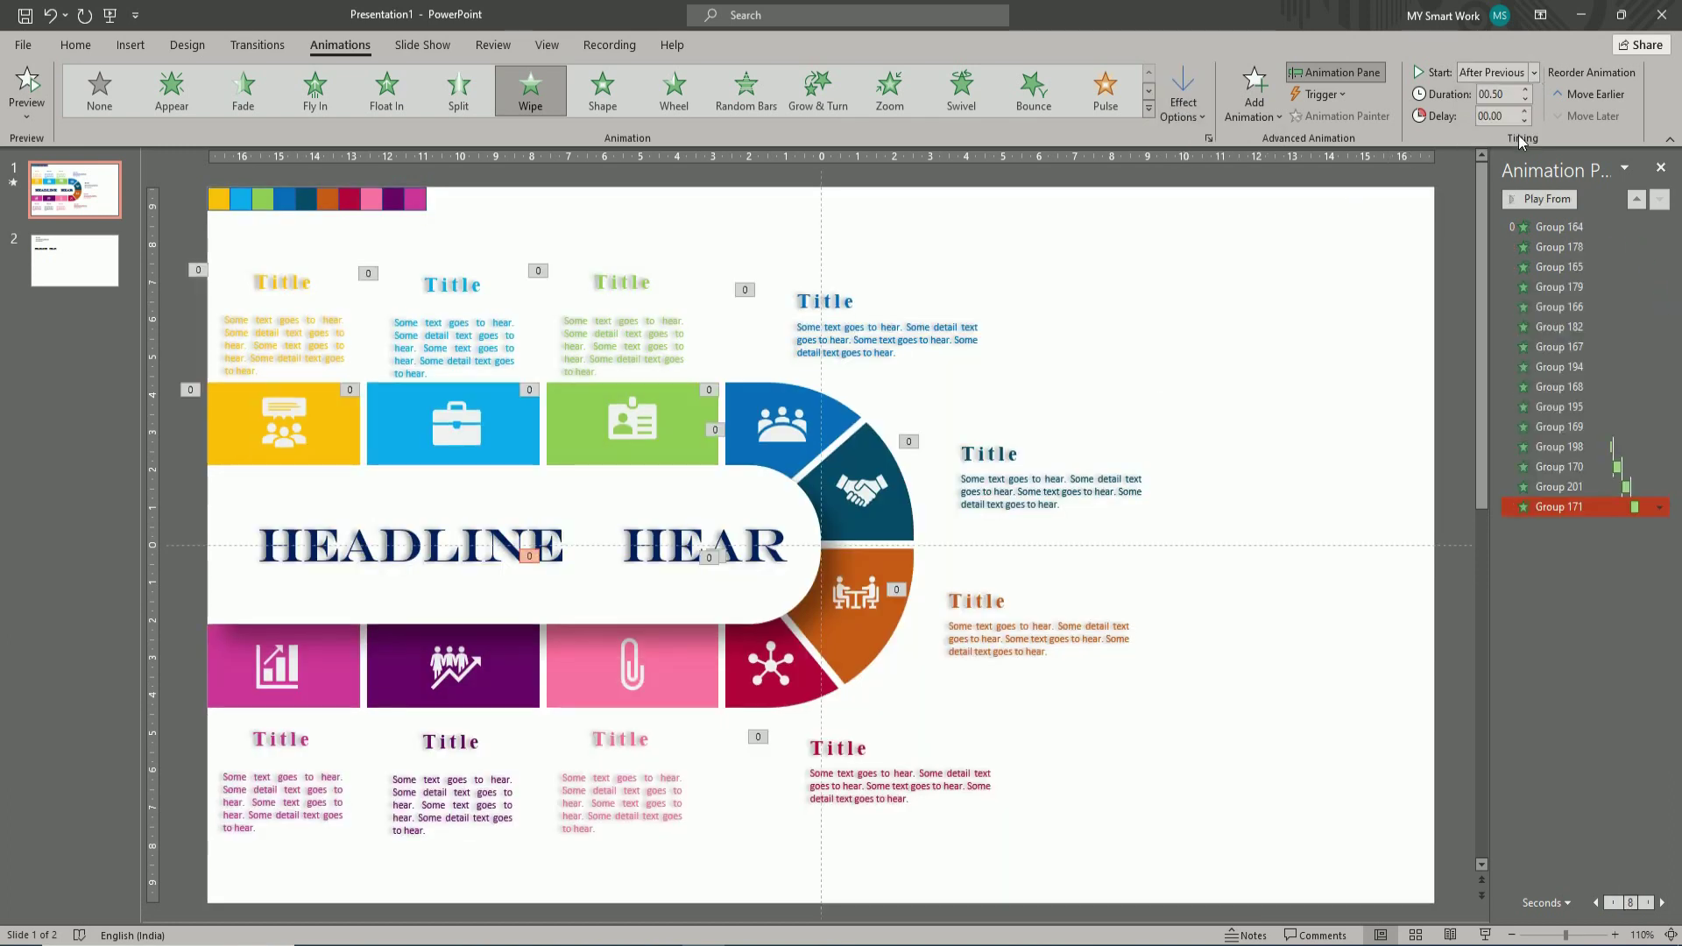
- Give the pink Title text under the paperclip tile a top Wipe after previous
click(590, 744)
click(1254, 92)
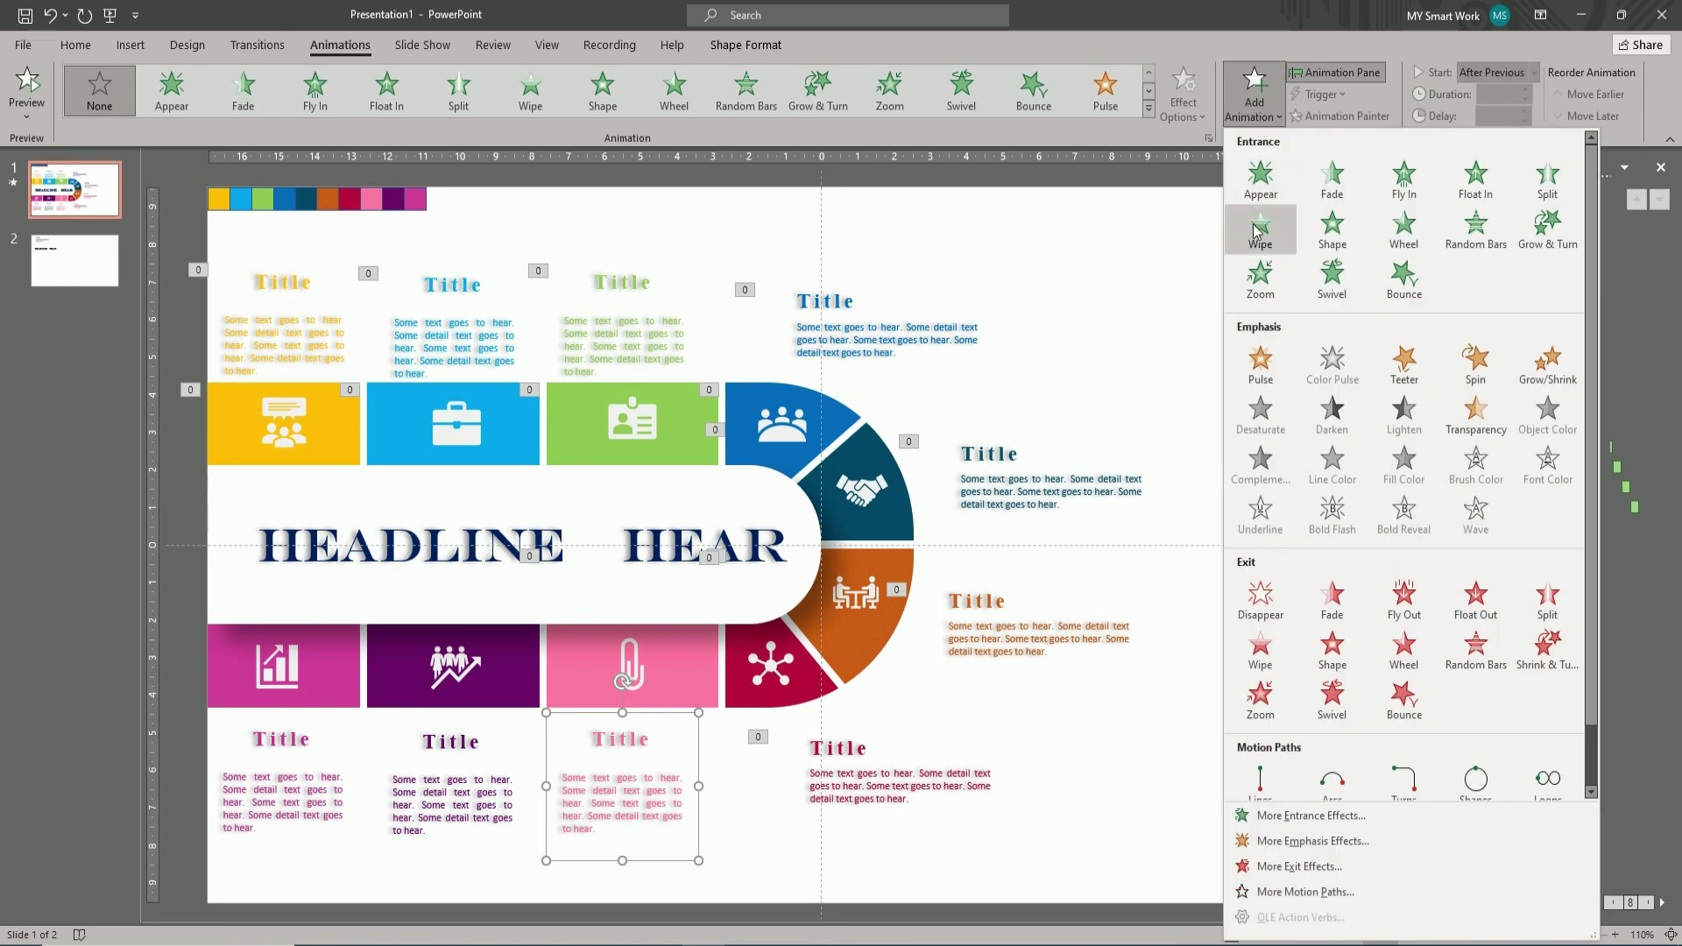
click(1258, 232)
click(1182, 92)
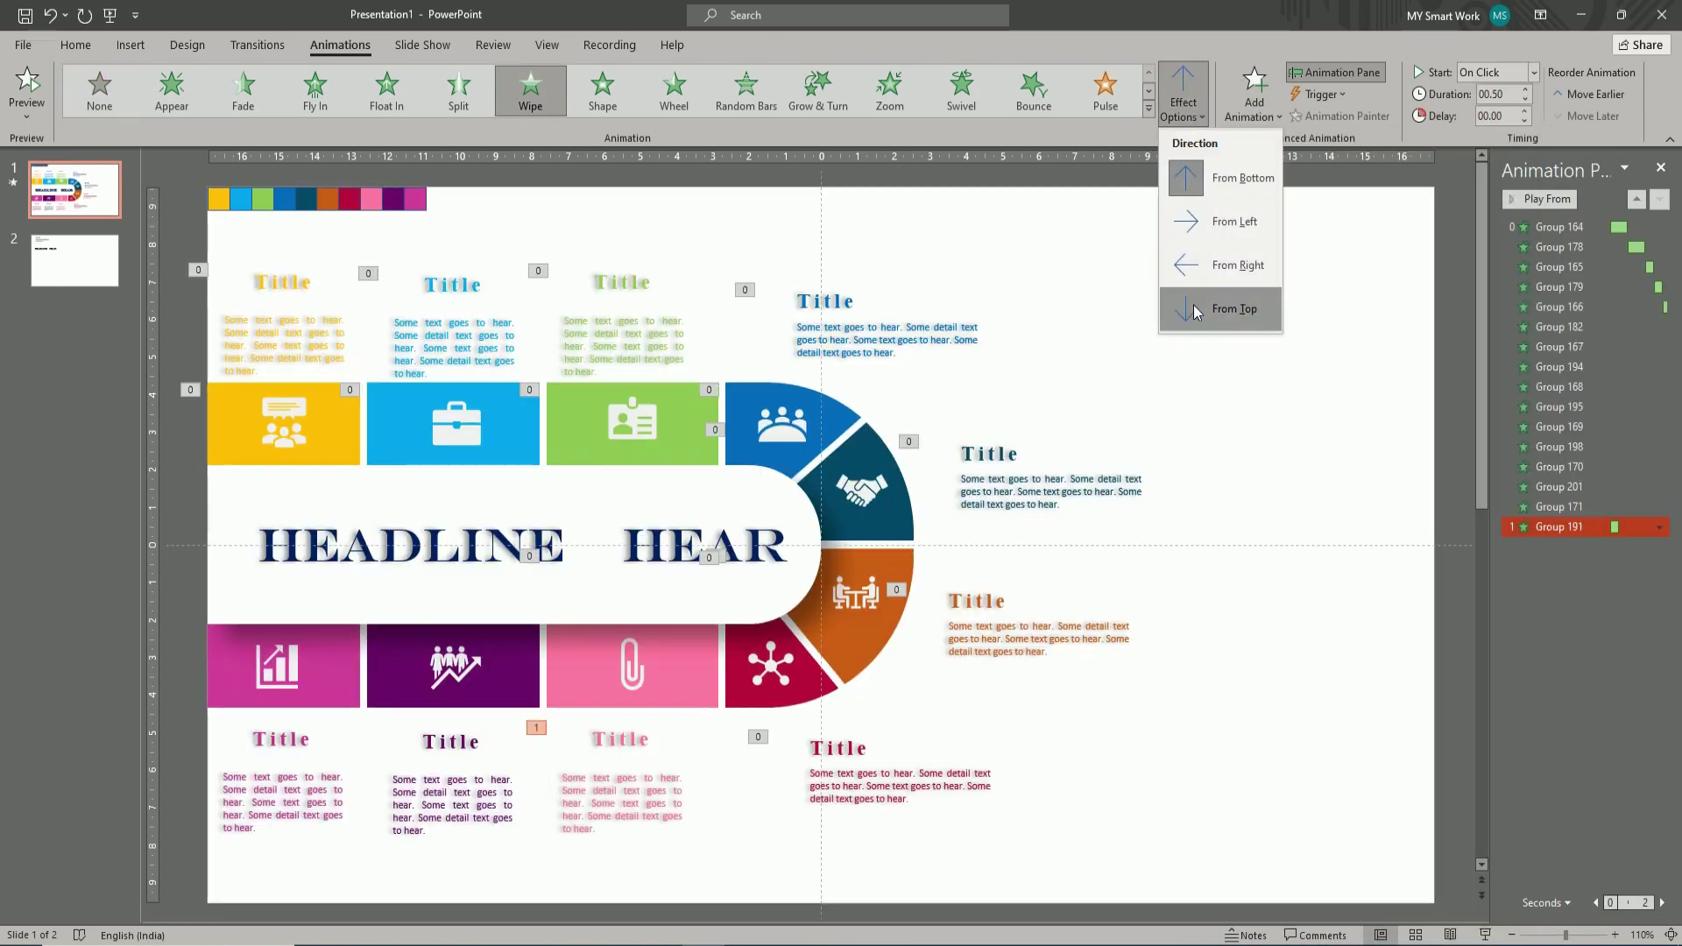
click(1197, 312)
click(1533, 72)
click(1511, 139)
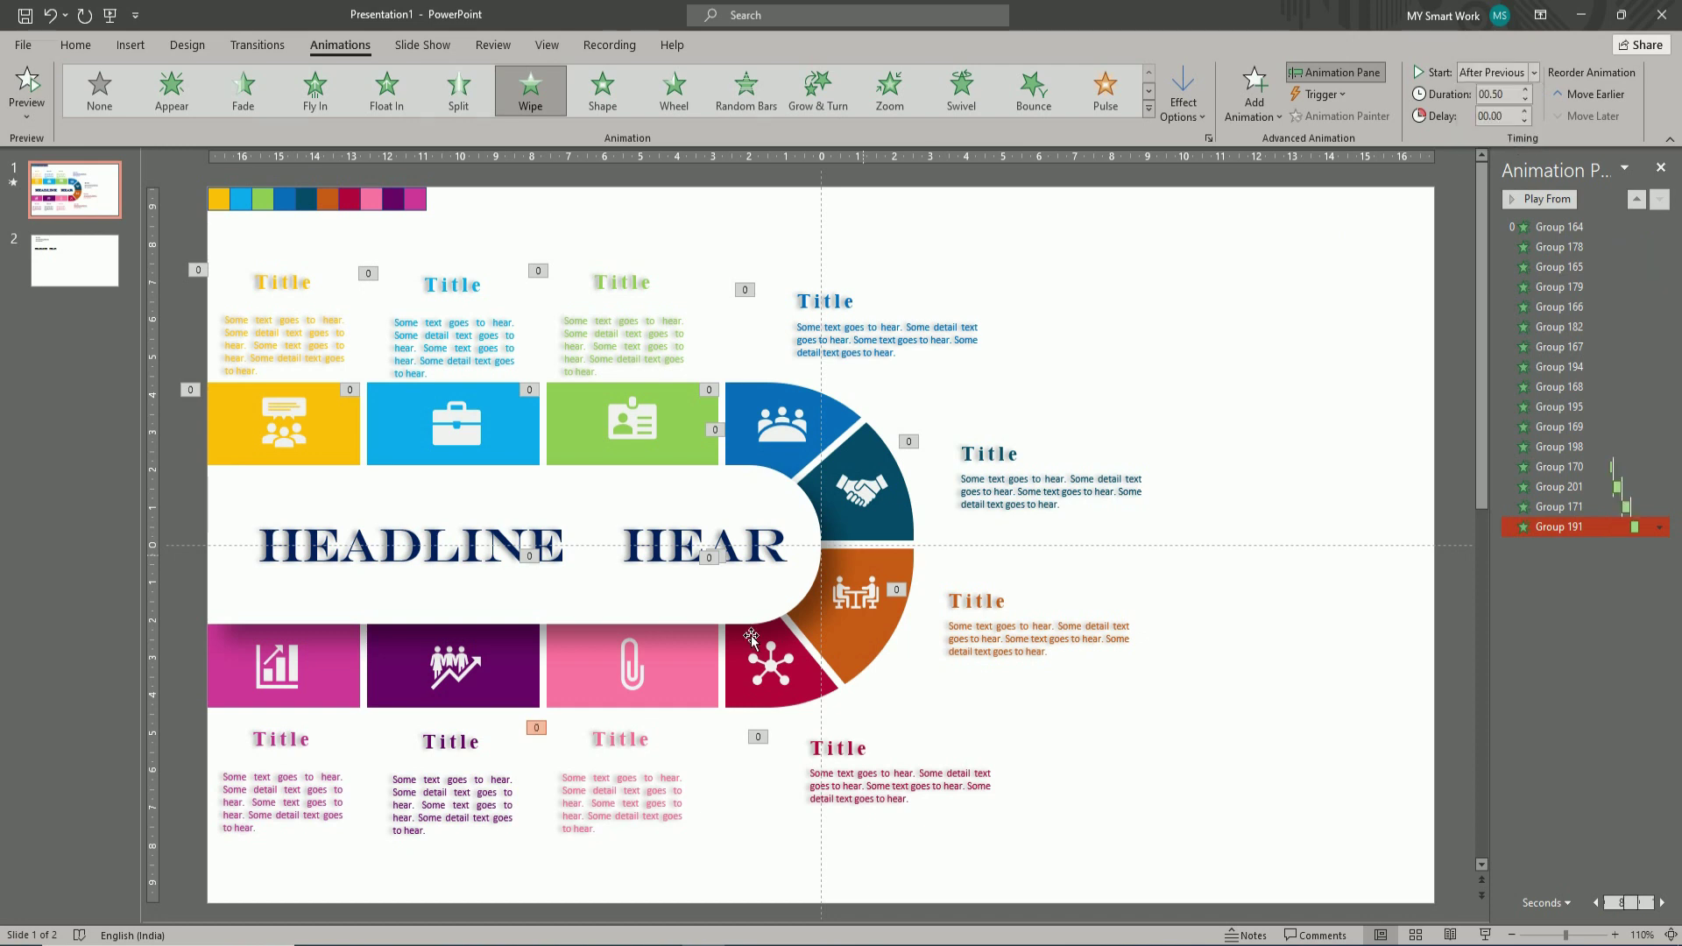
- Move on to the purple tile with the rising-people icon for animation
click(571, 766)
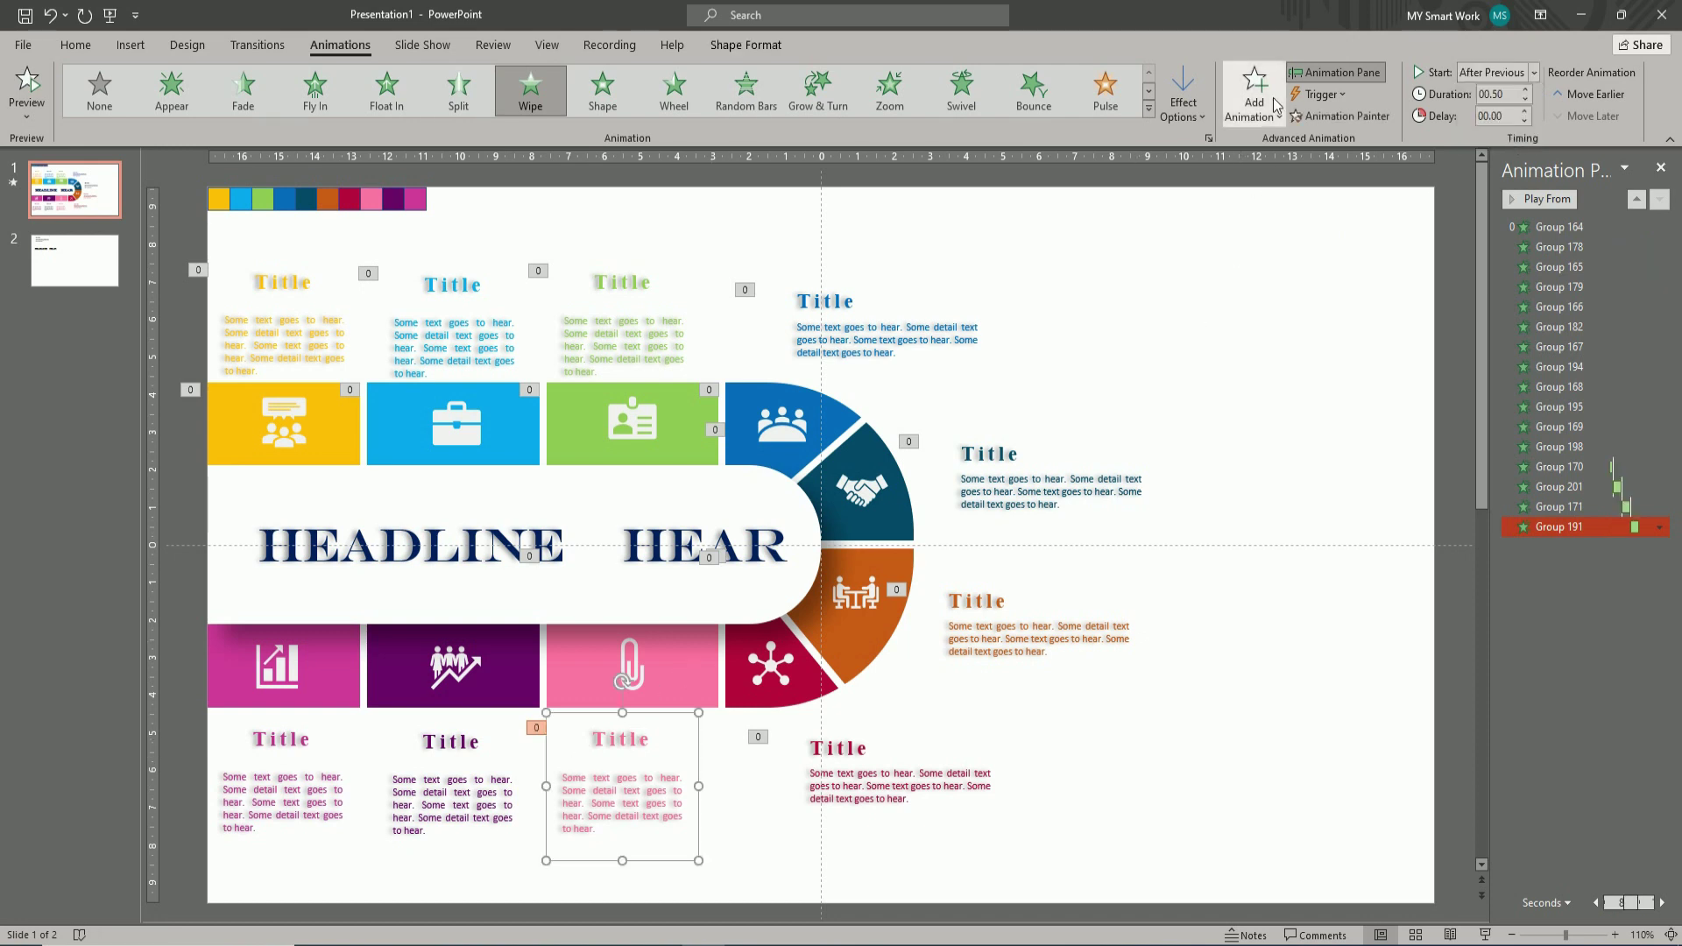
click(1274, 98)
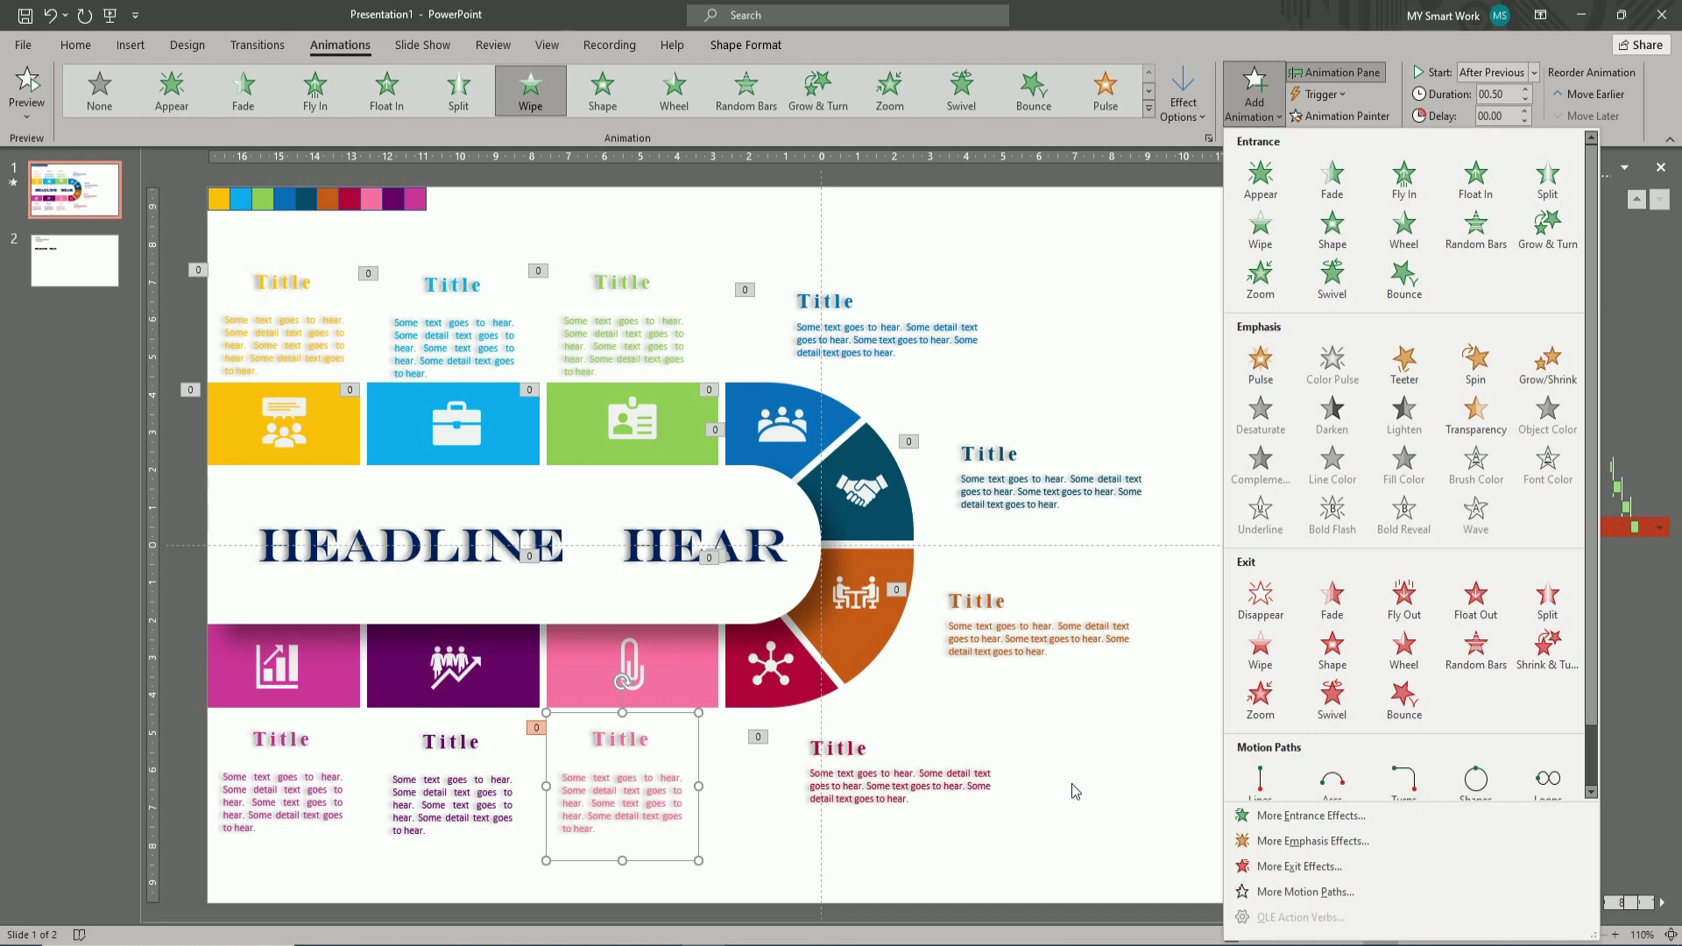
click(1070, 783)
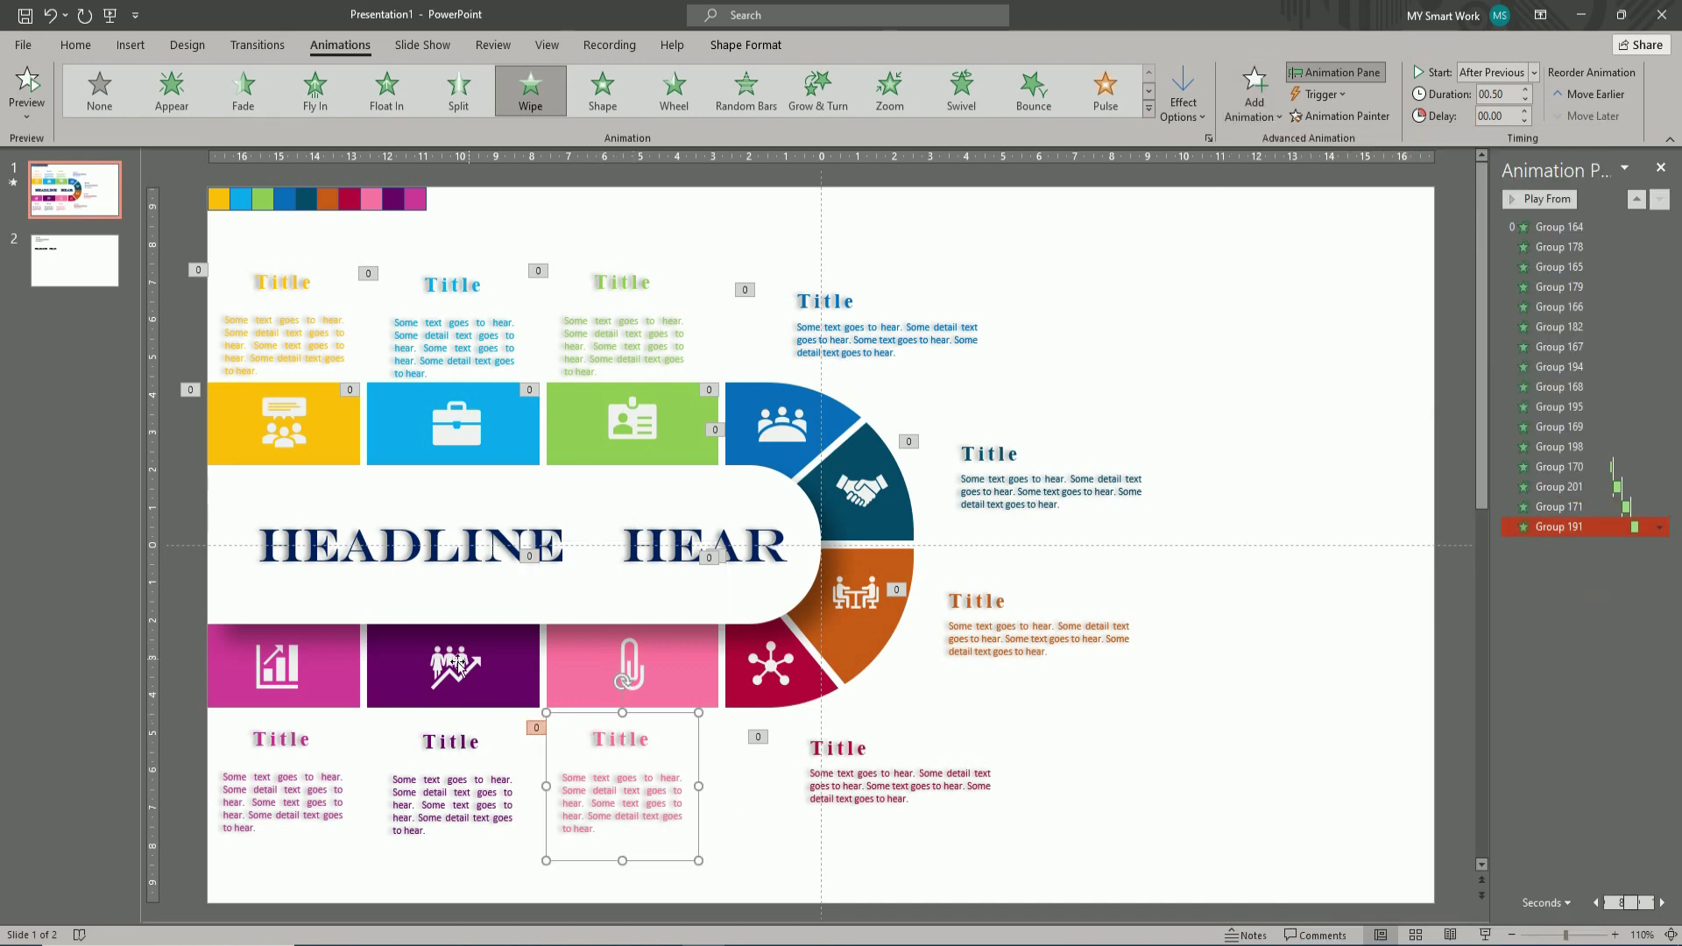
click(420, 655)
click(1259, 101)
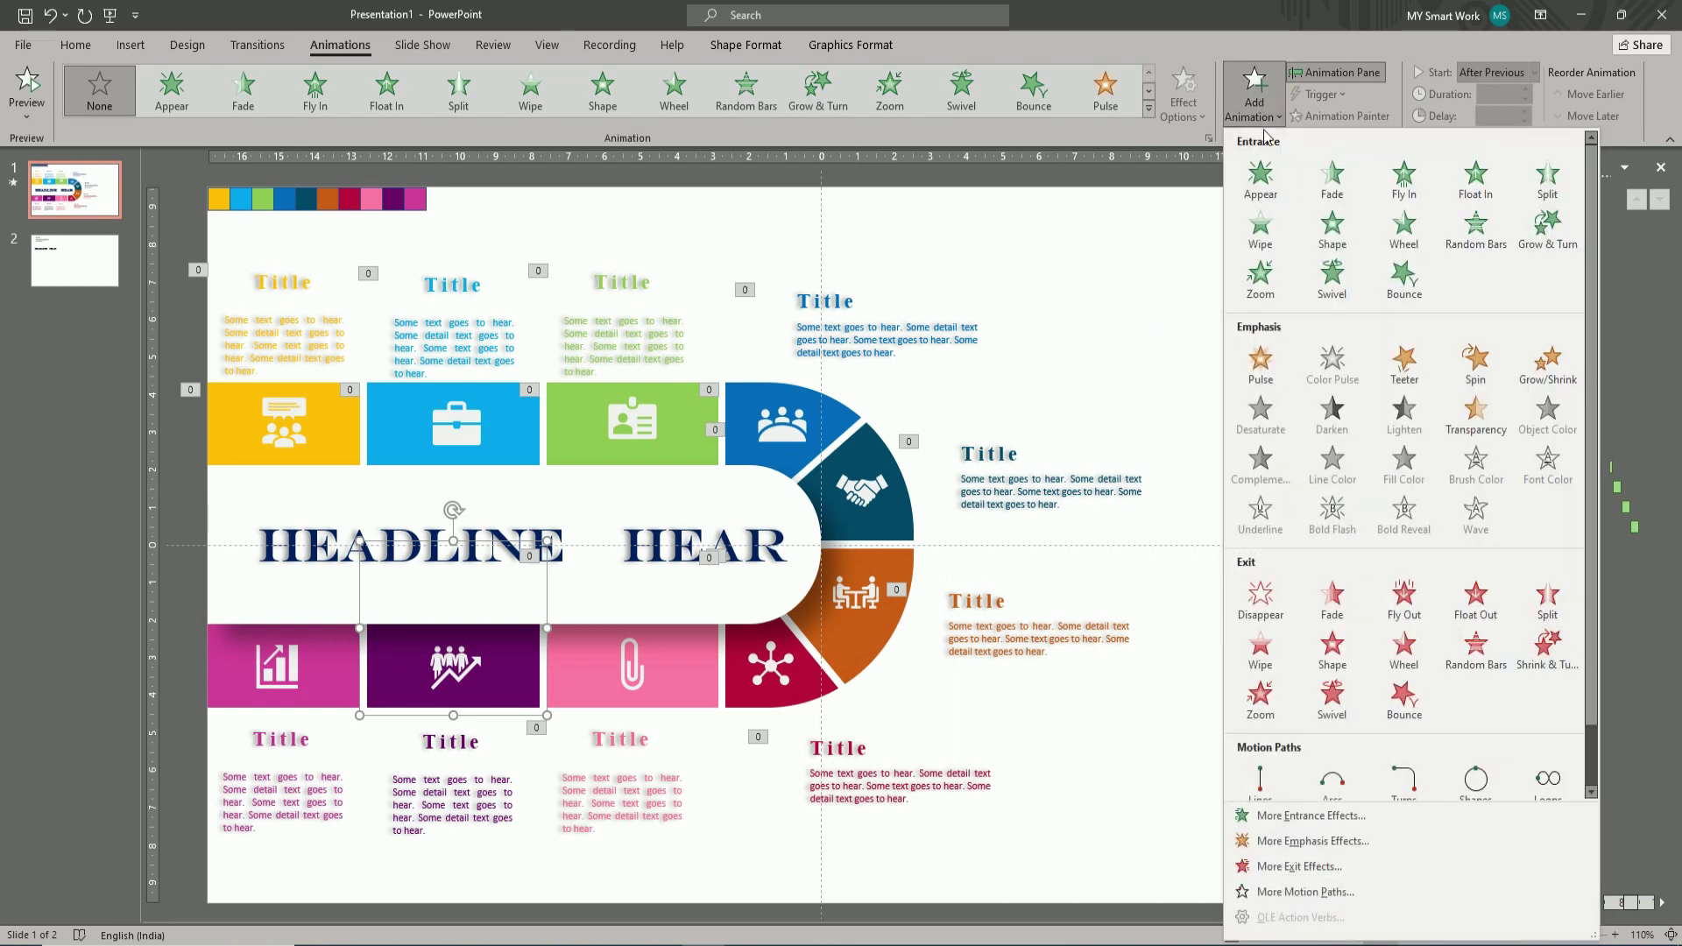
- Give the purple tile and its Title text block Wipe entrances from the top
click(1260, 230)
click(1182, 96)
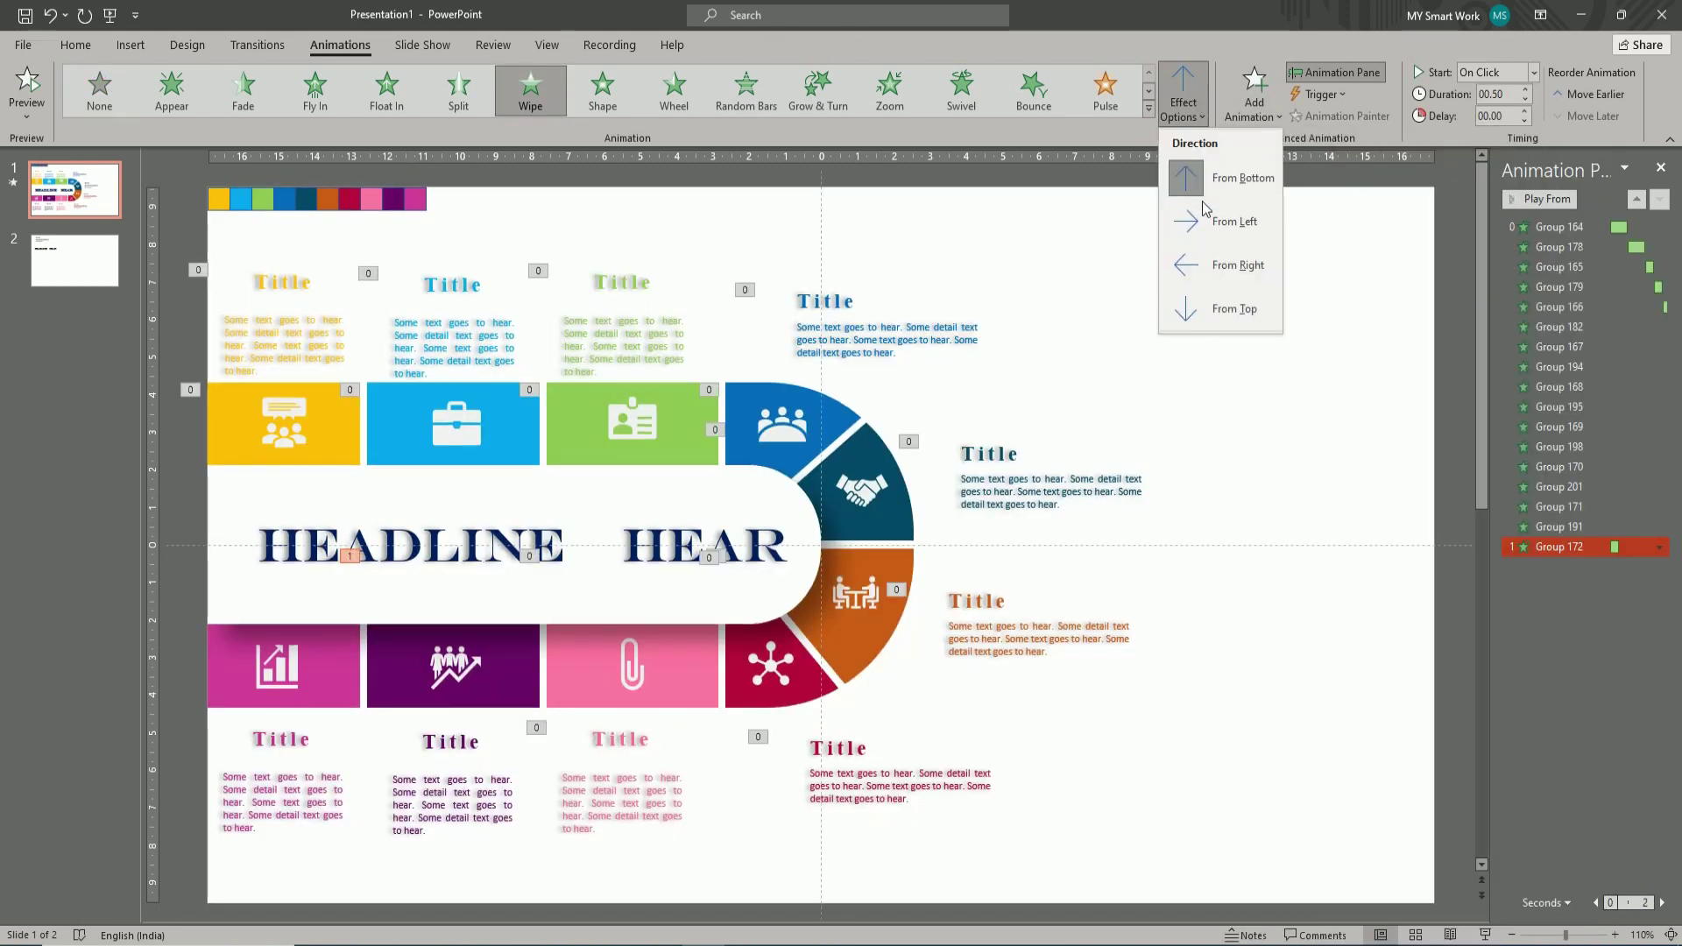
click(1207, 309)
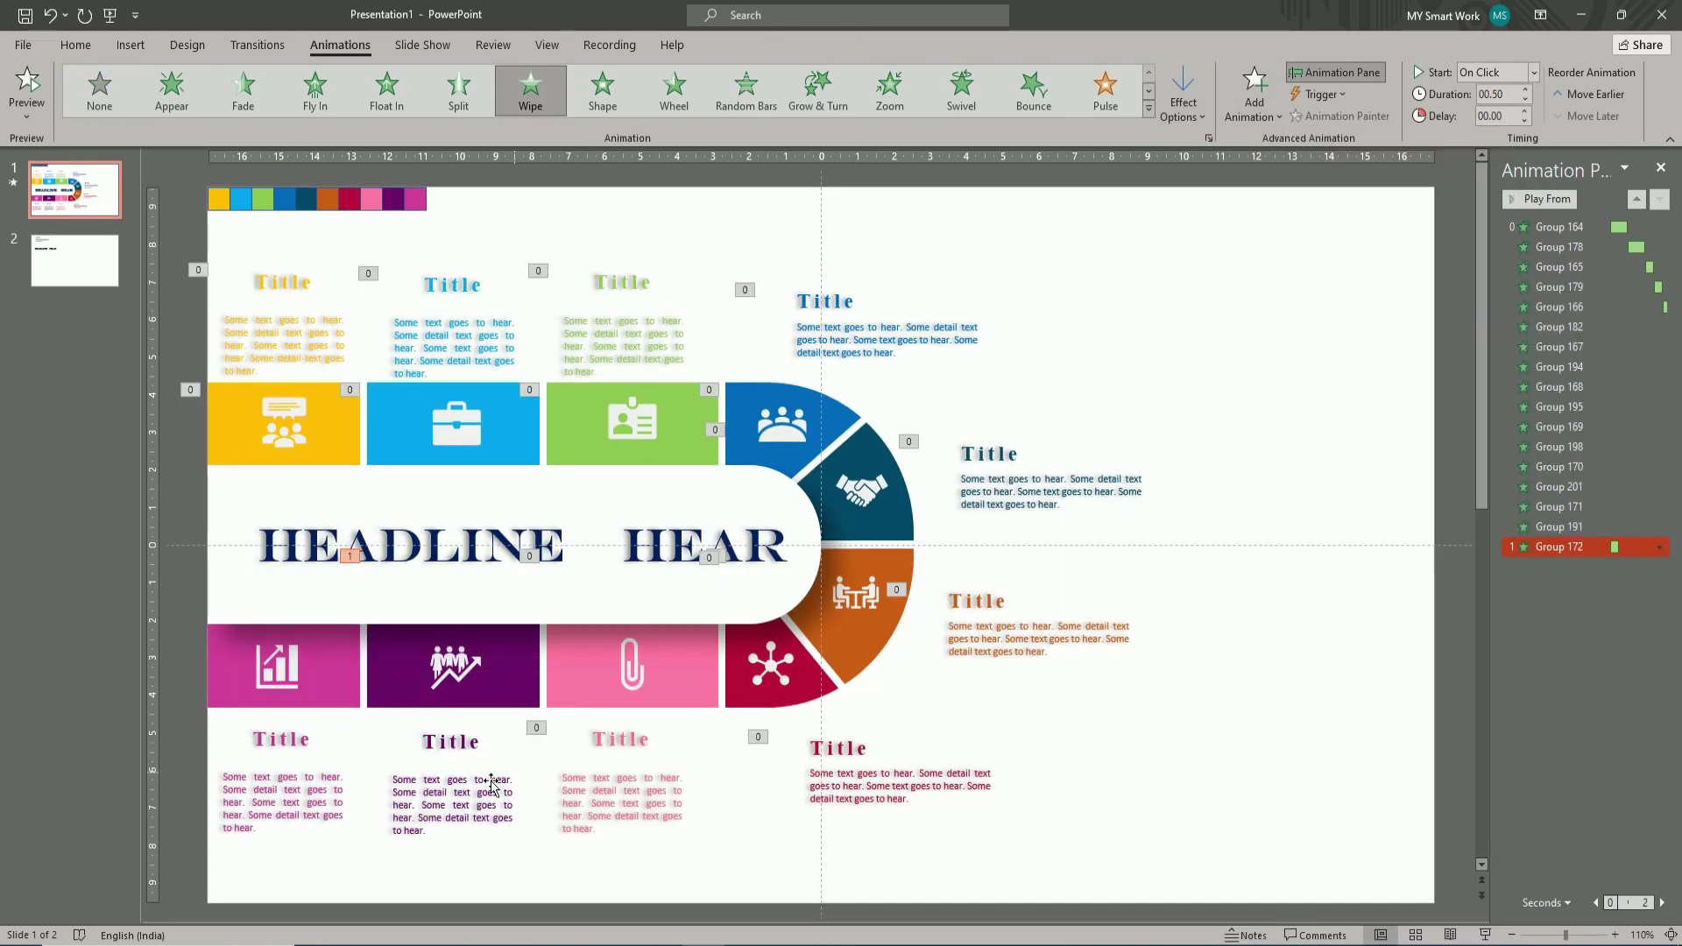
click(417, 742)
click(1254, 101)
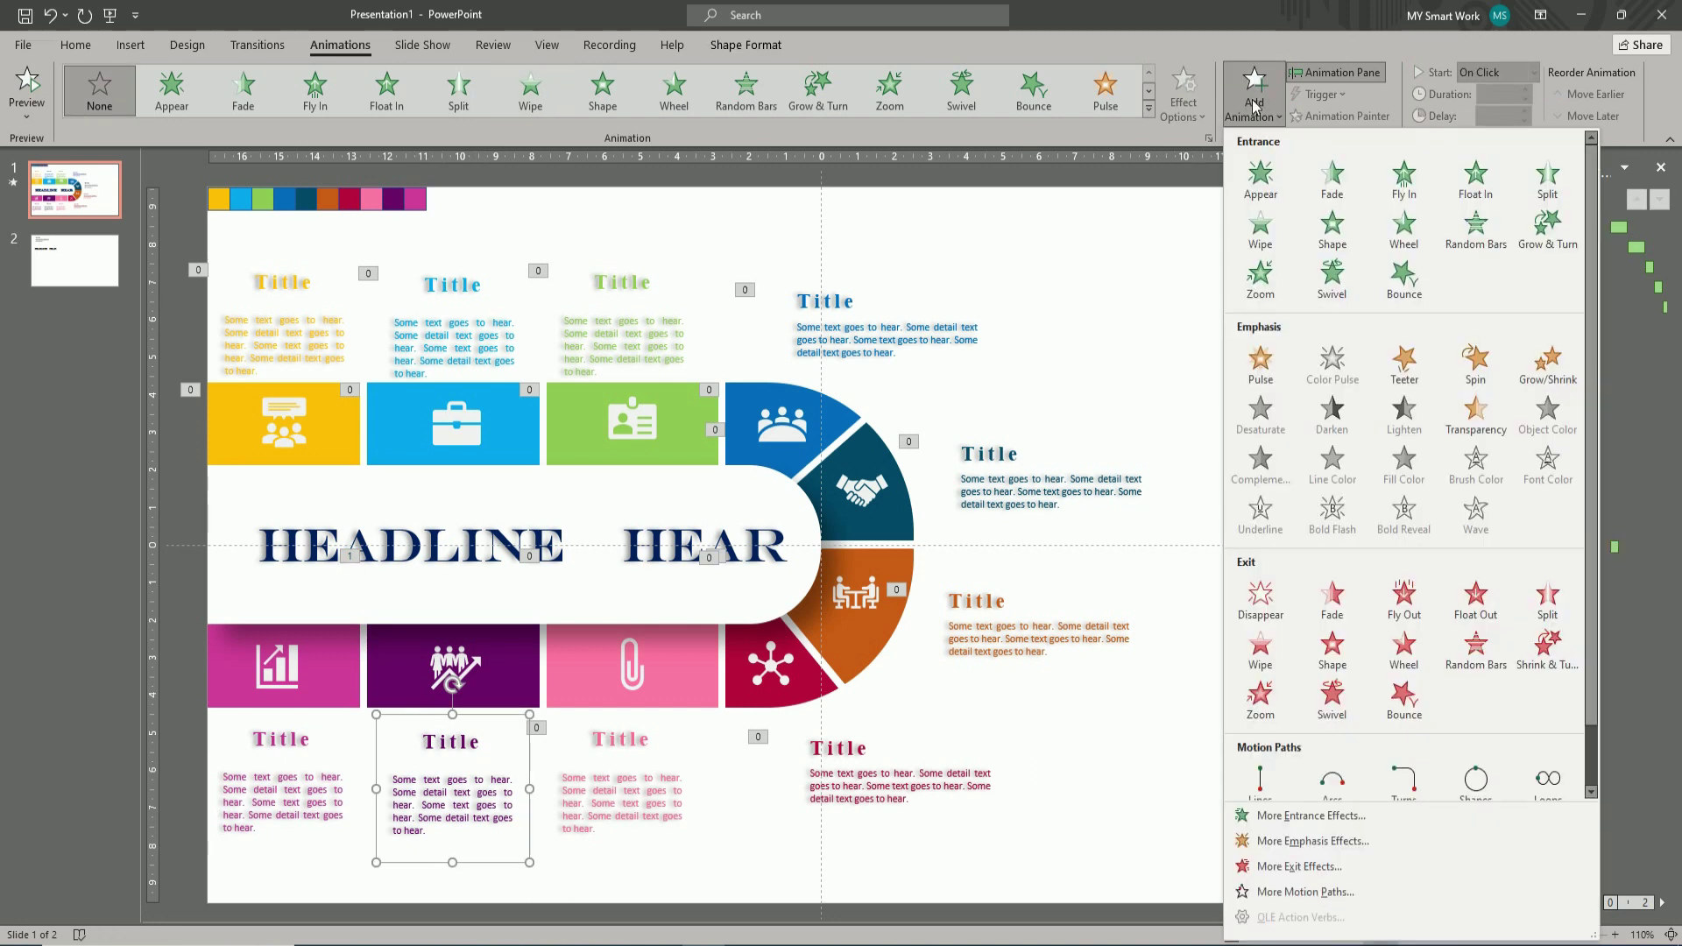
click(1259, 228)
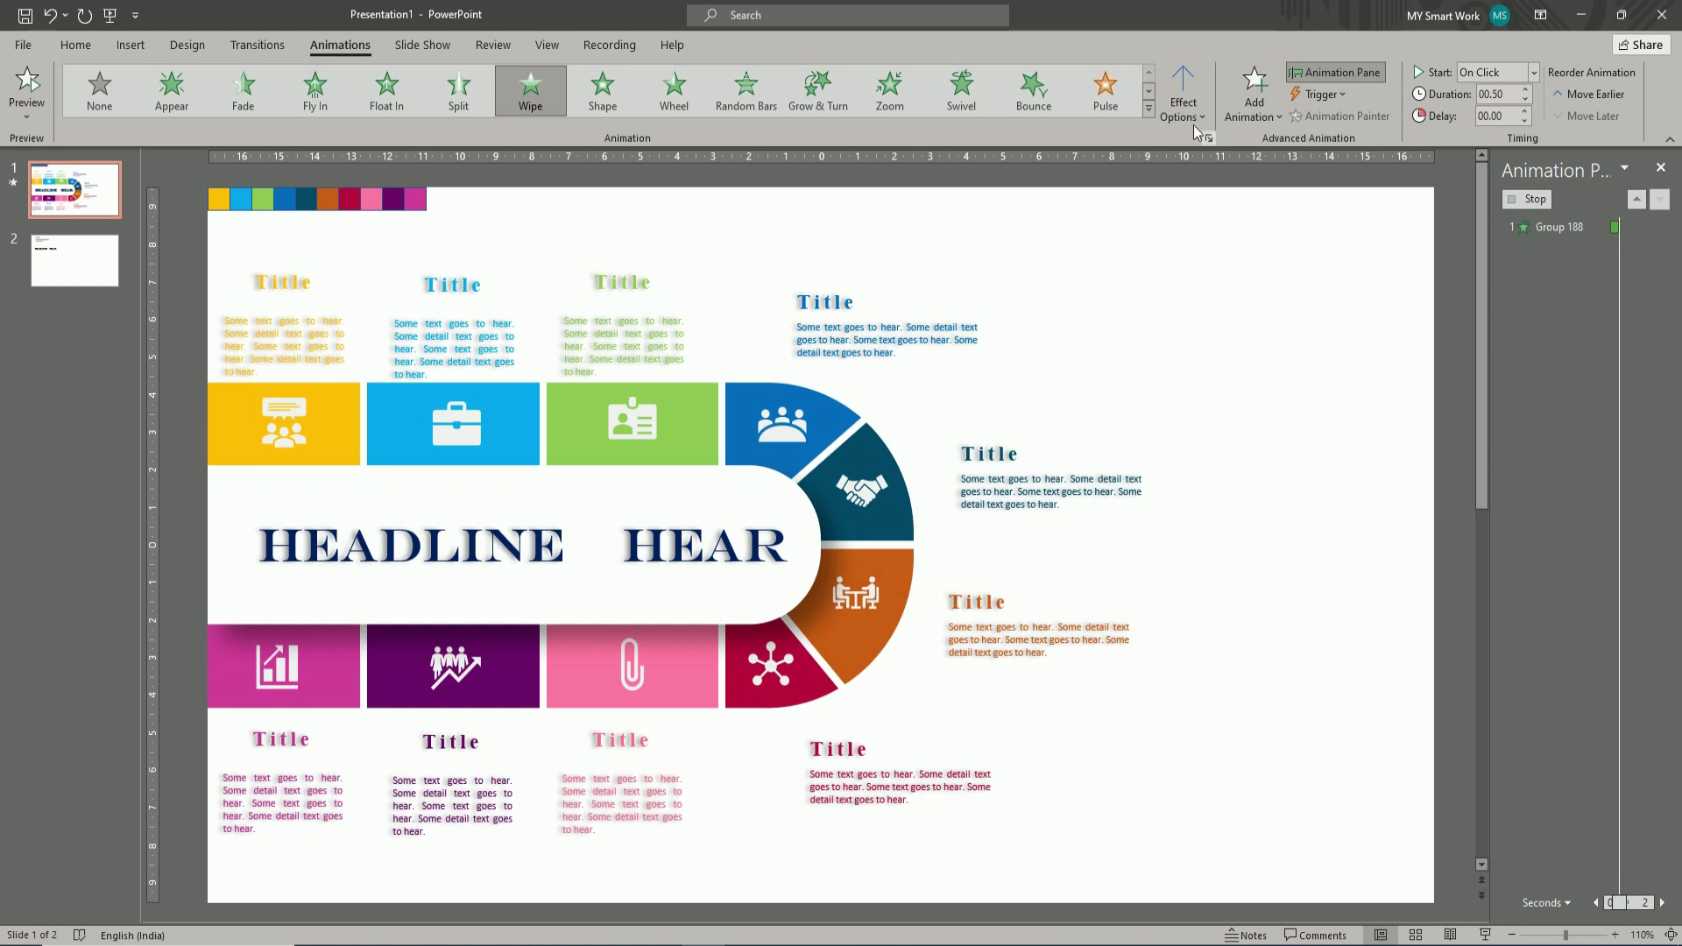
click(1191, 121)
click(1208, 308)
- Set the purple tile and its Title text to start After Previous
click(399, 663)
click(1533, 72)
click(1498, 136)
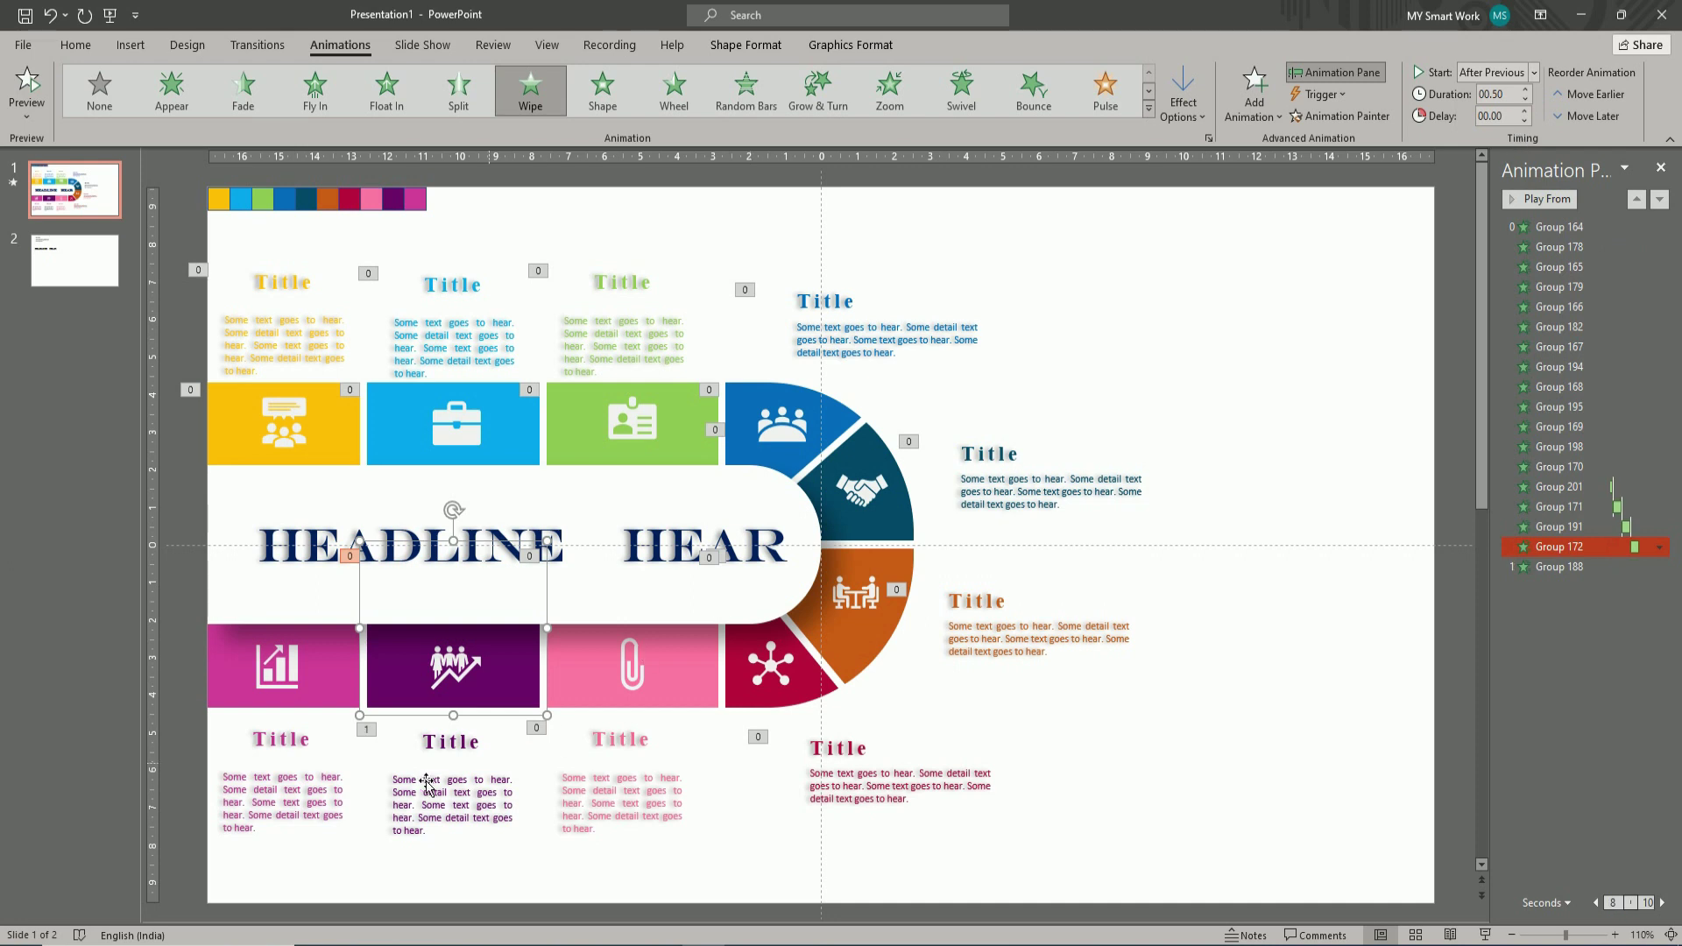
click(405, 774)
click(1533, 72)
click(1499, 137)
- Give the magenta chart tile a Wipe from the top starting after previous
click(342, 665)
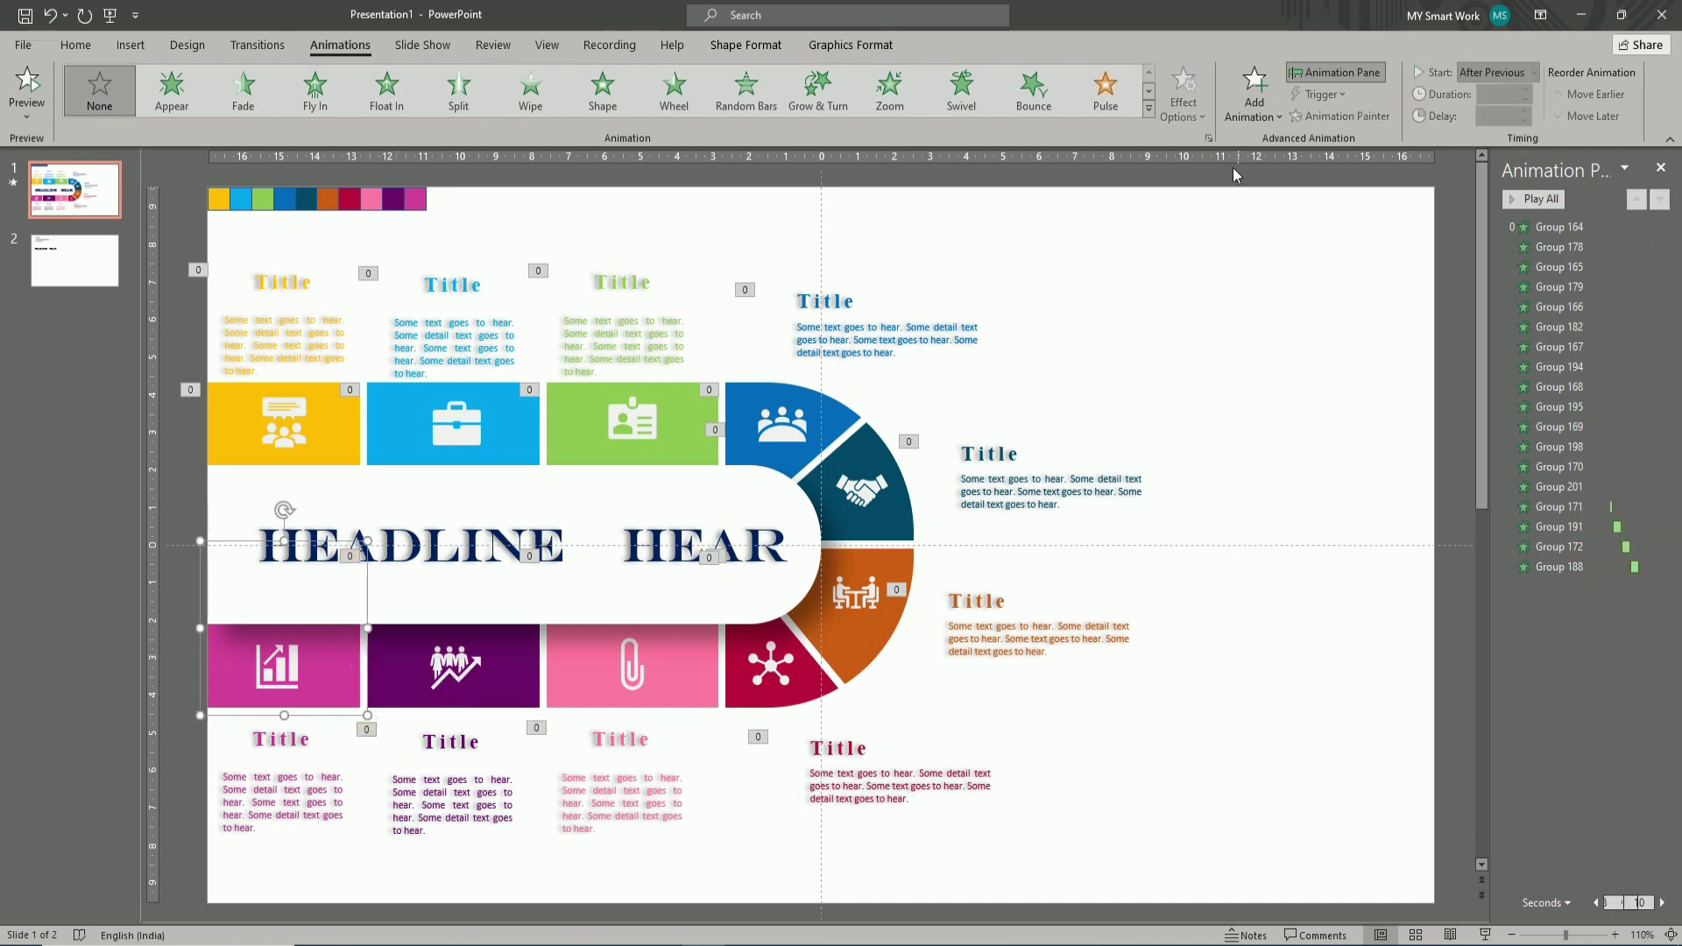
click(1255, 87)
click(1266, 225)
click(1183, 94)
click(1202, 312)
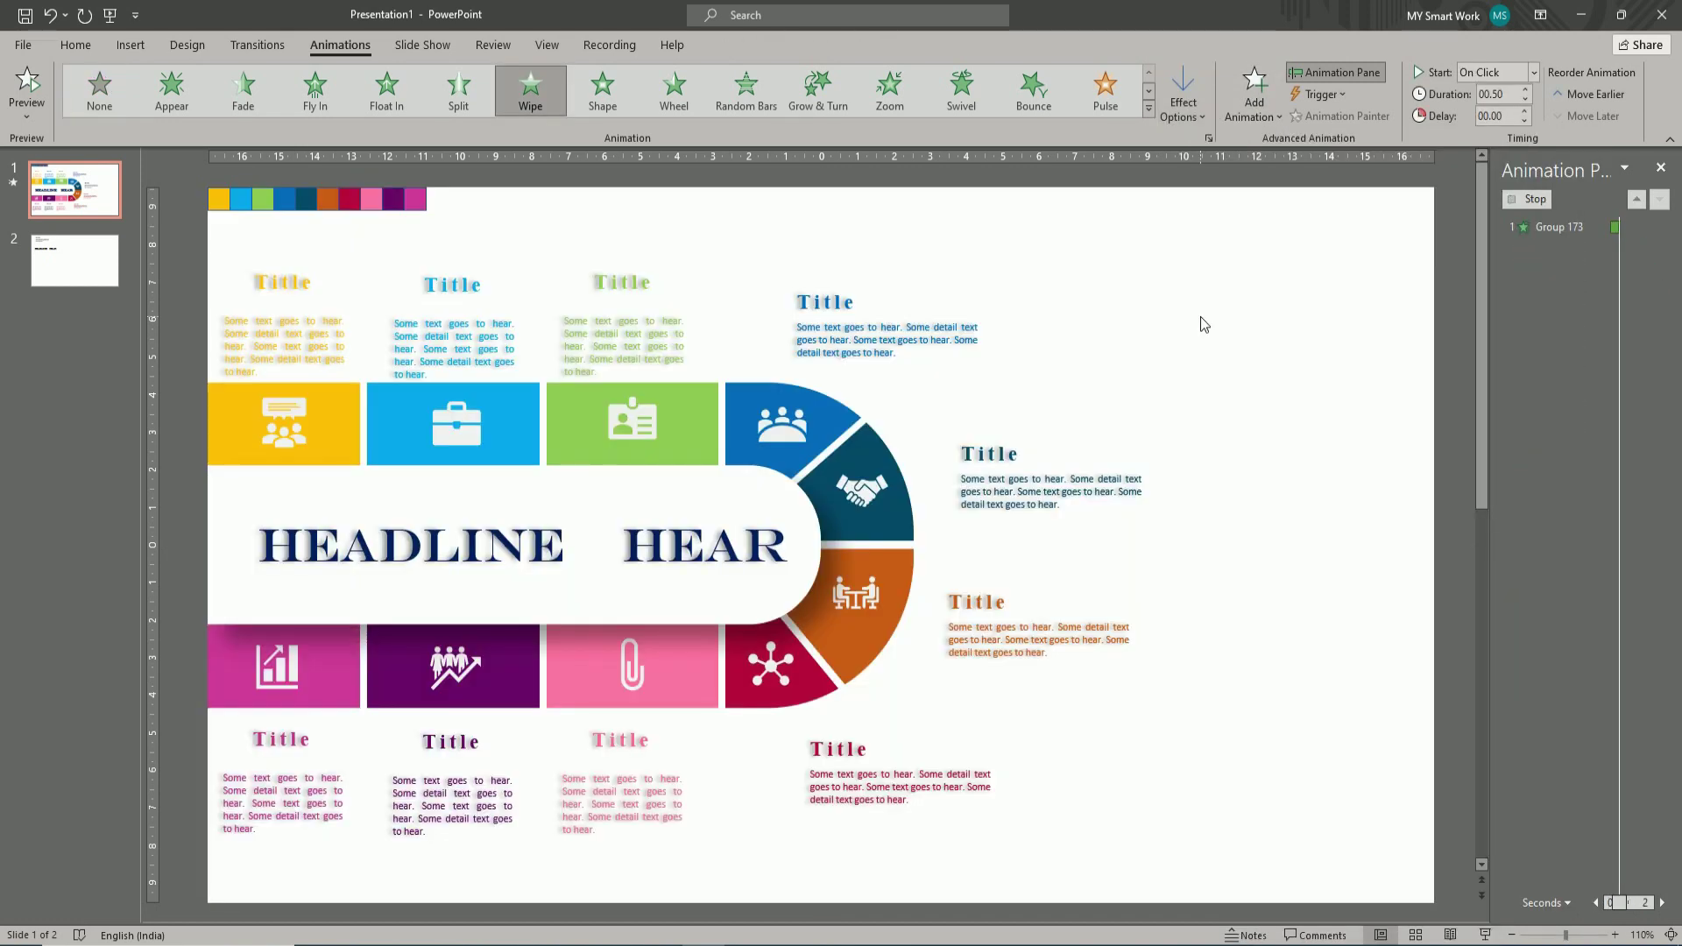
key(ctrl+a)
click(1533, 72)
click(1505, 138)
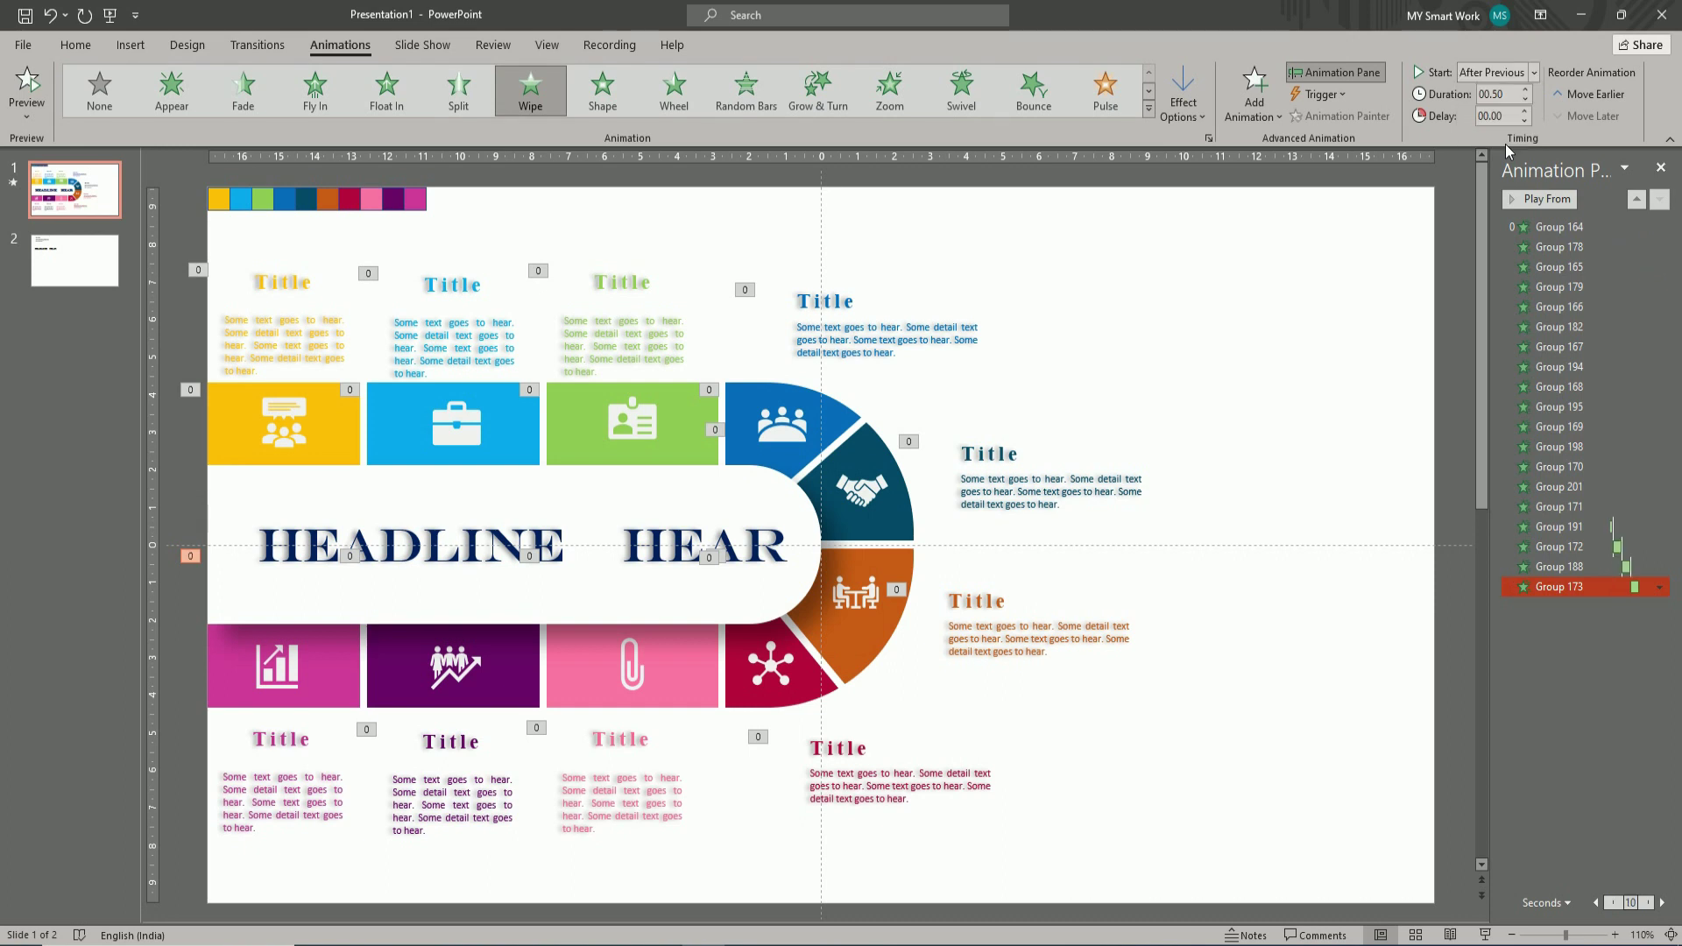
- Give the bottom-left Title text a Wipe after previous and set its wipe direction
click(243, 737)
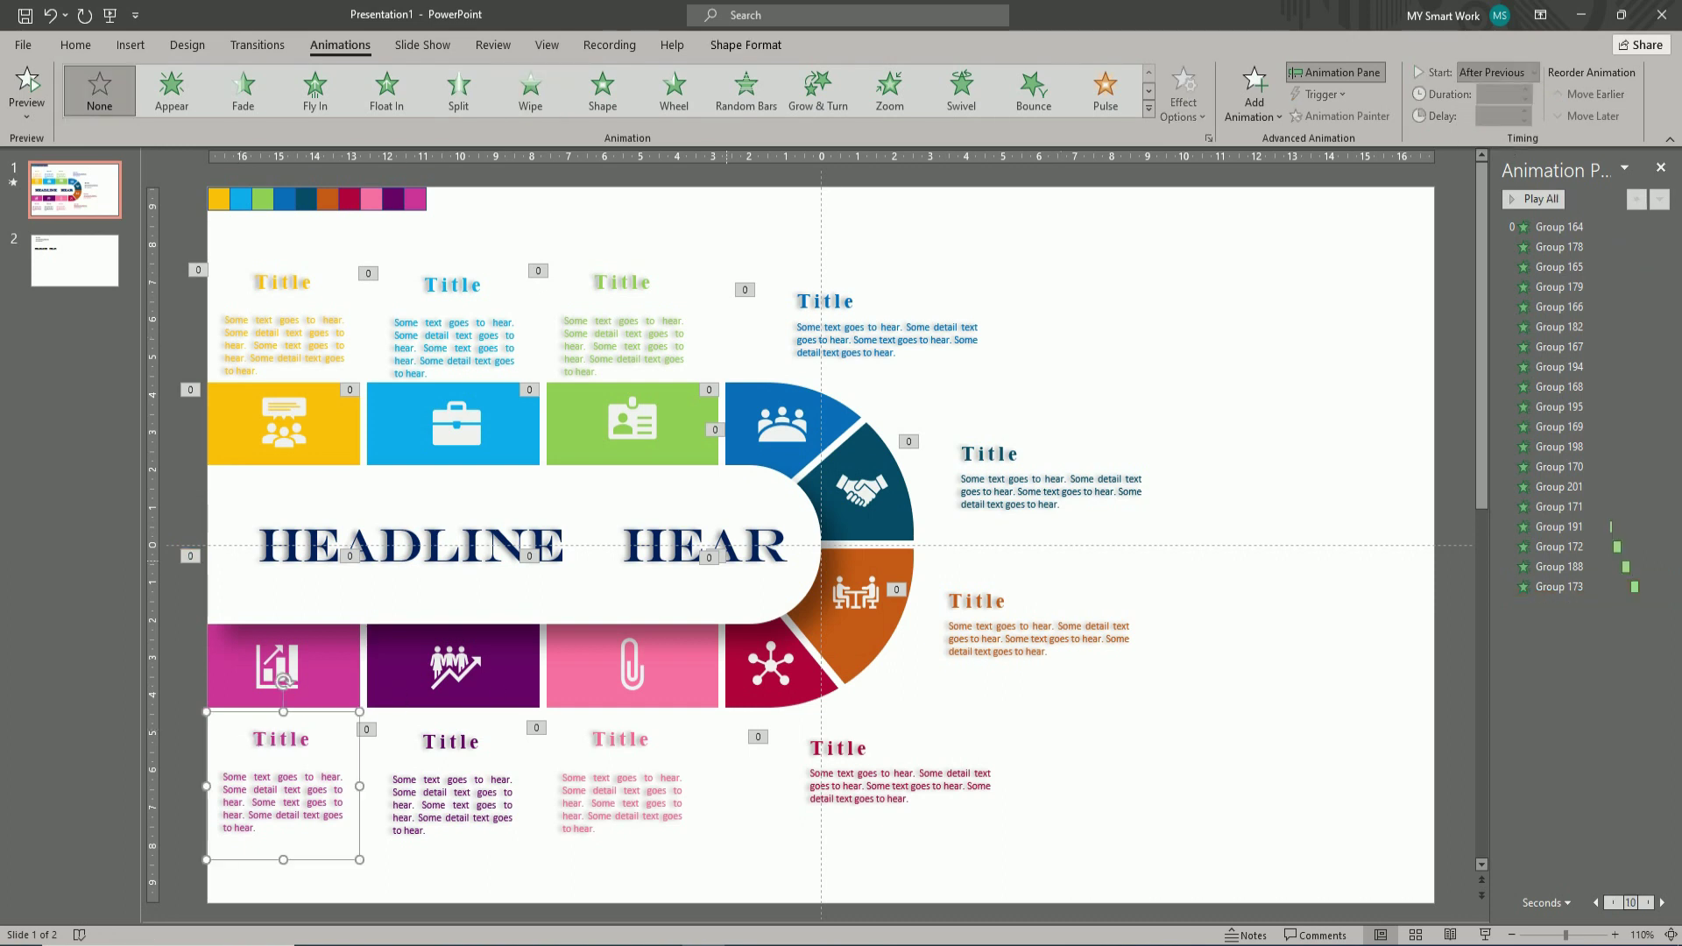
click(1252, 104)
click(1259, 219)
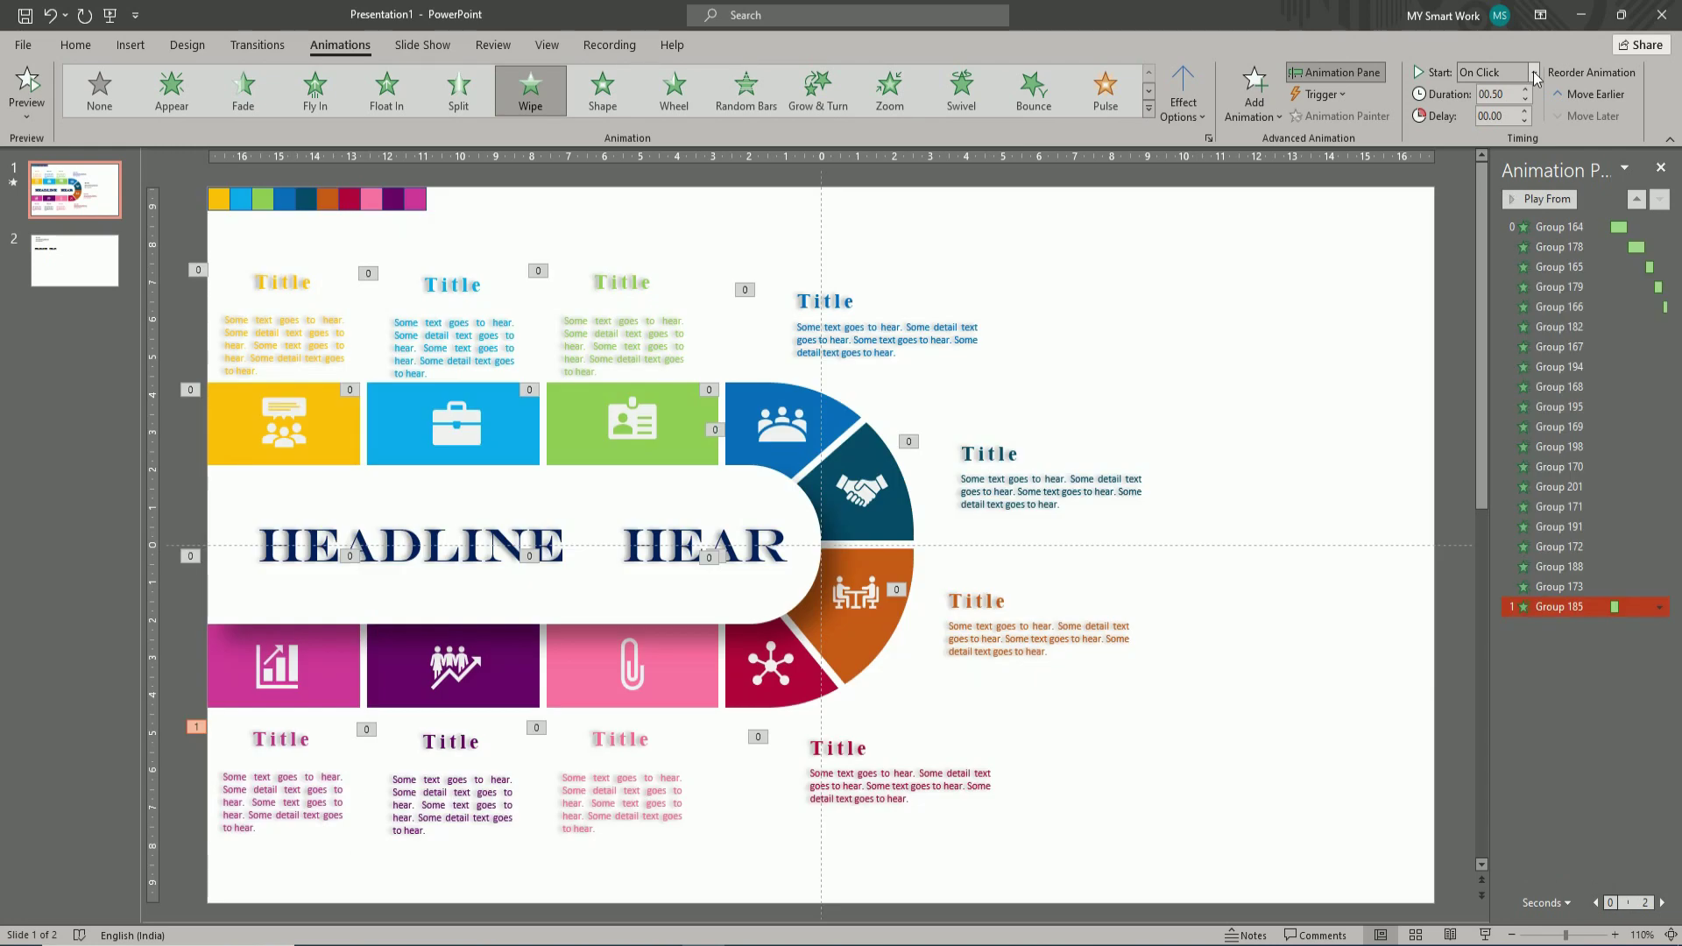
click(1532, 72)
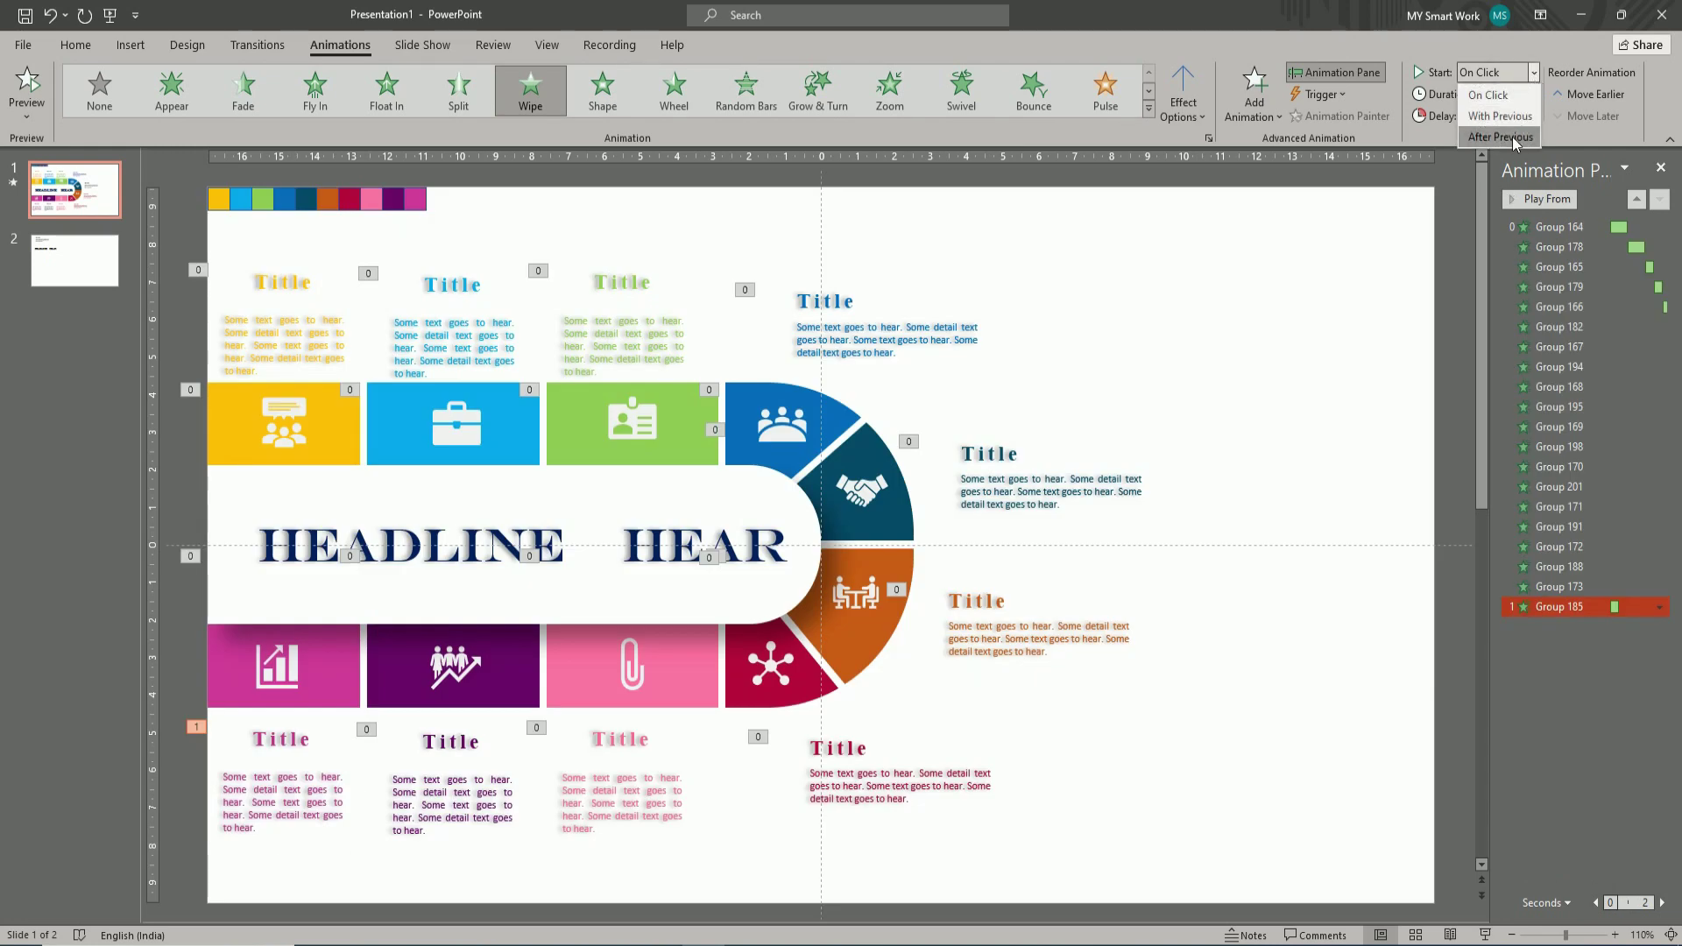
click(1500, 137)
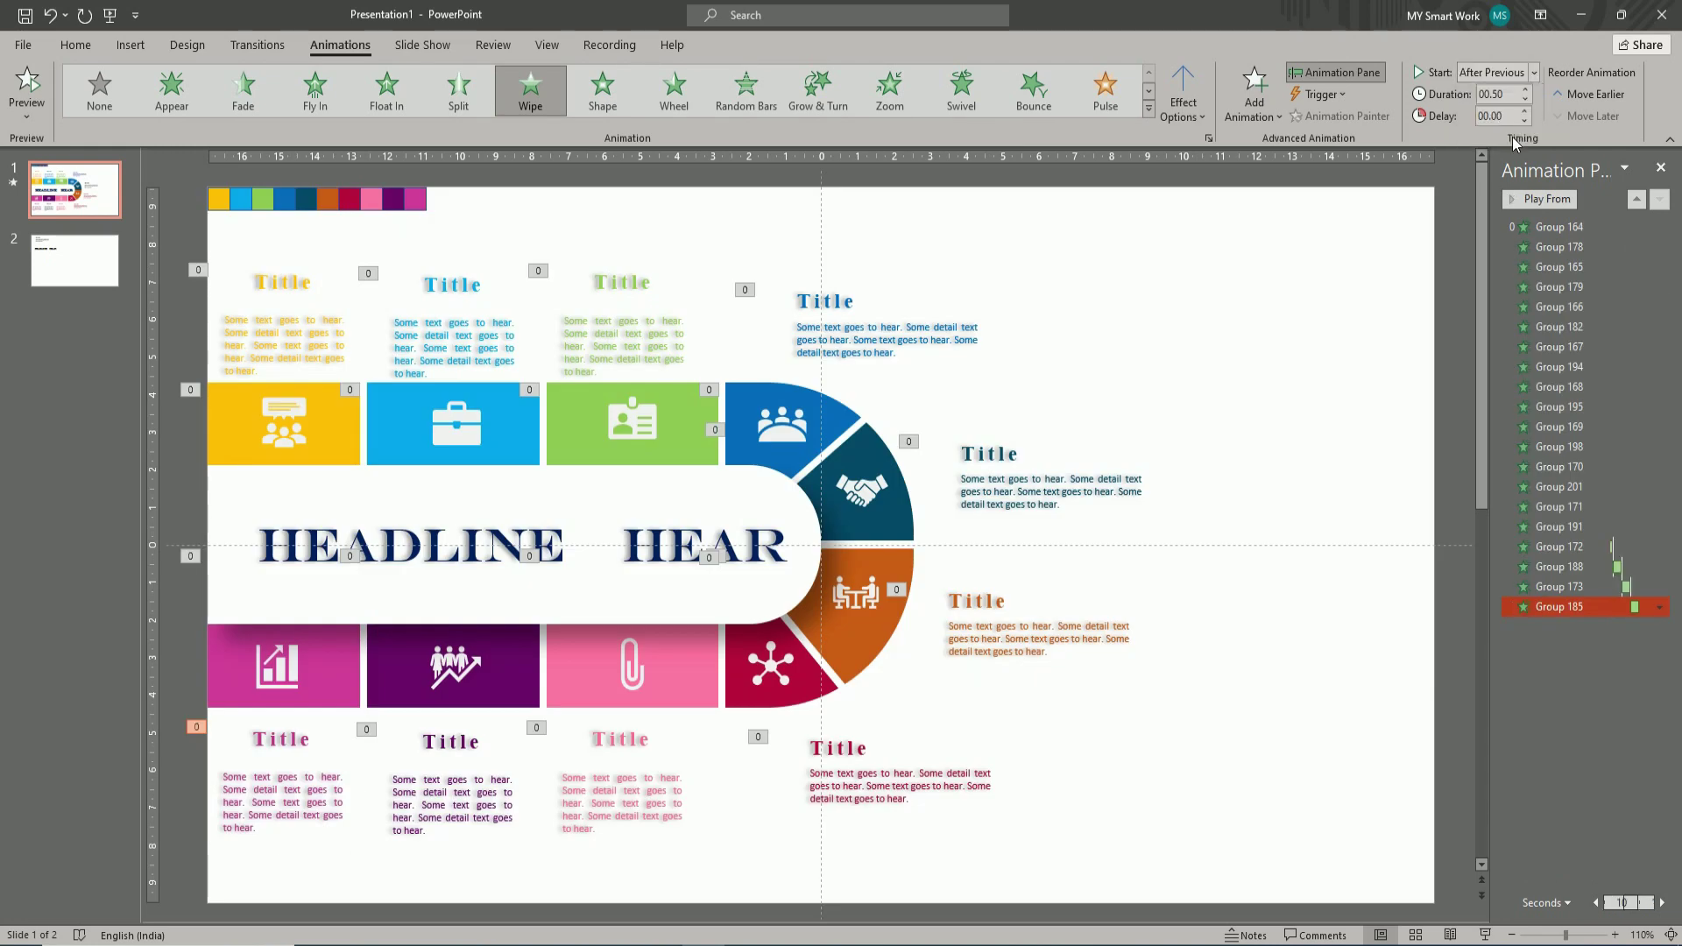
click(1182, 107)
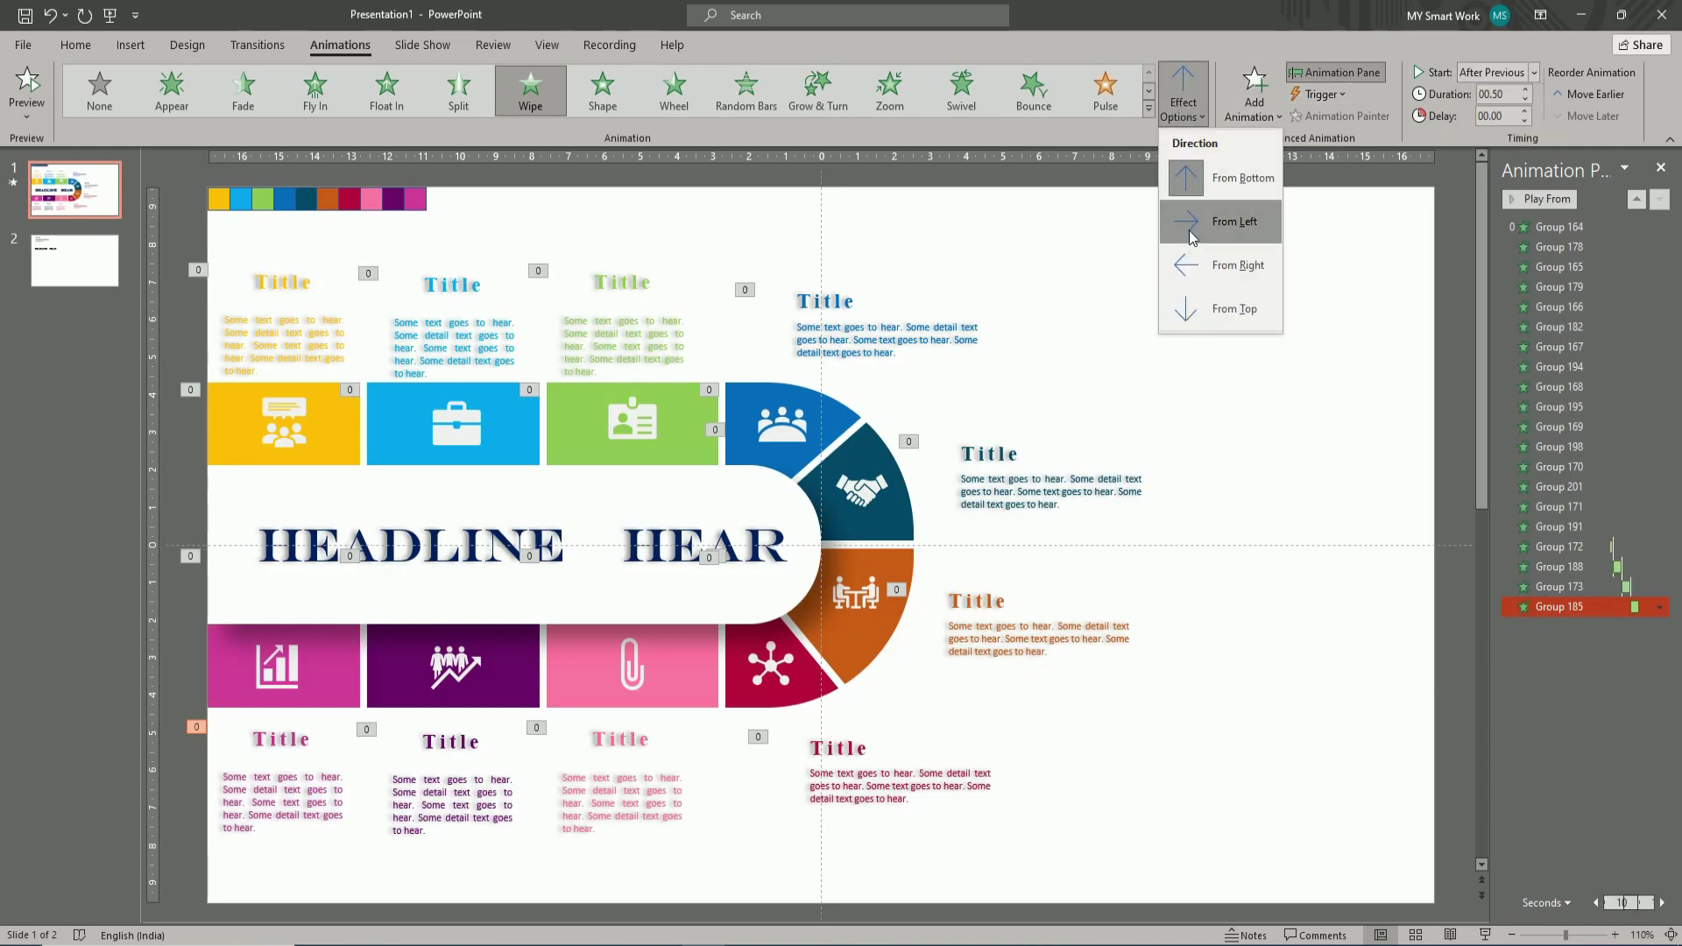
click(1191, 303)
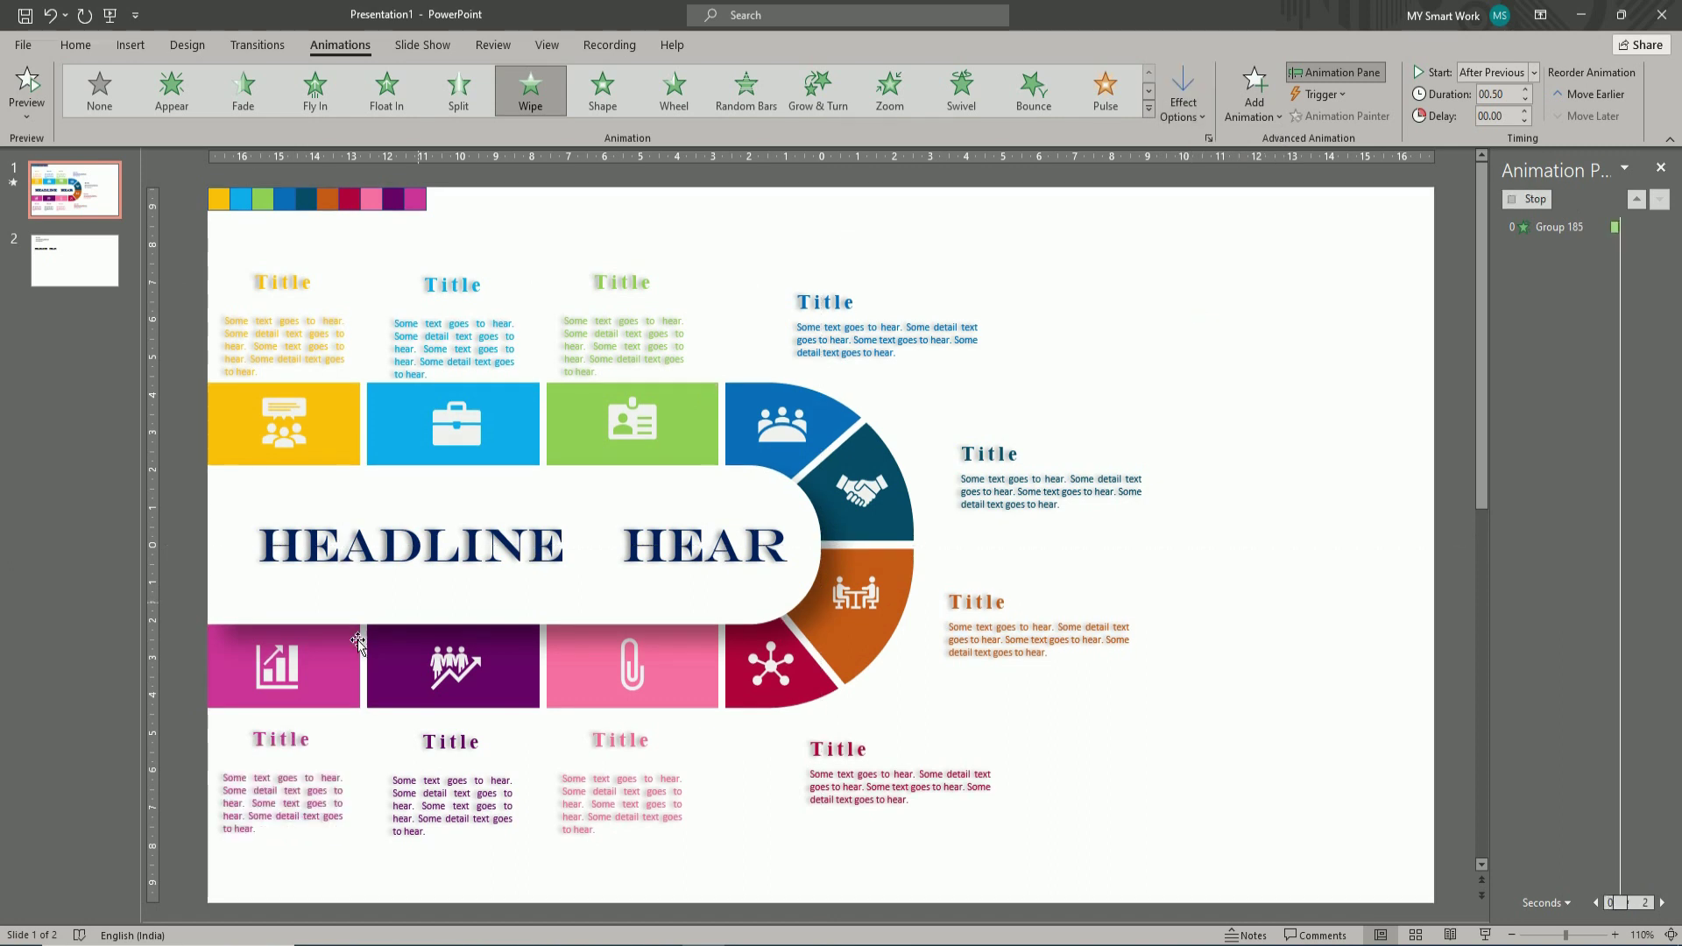
click(1574, 251)
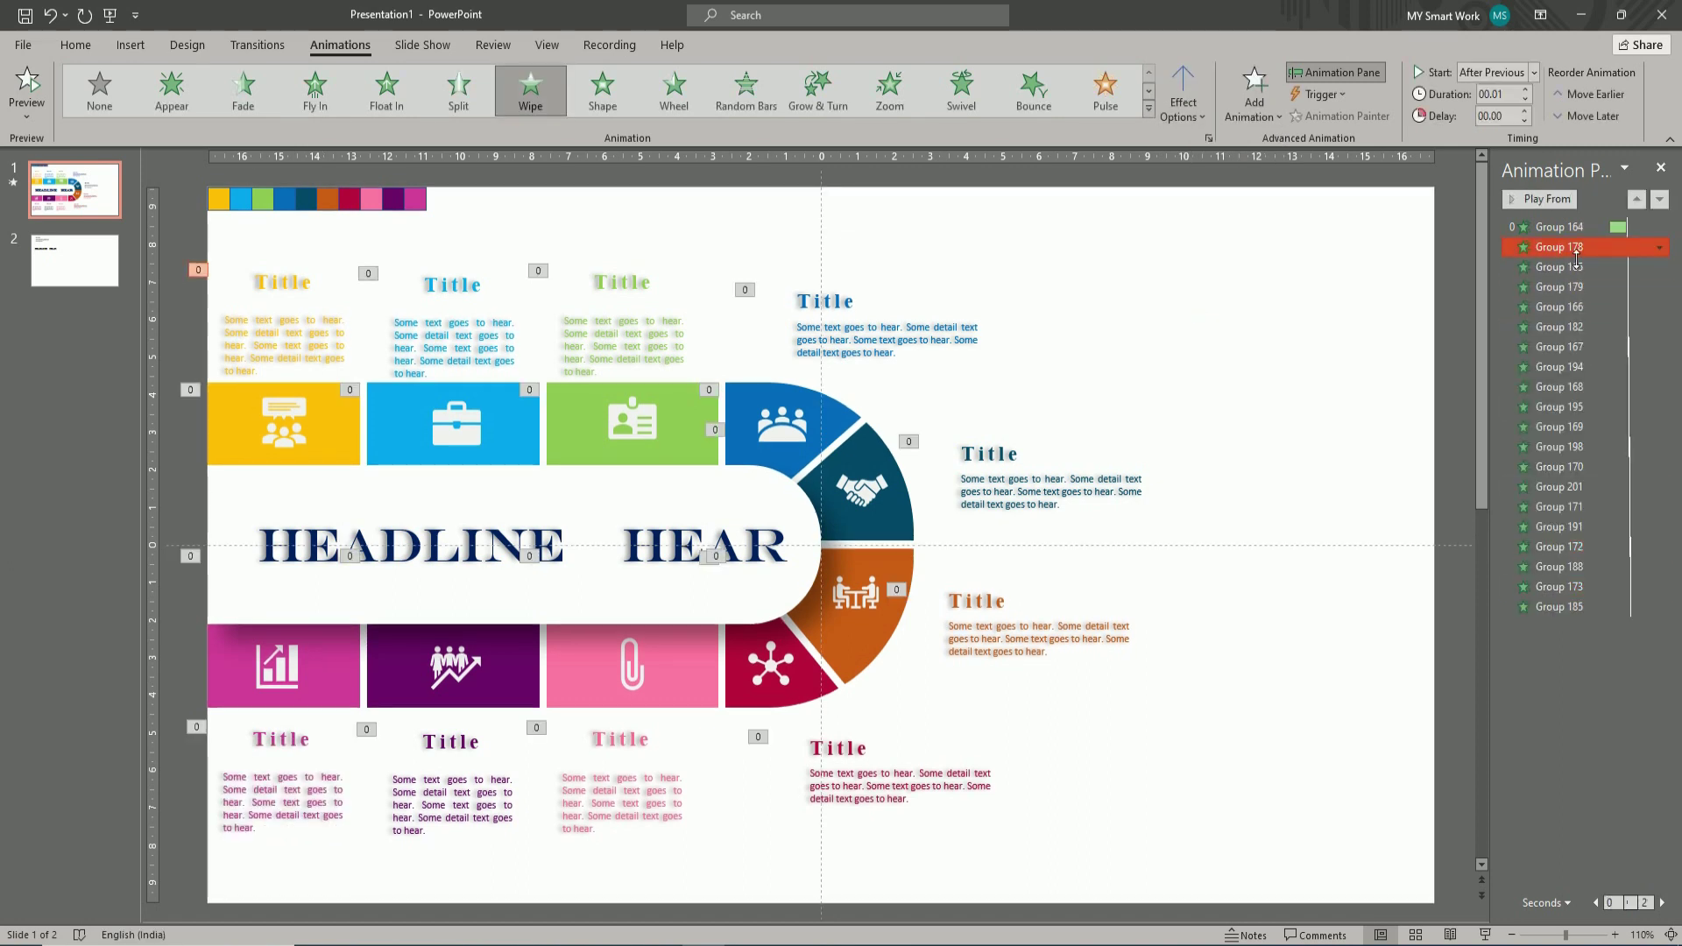
- Select the Group 165 to Group 185 animations and set their duration to 00.75
key(shift+End)
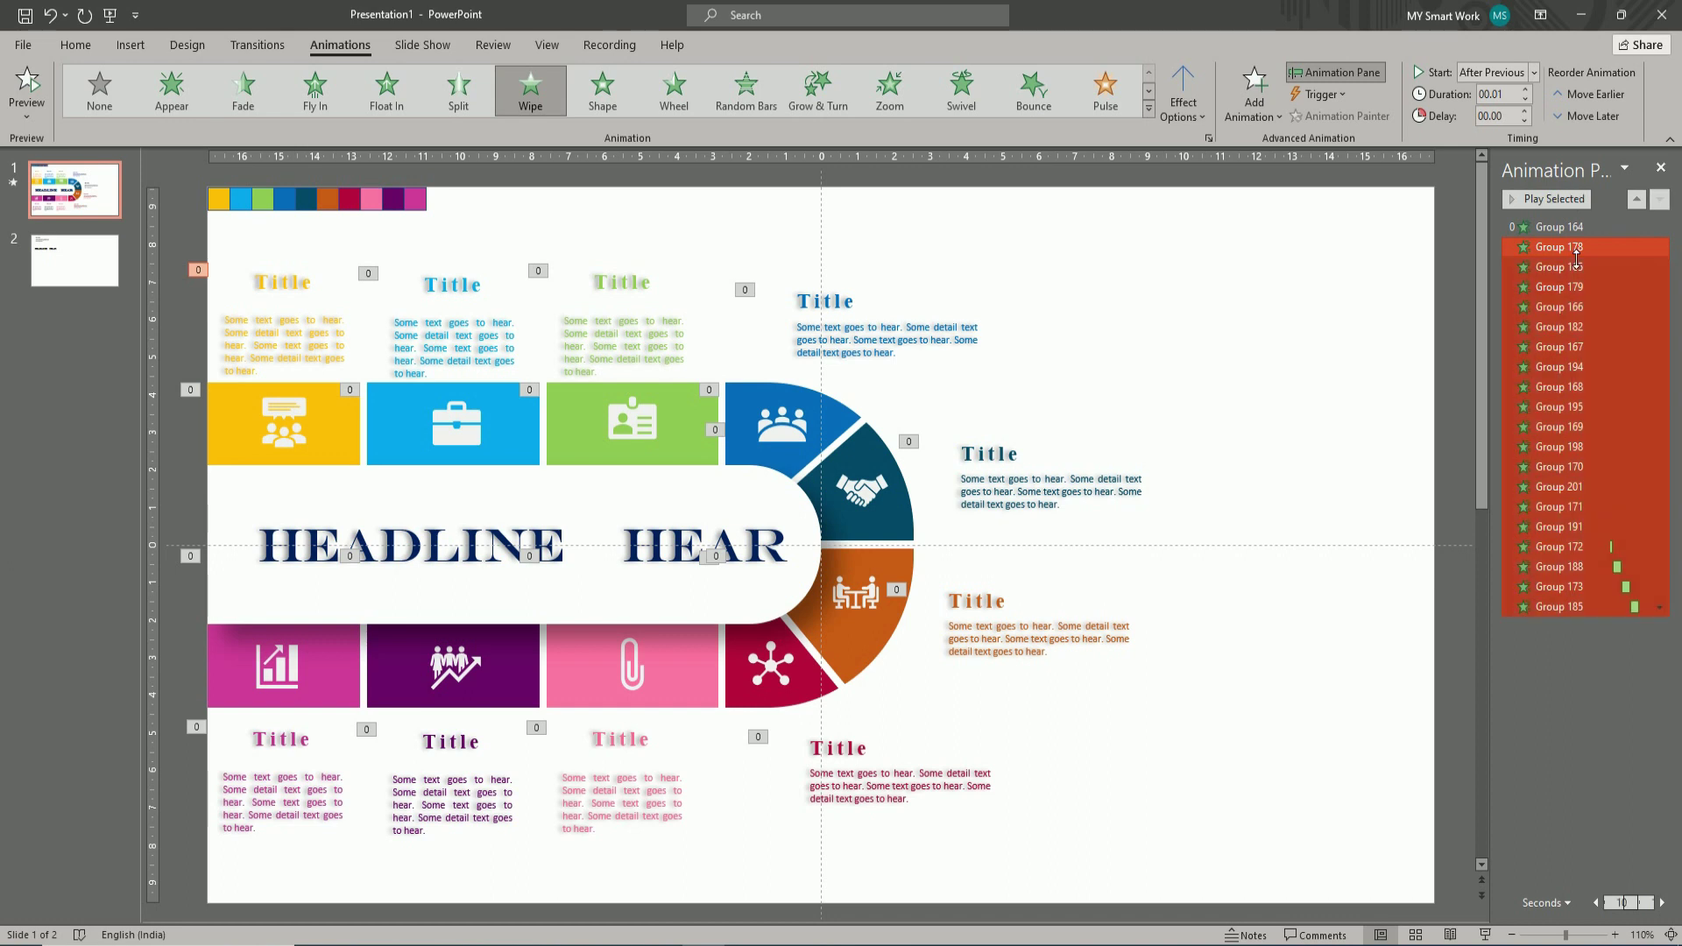
click(1540, 269)
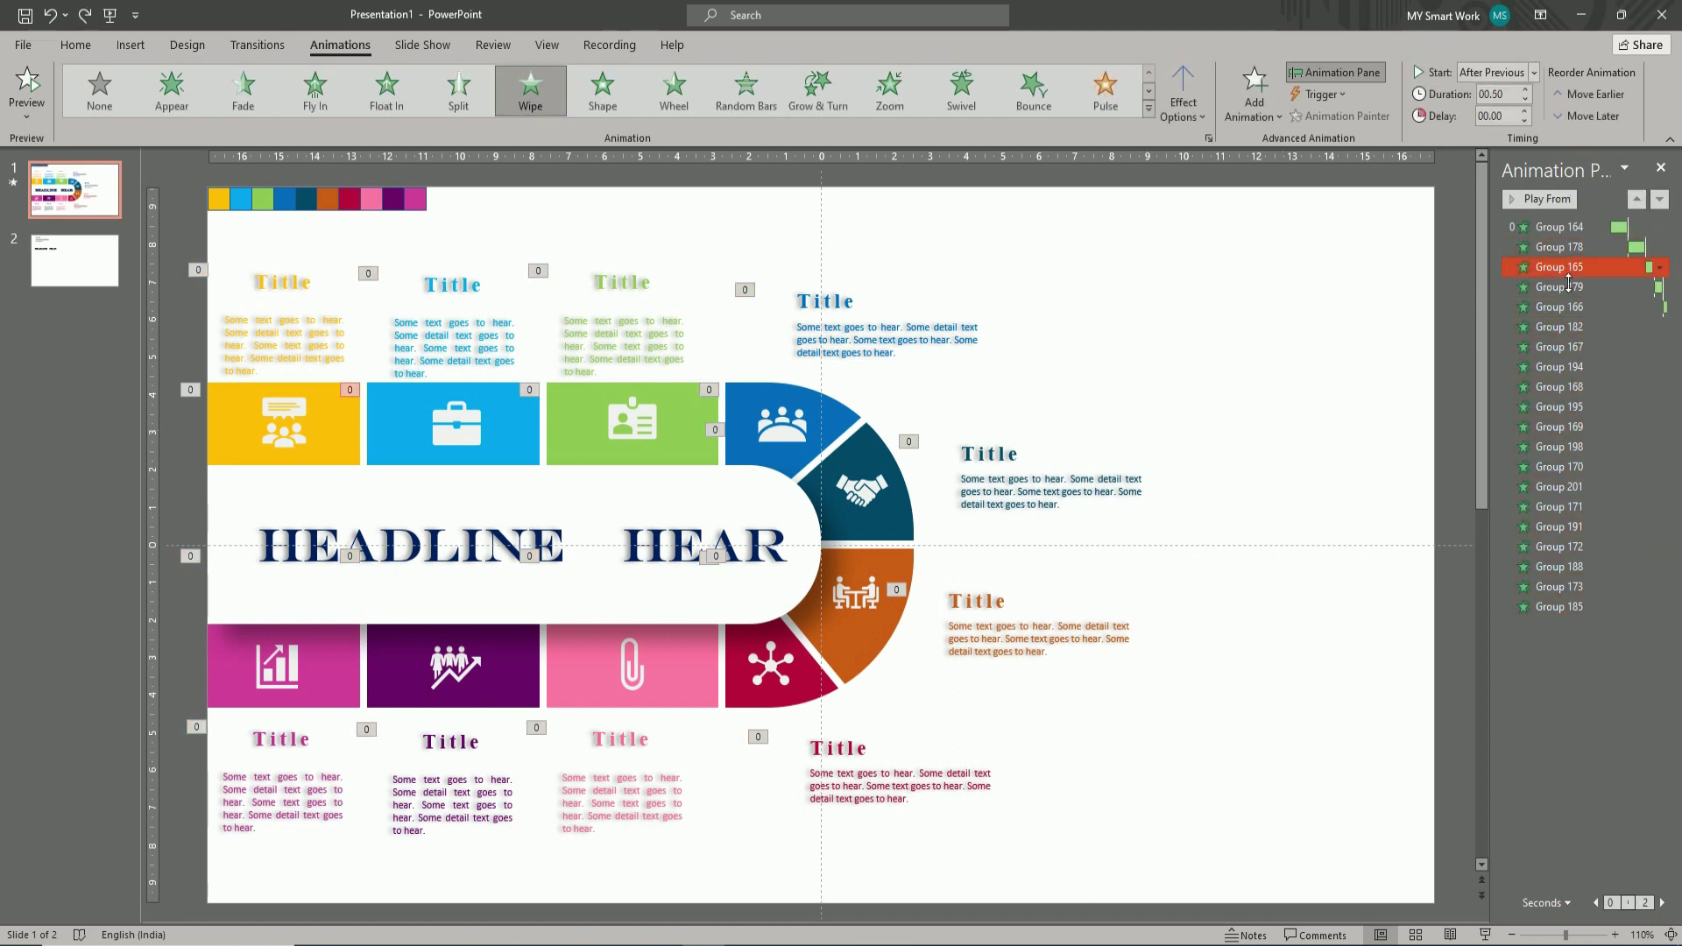
key(shift+Down)
key(shift+Down)
key(shift+Down)
key(shift+Down)
key(shift+Down)
key(shift+Down)
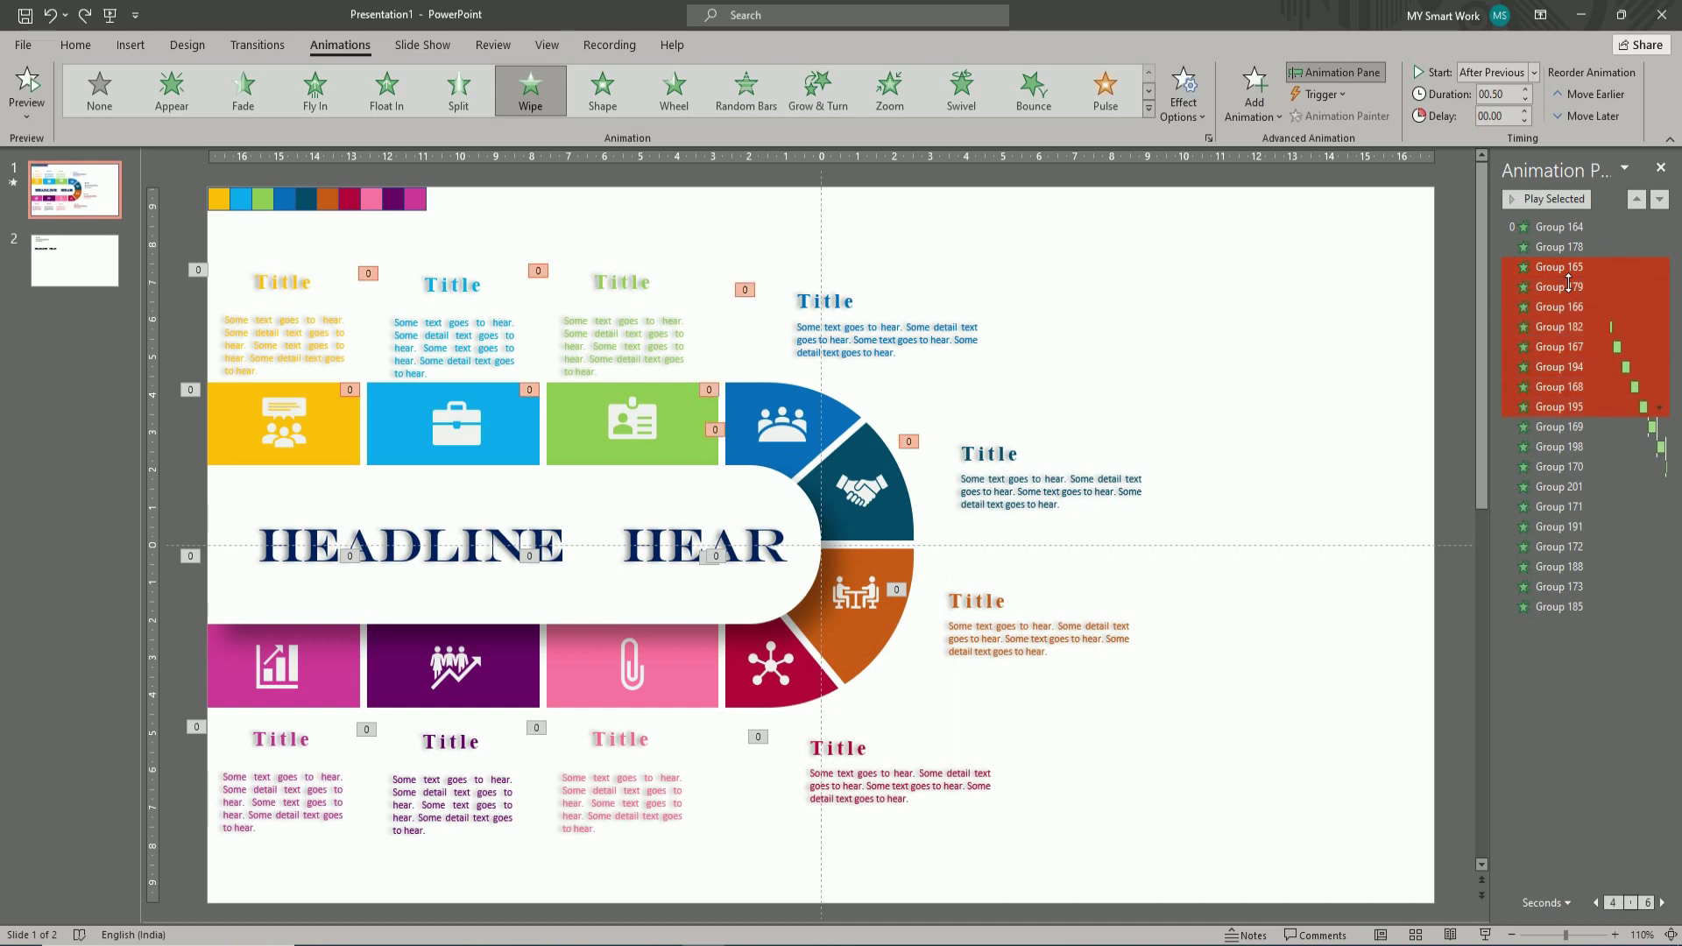
key(shift+Down)
key(shift+Down)
key(shift+Down)
key(shift+Down)
key(shift+Down)
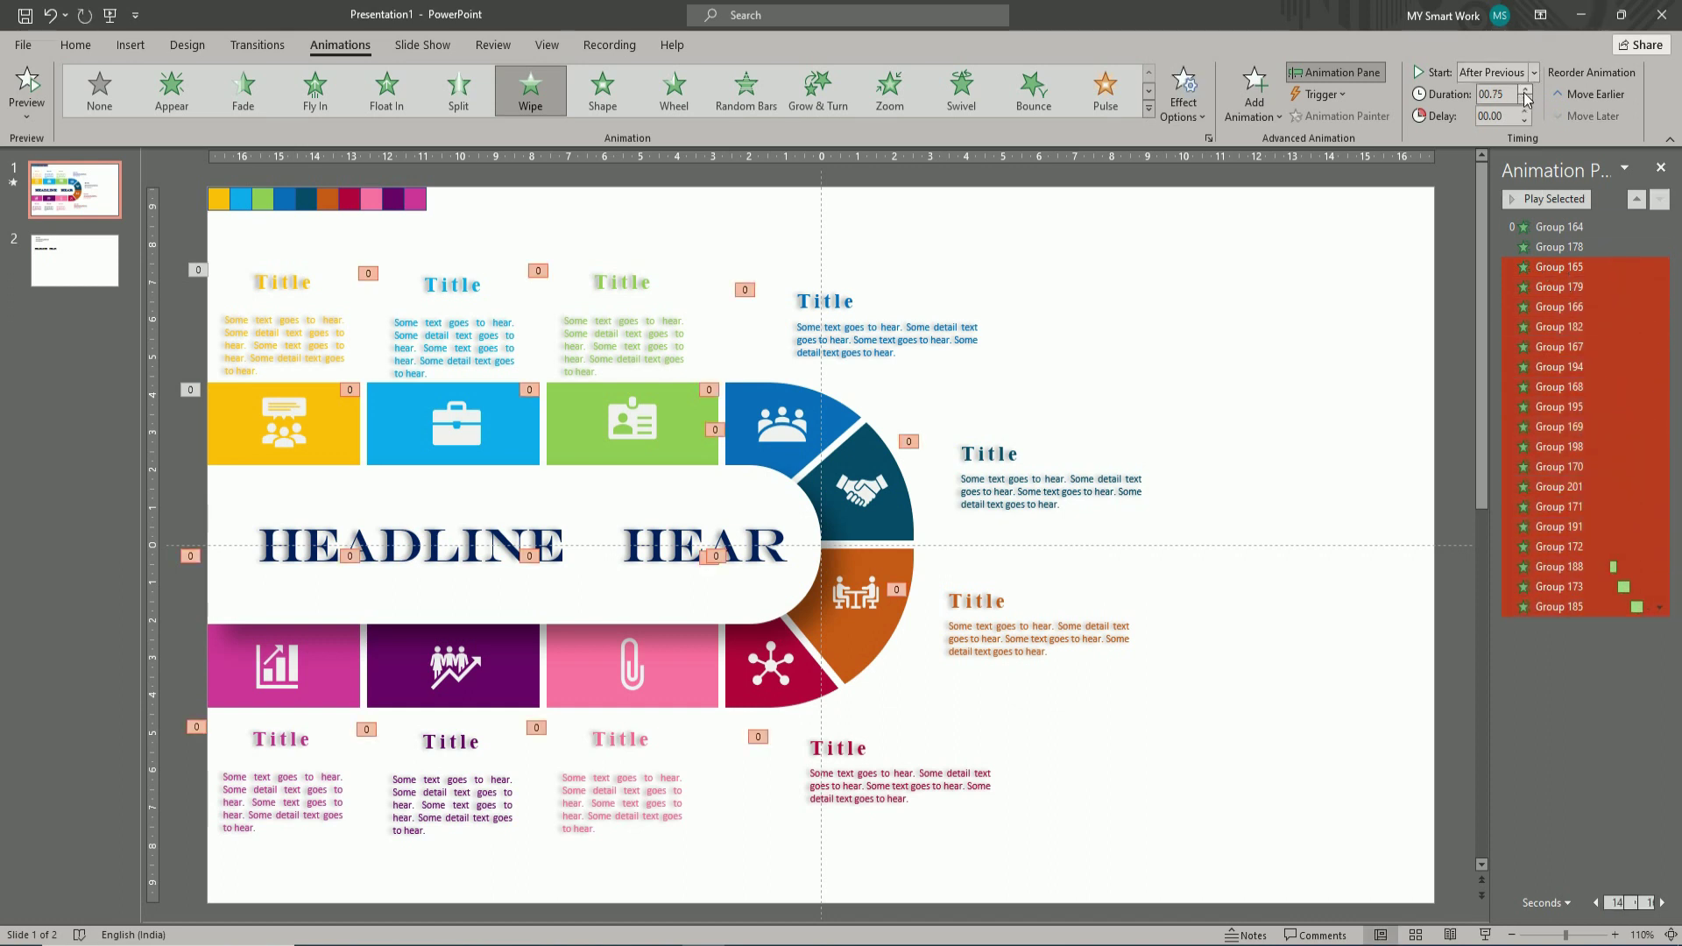
click(1358, 540)
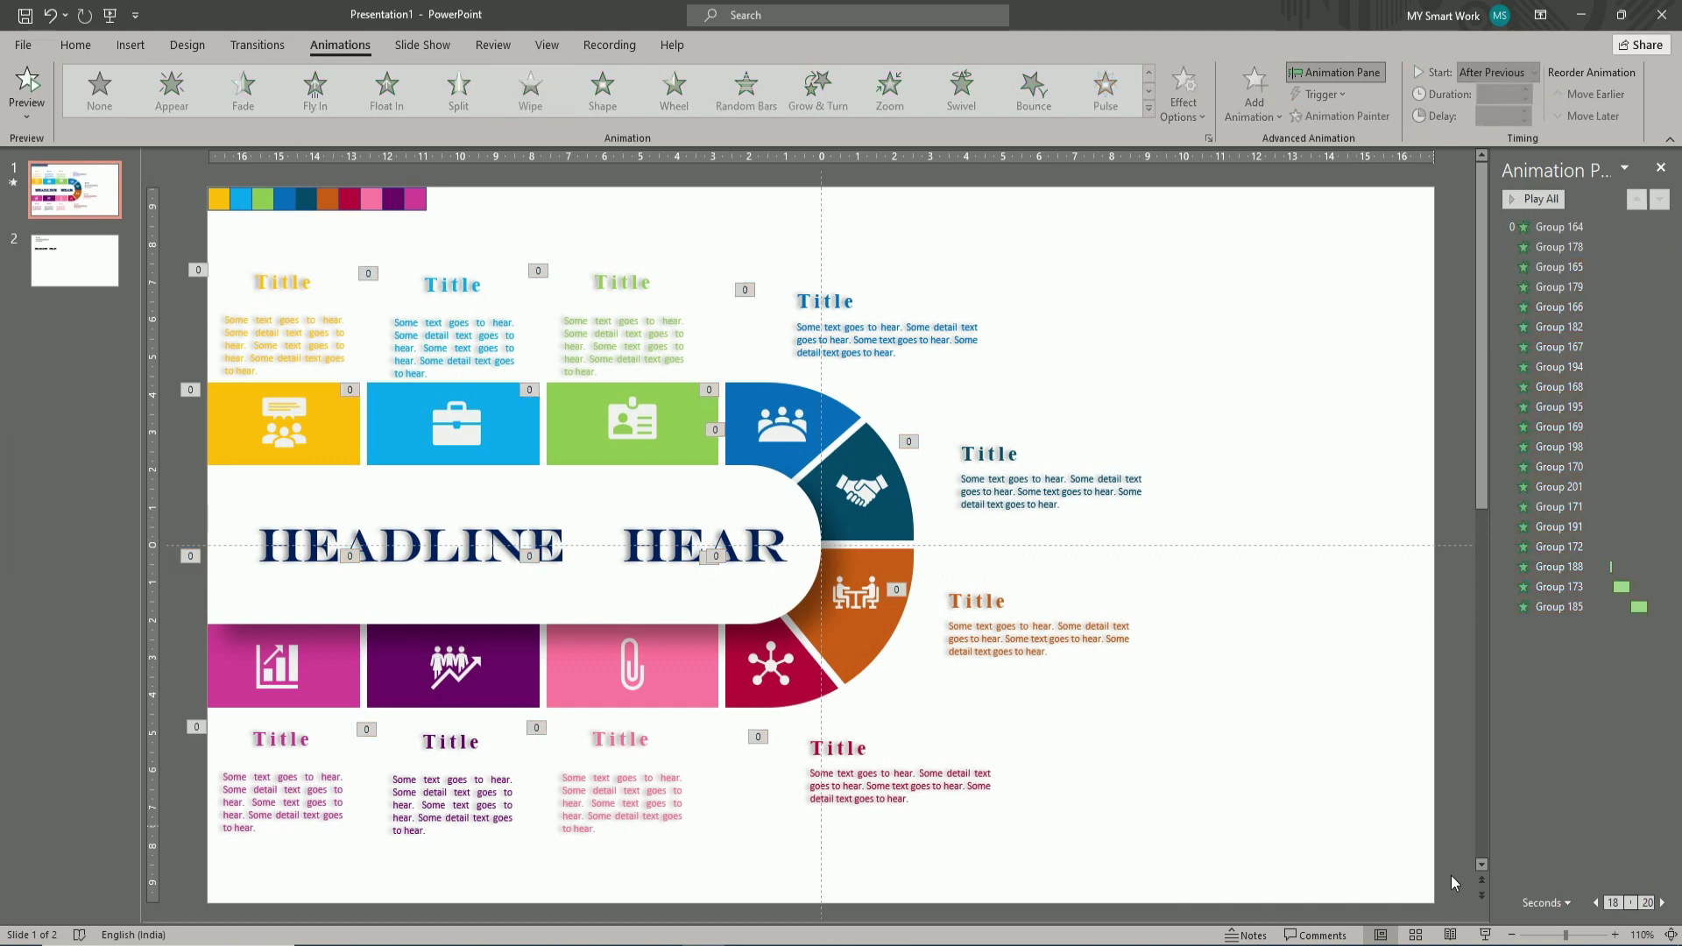
- Play slide 1 full screen to watch the Wipe entrances build the infographic
click(1485, 935)
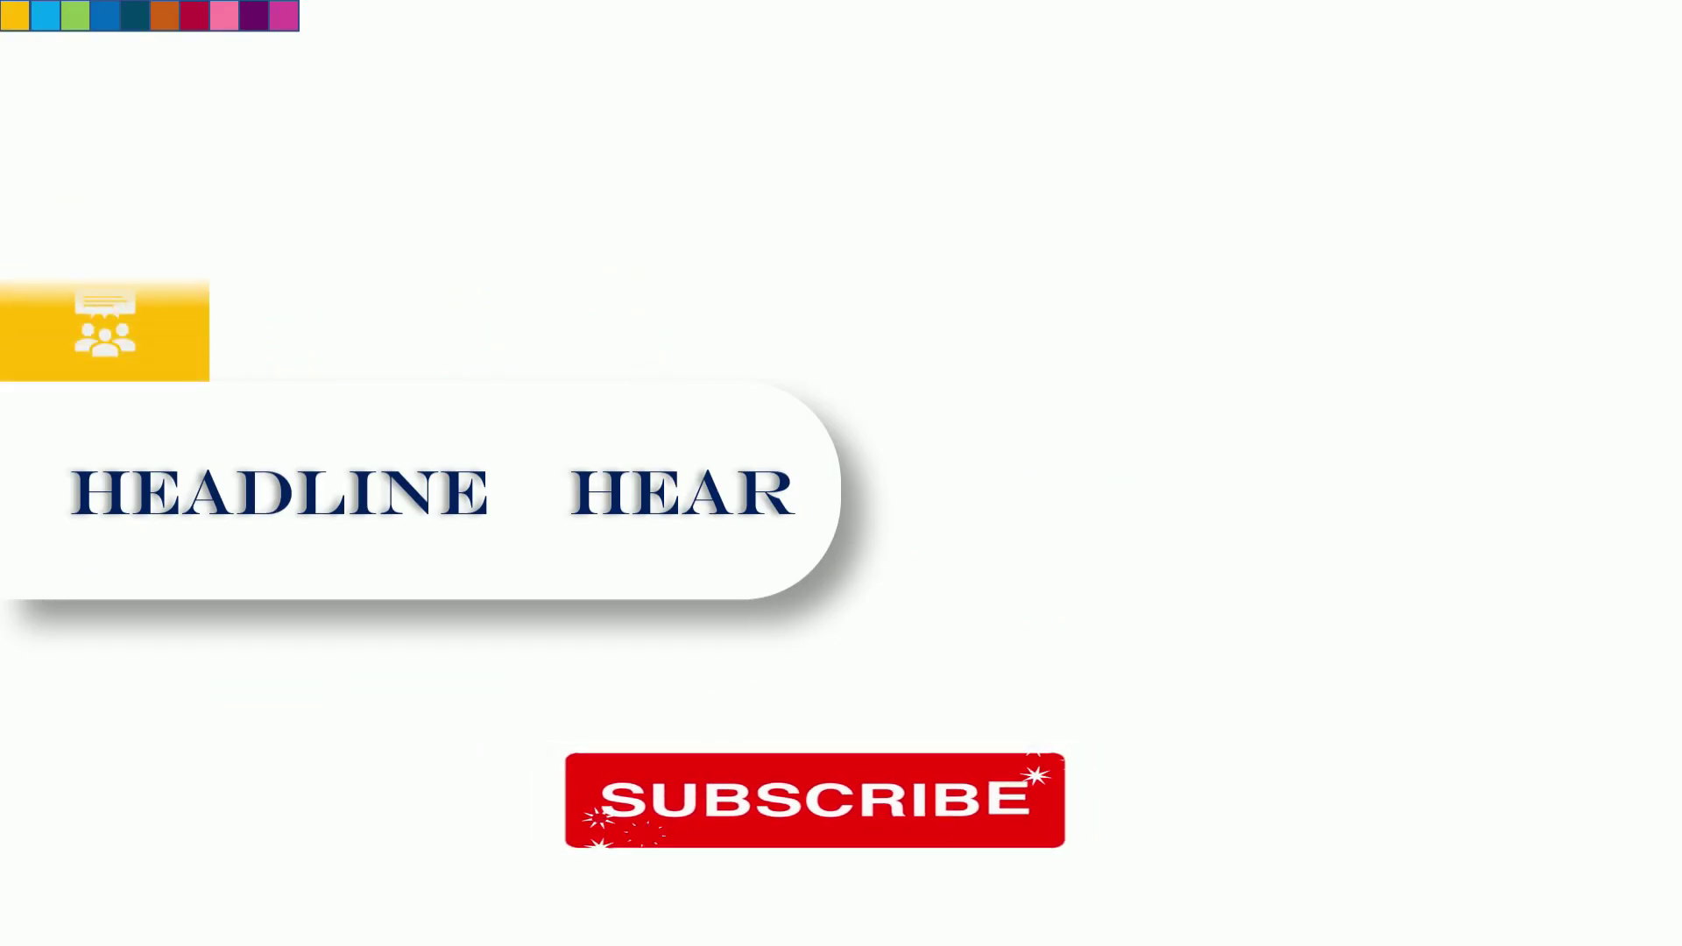